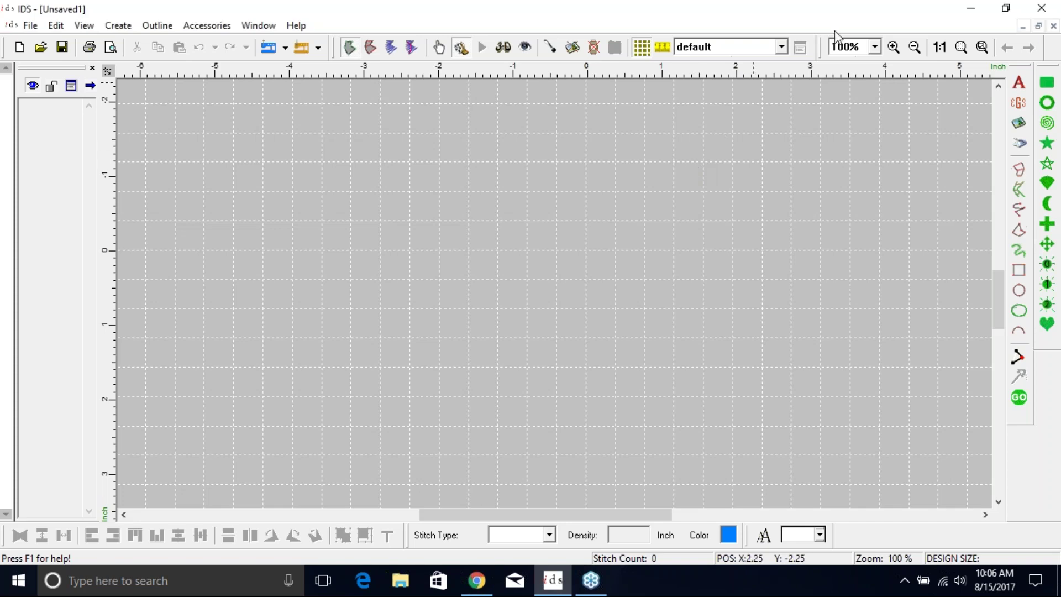
Step: Start a new text object with the Arial Black font and a size of 2.4 inches
{"action": "left_click", "coordinate": [1059, 63]}
{"action": "left_click", "coordinate": [1019, 84]}
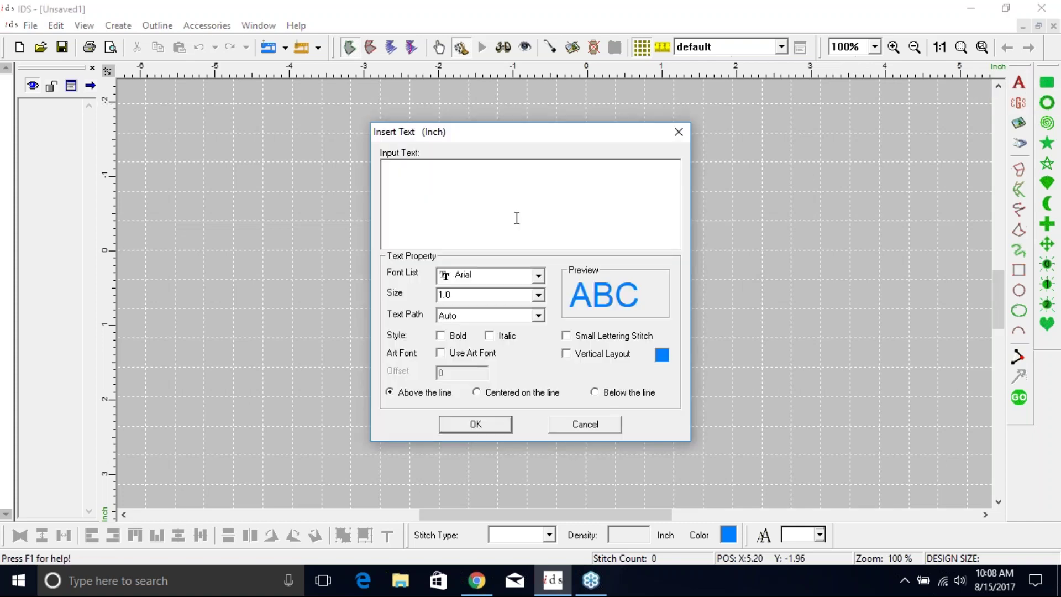
{"action": "left_click", "coordinate": [539, 275]}
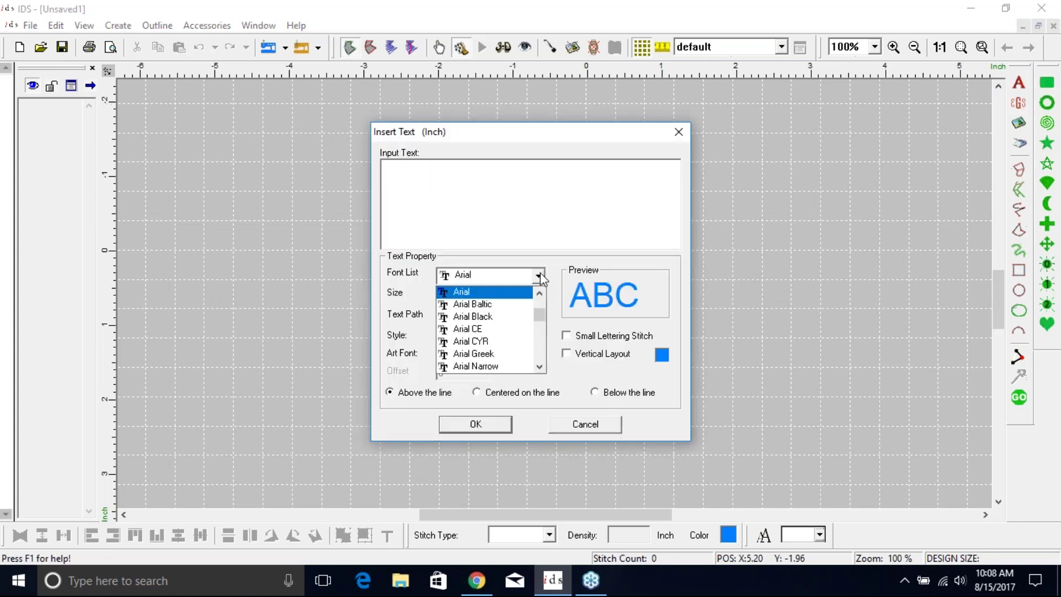
{"action": "left_click", "coordinate": [502, 316]}
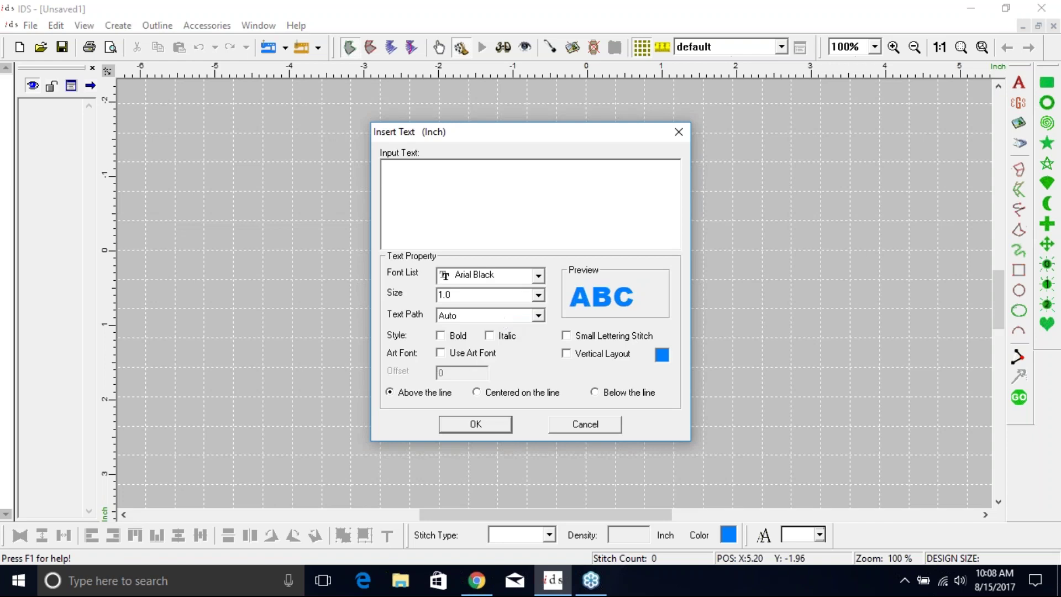
{"action": "left_click", "coordinate": [539, 294]}
{"action": "left_click_drag", "start_coordinate": [541, 331], "coordinate": [541, 339]}
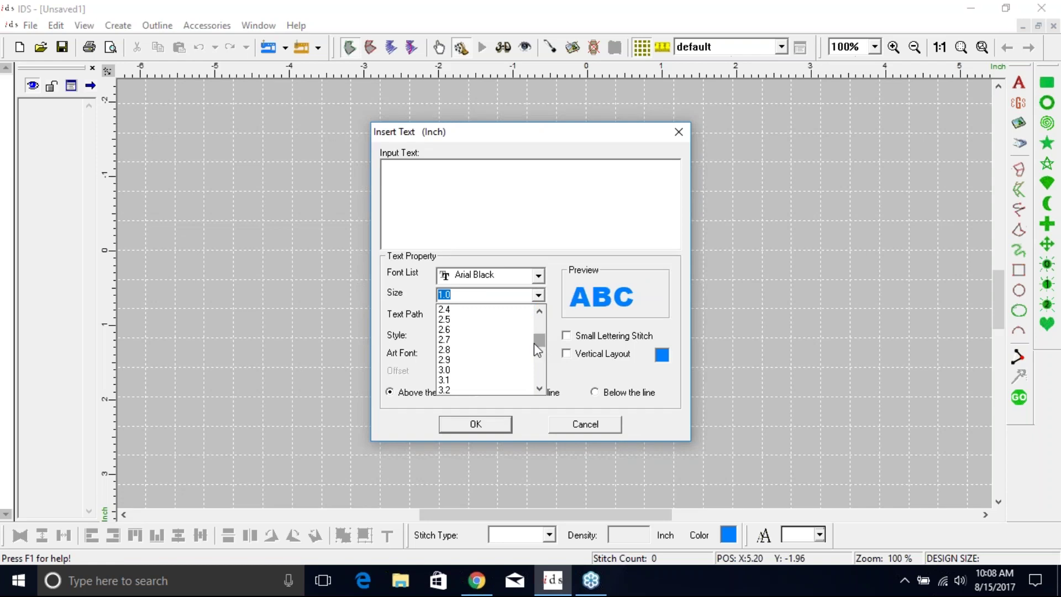
{"action": "left_click", "coordinate": [497, 310]}
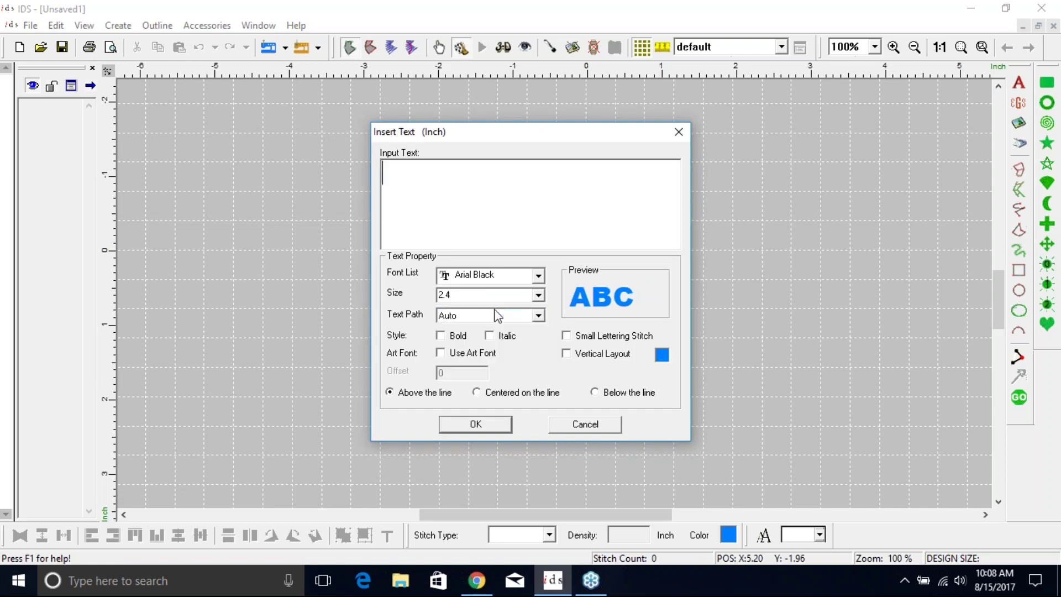
Step: Enter the letter F as the text and insert it into the design
{"action": "left_click", "coordinate": [470, 202]}
{"action": "type", "text": "F"}
{"action": "left_click_drag", "start_coordinate": [396, 186], "coordinate": [371, 187]}
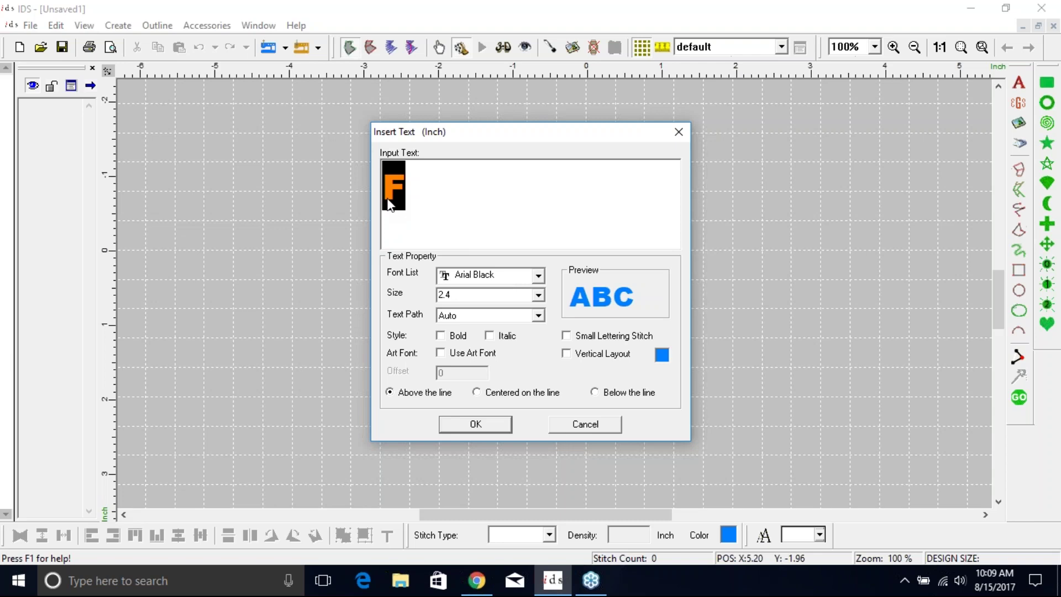
{"action": "left_click_drag", "start_coordinate": [412, 178], "coordinate": [381, 189]}
{"action": "left_click", "coordinate": [476, 422]}
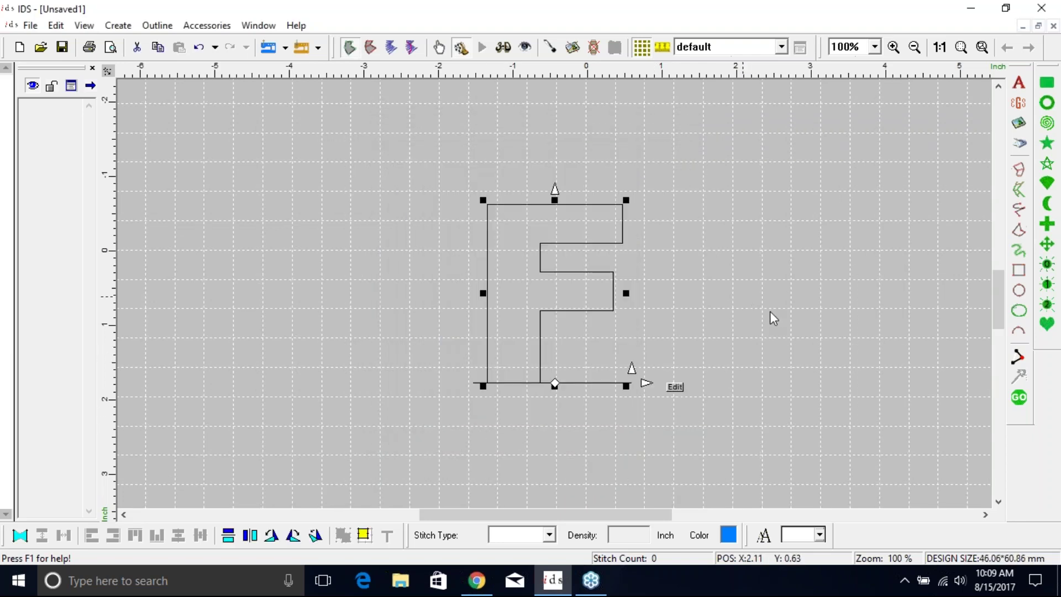
Step: Generate the stitches for the letter F and inspect its middle arm up close in 3D stitch view
{"action": "left_click", "coordinate": [1019, 399]}
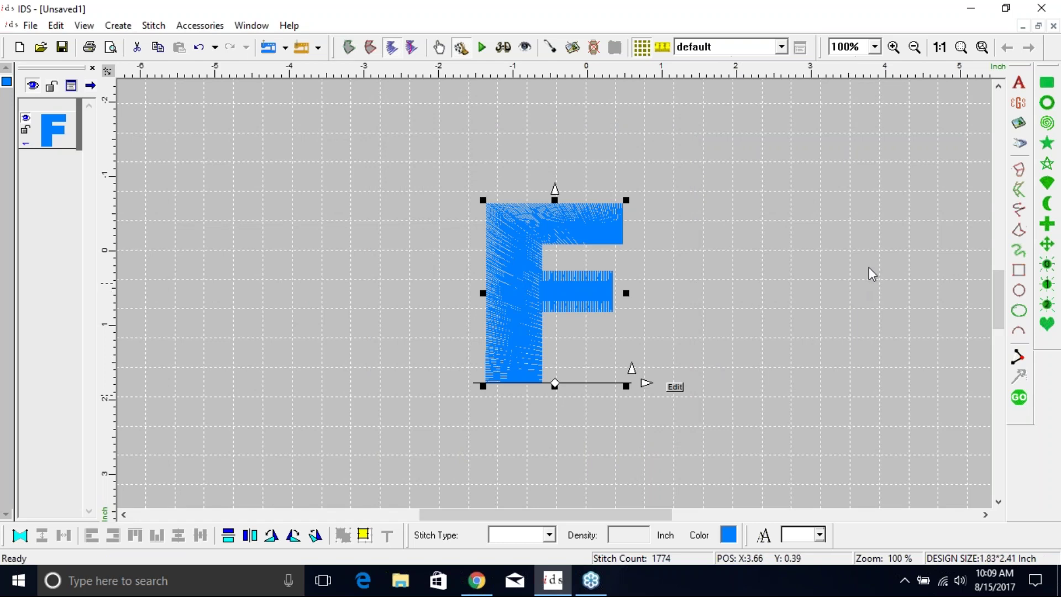
{"action": "left_click", "coordinate": [503, 48]}
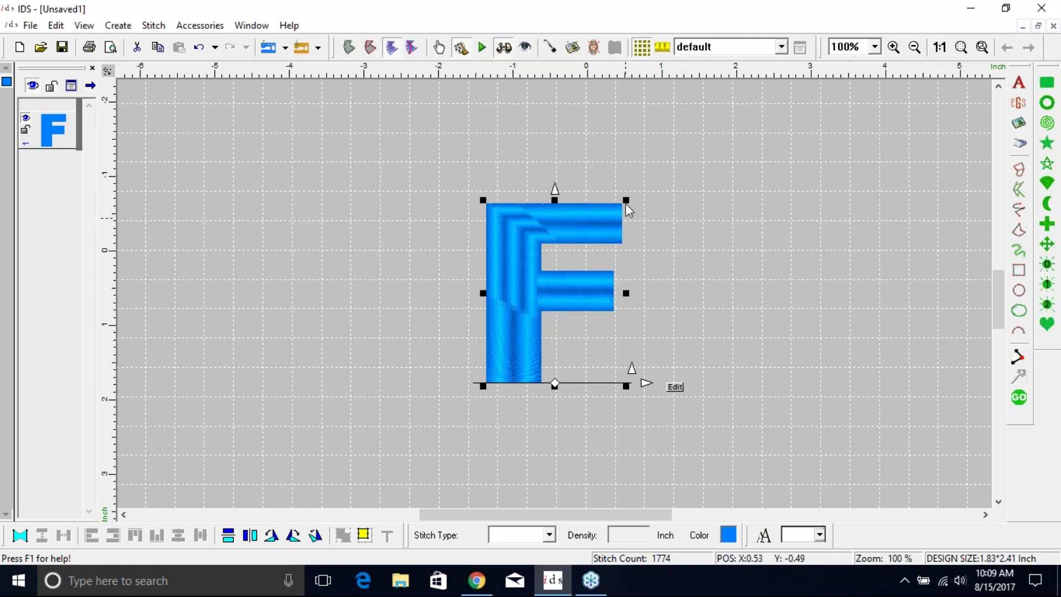
{"action": "left_click", "coordinate": [894, 47]}
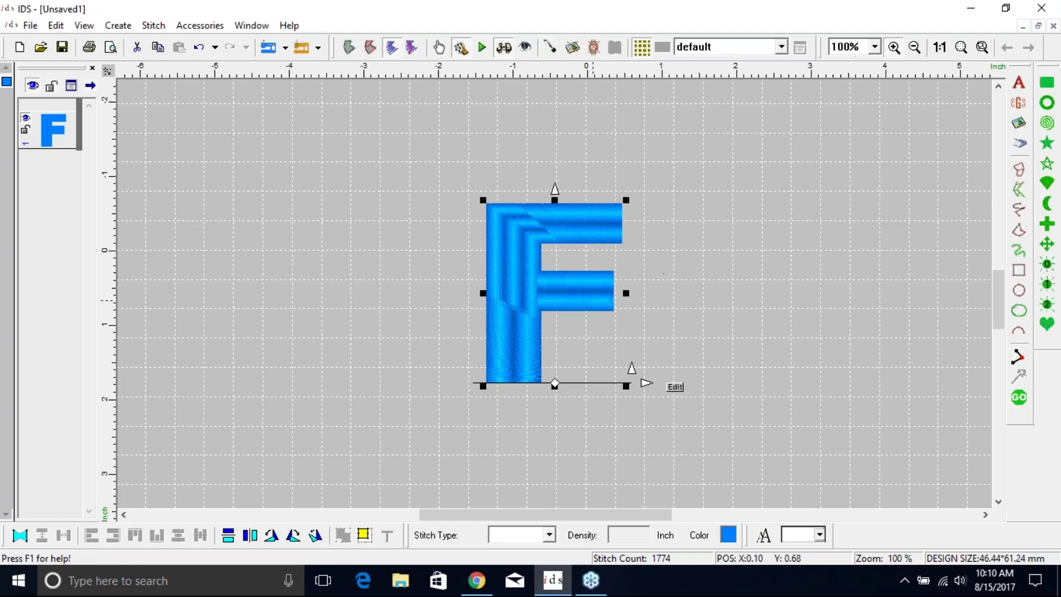
{"action": "left_click", "coordinate": [587, 339]}
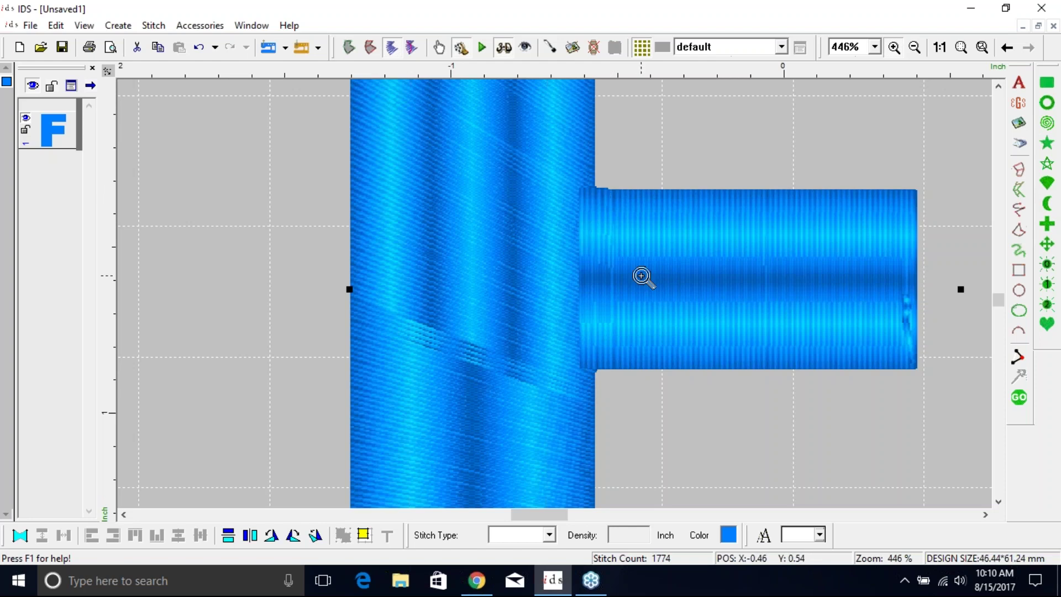
{"action": "scroll", "coordinate": [642, 276], "scroll_direction": "up", "scroll_amount": 3}
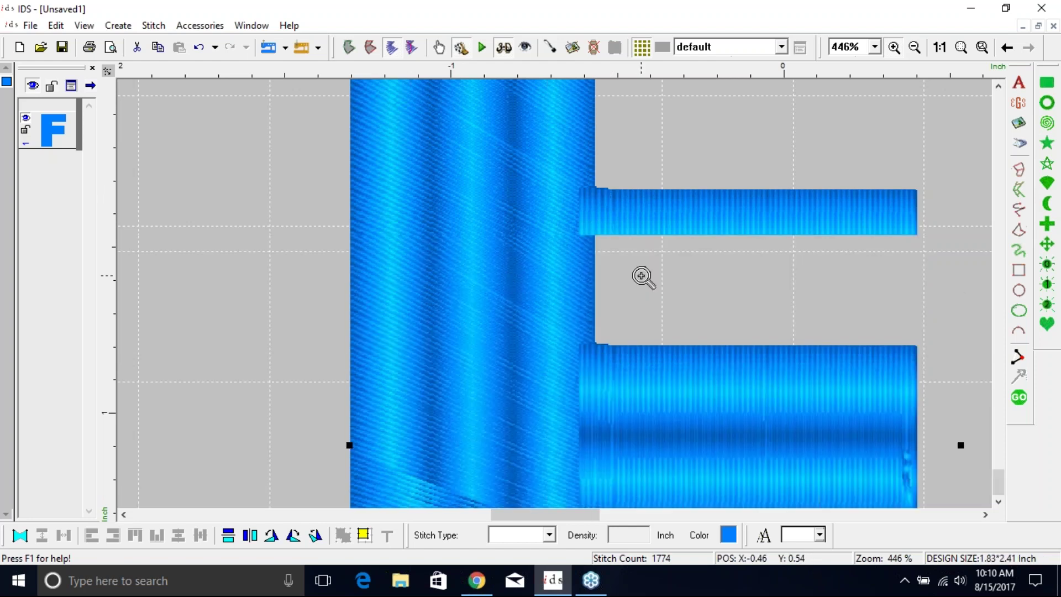
{"action": "right_click", "coordinate": [642, 276]}
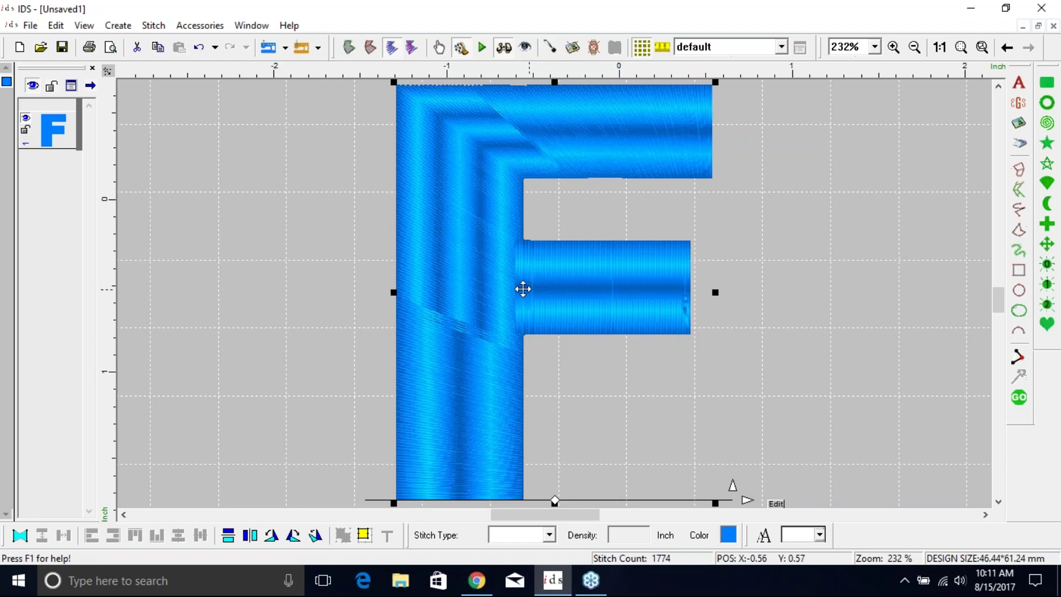
Step: Select the stitched letter F and show it in outline view
{"action": "left_click", "coordinate": [486, 287]}
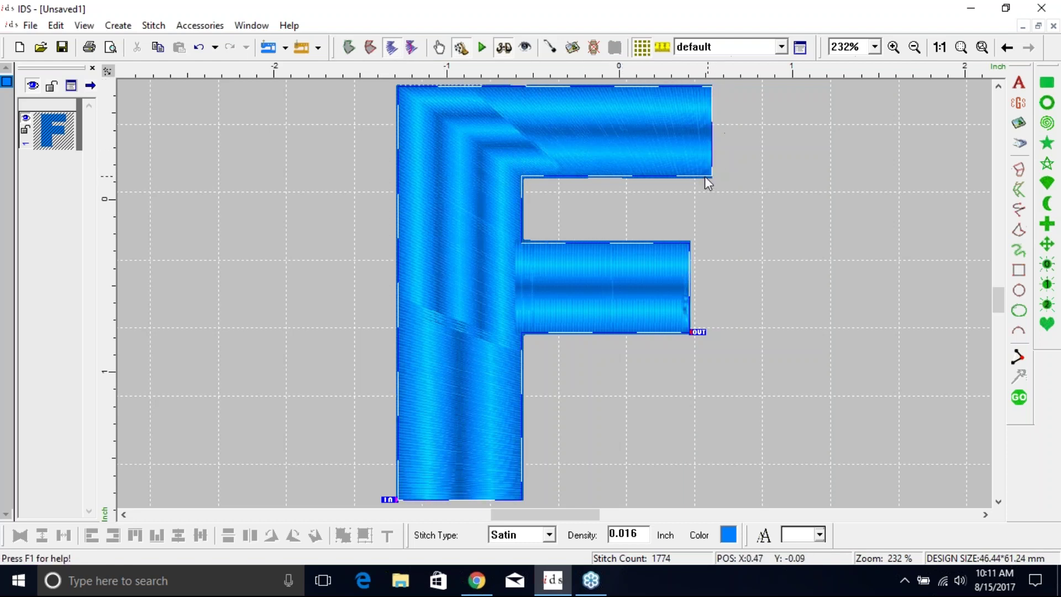
{"action": "left_click", "coordinate": [350, 48]}
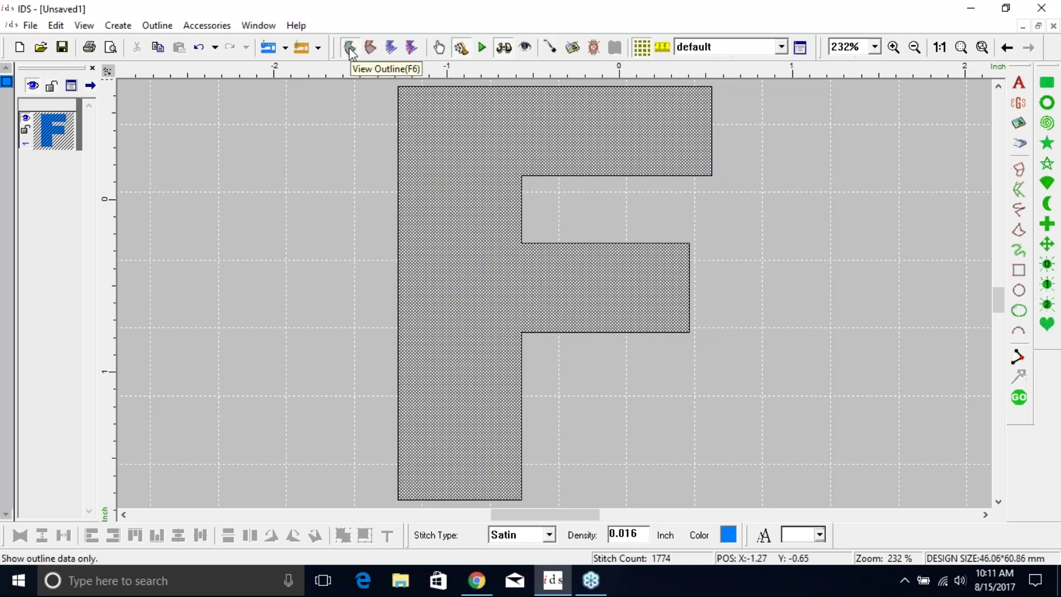
Step: Compare the selected letter in stitch view and outline view, finishing in outline view
{"action": "left_click", "coordinate": [91, 27]}
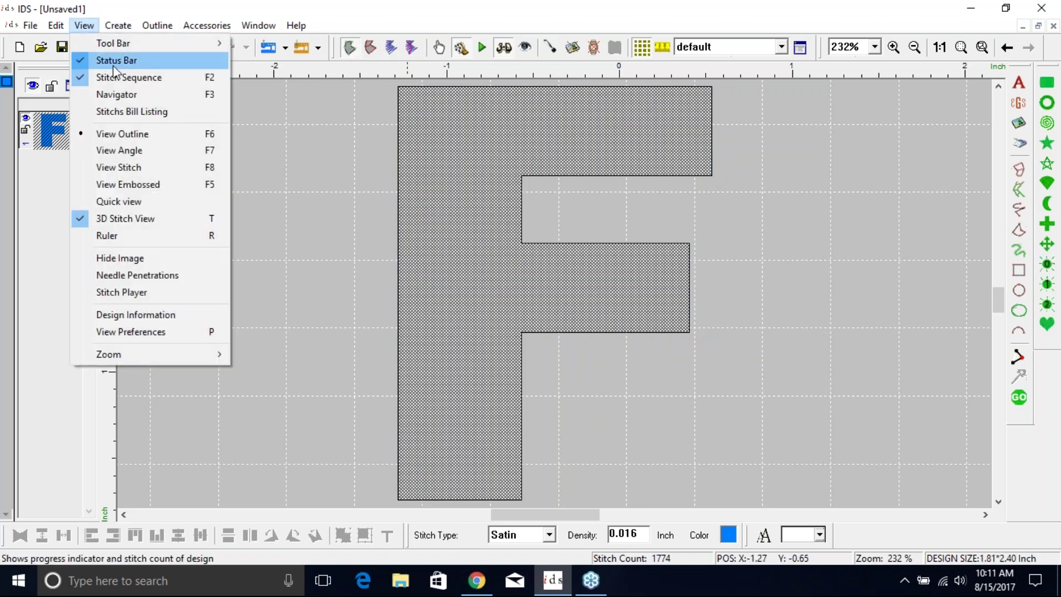
{"action": "left_click", "coordinate": [123, 169]}
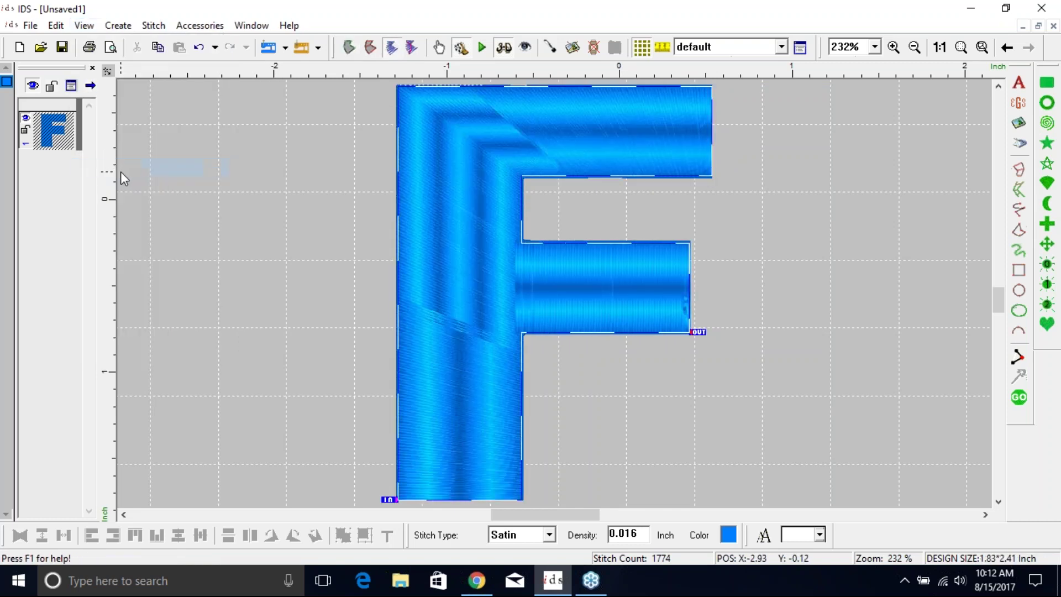
{"action": "left_click", "coordinate": [86, 26]}
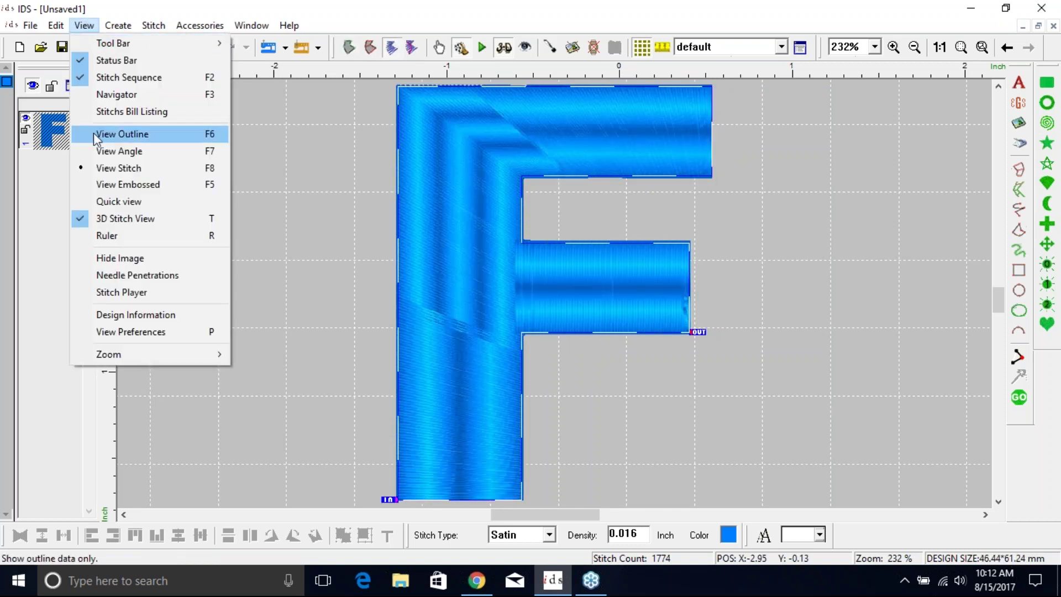
{"action": "left_click", "coordinate": [95, 134]}
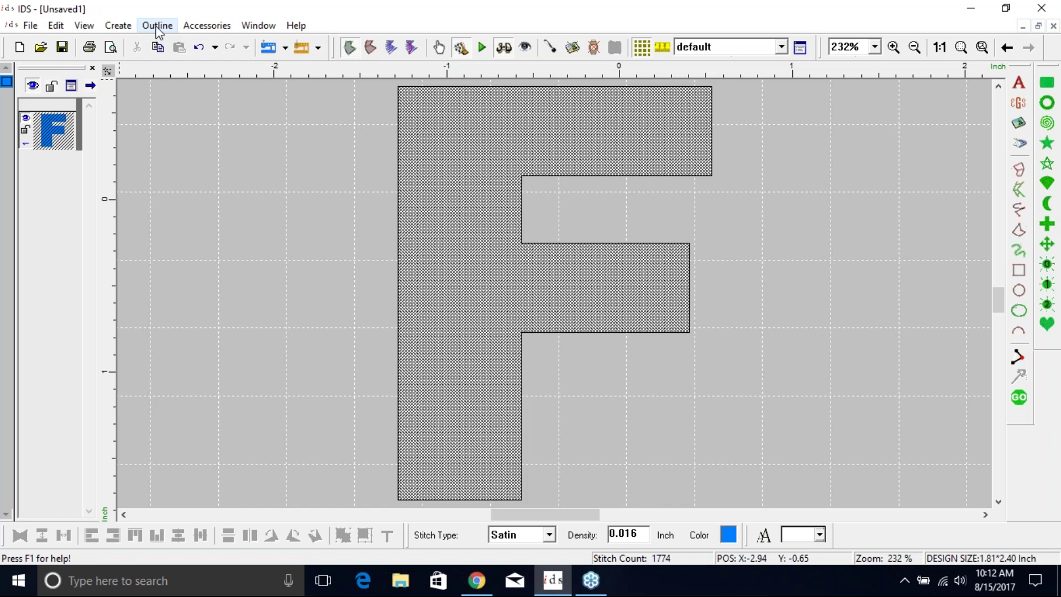
{"action": "left_click", "coordinate": [87, 28]}
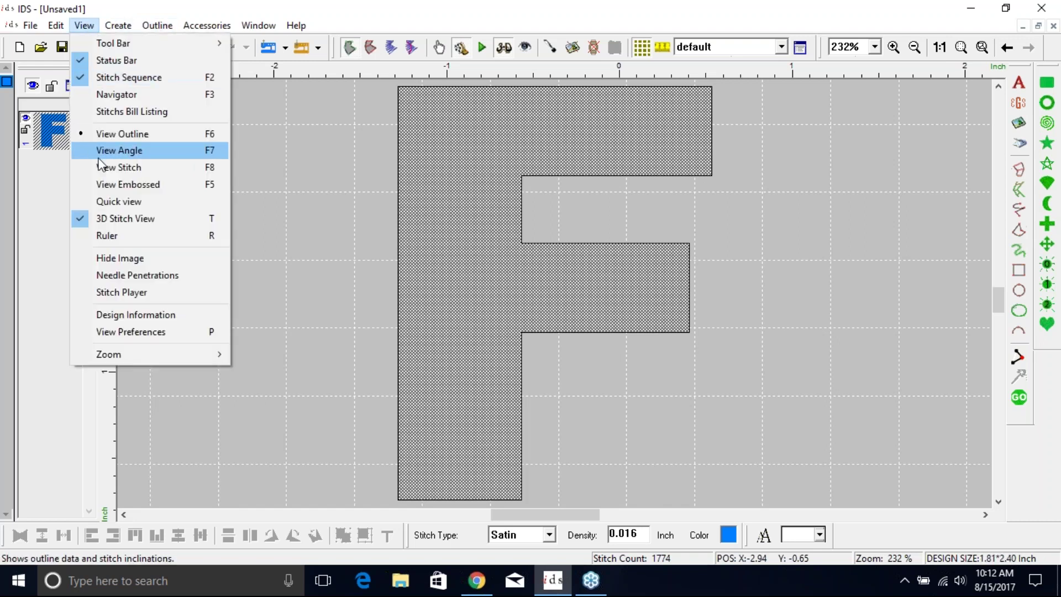
{"action": "left_click", "coordinate": [102, 168]}
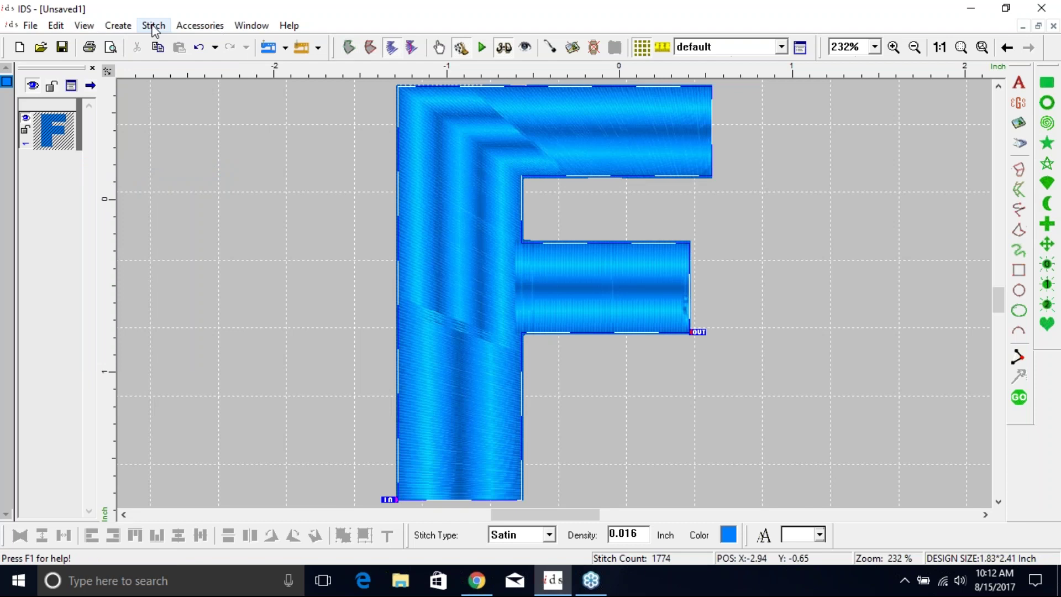
{"action": "left_click", "coordinate": [61, 28]}
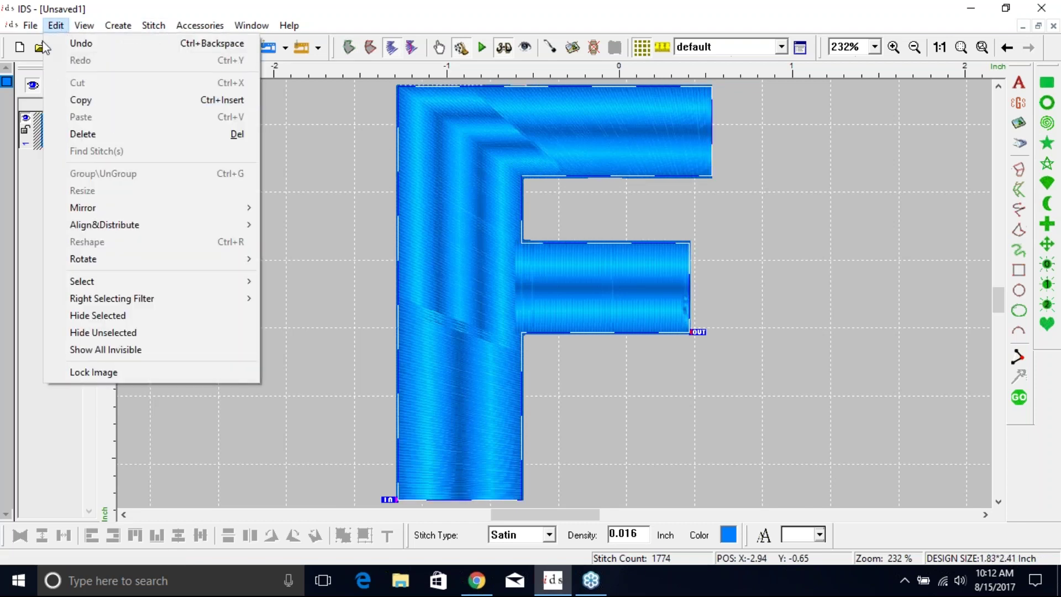
{"action": "mouse_move", "coordinate": [84, 26]}
{"action": "left_click", "coordinate": [95, 133]}
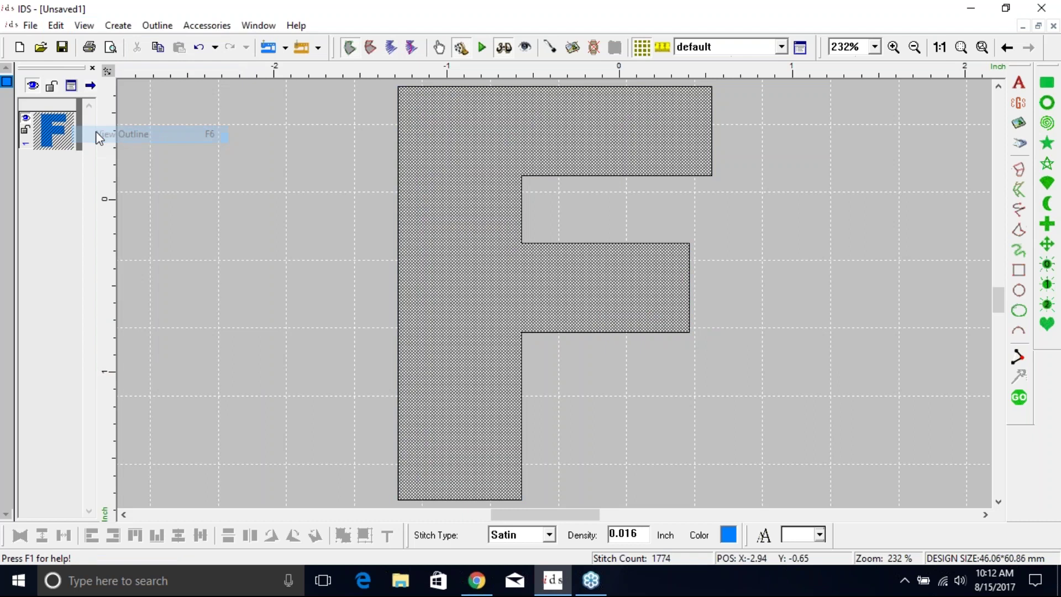
Step: Create a Satin Border outline from the letter's area edges, applied to all borders, and generate its stitches
{"action": "left_click", "coordinate": [161, 24]}
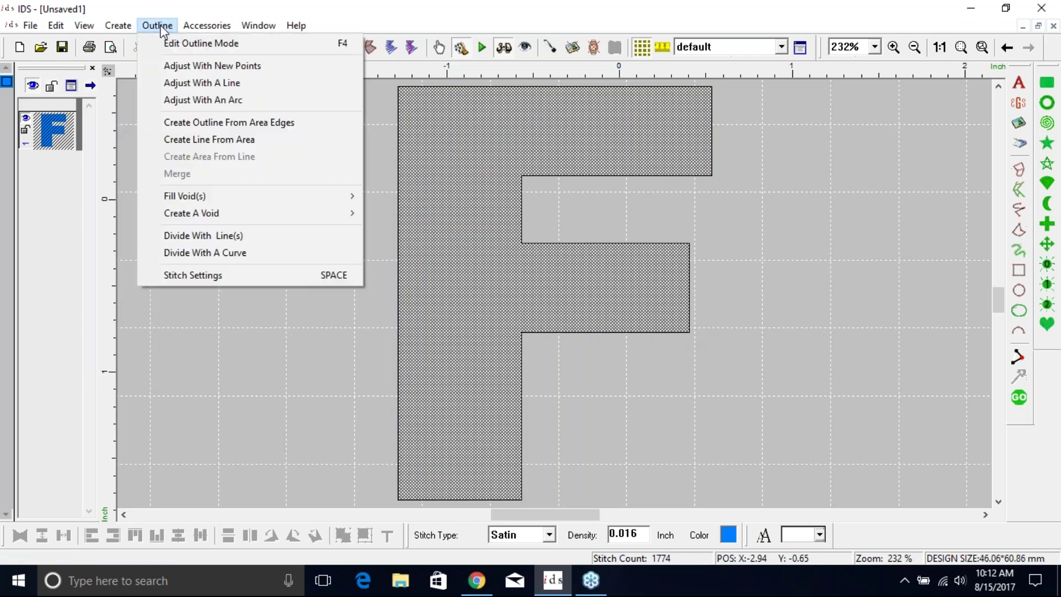
{"action": "left_click", "coordinate": [190, 124]}
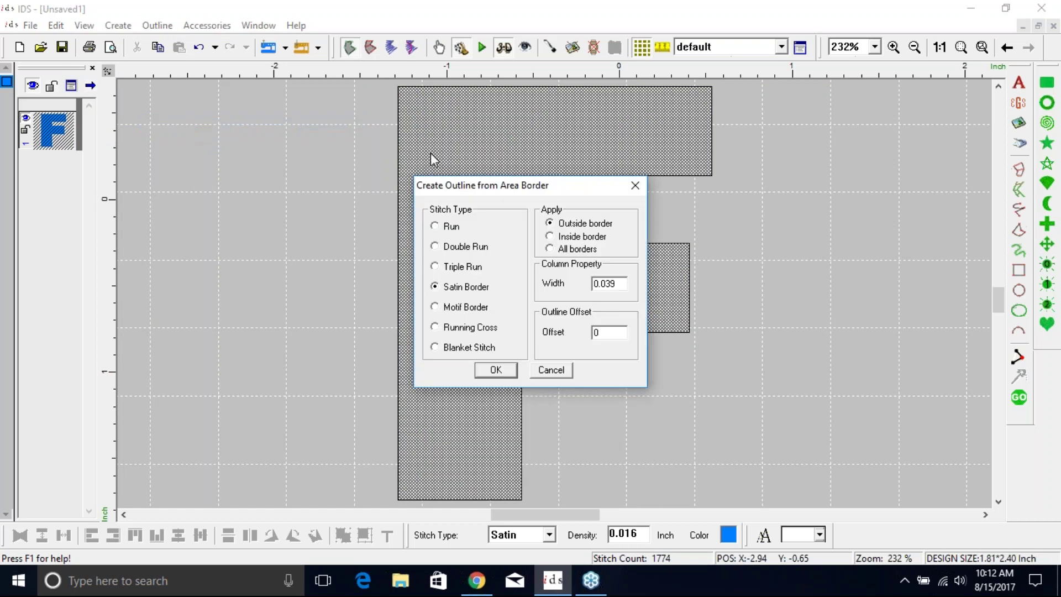
{"action": "left_click_drag", "start_coordinate": [475, 186], "coordinate": [784, 105]}
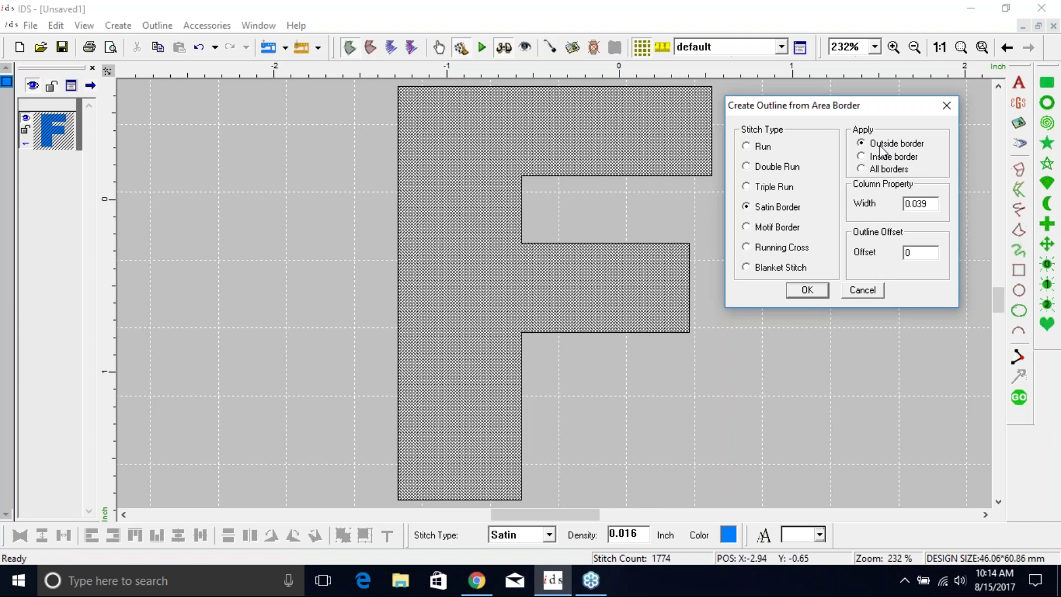
{"action": "left_click", "coordinate": [863, 169]}
{"action": "left_click", "coordinate": [811, 296]}
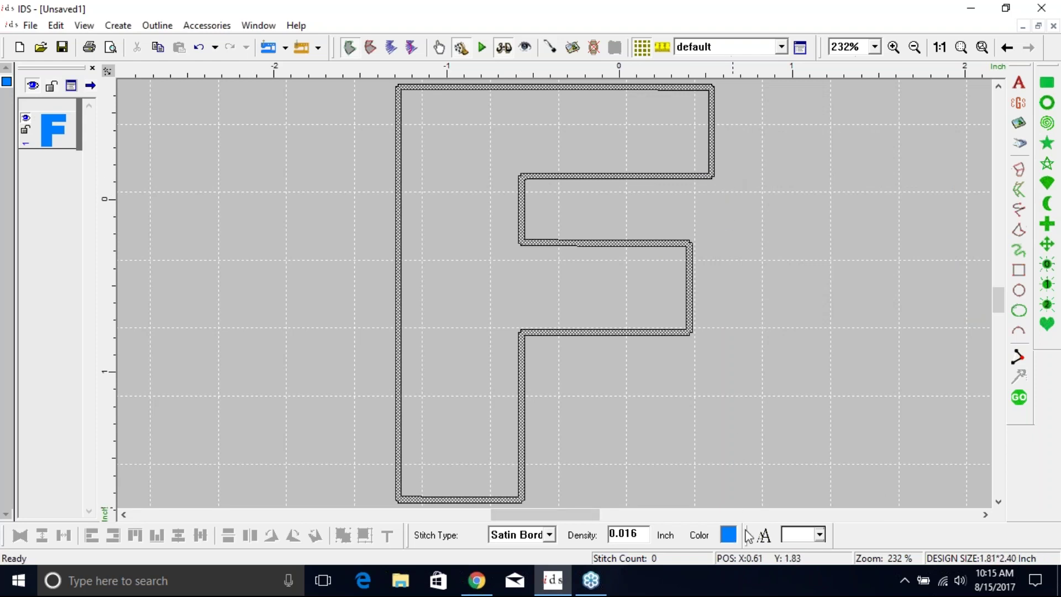
{"action": "left_click", "coordinate": [1020, 398]}
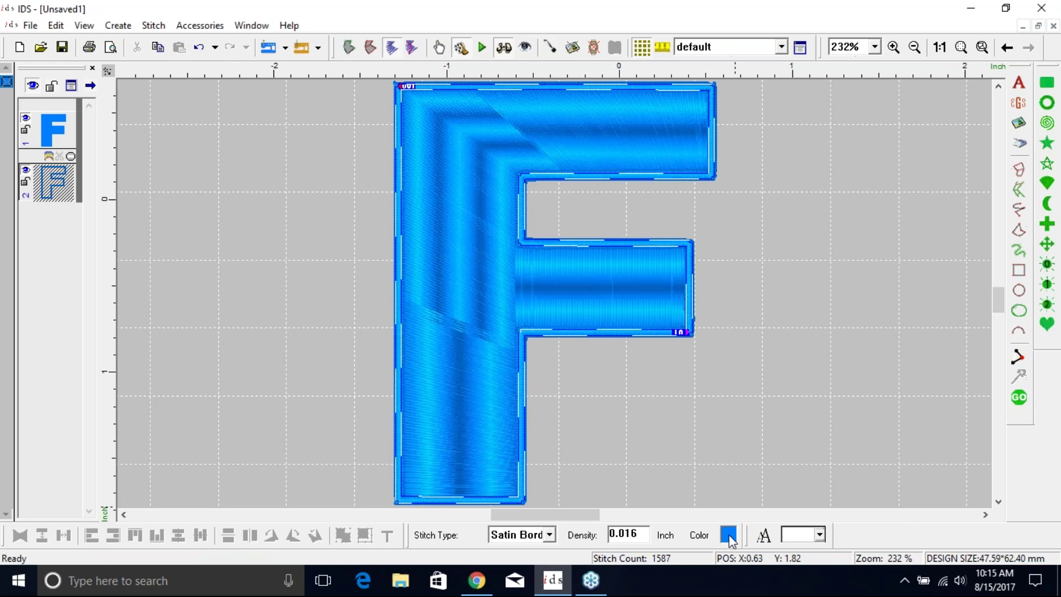
Step: Change the satin border's color to purple
{"action": "left_click", "coordinate": [729, 536]}
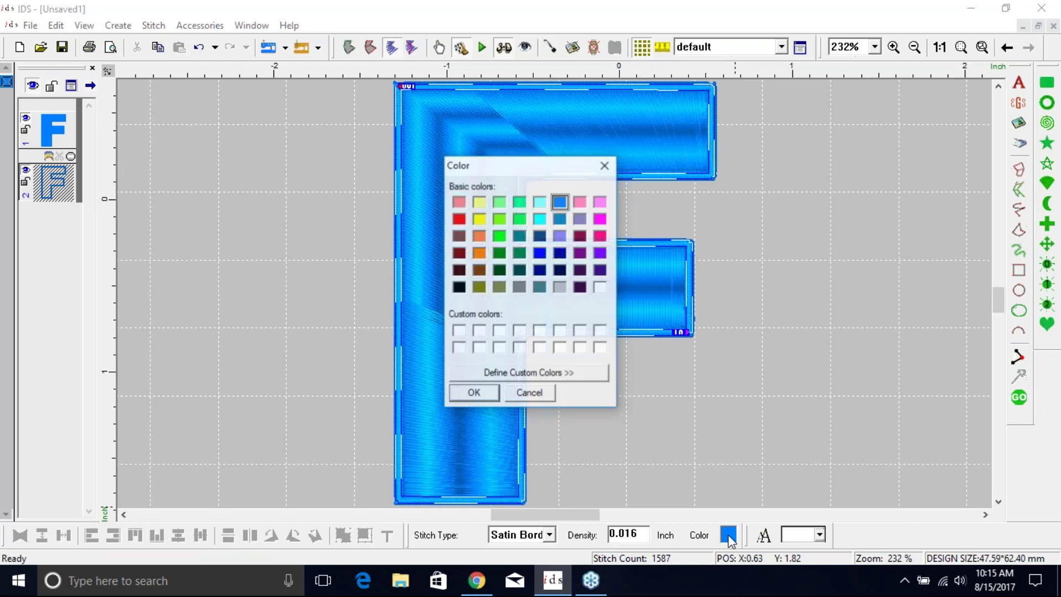
{"action": "left_click", "coordinate": [580, 253]}
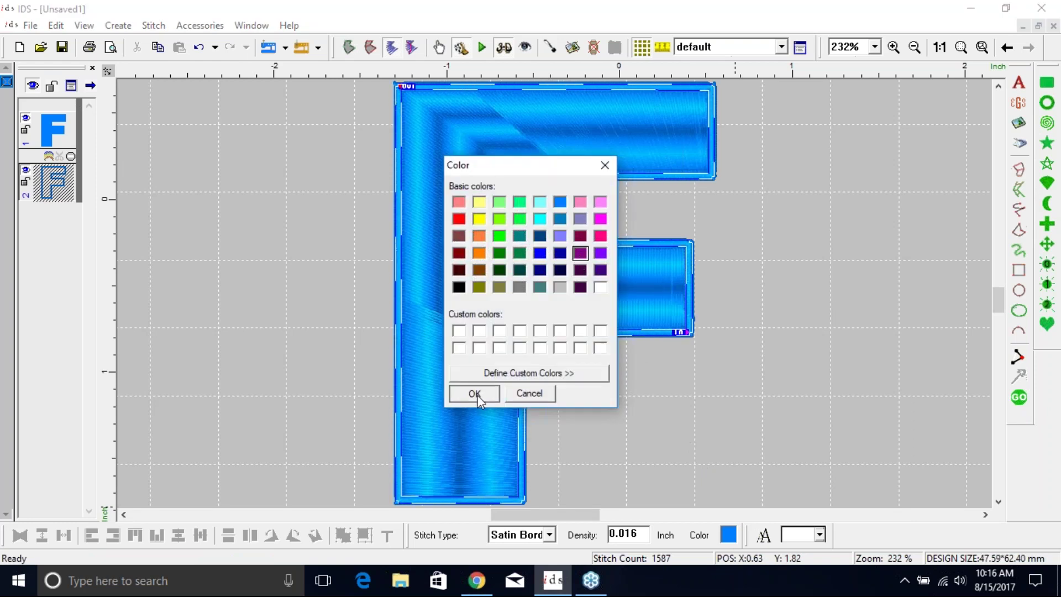
{"action": "left_click", "coordinate": [476, 394]}
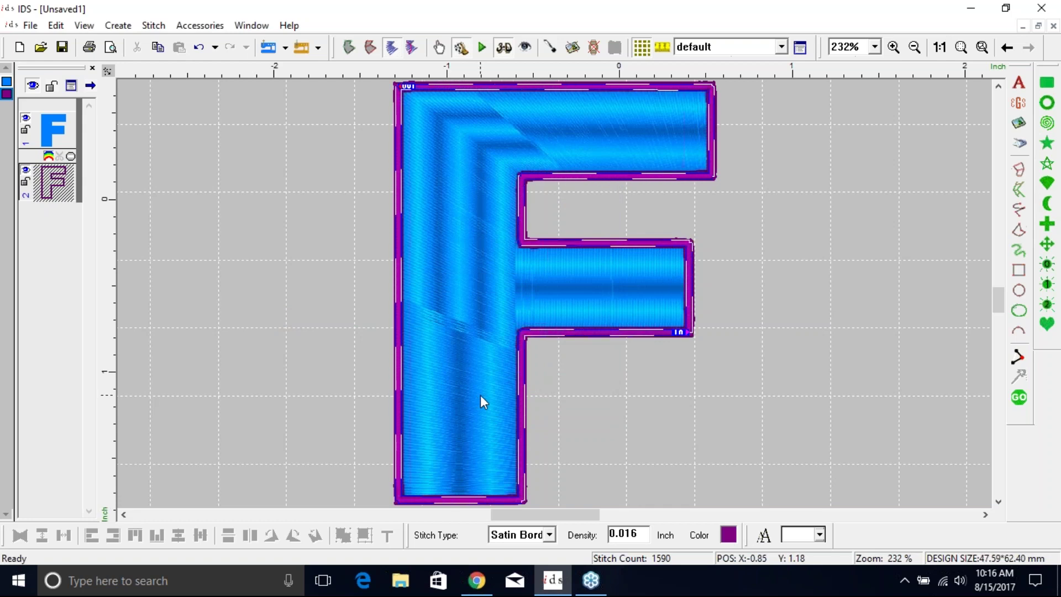
Step: Set the measure unit to mm in the view preferences and deselect the border
{"action": "left_click", "coordinate": [86, 27]}
{"action": "left_click", "coordinate": [145, 333]}
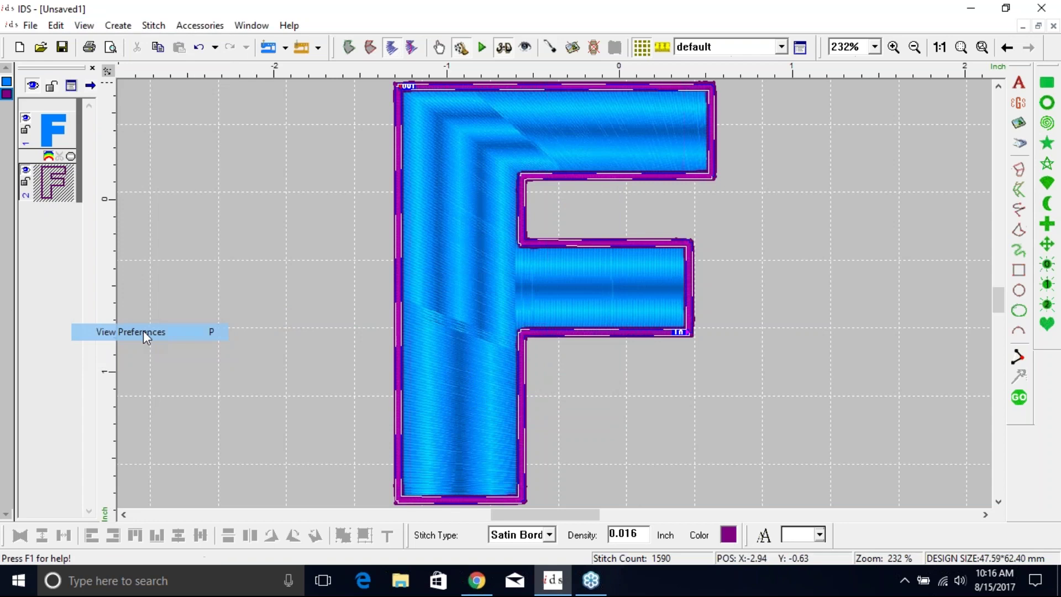
{"action": "left_click", "coordinate": [487, 124]}
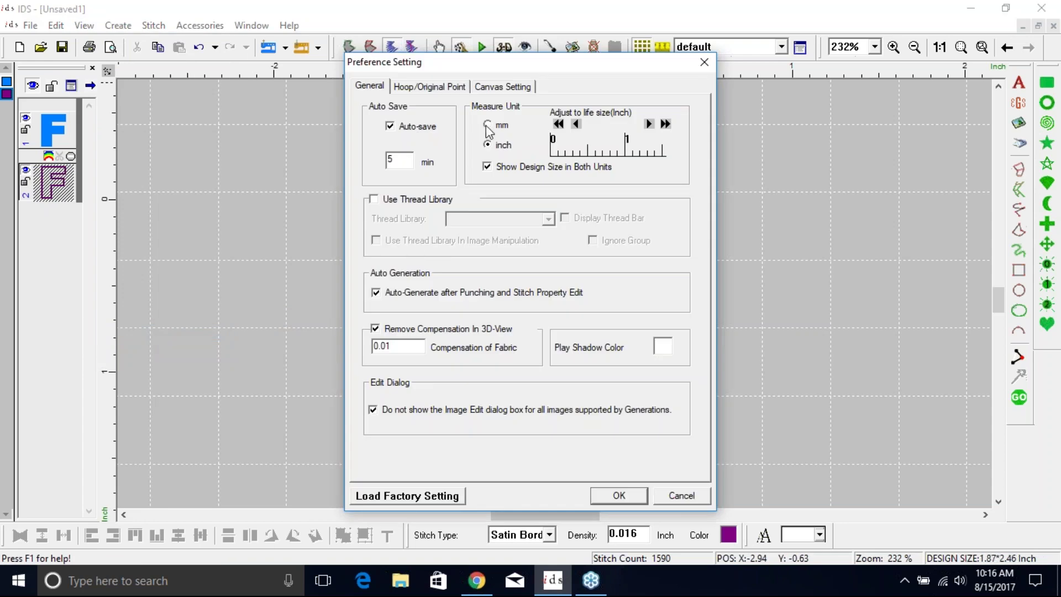
{"action": "left_click", "coordinate": [619, 495]}
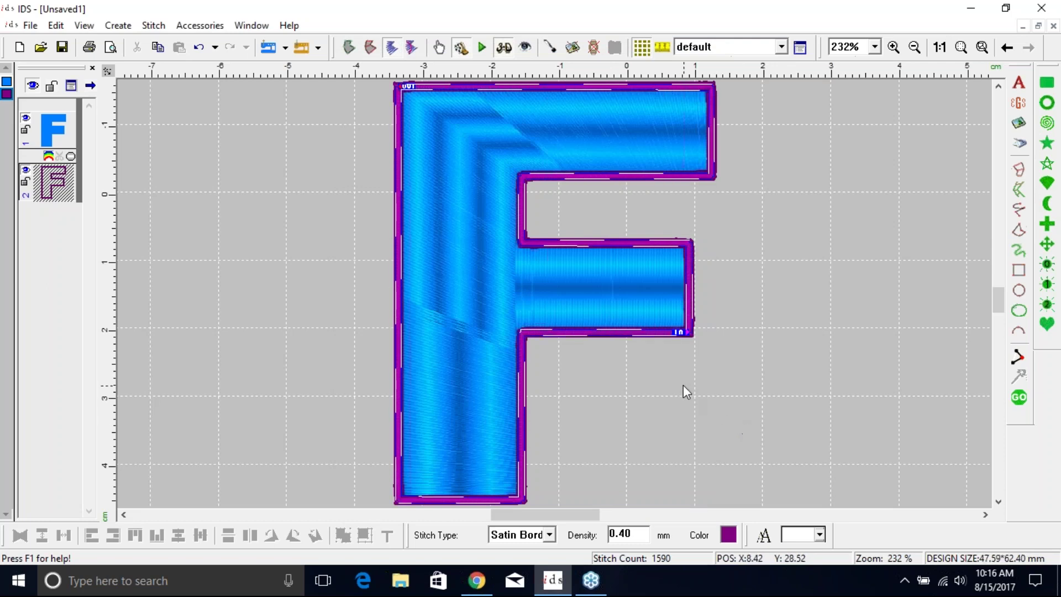
{"action": "left_click", "coordinate": [663, 207]}
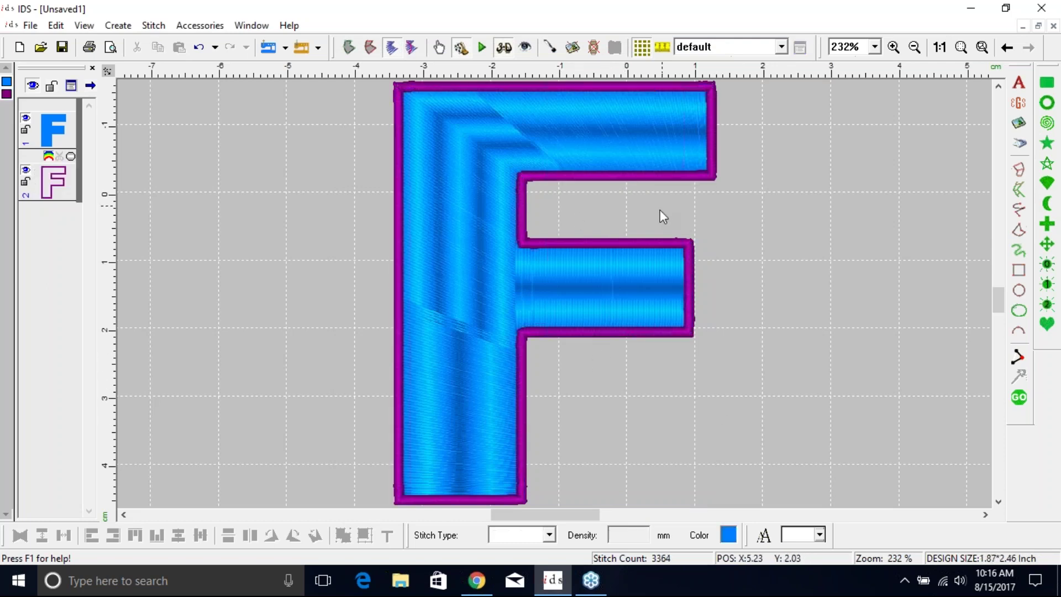
Step: Switch from 3D to plain stitch view, compare the border with the letter's stitches along the upper edge, and delete the purple border
{"action": "left_click", "coordinate": [894, 48]}
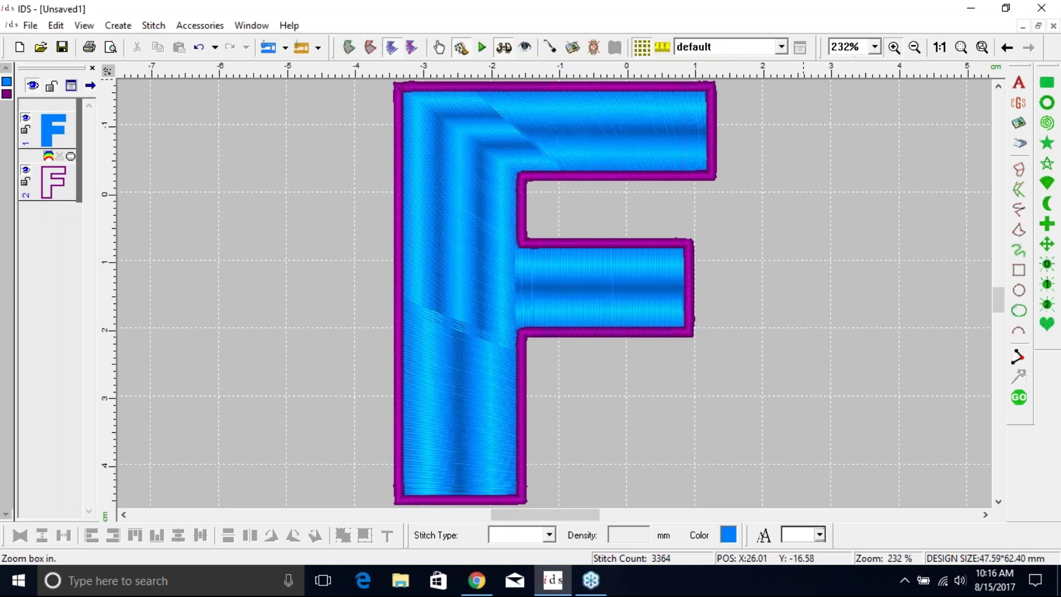
{"action": "left_click_drag", "start_coordinate": [570, 230], "coordinate": [630, 264]}
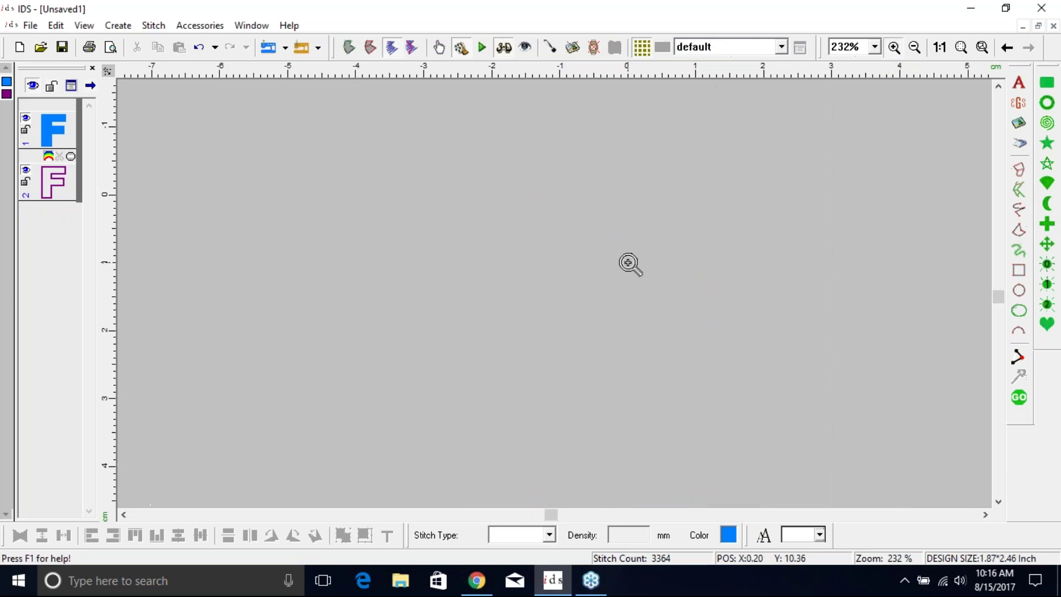
{"action": "left_click", "coordinate": [507, 48]}
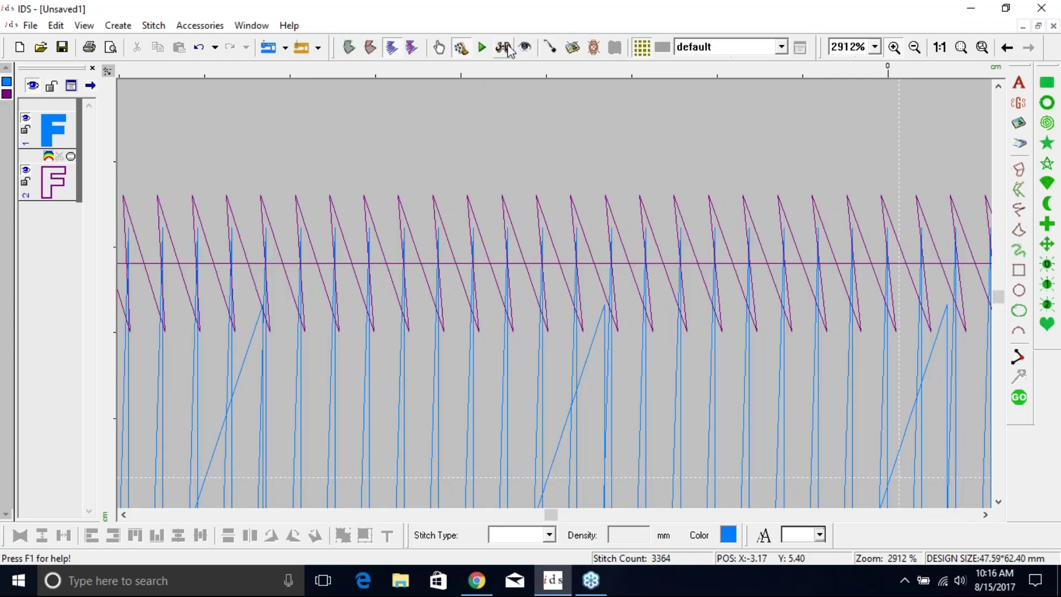
{"action": "right_click", "coordinate": [571, 176]}
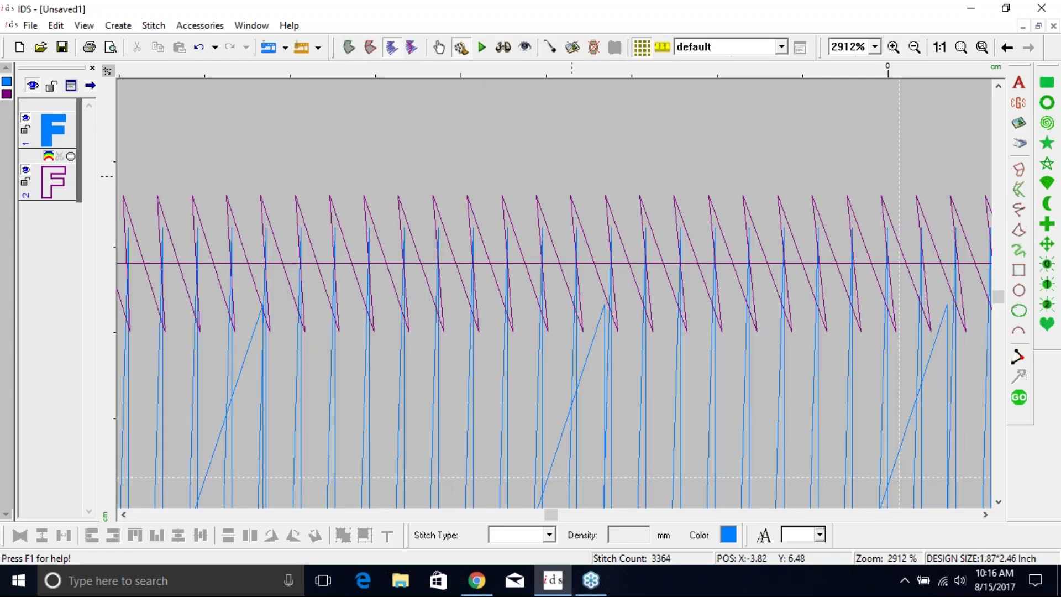
{"action": "left_click", "coordinate": [560, 263]}
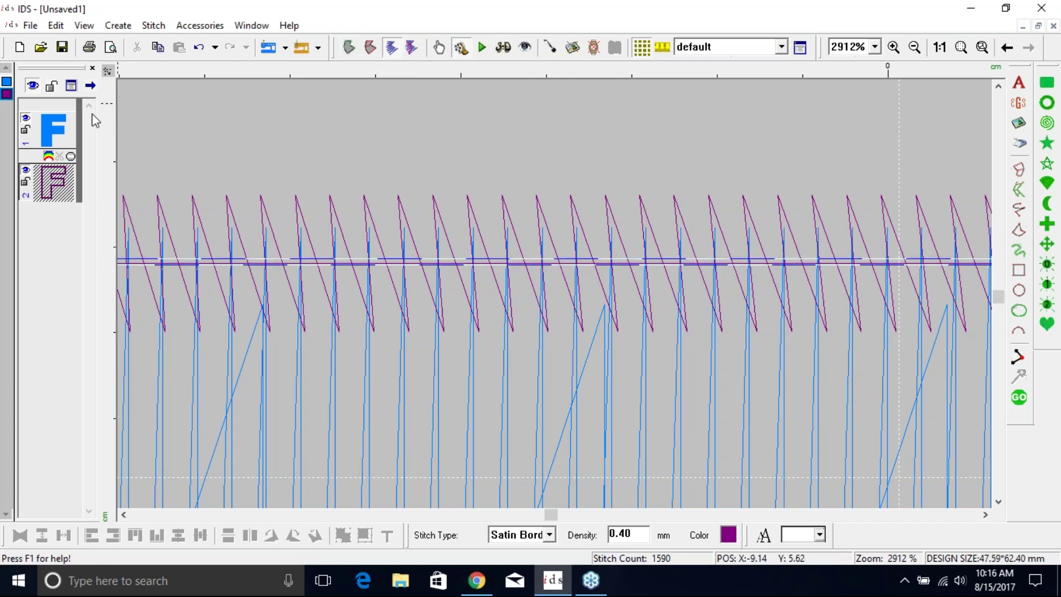
{"action": "left_click", "coordinate": [58, 136]}
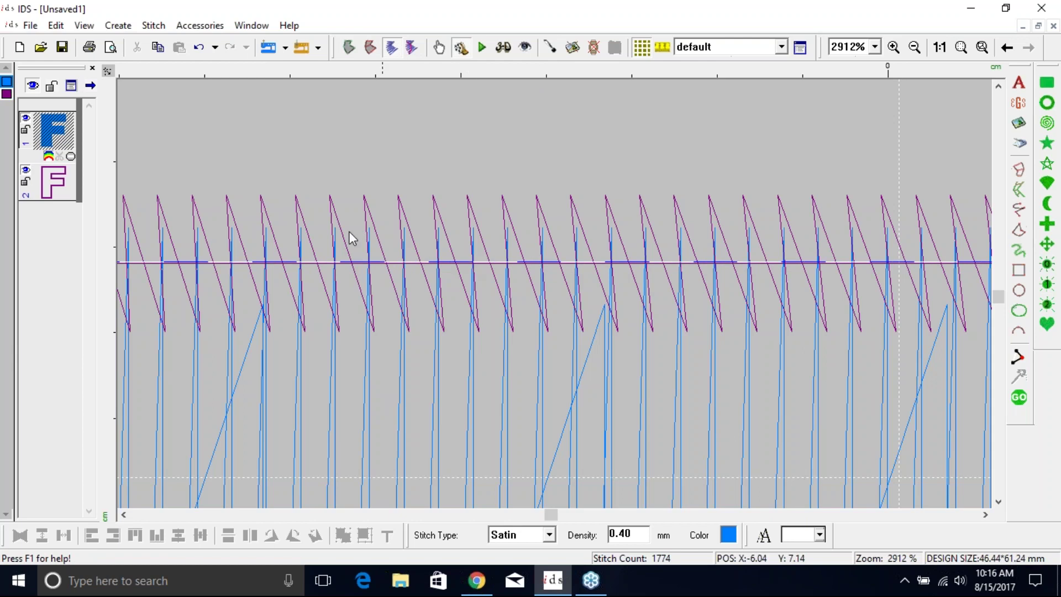
{"action": "left_click", "coordinate": [53, 182]}
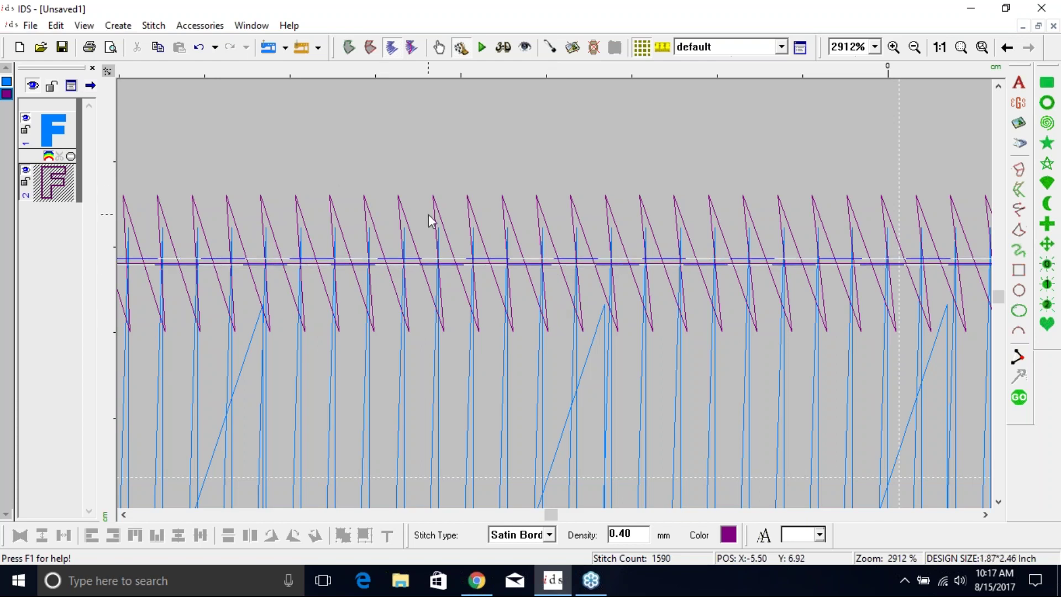
{"action": "key", "text": "Delete"}
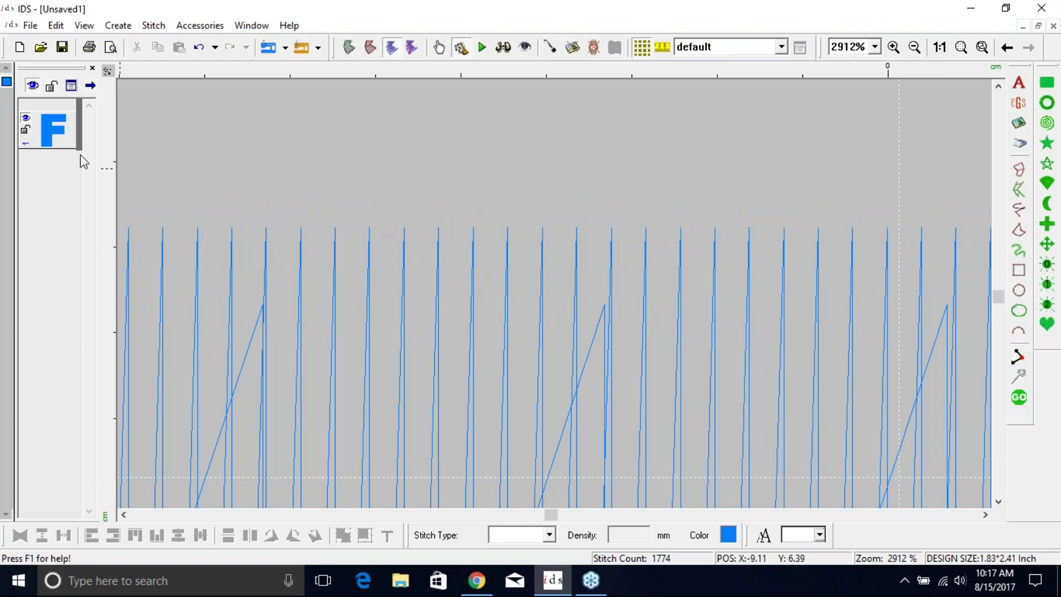
Step: Create a Satin Border outline from the letter's area edges, applied to the outside border with a 1 mm offset
{"action": "left_click", "coordinate": [58, 135]}
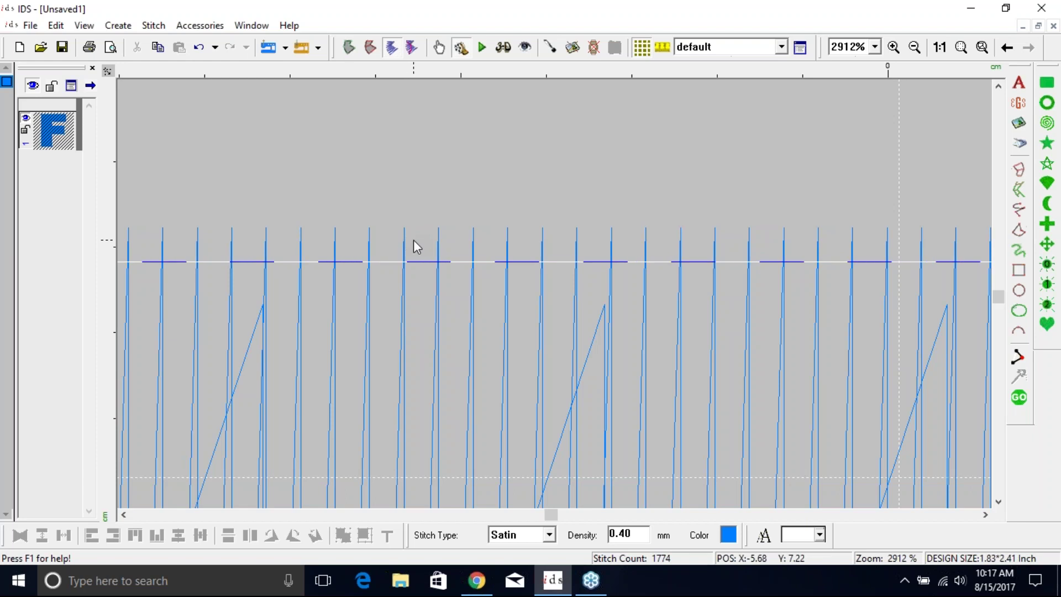
{"action": "left_click", "coordinate": [149, 28]}
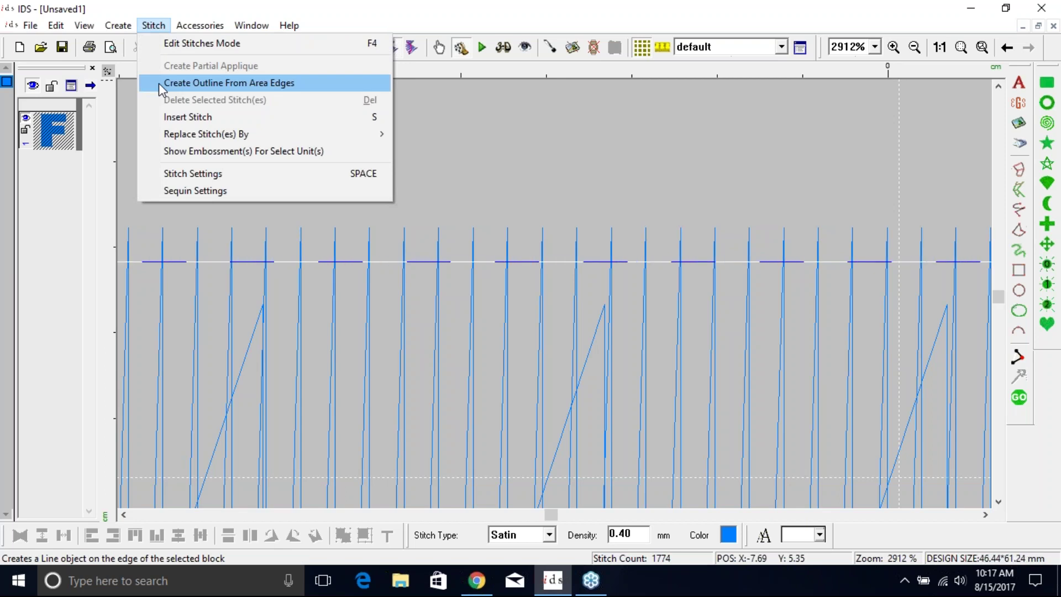
{"action": "left_click", "coordinate": [158, 83]}
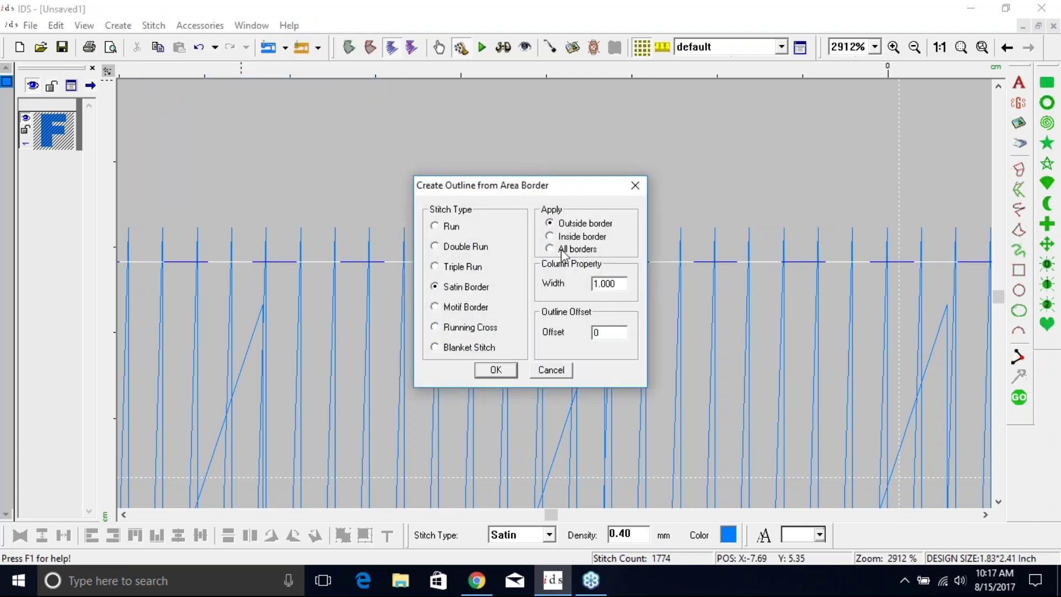
{"action": "left_click_drag", "start_coordinate": [621, 331], "coordinate": [562, 330]}
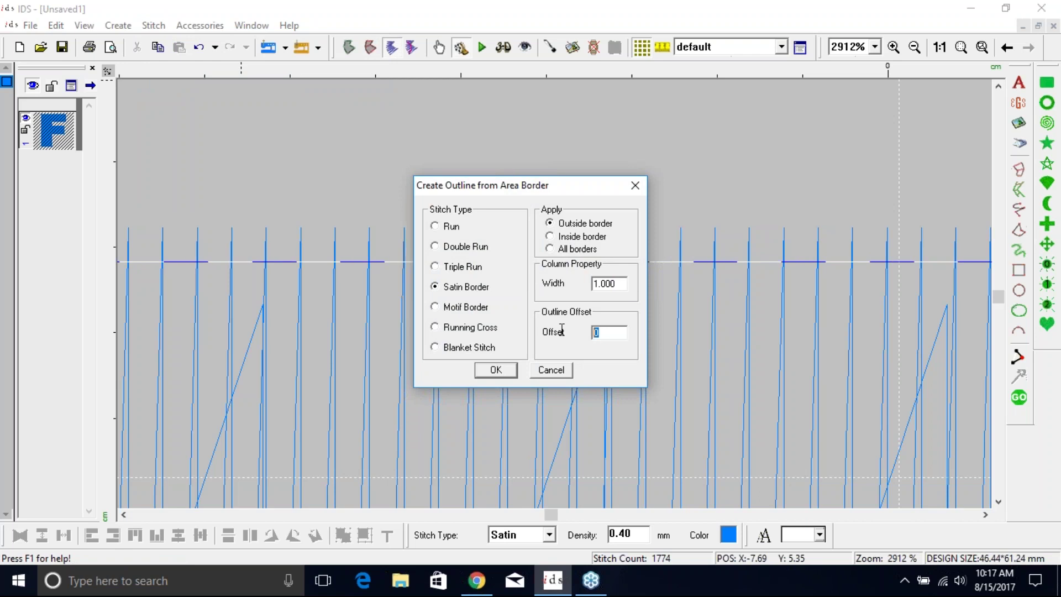
{"action": "type", "text": "1"}
{"action": "left_click", "coordinate": [502, 371]}
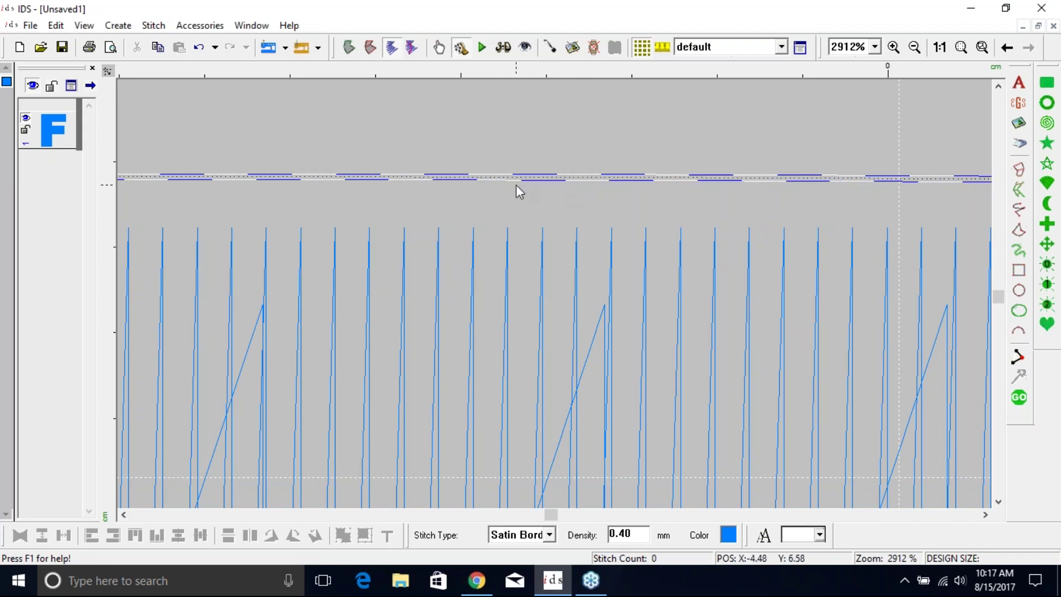
Step: Color the new offset border purple and generate its stitches
{"action": "left_click", "coordinate": [728, 534]}
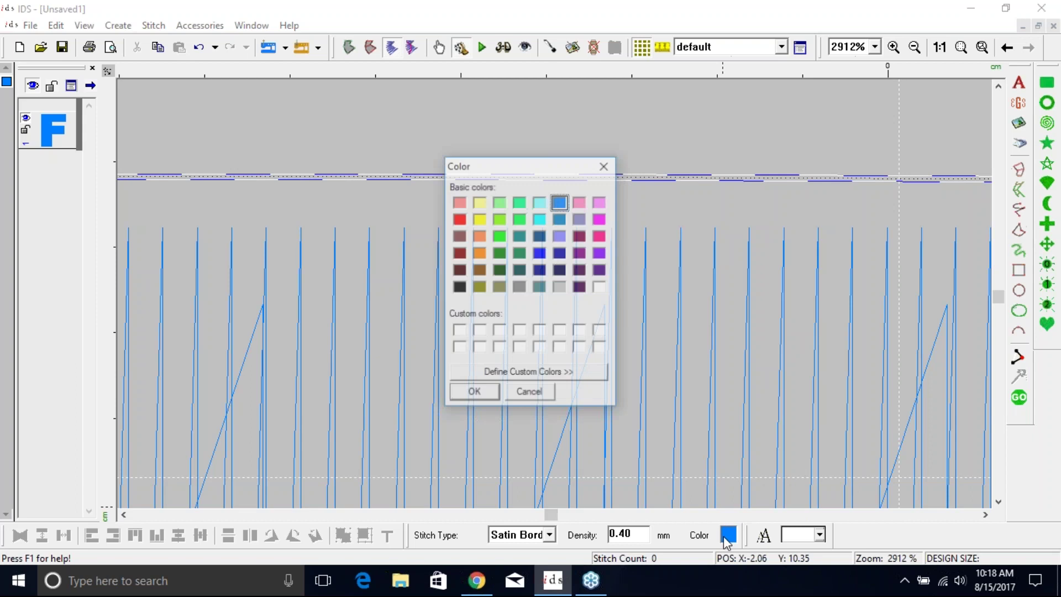
{"action": "left_click", "coordinate": [580, 252]}
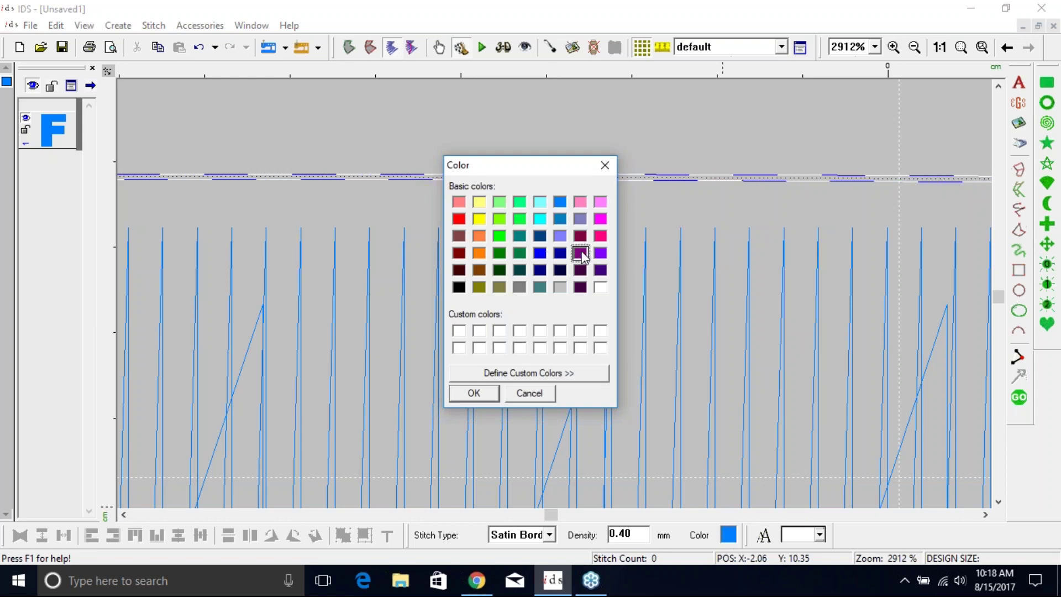
{"action": "left_click", "coordinate": [474, 393]}
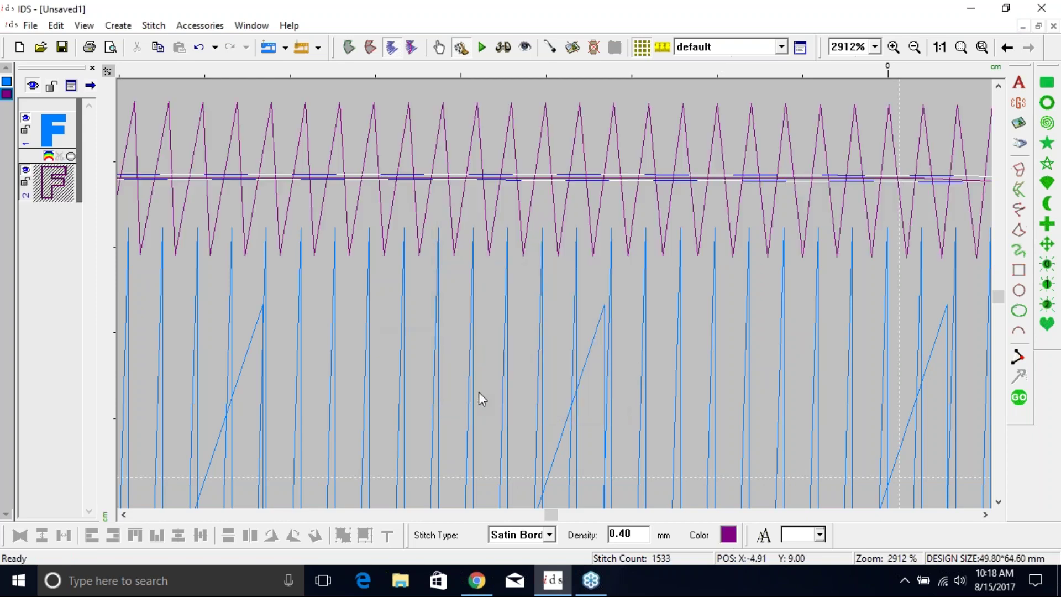
{"action": "left_click", "coordinate": [692, 98]}
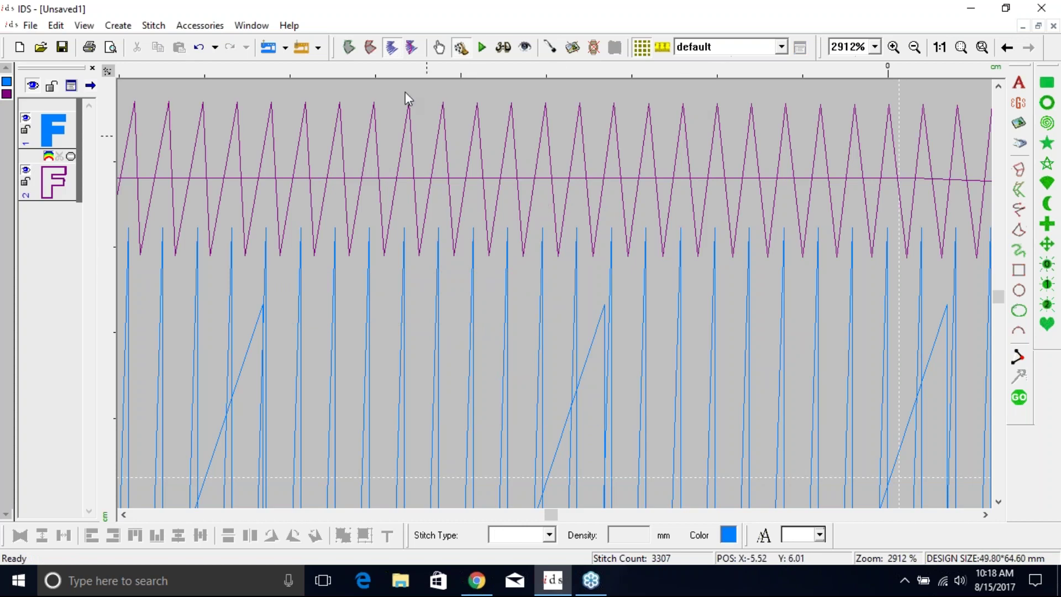
Step: Examine the gap between the letter's edge and the offset border's center line in outline view
{"action": "left_click", "coordinate": [349, 48]}
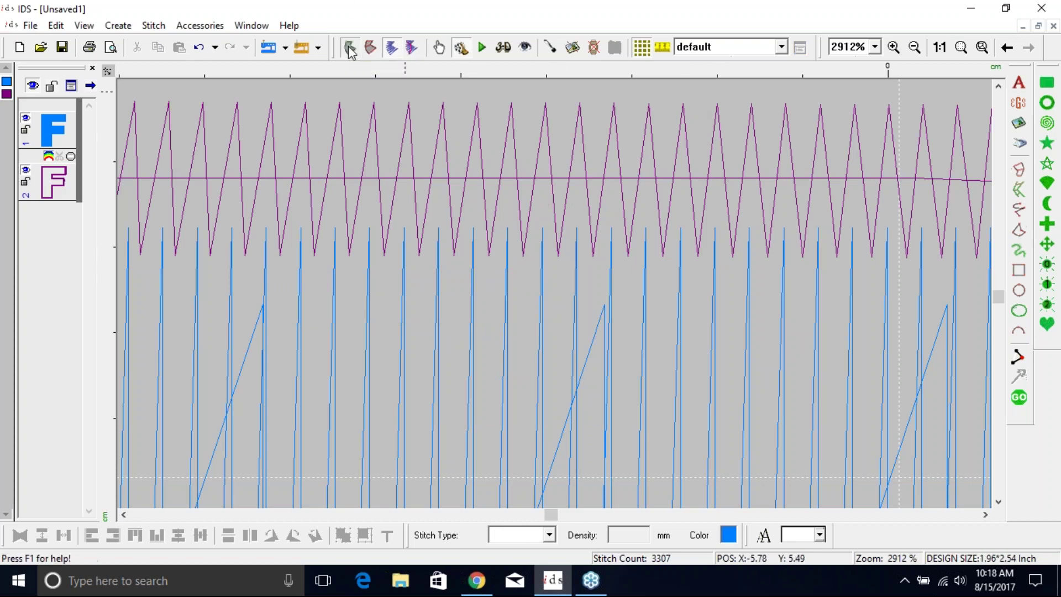
{"action": "left_click", "coordinate": [470, 303]}
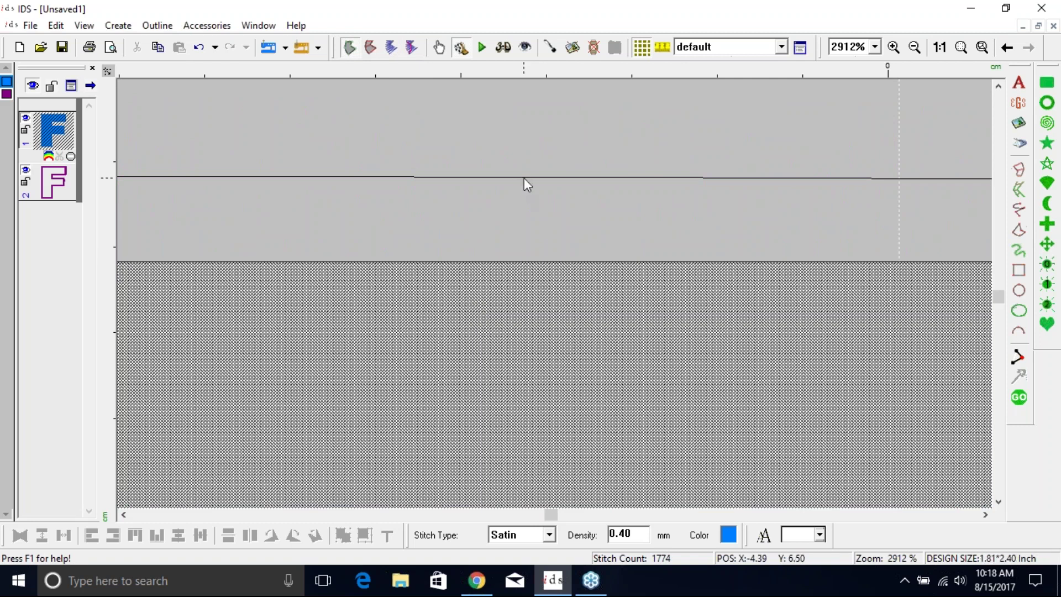
{"action": "left_click", "coordinate": [524, 178]}
{"action": "left_click", "coordinate": [521, 220]}
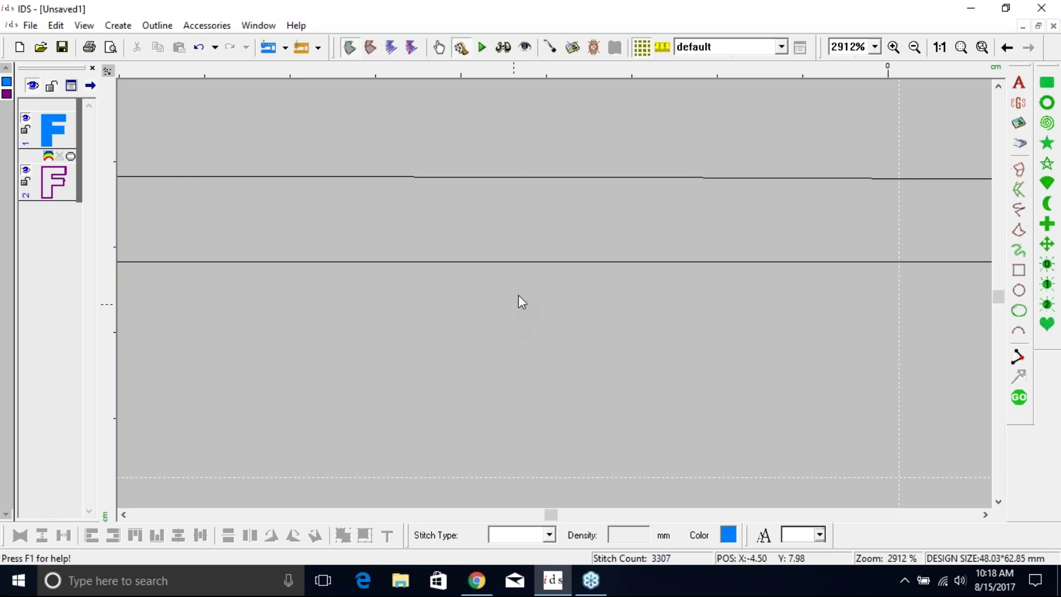
{"action": "left_click", "coordinate": [520, 177]}
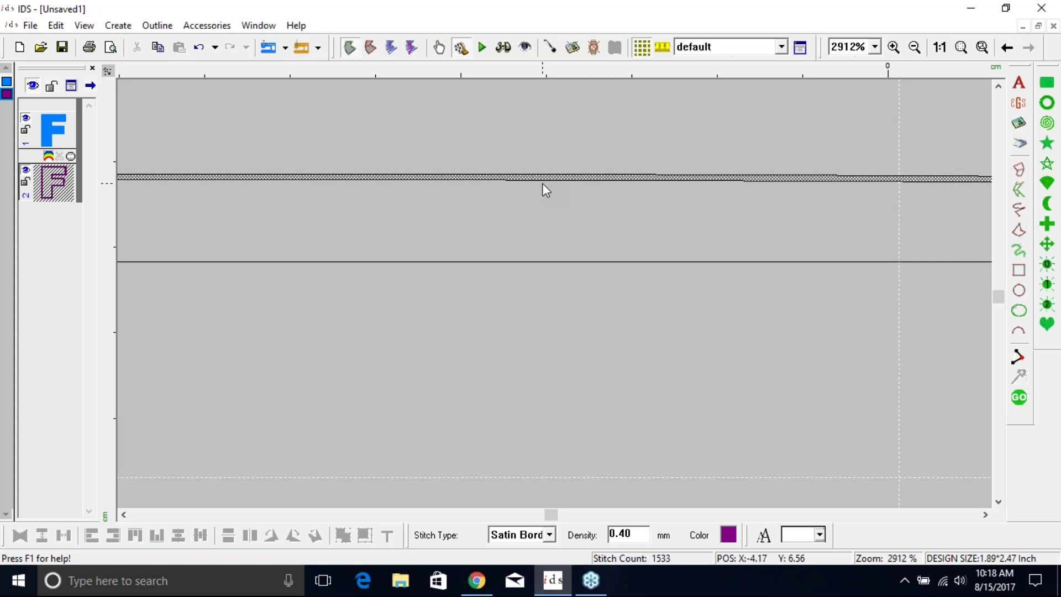
Step: Create a second Satin Border from the letter's area edges on the outside border, with a 2 mm offset
{"action": "left_click", "coordinate": [567, 358]}
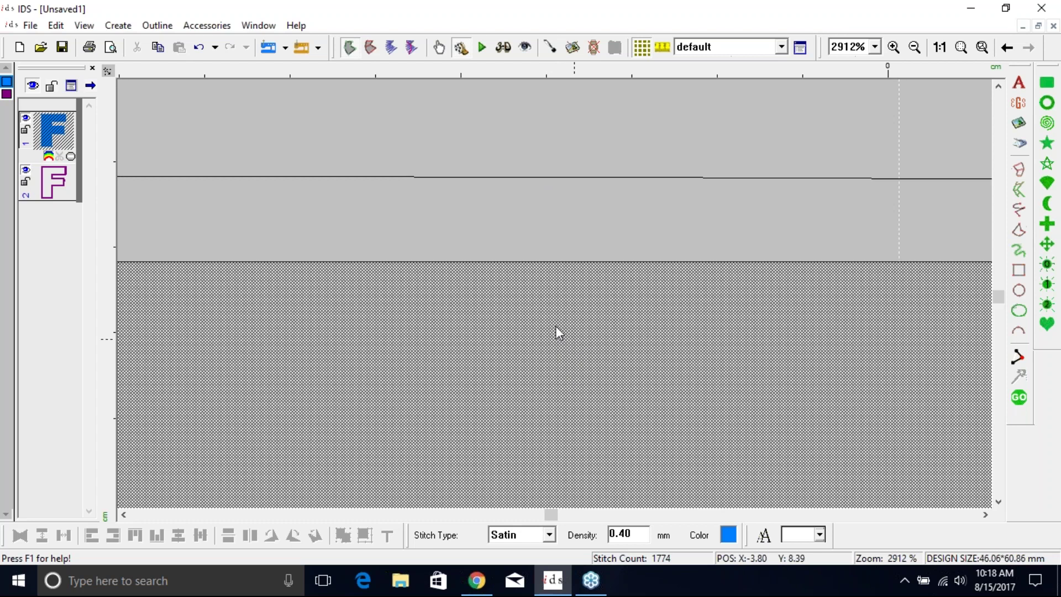
{"action": "left_click", "coordinate": [155, 26]}
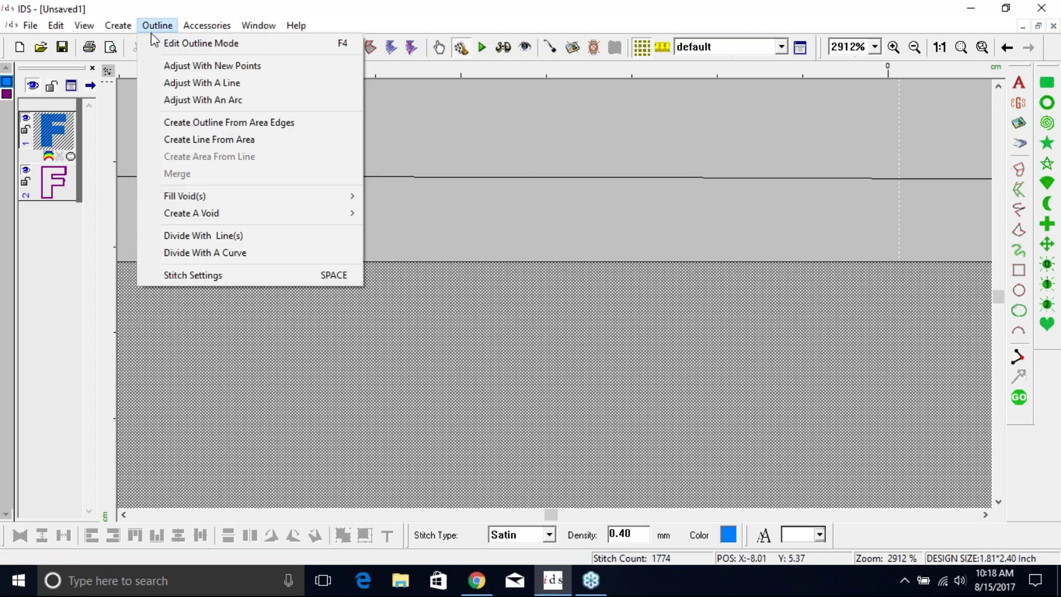
{"action": "left_click", "coordinate": [212, 123]}
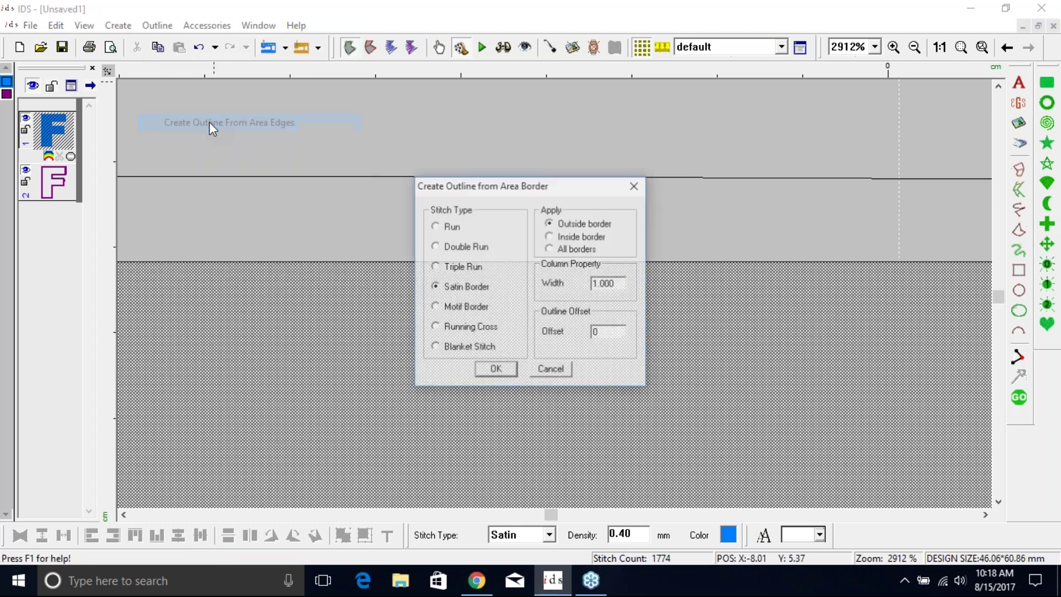
{"action": "double_click", "coordinate": [610, 333]}
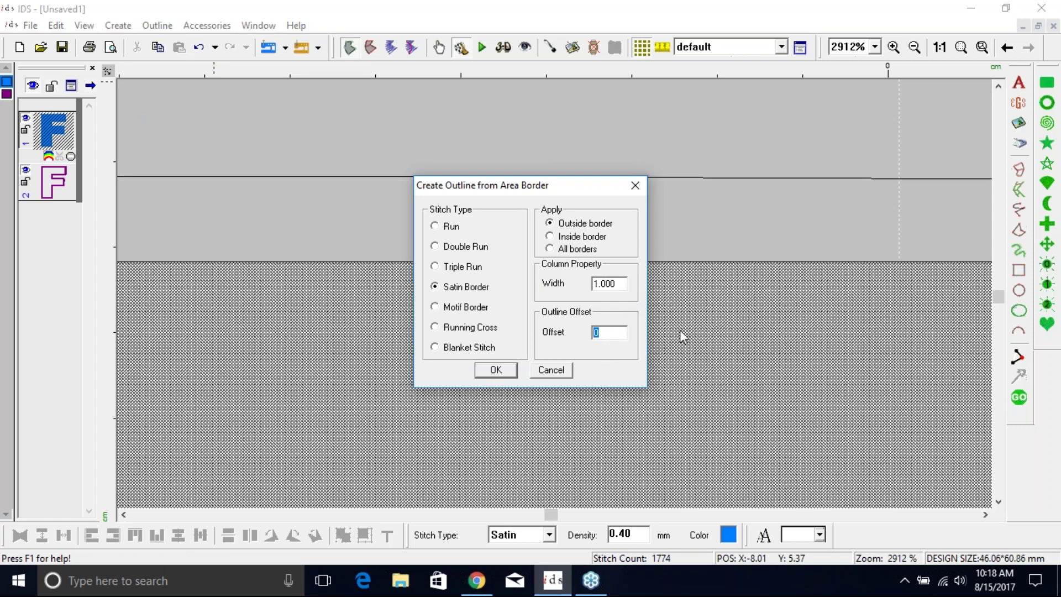
{"action": "type", "text": "2"}
{"action": "left_click", "coordinate": [496, 369]}
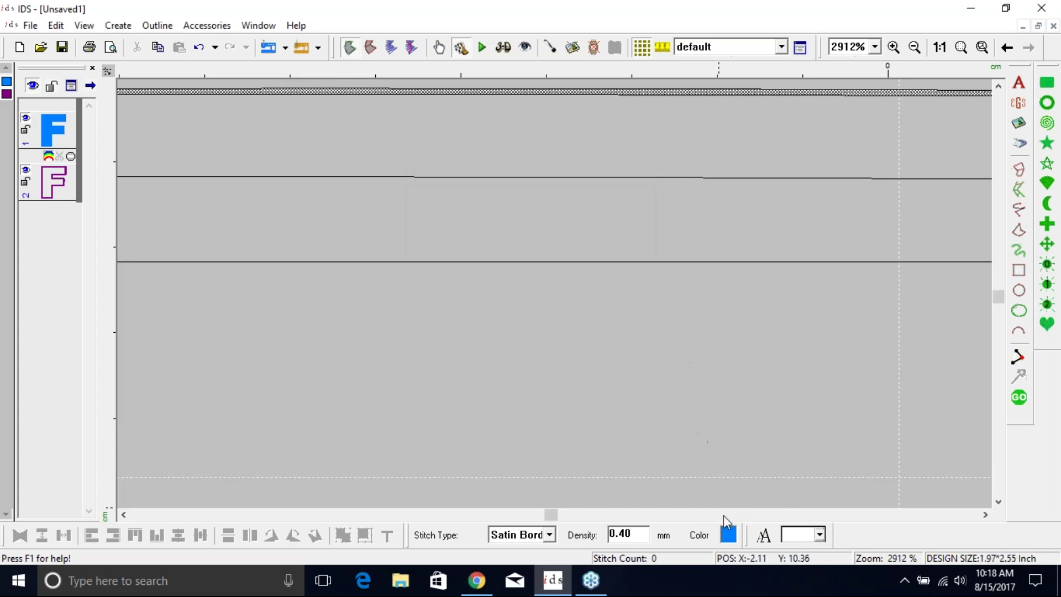
Step: Color the second, outermost border white and generate its stitches
{"action": "left_click", "coordinate": [728, 535]}
{"action": "left_click", "coordinate": [603, 288]}
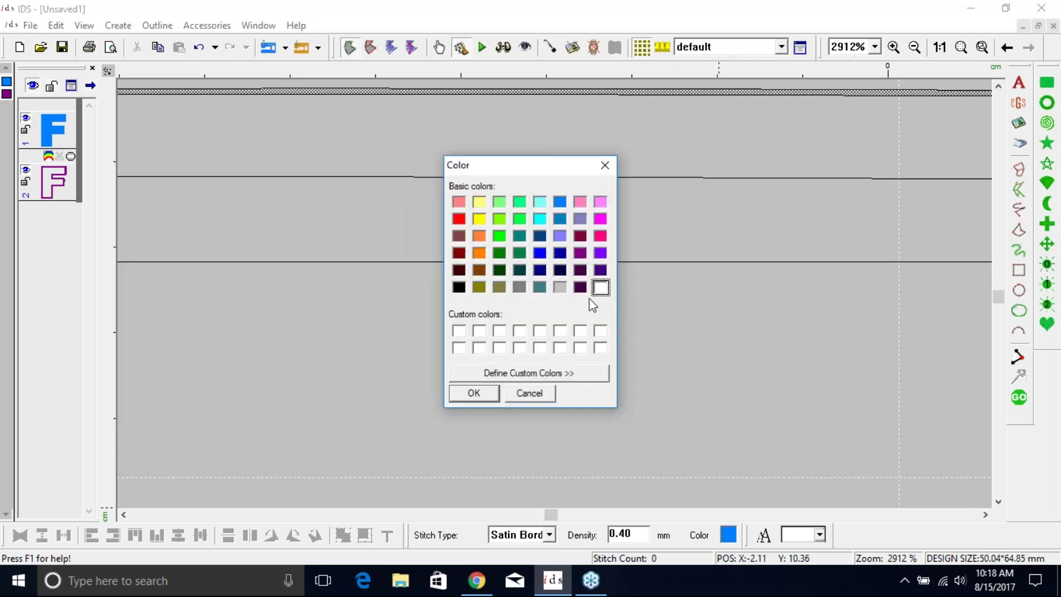
{"action": "left_click", "coordinate": [481, 396]}
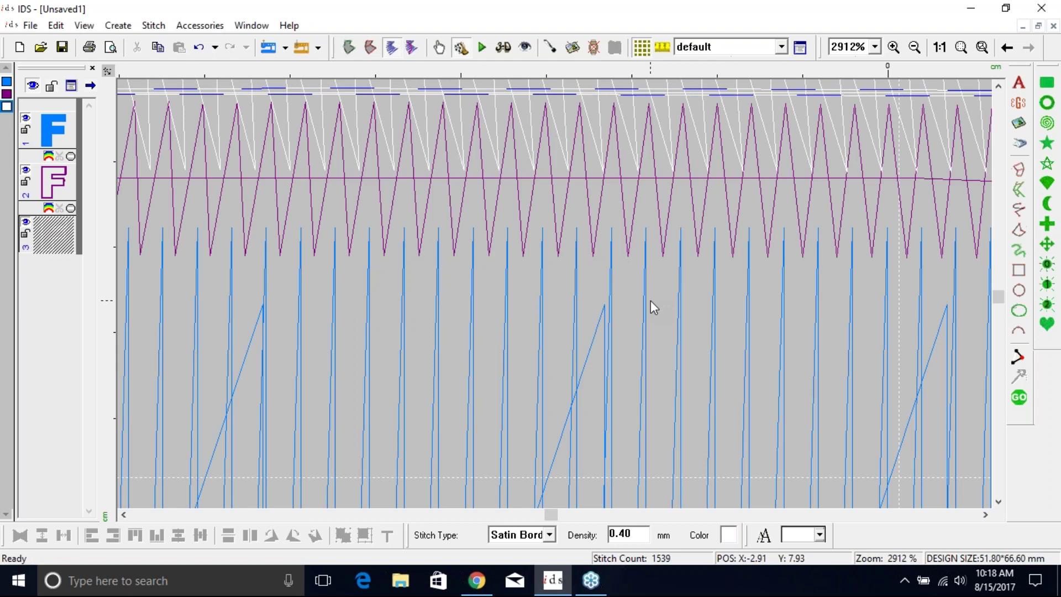
Step: Delete the white border and the purple offset border, keeping only the blue letter F
{"action": "left_click", "coordinate": [914, 47]}
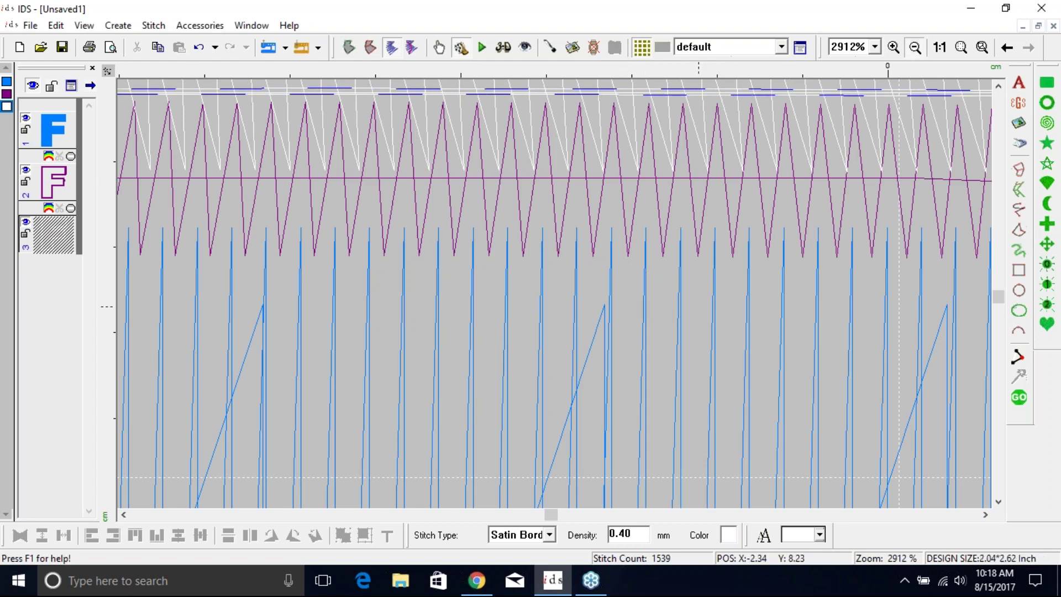
{"action": "left_click", "coordinate": [508, 336]}
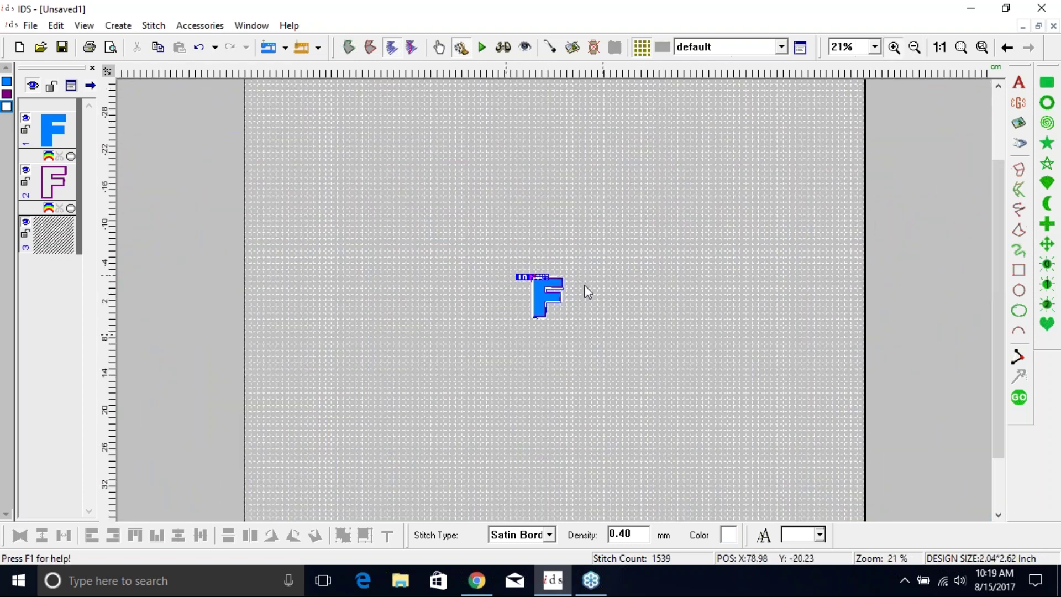
{"action": "scroll", "coordinate": [545, 299], "scroll_direction": "up", "scroll_amount": 1}
{"action": "scroll", "coordinate": [544, 298], "scroll_direction": "up", "scroll_amount": 4}
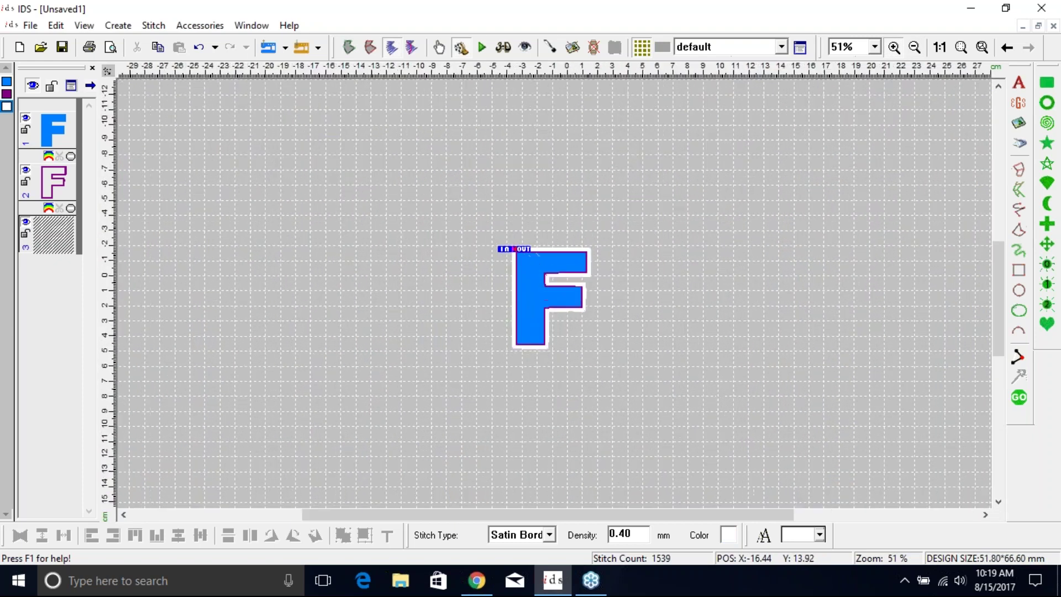
{"action": "scroll", "coordinate": [547, 297], "scroll_direction": "up", "scroll_amount": 1}
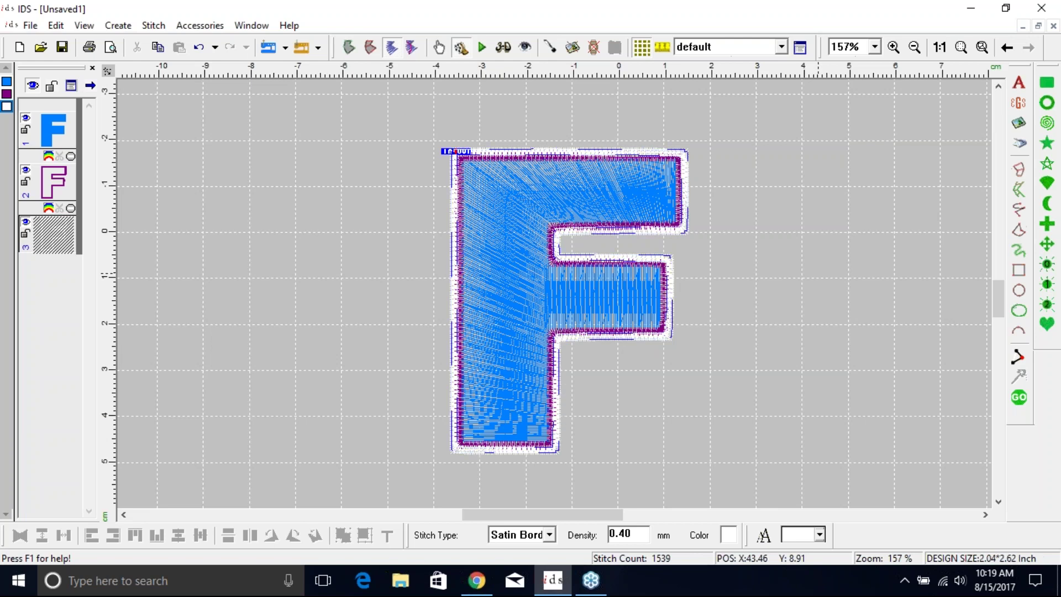
{"action": "key", "text": "Delete"}
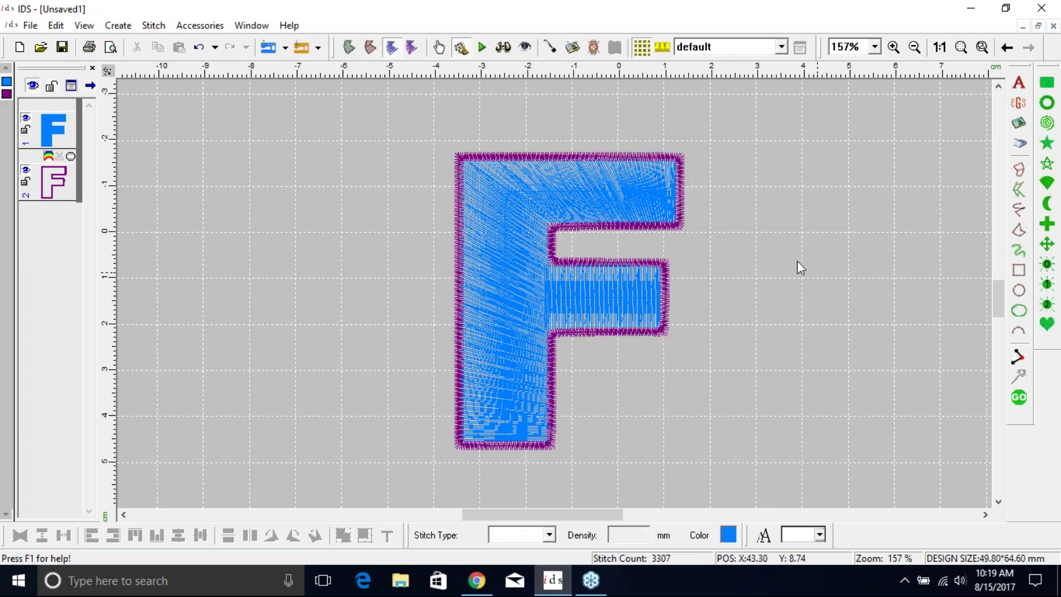
{"action": "left_click", "coordinate": [62, 182]}
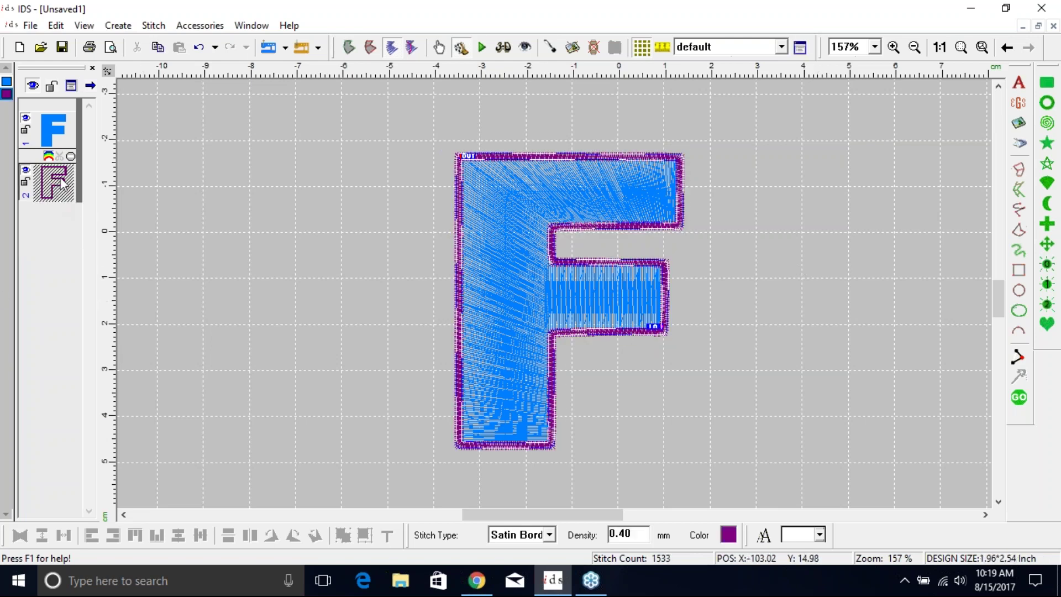
{"action": "key", "text": "Delete"}
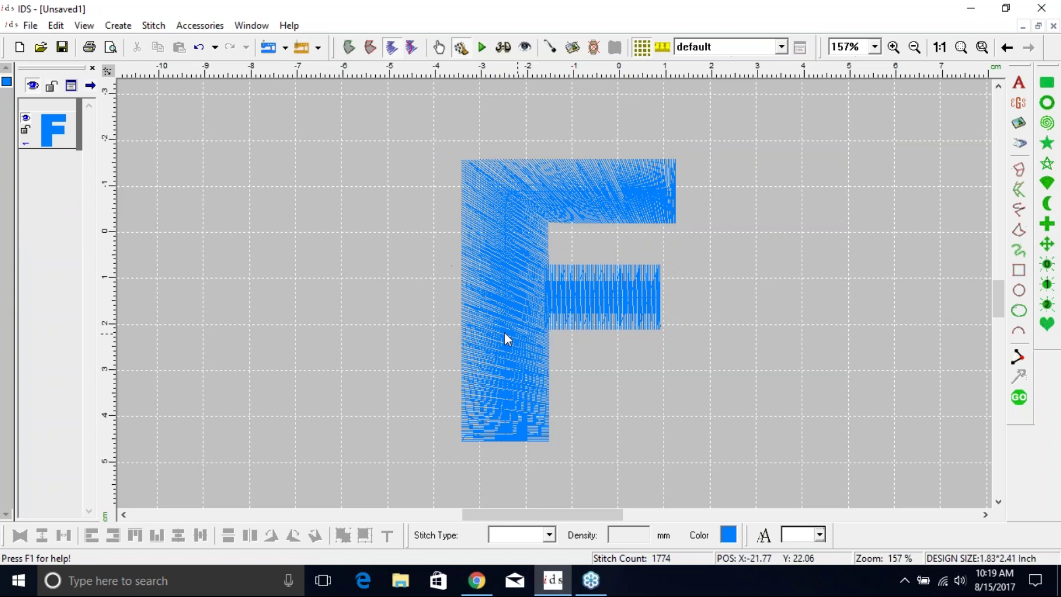
Step: Create a Satin Border from the blue letter F's area edges on the outside border, with width 3 and offset 0
{"action": "left_click", "coordinate": [508, 294]}
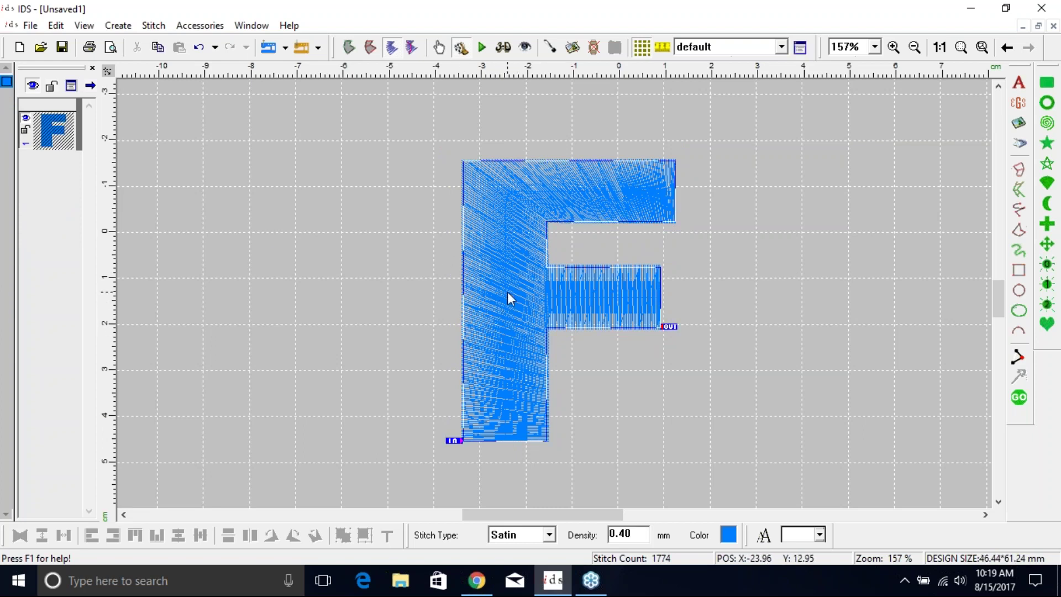
{"action": "left_click", "coordinate": [154, 26]}
{"action": "left_click", "coordinate": [170, 83]}
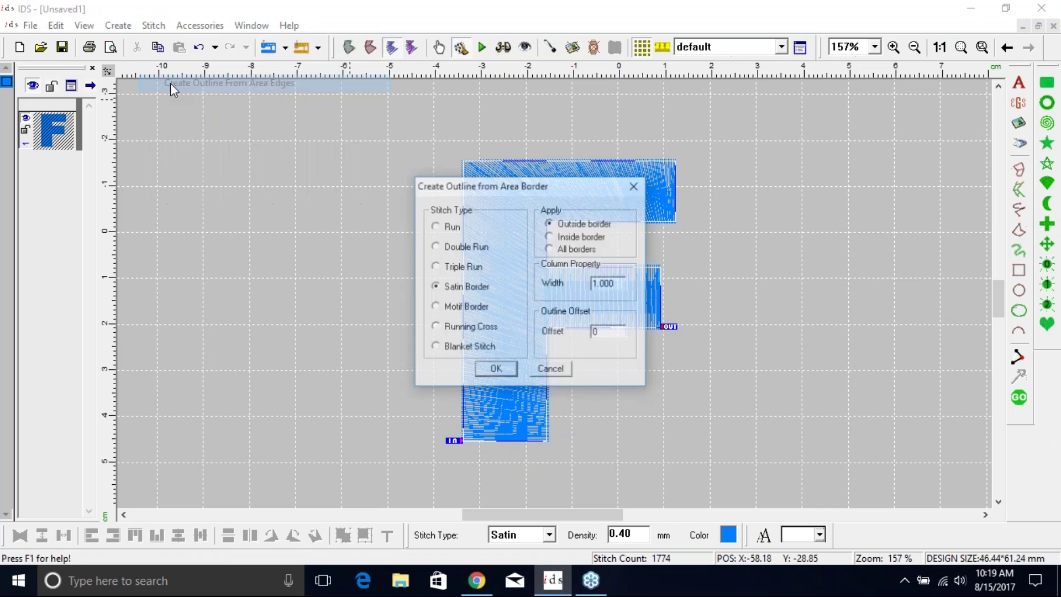
{"action": "left_click_drag", "start_coordinate": [271, 174], "coordinate": [288, 158]}
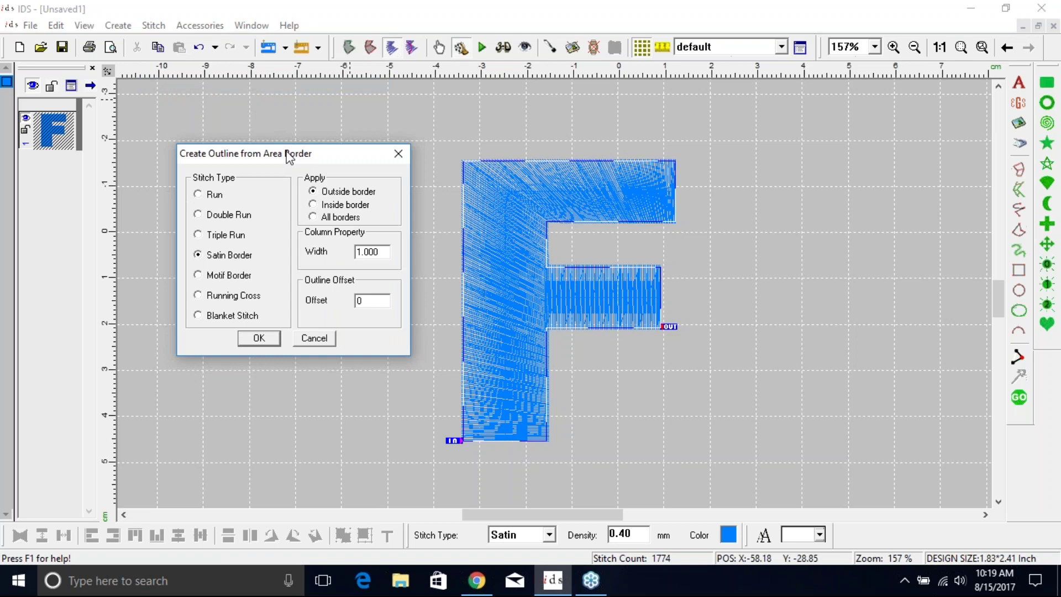
{"action": "double_click", "coordinate": [387, 252]}
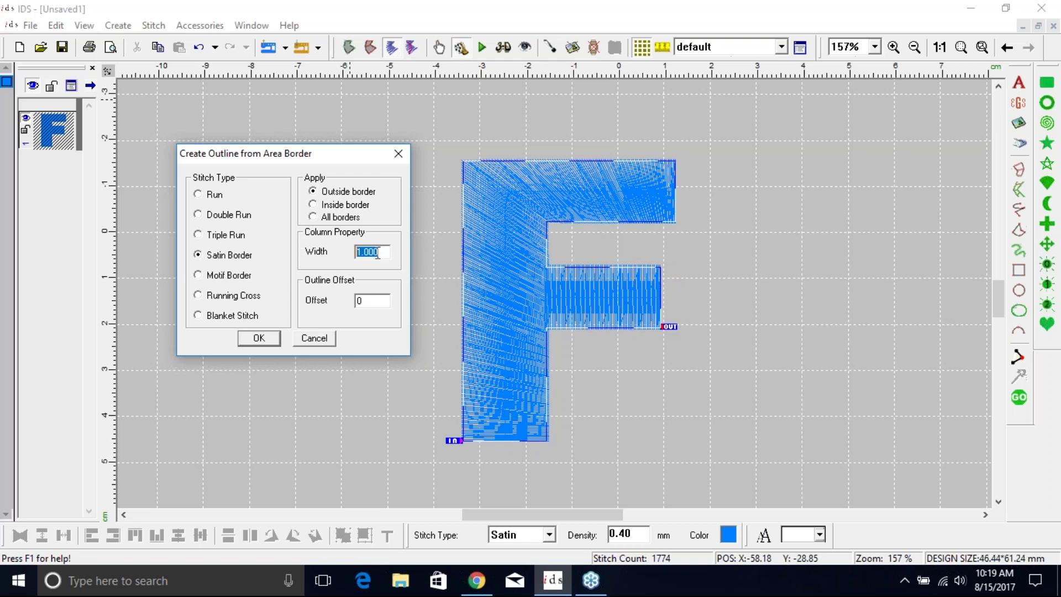
{"action": "type", "text": "3"}
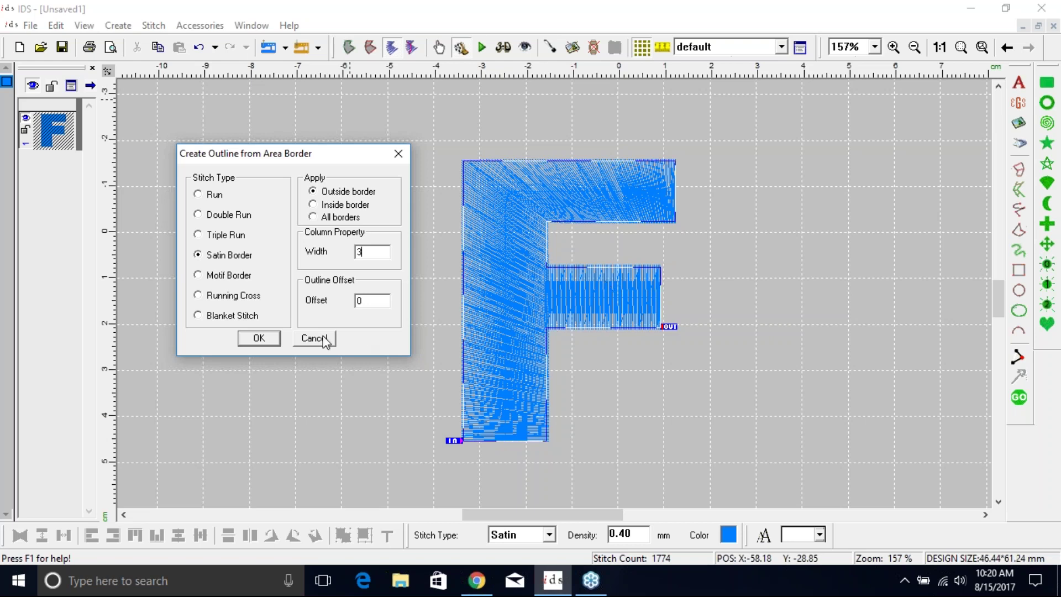
{"action": "left_click", "coordinate": [262, 339]}
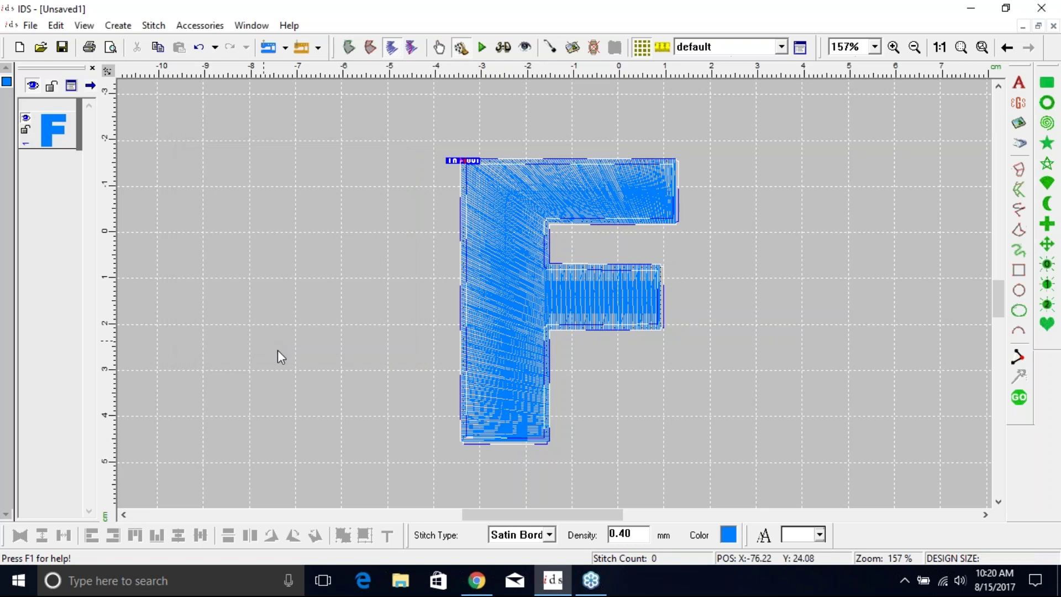
Step: Color the new satin border white
{"action": "left_click", "coordinate": [727, 536]}
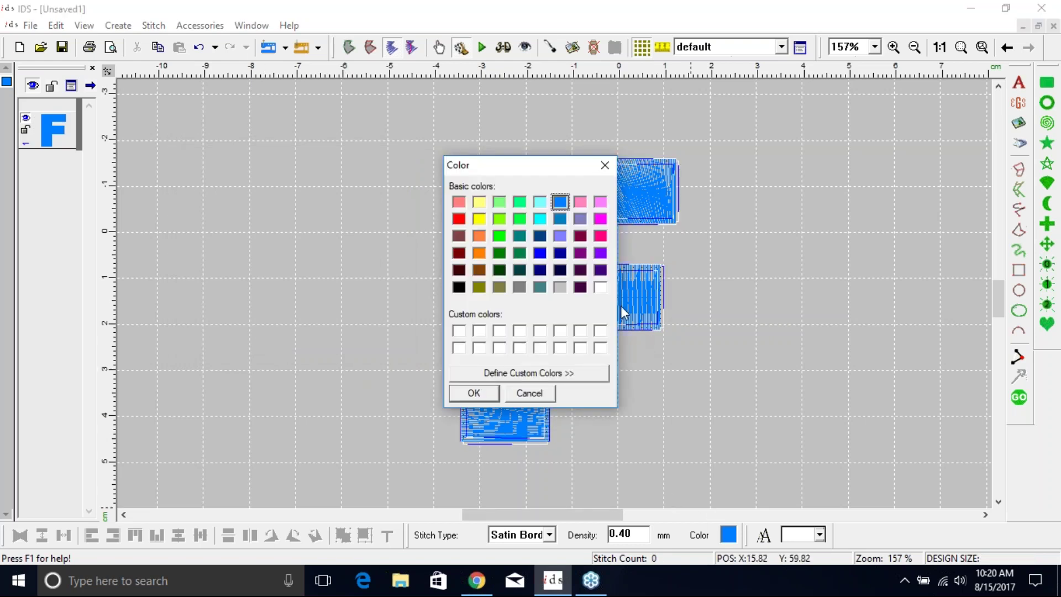
{"action": "left_click", "coordinate": [600, 288]}
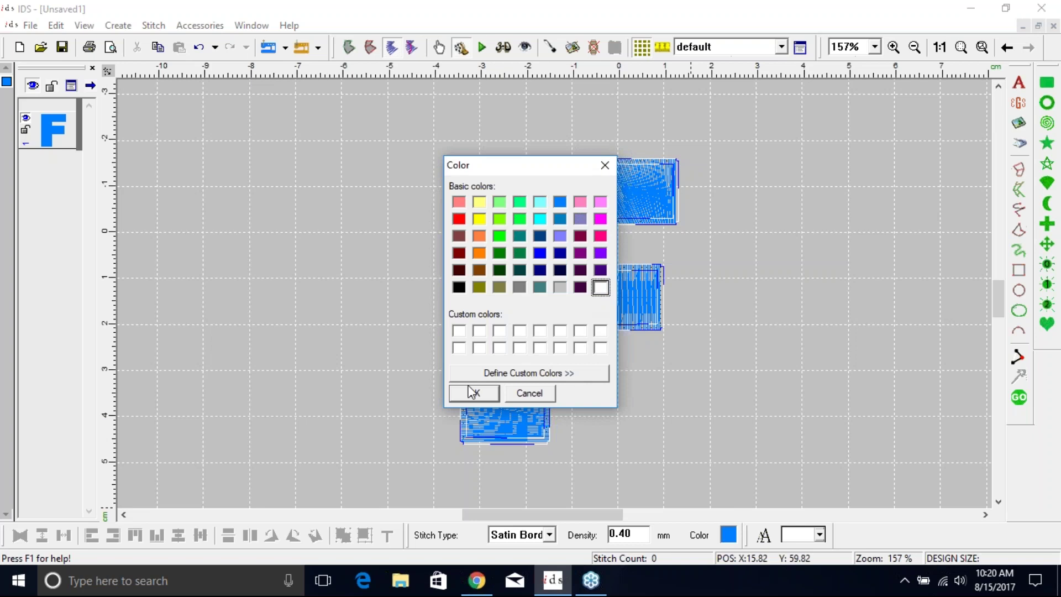
{"action": "left_click", "coordinate": [486, 393]}
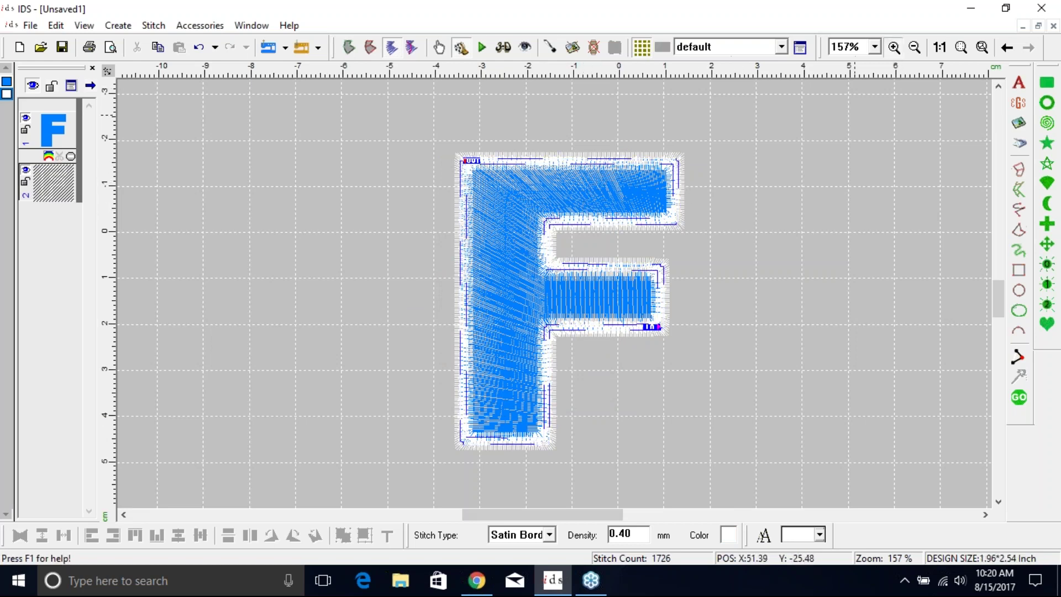
Step: Move the white border to the top of the sewing order, before the blue letter F
{"action": "left_click_drag", "start_coordinate": [552, 147], "coordinate": [738, 264]}
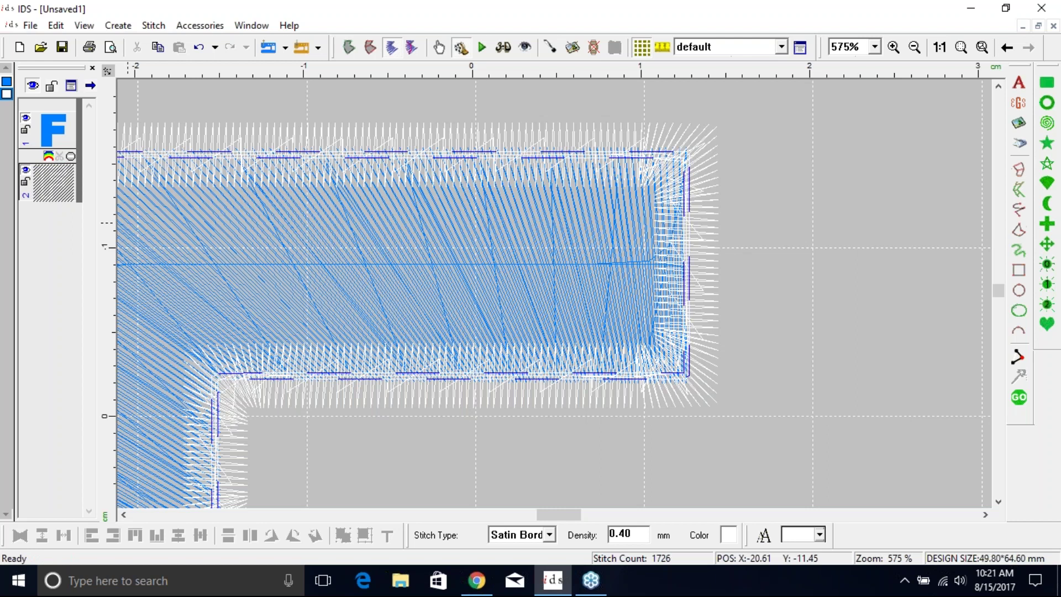
{"action": "right_click", "coordinate": [50, 182]}
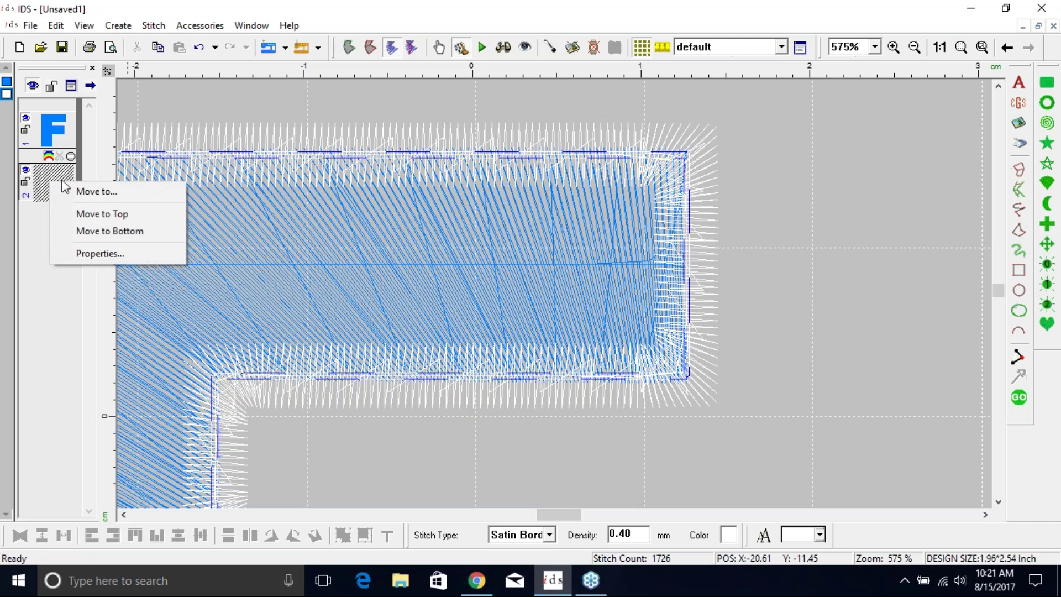
{"action": "left_click", "coordinate": [71, 216]}
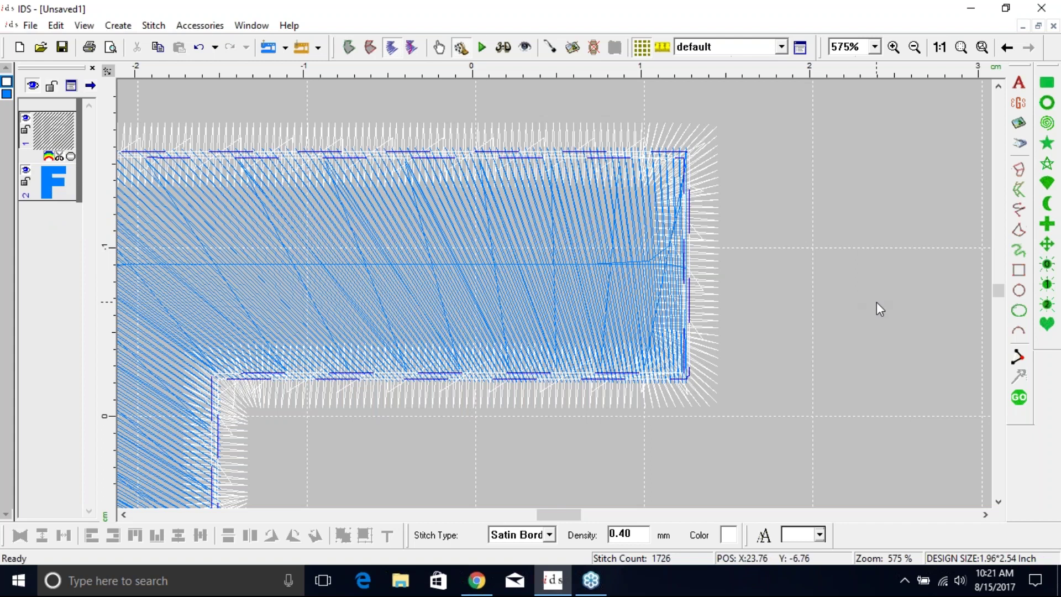
{"action": "left_click", "coordinate": [939, 46]}
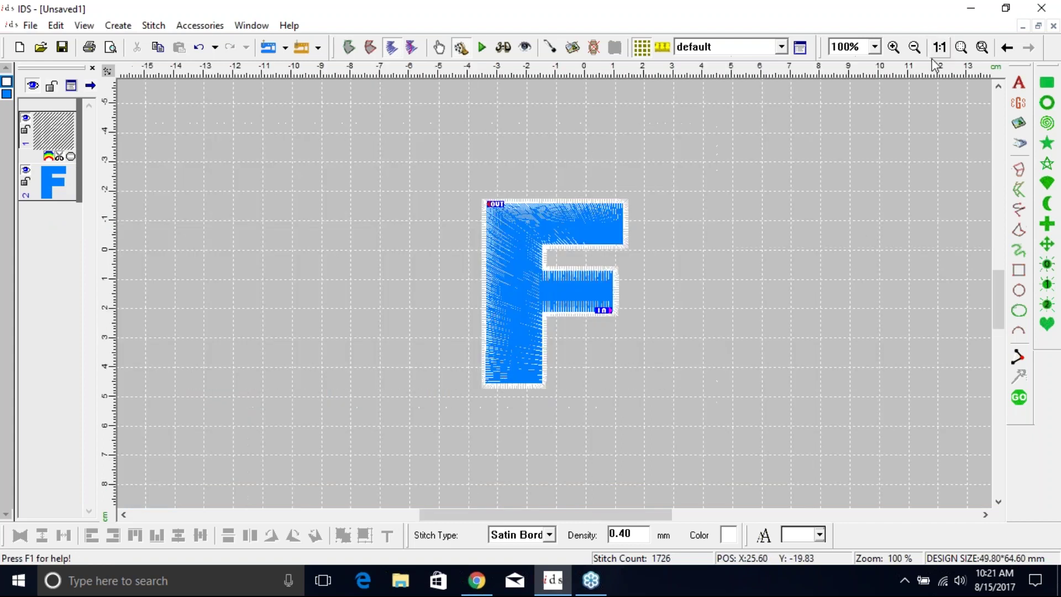
{"action": "left_click", "coordinate": [751, 257]}
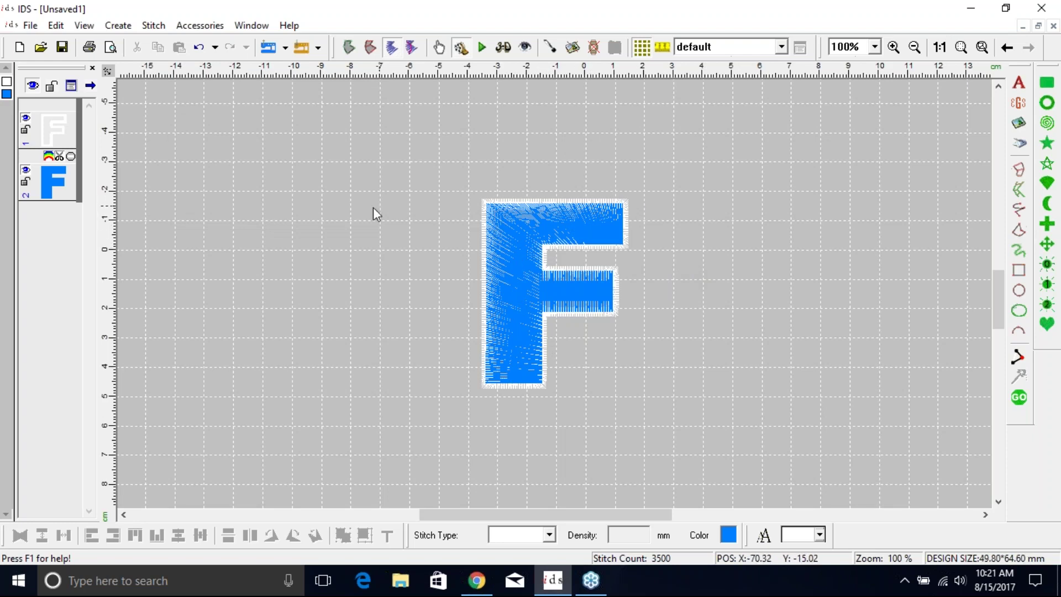
Step: Set the white border's satin width to 4 mm in its line stitch properties and apply it
{"action": "left_click", "coordinate": [62, 135]}
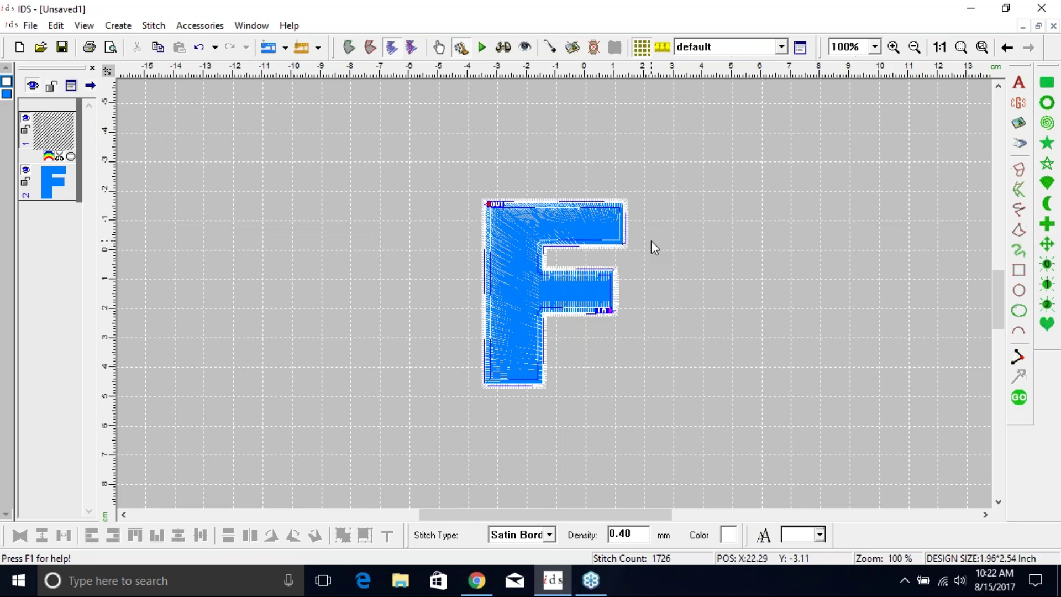
{"action": "left_click", "coordinate": [800, 49]}
{"action": "mouse_move", "coordinate": [478, 272]}
{"action": "left_mouse_down"}
{"action": "mouse_move", "coordinate": [533, 279]}
{"action": "mouse_move", "coordinate": [519, 253]}
{"action": "mouse_move", "coordinate": [530, 207]}
{"action": "left_mouse_up"}
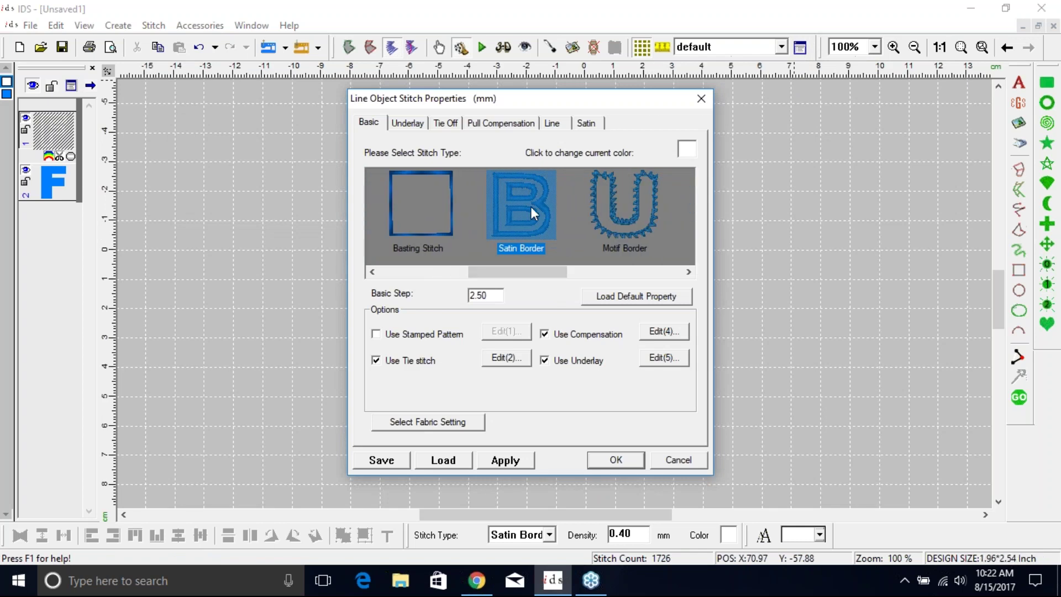
{"action": "left_click", "coordinate": [552, 124]}
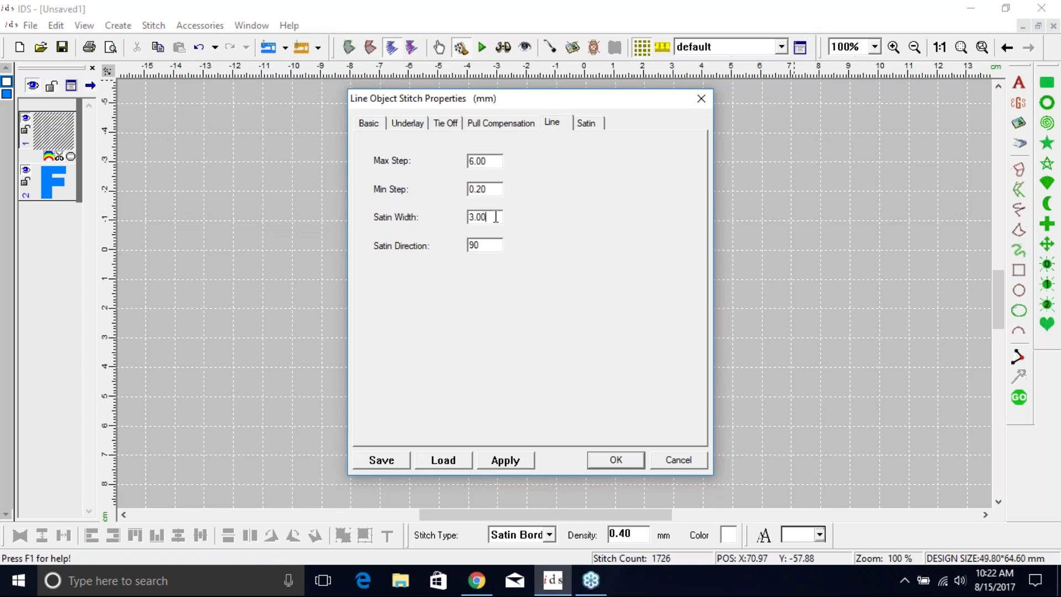
{"action": "double_click", "coordinate": [491, 217]}
{"action": "left_click_drag", "start_coordinate": [535, 101], "coordinate": [768, 77]}
{"action": "type", "text": "4"}
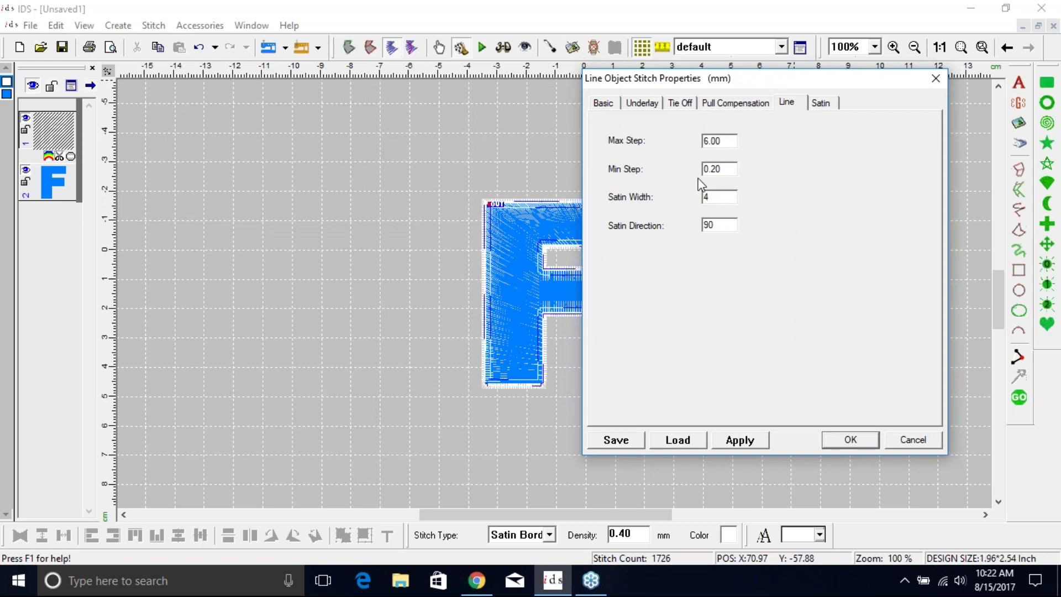
{"action": "left_click", "coordinate": [741, 439]}
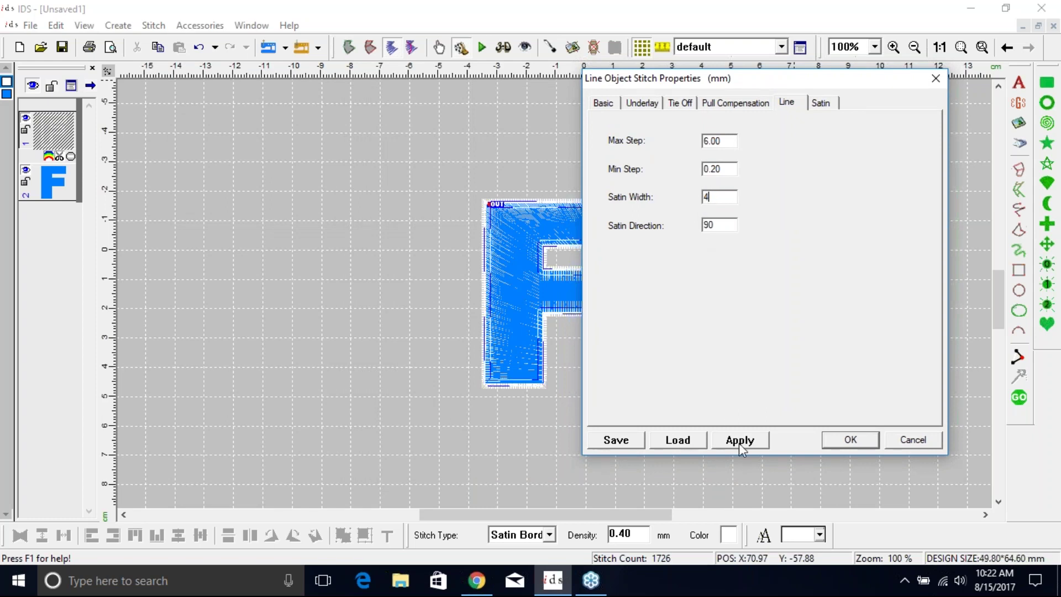
{"action": "left_click_drag", "start_coordinate": [829, 77], "coordinate": [898, 49]}
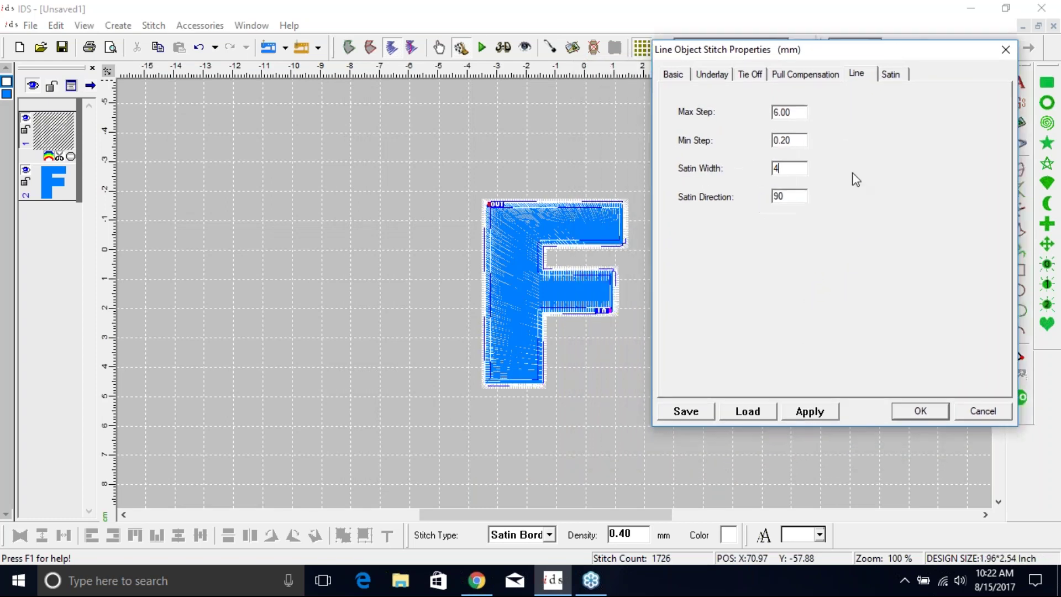
{"action": "left_click", "coordinate": [820, 413]}
{"action": "left_click", "coordinate": [821, 410]}
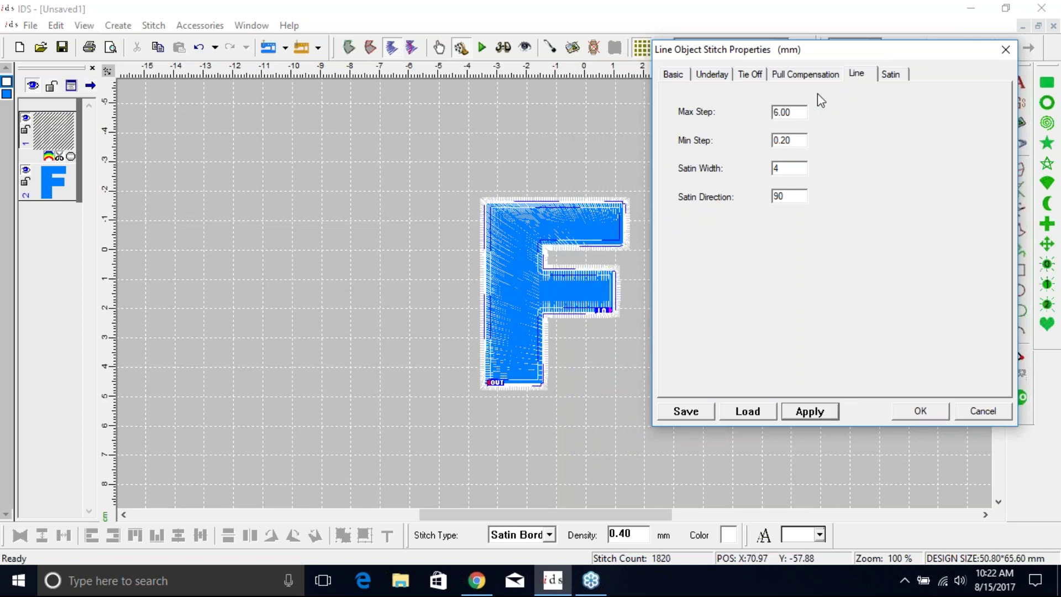
Step: Set the border's line max step to 3 mm, review its satin settings and accept the properties
{"action": "double_click", "coordinate": [804, 111]}
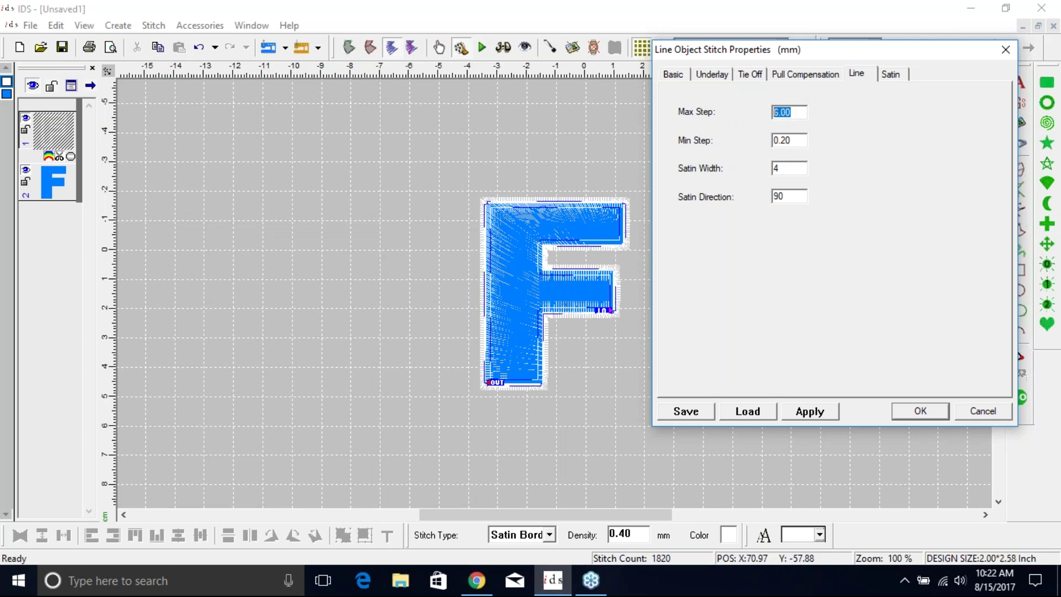
{"action": "type", "text": "3"}
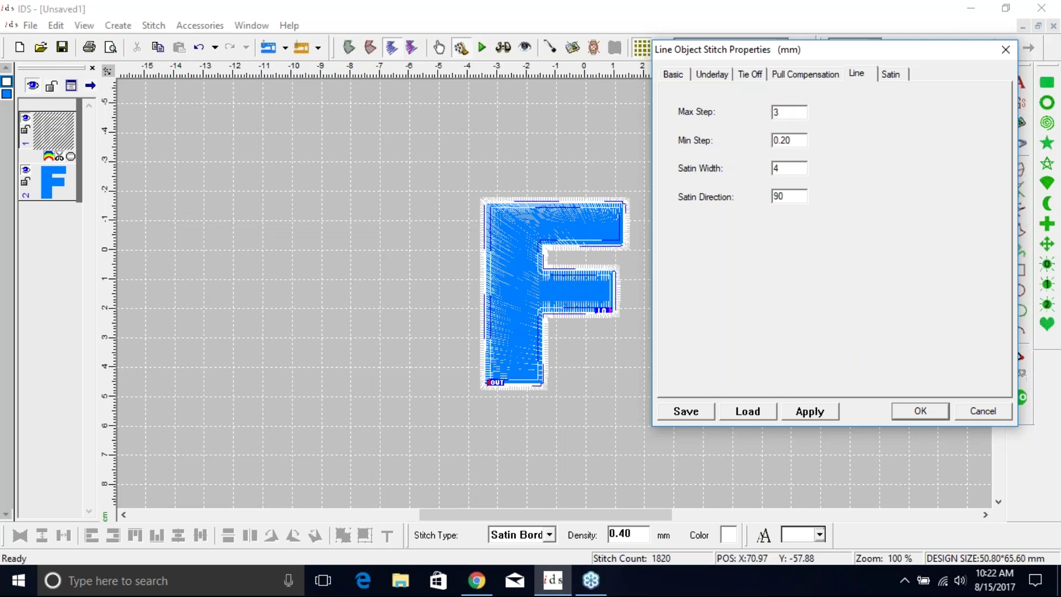
{"action": "left_click", "coordinate": [808, 411]}
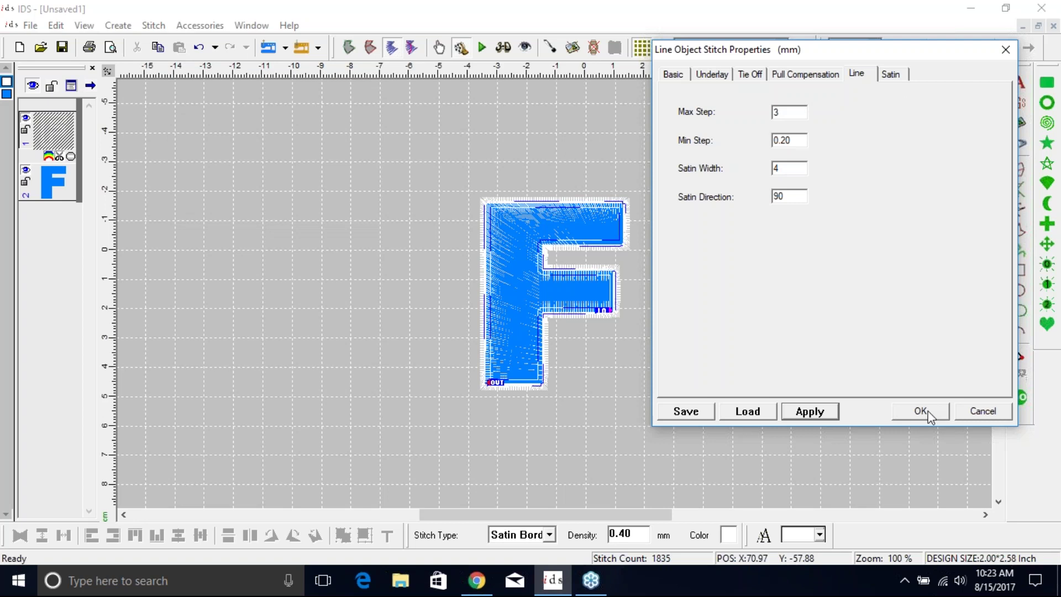
{"action": "left_click", "coordinate": [890, 74]}
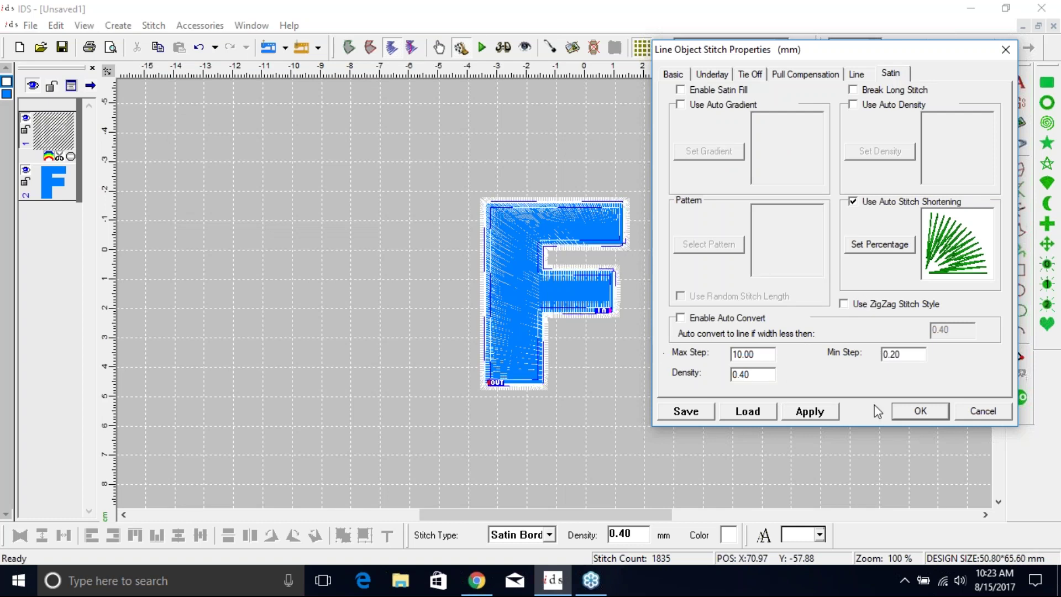
{"action": "left_click", "coordinate": [927, 412]}
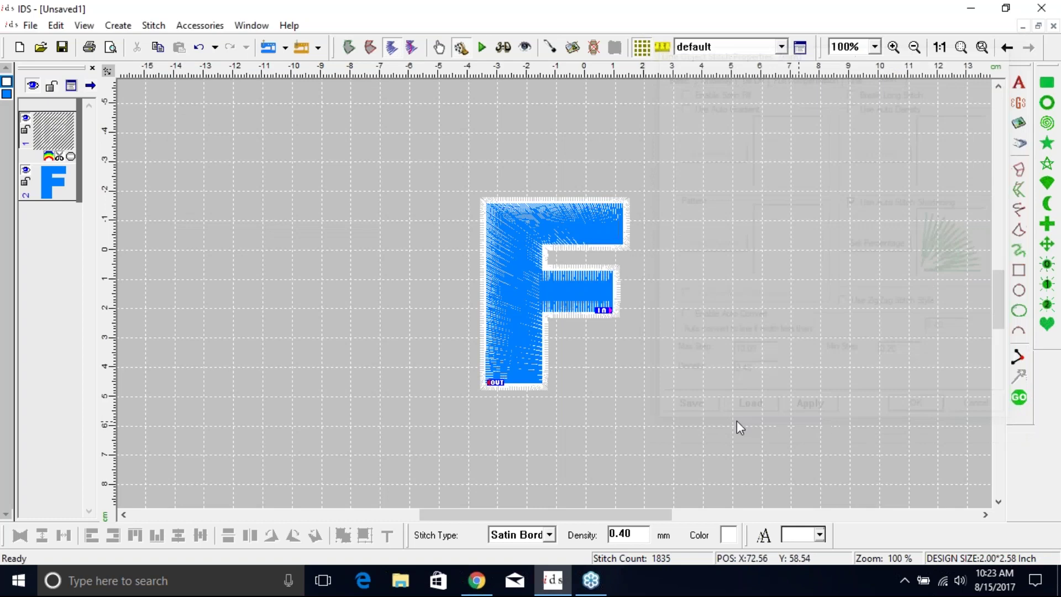
{"action": "left_click", "coordinate": [700, 330]}
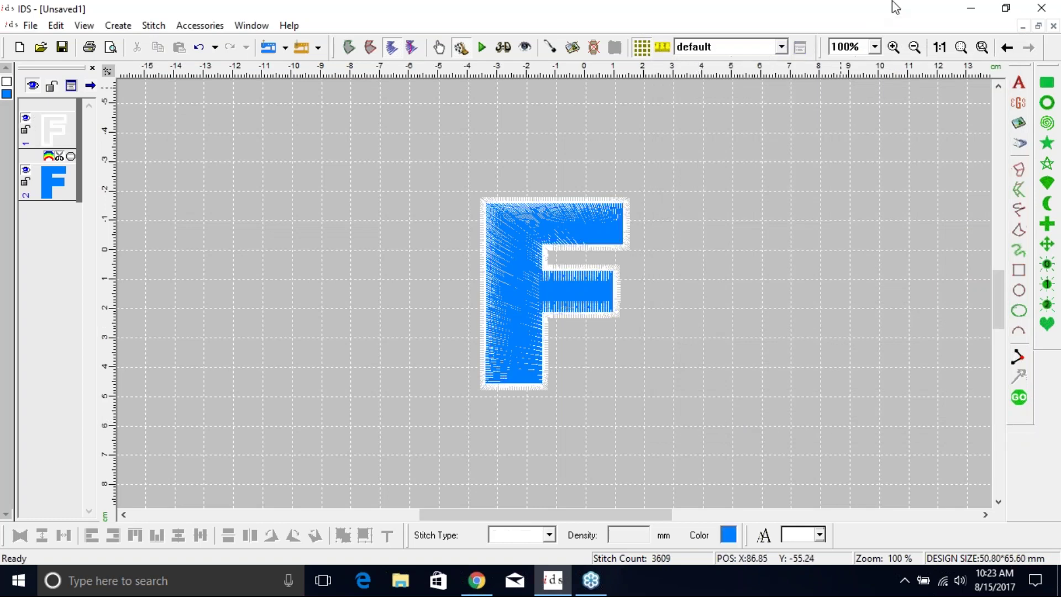
Step: Examine up close how the white border's stitches overlap the letter's satin stitches along the vertical stem
{"action": "left_click_drag", "start_coordinate": [456, 175], "coordinate": [669, 392]}
{"action": "left_click_drag", "start_coordinate": [344, 218], "coordinate": [554, 319]}
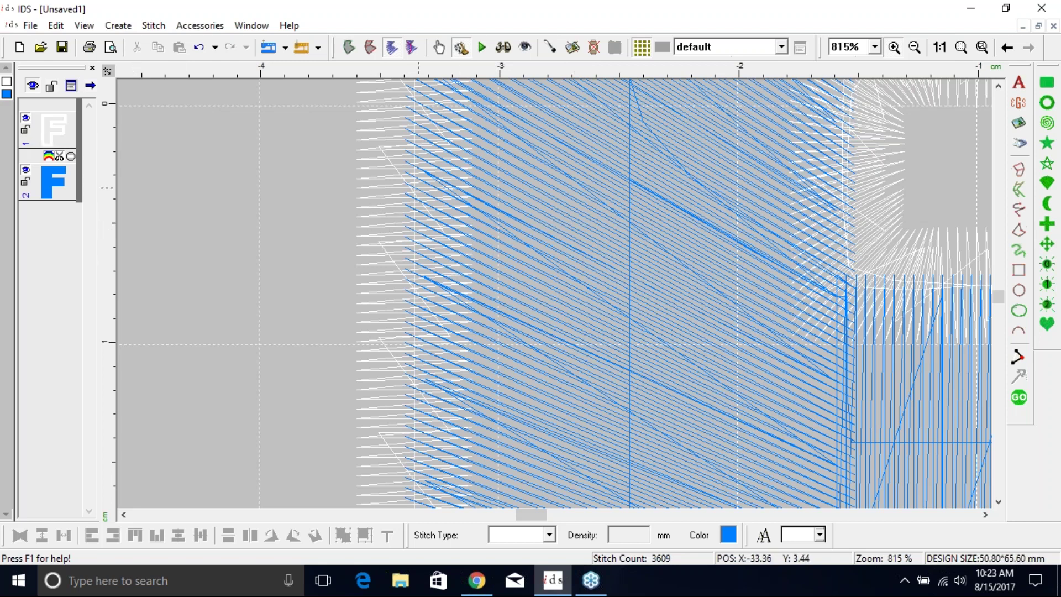
{"action": "scroll", "coordinate": [492, 173], "scroll_direction": "down", "scroll_amount": 2}
{"action": "scroll", "coordinate": [491, 172], "scroll_direction": "down", "scroll_amount": 2}
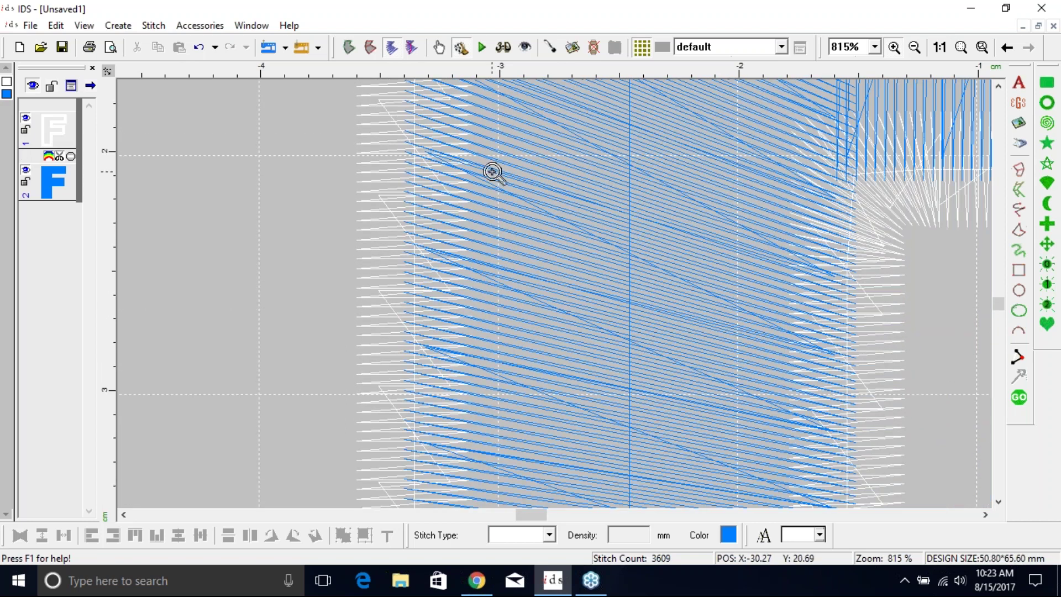
{"action": "scroll", "coordinate": [491, 172], "scroll_direction": "up", "scroll_amount": 5}
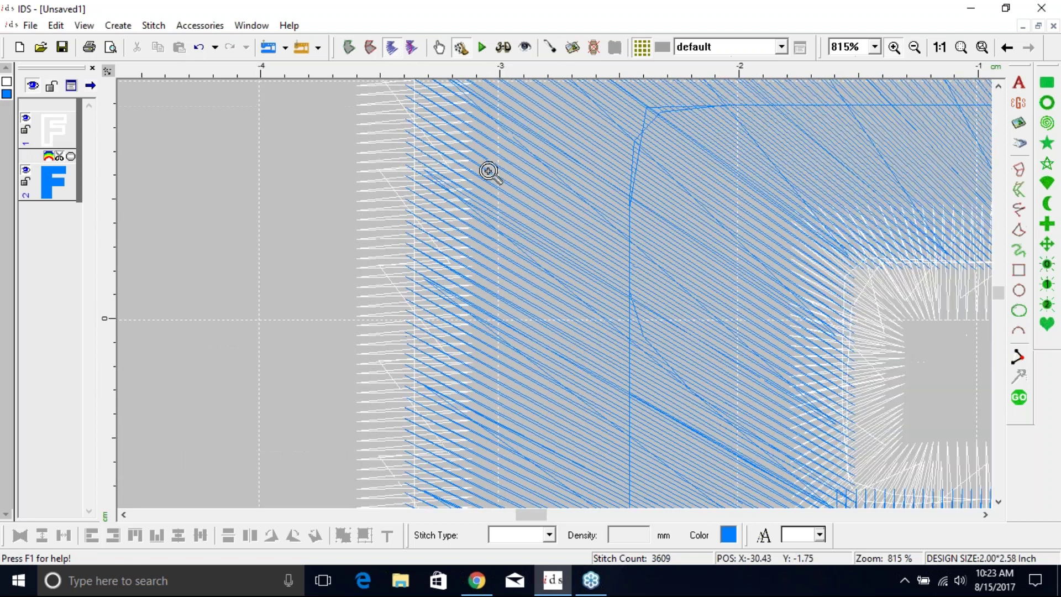
{"action": "scroll", "coordinate": [488, 172], "scroll_direction": "up", "scroll_amount": 2}
{"action": "scroll", "coordinate": [488, 171], "scroll_direction": "down", "scroll_amount": 2}
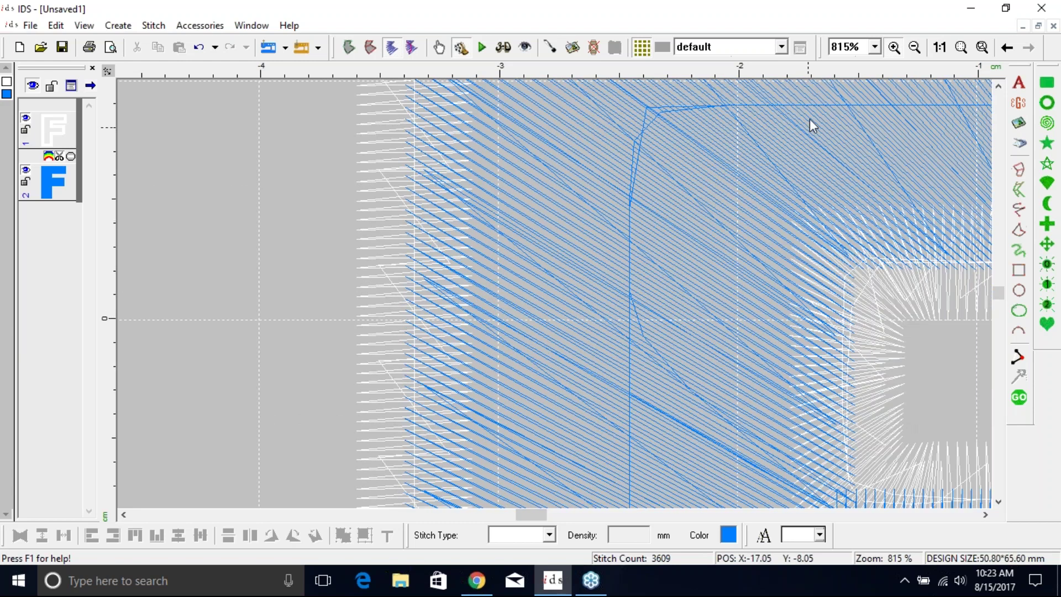
{"action": "left_click", "coordinate": [939, 47]}
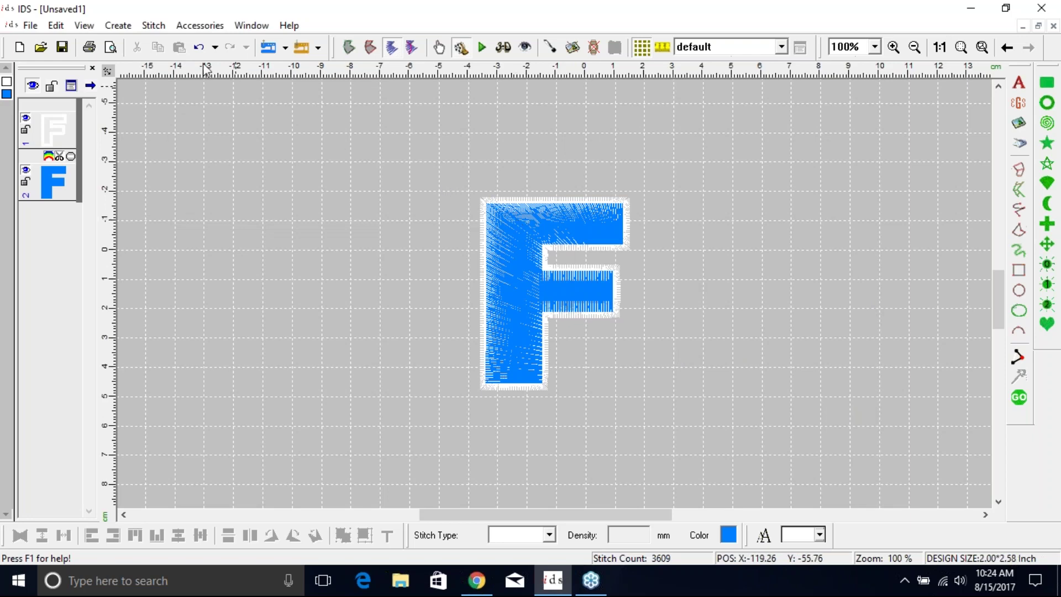
Step: Delete the white border and select the blue letter F
{"action": "left_click", "coordinate": [41, 129]}
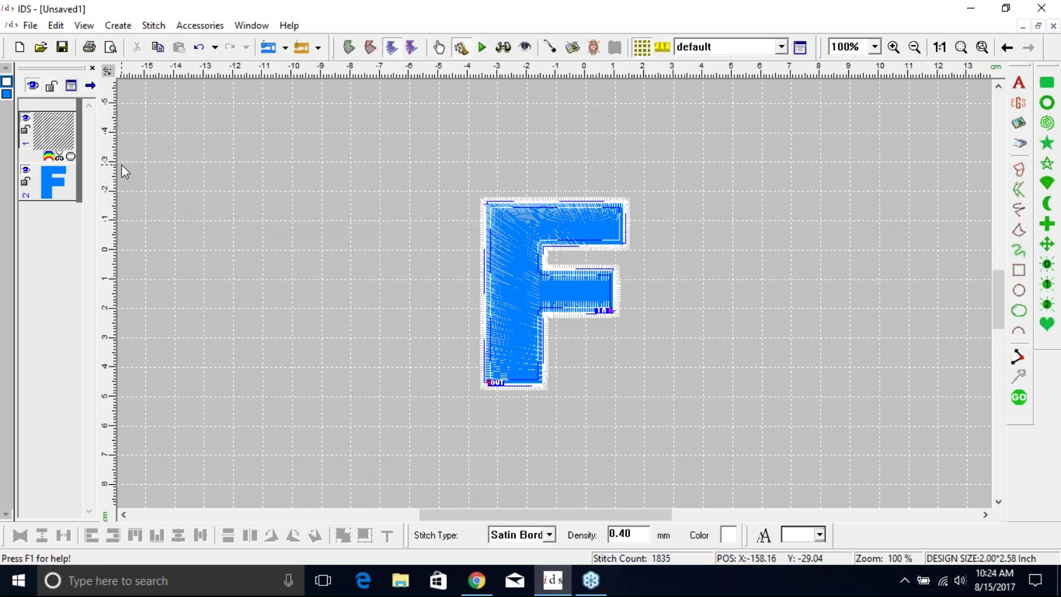
{"action": "key", "text": "Delete"}
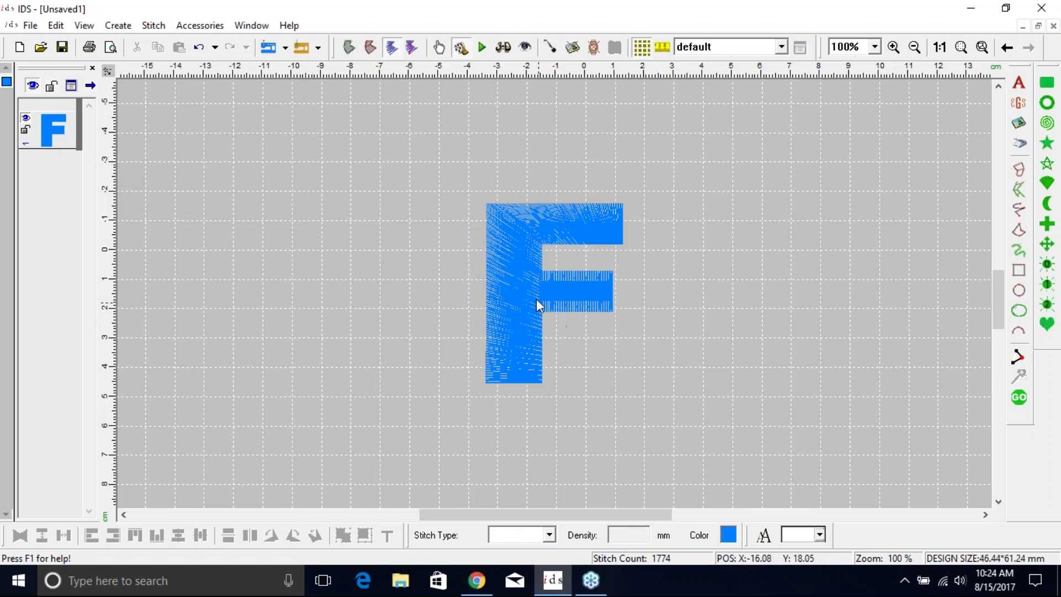
{"action": "left_click", "coordinate": [523, 273]}
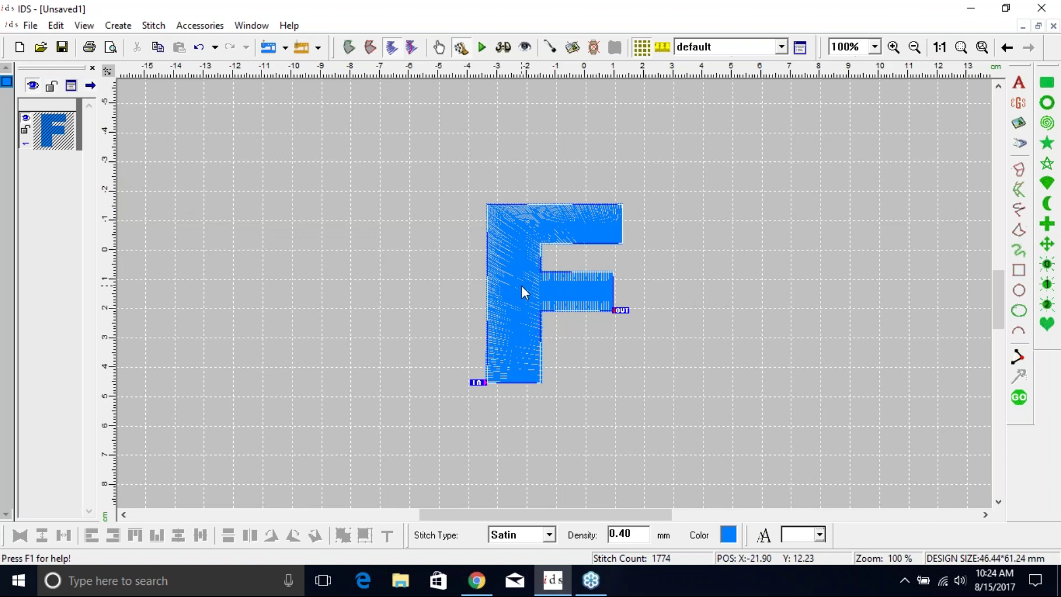
Step: Create a satin border from the F's outside area edges with a width of 4 and an outline offset of 1
{"action": "right_click", "coordinate": [513, 243]}
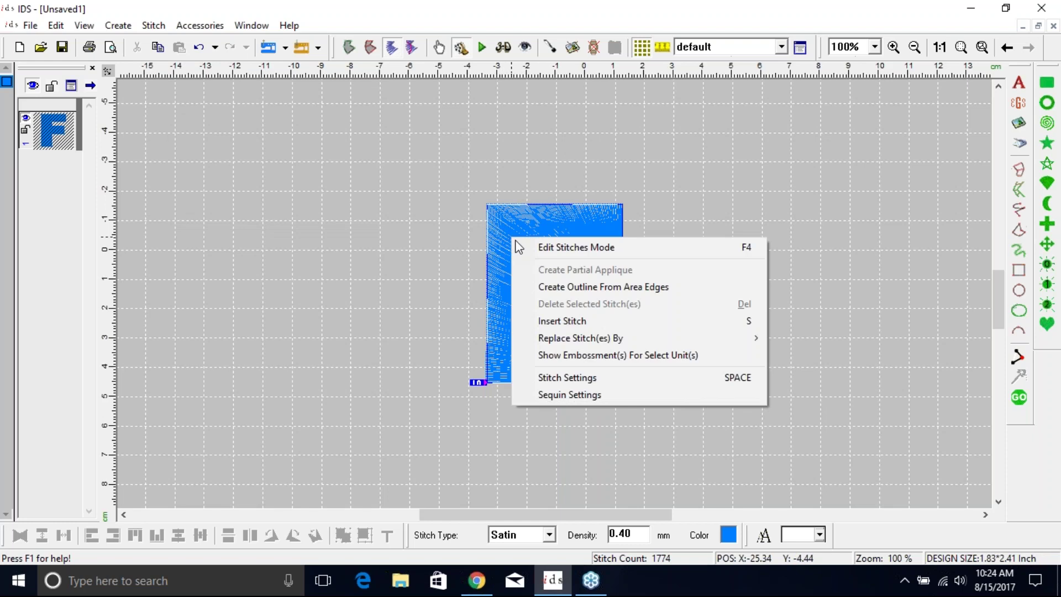
{"action": "left_click", "coordinate": [581, 287]}
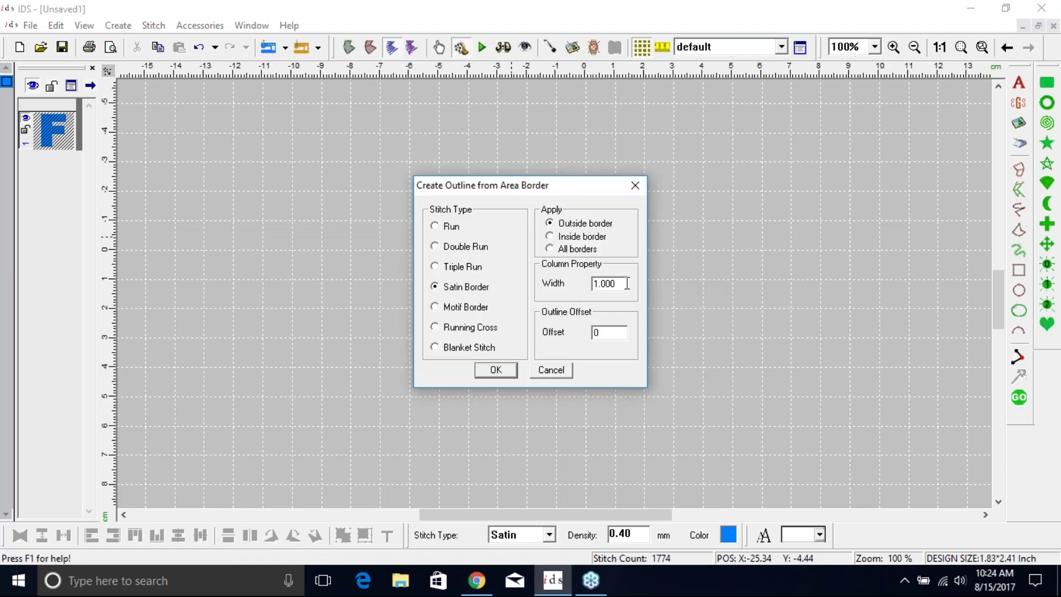
{"action": "double_click", "coordinate": [606, 285]}
{"action": "type", "text": "4"}
{"action": "type", "text": "1"}
{"action": "left_click", "coordinate": [491, 377]}
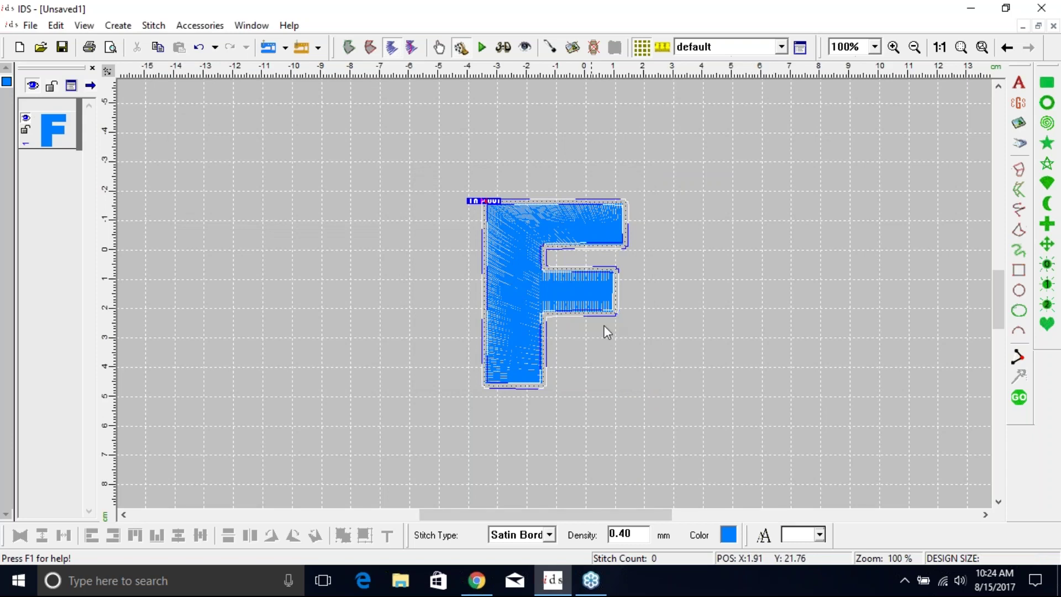
Step: Color the new satin border white and move it to the top of the sewing order
{"action": "left_click", "coordinate": [728, 534]}
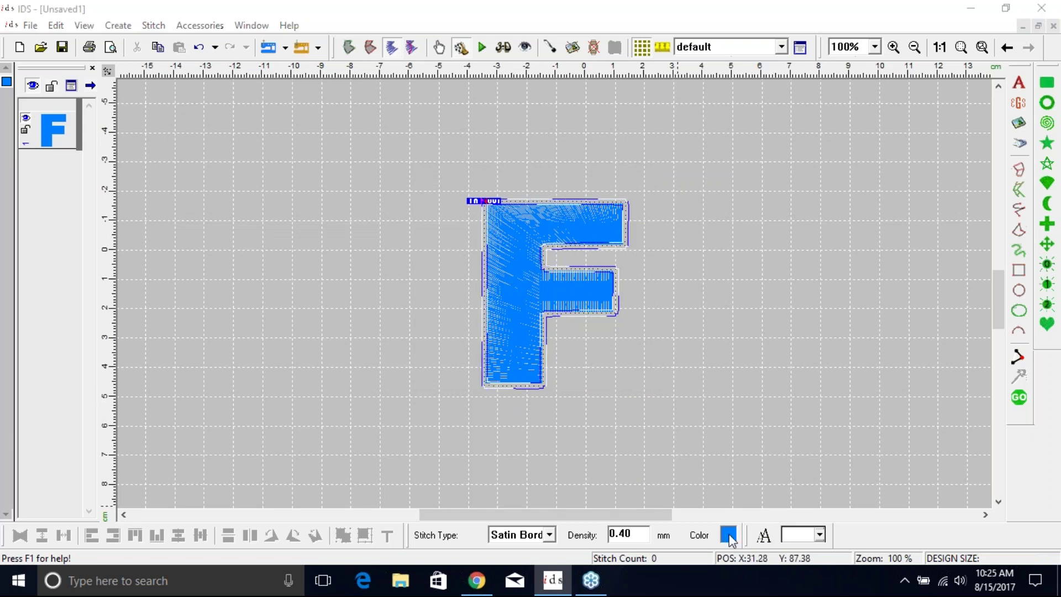
{"action": "left_click", "coordinate": [600, 288]}
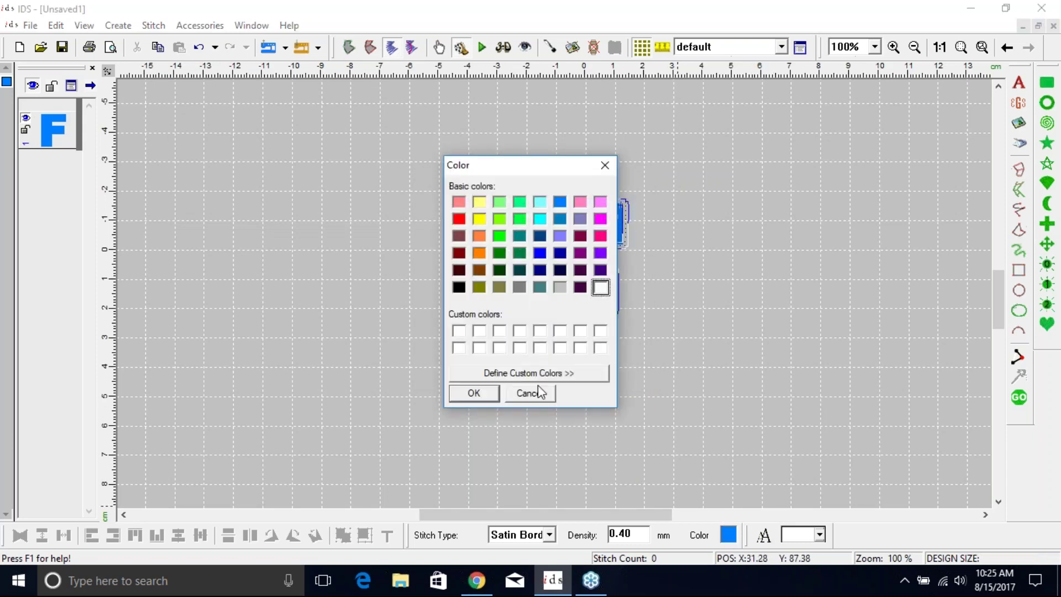
{"action": "left_click", "coordinate": [473, 392]}
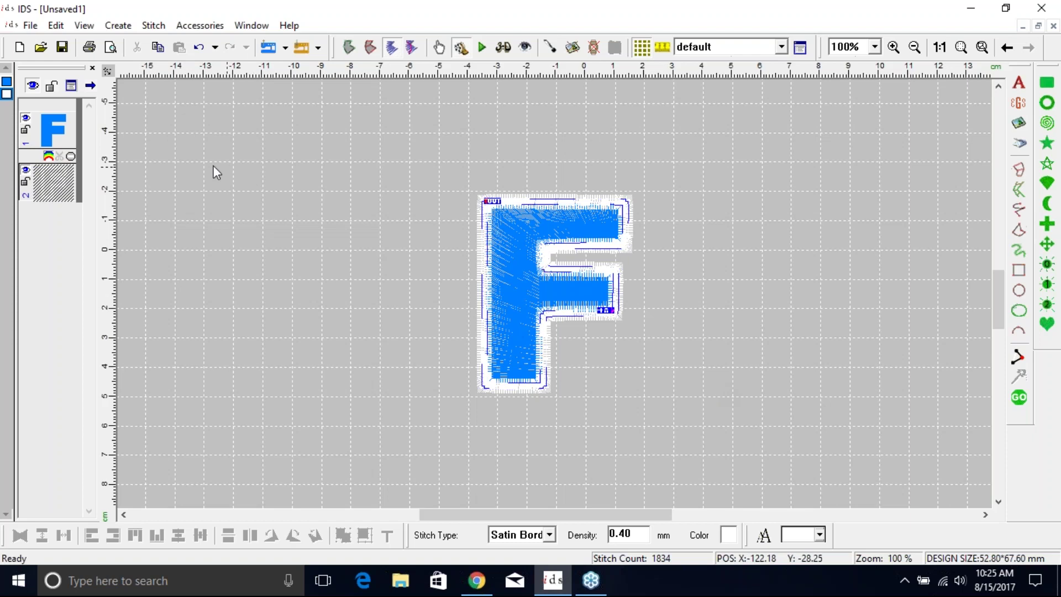
{"action": "right_click", "coordinate": [60, 188]}
{"action": "left_click", "coordinate": [84, 216]}
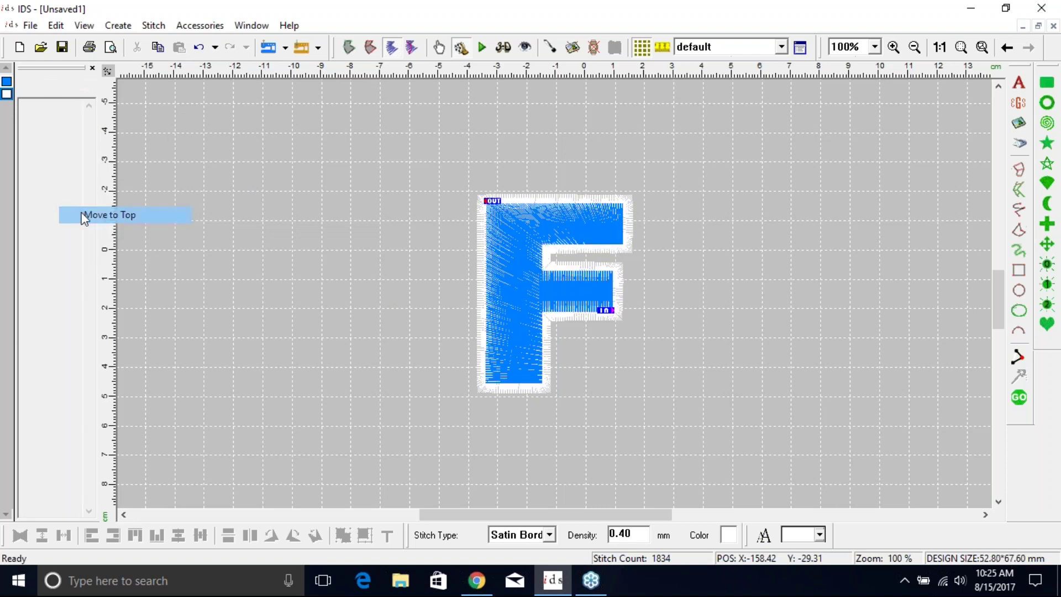
{"action": "left_click", "coordinate": [380, 277]}
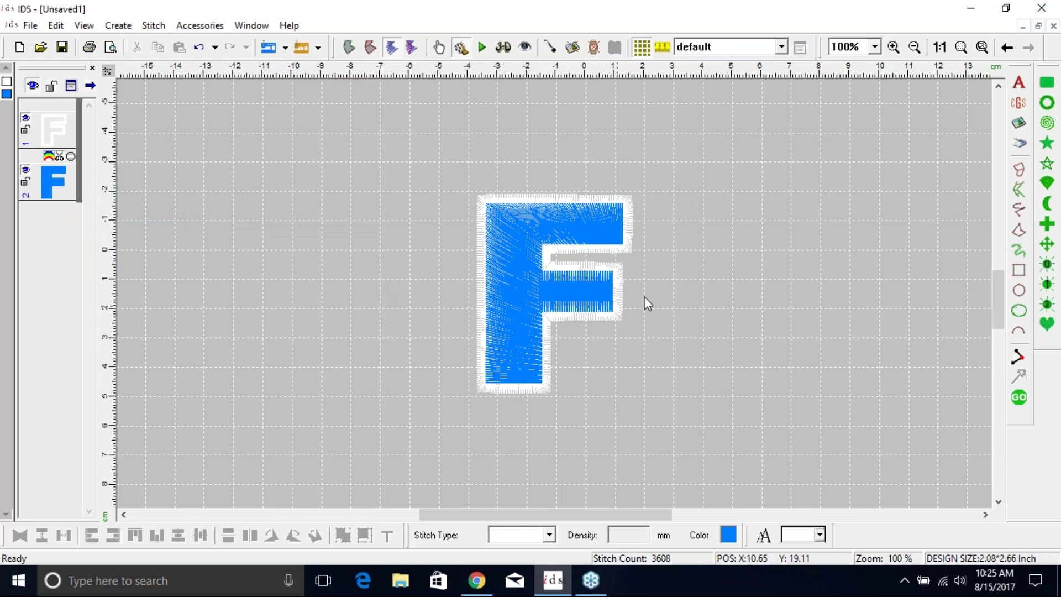
Step: Open the white border's outline for point editing and straighten its segment beneath the letter's middle arm
{"action": "left_click_drag", "start_coordinate": [520, 273], "coordinate": [638, 352]}
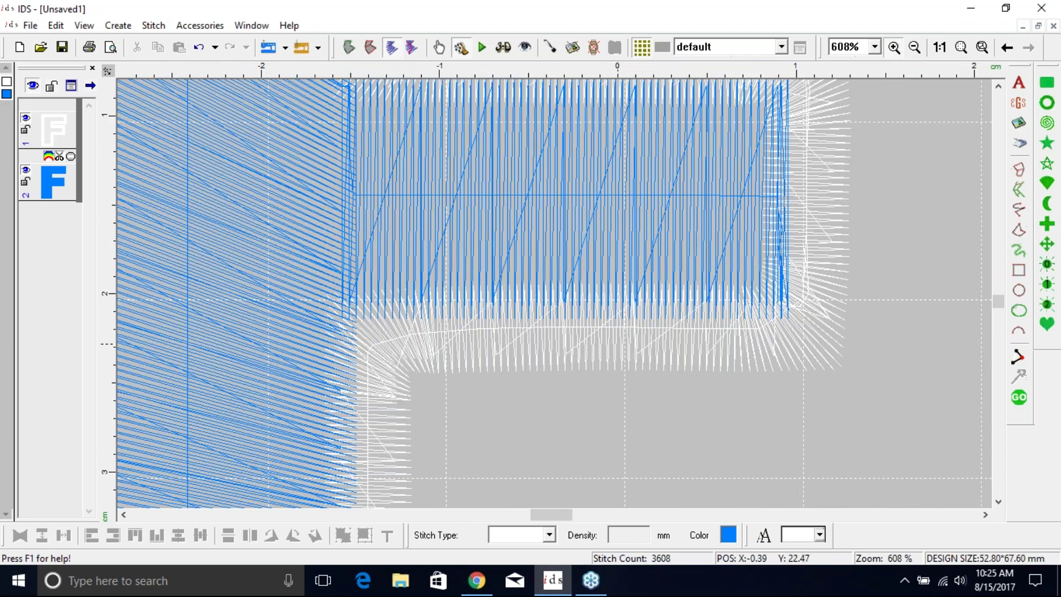
{"action": "right_click", "coordinate": [607, 328]}
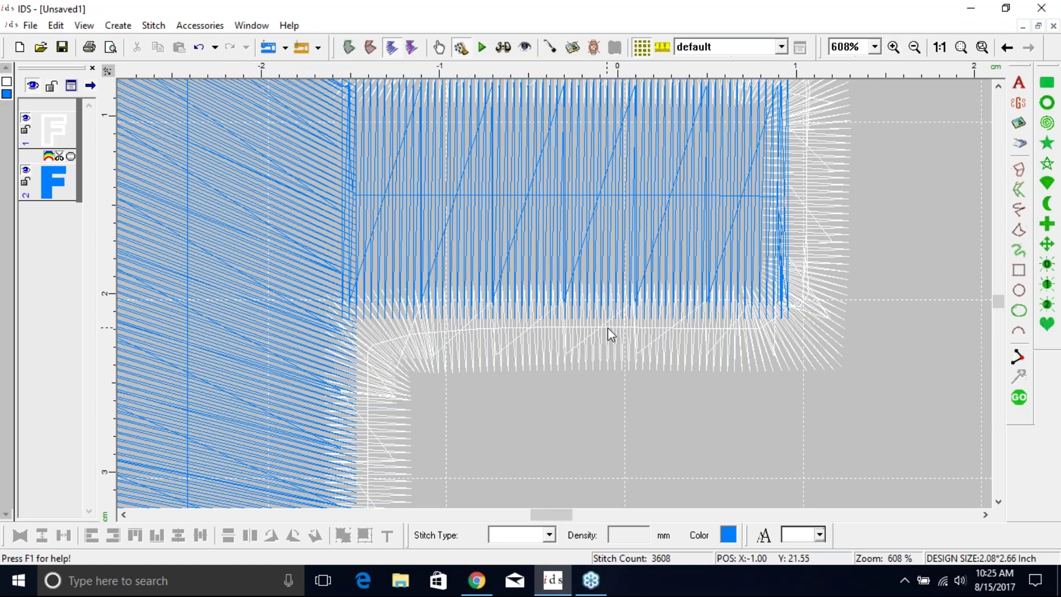
{"action": "left_click", "coordinate": [349, 48]}
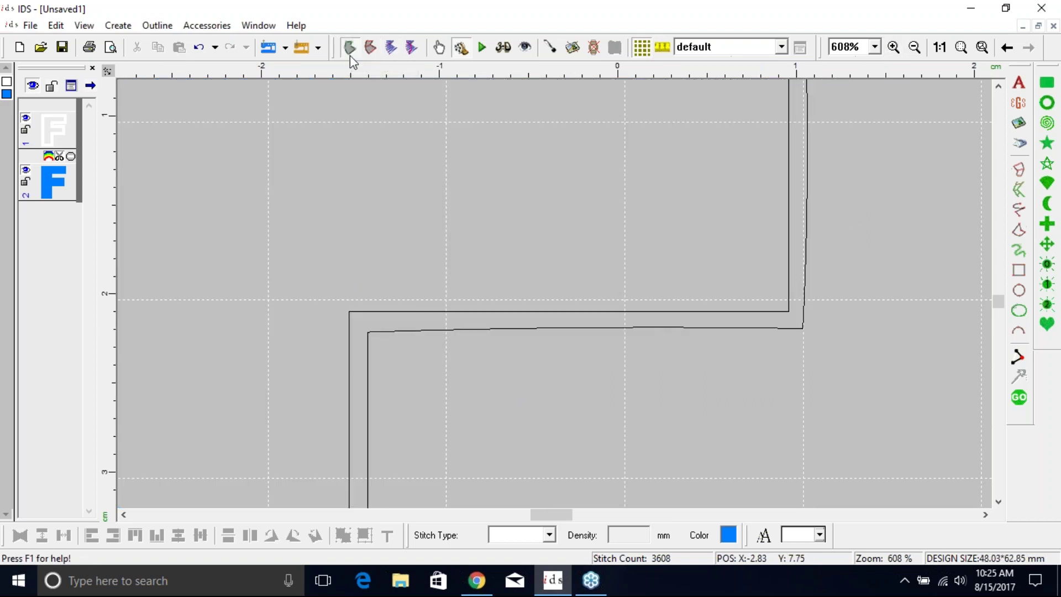
{"action": "left_click", "coordinate": [688, 328]}
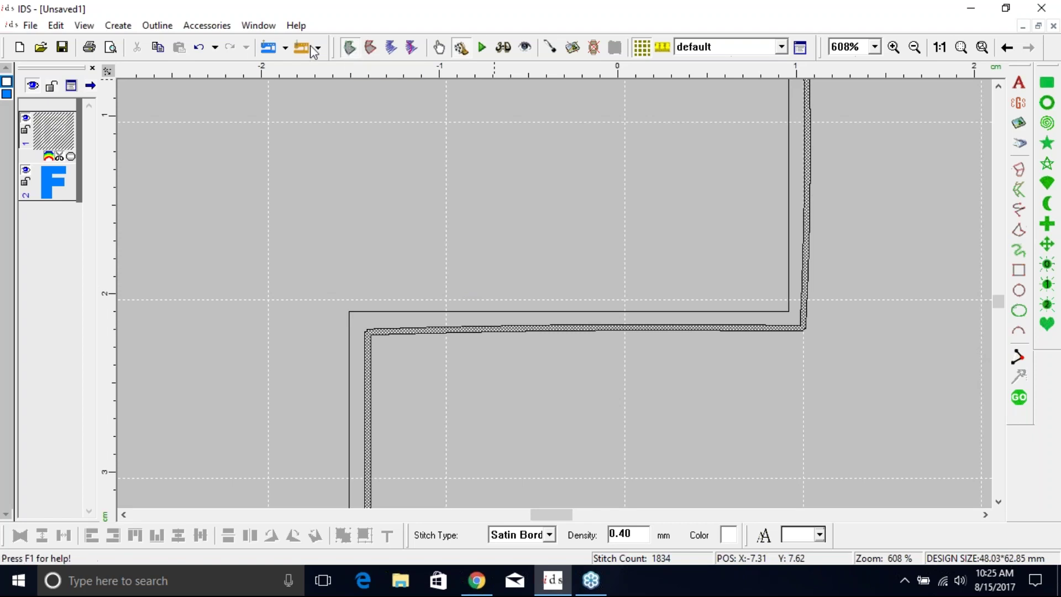
{"action": "left_click", "coordinate": [84, 26]}
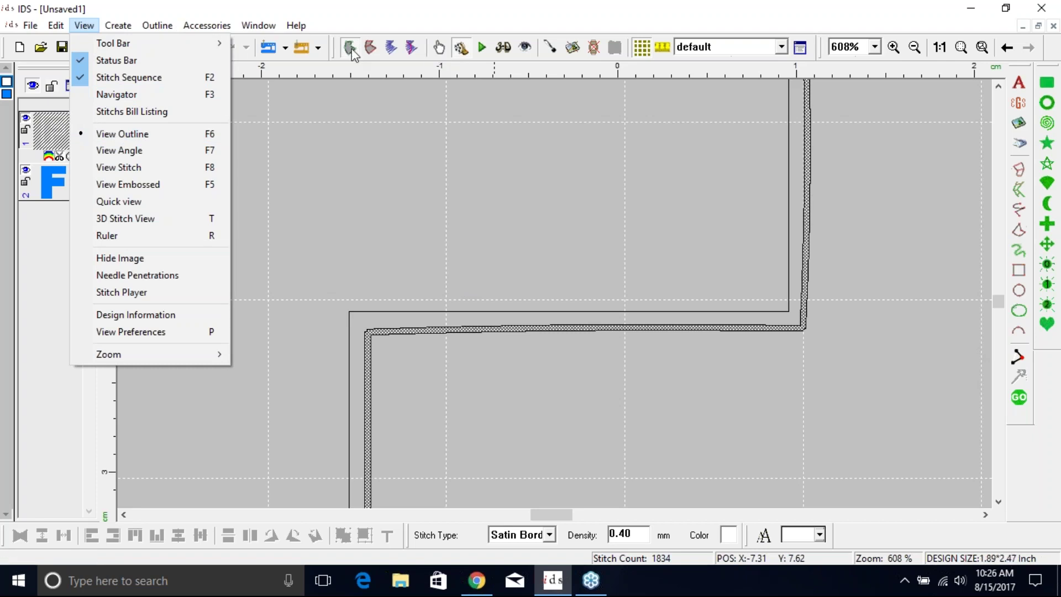
{"action": "mouse_move", "coordinate": [158, 25]}
{"action": "left_click", "coordinate": [165, 42]}
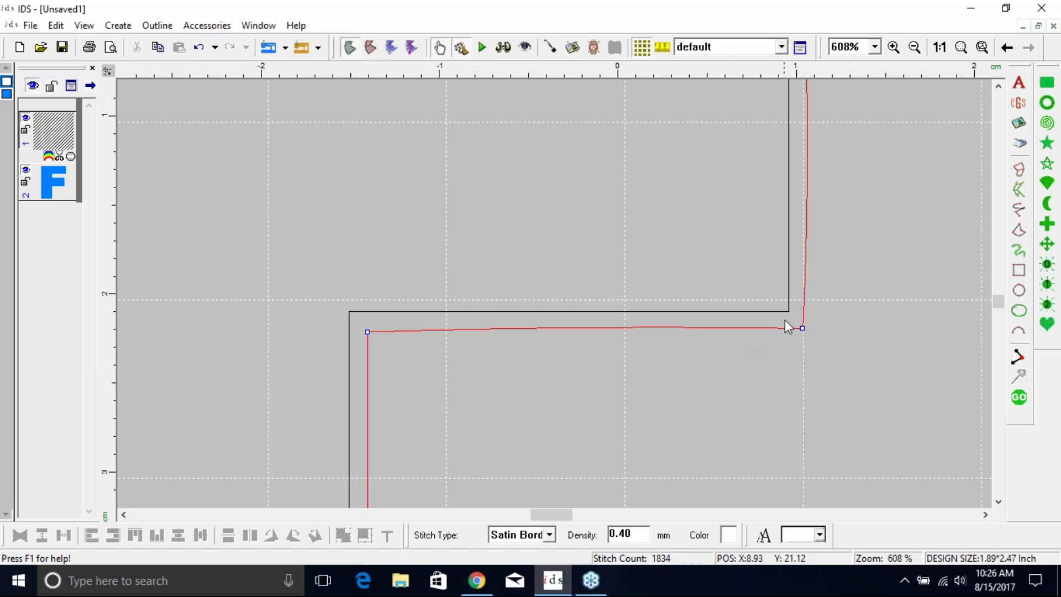
{"action": "left_click", "coordinate": [591, 330]}
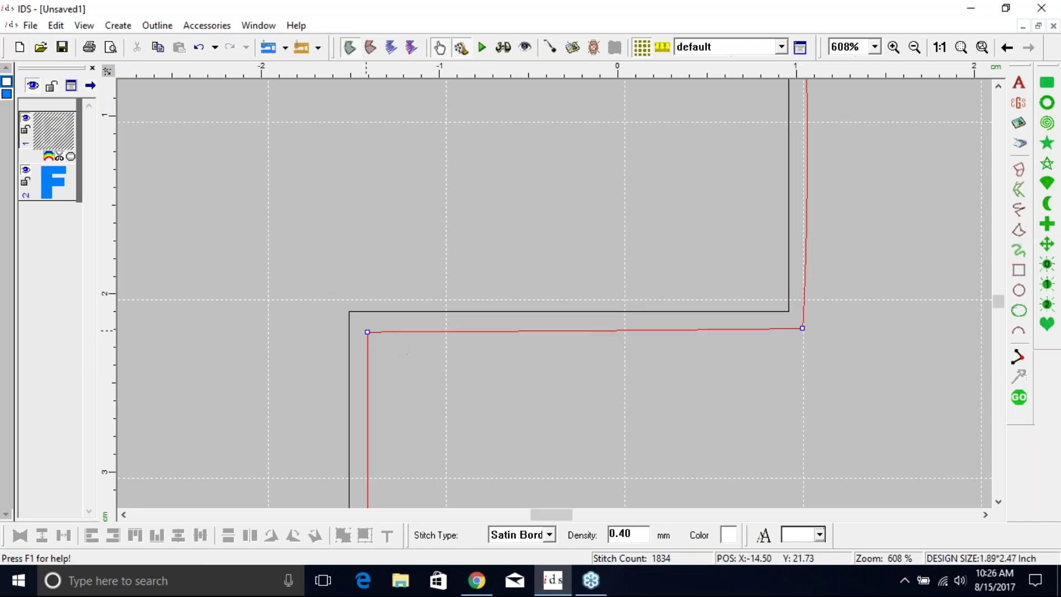
{"action": "left_click", "coordinate": [371, 330]}
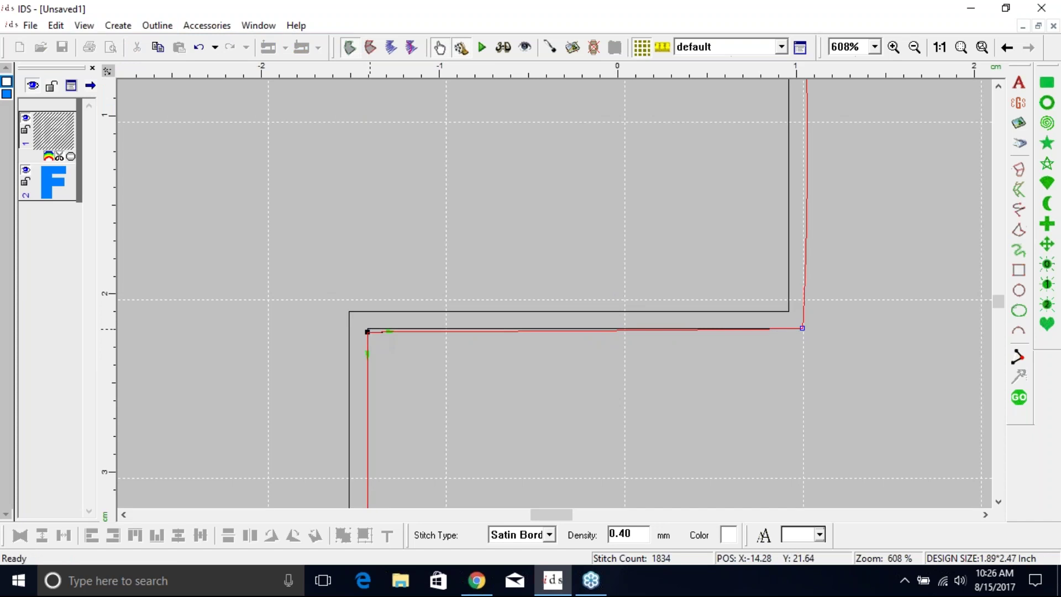
Step: Straighten the border outline's vertical segment at the end of the middle arm and align its upper corner point
{"action": "left_click", "coordinate": [998, 87]}
{"action": "left_click", "coordinate": [998, 86]}
{"action": "left_click", "coordinate": [998, 86]}
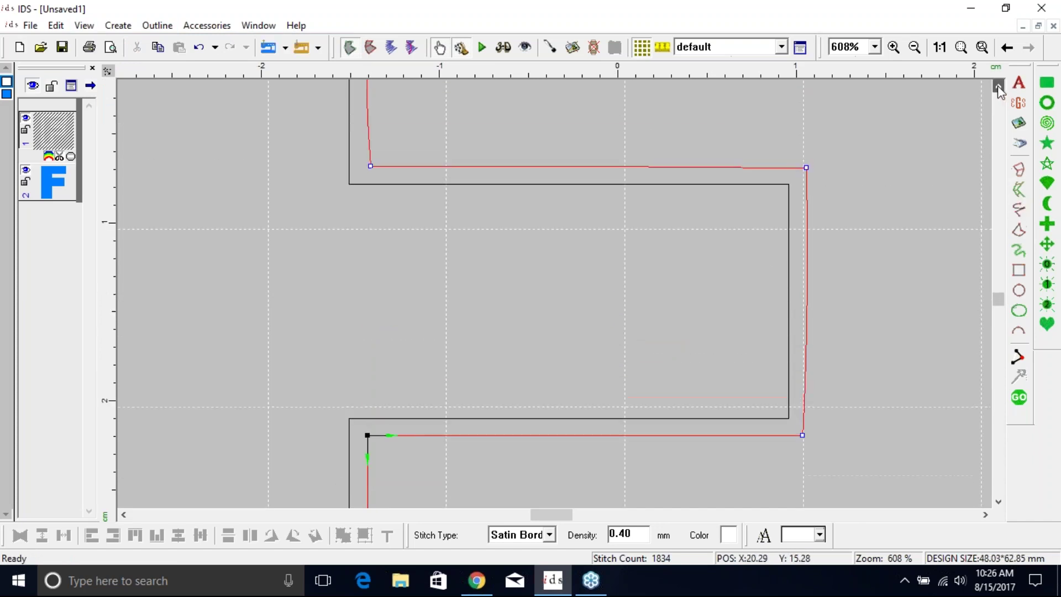
{"action": "left_click", "coordinate": [805, 168]}
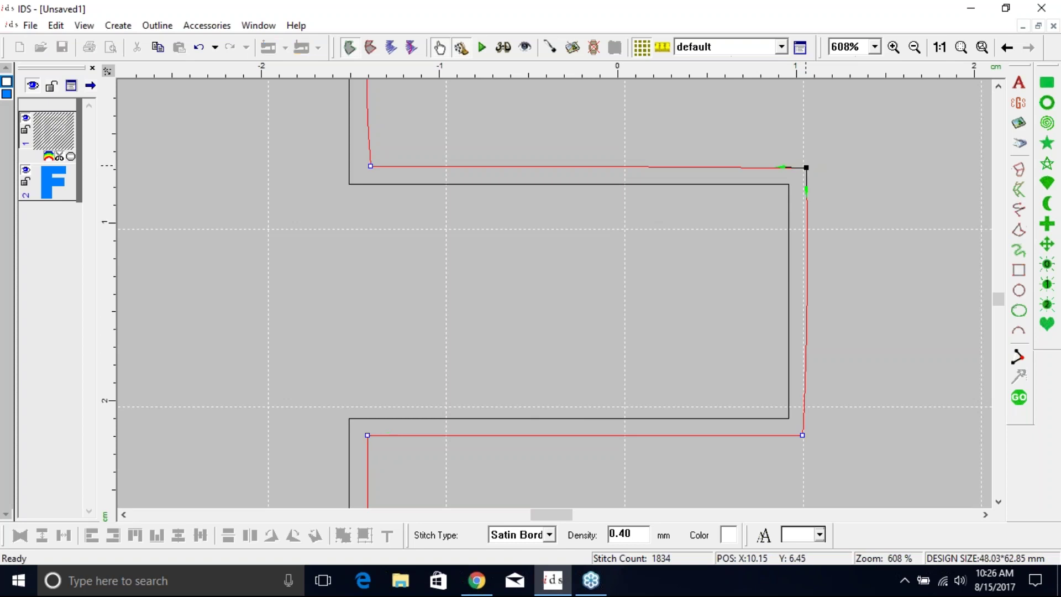
{"action": "left_click_drag", "start_coordinate": [803, 167], "coordinate": [803, 168]}
{"action": "left_click", "coordinate": [806, 299]}
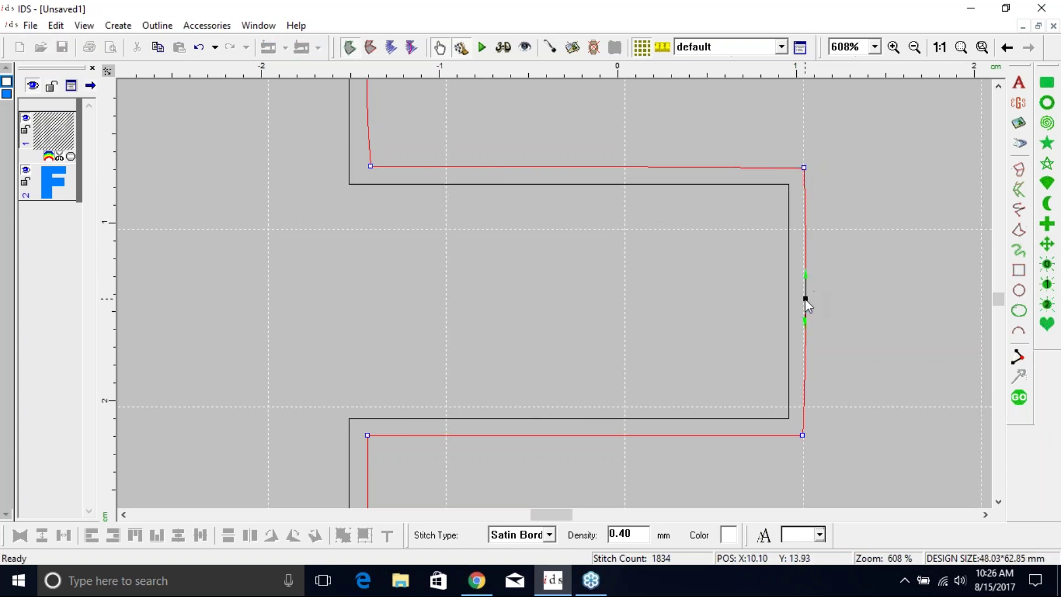
{"action": "left_click_drag", "start_coordinate": [806, 300], "coordinate": [804, 299]}
{"action": "left_click", "coordinate": [804, 167]}
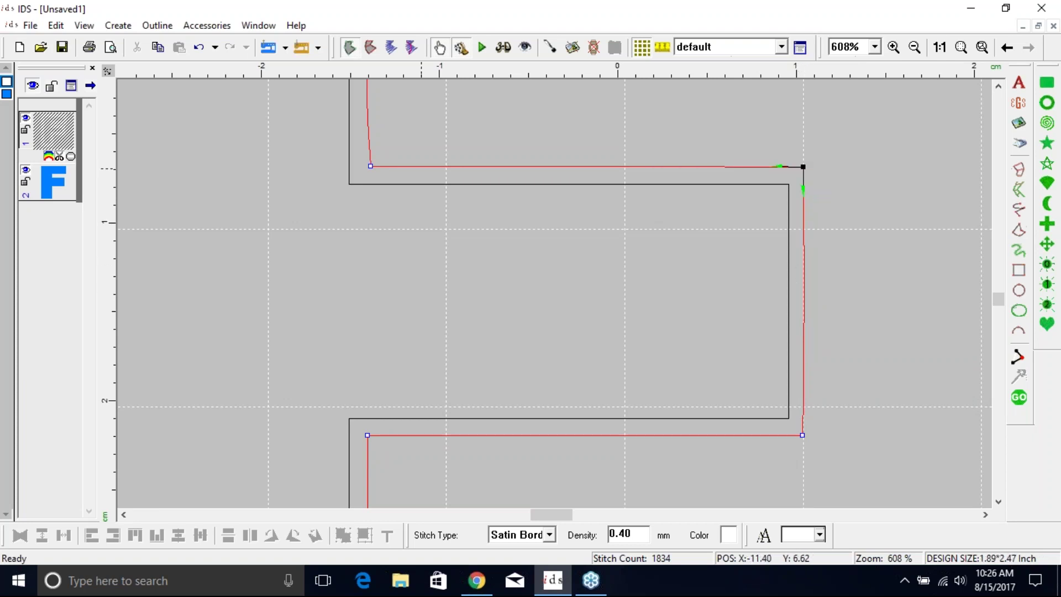
Step: Align the border outline's two inner corner points between the arms and straighten the vertical segment joining them
{"action": "scroll", "coordinate": [426, 310], "scroll_direction": "up", "scroll_amount": 3}
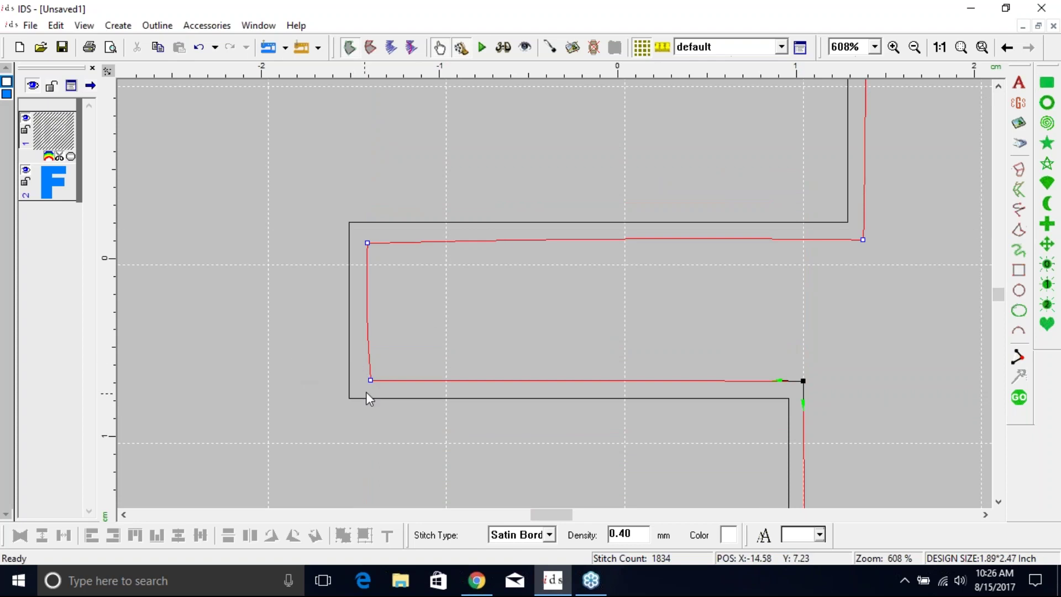
{"action": "left_click", "coordinate": [369, 379]}
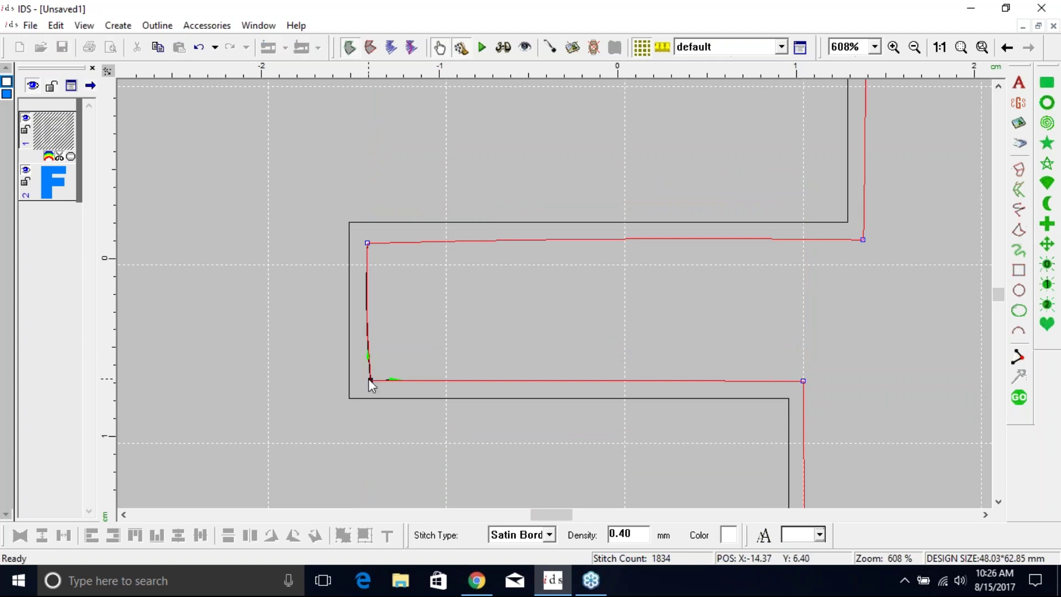
{"action": "left_click", "coordinate": [369, 322]}
{"action": "left_click", "coordinate": [369, 324]}
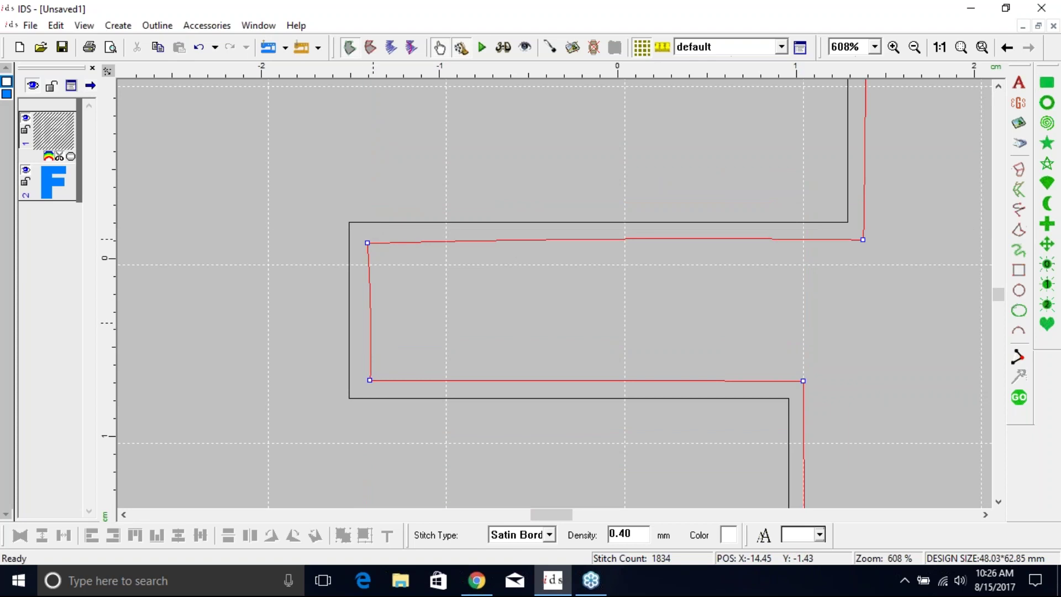
{"action": "left_click", "coordinate": [368, 242]}
{"action": "left_click", "coordinate": [370, 303]}
{"action": "left_click", "coordinate": [370, 303]}
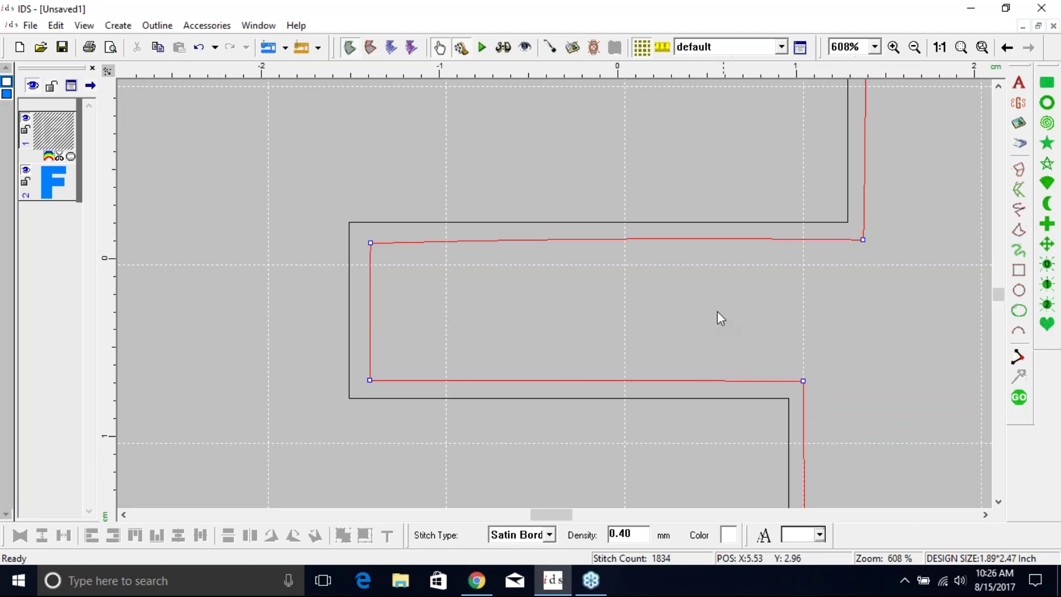
Step: Straighten the border segment beneath the top arm, regenerate the border's stitches and check them around the letter
{"action": "left_click", "coordinate": [664, 241]}
{"action": "left_click", "coordinate": [664, 242]}
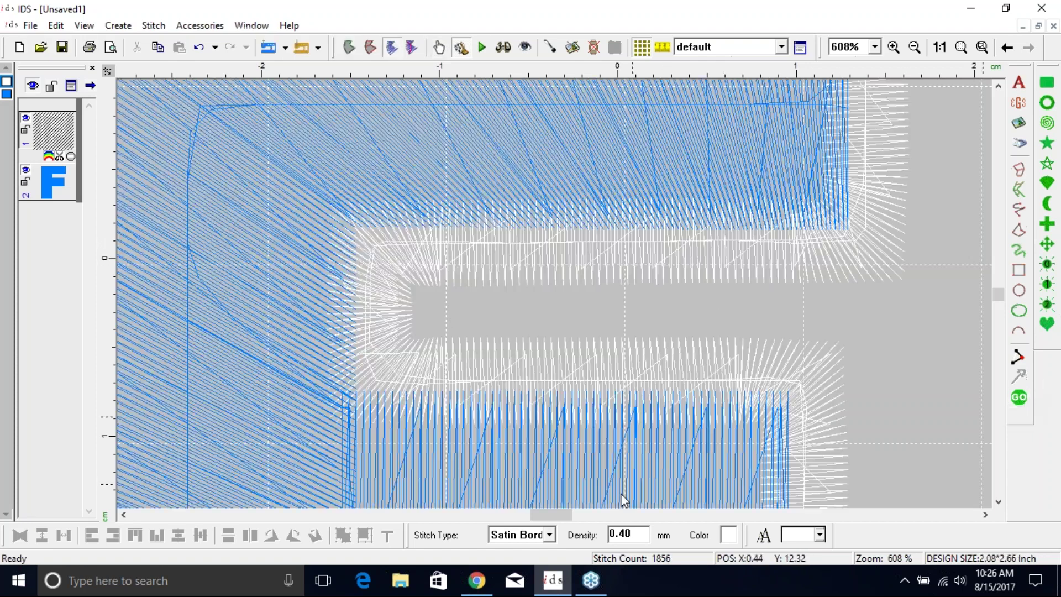
{"action": "left_click", "coordinate": [1019, 397]}
{"action": "scroll", "coordinate": [854, 379], "scroll_direction": "down", "scroll_amount": 2}
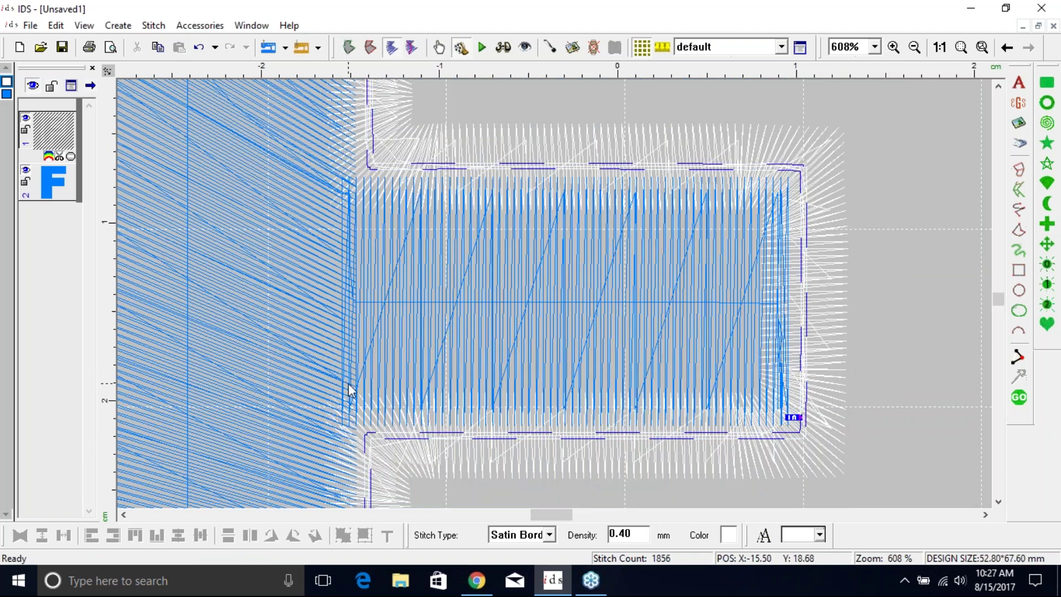
{"action": "scroll", "coordinate": [847, 171], "scroll_direction": "down", "scroll_amount": 3}
{"action": "left_click", "coordinate": [848, 172]}
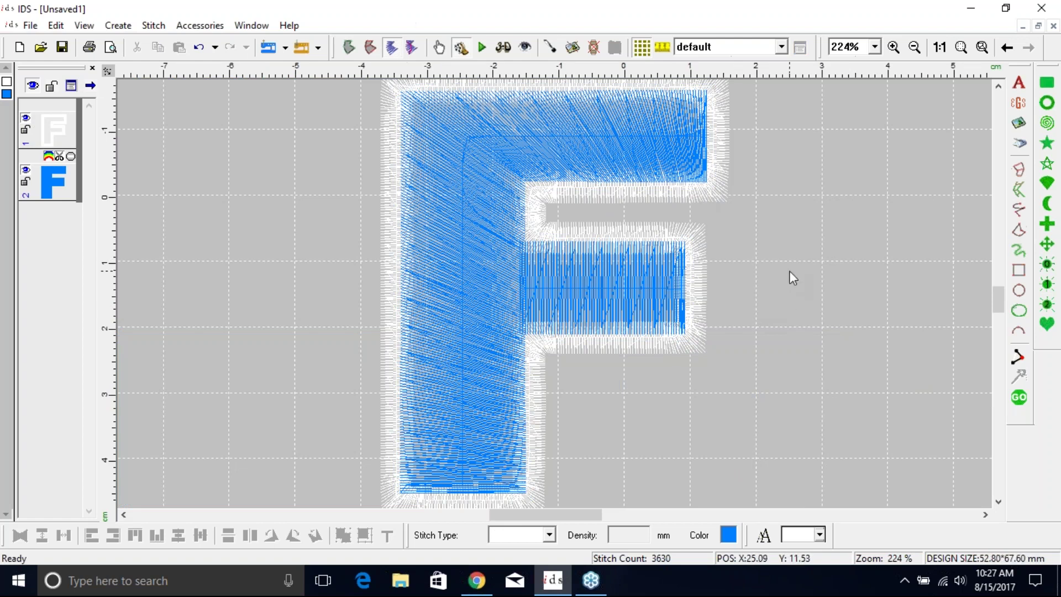
Step: Divide the blue F's outline area with a vertical line where the middle arm joins the stem
{"action": "left_click", "coordinate": [575, 298]}
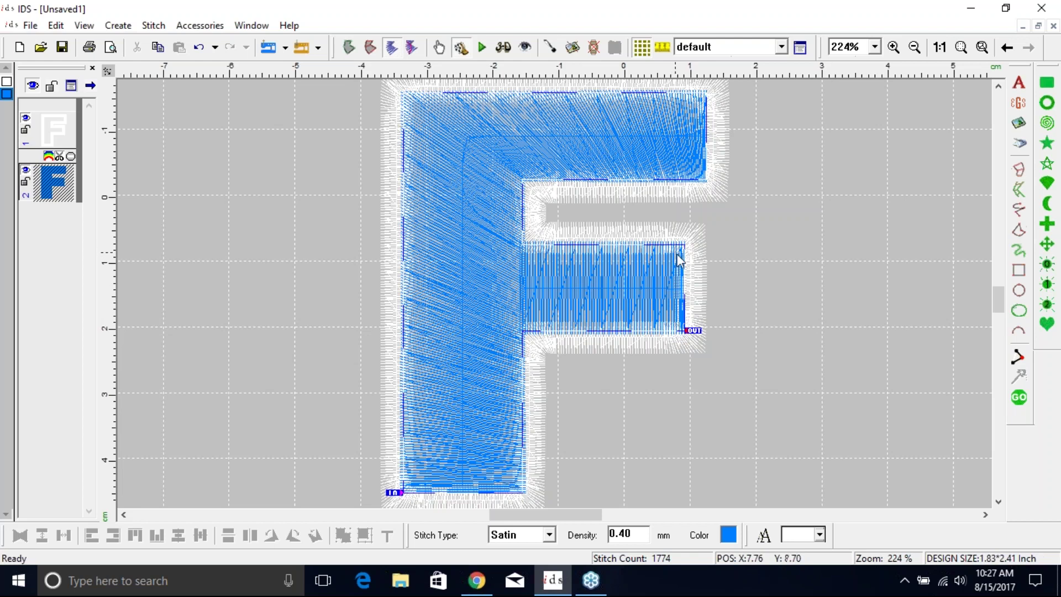
{"action": "left_click", "coordinate": [347, 49]}
{"action": "right_click", "coordinate": [552, 289]}
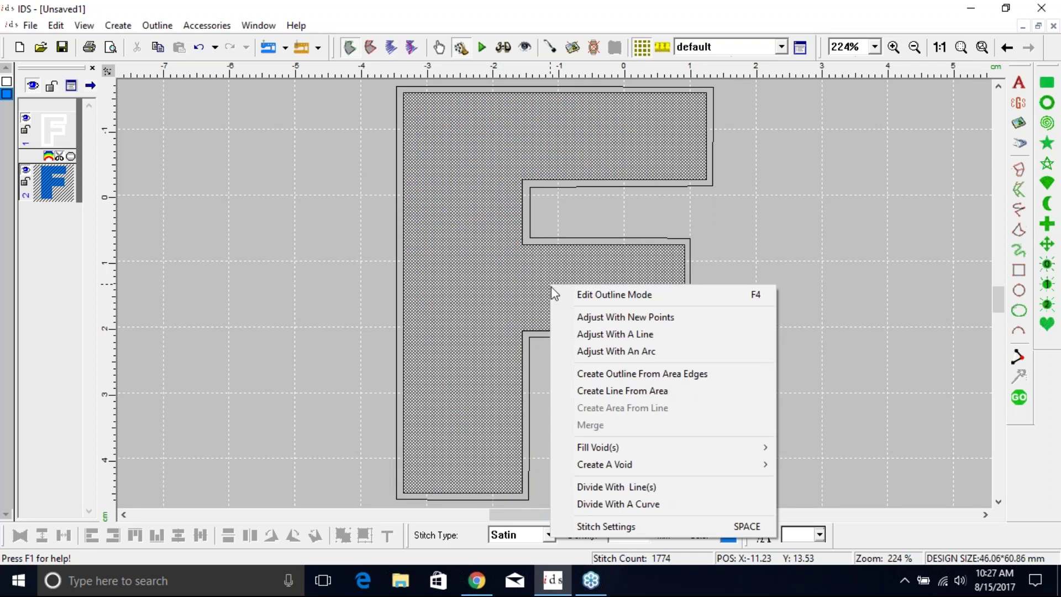
{"action": "left_click", "coordinate": [616, 487]}
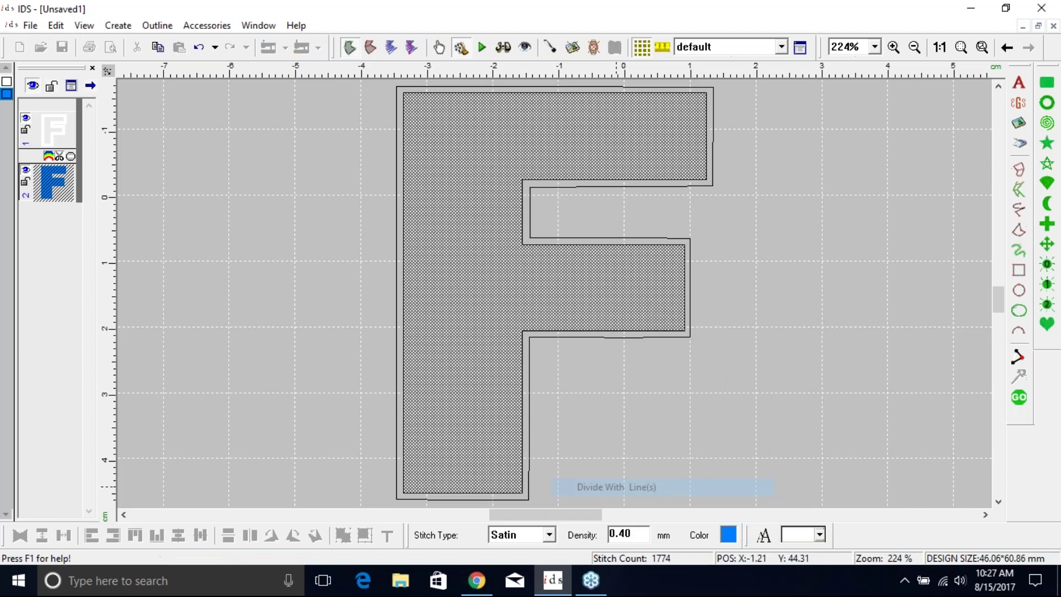
{"action": "left_click", "coordinate": [522, 236]}
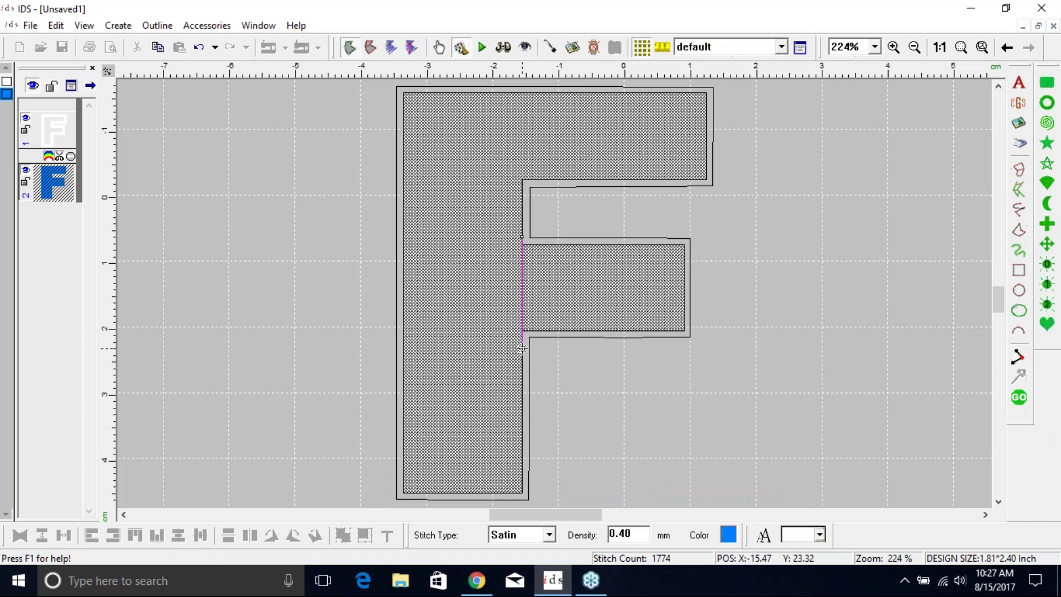
{"action": "right_click", "coordinate": [575, 374]}
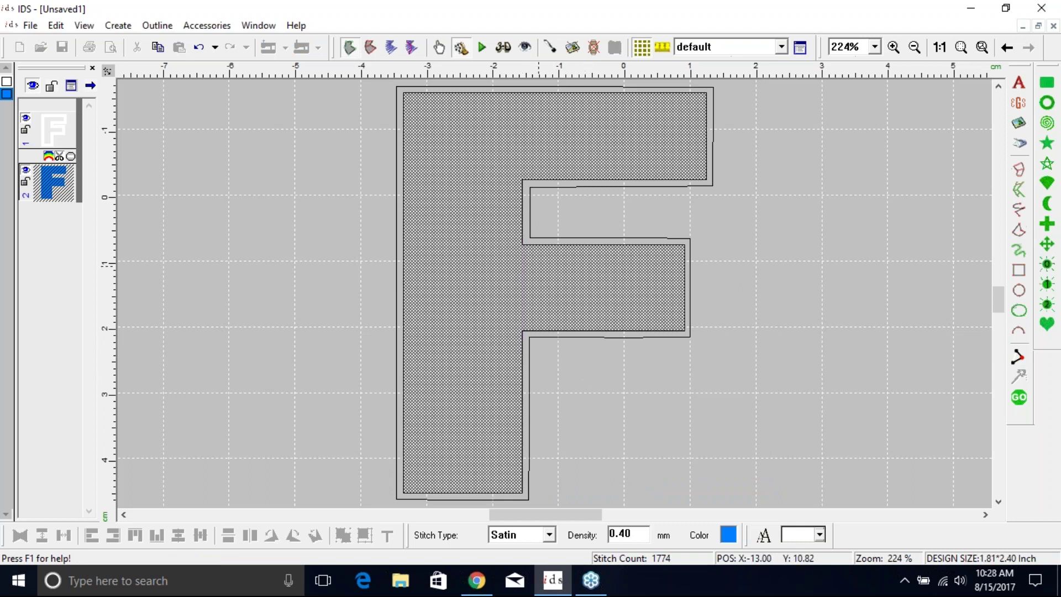
{"action": "left_click", "coordinate": [523, 240]}
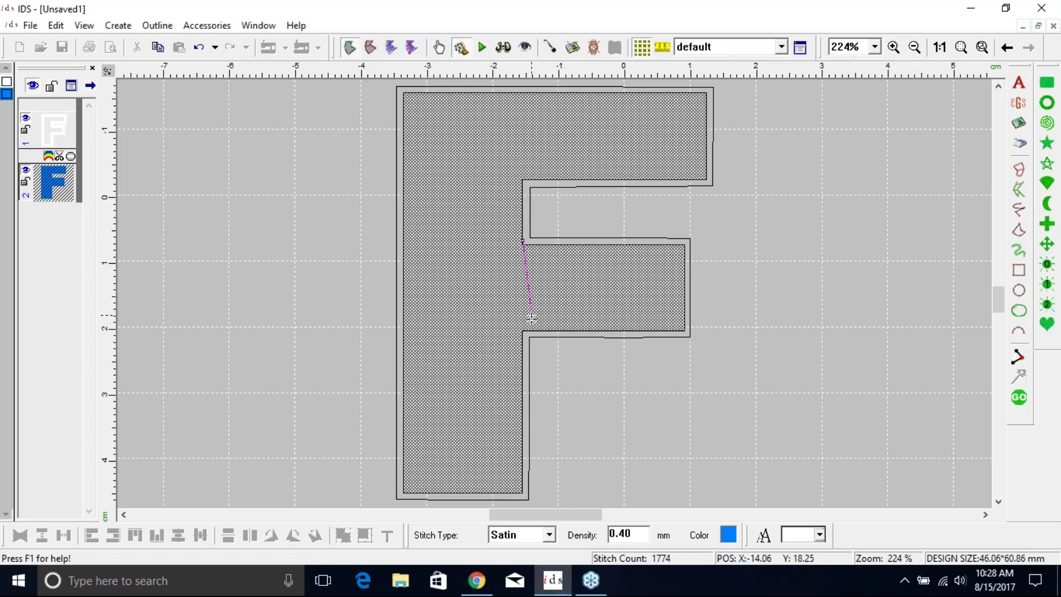
{"action": "right_click", "coordinate": [523, 356]}
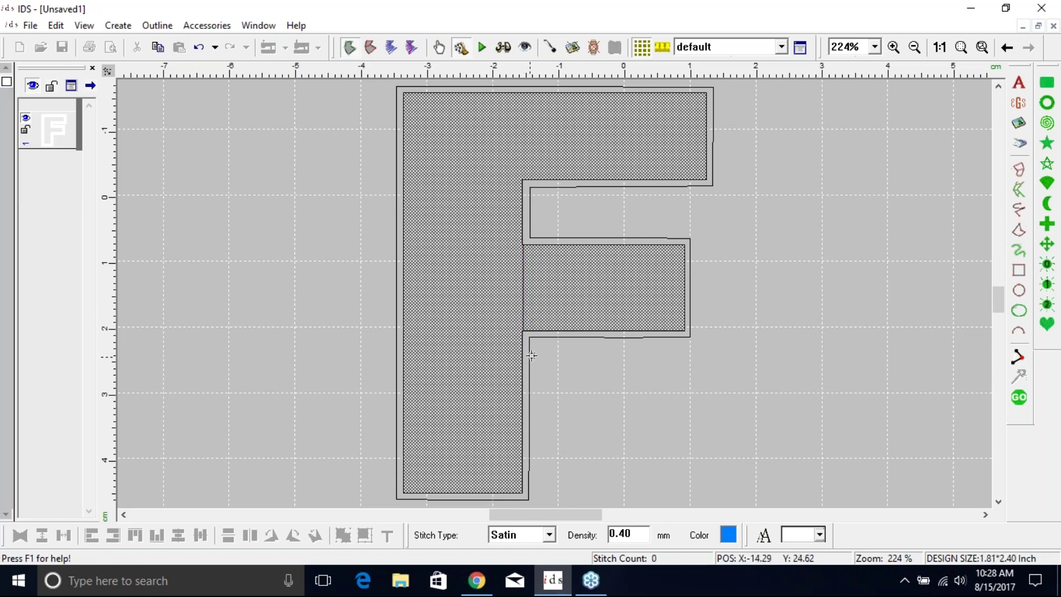
{"action": "left_click", "coordinate": [870, 321]}
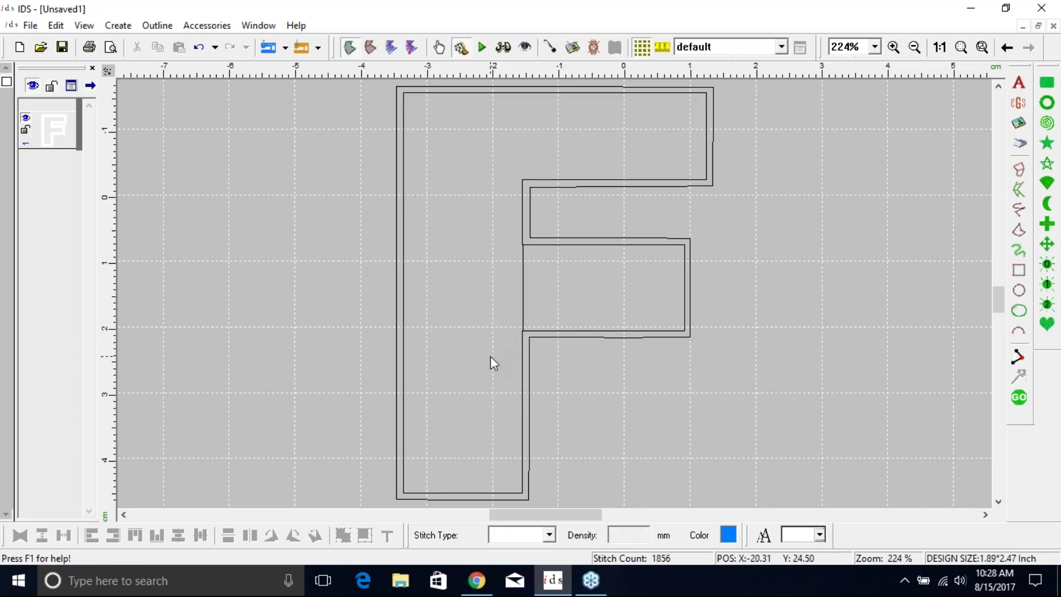
Step: Straighten the stem area's edge where it meets the middle arm by adjusting it with a vertical line
{"action": "left_click", "coordinate": [466, 319]}
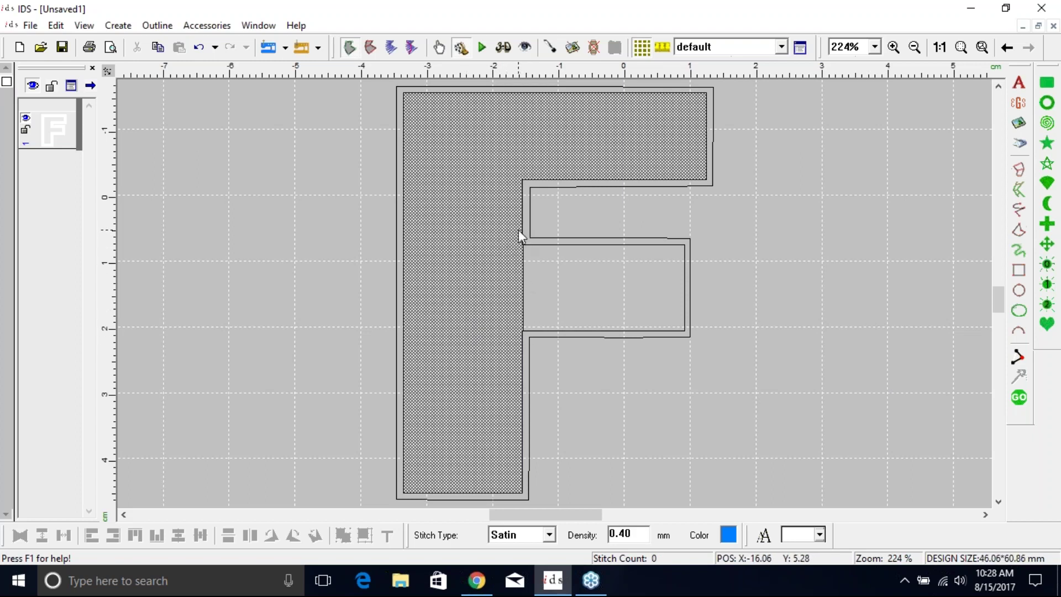
{"action": "left_click", "coordinate": [893, 48]}
{"action": "left_click_drag", "start_coordinate": [488, 224], "coordinate": [571, 363]}
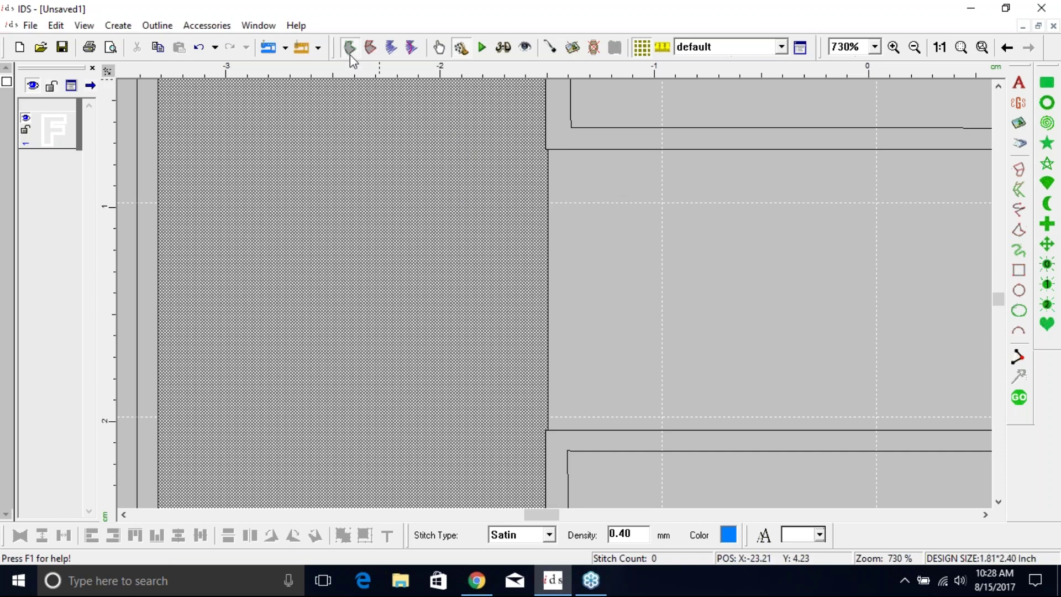
{"action": "left_click", "coordinate": [148, 26]}
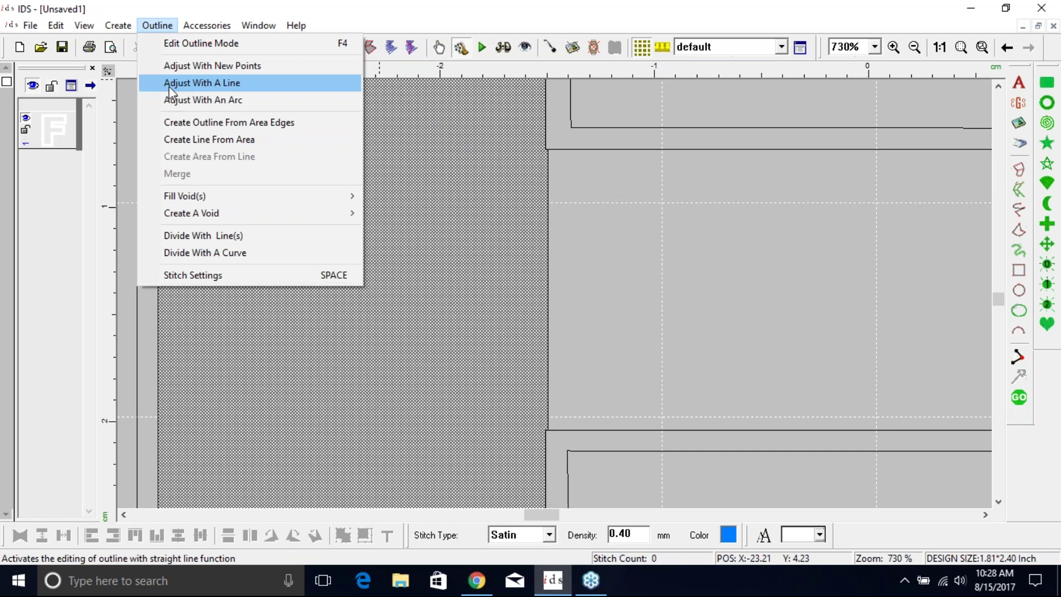
{"action": "left_click", "coordinate": [170, 83]}
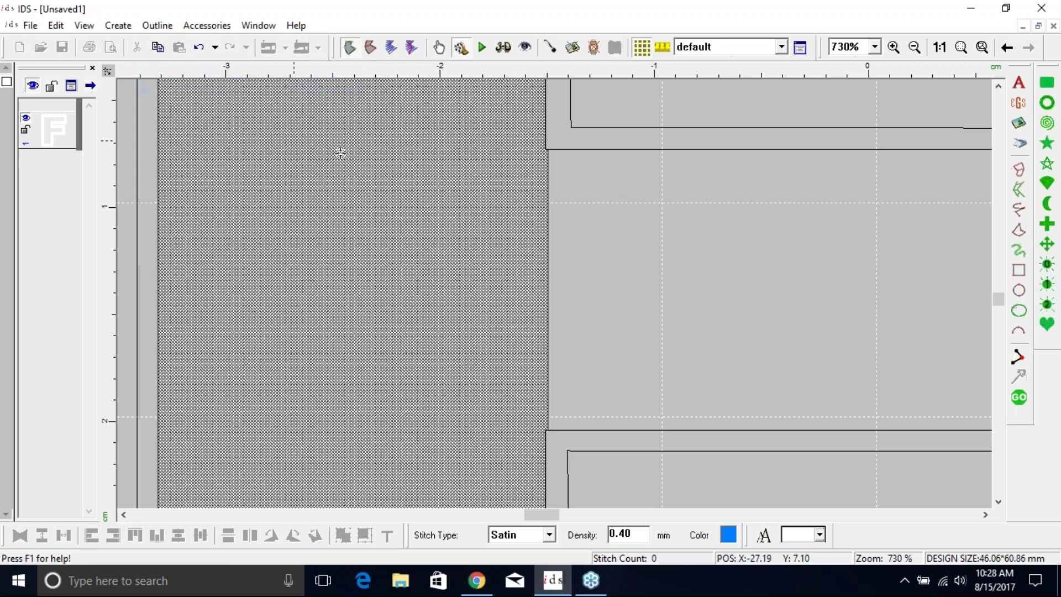
{"action": "left_click", "coordinate": [546, 107]}
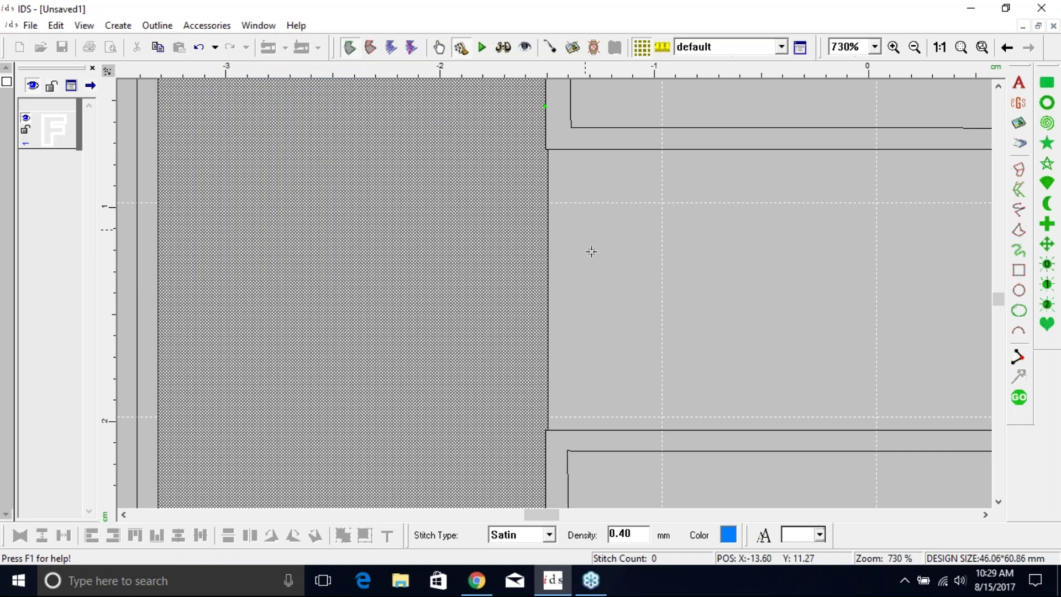
{"action": "left_click", "coordinate": [545, 472]}
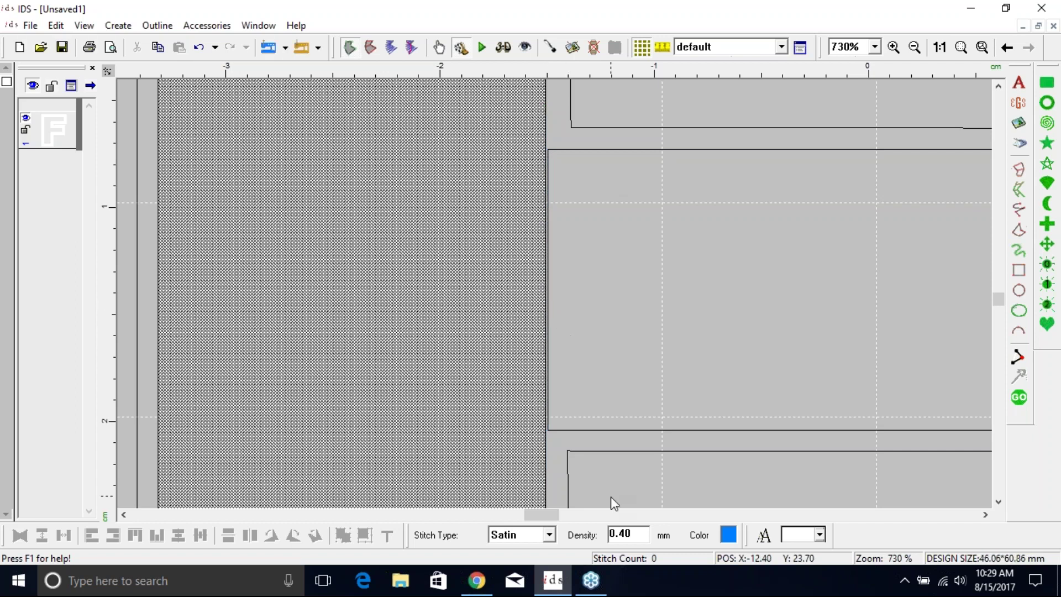
Step: Move the middle arm area's two inner corner points about 0.5 mm into the stem so the areas overlap
{"action": "left_click", "coordinate": [656, 257]}
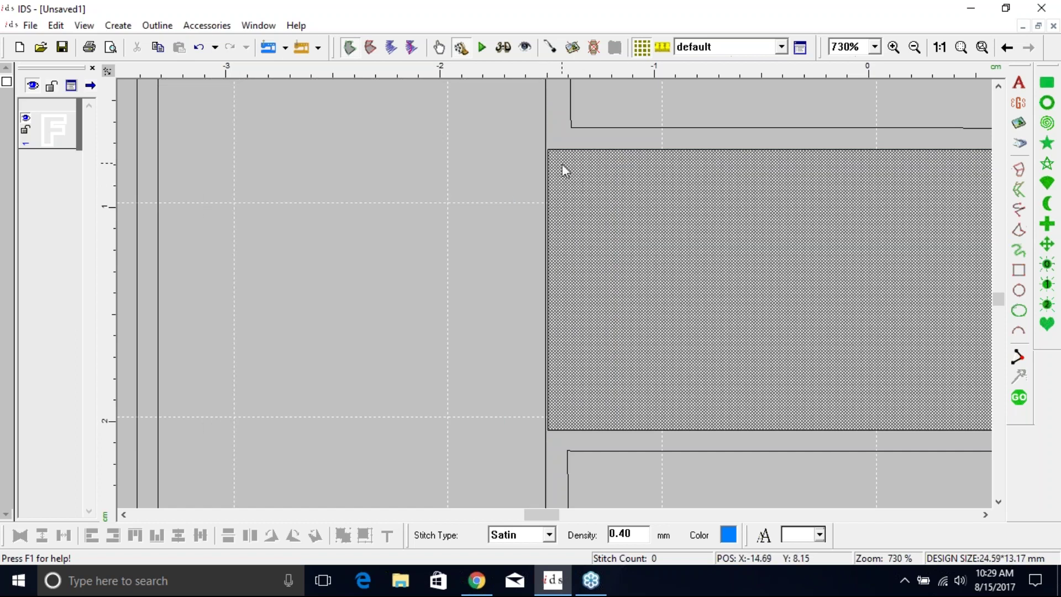
{"action": "left_click", "coordinate": [893, 47]}
{"action": "left_click_drag", "start_coordinate": [475, 116], "coordinate": [659, 467]}
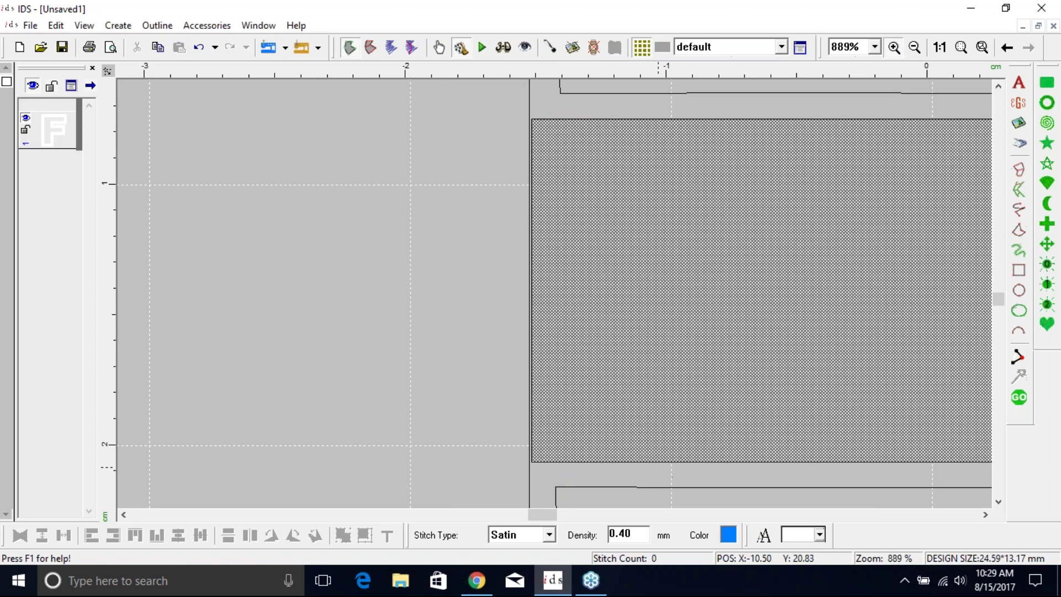
{"action": "left_click", "coordinate": [440, 48]}
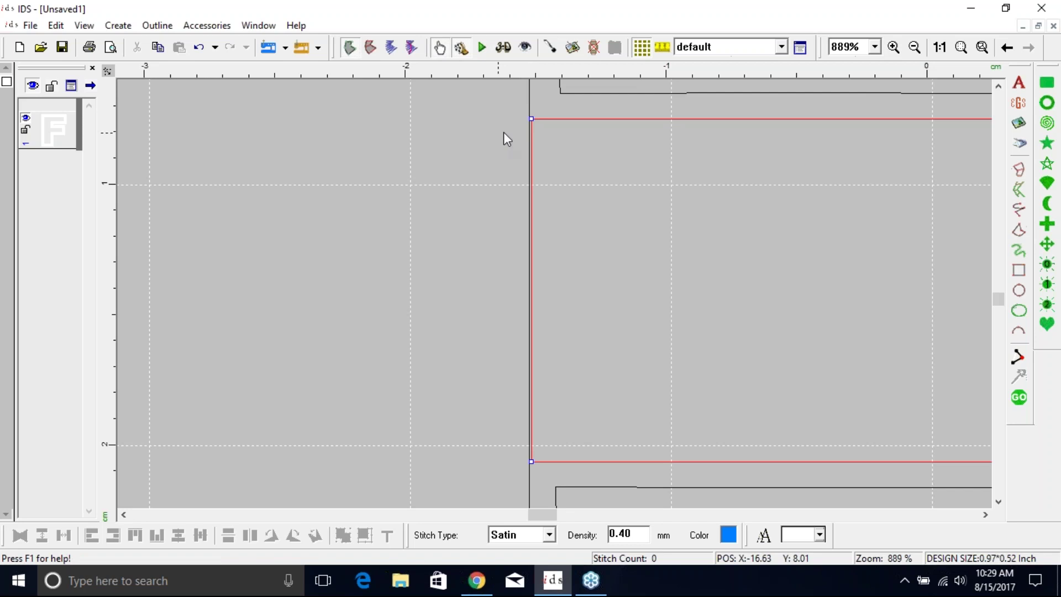
{"action": "left_click", "coordinate": [530, 120]}
{"action": "left_click_drag", "start_coordinate": [528, 121], "coordinate": [518, 119]}
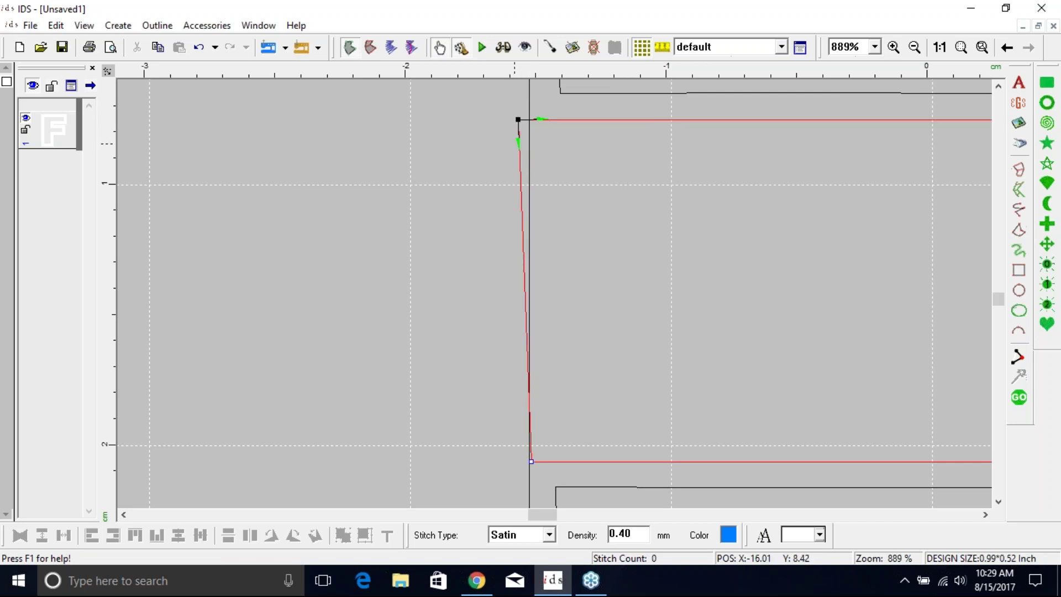
{"action": "left_click", "coordinate": [531, 460]}
{"action": "left_click_drag", "start_coordinate": [532, 461], "coordinate": [519, 461]}
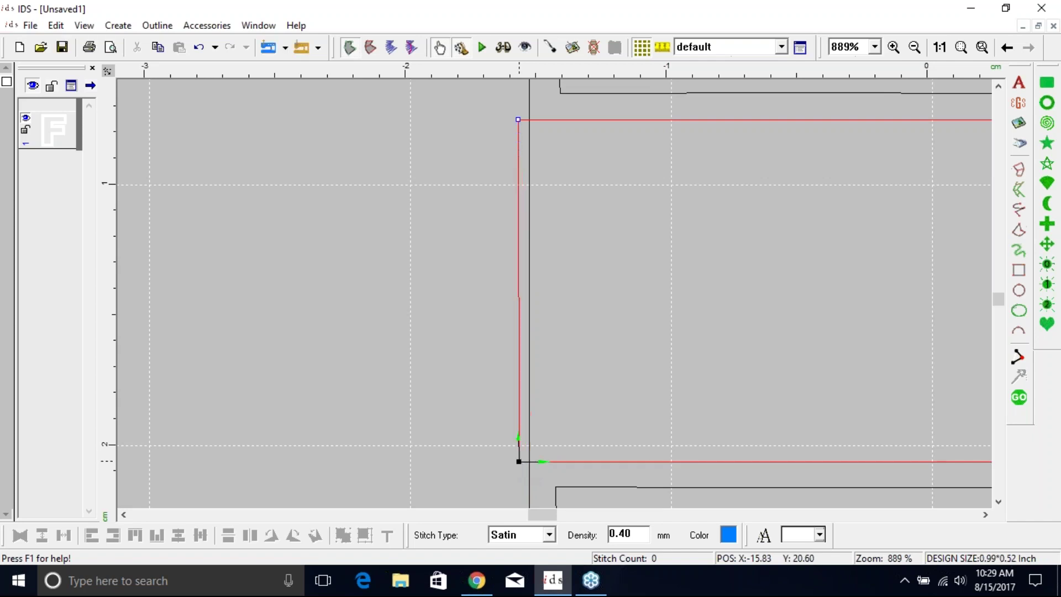
{"action": "key", "text": "F4"}
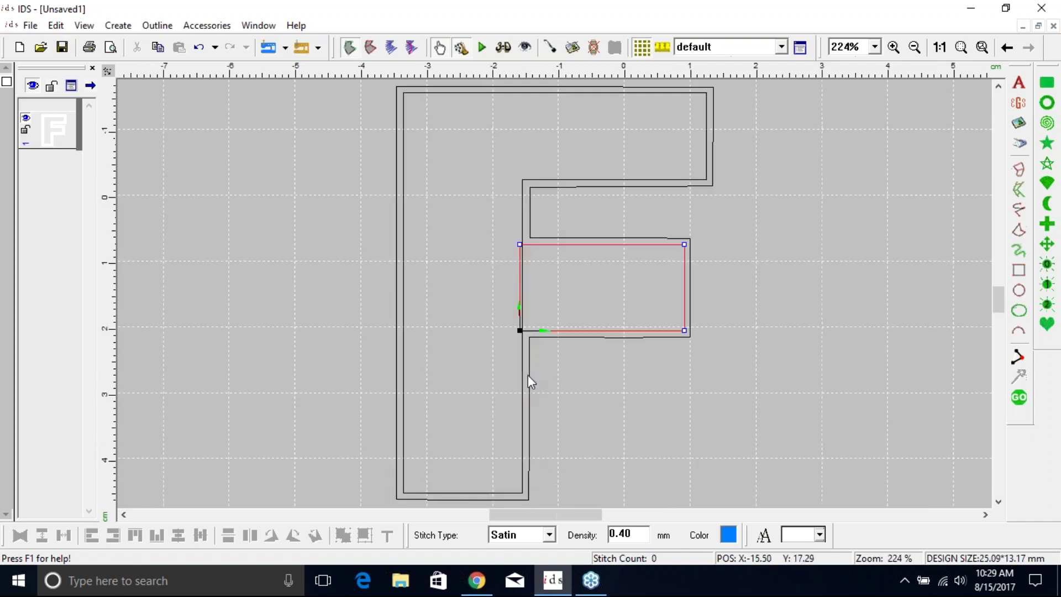
{"action": "left_click", "coordinate": [789, 350]}
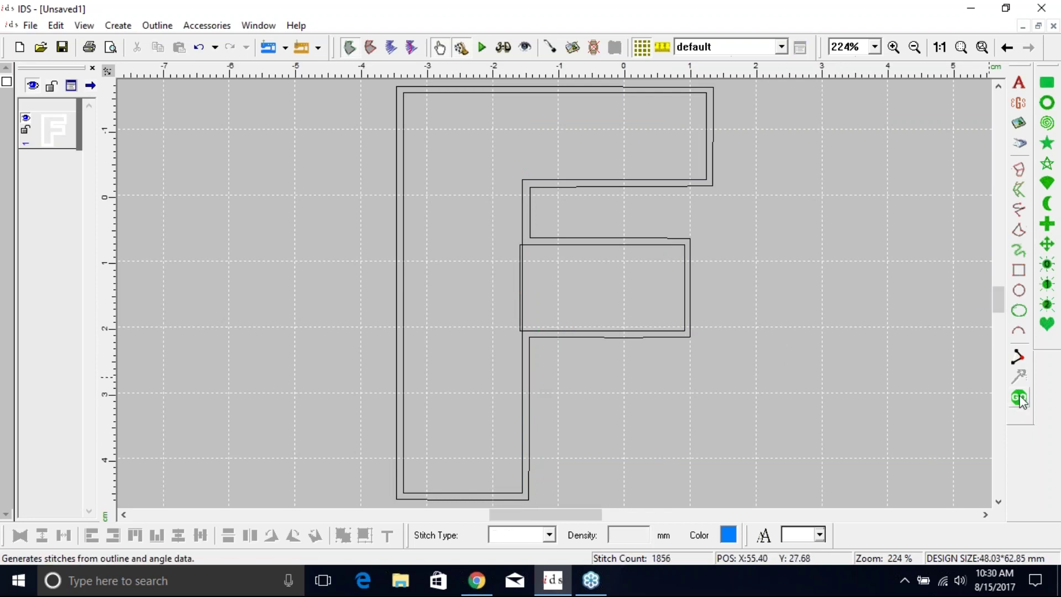
Step: Generate the stitches from the outlines and check the separate stem and middle-arm units in the sewing sequence
{"action": "left_click", "coordinate": [1019, 397]}
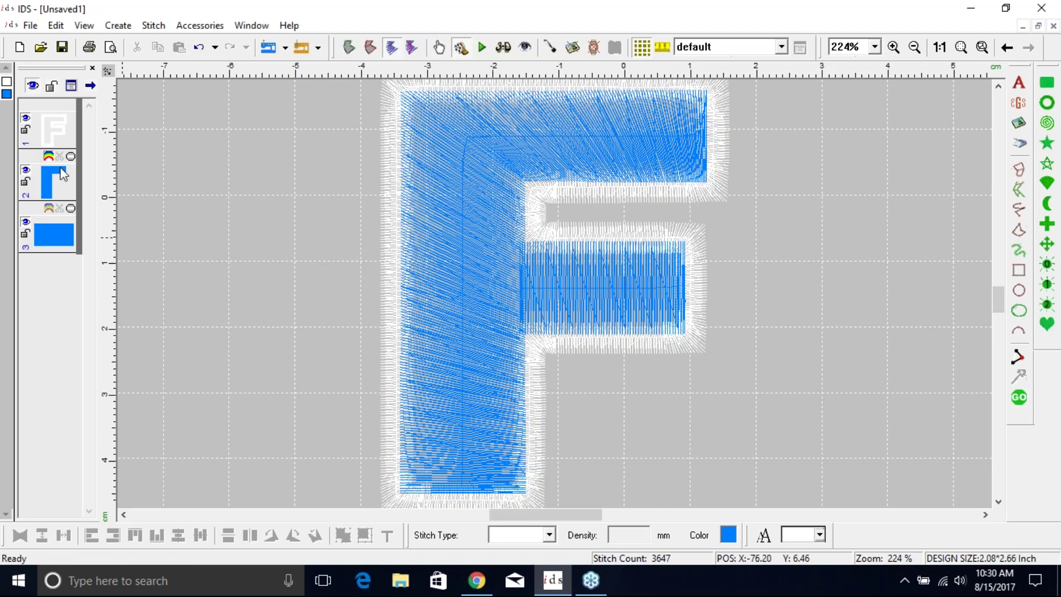
{"action": "left_click", "coordinate": [62, 177]}
{"action": "left_click", "coordinate": [53, 252]}
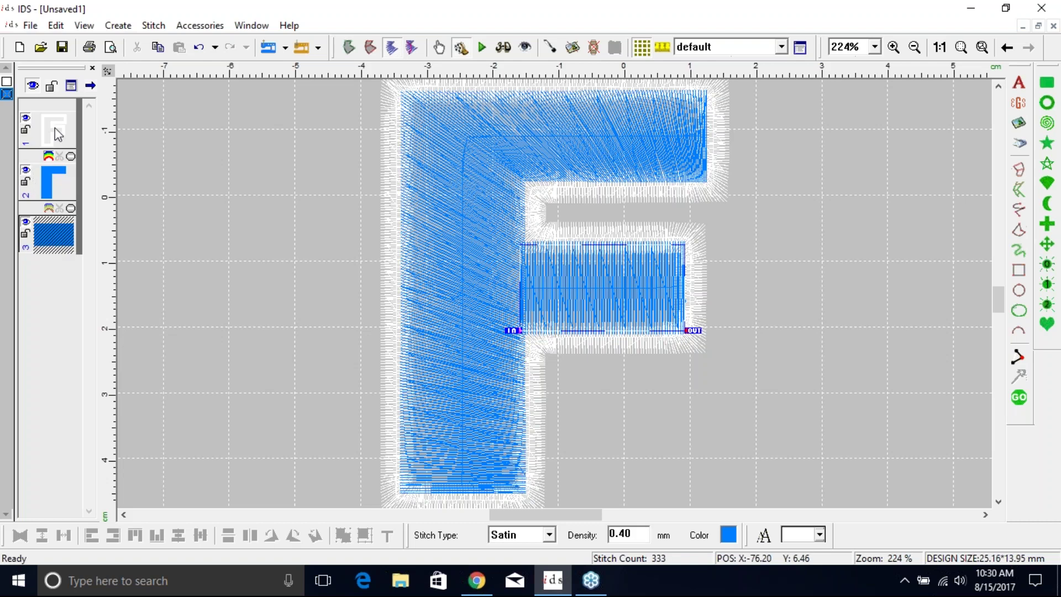
Step: Hide the white border and create outside satin borders, width 1.000 and offset 0, from the edges of both blue areas
{"action": "left_click", "coordinate": [30, 128]}
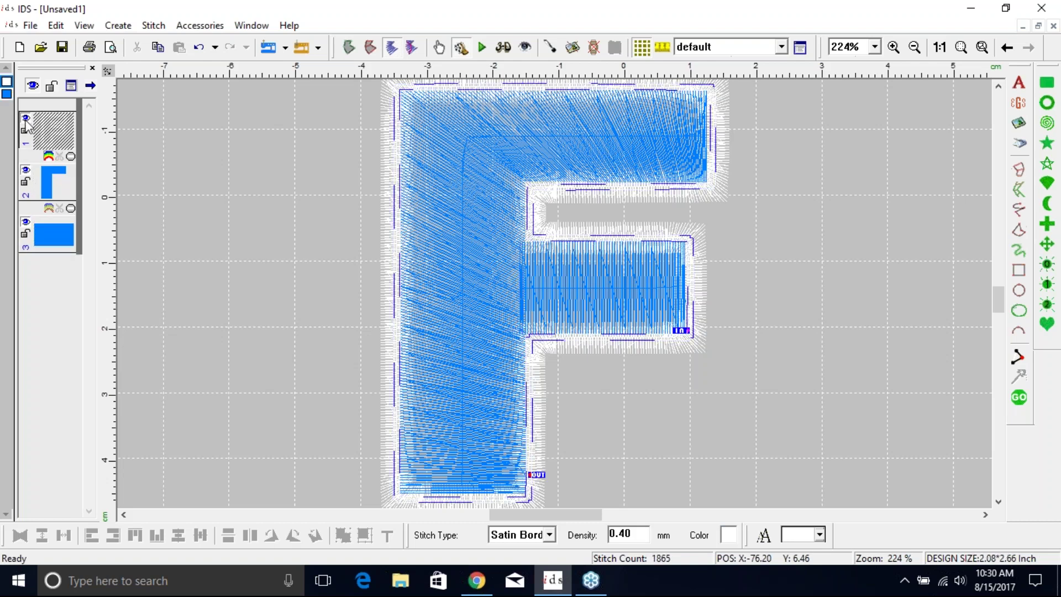
{"action": "left_click", "coordinate": [26, 116]}
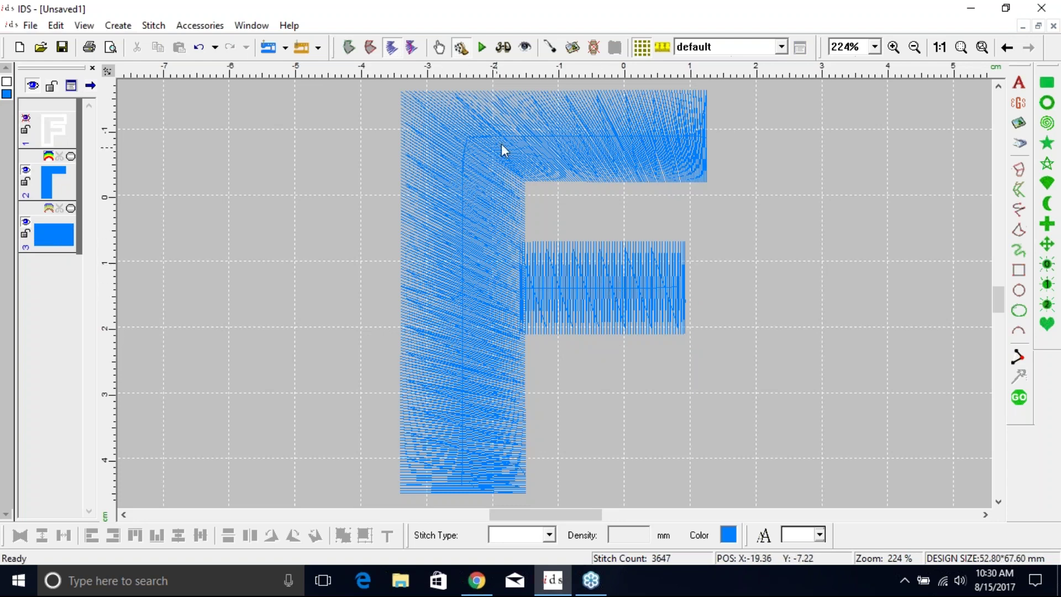
{"action": "left_click", "coordinate": [599, 303]}
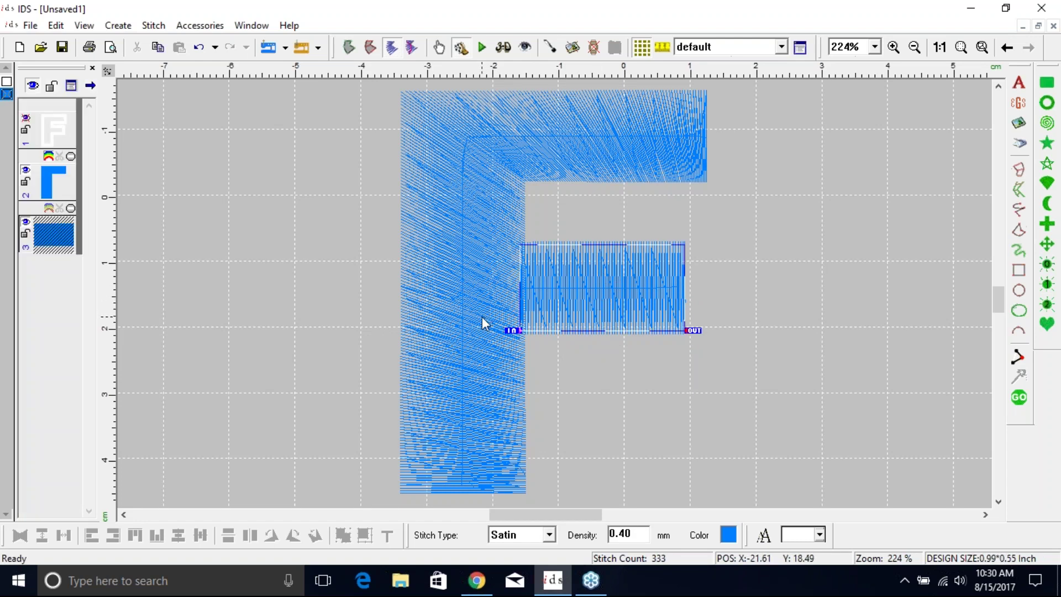
{"action": "left_click", "coordinate": [469, 239]}
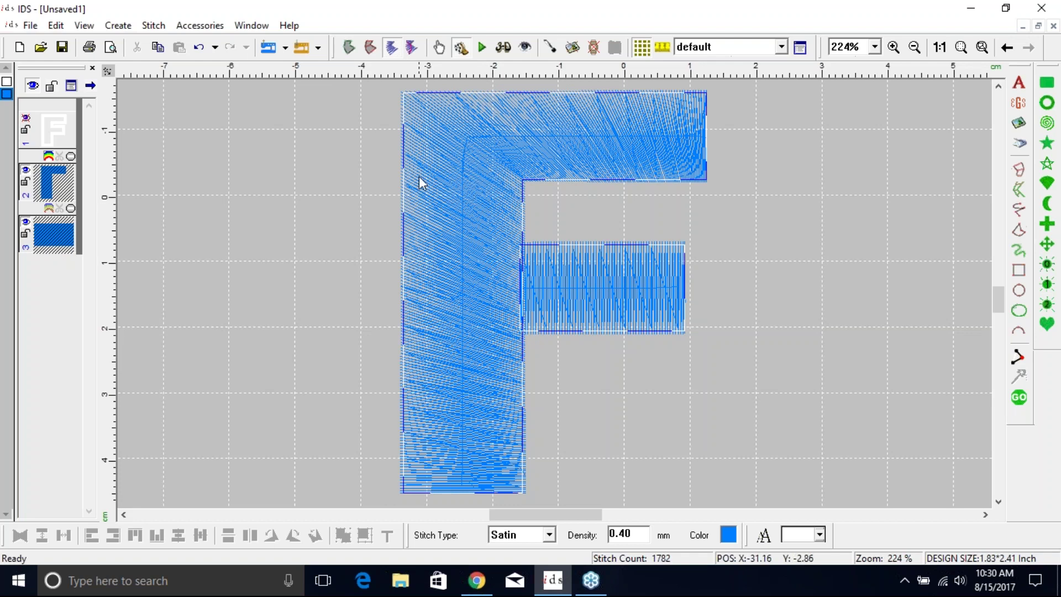
{"action": "left_click", "coordinate": [153, 25]}
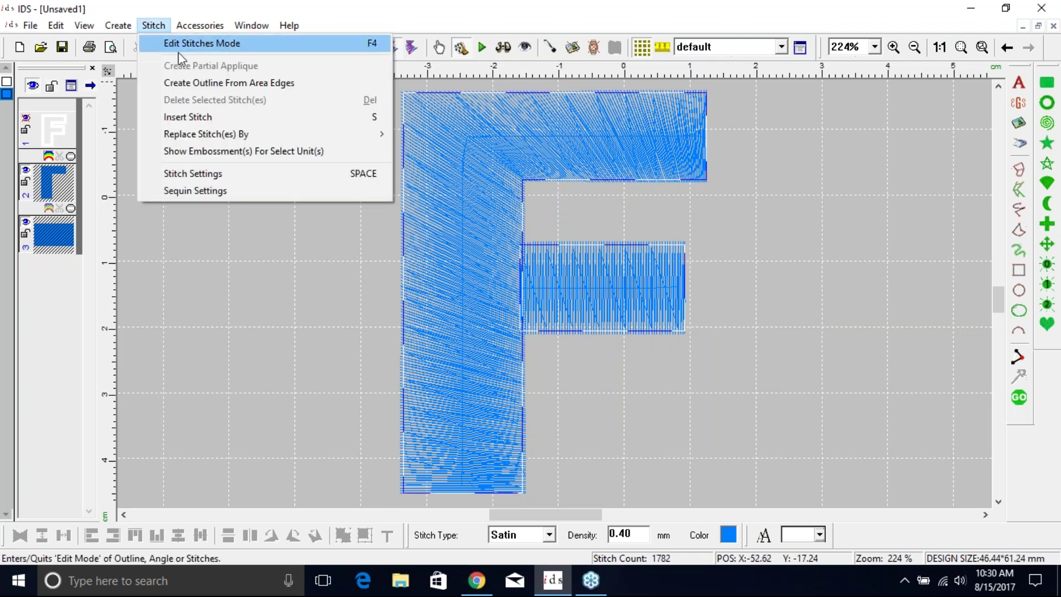
{"action": "left_click", "coordinate": [193, 83]}
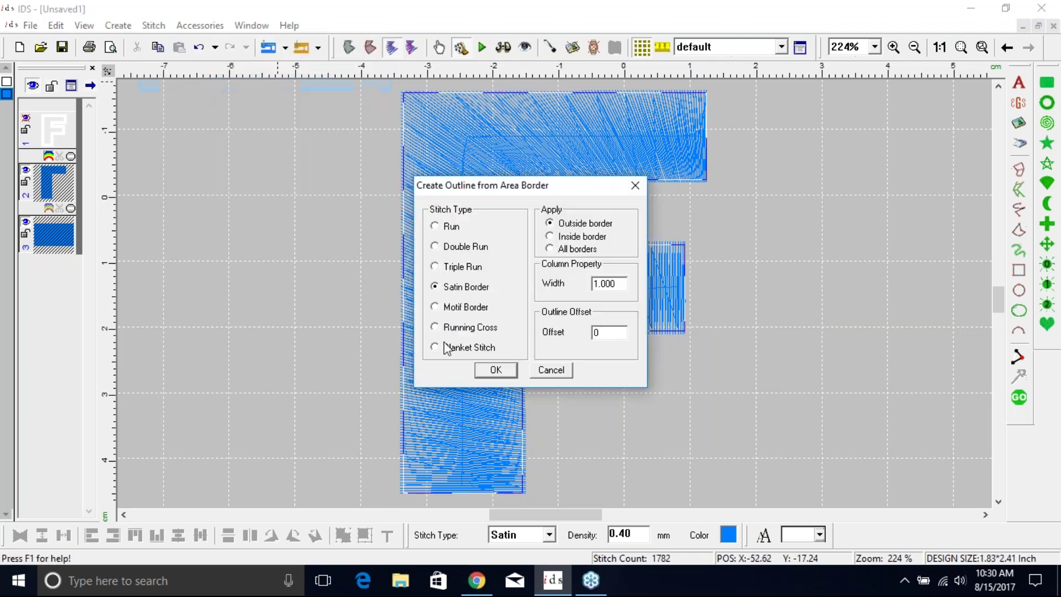
{"action": "left_click", "coordinate": [495, 377]}
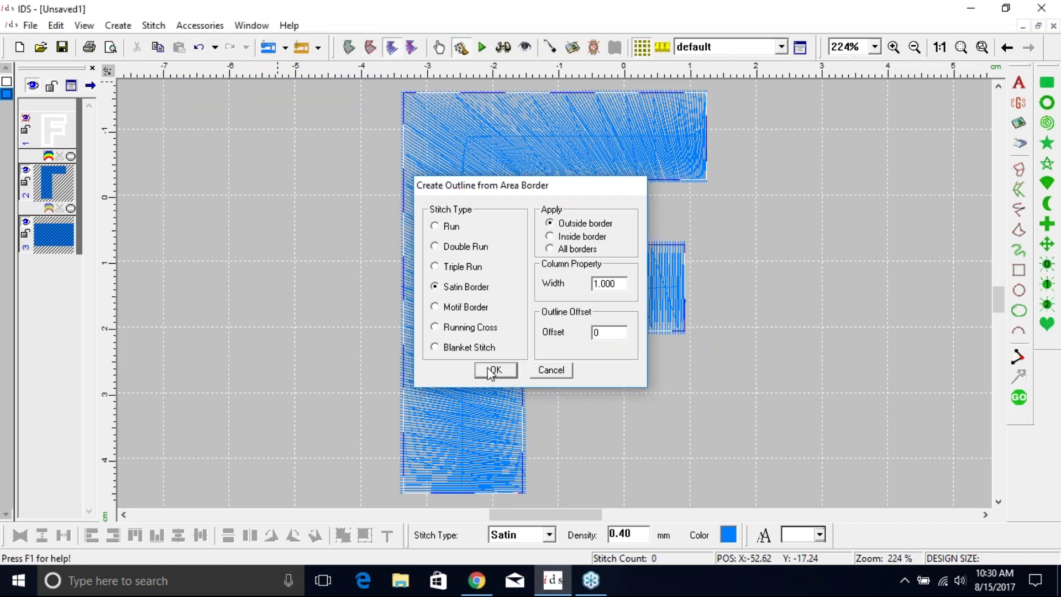
Step: Change the color of both new satin borders to purple
{"action": "left_click", "coordinate": [728, 534]}
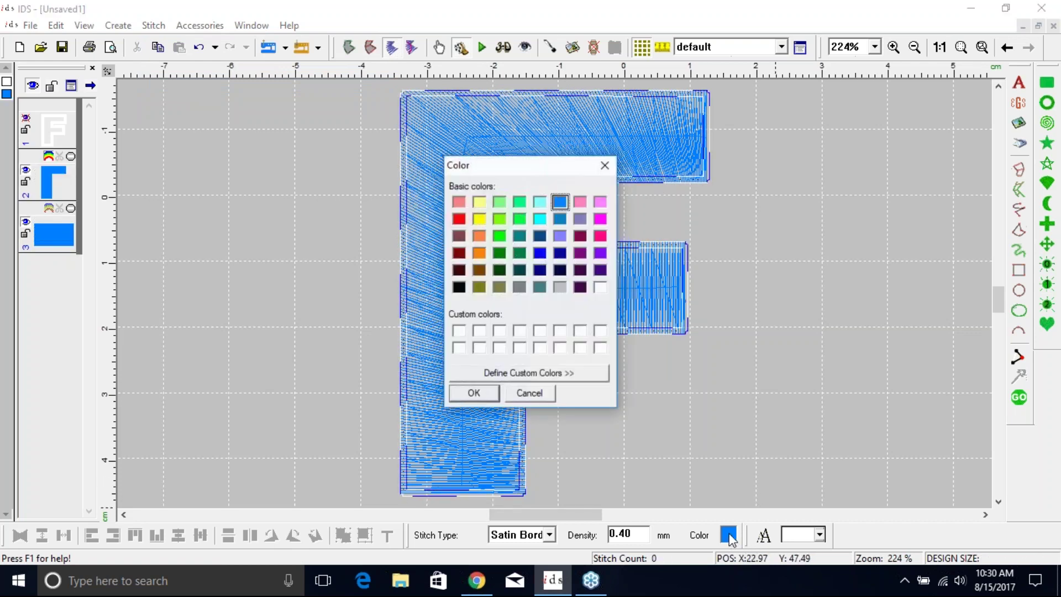
{"action": "left_click", "coordinate": [580, 253]}
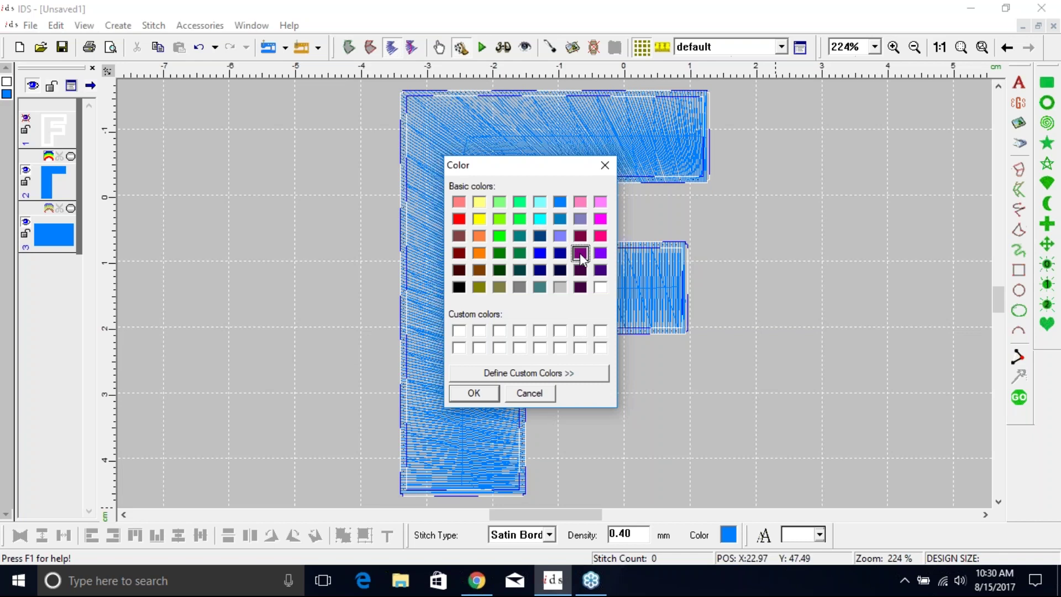
{"action": "left_click", "coordinate": [485, 393]}
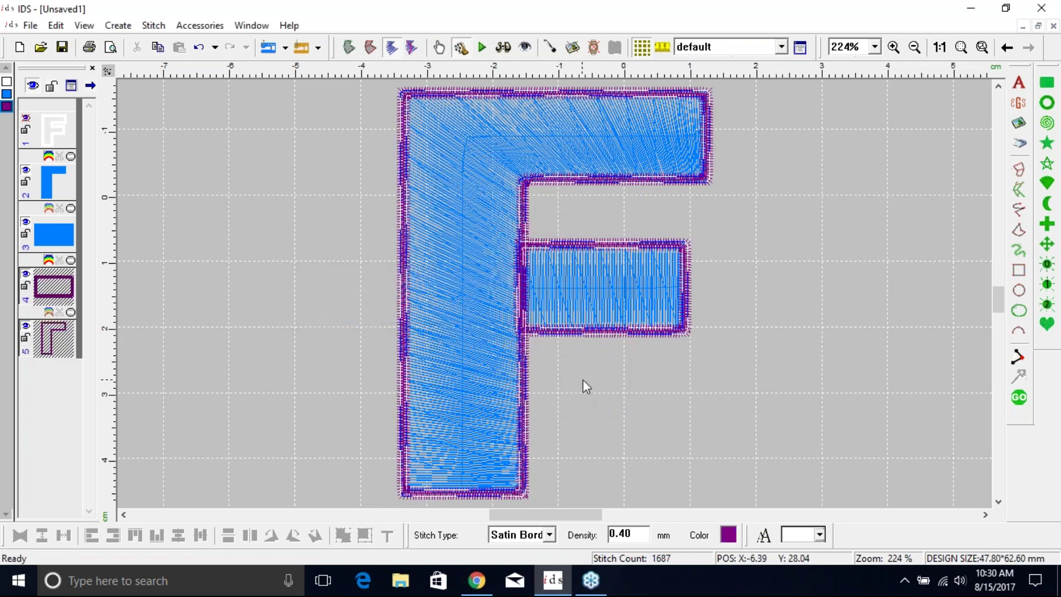
Step: Inspect the two purple borders individually, delete them both and show the white border again
{"action": "left_click", "coordinate": [58, 289]}
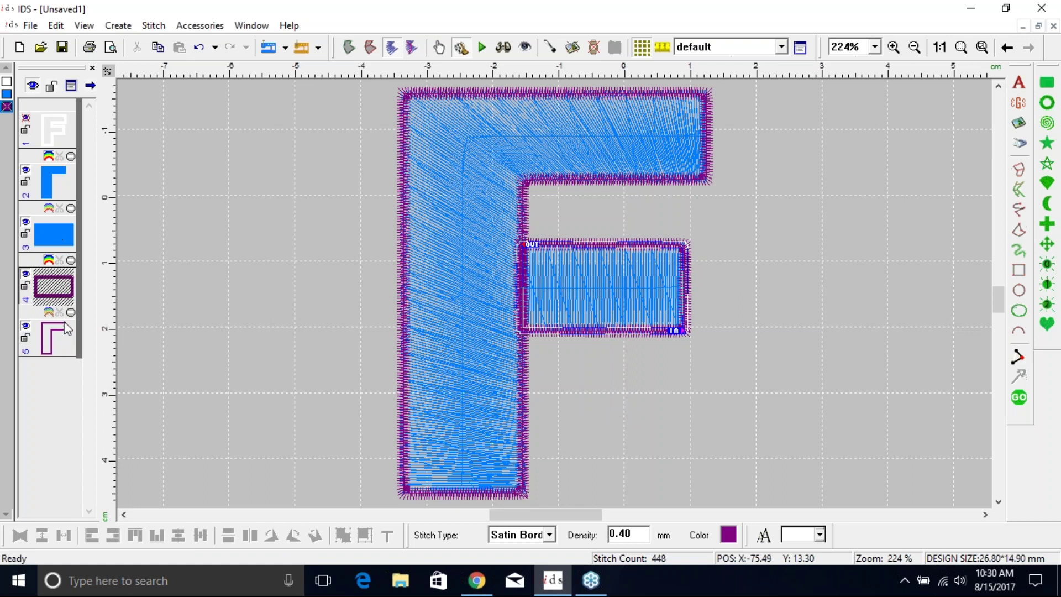
{"action": "left_click", "coordinate": [63, 342]}
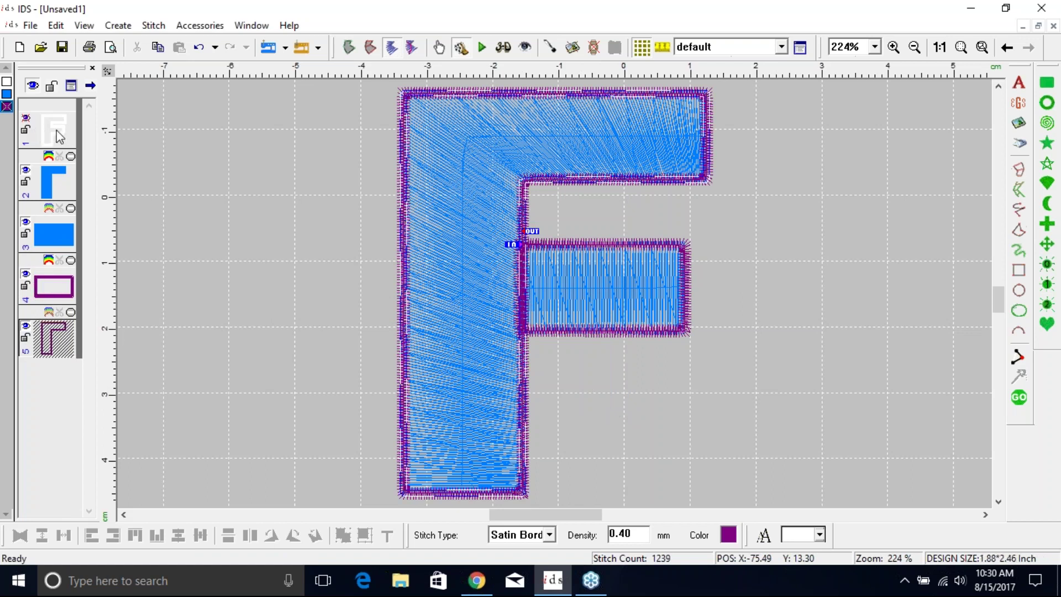
{"action": "left_click", "coordinate": [59, 301]}
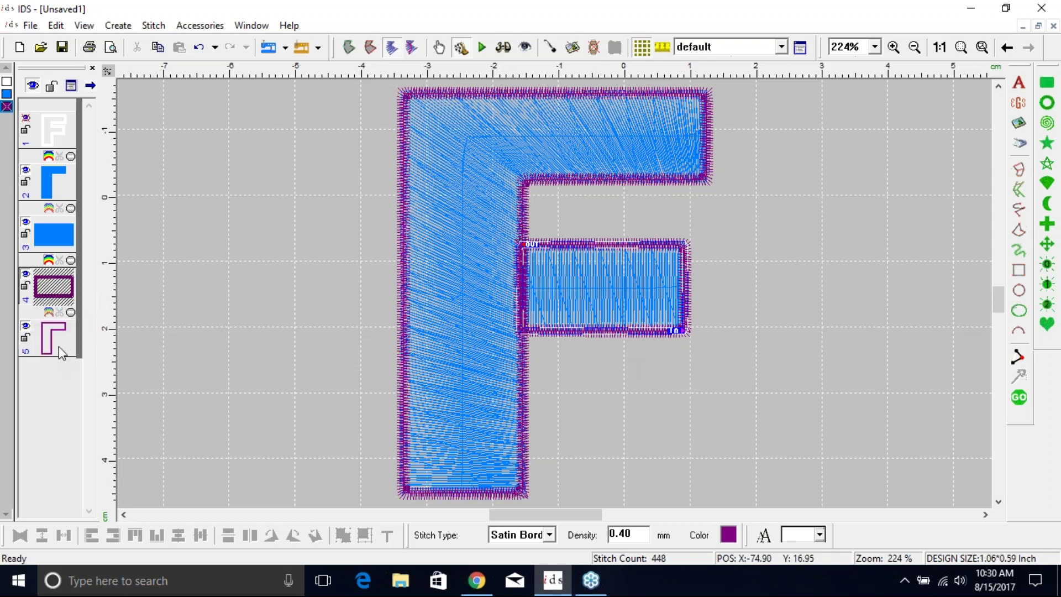
{"action": "key", "text": "Delete"}
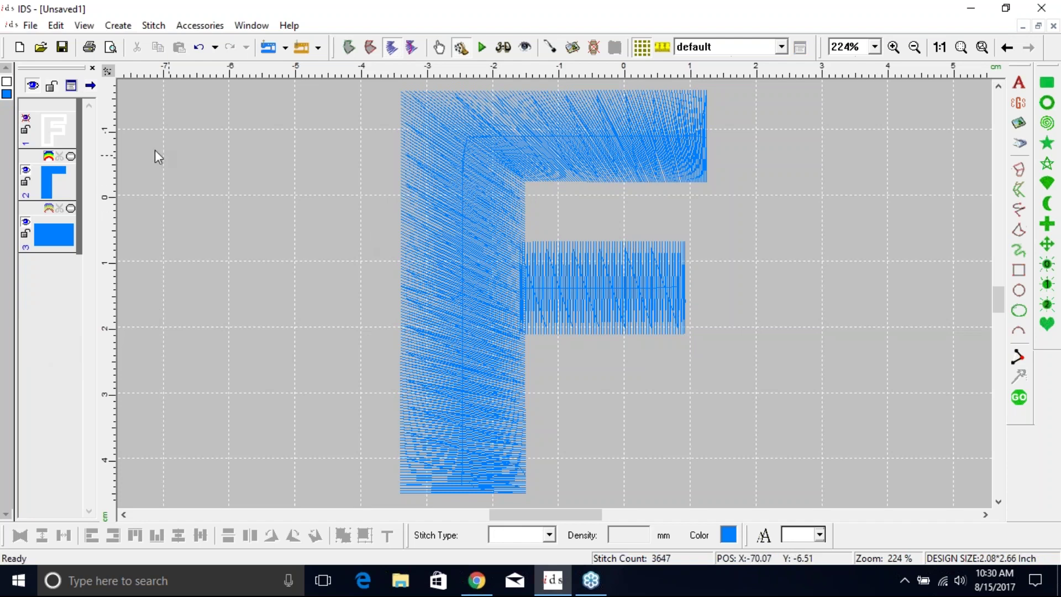
{"action": "left_click", "coordinate": [26, 118]}
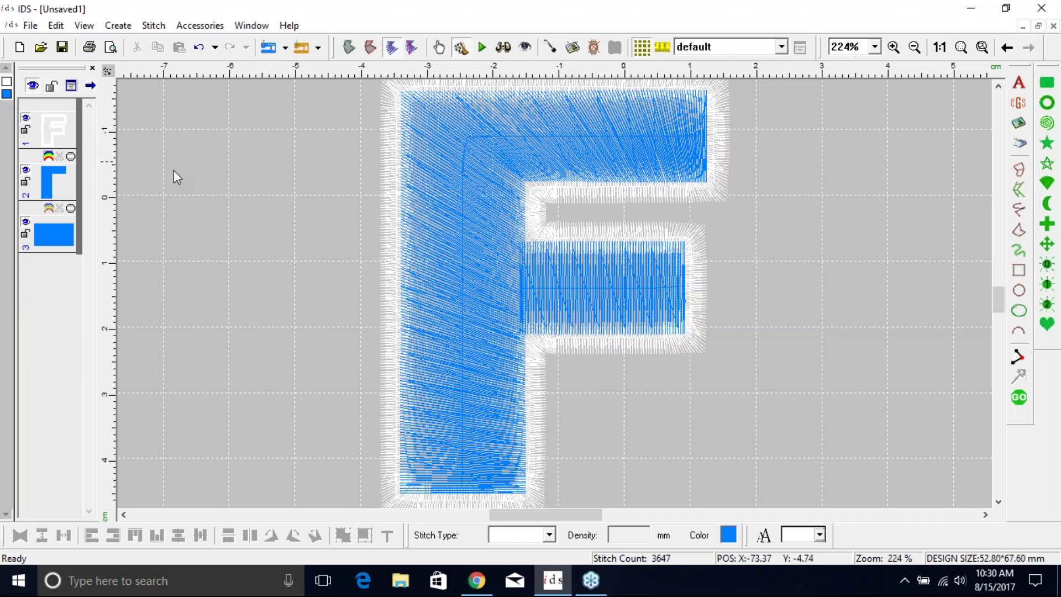
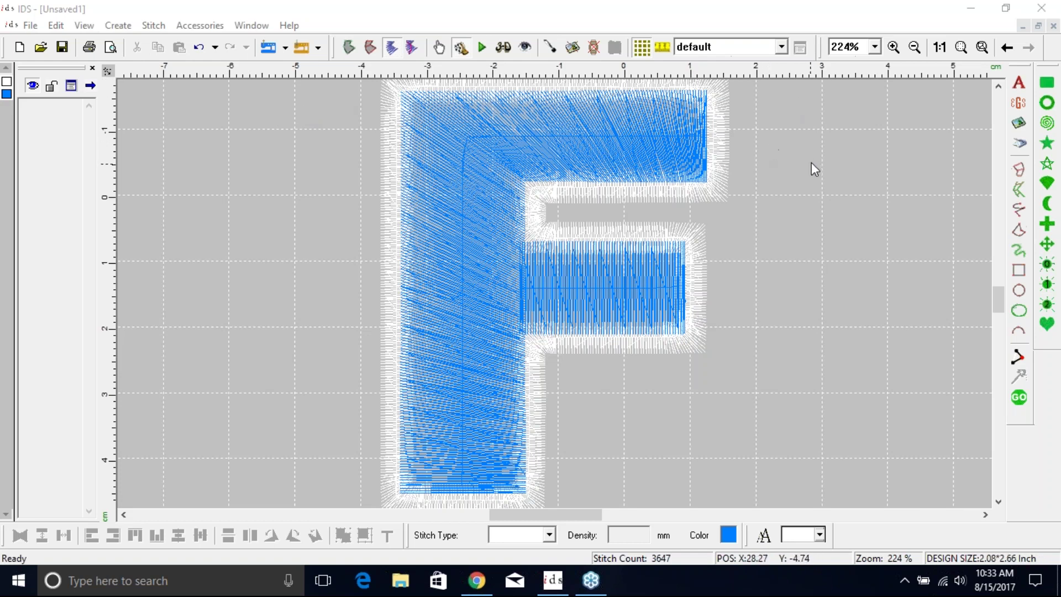
Step: Open name patch.ids from the Downloads folder into the current design
{"action": "left_click", "coordinate": [32, 26]}
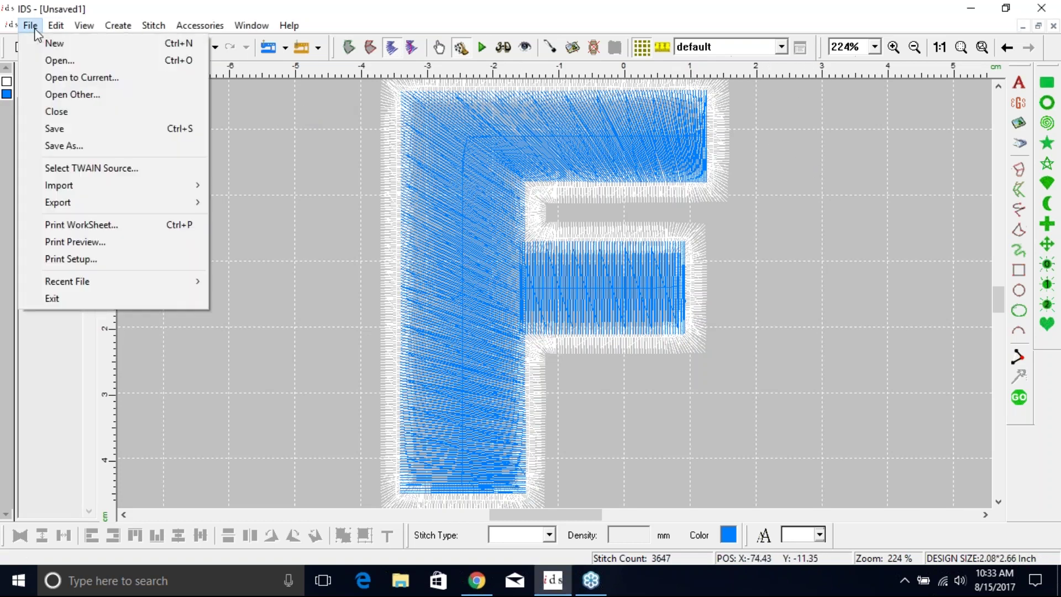
{"action": "left_click", "coordinate": [62, 77]}
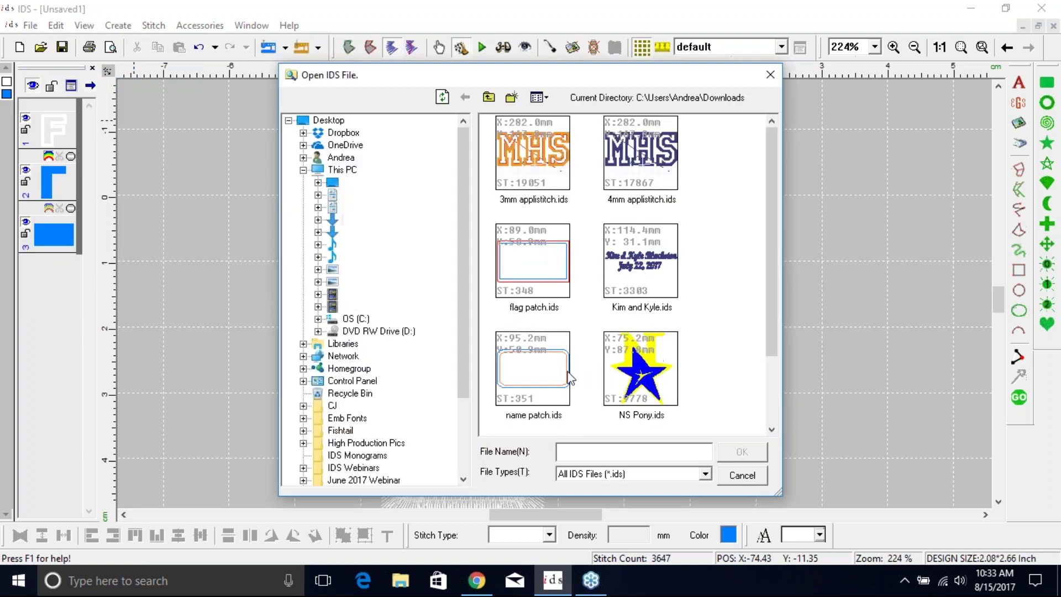
{"action": "left_click", "coordinate": [527, 369]}
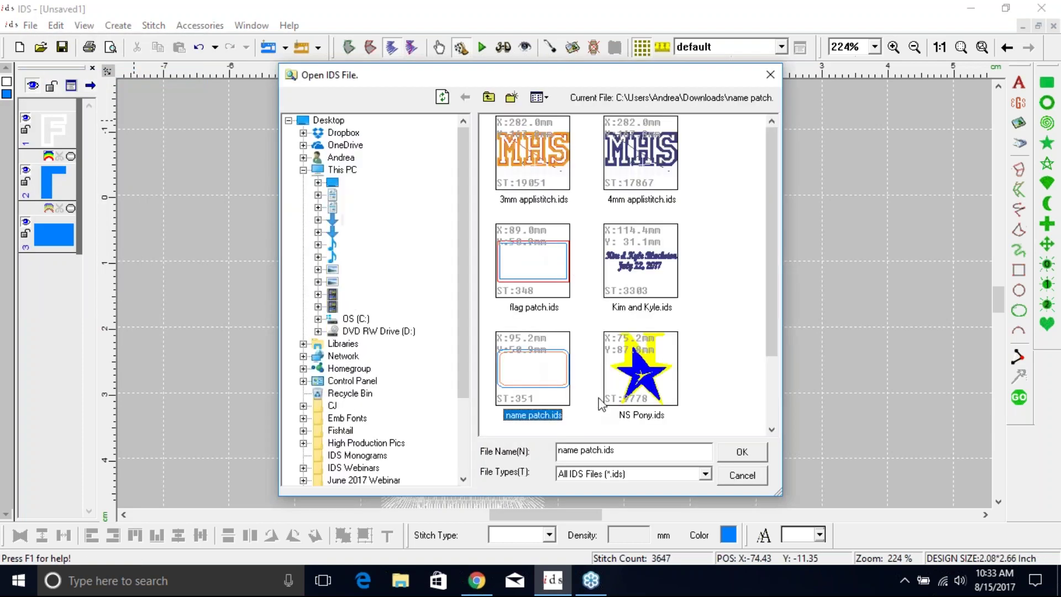
{"action": "left_click", "coordinate": [751, 455]}
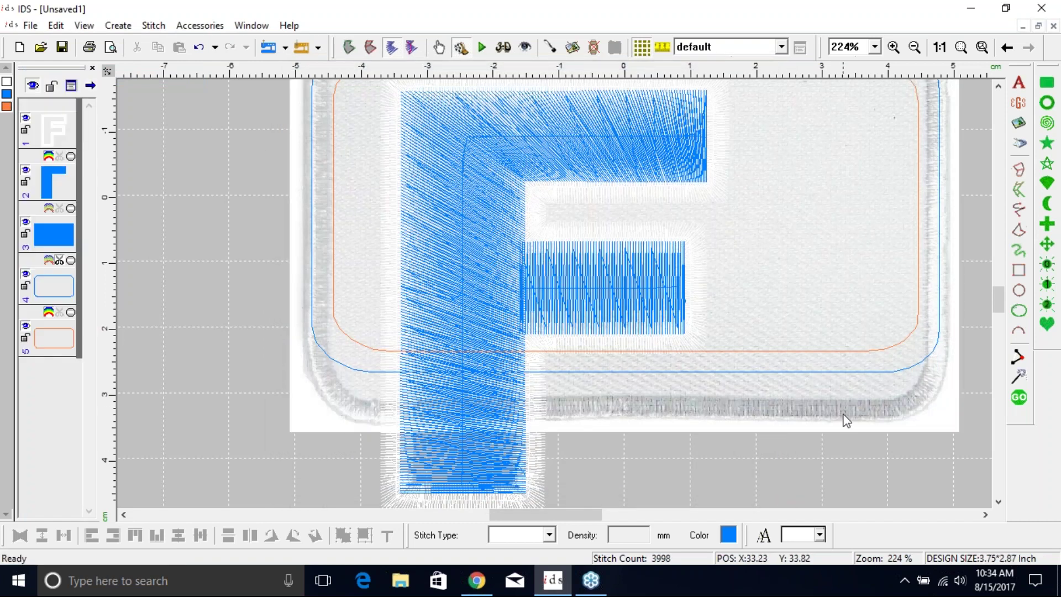
Step: Close the current design without saving its changes and create a new blank design
{"action": "left_click_drag", "start_coordinate": [841, 429], "coordinate": [778, 496]}
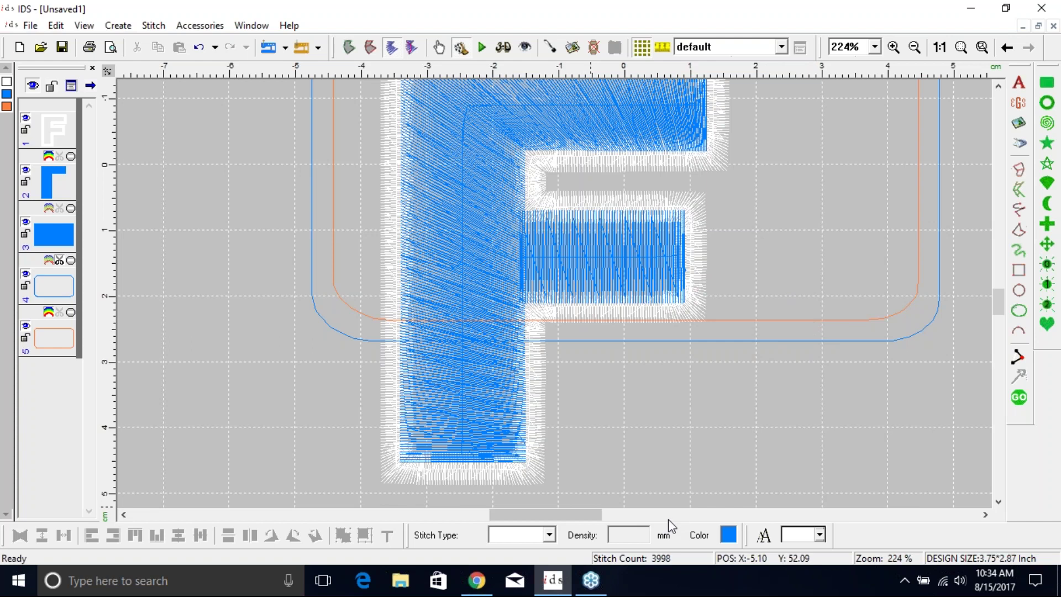
{"action": "left_click", "coordinate": [1041, 8]}
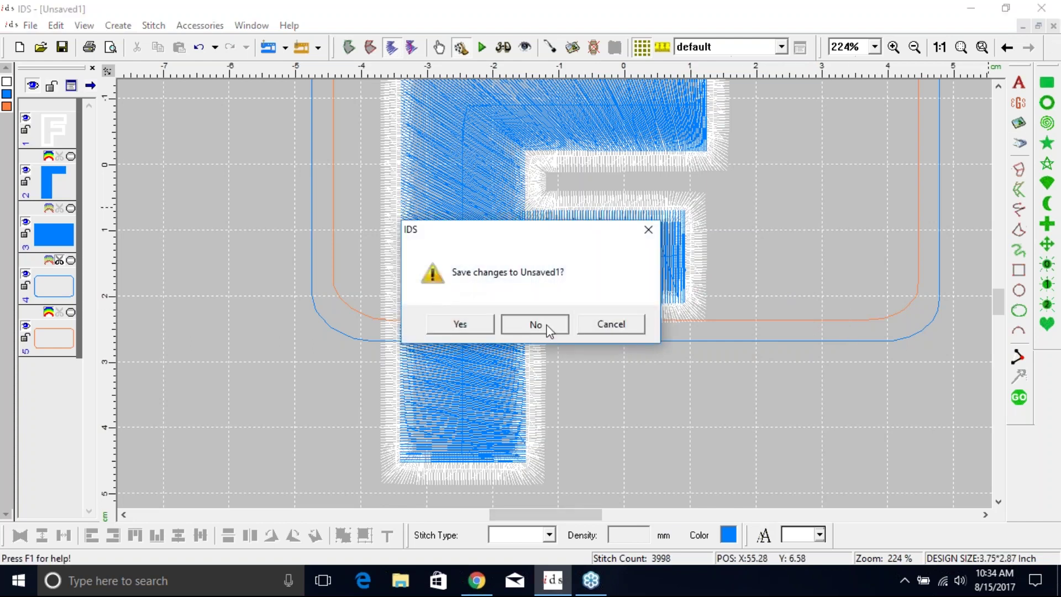
{"action": "left_click", "coordinate": [550, 325]}
{"action": "left_click", "coordinate": [9, 31]}
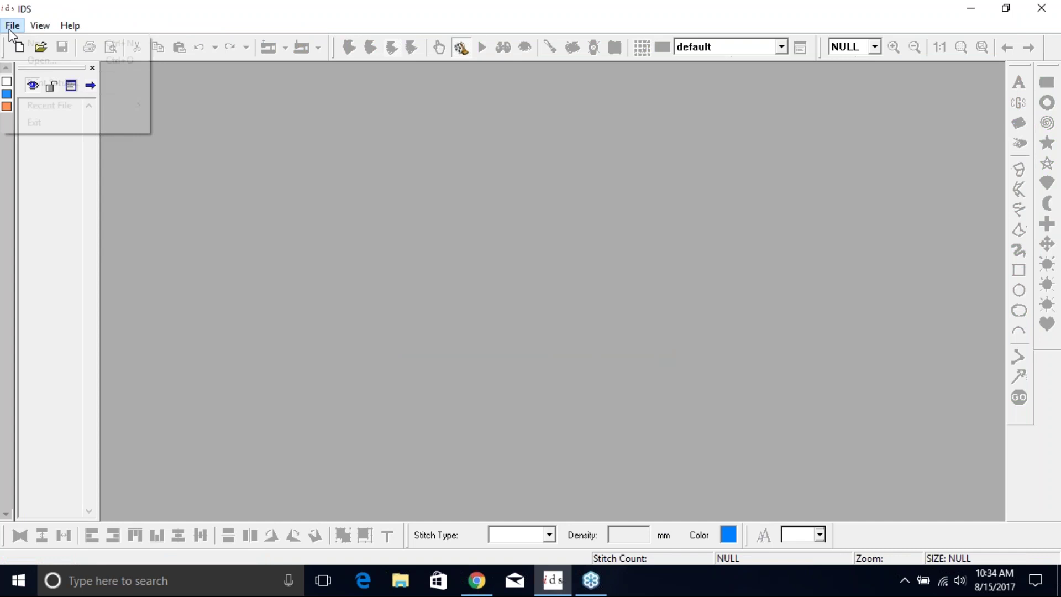
{"action": "left_click", "coordinate": [15, 43]}
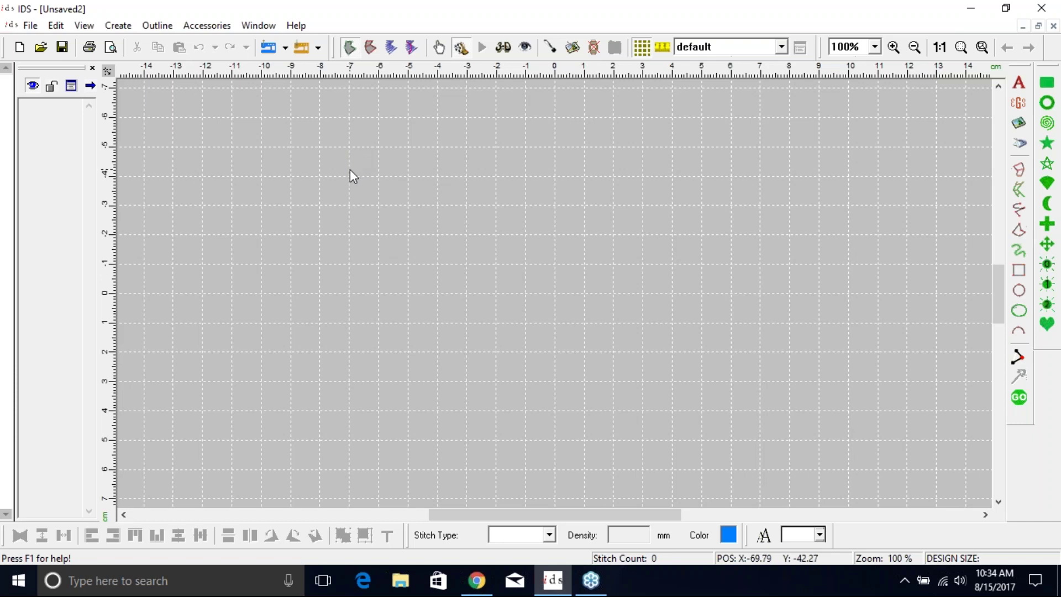
Step: Show the Building Block Bar and look through its Borders and Banners categories
{"action": "left_click", "coordinate": [83, 26]}
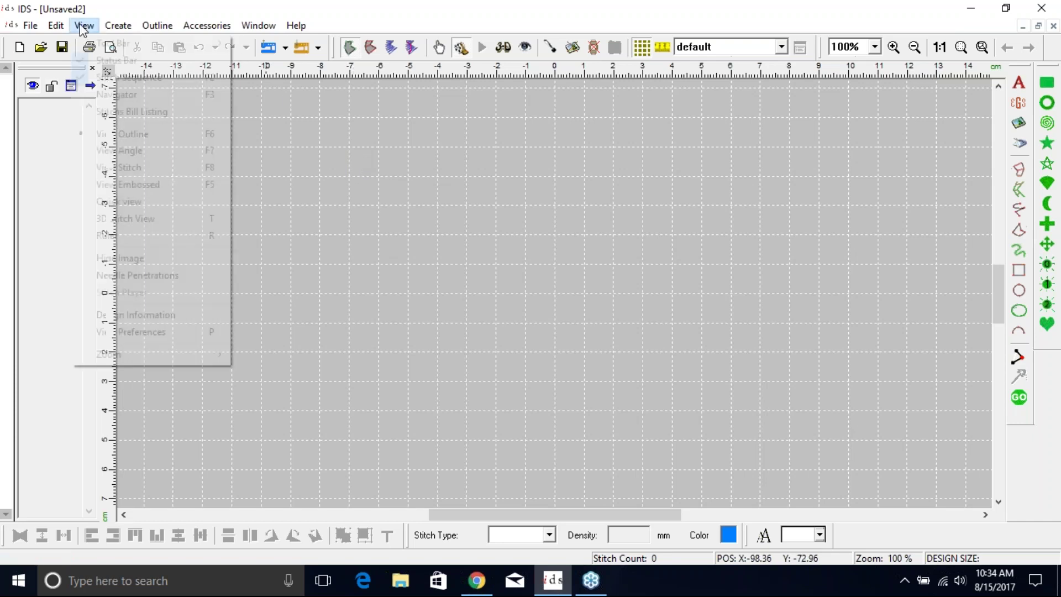
{"action": "mouse_move", "coordinate": [88, 42]}
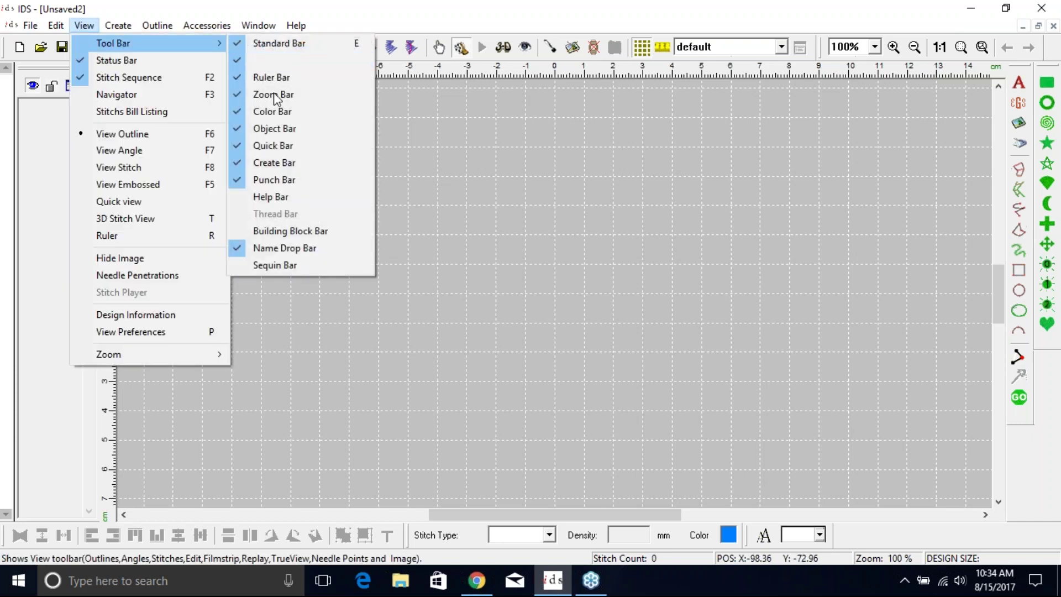
{"action": "left_click", "coordinate": [300, 234]}
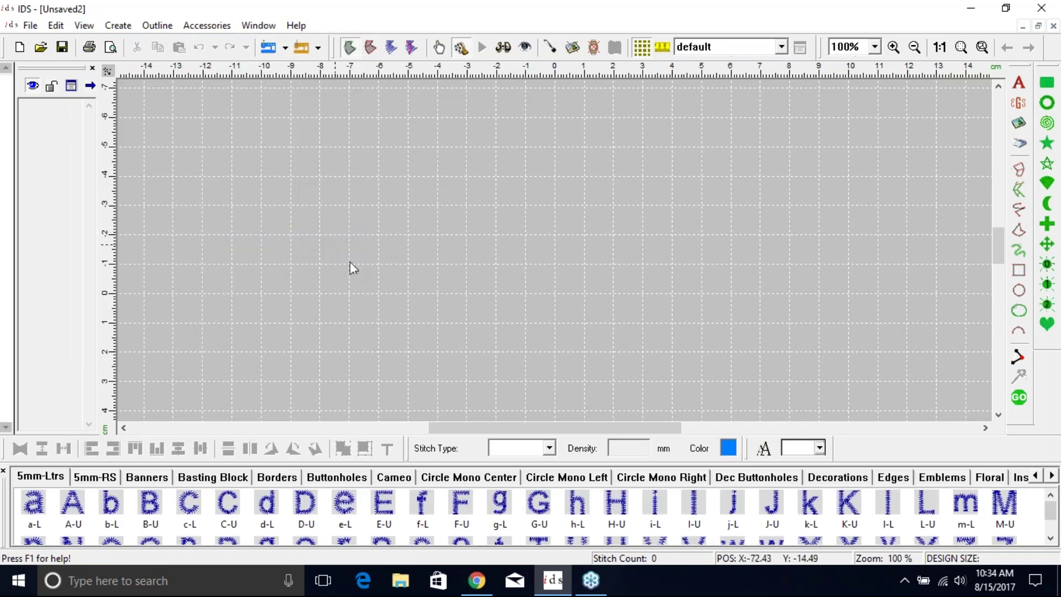
{"action": "left_click", "coordinate": [287, 484]}
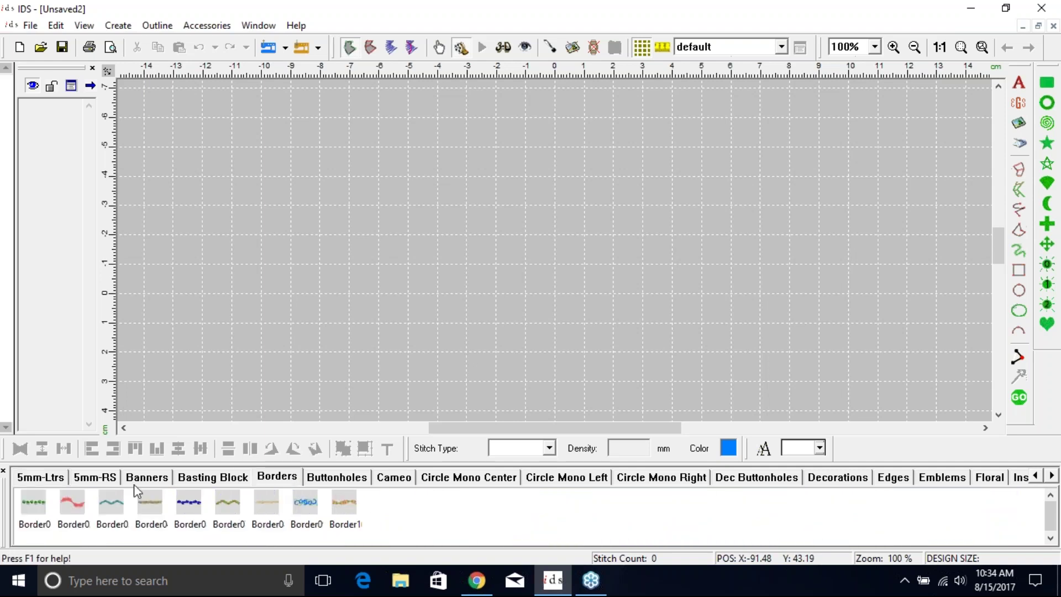
{"action": "left_click", "coordinate": [145, 476]}
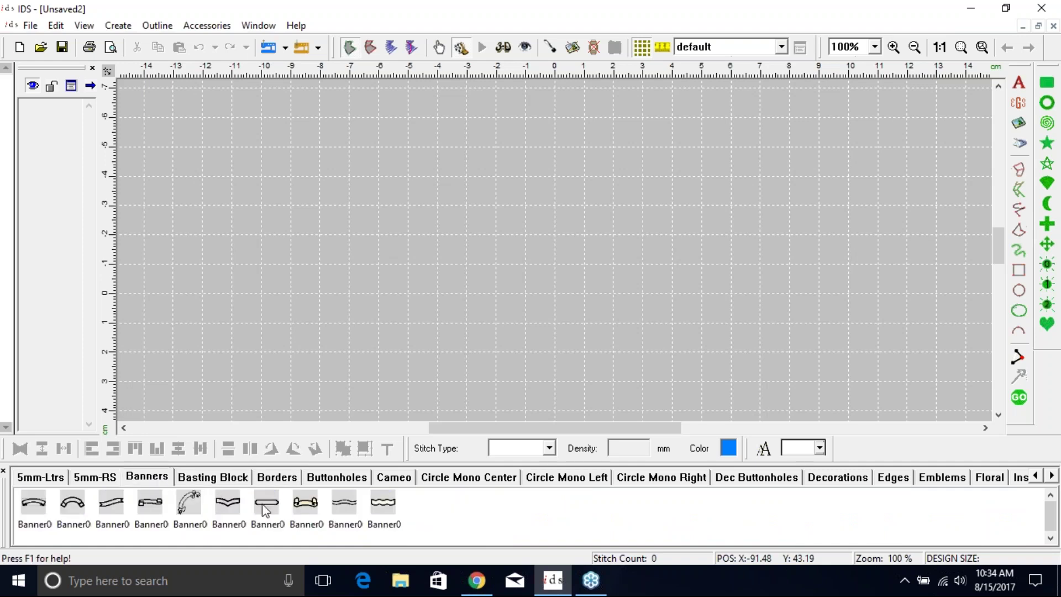
Step: Place the arched E-6A emblem from Emblems on the canvas with its stitches generated, and delete it
{"action": "left_click", "coordinate": [941, 479]}
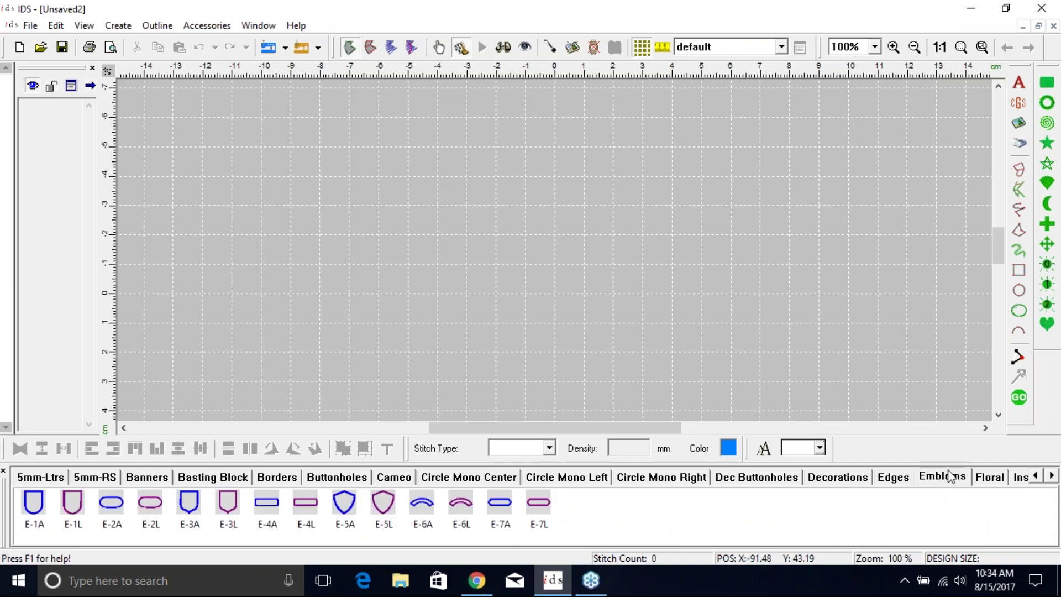
{"action": "left_click", "coordinate": [424, 511]}
{"action": "left_click", "coordinate": [422, 510]}
{"action": "left_click_drag", "start_coordinate": [423, 510], "coordinate": [471, 304]}
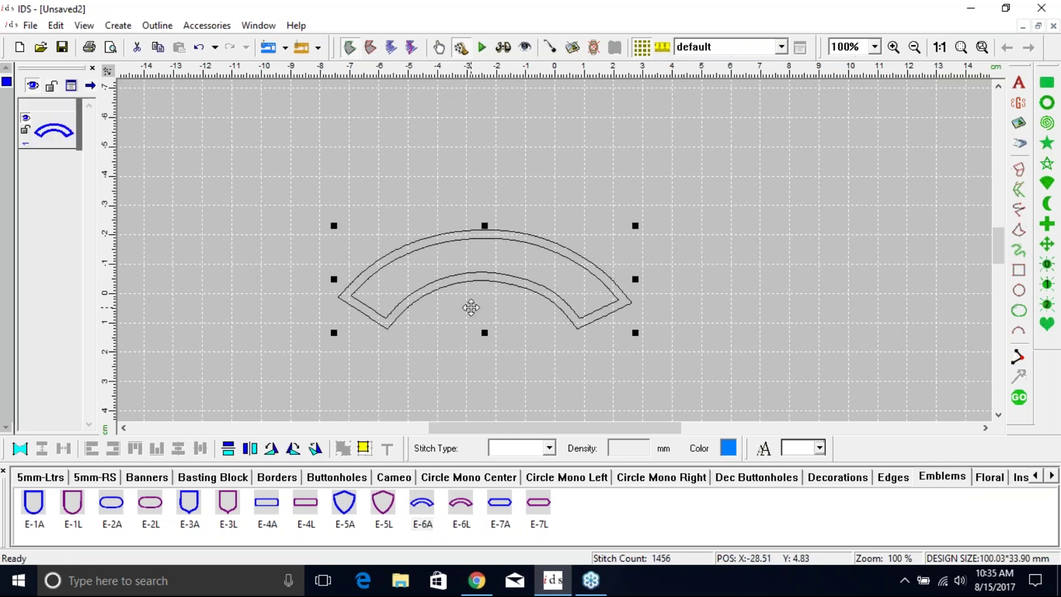
{"action": "left_click", "coordinate": [1028, 404]}
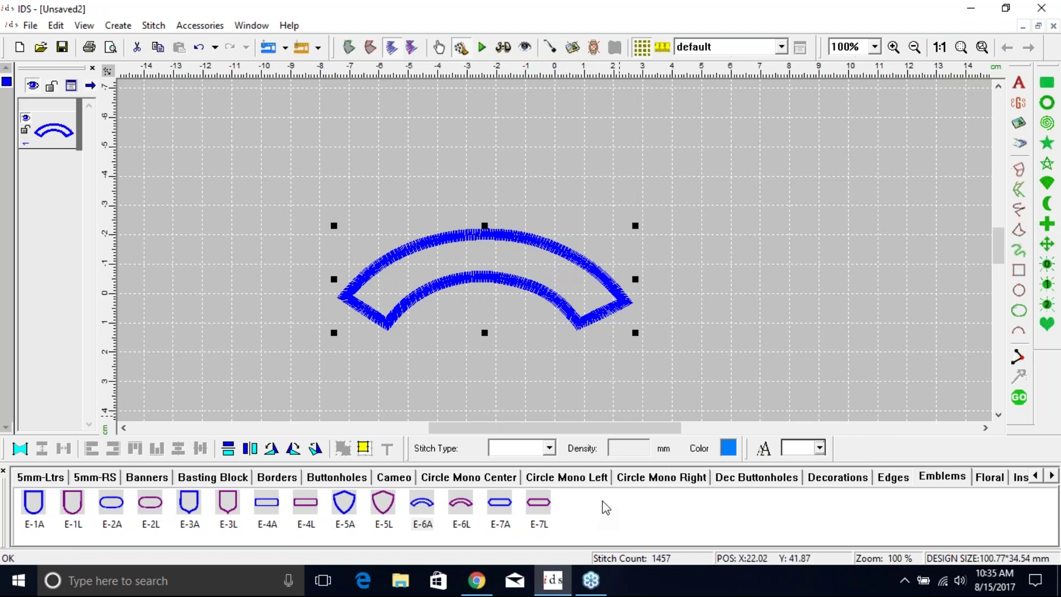
{"action": "key", "text": "Delete"}
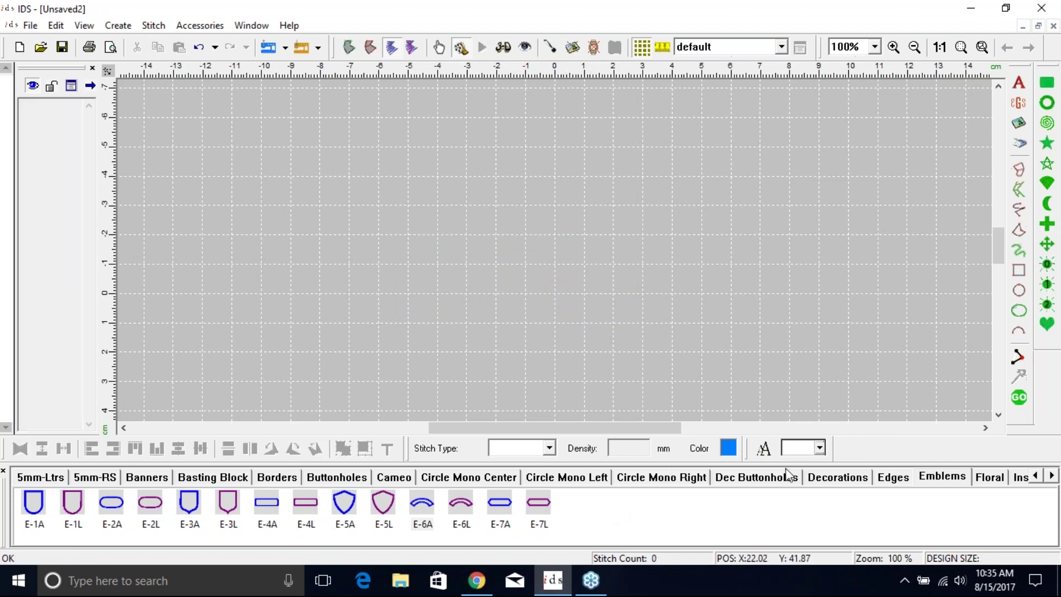
Step: Place a first Edge05 scallop from Edges on the canvas, starting at about X -70 mm
{"action": "left_click", "coordinate": [893, 478]}
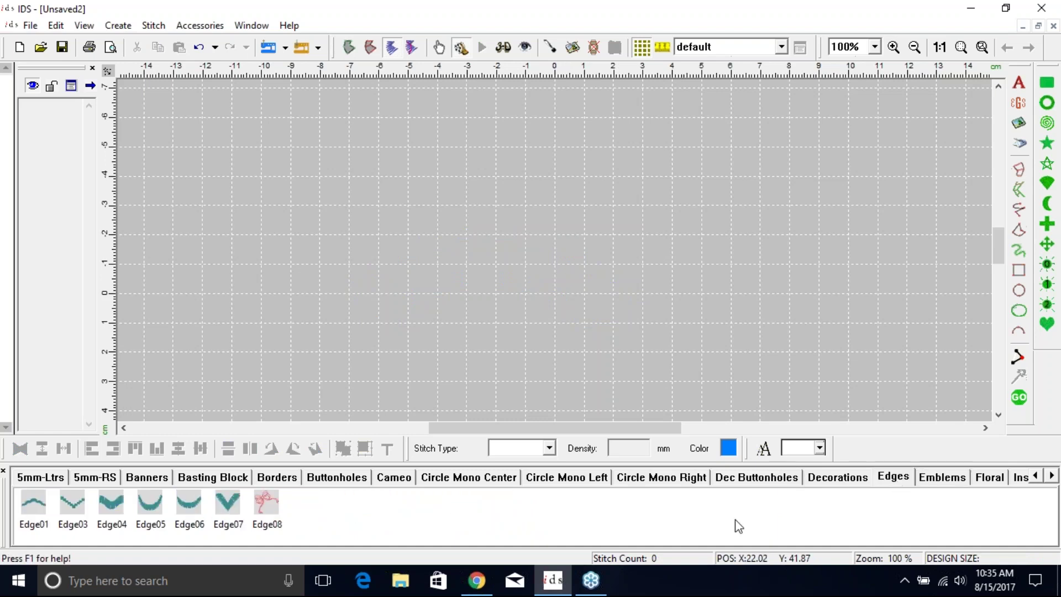
{"action": "left_click", "coordinate": [150, 506]}
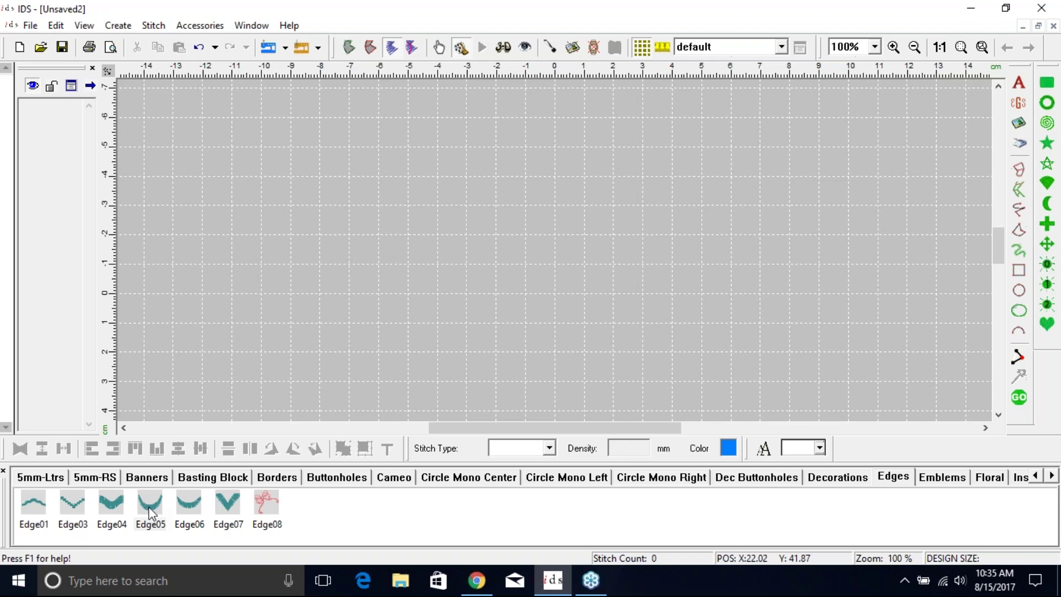
{"action": "left_click", "coordinate": [150, 511]}
{"action": "double_click", "coordinate": [151, 505]}
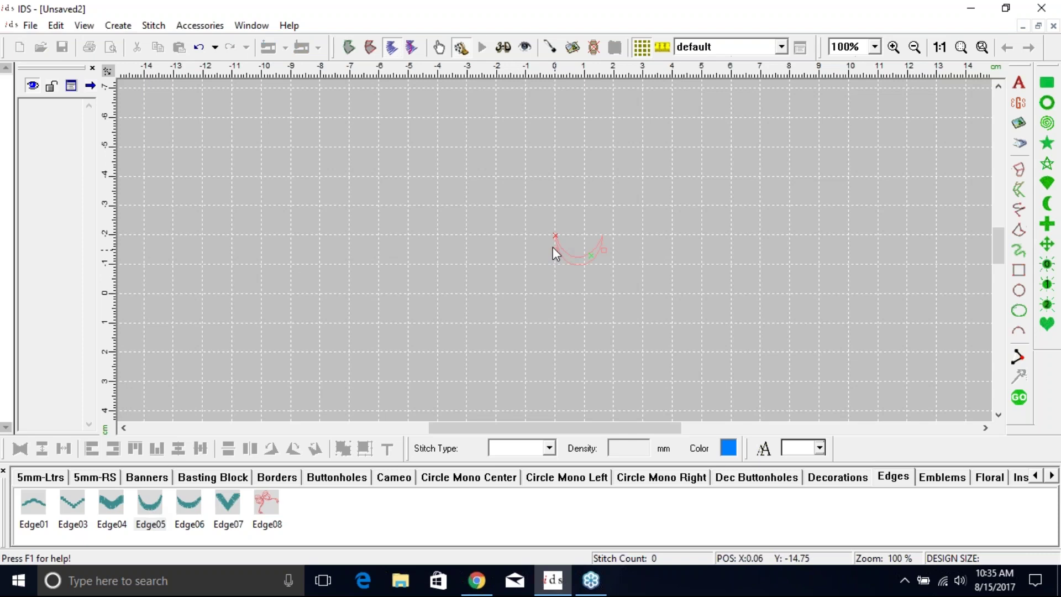
{"action": "left_click", "coordinate": [412, 256]}
{"action": "left_click_drag", "start_coordinate": [401, 258], "coordinate": [323, 260]}
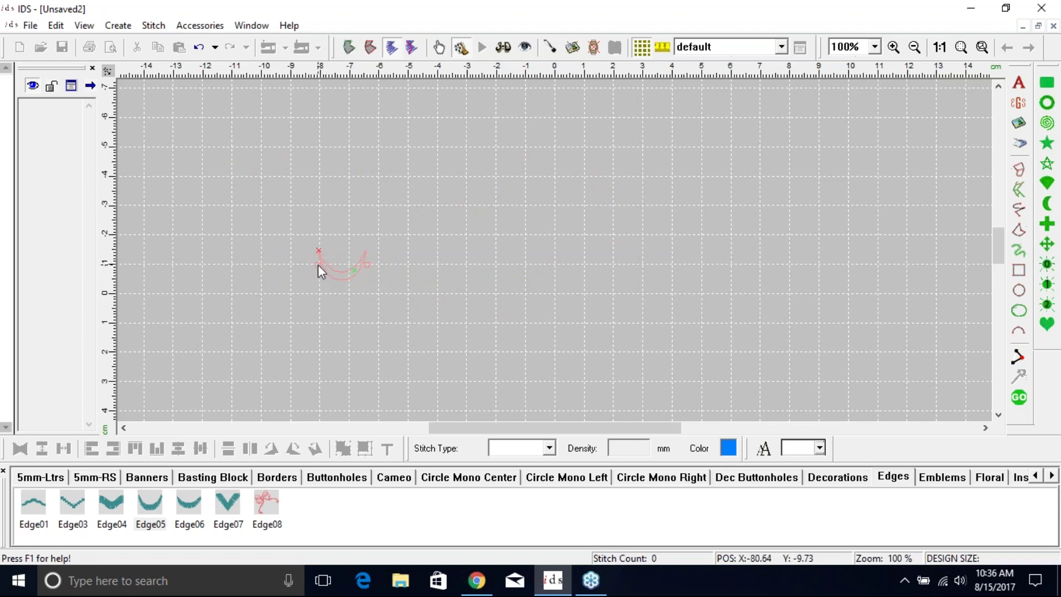
{"action": "left_click_drag", "start_coordinate": [318, 264], "coordinate": [320, 262]}
{"action": "left_click_drag", "start_coordinate": [320, 263], "coordinate": [360, 277]}
{"action": "mouse_move", "coordinate": [359, 277]}
{"action": "left_mouse_down"}
{"action": "mouse_move", "coordinate": [315, 263]}
{"action": "mouse_move", "coordinate": [362, 288]}
{"action": "mouse_move", "coordinate": [349, 263]}
{"action": "left_mouse_up"}
{"action": "left_click", "coordinate": [349, 262]}
Step: Try the flipped orientations of the next Edge05 scallop and add pieces end to end for a horizontal row of seven
{"action": "right_click", "coordinate": [420, 258]}
{"action": "right_click", "coordinate": [419, 267]}
{"action": "right_click", "coordinate": [419, 265]}
{"action": "left_click", "coordinate": [401, 263]}
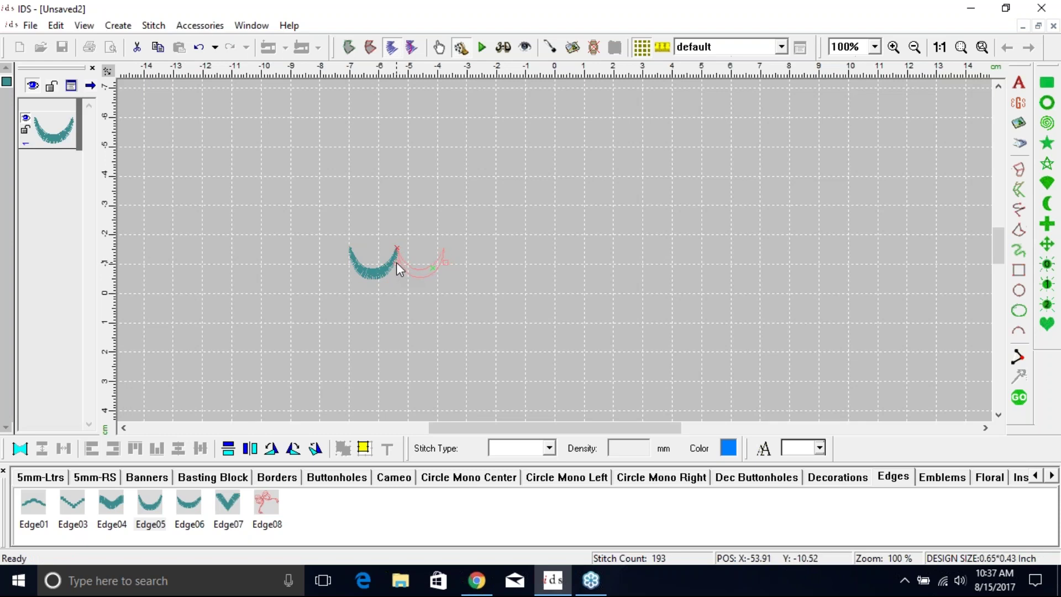
{"action": "left_click", "coordinate": [445, 263]}
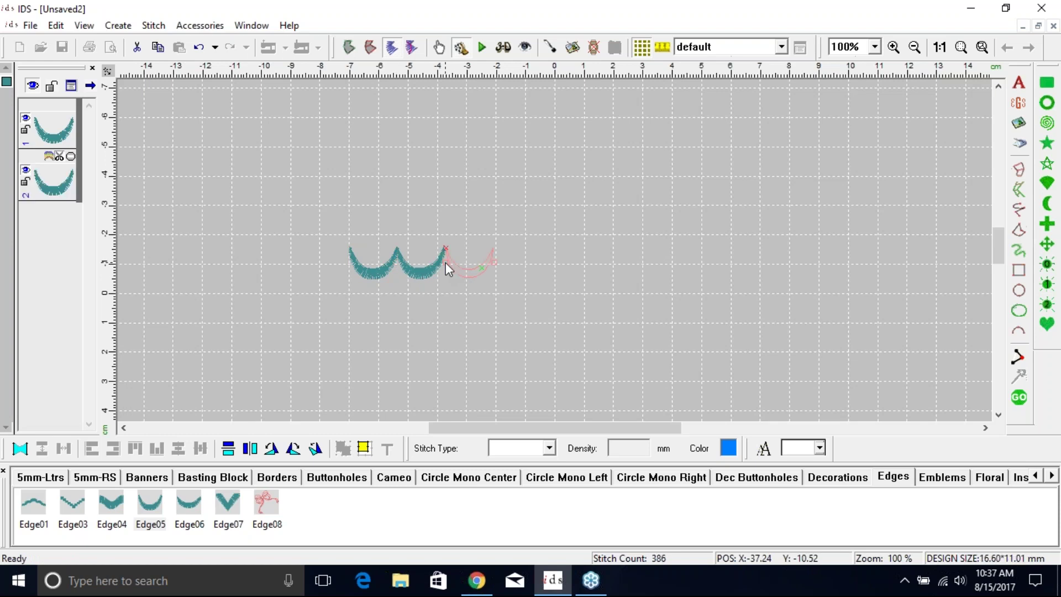
{"action": "left_click", "coordinate": [494, 263]}
{"action": "left_click", "coordinate": [542, 263]}
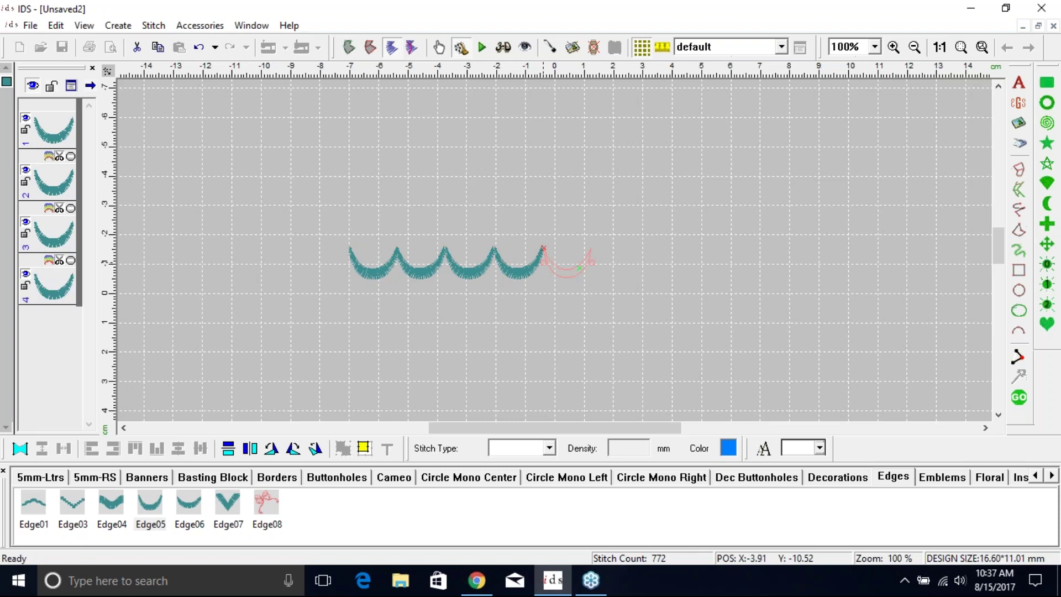
{"action": "left_click", "coordinate": [592, 262]}
{"action": "left_click", "coordinate": [641, 263]}
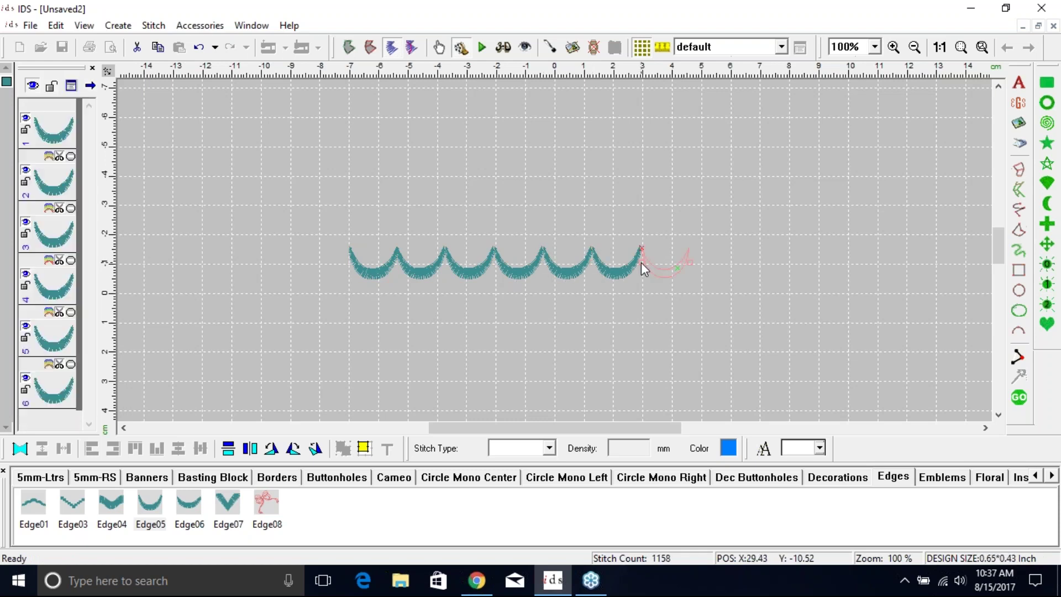
{"action": "left_click", "coordinate": [690, 263]}
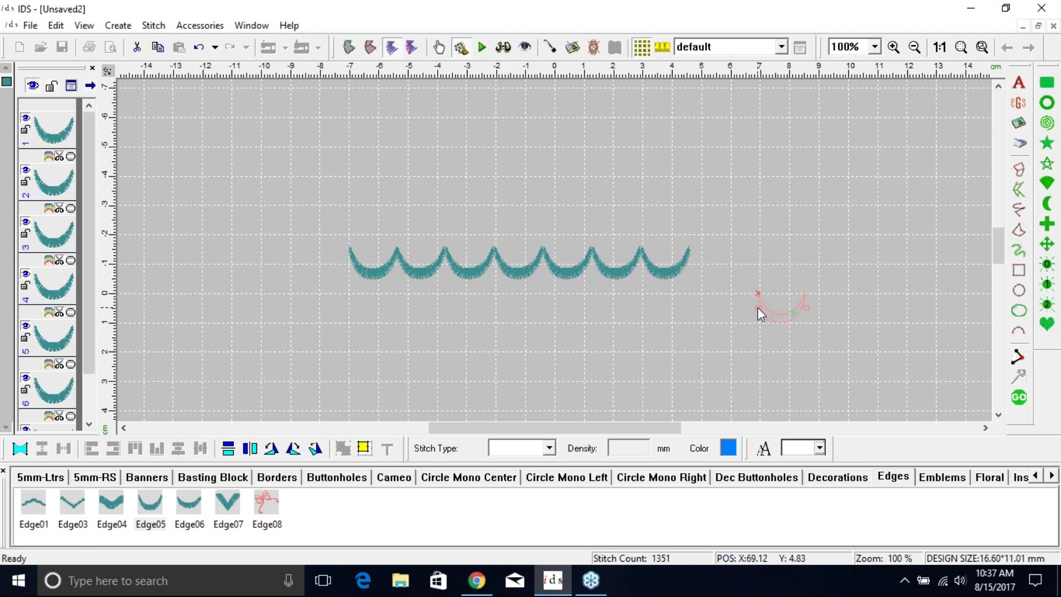
{"action": "key", "text": "Escape"}
{"action": "left_click", "coordinate": [530, 357]}
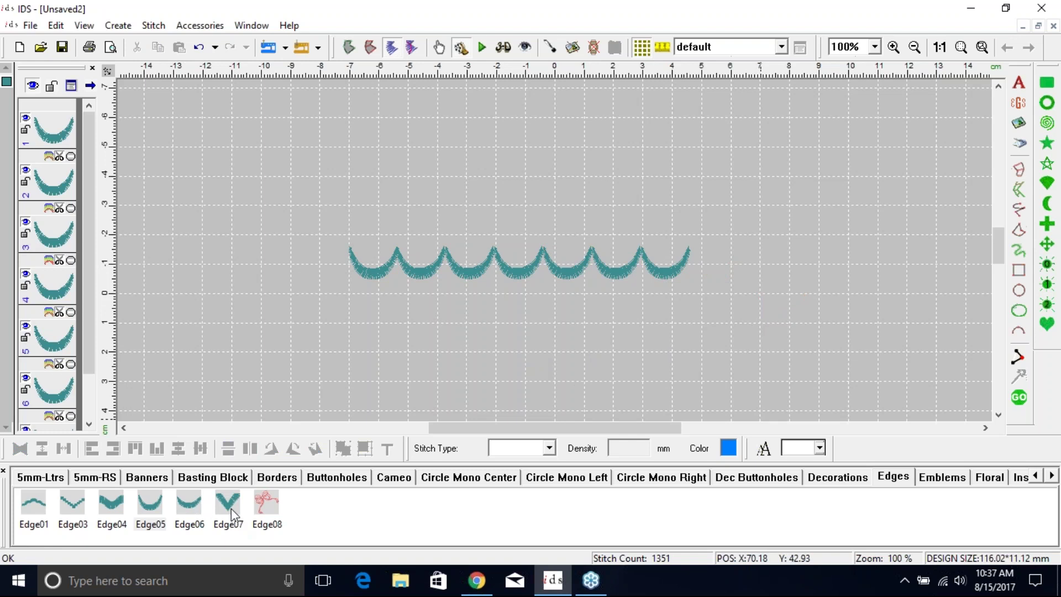
Step: Place six Edge06 pieces, alternately flipped into a wave, above the scallop row, and delete both rows
{"action": "left_click", "coordinate": [185, 514]}
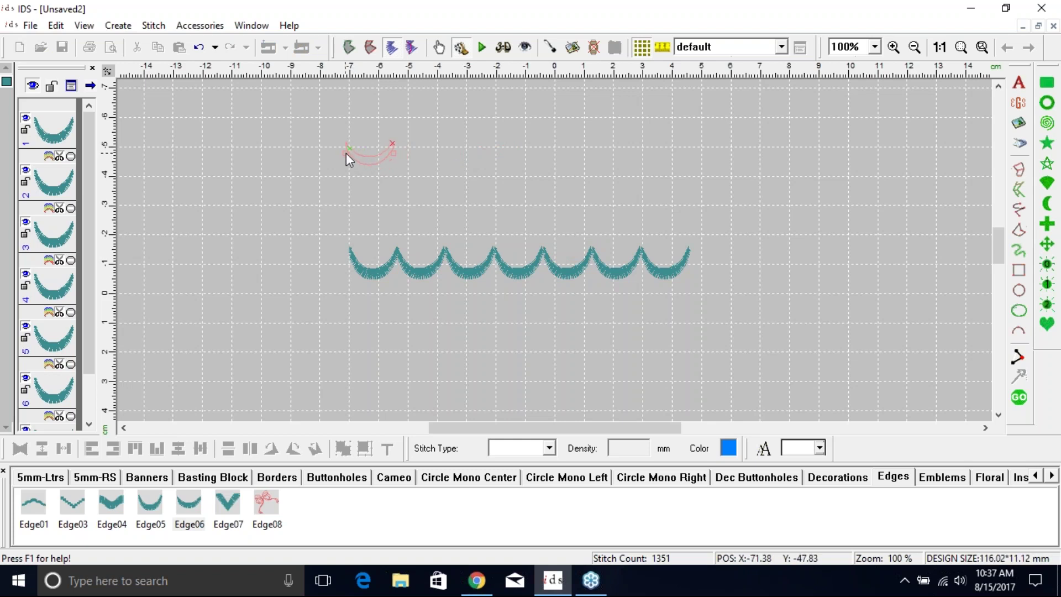
{"action": "left_click", "coordinate": [348, 153]}
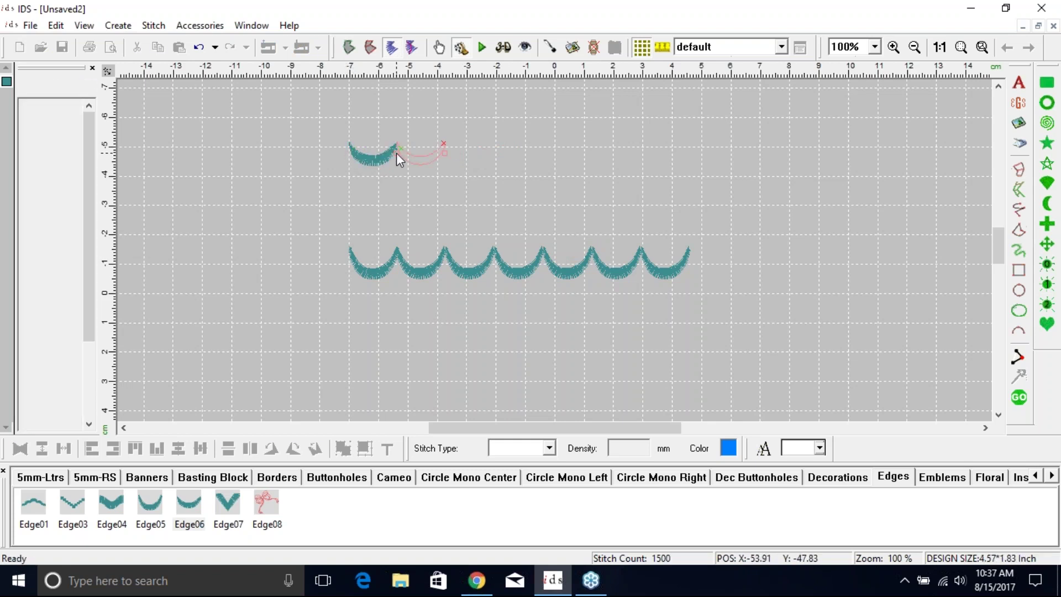
{"action": "right_click", "coordinate": [445, 153]}
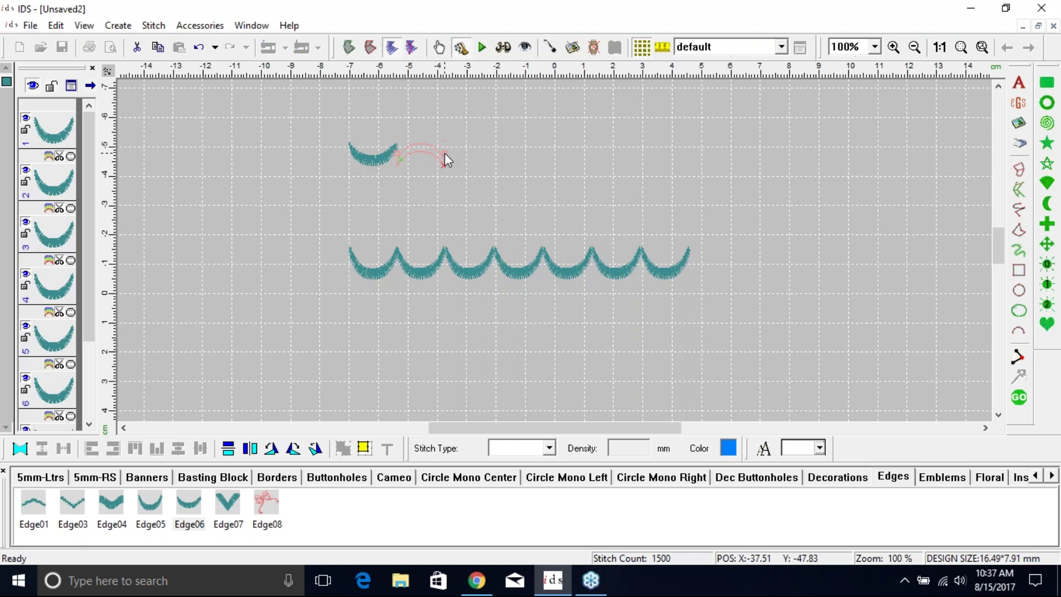
{"action": "left_click", "coordinate": [444, 154]}
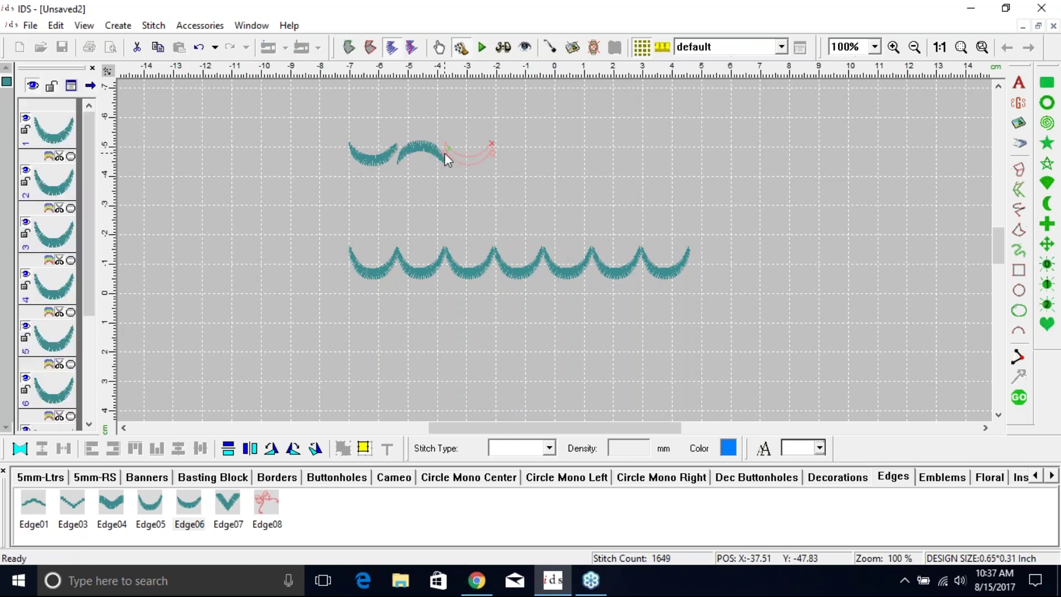
{"action": "left_click", "coordinate": [495, 160]}
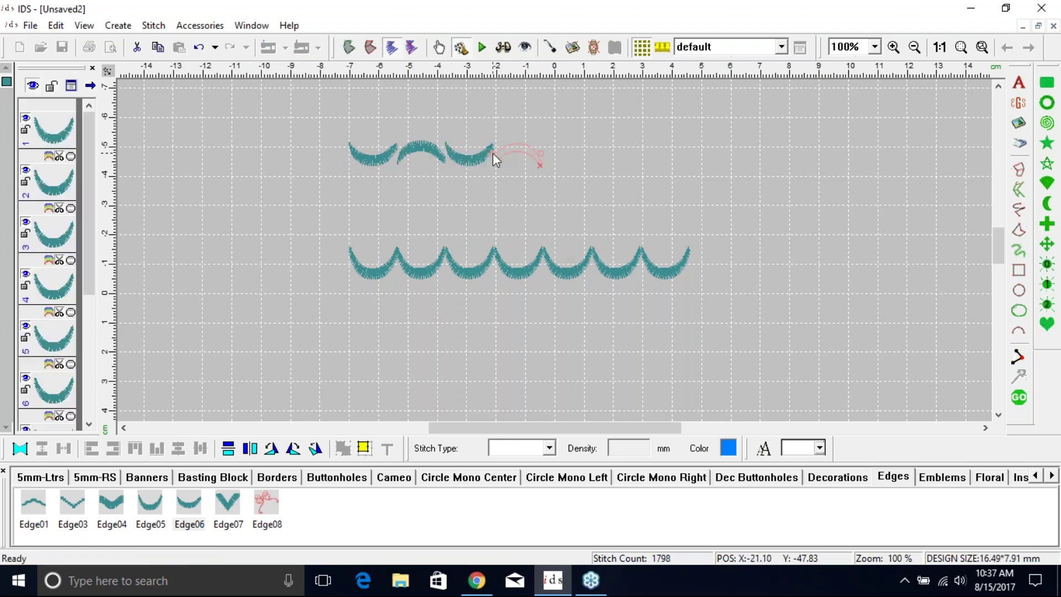
{"action": "left_click", "coordinate": [541, 159]}
{"action": "left_click", "coordinate": [589, 154]}
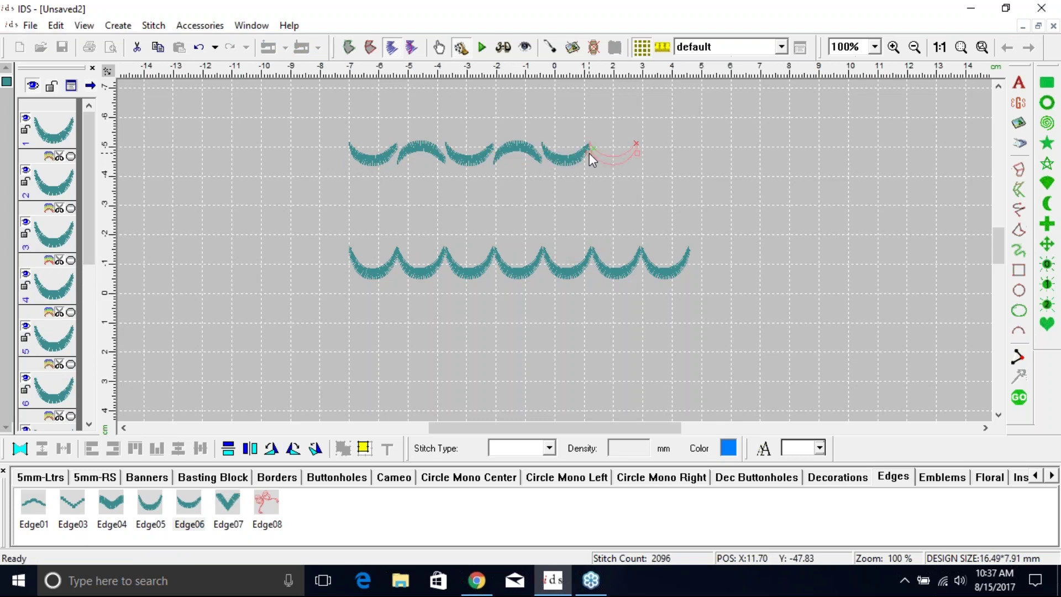
{"action": "left_click", "coordinate": [637, 153]}
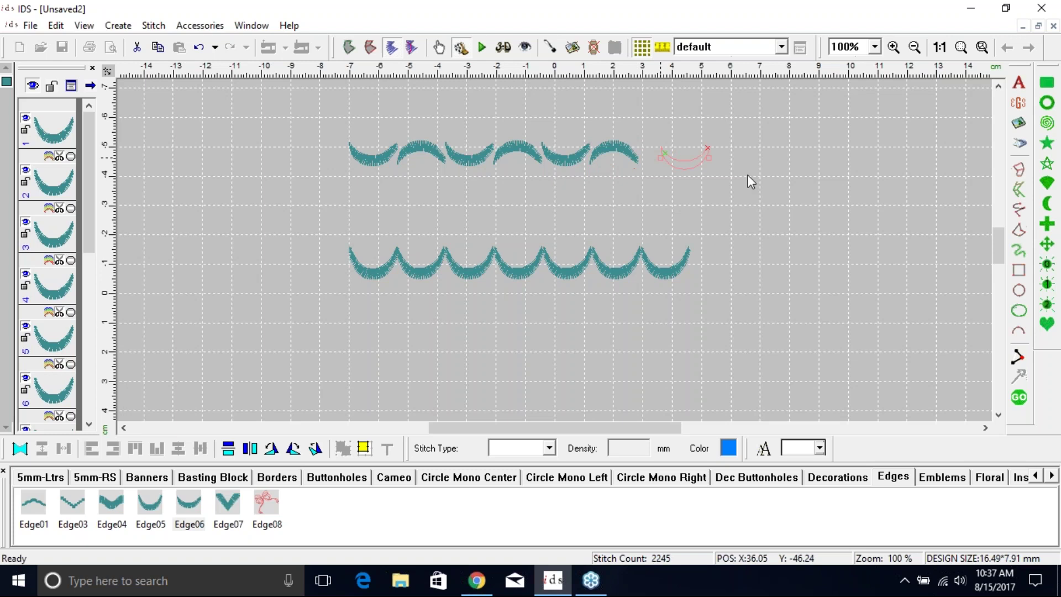
{"action": "key", "text": "Escape"}
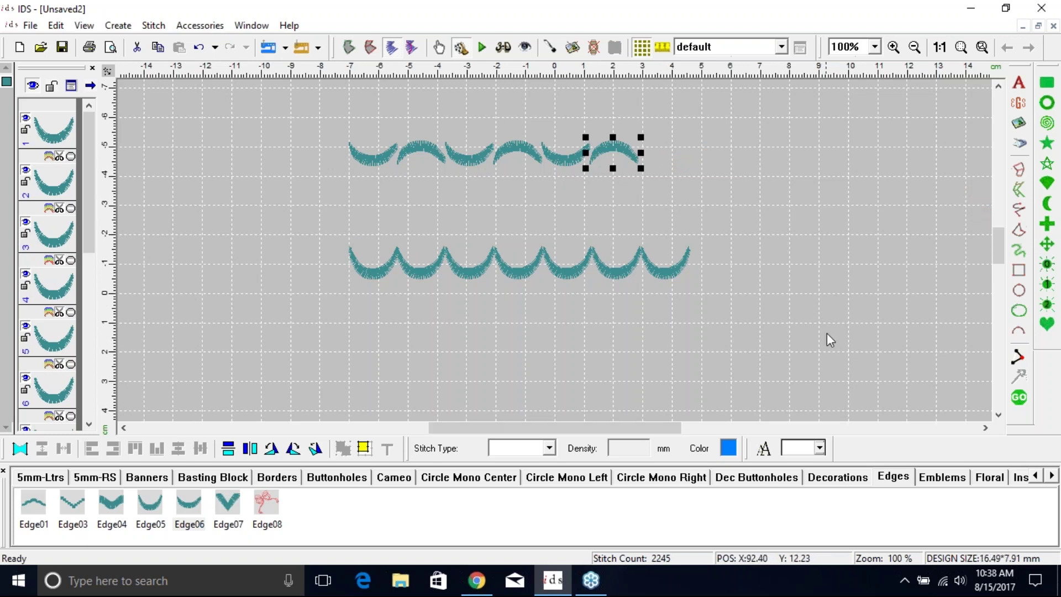
{"action": "left_click_drag", "start_coordinate": [850, 362], "coordinate": [241, 107]}
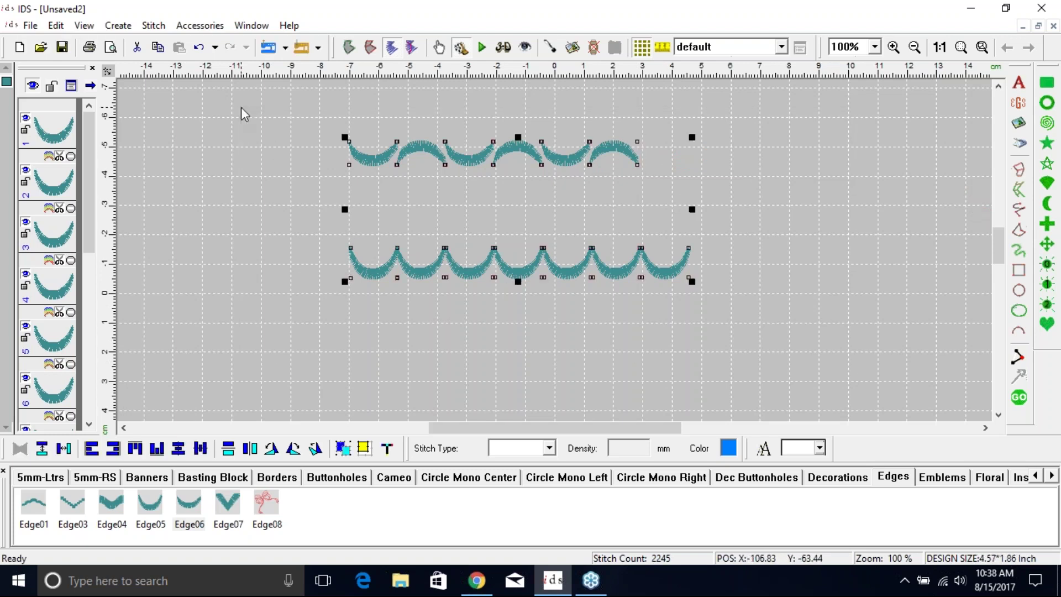
{"action": "key", "text": "Delete"}
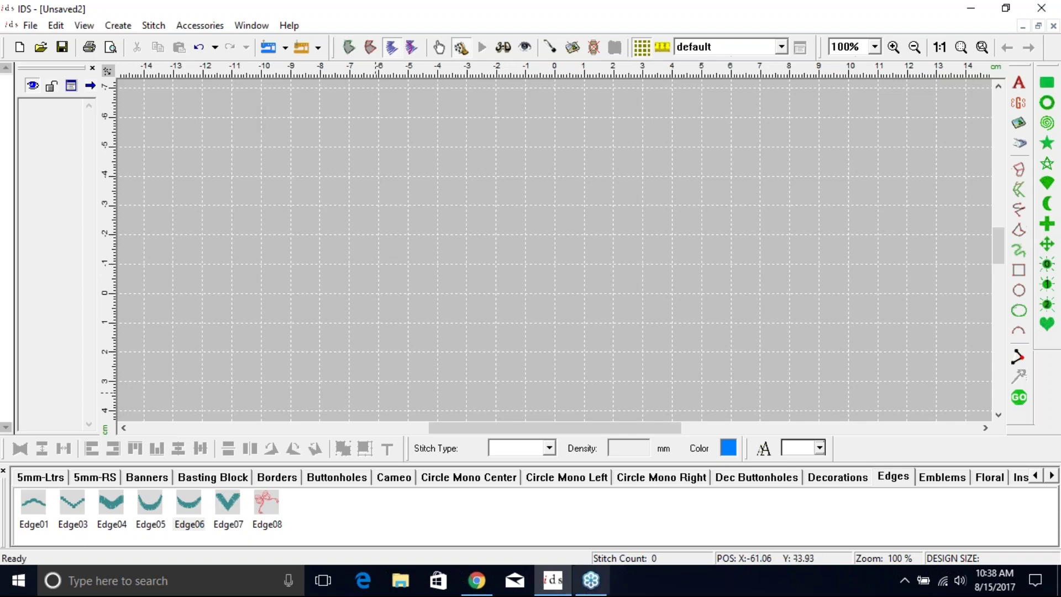
Step: Look through the Decorations, Dec Buttonholes and Circle Mono Right building blocks and the remaining categories up to Seasonal
{"action": "left_click", "coordinate": [834, 479]}
{"action": "left_click", "coordinate": [757, 478]}
{"action": "left_click", "coordinate": [665, 478]}
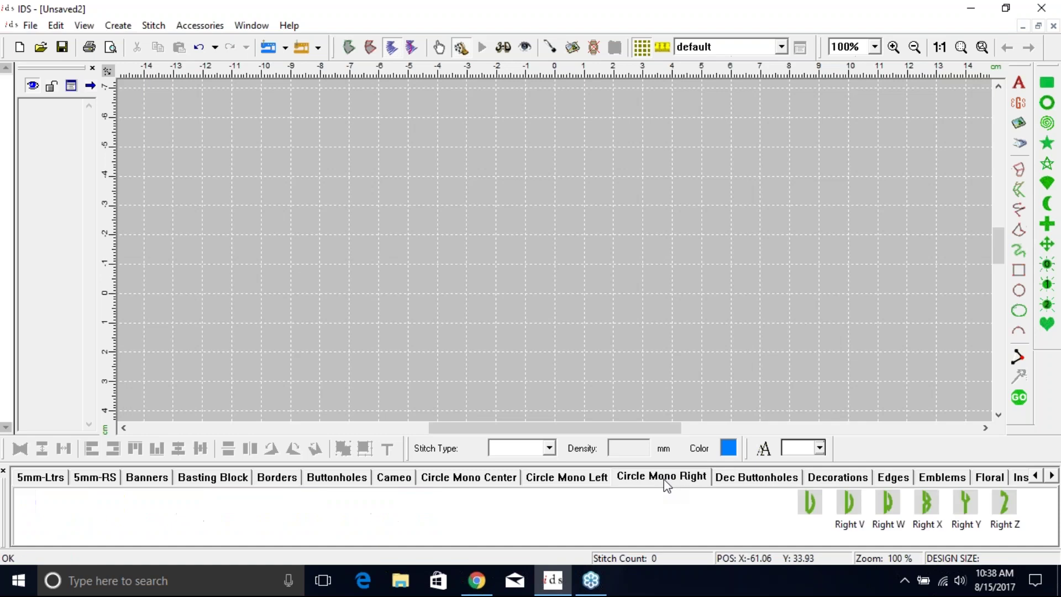
{"action": "left_click", "coordinate": [1051, 476]}
{"action": "left_click", "coordinate": [1052, 476]}
{"action": "left_click", "coordinate": [1051, 476]}
{"action": "left_click", "coordinate": [1052, 477]}
{"action": "left_click", "coordinate": [1052, 477]}
{"action": "left_click", "coordinate": [1052, 476]}
{"action": "left_click", "coordinate": [1052, 476]}
{"action": "left_click", "coordinate": [1051, 476]}
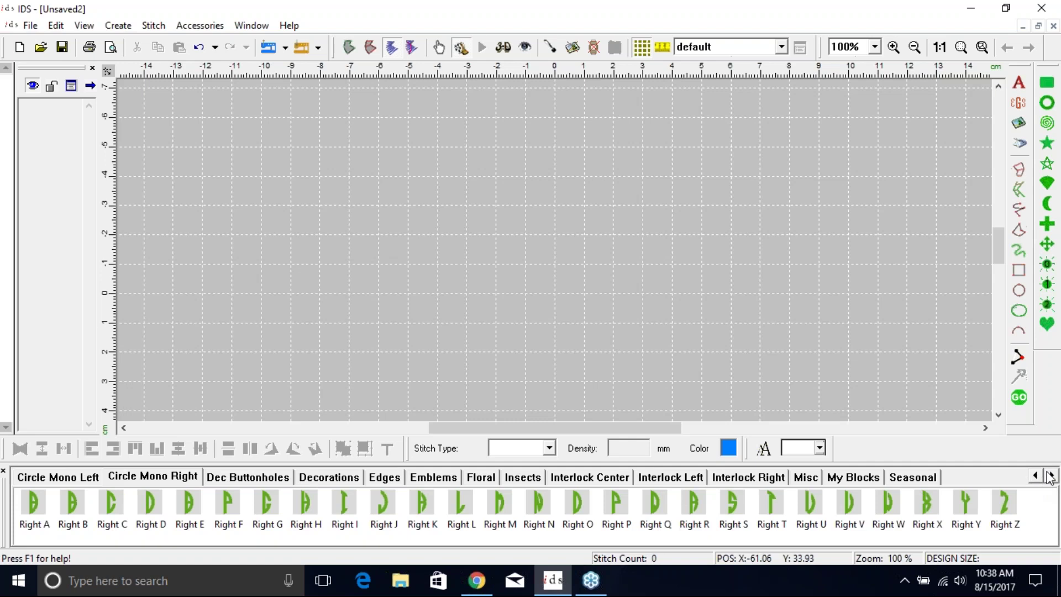
Step: Look through the building block categories from Seasonal back through the Interlock sets to Edges, and revisit Emblems, Seasonal, My Blocks and Misc
{"action": "left_click", "coordinate": [890, 481]}
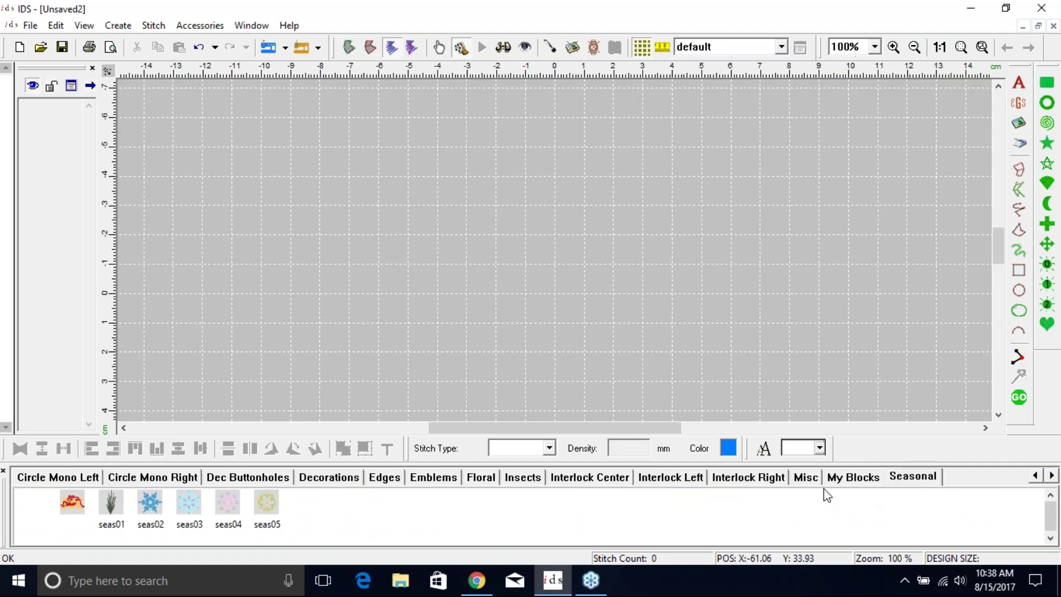
{"action": "left_click", "coordinate": [852, 478]}
{"action": "left_click", "coordinate": [812, 480]}
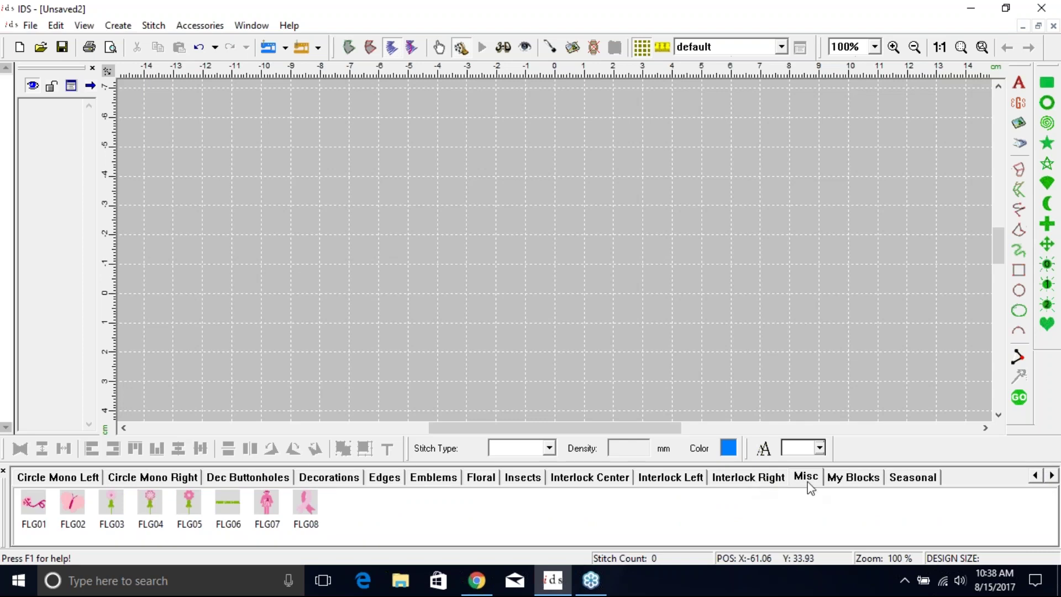
{"action": "left_click", "coordinate": [1036, 476]}
{"action": "left_click", "coordinate": [1036, 476]}
{"action": "left_click", "coordinate": [900, 477]}
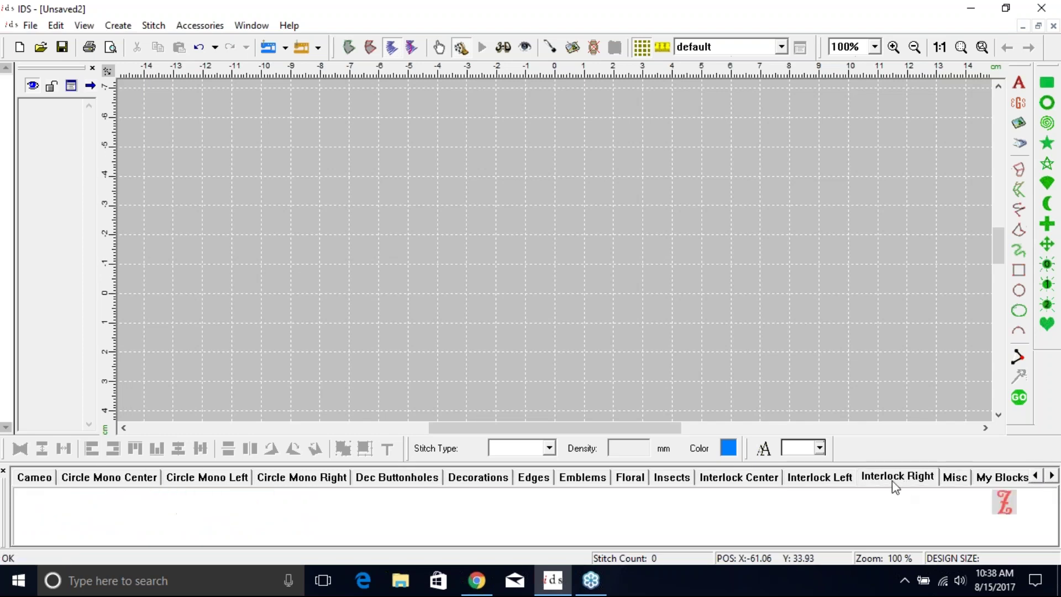
{"action": "left_click", "coordinate": [813, 481]}
{"action": "left_click", "coordinate": [749, 481]}
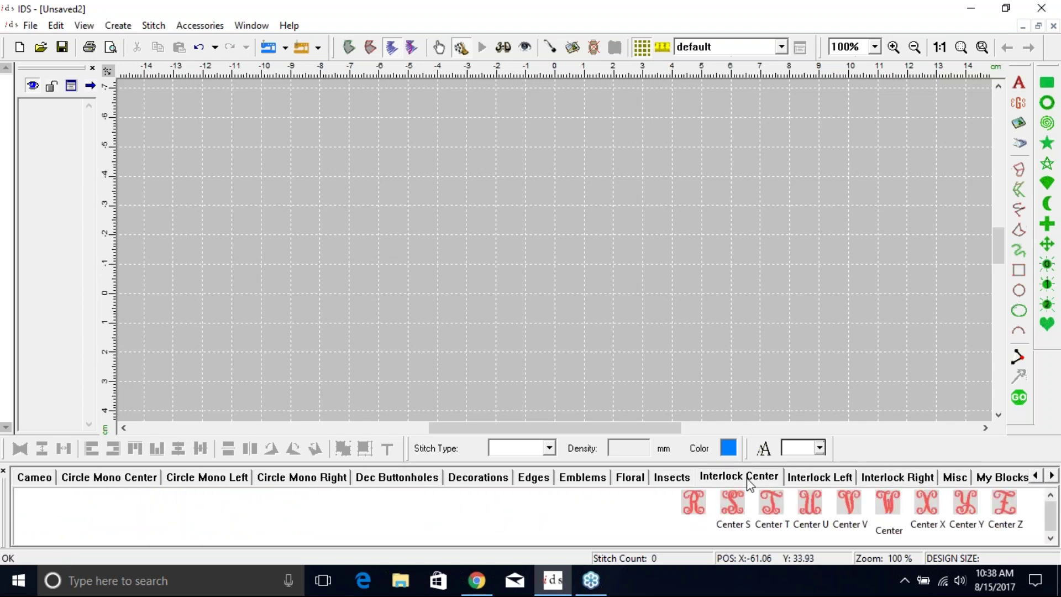
{"action": "left_click", "coordinate": [666, 478]}
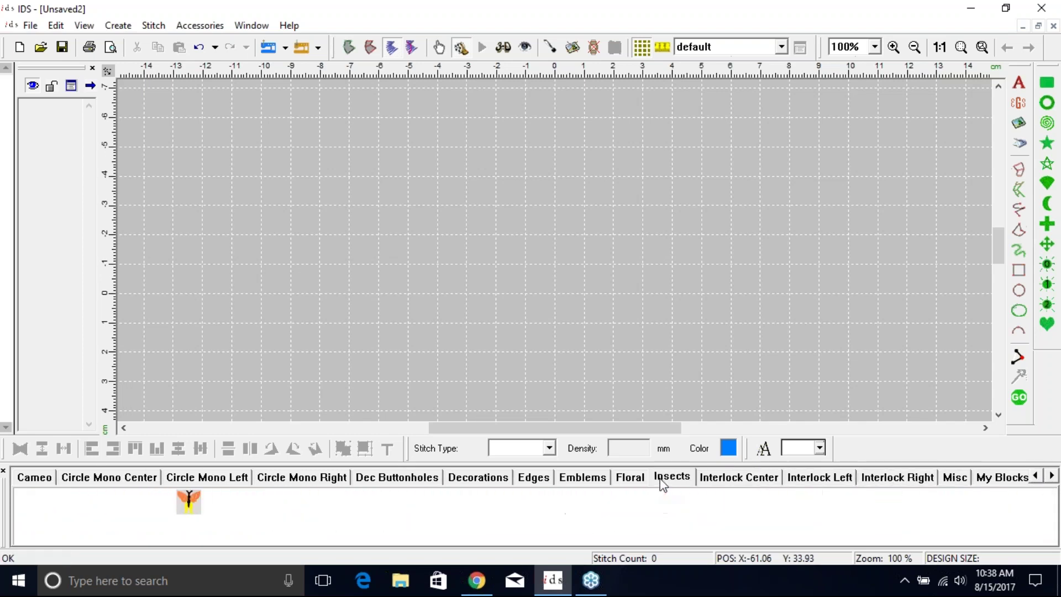
{"action": "left_click", "coordinate": [625, 478]}
{"action": "left_click", "coordinate": [587, 477]}
{"action": "left_click", "coordinate": [524, 479]}
{"action": "left_click", "coordinate": [597, 479]}
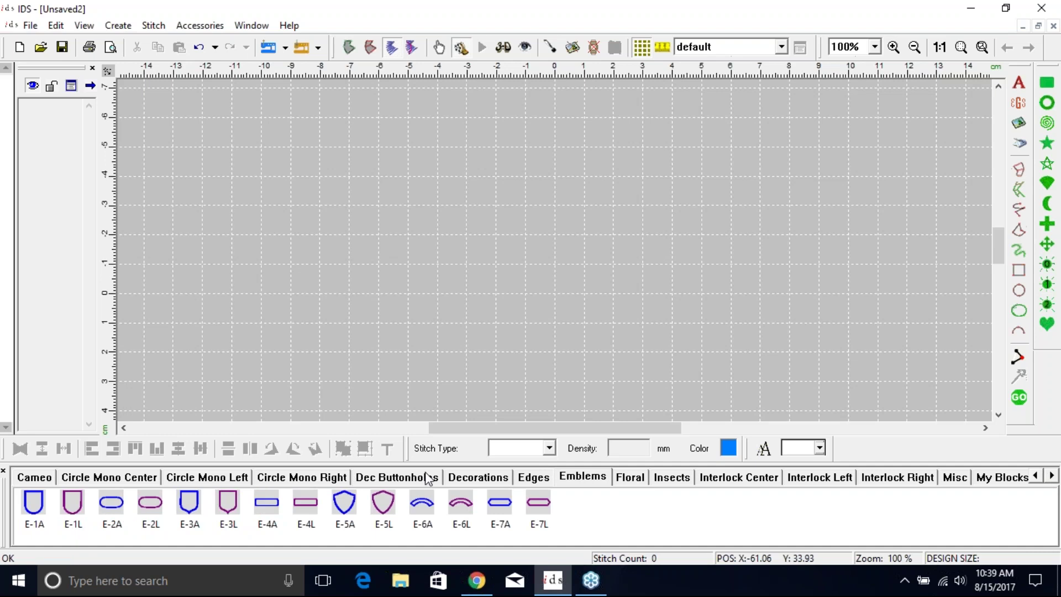
{"action": "left_click", "coordinate": [1051, 476]}
{"action": "left_click", "coordinate": [1053, 477]}
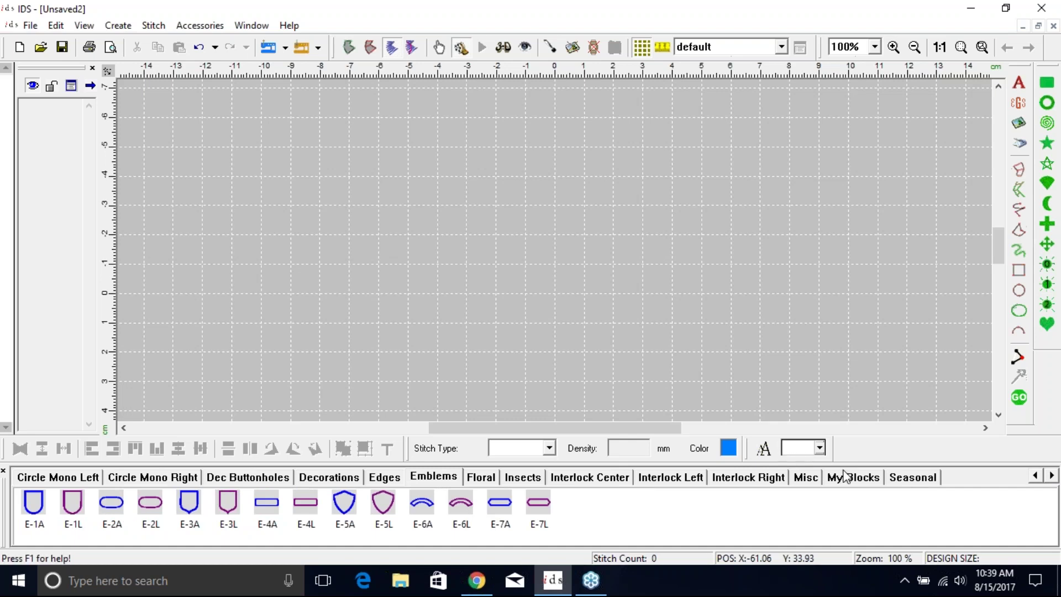
{"action": "left_click", "coordinate": [909, 479]}
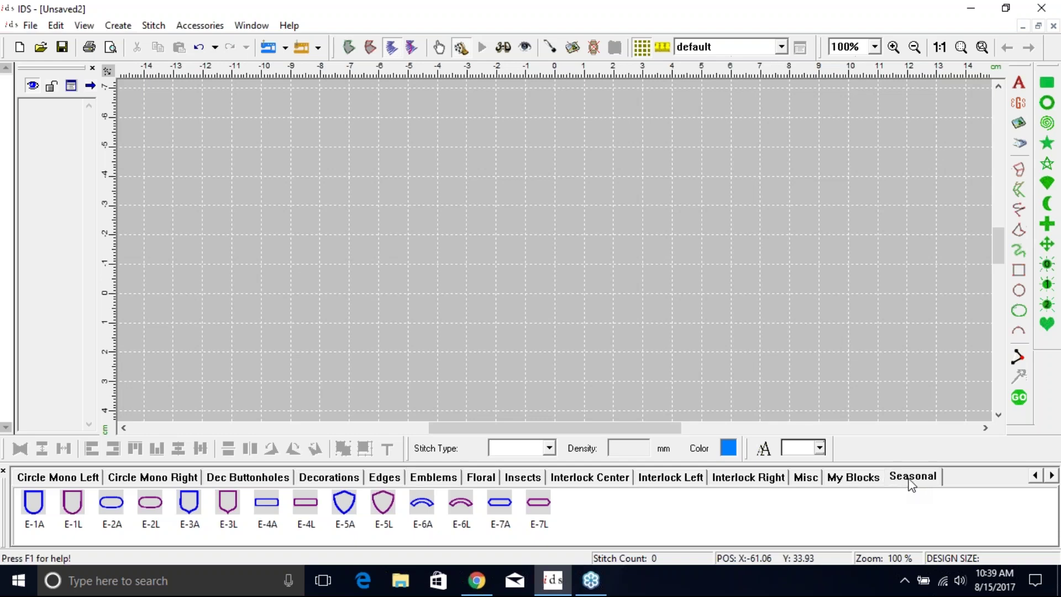
{"action": "left_click", "coordinate": [853, 478]}
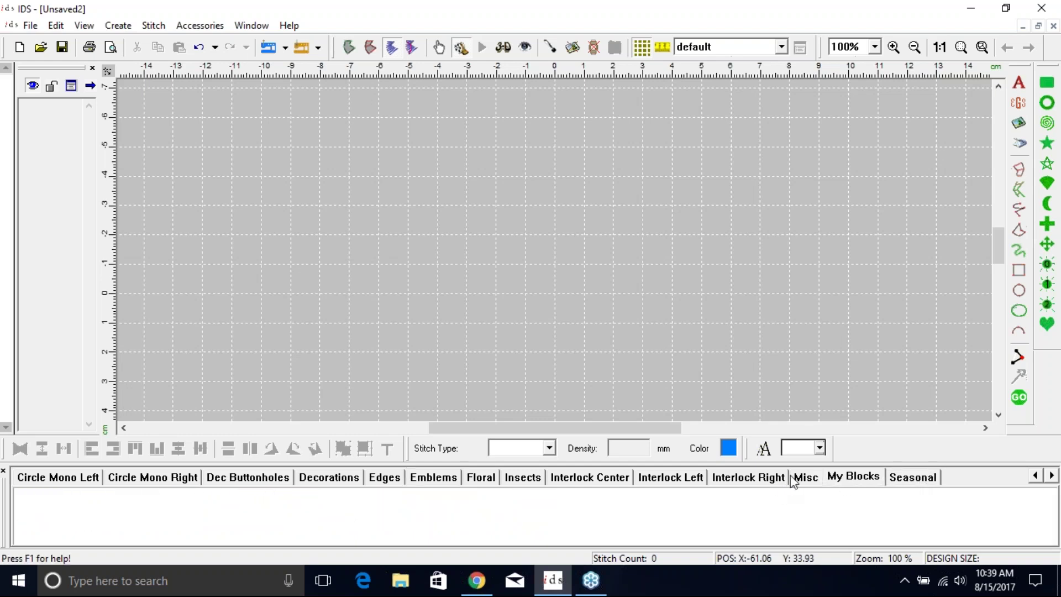
{"action": "left_click", "coordinate": [786, 479]}
{"action": "right_click", "coordinate": [848, 484]}
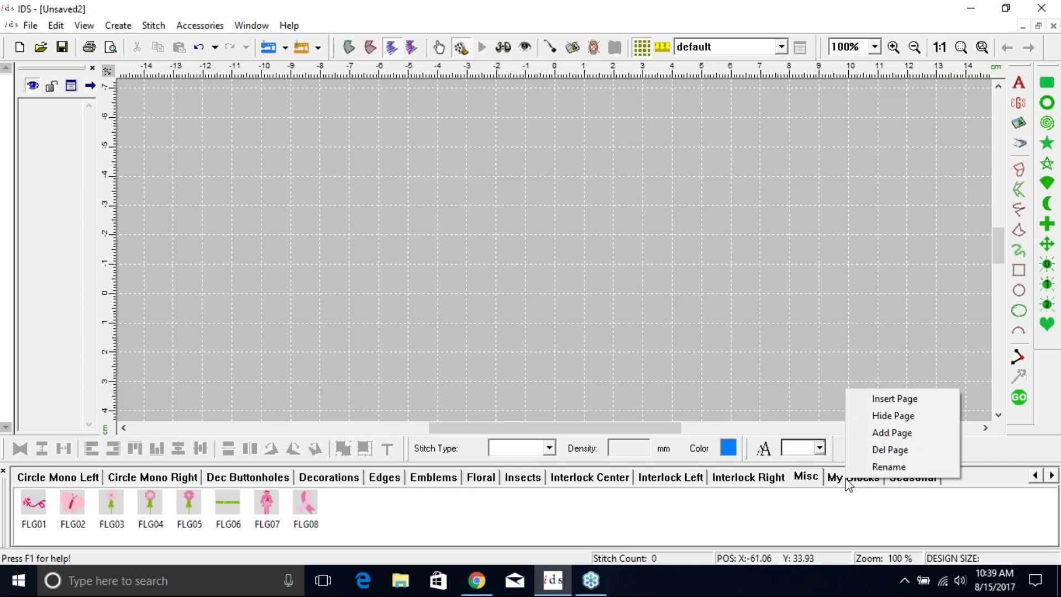
{"action": "left_click", "coordinate": [912, 406]}
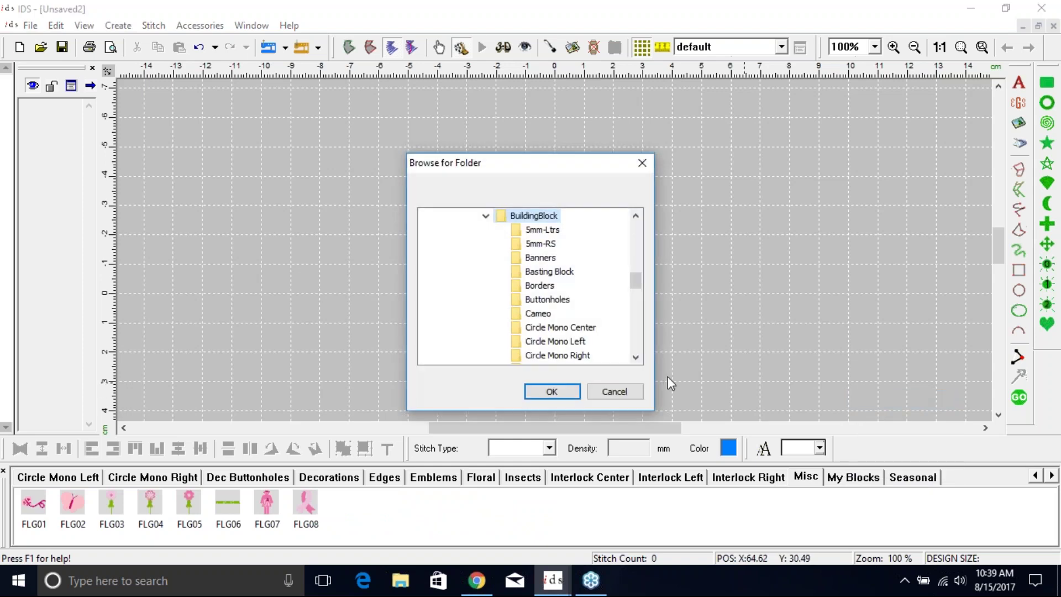
{"action": "left_click", "coordinate": [625, 390]}
Step: Add a new building block page named Fishtail after Seasonal and show it
{"action": "right_click", "coordinate": [930, 483]}
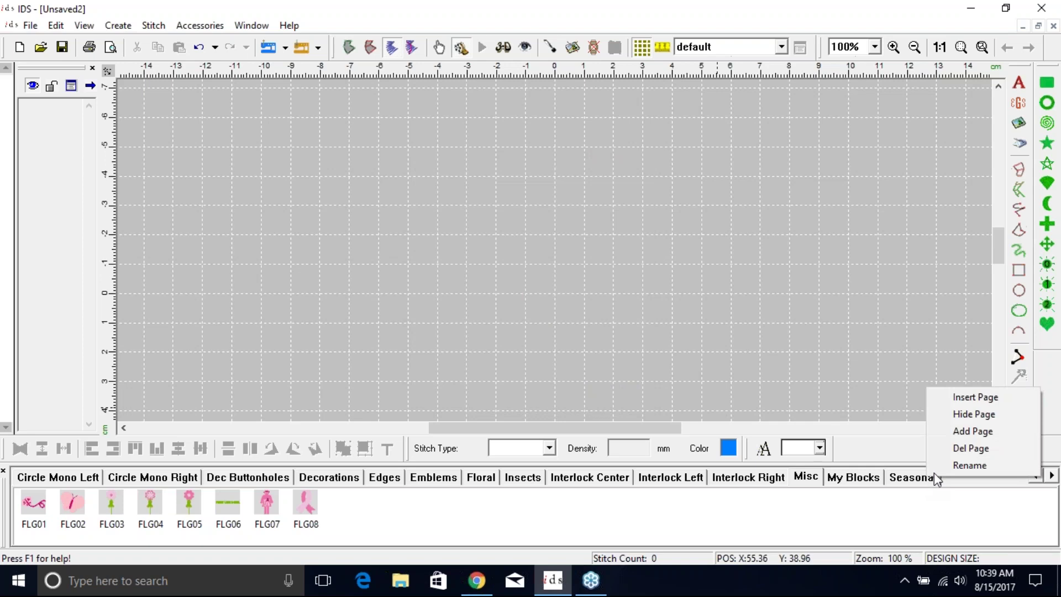
{"action": "left_click", "coordinate": [974, 431]}
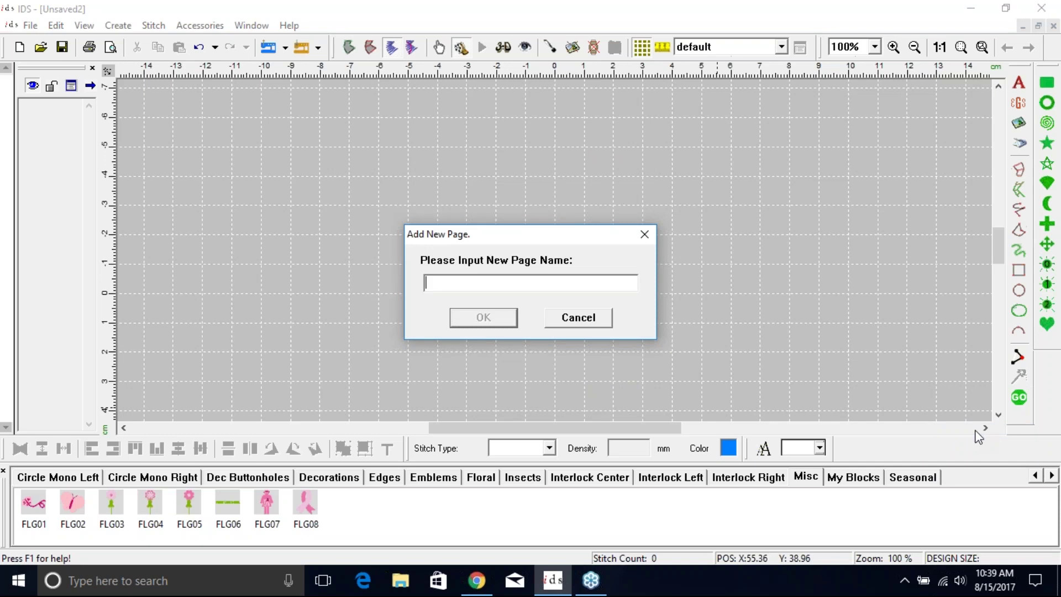
{"action": "type", "text": "Fishtail"}
{"action": "left_click", "coordinate": [483, 318]}
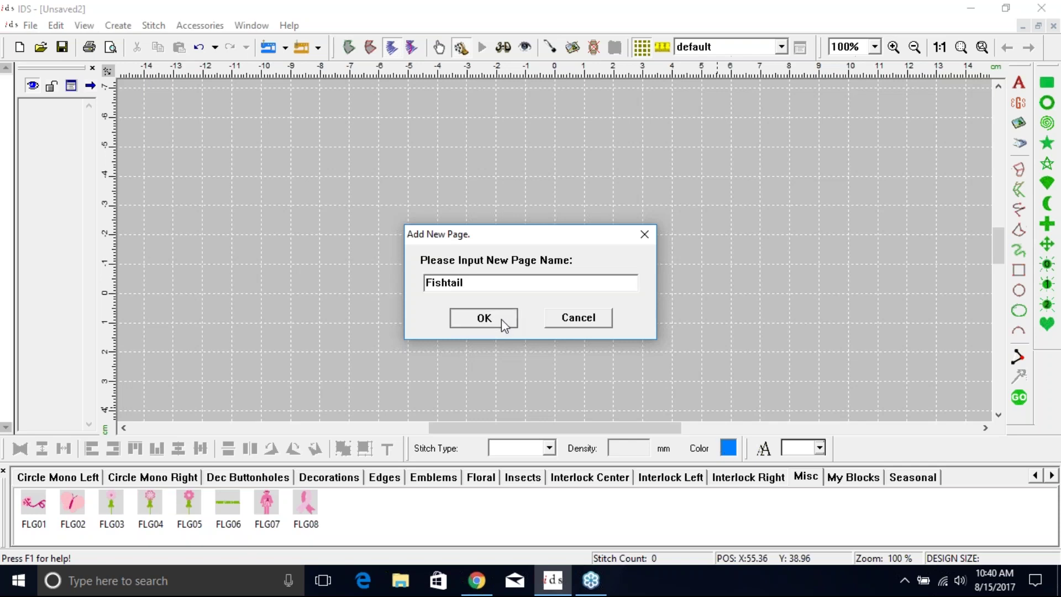
{"action": "left_click", "coordinate": [963, 479]}
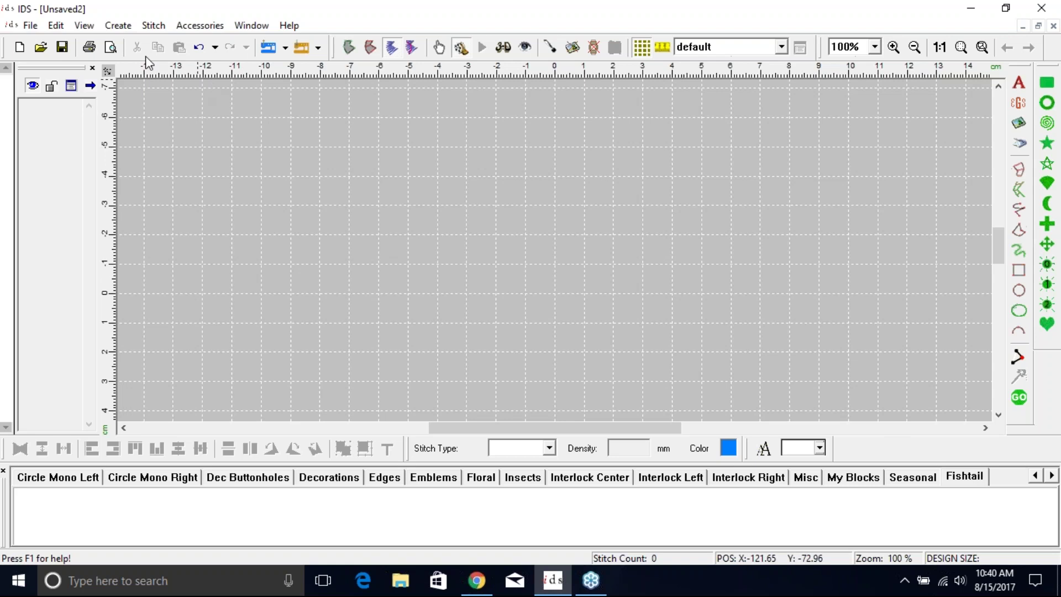
Step: Import the stitch file A.DST from the DST folder of EA-034-FrenchFishtail-4inch in Emb Fonts on the desktop
{"action": "left_click", "coordinate": [285, 49]}
{"action": "left_click", "coordinate": [290, 68]}
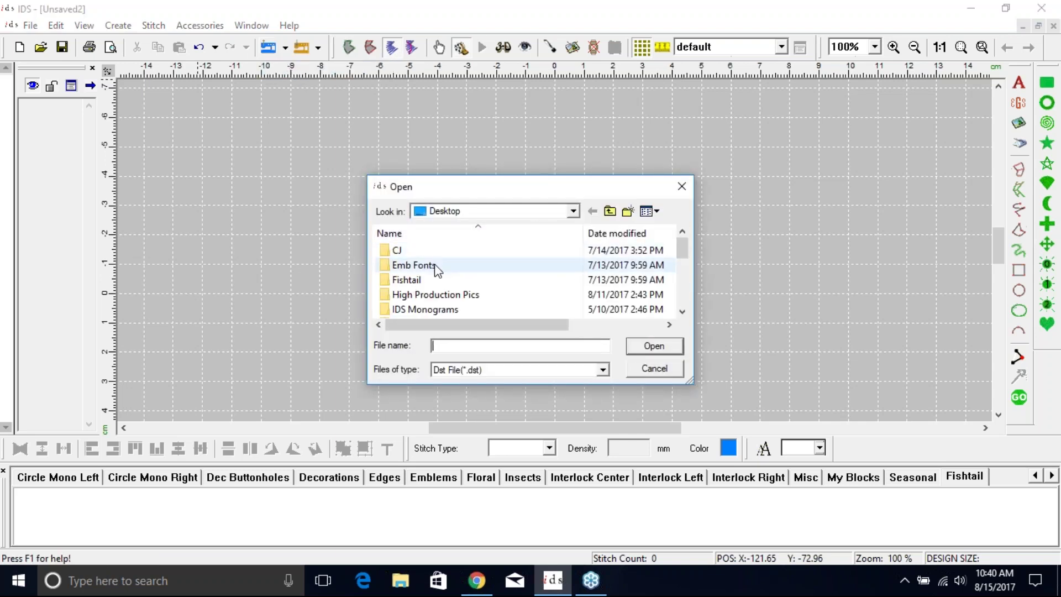
{"action": "left_click", "coordinate": [424, 282]}
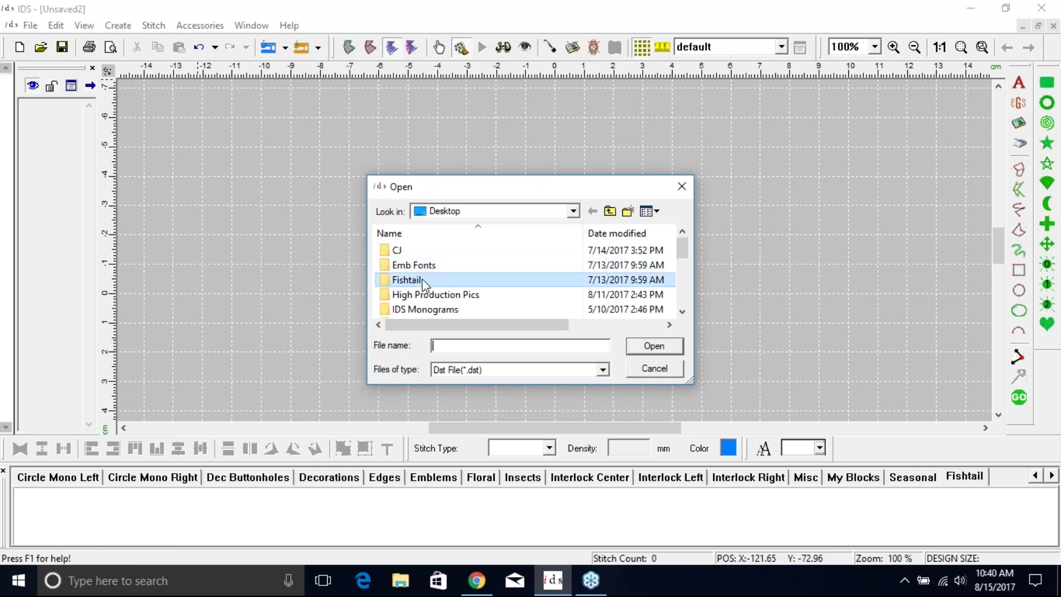
{"action": "double_click", "coordinate": [424, 282]}
{"action": "left_click", "coordinate": [610, 211]}
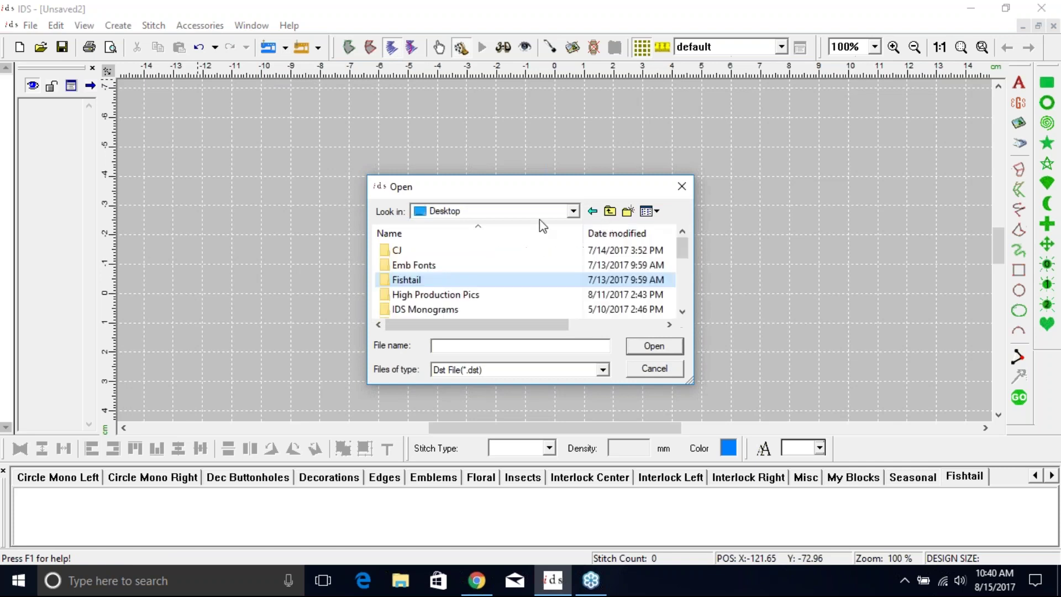
{"action": "double_click", "coordinate": [420, 264]}
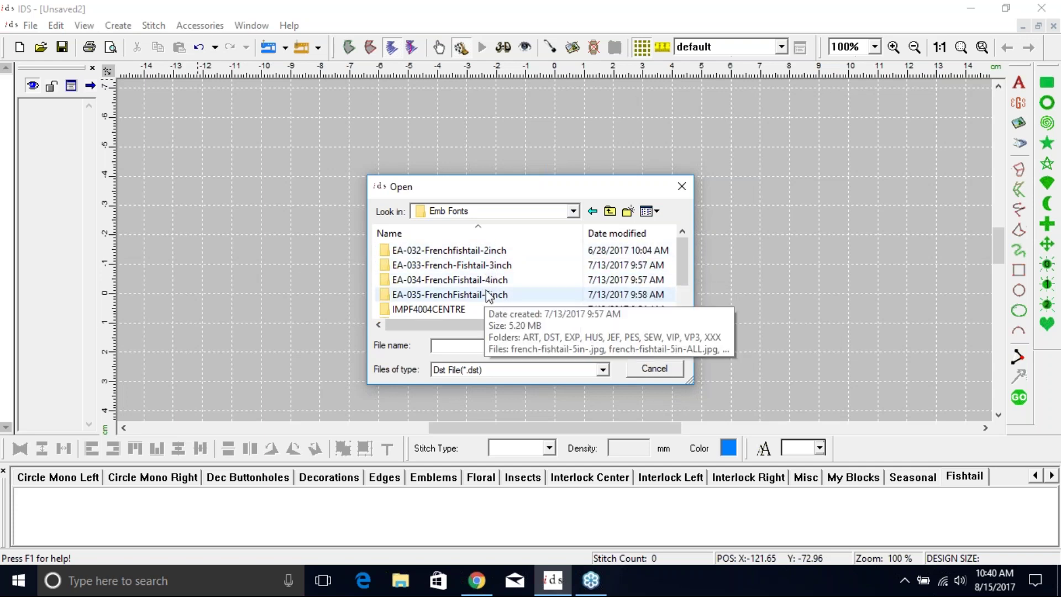
{"action": "double_click", "coordinate": [488, 280]}
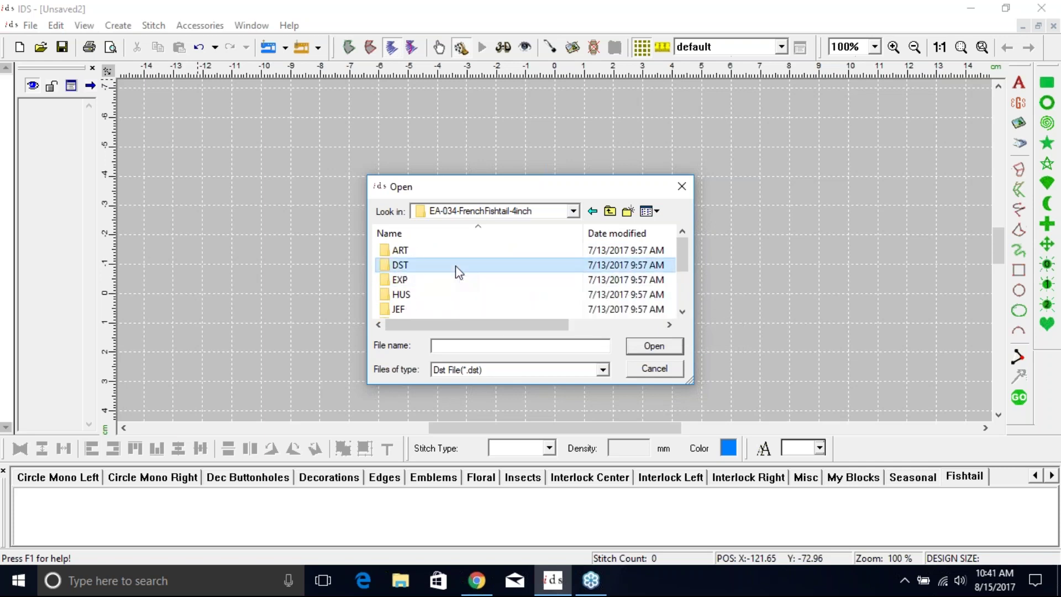
{"action": "double_click", "coordinate": [455, 265]}
{"action": "left_click", "coordinate": [456, 251]}
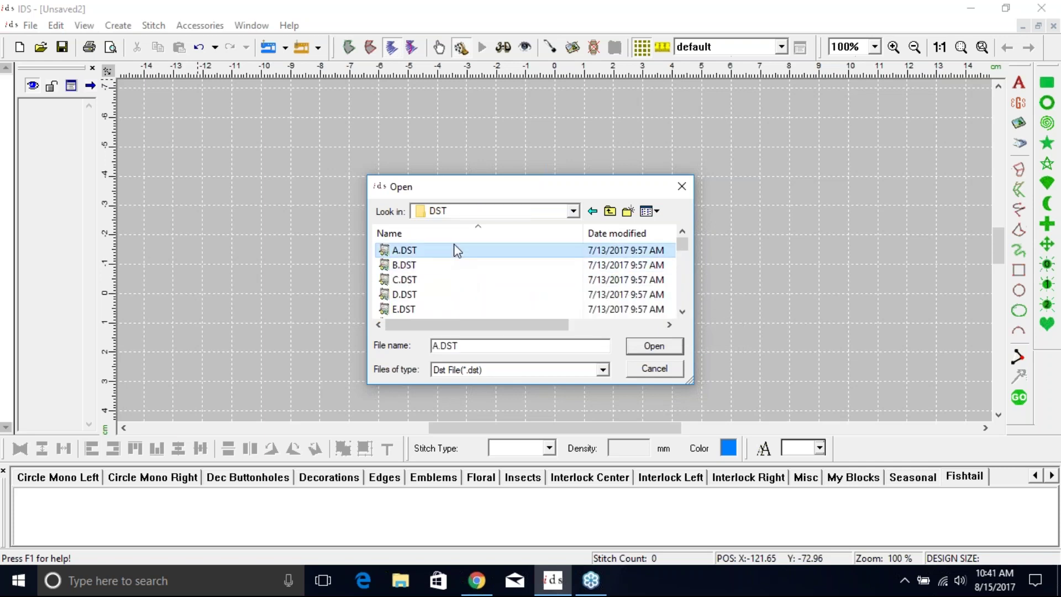
{"action": "left_click", "coordinate": [664, 346]}
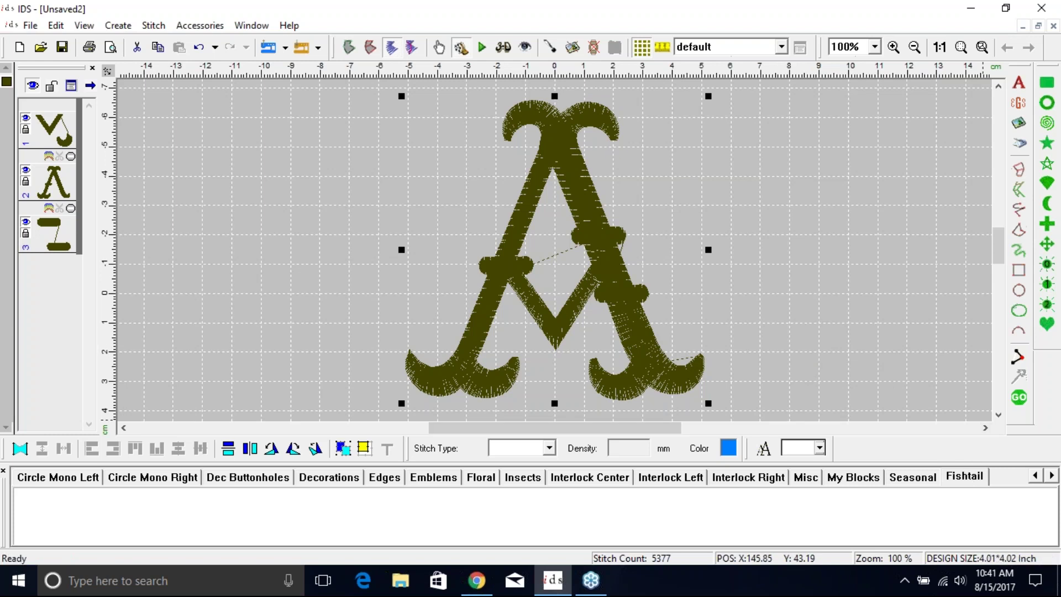
Step: Rename the Fishtail building block page to Fishtail-4in
{"action": "right_click", "coordinate": [972, 479]}
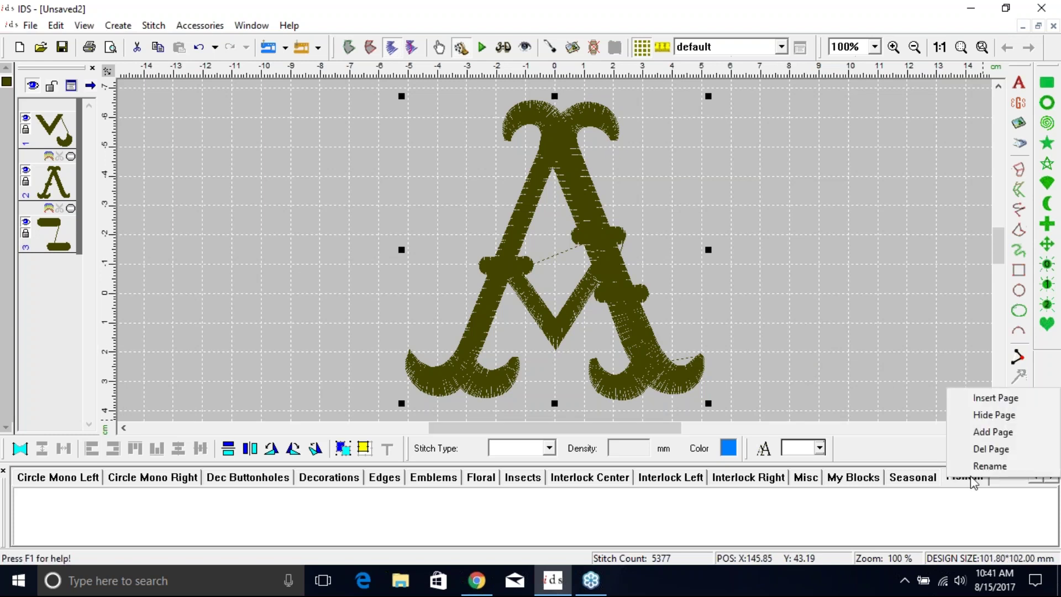
{"action": "left_click", "coordinate": [989, 466]}
{"action": "left_click", "coordinate": [498, 280]}
{"action": "type", "text": "-4in"}
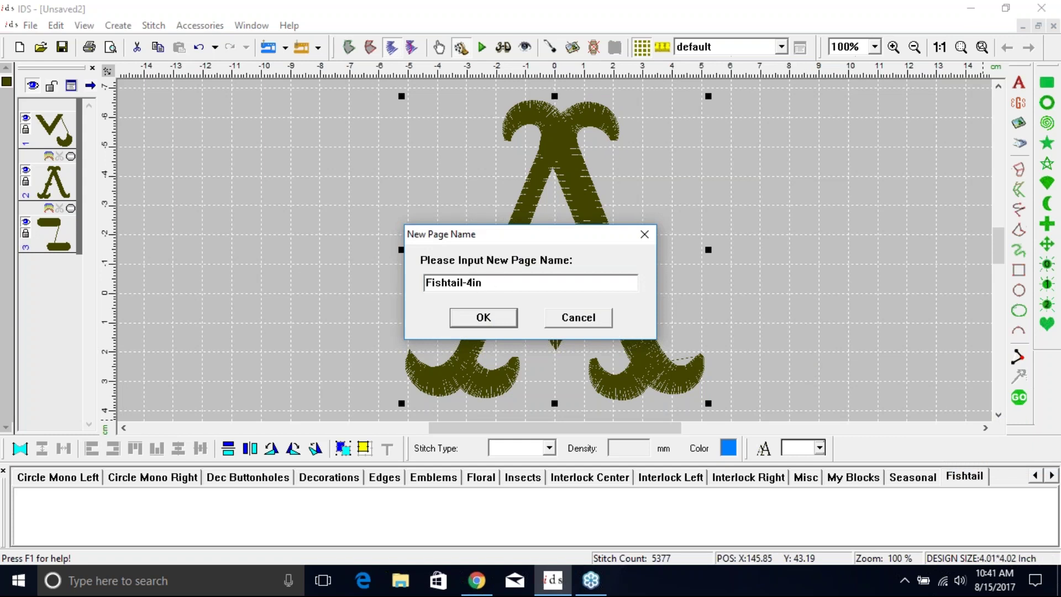
{"action": "left_click", "coordinate": [474, 322]}
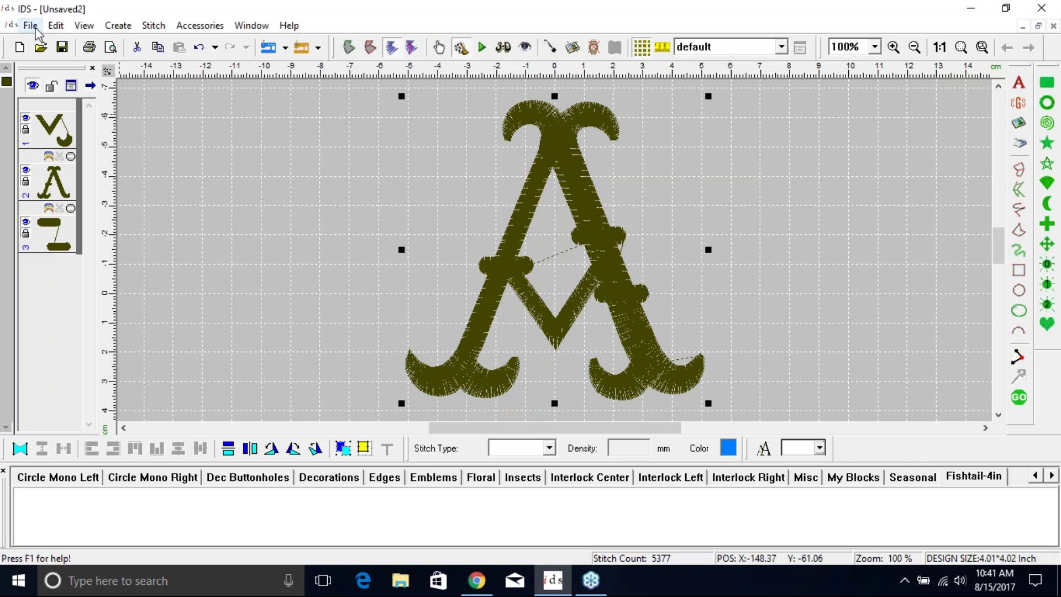
Step: Save the imported letter as a building block named A on the Fishtail-4in page, and show that page
{"action": "left_click", "coordinate": [189, 26]}
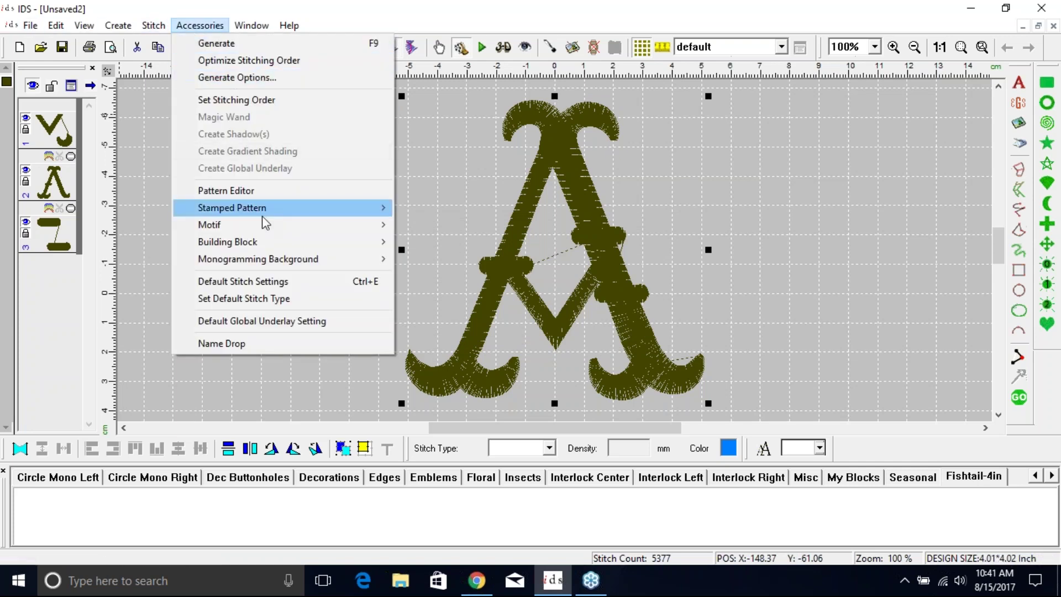
{"action": "mouse_move", "coordinate": [268, 242]}
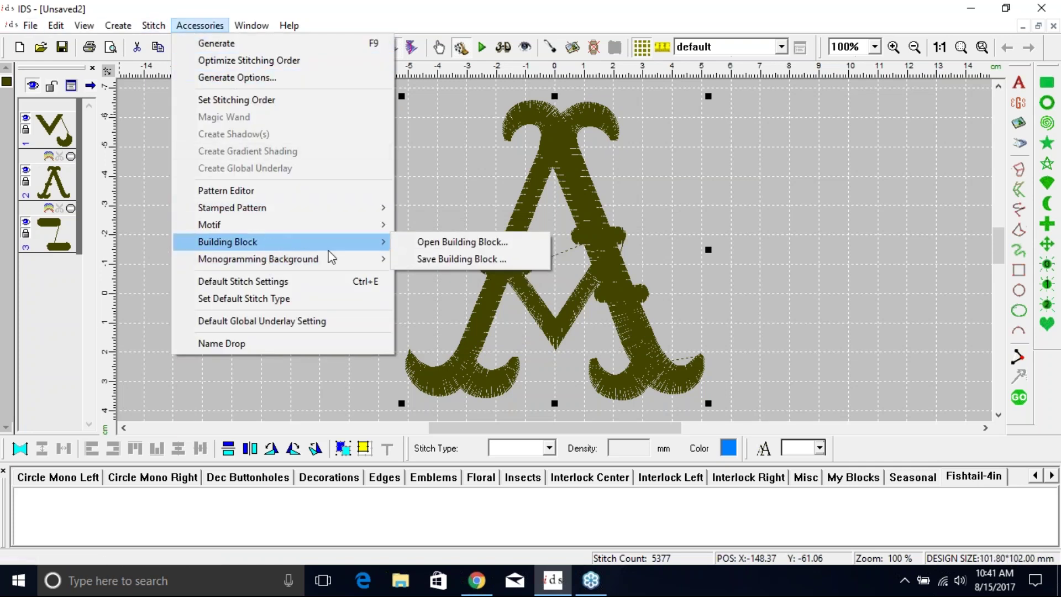
{"action": "left_click", "coordinate": [420, 259]}
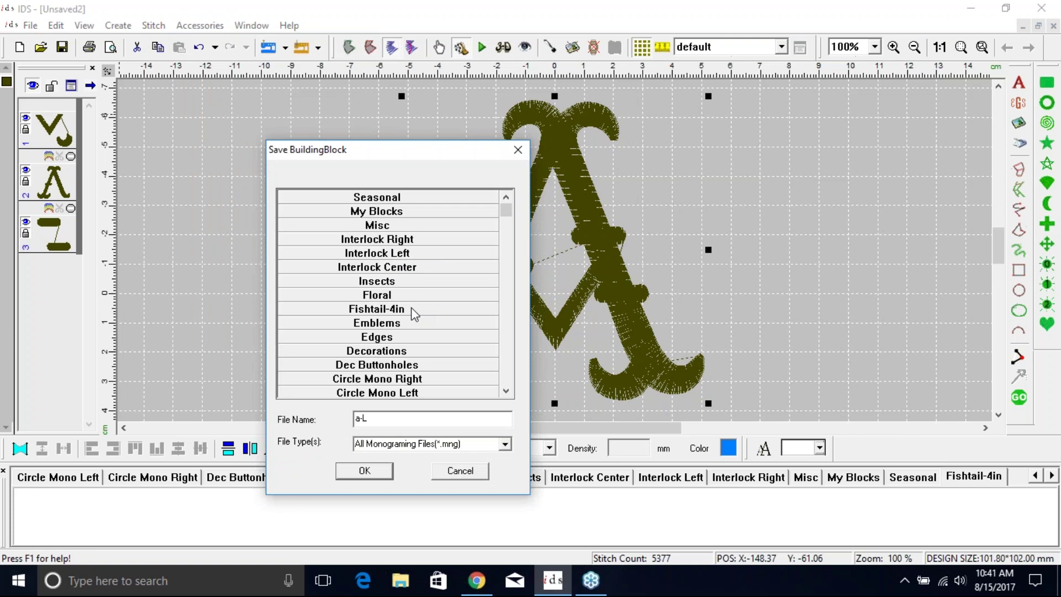
{"action": "left_click", "coordinate": [411, 309]}
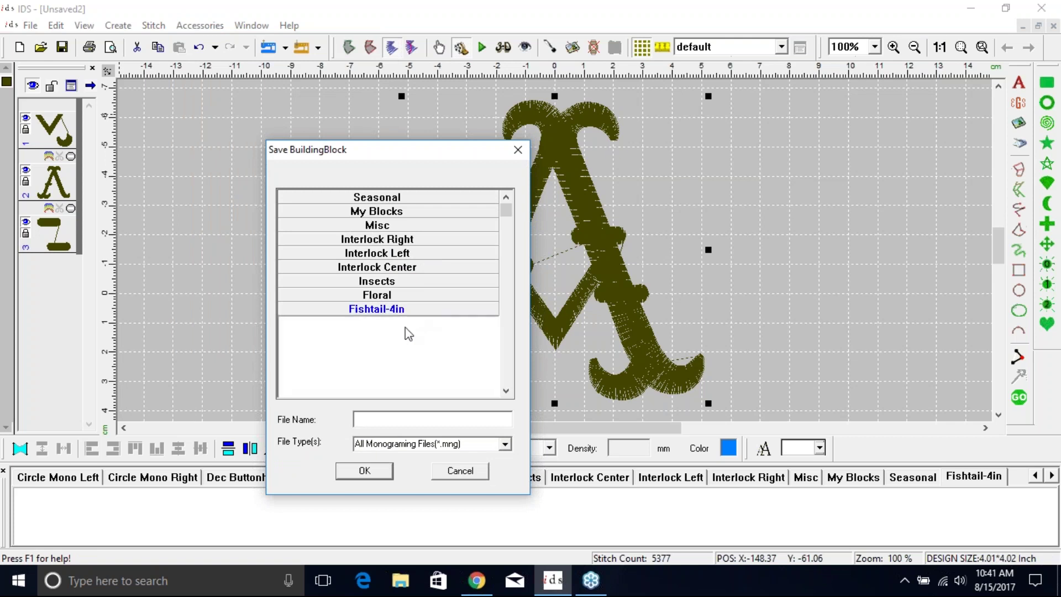
{"action": "left_click", "coordinate": [390, 420]}
{"action": "type", "text": "A"}
{"action": "left_click", "coordinate": [366, 470]}
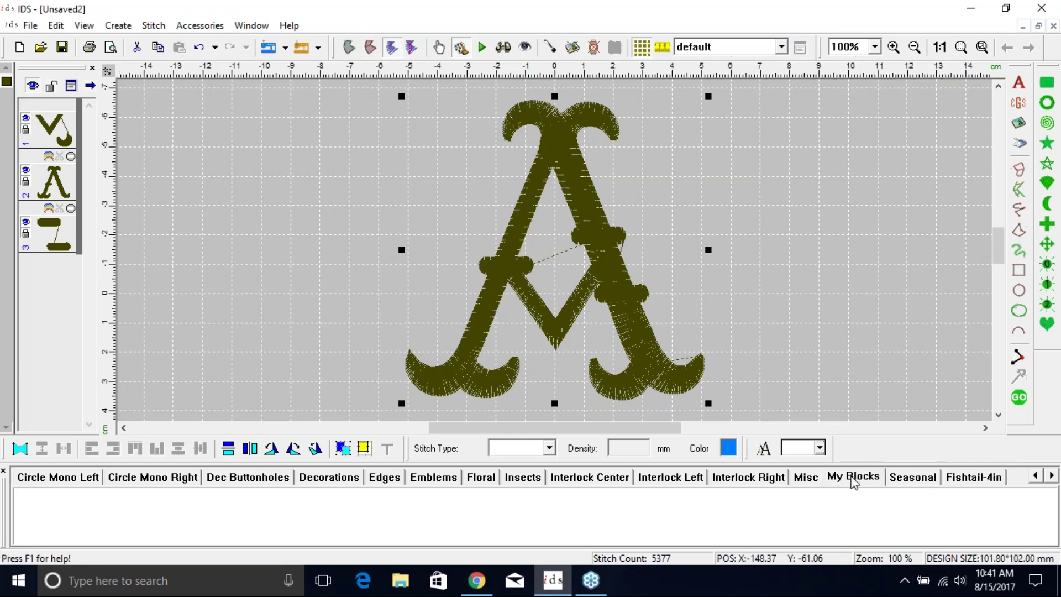
{"action": "left_click", "coordinate": [966, 477]}
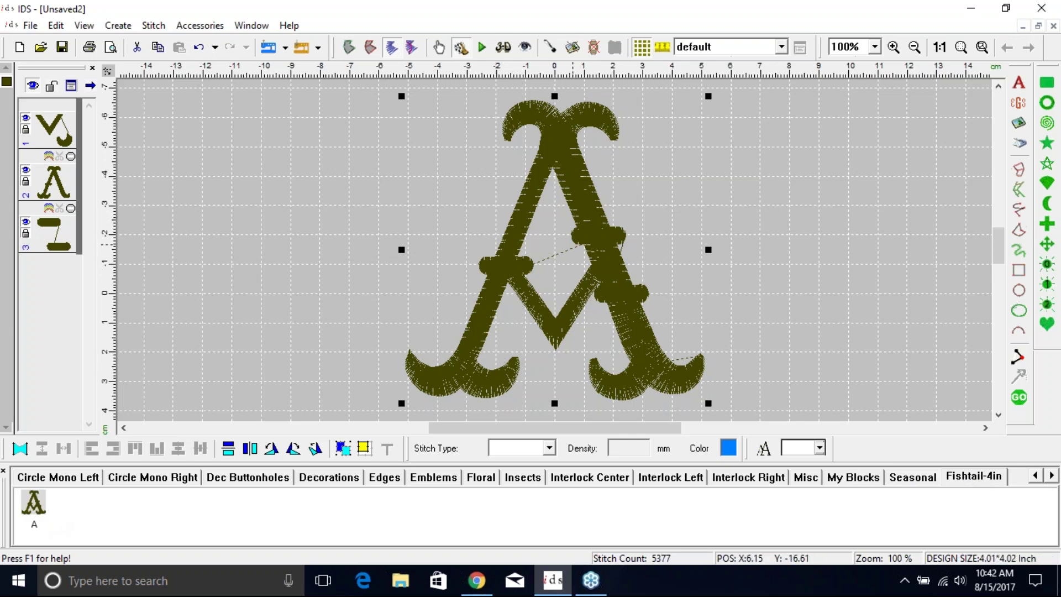
Step: Delete the letter A design including its locked objects, import B.DST from the DST folder, and generate its stitches
{"action": "left_click", "coordinate": [573, 255]}
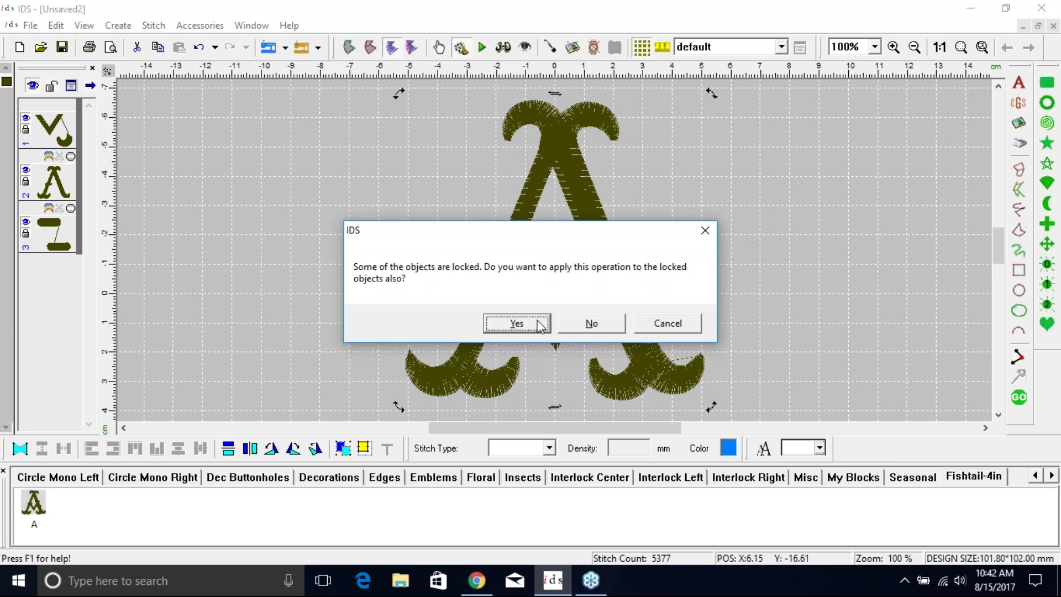
{"action": "left_click", "coordinate": [518, 328]}
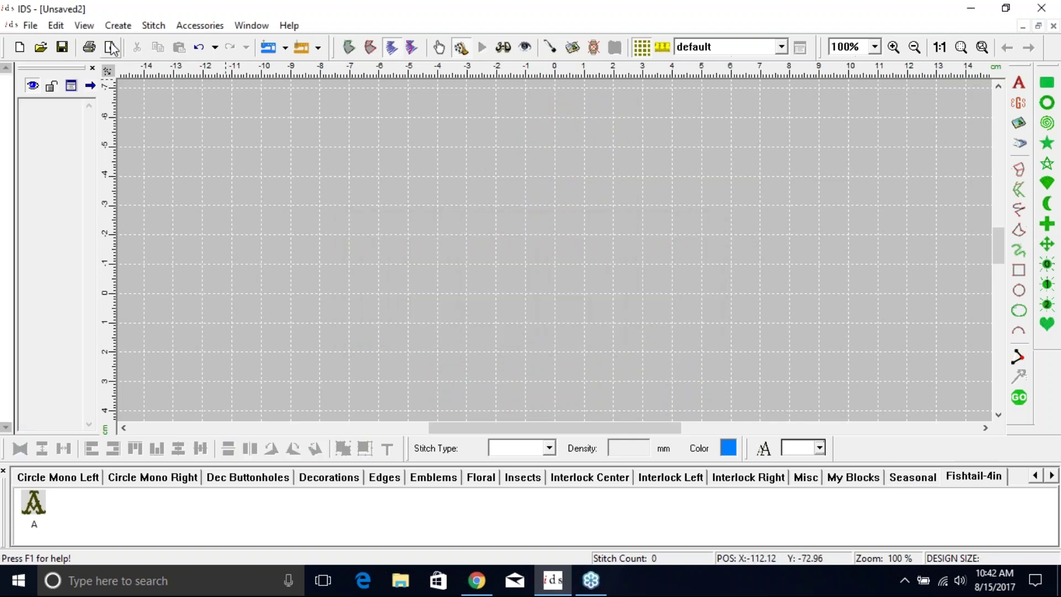
{"action": "left_click", "coordinate": [286, 48]}
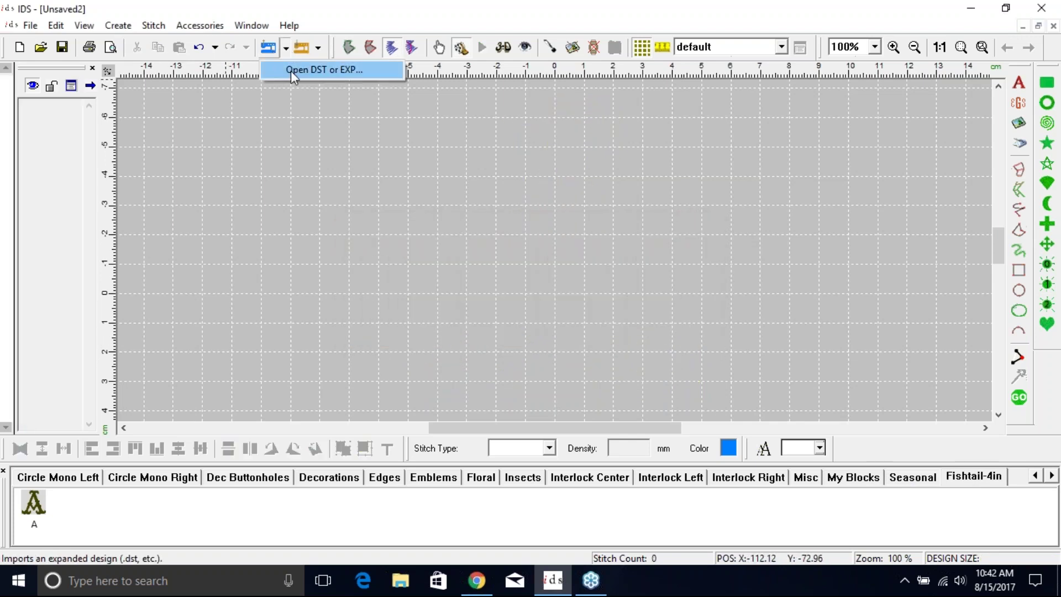
{"action": "left_click", "coordinate": [291, 70]}
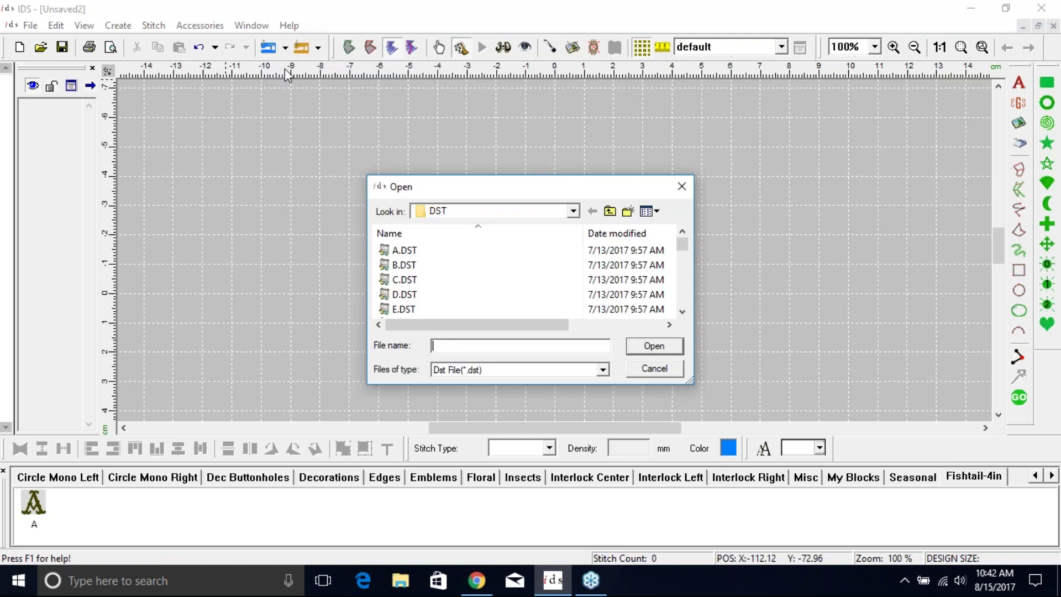
{"action": "left_click", "coordinate": [466, 265]}
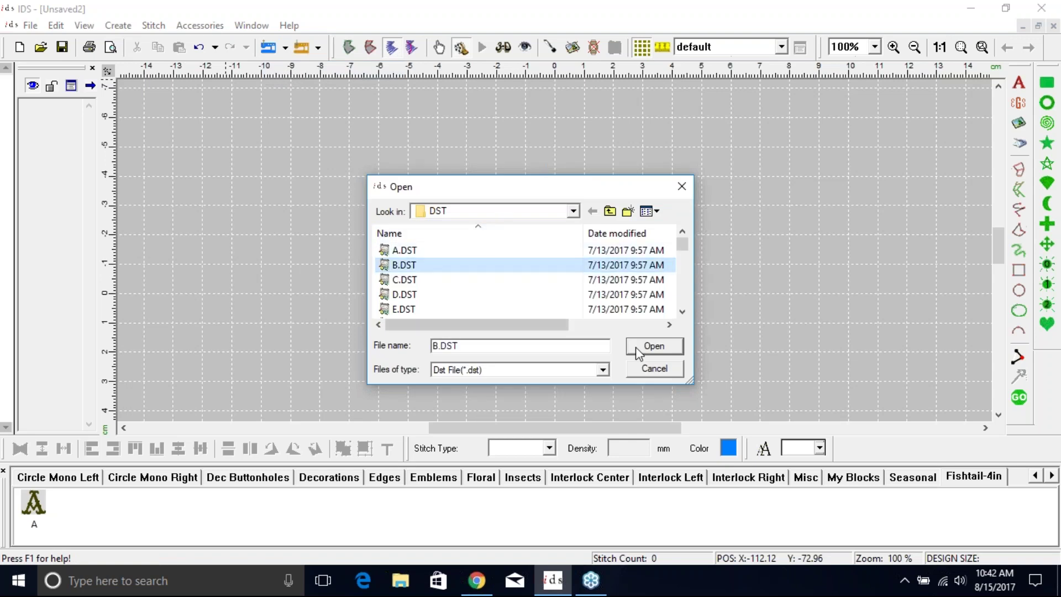
{"action": "left_click", "coordinate": [667, 347]}
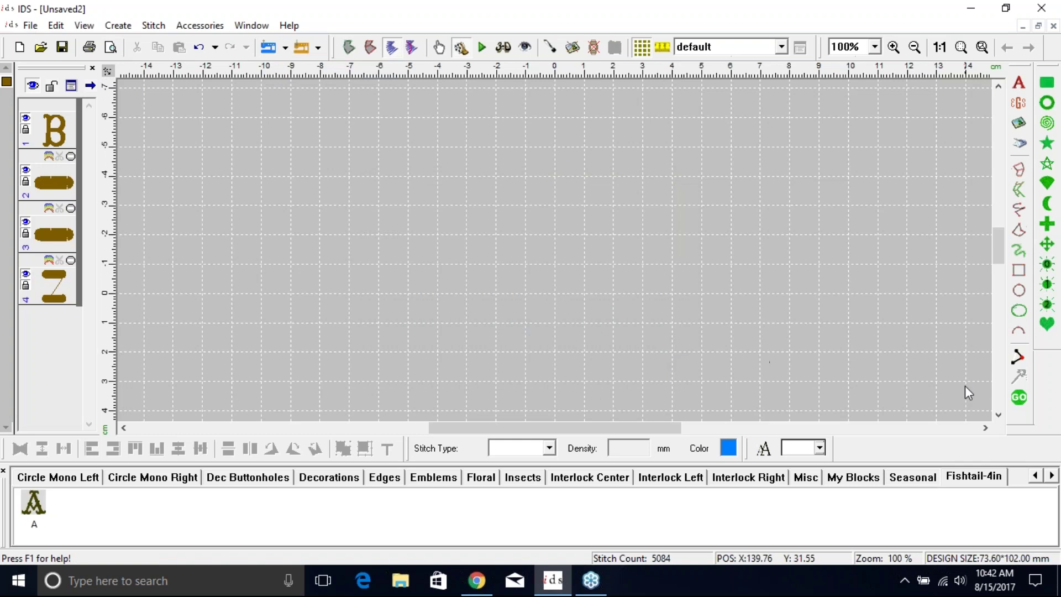
{"action": "left_click", "coordinate": [1019, 398]}
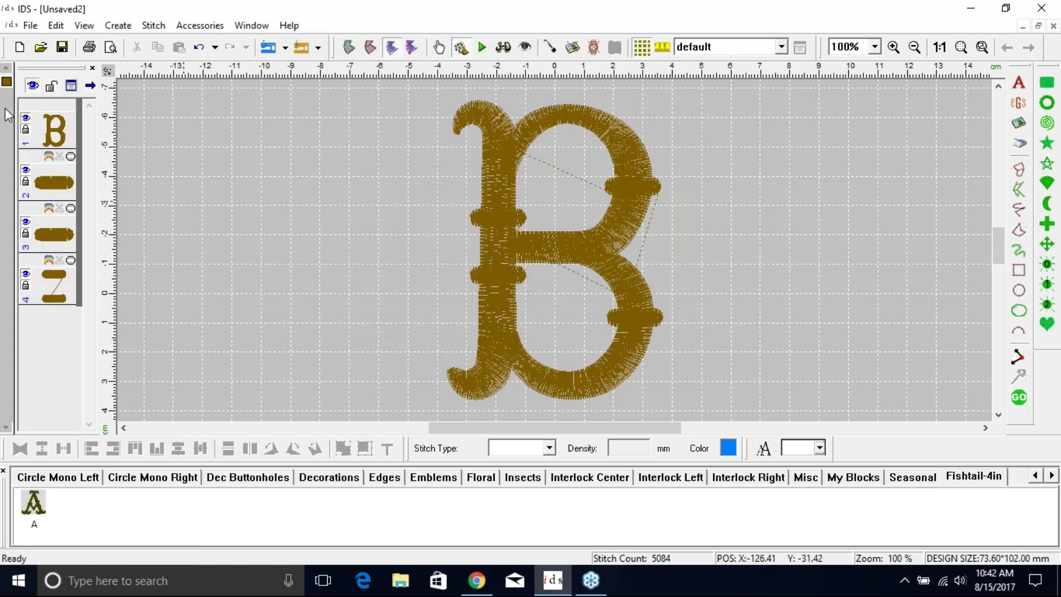
Step: Save the letter B as a building block named B on the Fishtail-4in page, and refresh that page's display
{"action": "left_click", "coordinate": [208, 26]}
{"action": "mouse_move", "coordinate": [253, 243]}
{"action": "left_click", "coordinate": [469, 260]}
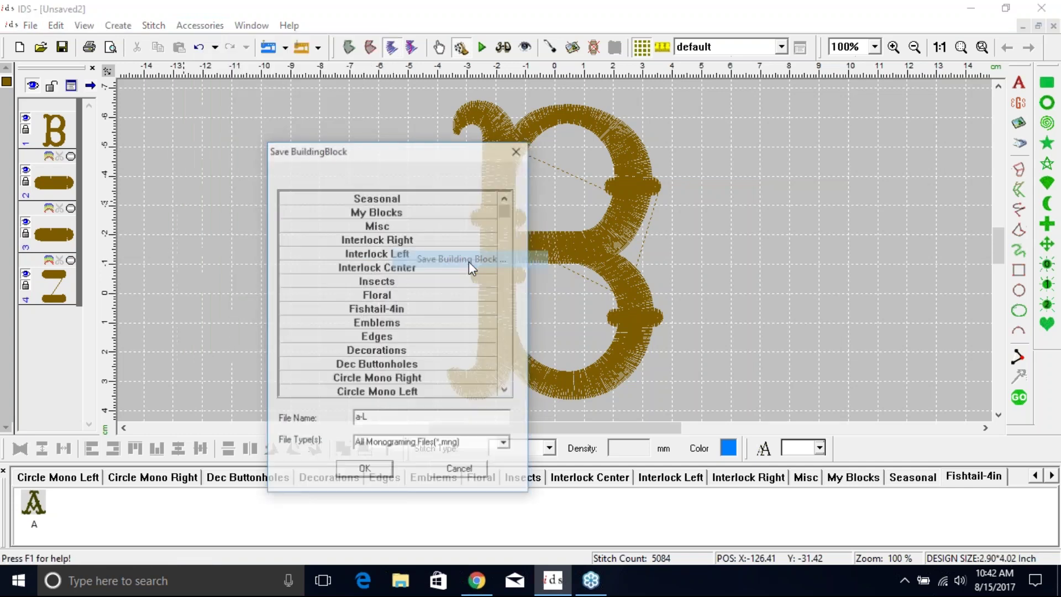
{"action": "left_click", "coordinate": [410, 310]}
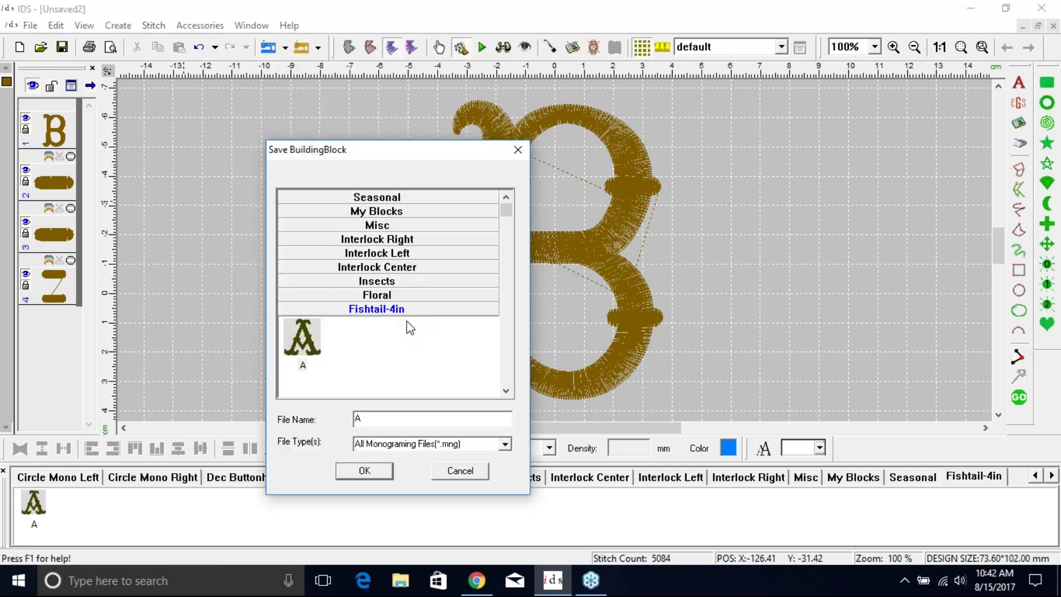
{"action": "left_click_drag", "start_coordinate": [376, 422], "coordinate": [296, 414]}
{"action": "type", "text": "B"}
{"action": "left_click", "coordinate": [364, 472]}
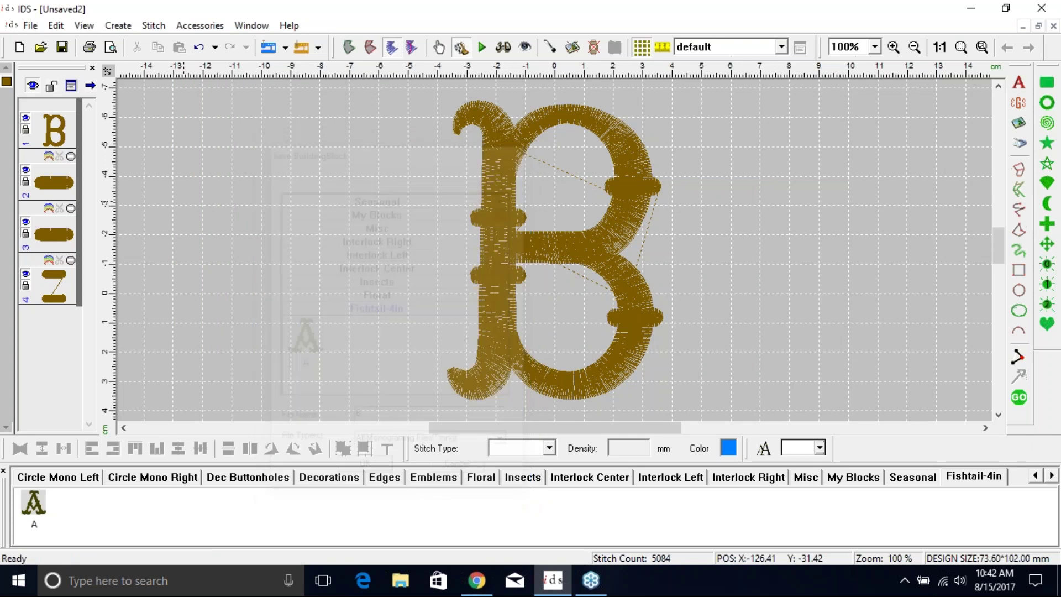
{"action": "left_click", "coordinate": [915, 478]}
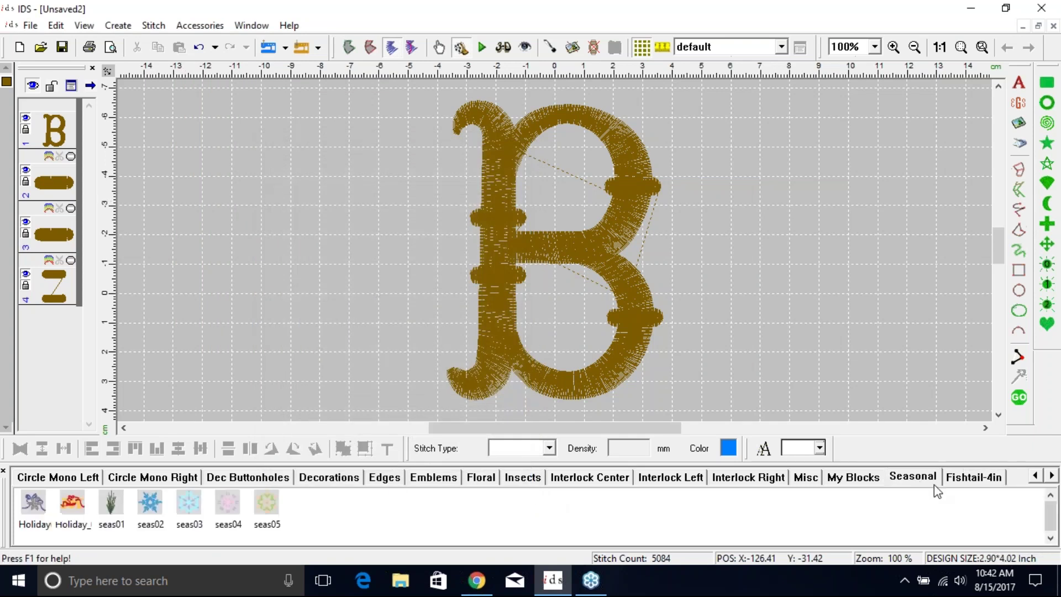
{"action": "left_click", "coordinate": [965, 476]}
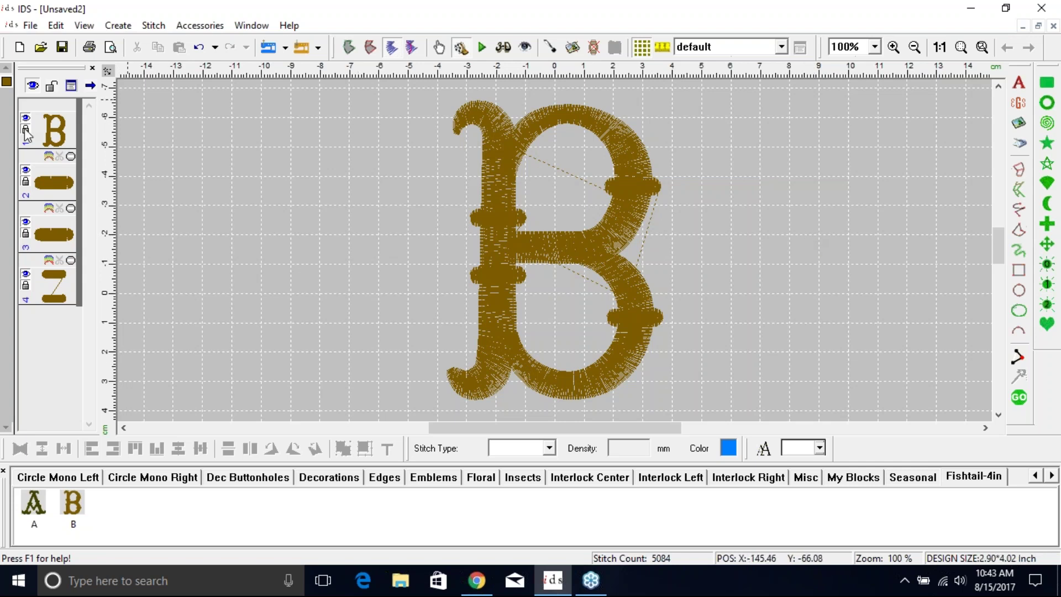
Step: Turn on the thread trims at all three transitions between the letter B's four objects
{"action": "left_click", "coordinate": [59, 157]}
{"action": "left_click", "coordinate": [60, 209]}
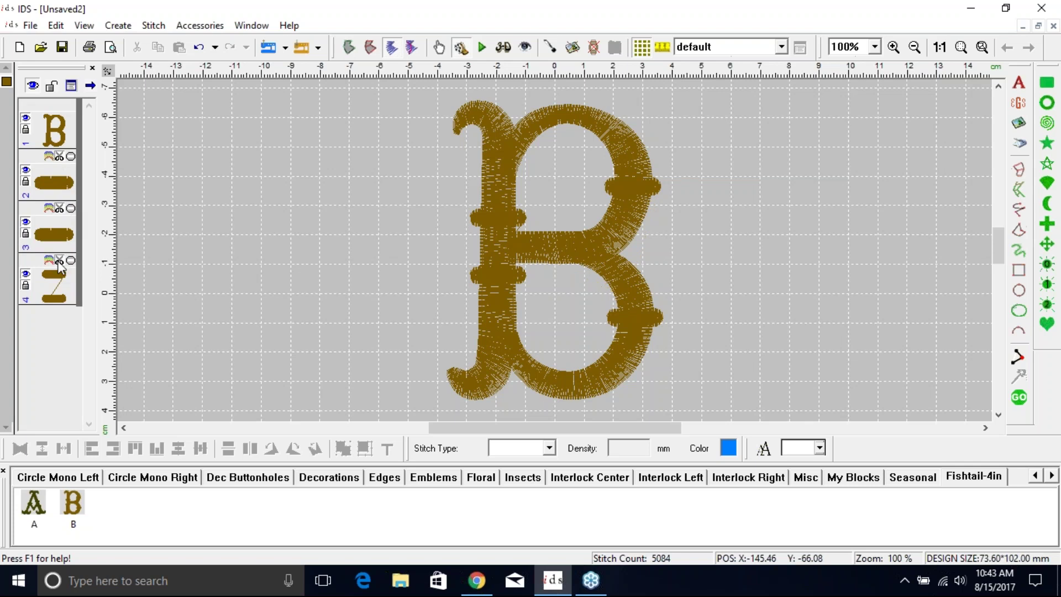
{"action": "left_click", "coordinate": [59, 261]}
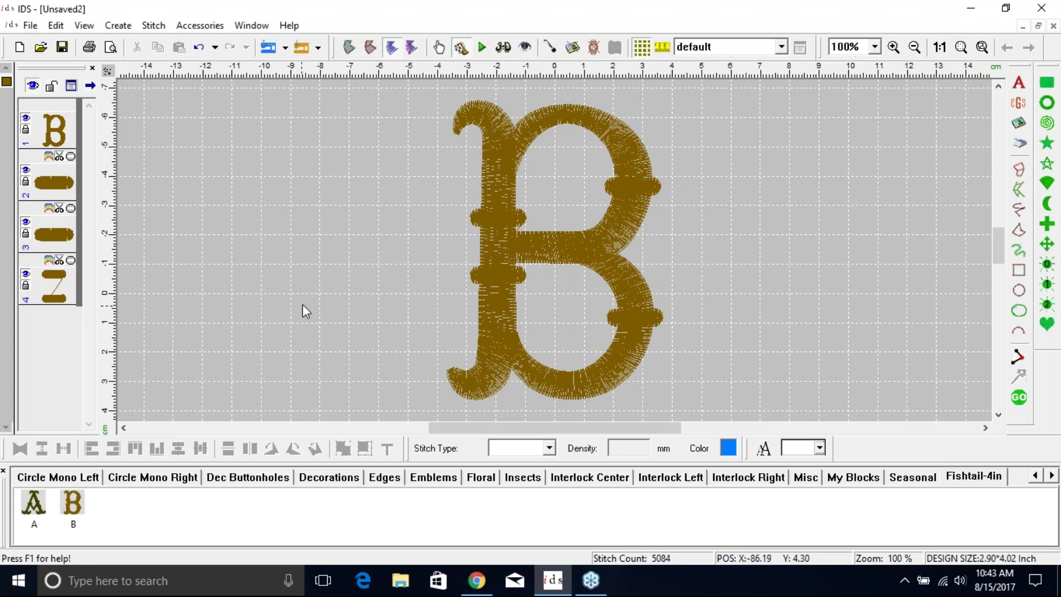
Step: Save the trimmed letter over the existing B building block on the Fishtail-4in page
{"action": "left_click", "coordinate": [200, 26]}
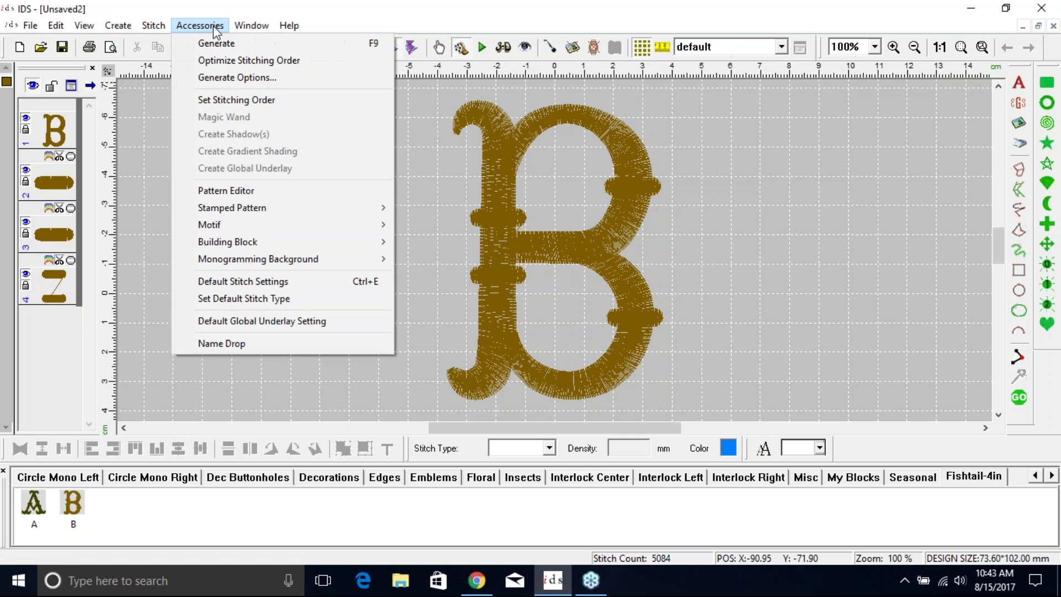
{"action": "mouse_move", "coordinate": [247, 238]}
{"action": "left_click", "coordinate": [436, 260]}
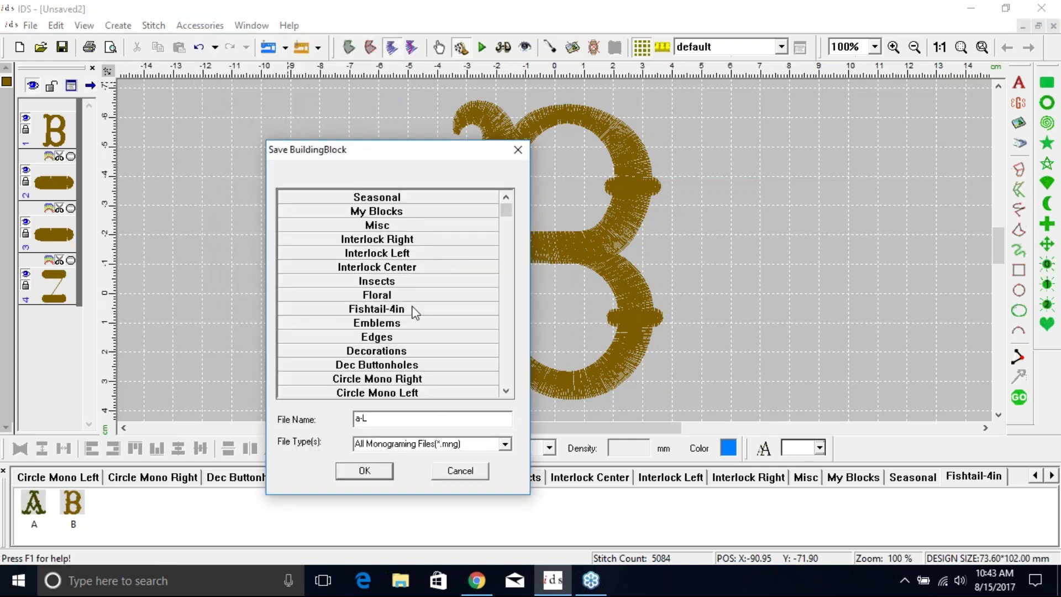
{"action": "left_click", "coordinate": [412, 309]}
{"action": "left_click", "coordinate": [362, 347]}
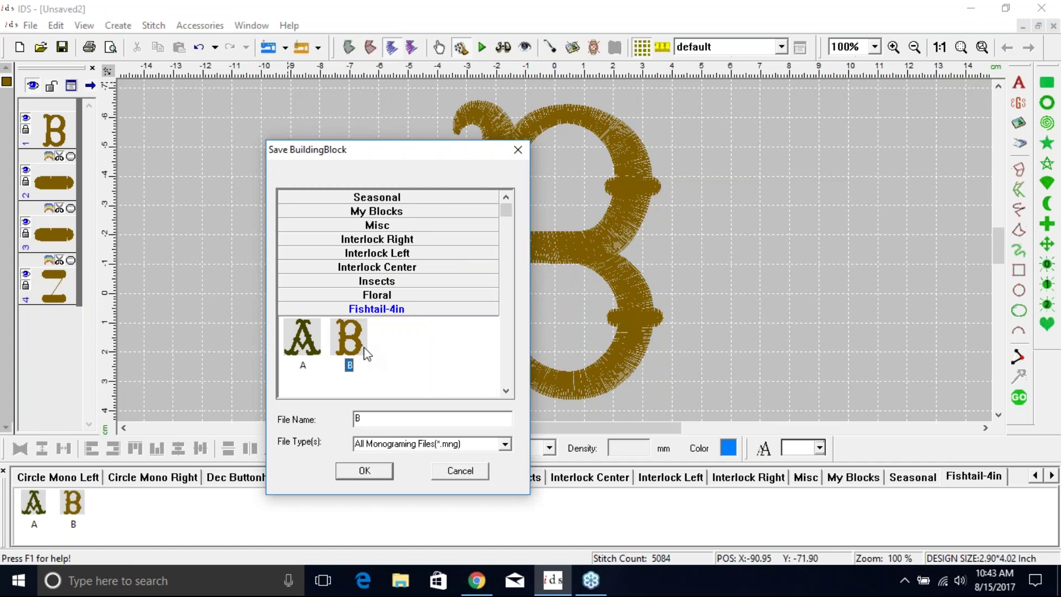
{"action": "left_click", "coordinate": [386, 473]}
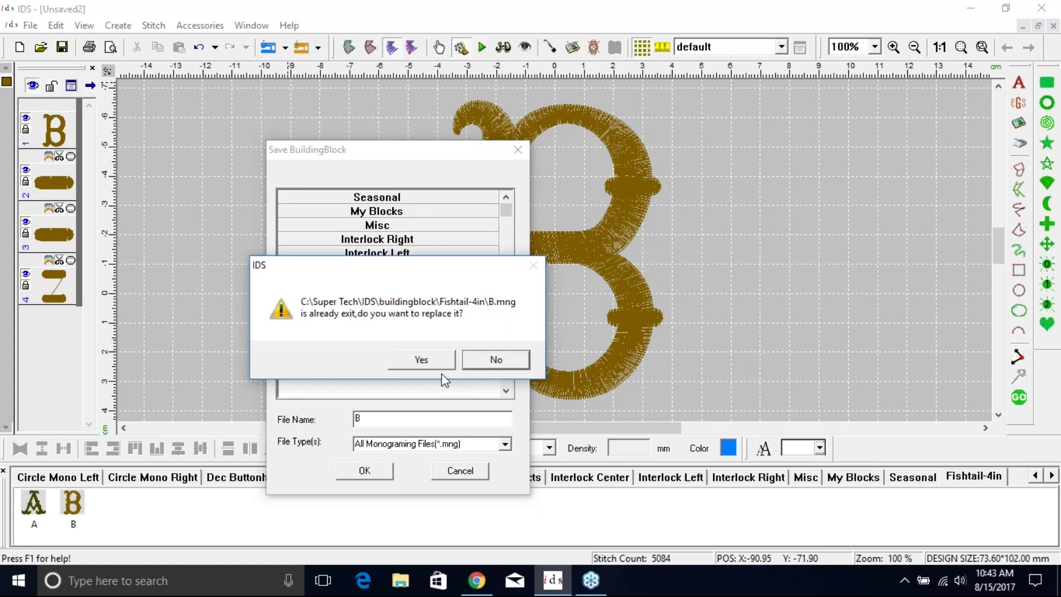
{"action": "left_click", "coordinate": [421, 360]}
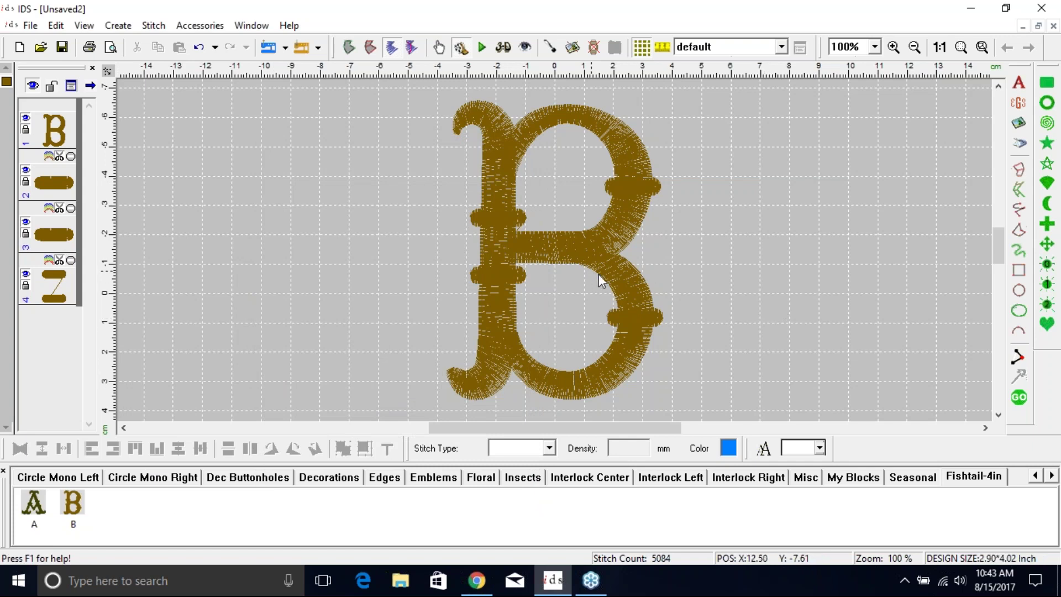
Step: Delete the letter B design including its locked objects, and import C.DST from the DST folder
{"action": "left_click", "coordinate": [635, 298]}
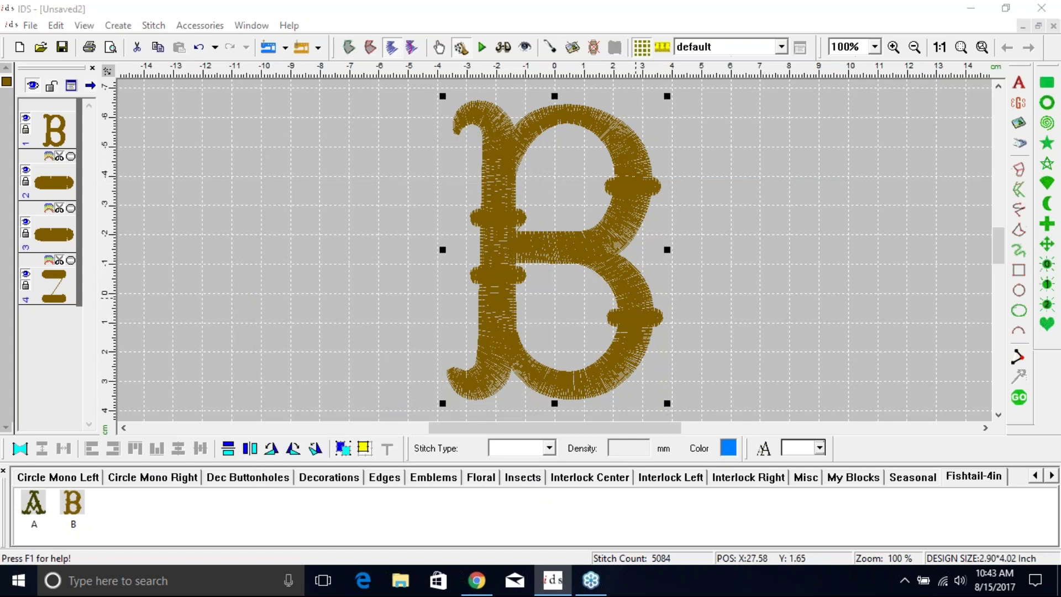
{"action": "key", "text": "Delete"}
{"action": "left_click", "coordinate": [543, 323]}
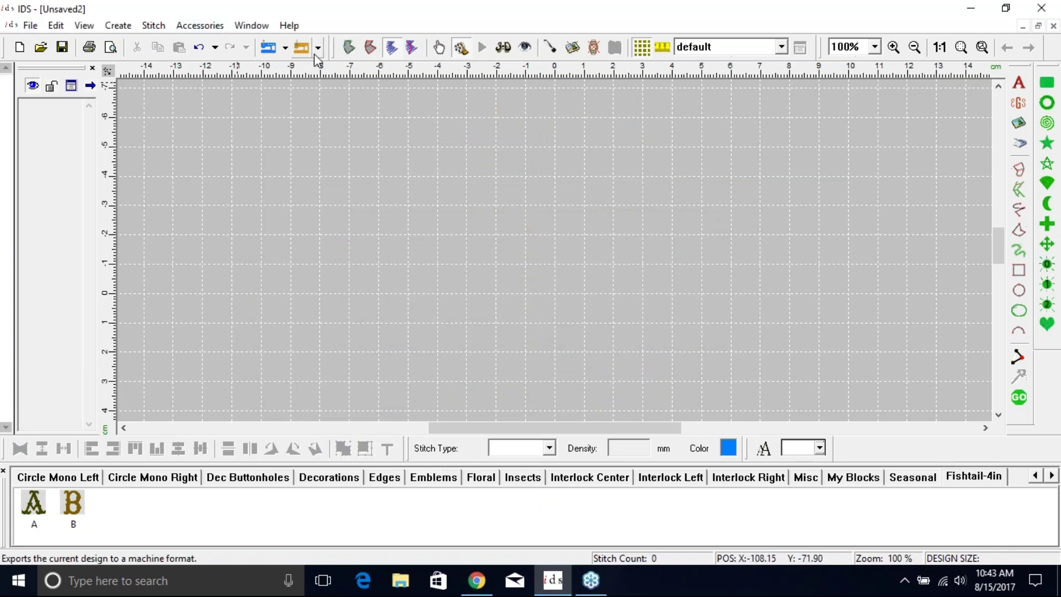
{"action": "left_click", "coordinate": [269, 51]}
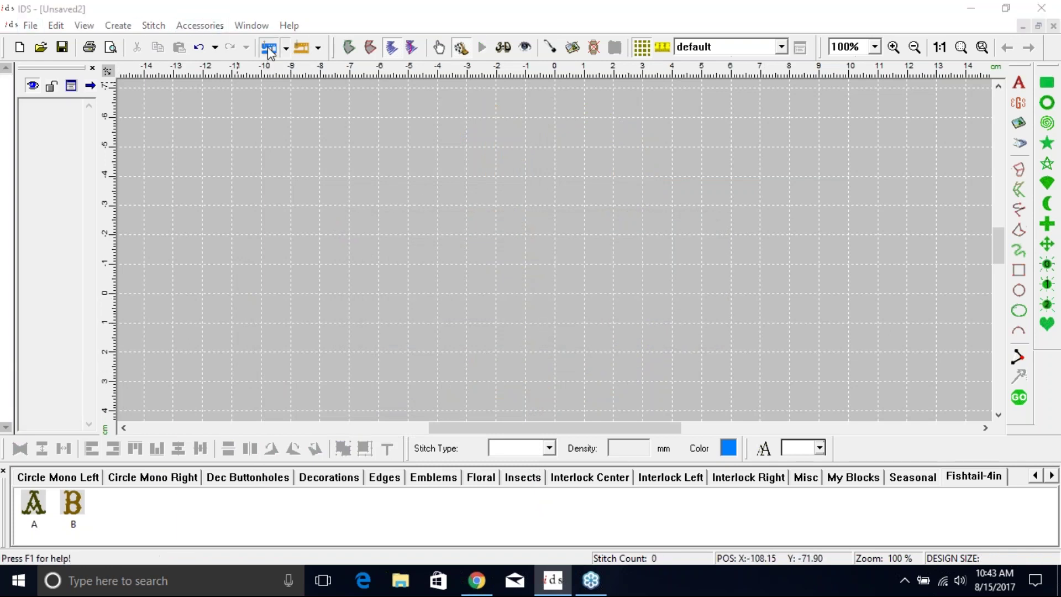
{"action": "left_click", "coordinate": [412, 286]}
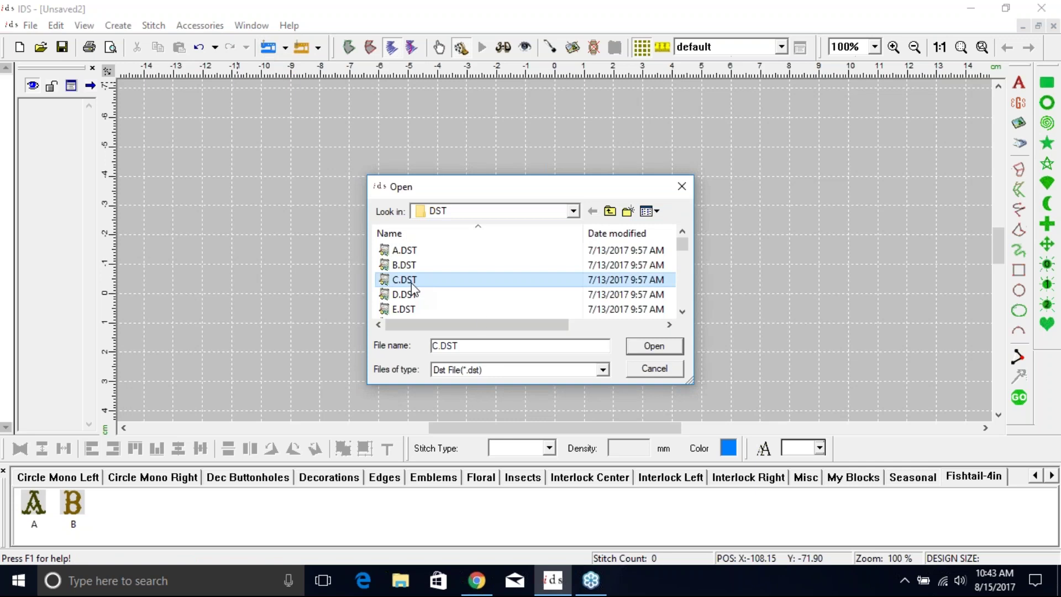
{"action": "left_click", "coordinate": [670, 347]}
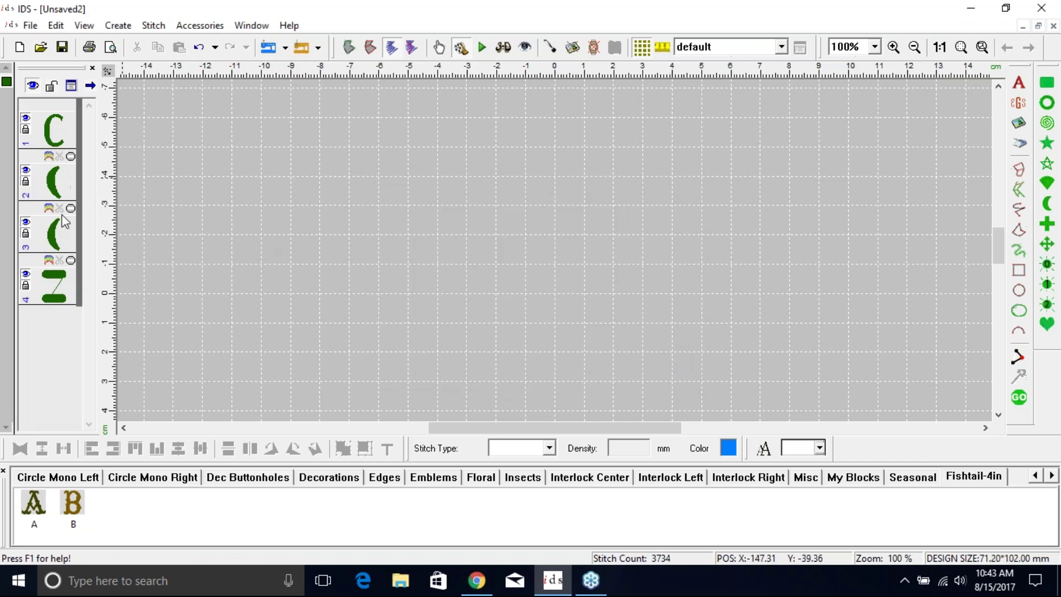
Step: Turn on the thread trims at all three transitions between the letter C's four objects
{"action": "left_click", "coordinate": [60, 157]}
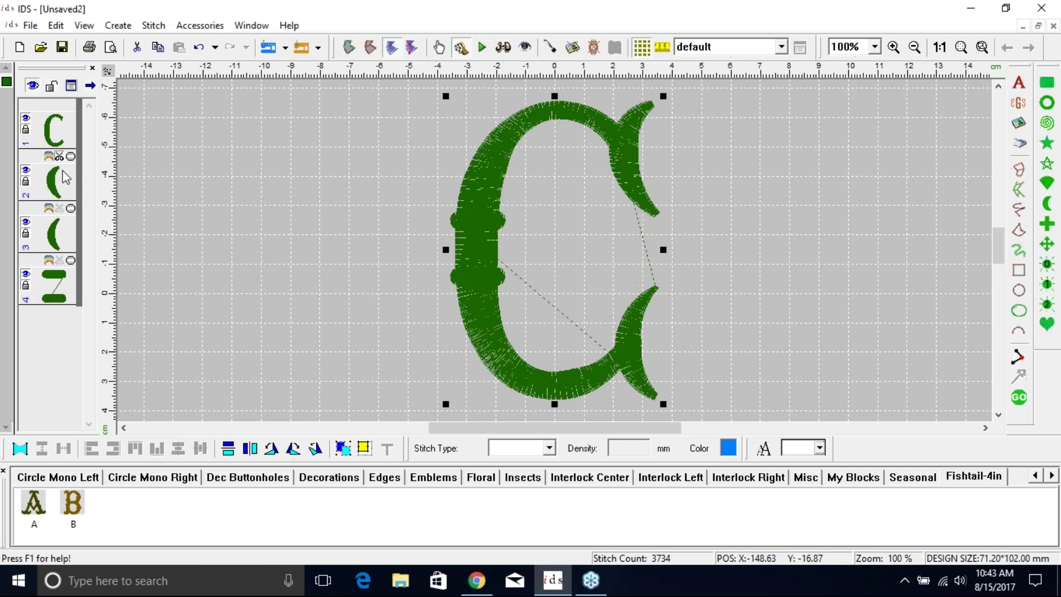
{"action": "left_click", "coordinate": [59, 209]}
{"action": "left_click", "coordinate": [59, 260]}
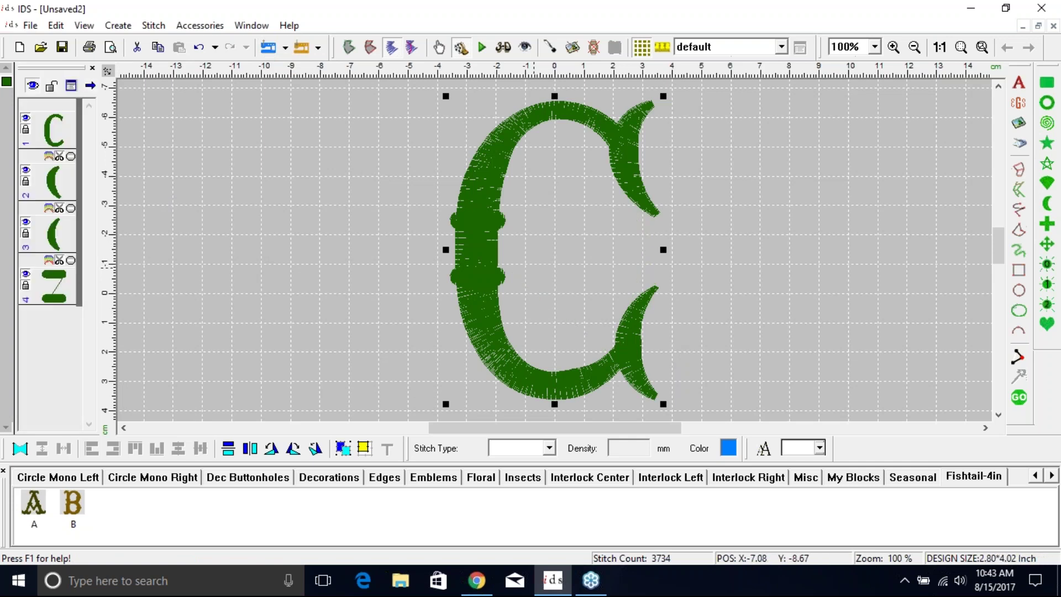
Step: Save the letter C as a building block named C on the Fishtail-4in page, and refresh that page's display
{"action": "left_click", "coordinate": [202, 26]}
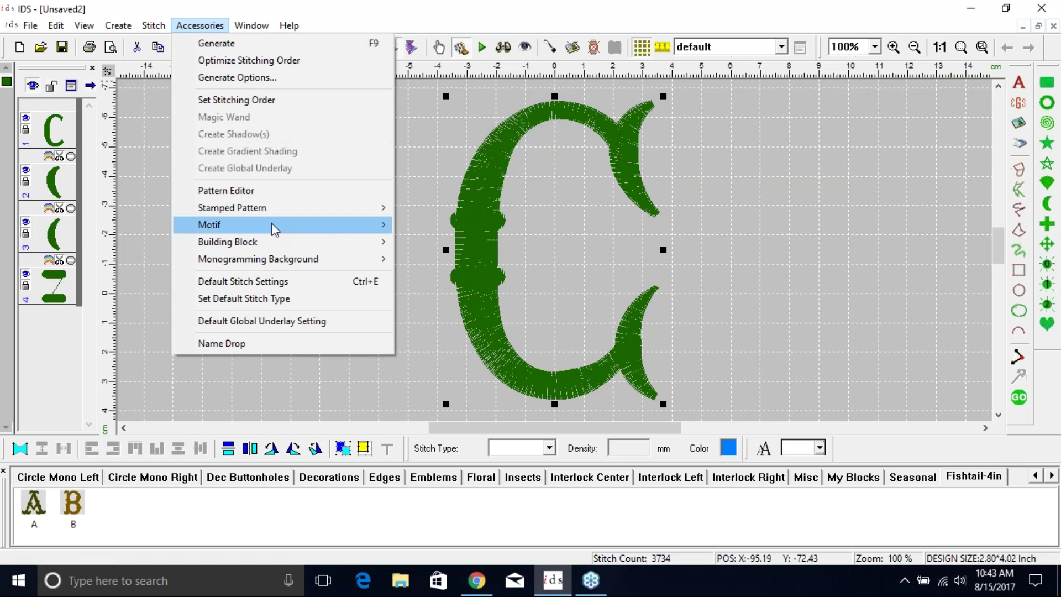
{"action": "mouse_move", "coordinate": [279, 241]}
{"action": "left_click", "coordinate": [472, 259]}
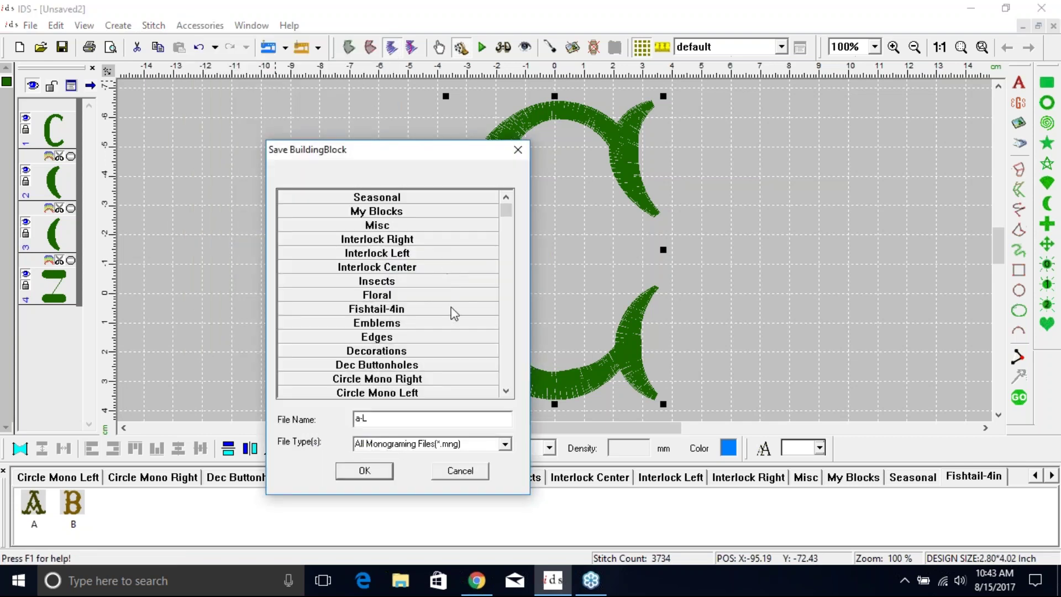
{"action": "left_click", "coordinate": [450, 309]}
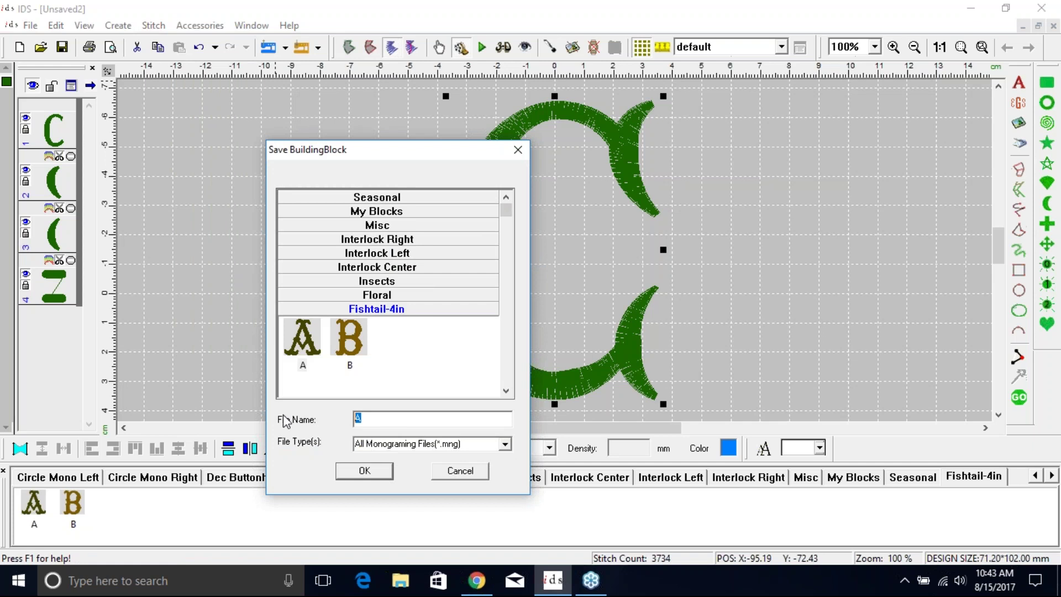
{"action": "type", "text": "C"}
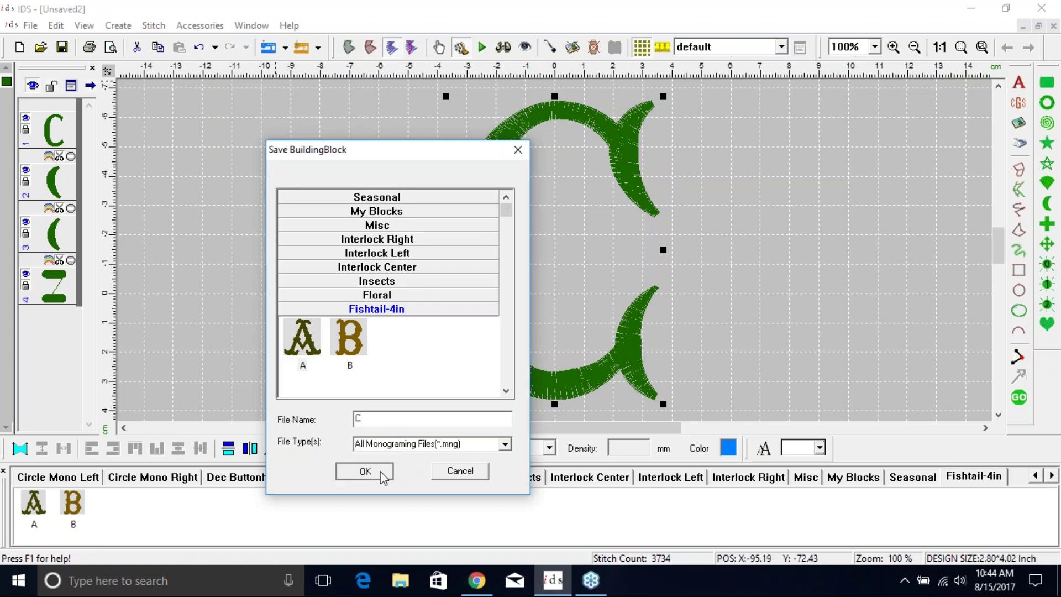
{"action": "left_click", "coordinate": [380, 471]}
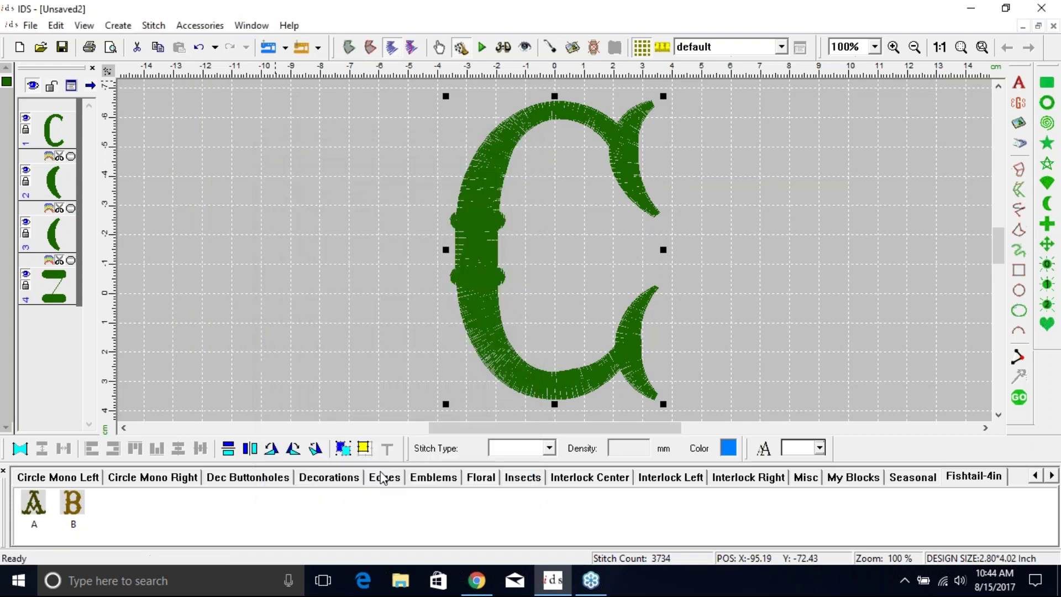
{"action": "left_click", "coordinate": [910, 481]}
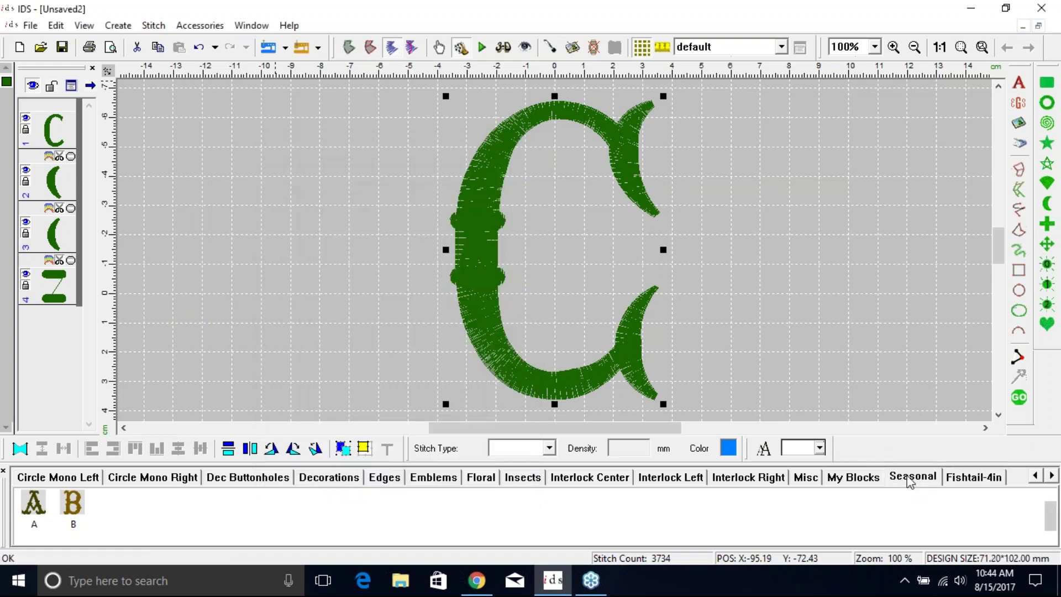
{"action": "left_click", "coordinate": [983, 479]}
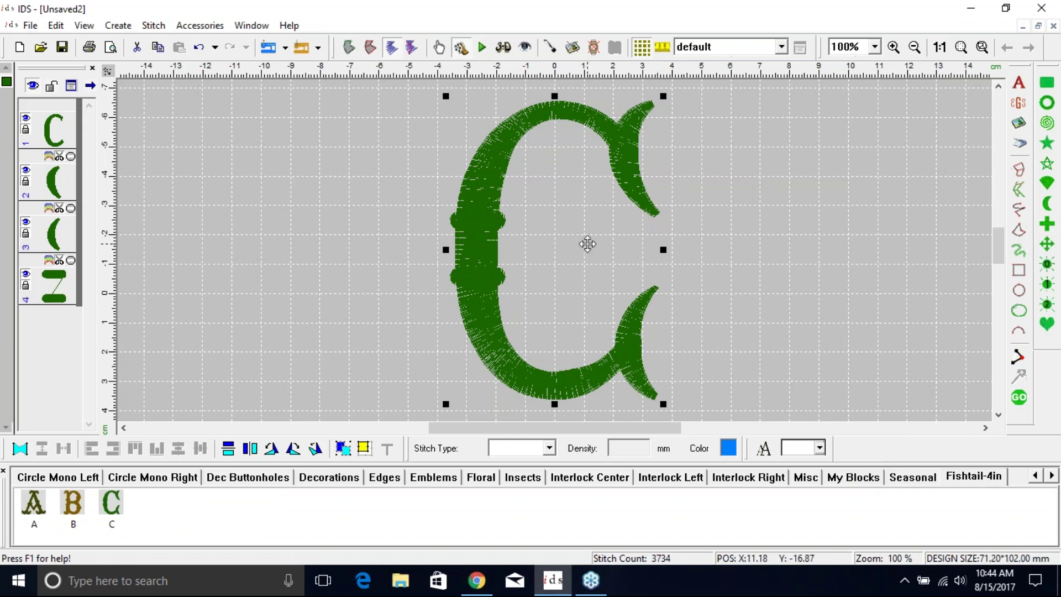
Step: Delete the letter C design including its locked objects, and create a new blank design
{"action": "key", "text": "Delete"}
{"action": "left_click", "coordinate": [526, 323]}
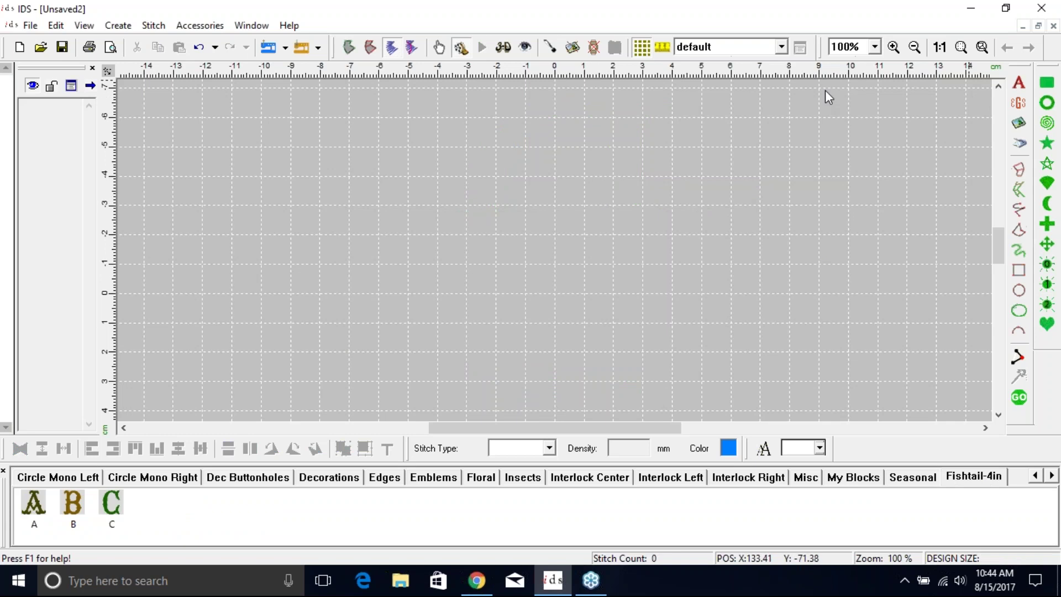
{"action": "left_click", "coordinate": [20, 47]}
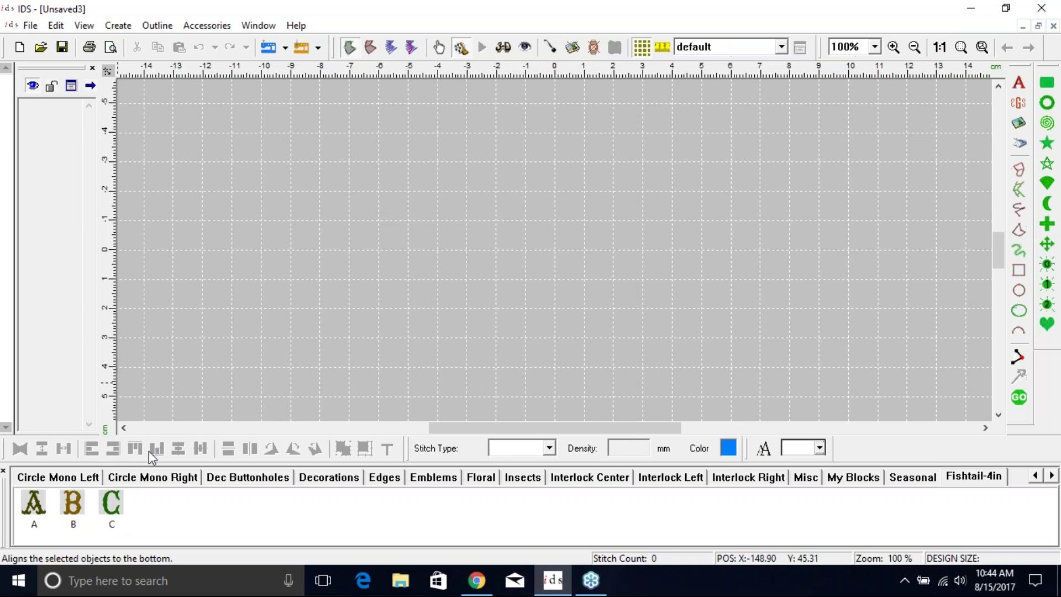
Step: Place the Fishtail-4in blocks C, A and C side by side in the blank design, and generate their stitches
{"action": "left_click", "coordinate": [114, 507]}
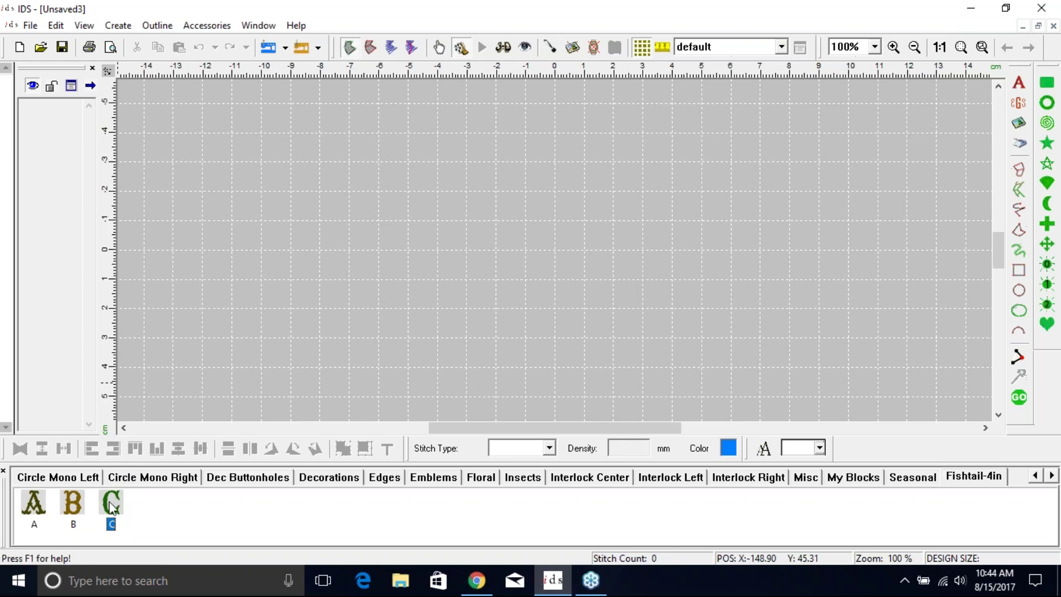
{"action": "left_click_drag", "start_coordinate": [113, 507], "coordinate": [331, 257]}
{"action": "left_click", "coordinate": [34, 507]}
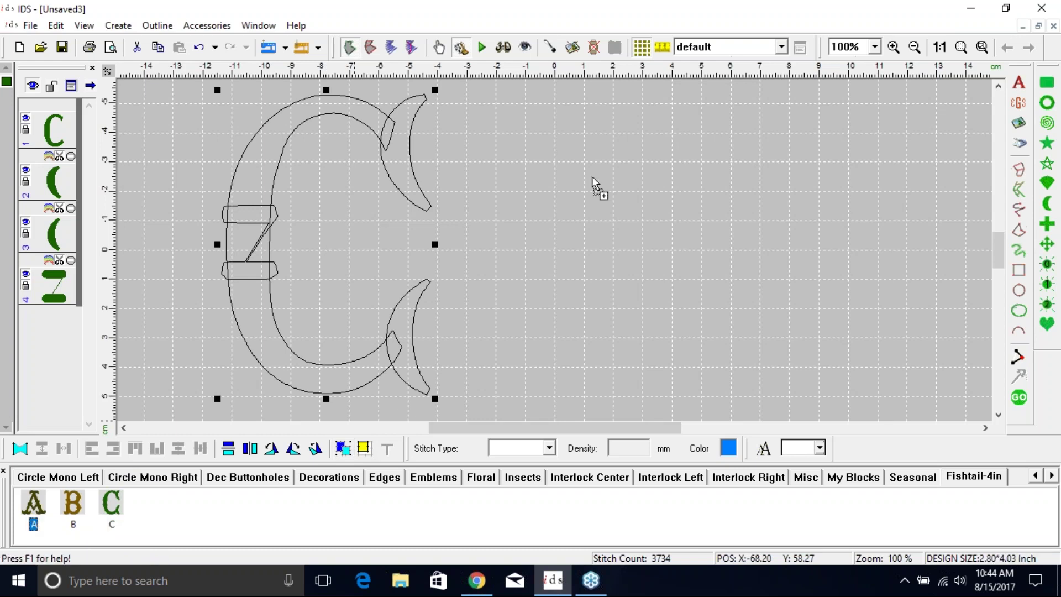
{"action": "left_click_drag", "start_coordinate": [603, 225], "coordinate": [585, 222]}
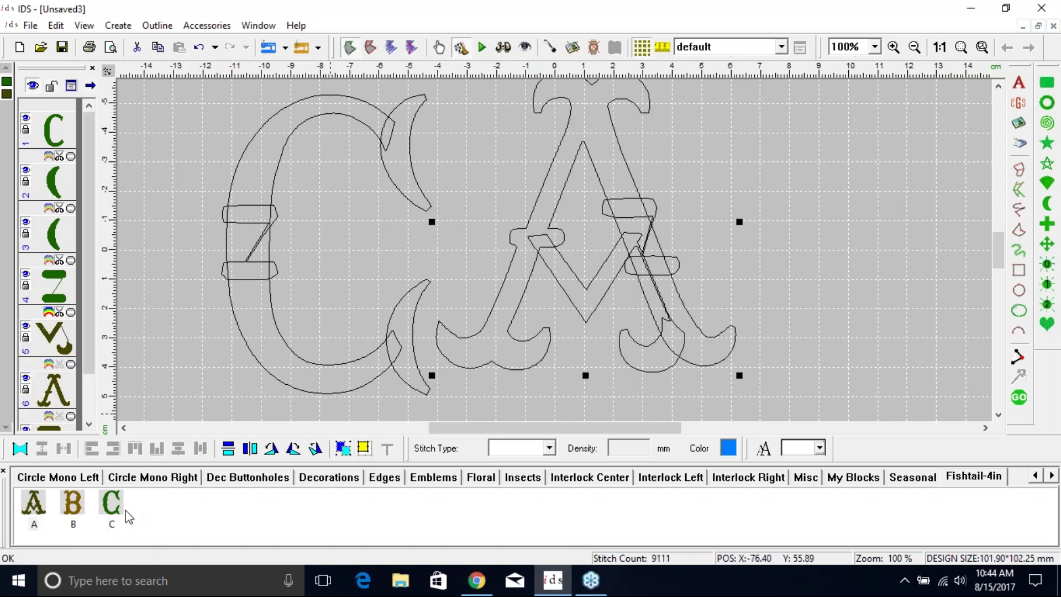
{"action": "left_click_drag", "start_coordinate": [117, 511], "coordinate": [894, 218]}
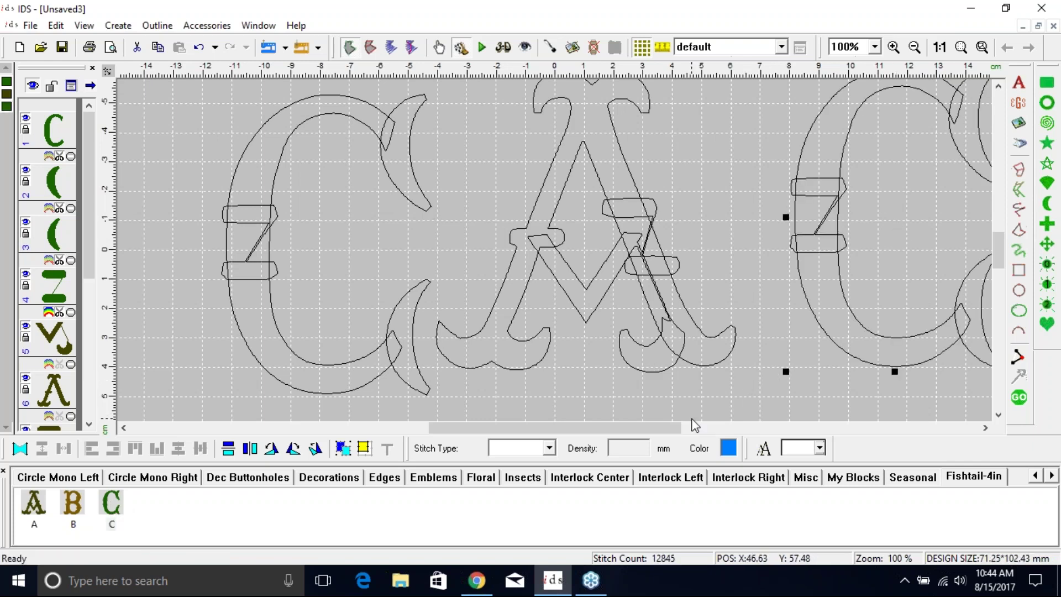
{"action": "left_click", "coordinate": [939, 47]}
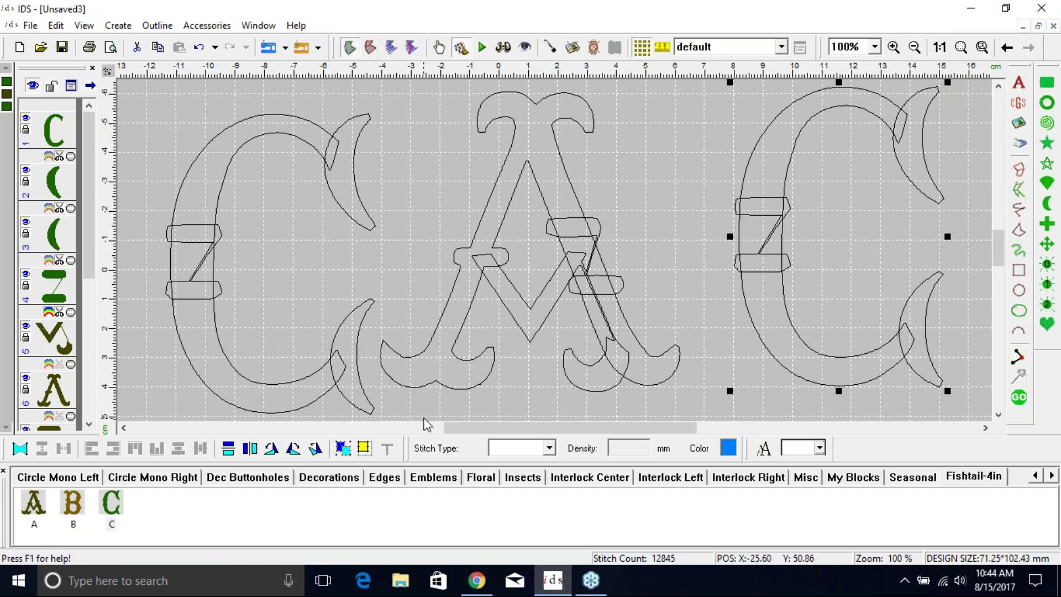
{"action": "left_click", "coordinate": [1019, 398]}
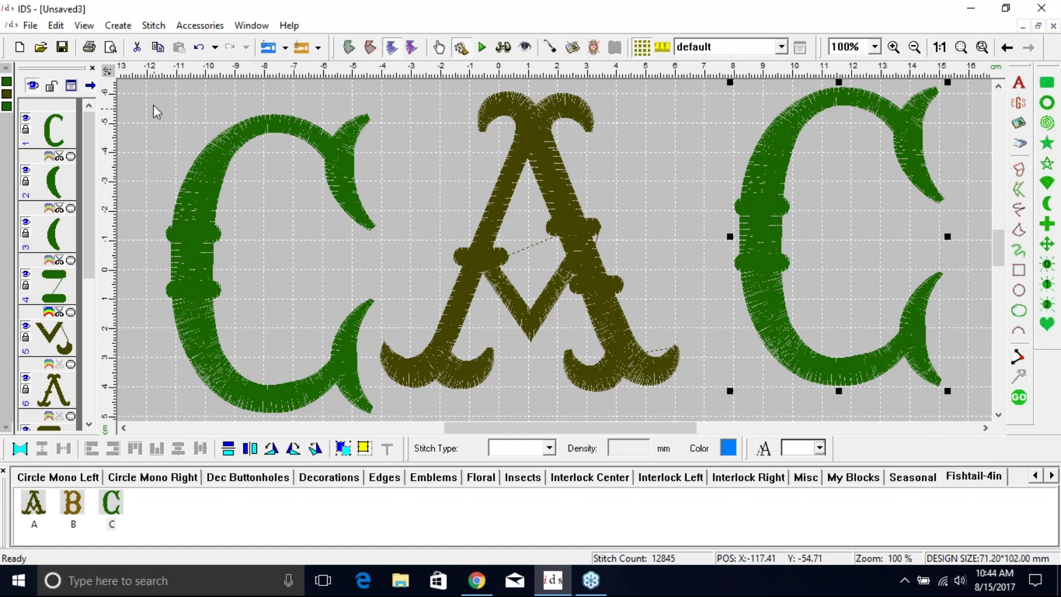
Step: Select all three letters, align their centers along one horizontal line, and space them evenly across
{"action": "left_click", "coordinate": [56, 24]}
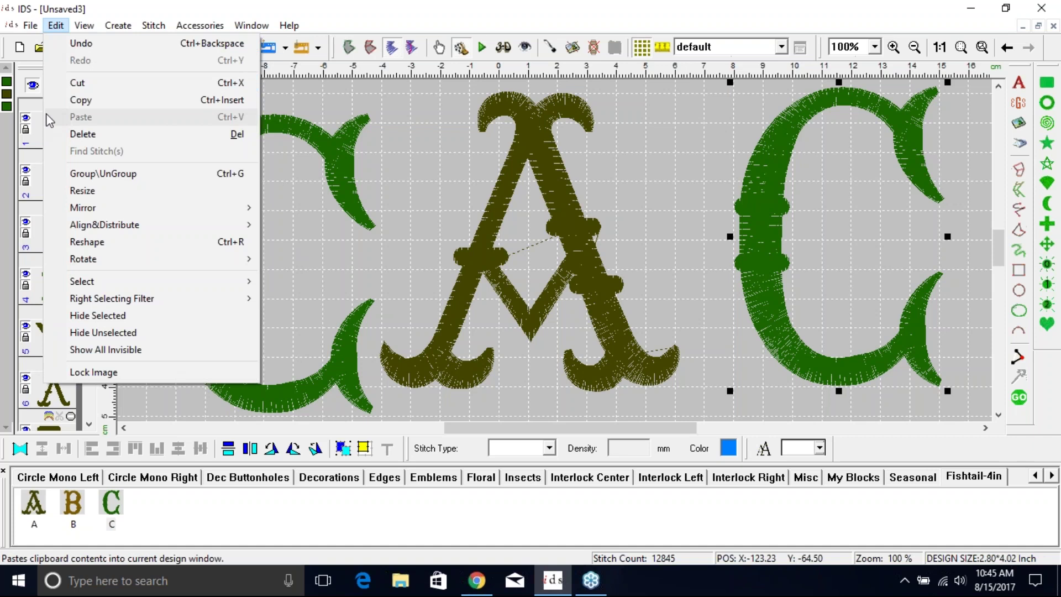
{"action": "mouse_move", "coordinate": [98, 281]}
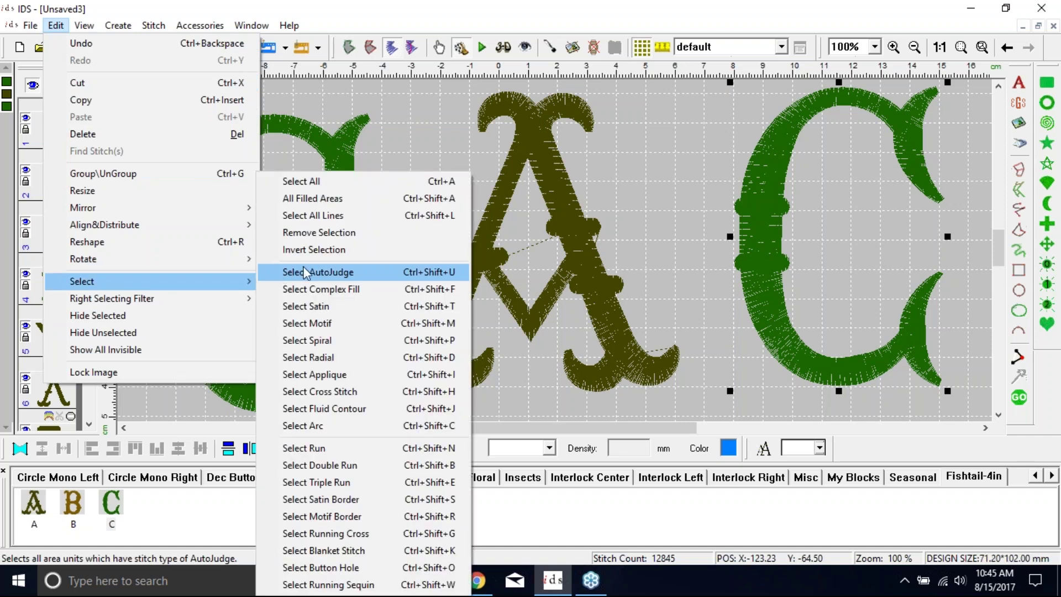
{"action": "left_click", "coordinate": [309, 181]}
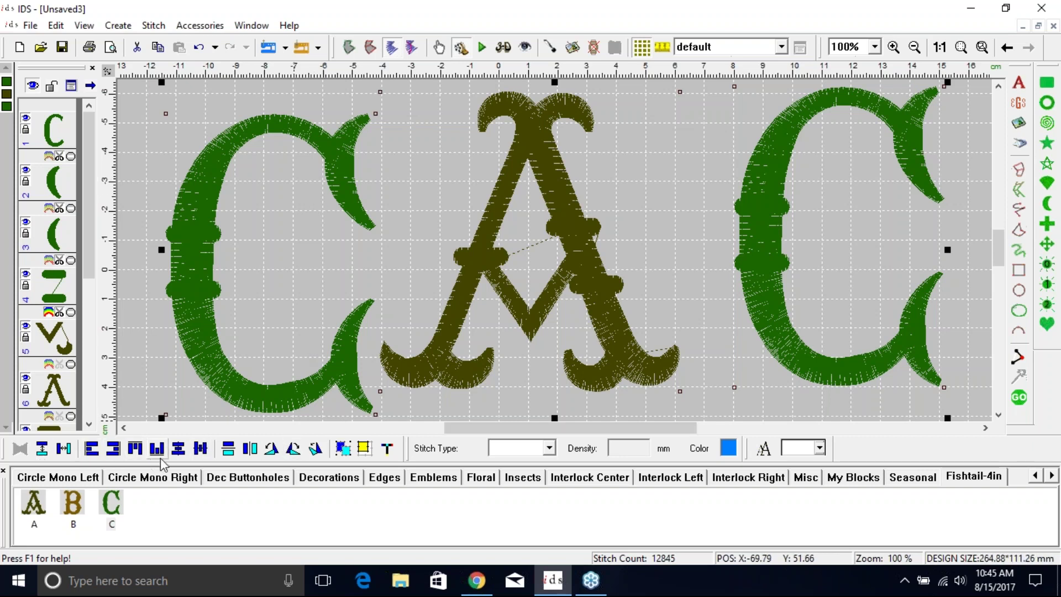
{"action": "left_click", "coordinate": [202, 449]}
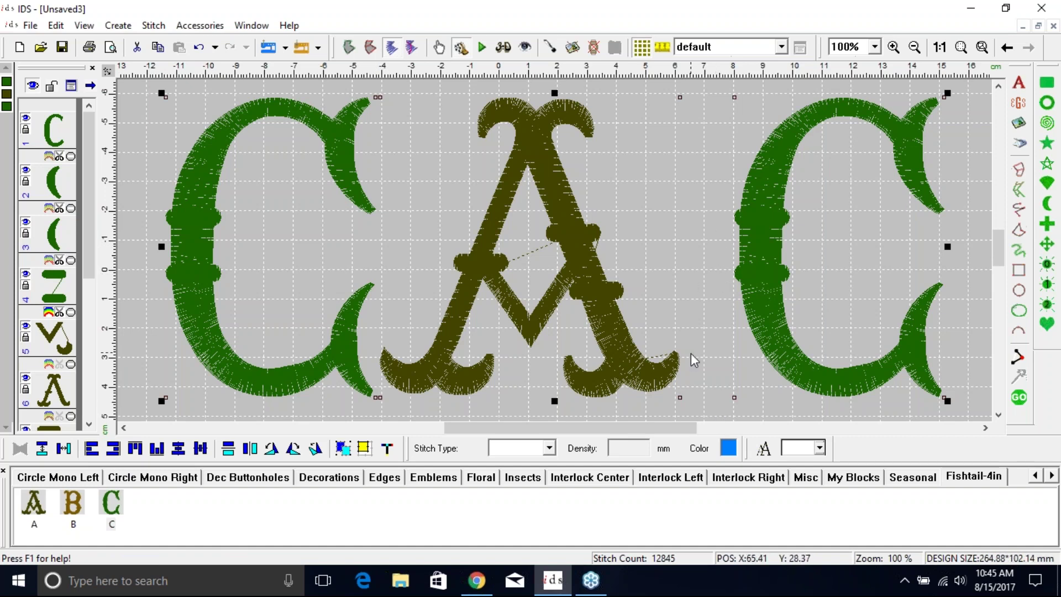
{"action": "left_click", "coordinate": [65, 449]}
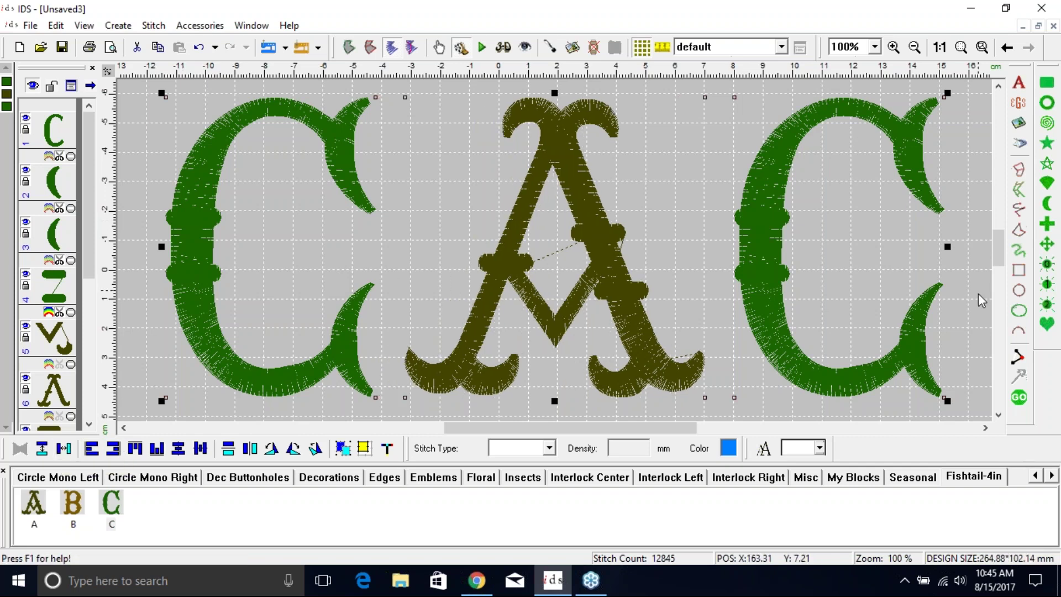
{"action": "left_click", "coordinate": [975, 324]}
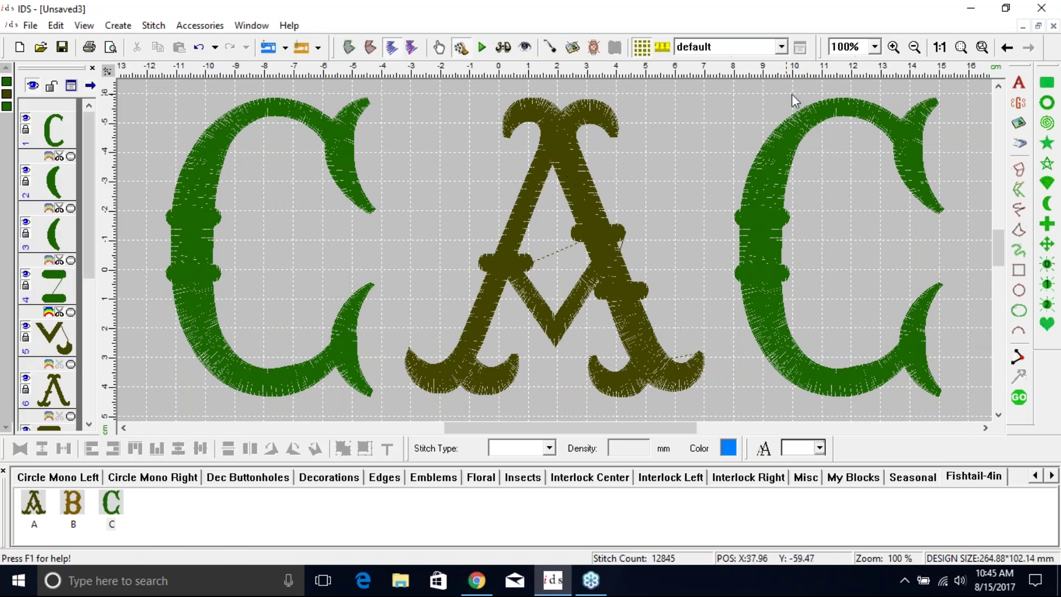
{"action": "left_click", "coordinate": [913, 47]}
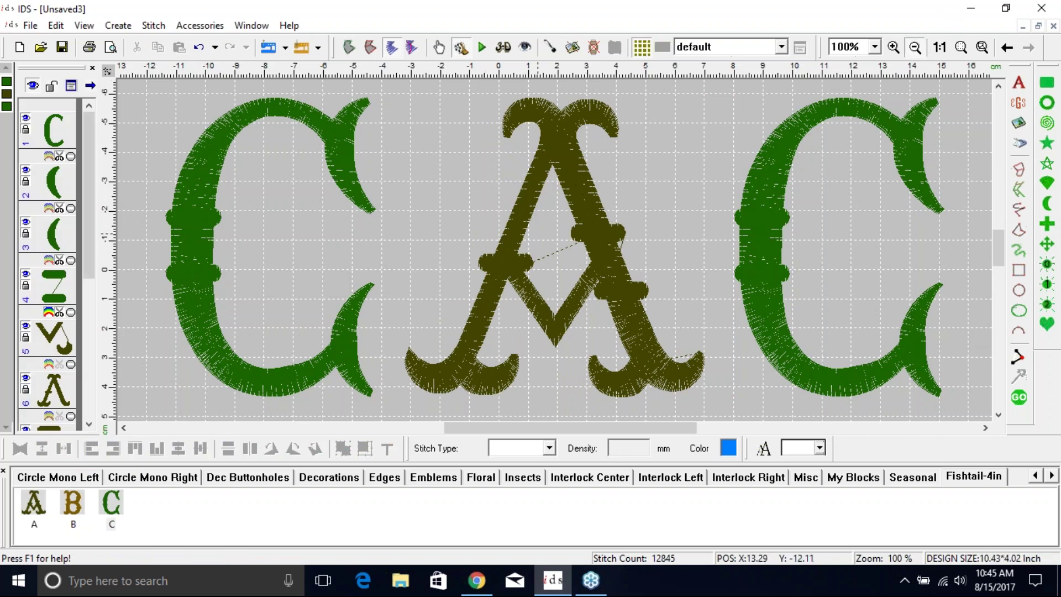
{"action": "left_click", "coordinate": [557, 248]}
{"action": "left_click", "coordinate": [557, 249]}
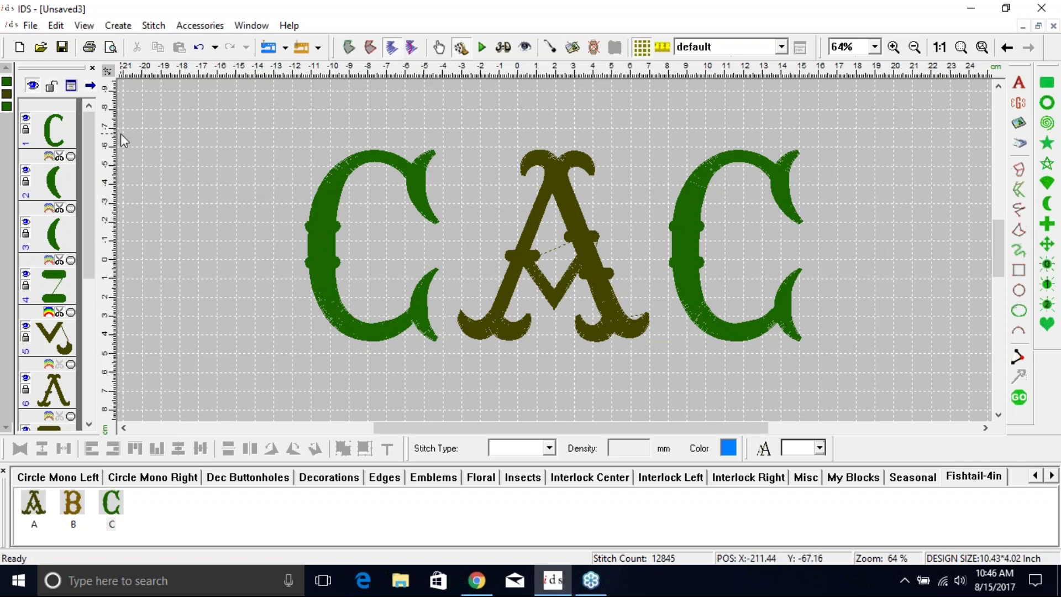
Step: Close both unsaved designs without saving their changes, and create a new blank design
{"action": "left_click", "coordinate": [1053, 26]}
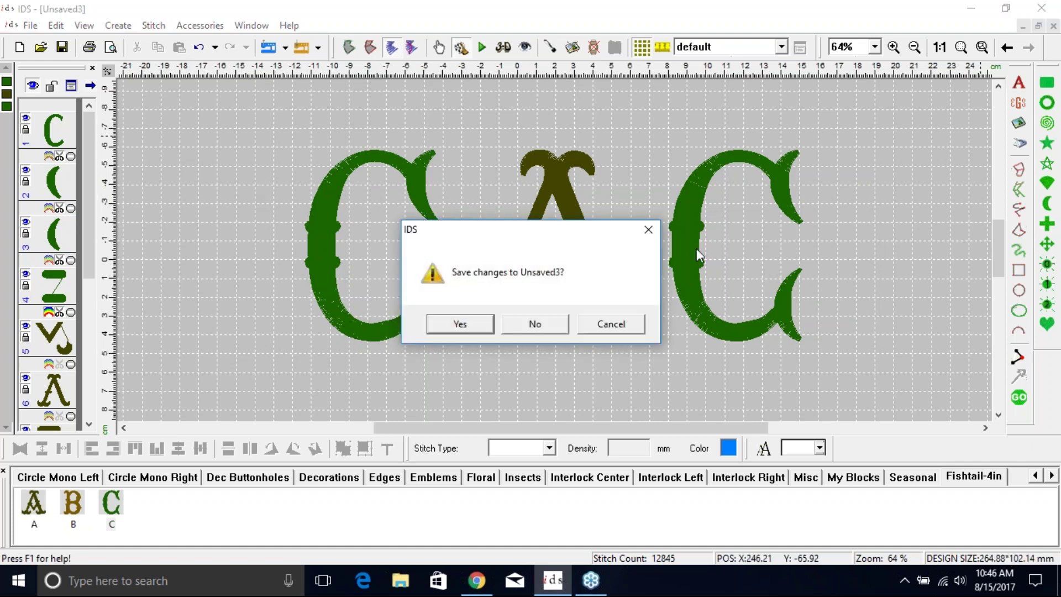
{"action": "left_click", "coordinate": [557, 325]}
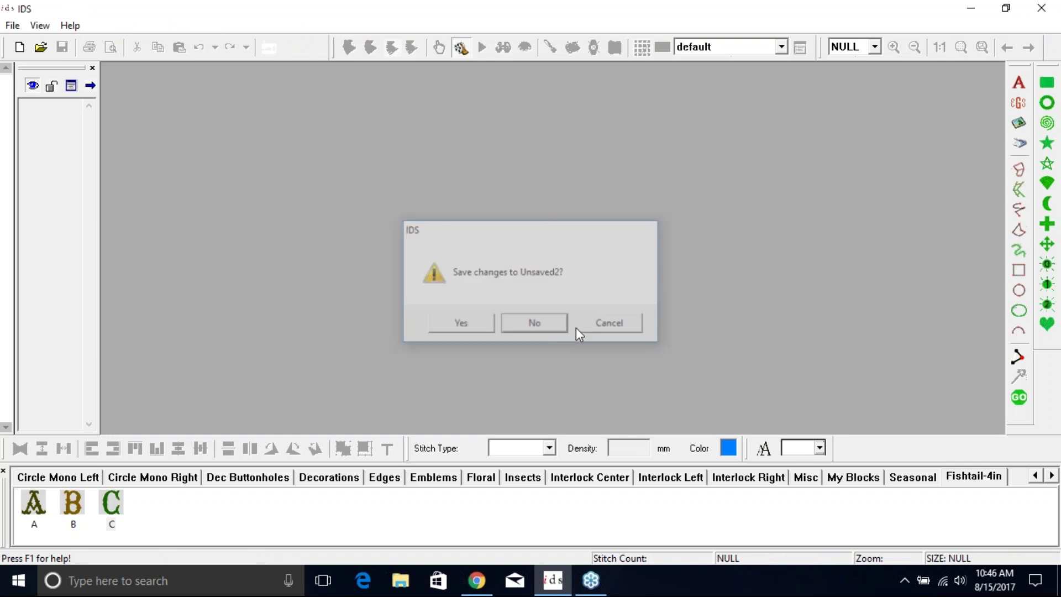
{"action": "left_click", "coordinate": [577, 328]}
{"action": "left_click", "coordinate": [12, 25]}
{"action": "left_click", "coordinate": [33, 44]}
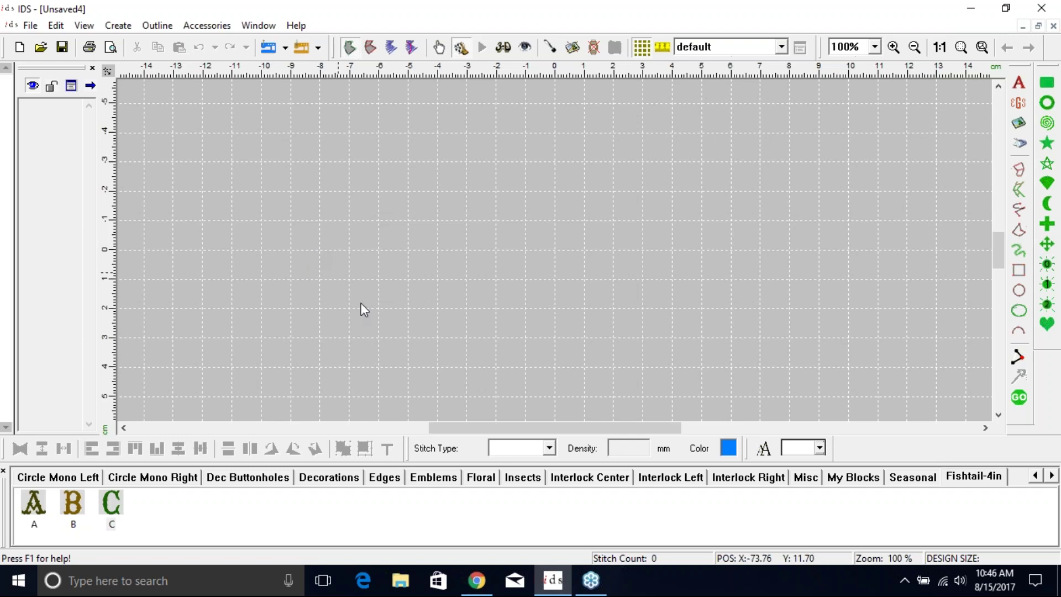
Step: Look through the Interlock Center, Interlock Left and Interlock Right building block pages
{"action": "left_click", "coordinate": [601, 479]}
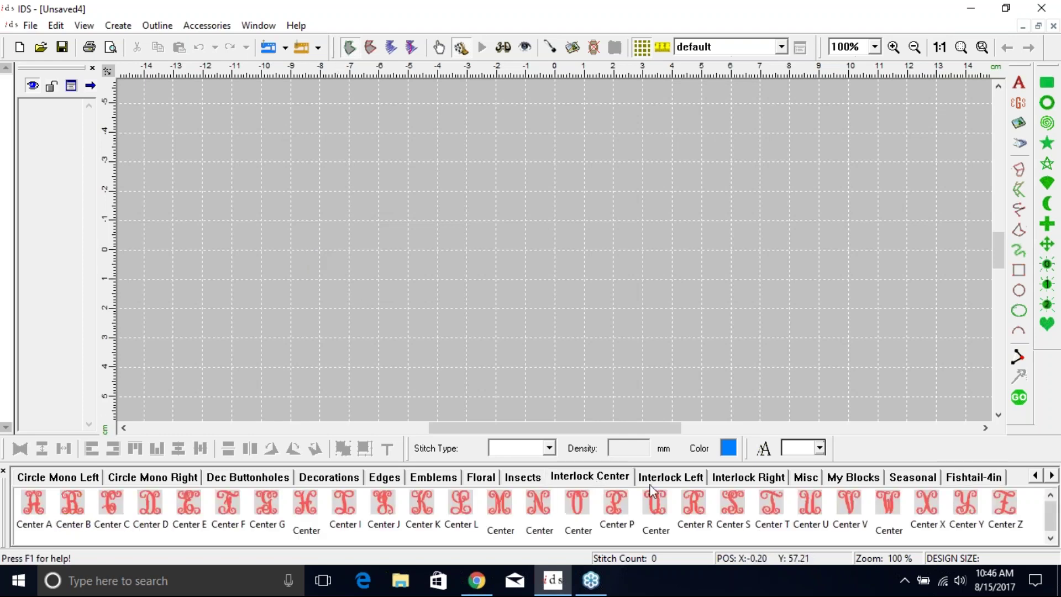
{"action": "left_click", "coordinate": [672, 479]}
{"action": "left_click", "coordinate": [750, 477]}
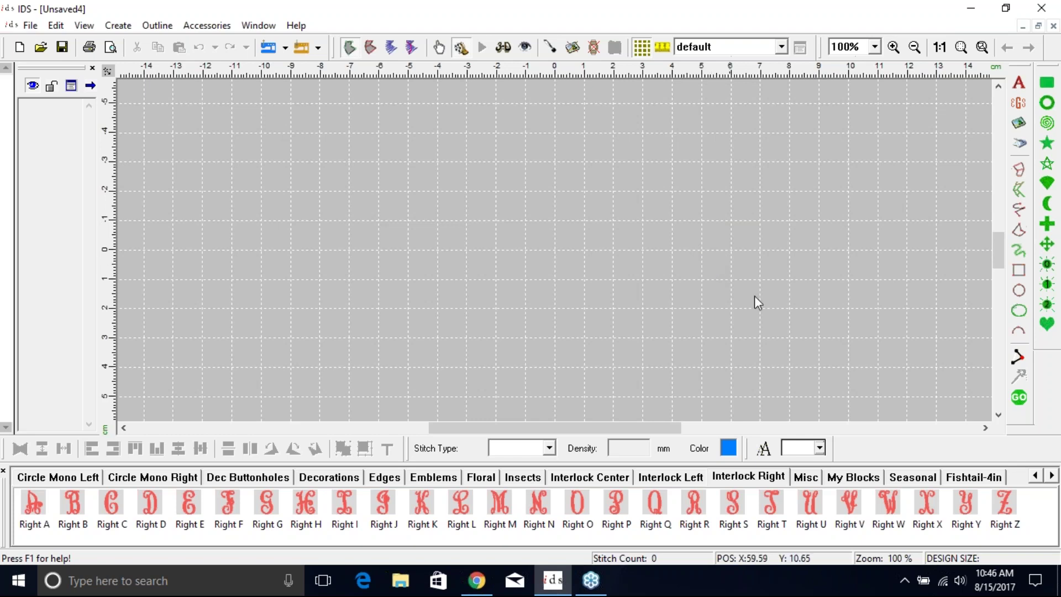
Step: Place the letter C from the Fishtail-4in page in the blank design, and generate its stitches
{"action": "left_click", "coordinate": [975, 478]}
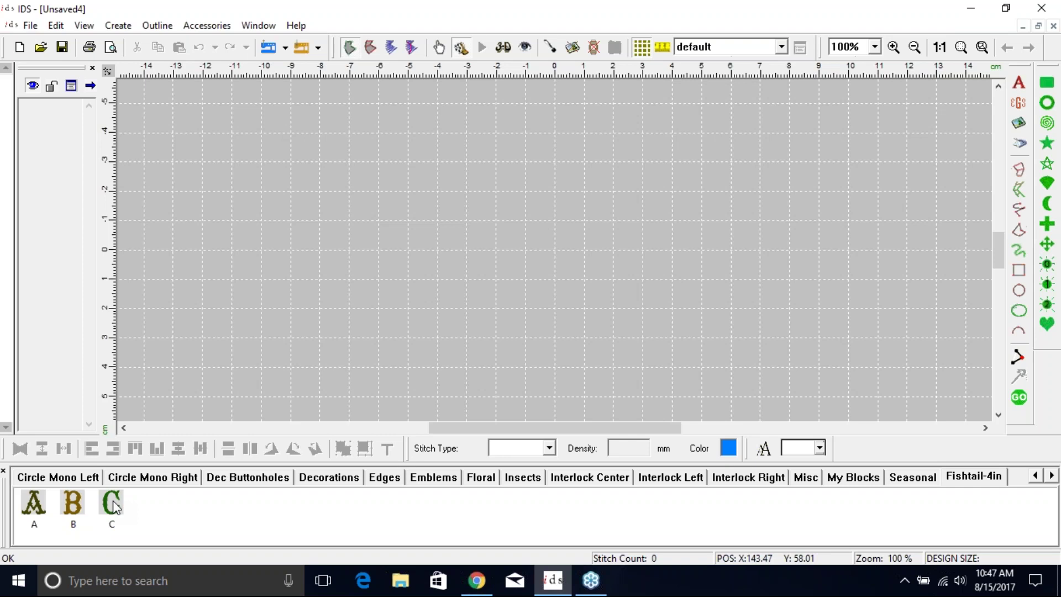
{"action": "left_click_drag", "start_coordinate": [114, 505], "coordinate": [241, 380]}
{"action": "left_click_drag", "start_coordinate": [381, 210], "coordinate": [383, 212]}
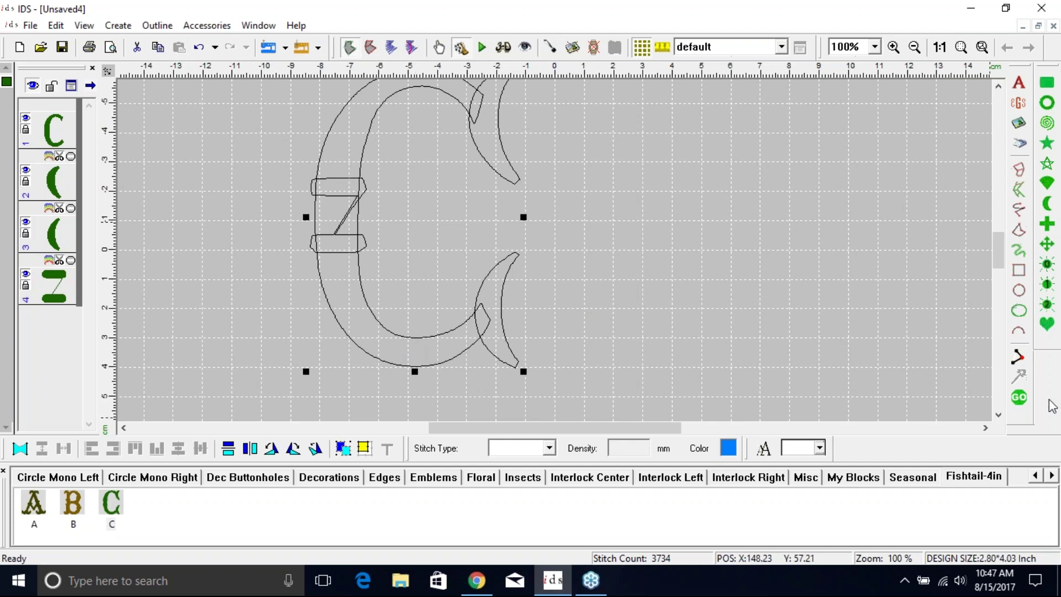
{"action": "left_click", "coordinate": [1018, 397]}
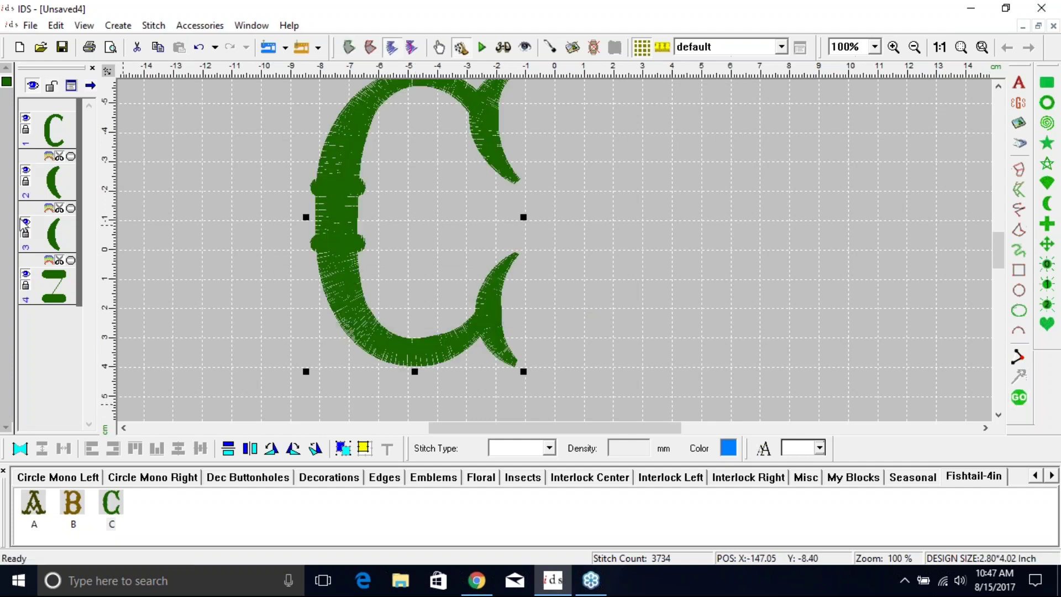
{"action": "left_click", "coordinate": [367, 298]}
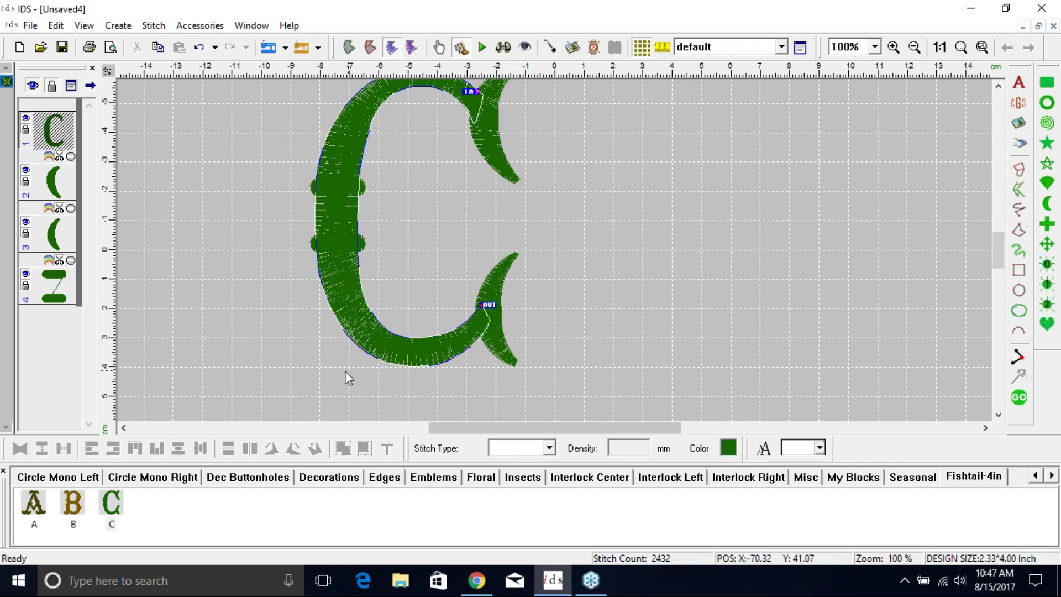
{"action": "left_click", "coordinate": [998, 87]}
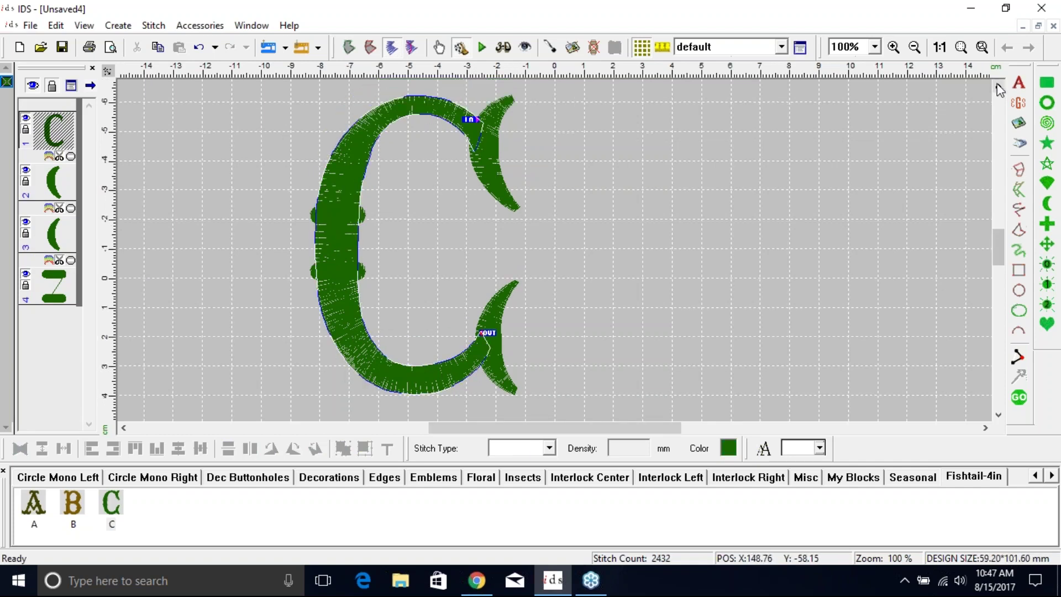
{"action": "left_click", "coordinate": [632, 233]}
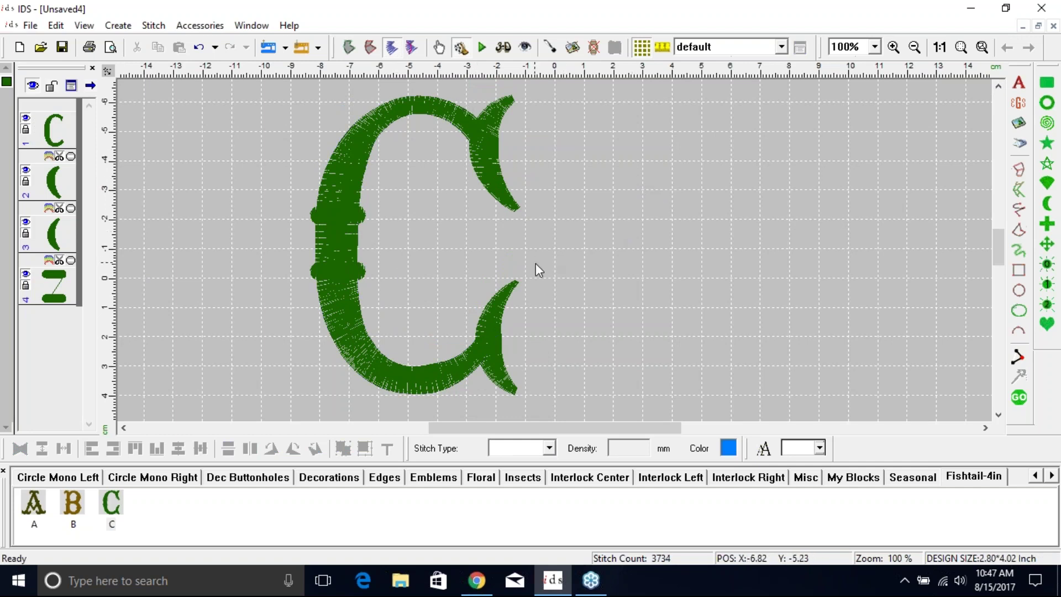
Step: Show the Interlock Left page, and delete the letter C from the design
{"action": "left_click", "coordinate": [671, 477]}
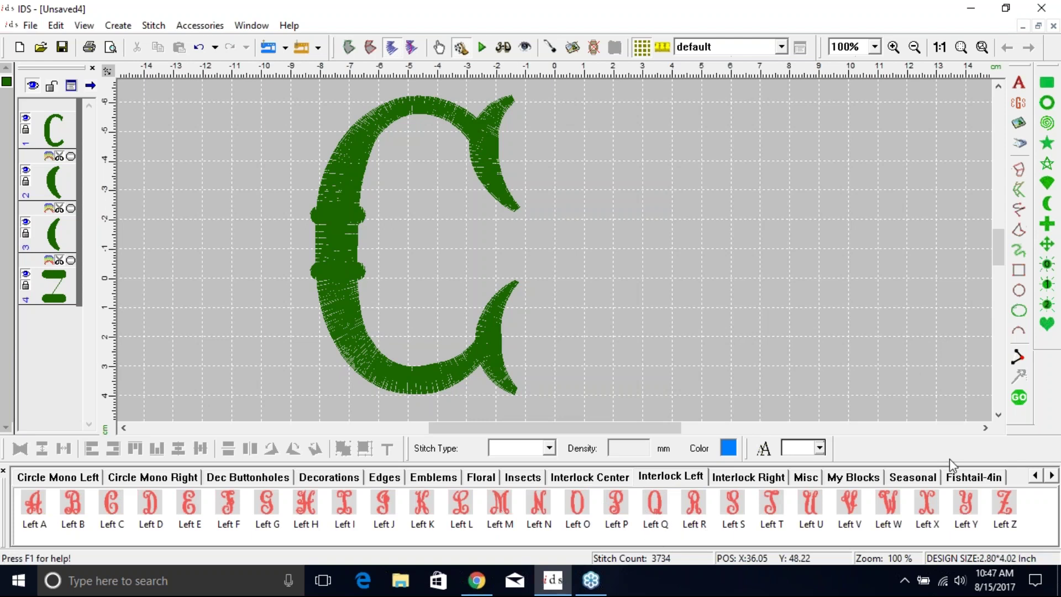
{"action": "left_click", "coordinate": [319, 317]}
{"action": "left_click_drag", "start_coordinate": [321, 315], "coordinate": [331, 301]}
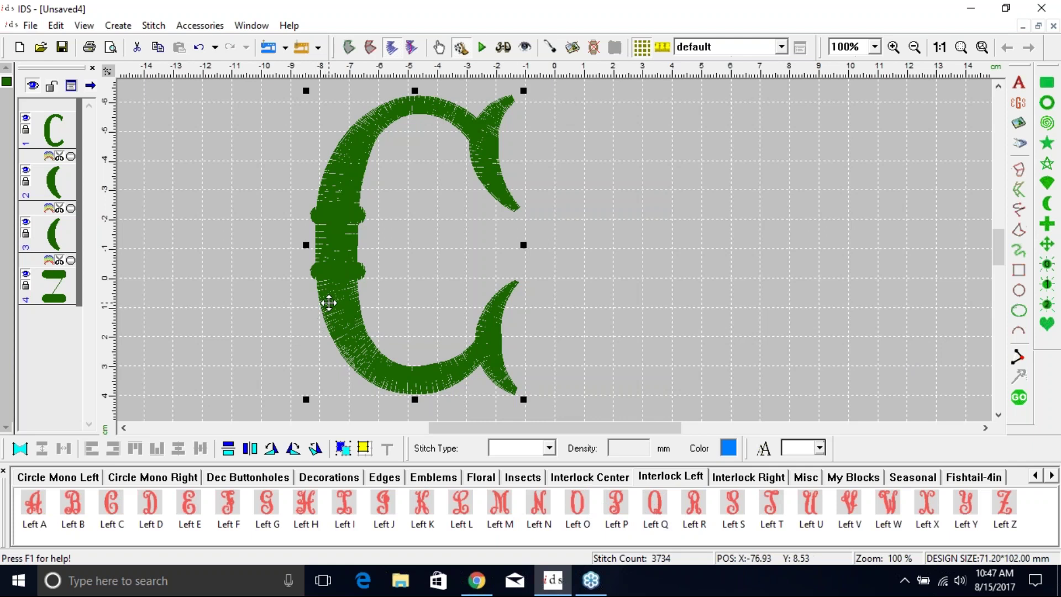
{"action": "left_click", "coordinate": [517, 323]}
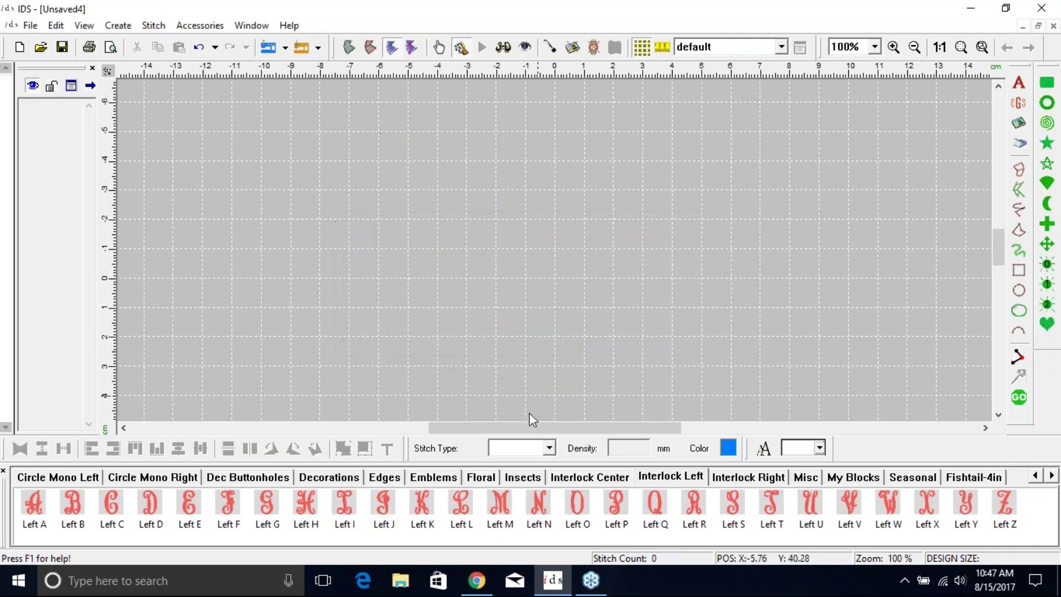
Step: Start inserting a text object and set its font to Gigi
{"action": "left_click", "coordinate": [1019, 83]}
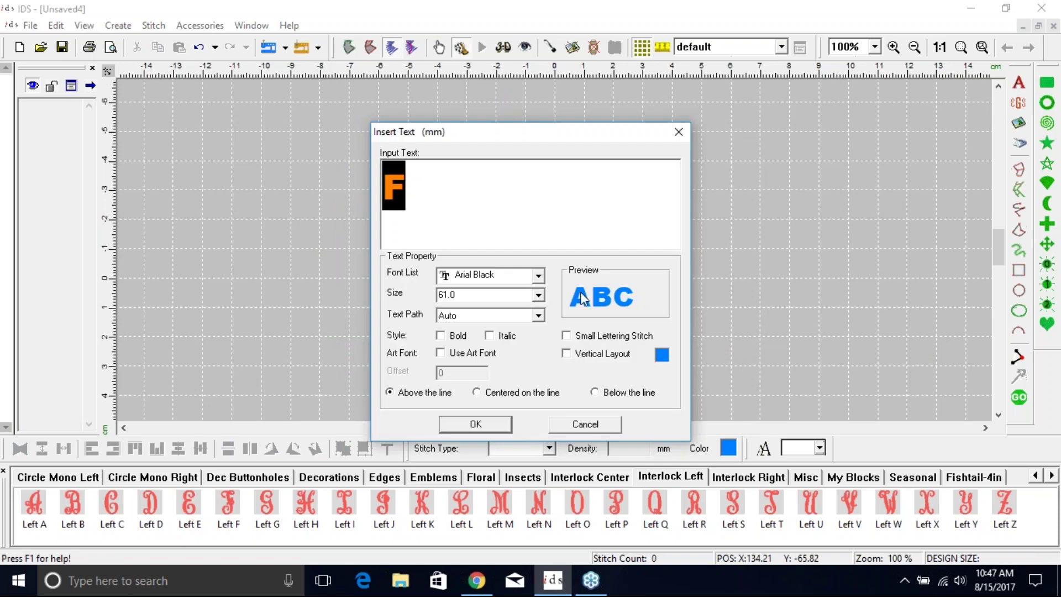
{"action": "left_click", "coordinate": [538, 275]}
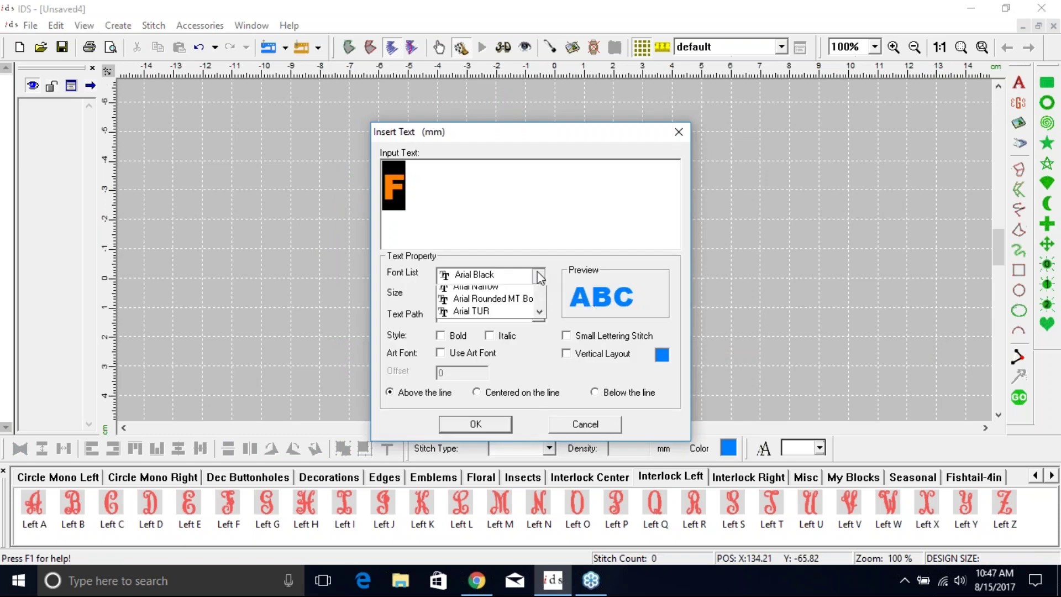
{"action": "left_click_drag", "start_coordinate": [543, 316], "coordinate": [540, 328]}
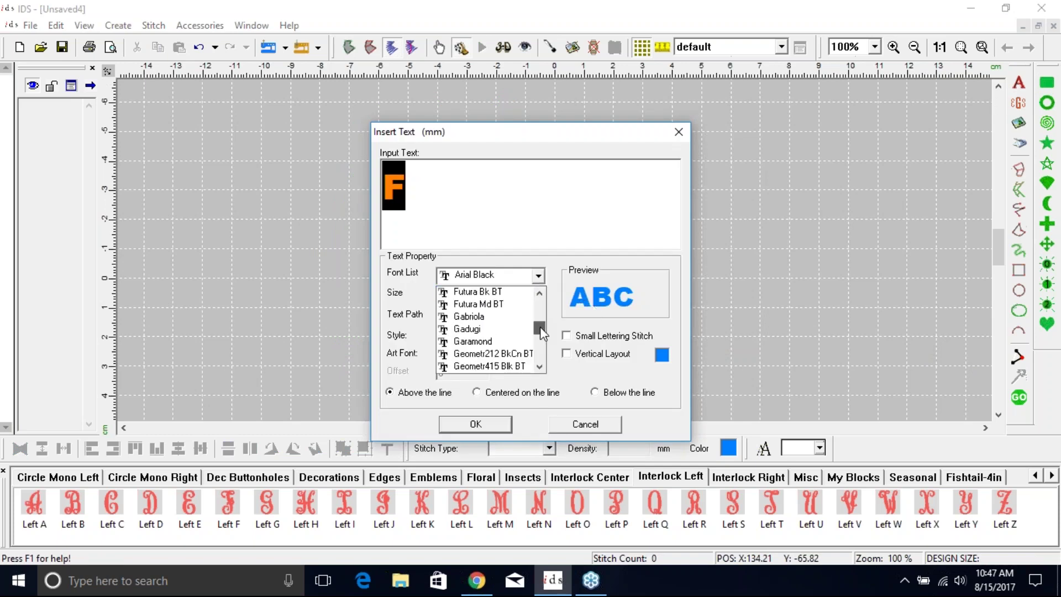
{"action": "left_click", "coordinate": [539, 367]}
{"action": "left_click", "coordinate": [539, 367]}
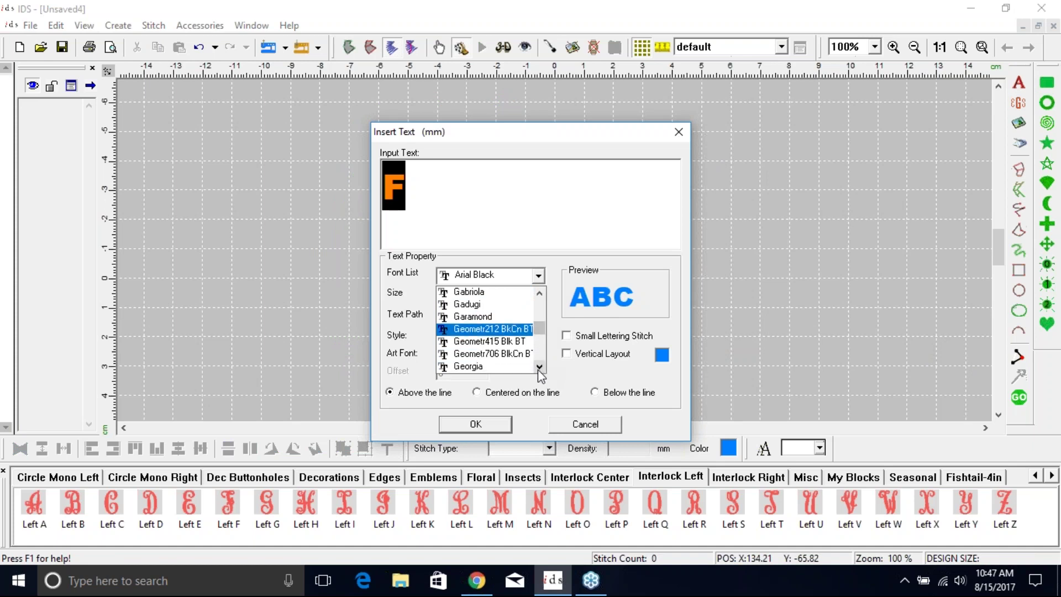
{"action": "left_click", "coordinate": [539, 367]}
{"action": "left_click", "coordinate": [540, 366]}
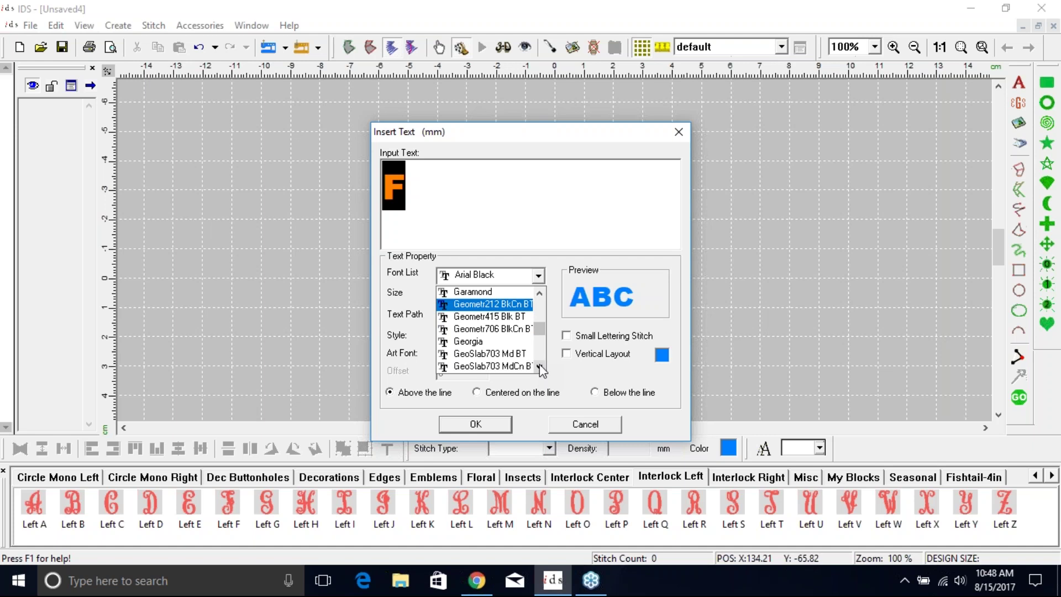
{"action": "left_click", "coordinate": [540, 367]}
{"action": "left_click", "coordinate": [540, 367]}
{"action": "left_click", "coordinate": [539, 367]}
{"action": "left_click", "coordinate": [539, 367]}
{"action": "left_click", "coordinate": [540, 367]}
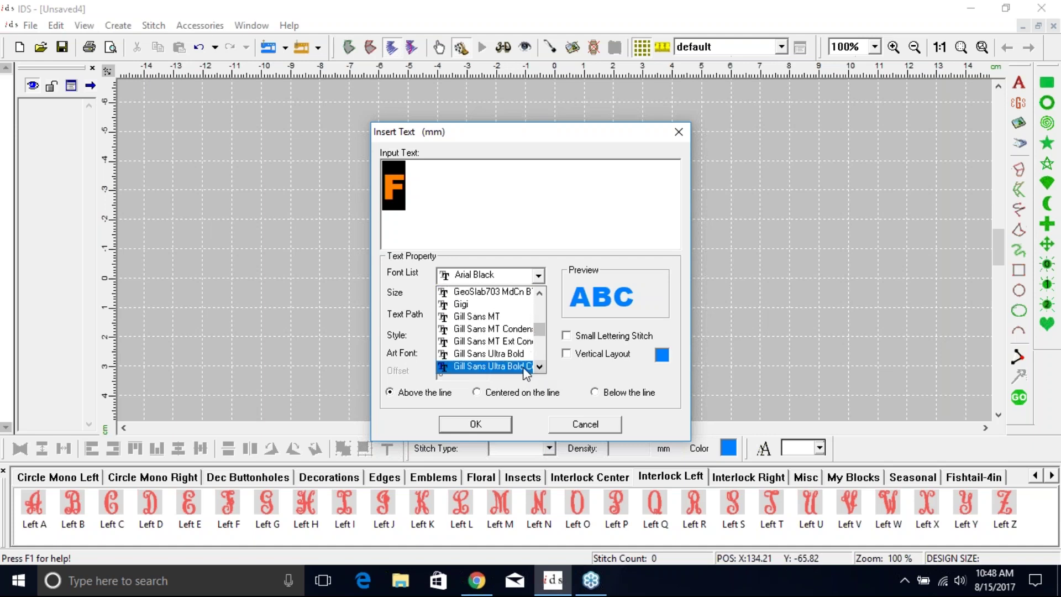
{"action": "left_click", "coordinate": [524, 309]}
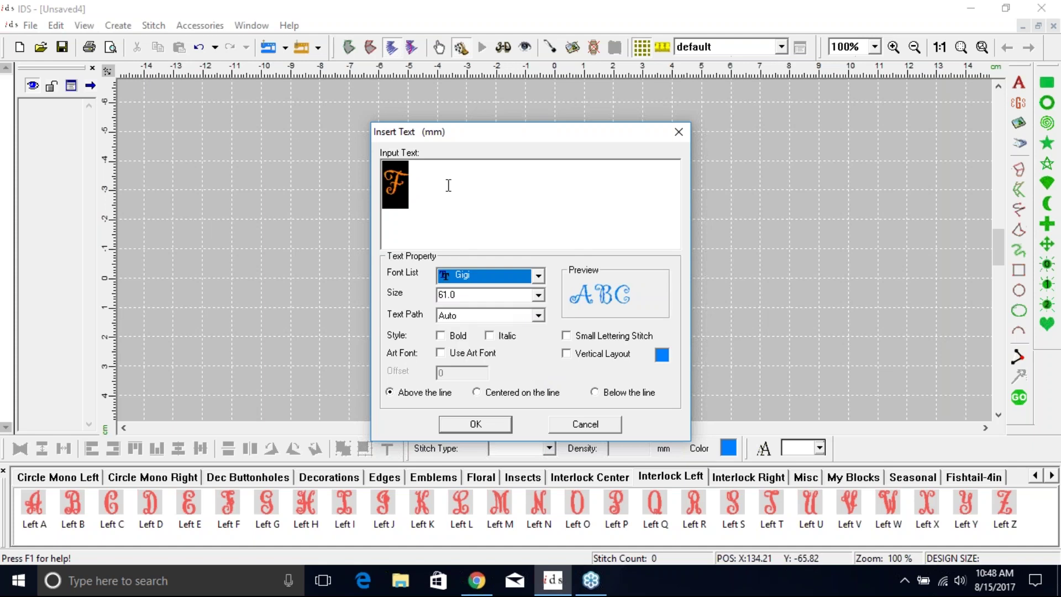
Step: Insert the letter F in bold at size 61.0, and generate its stitches in outline view
{"action": "left_click", "coordinate": [455, 339]}
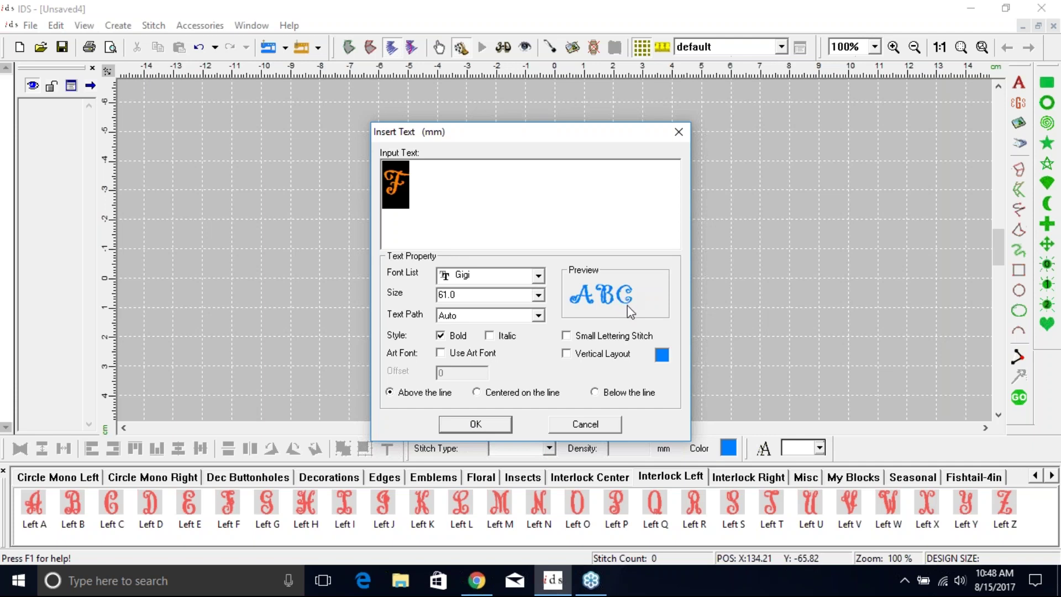
{"action": "left_click", "coordinate": [495, 426]}
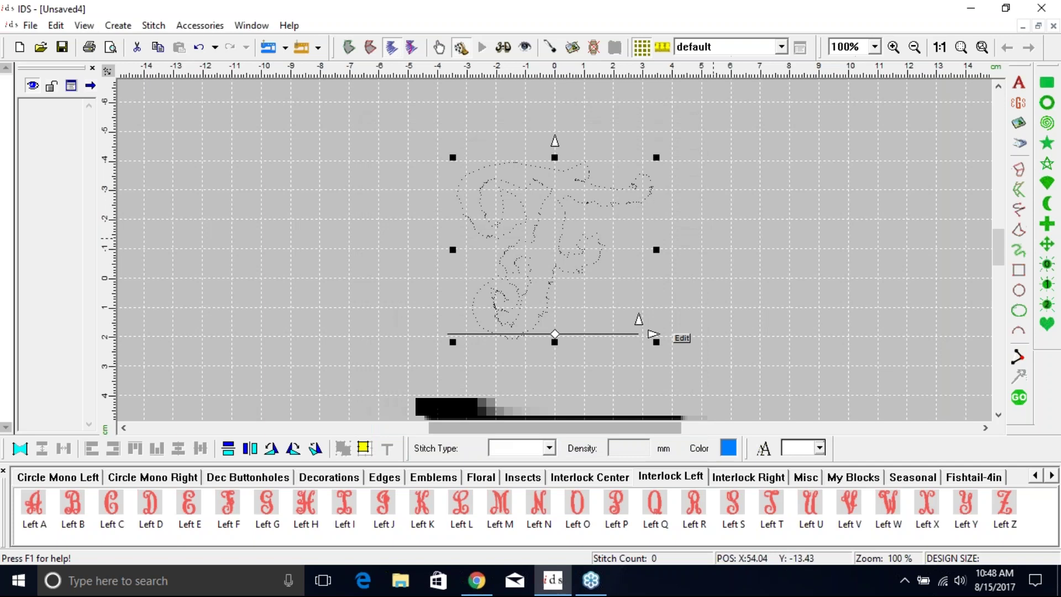
{"action": "left_click", "coordinate": [911, 47]}
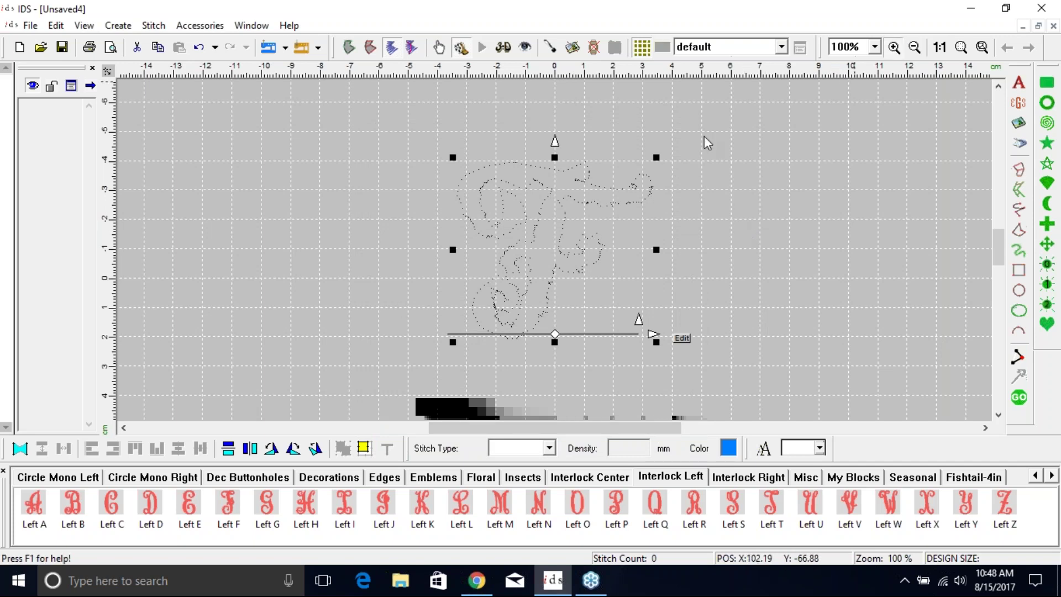
{"action": "left_click_drag", "start_coordinate": [433, 139], "coordinate": [685, 373]}
{"action": "left_click", "coordinate": [348, 51]}
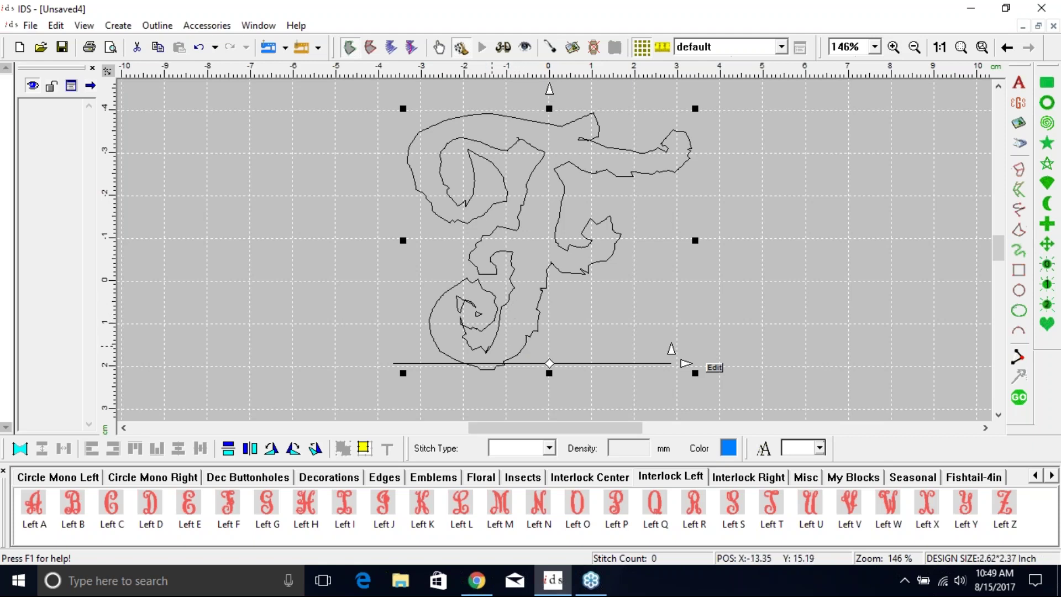
{"action": "left_click", "coordinate": [477, 380]}
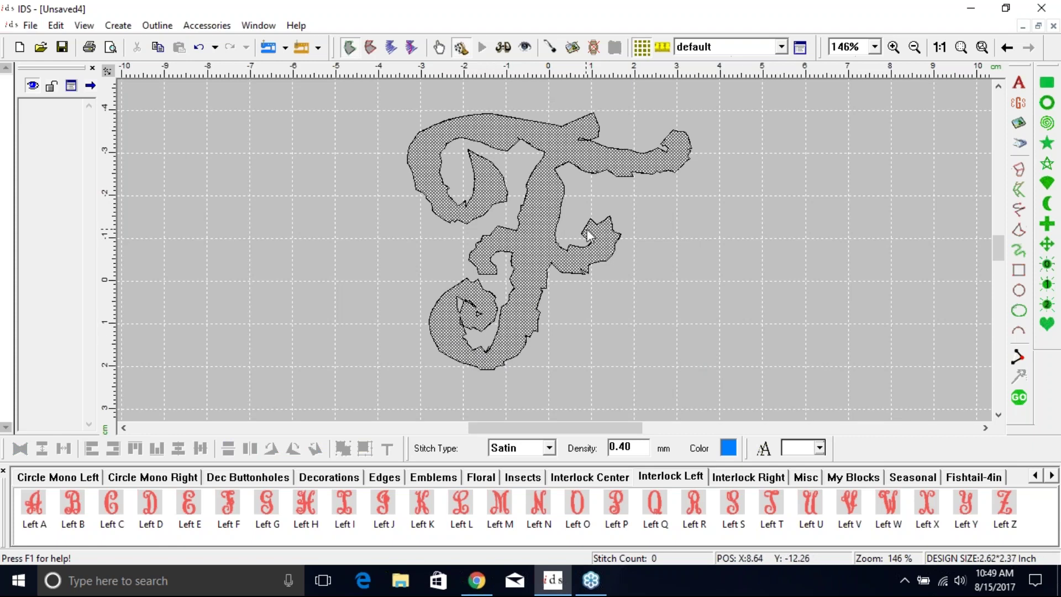
{"action": "left_click", "coordinate": [1018, 397]}
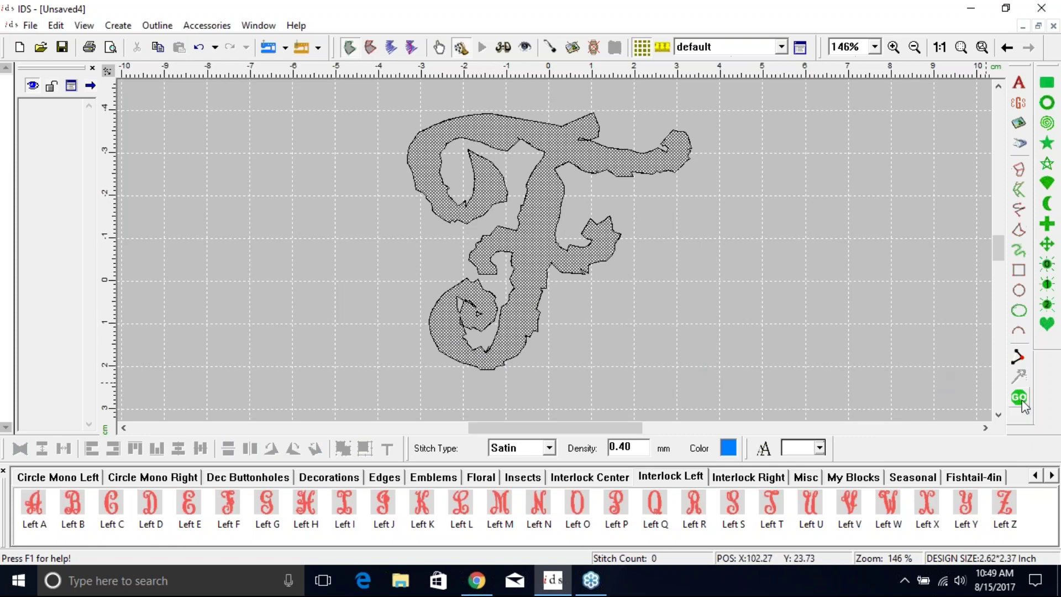
{"action": "left_click", "coordinate": [714, 347]}
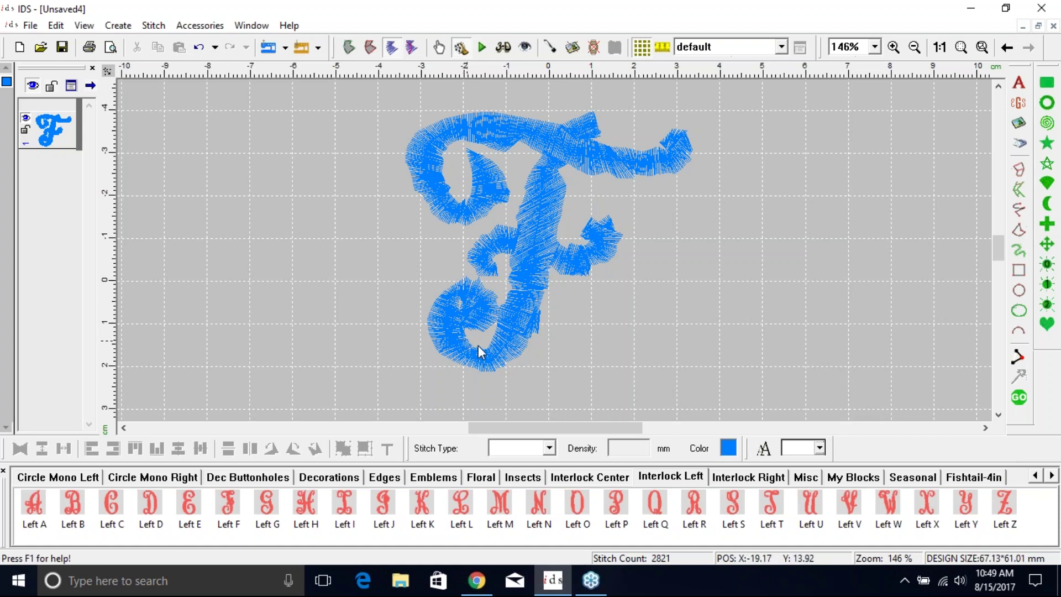
Step: Add a new building block page named Rough One
{"action": "left_click", "coordinate": [979, 478]}
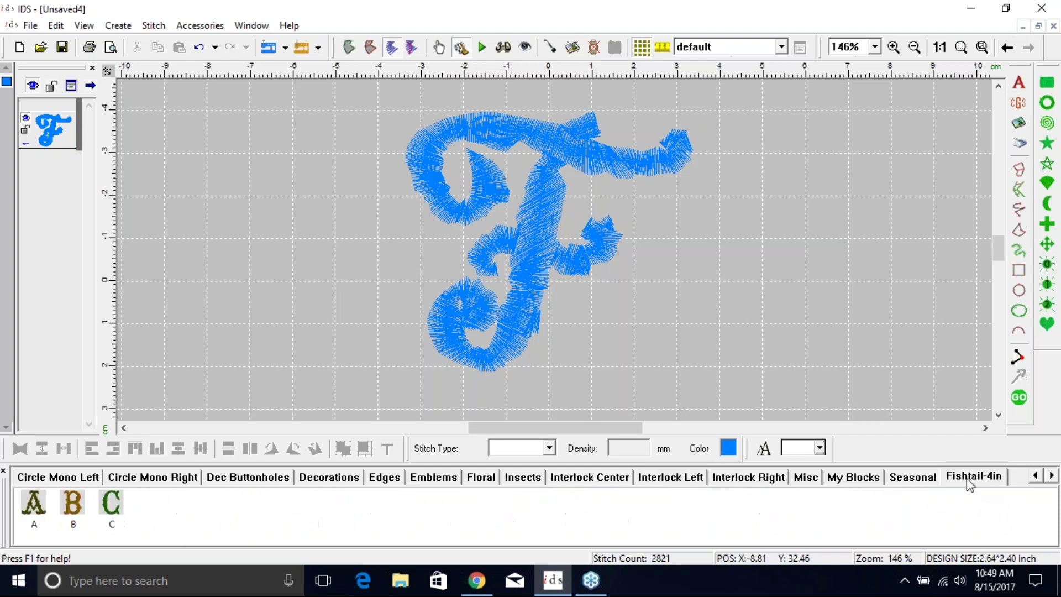
{"action": "left_click", "coordinate": [917, 477]}
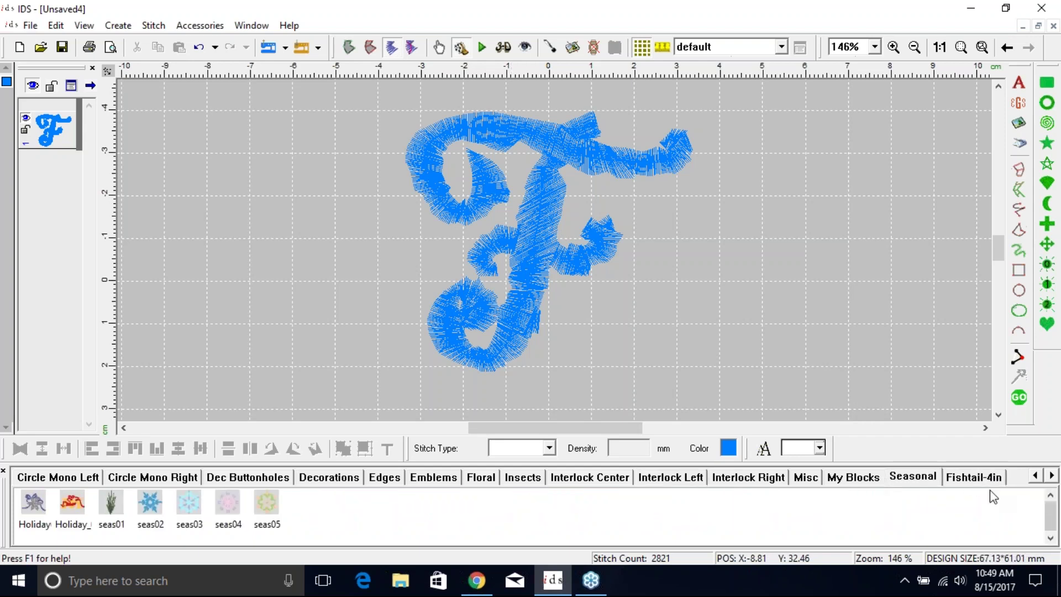
{"action": "right_click", "coordinate": [977, 479]}
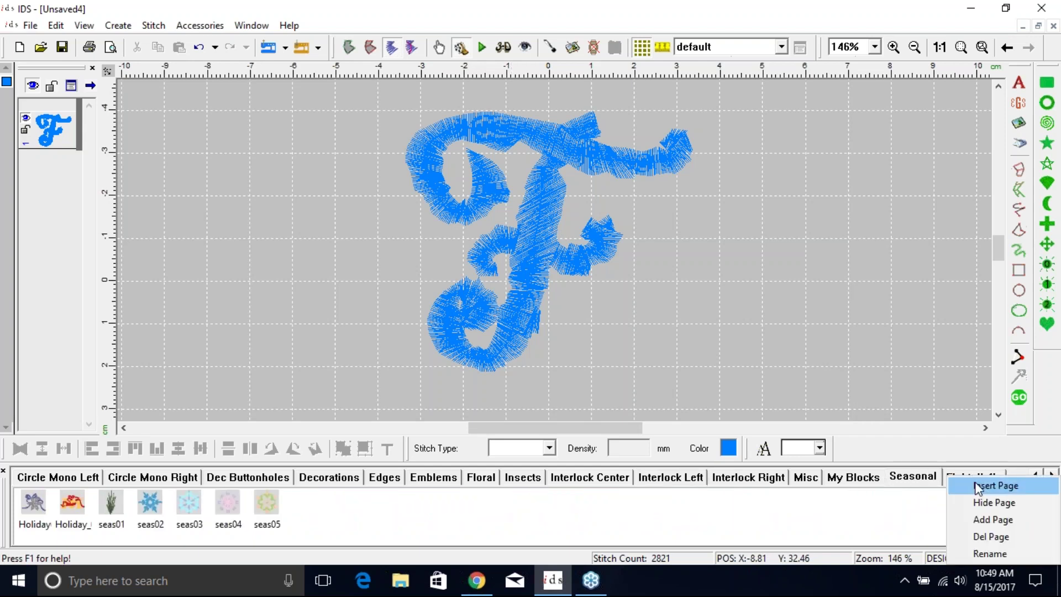
{"action": "left_click", "coordinate": [991, 520]}
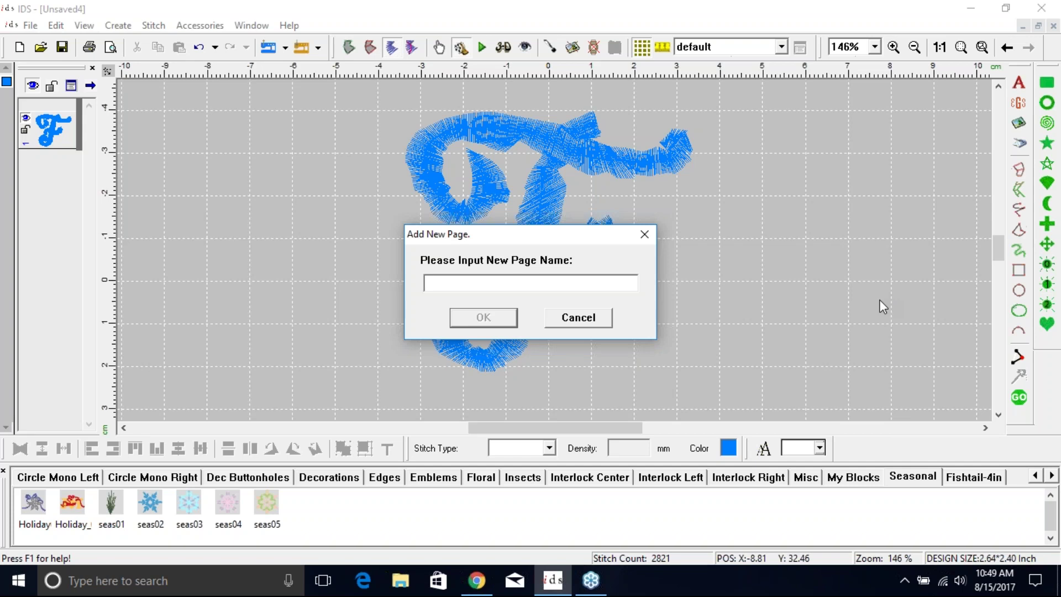
{"action": "type", "text": "Rough One"}
{"action": "left_click", "coordinate": [514, 319]}
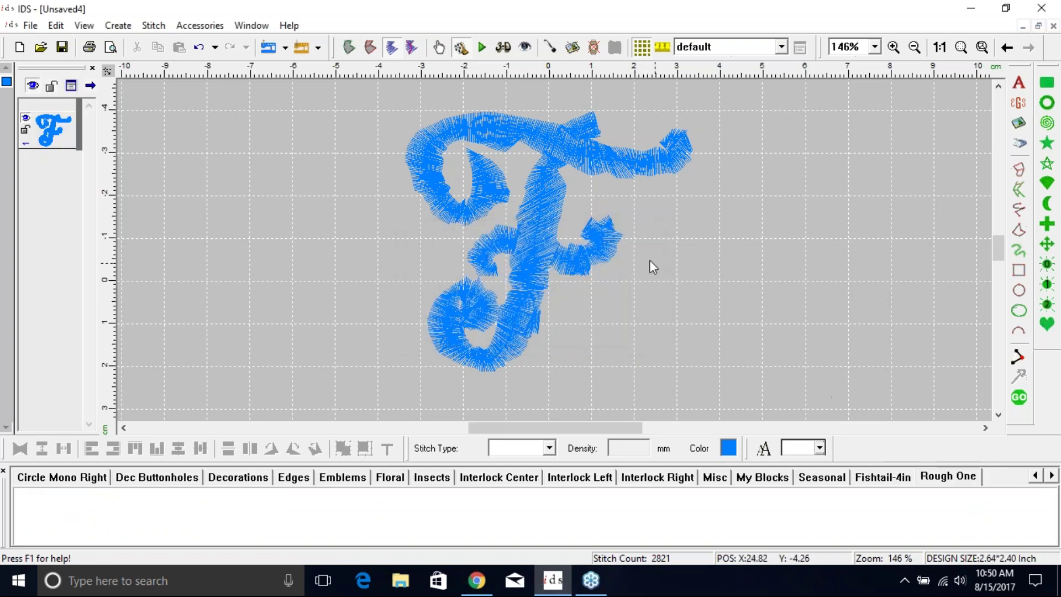
Step: Save the stitched letter as building block F on the Rough One page, and refresh that page's display
{"action": "left_click", "coordinate": [215, 26]}
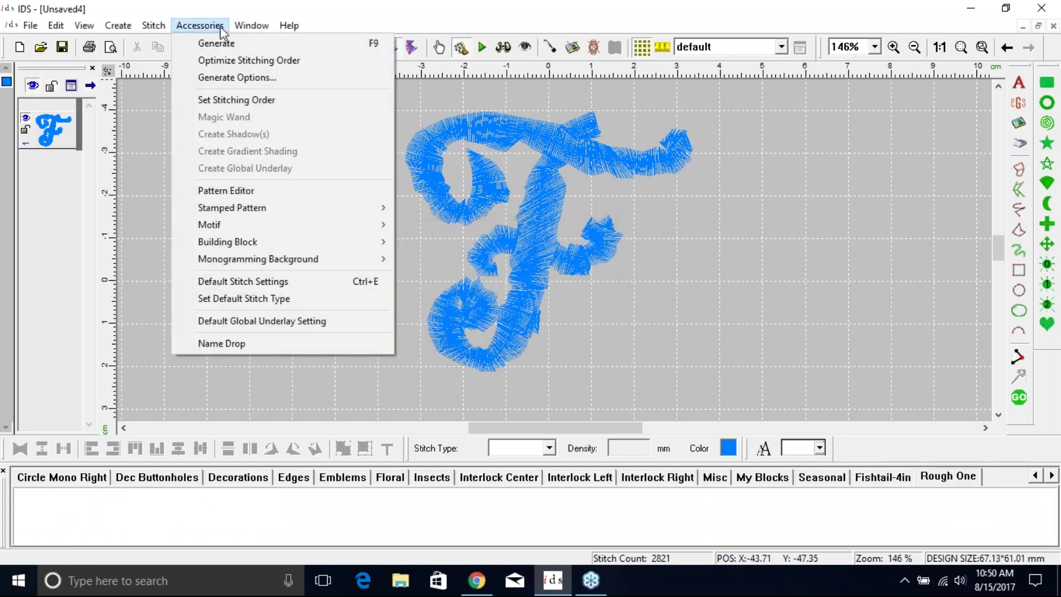
{"action": "mouse_move", "coordinate": [240, 242]}
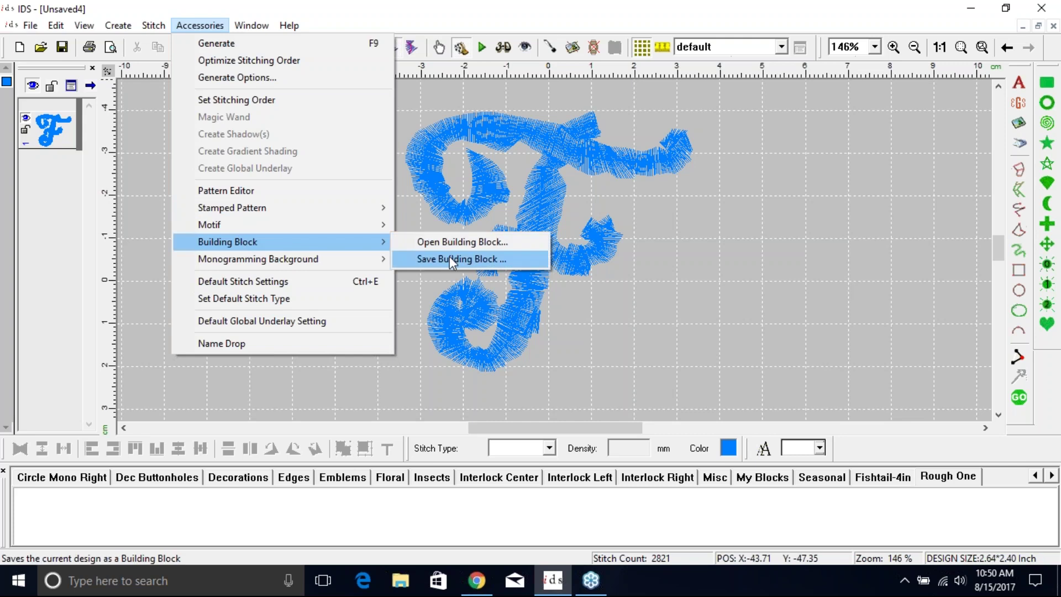
{"action": "left_click", "coordinate": [450, 257]}
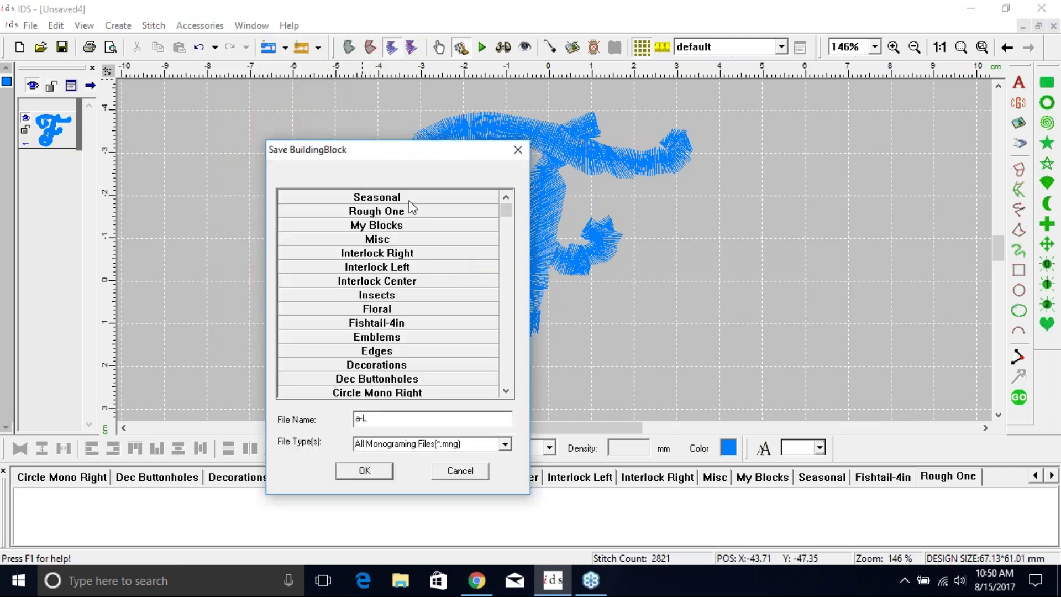
{"action": "left_click", "coordinate": [407, 211]}
{"action": "left_click", "coordinate": [413, 416]}
{"action": "type", "text": "F"}
{"action": "left_click", "coordinate": [364, 470]}
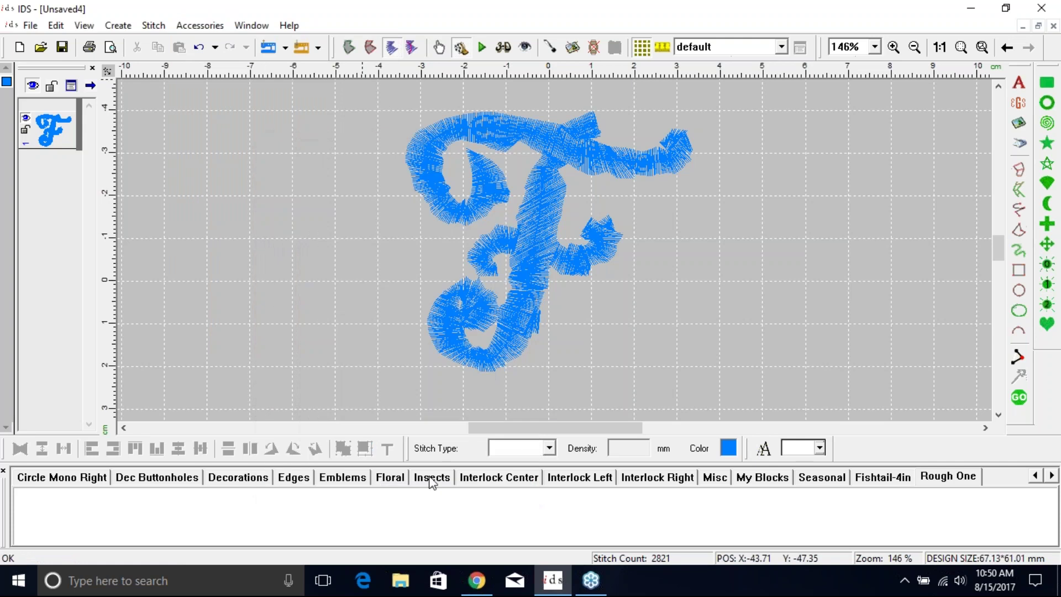
{"action": "left_click", "coordinate": [884, 481]}
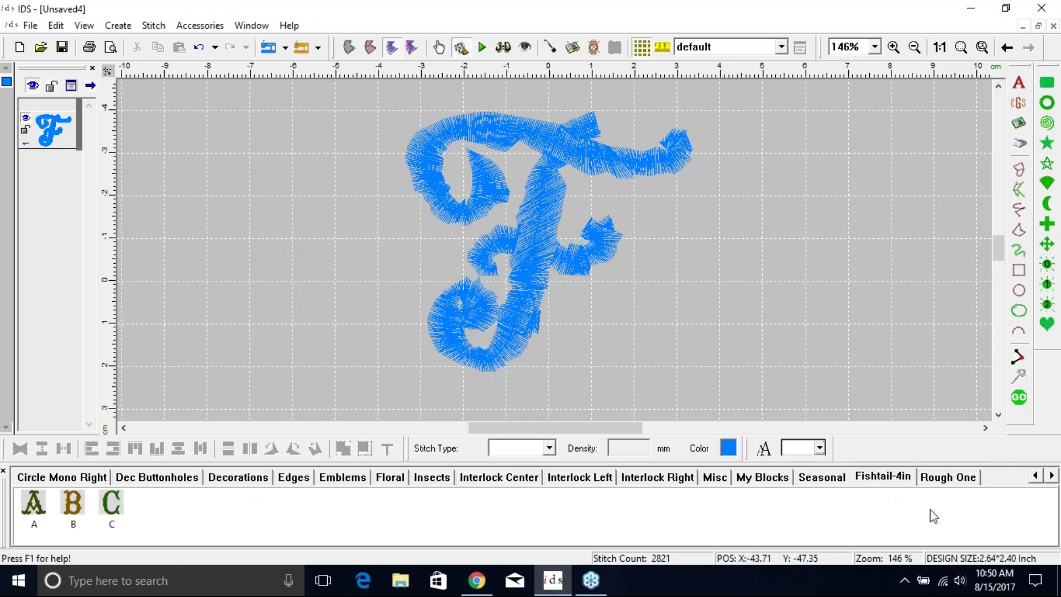
{"action": "left_click", "coordinate": [948, 476]}
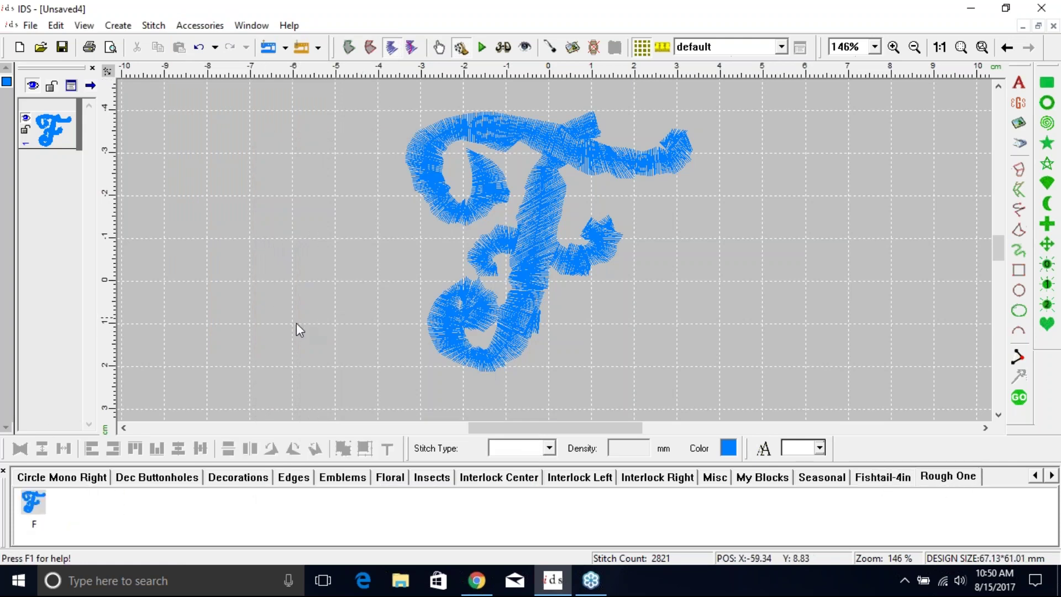
Step: Delete the letter F from the design, and remove the Rough One building block page
{"action": "left_click", "coordinate": [540, 310]}
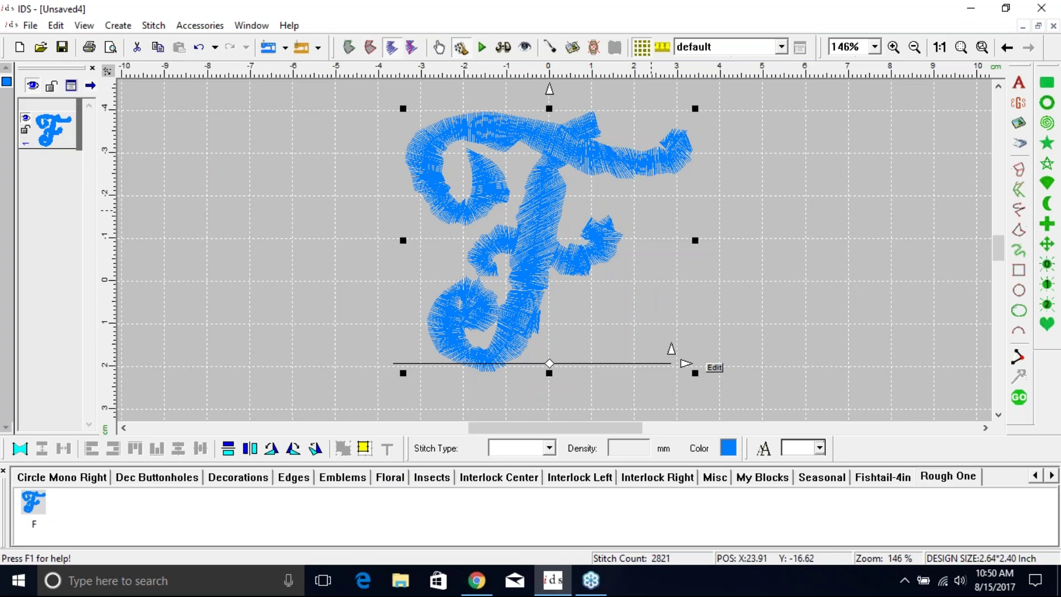
{"action": "key", "text": "Delete"}
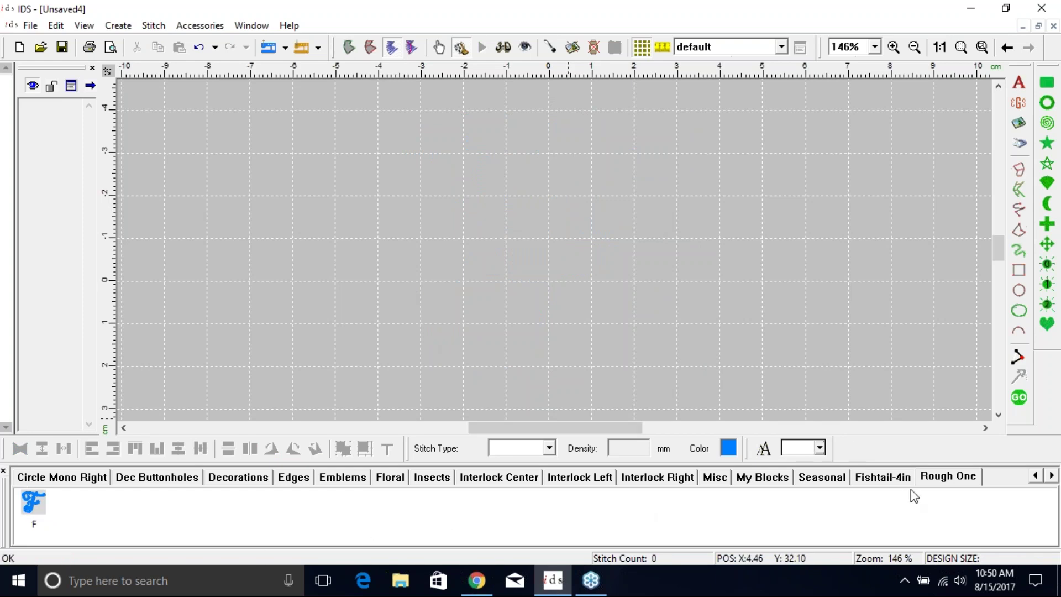
{"action": "right_click", "coordinate": [956, 485]}
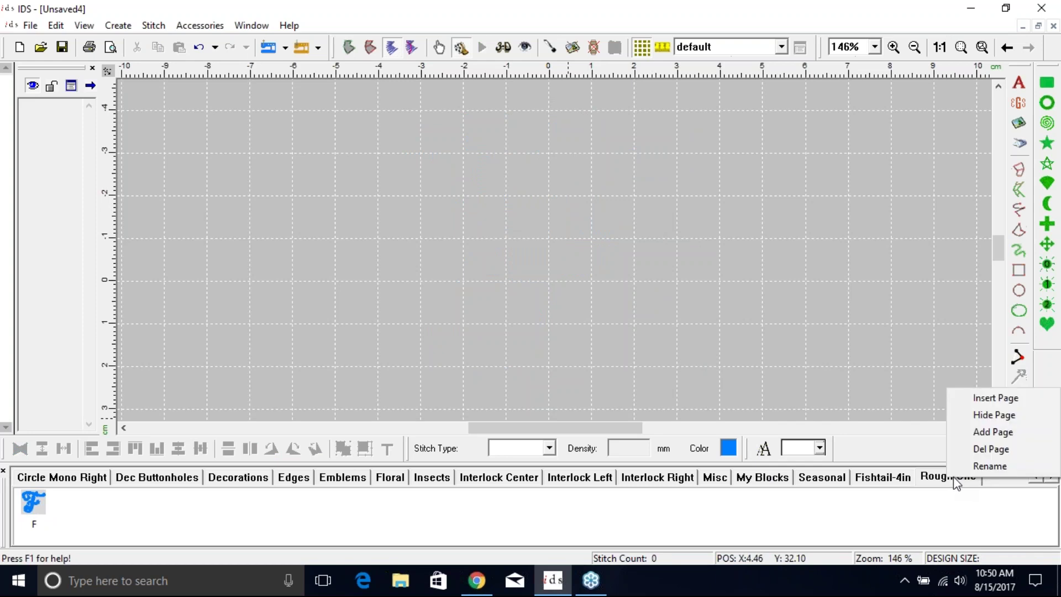
{"action": "left_click", "coordinate": [973, 449]}
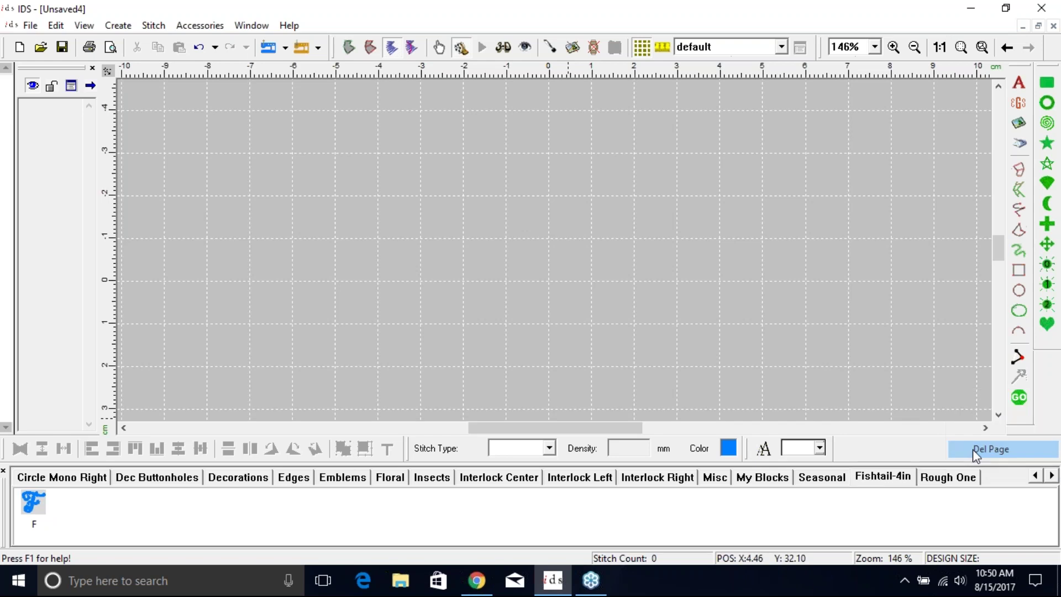
Step: Reinsert the Rough One building block page from its folder, and hide the page
{"action": "right_click", "coordinate": [872, 483]}
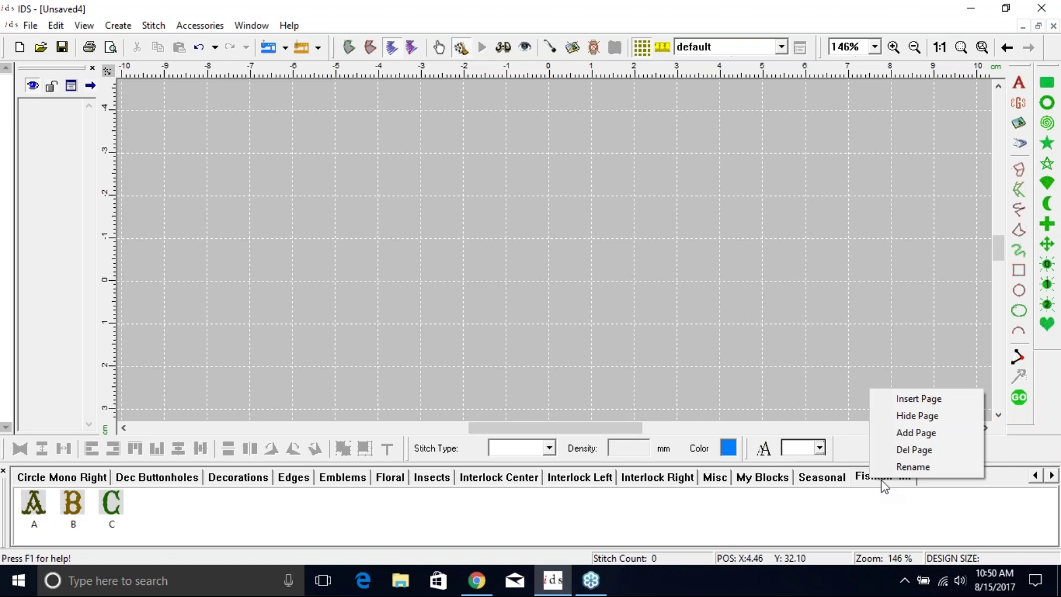
{"action": "left_click", "coordinate": [925, 399]}
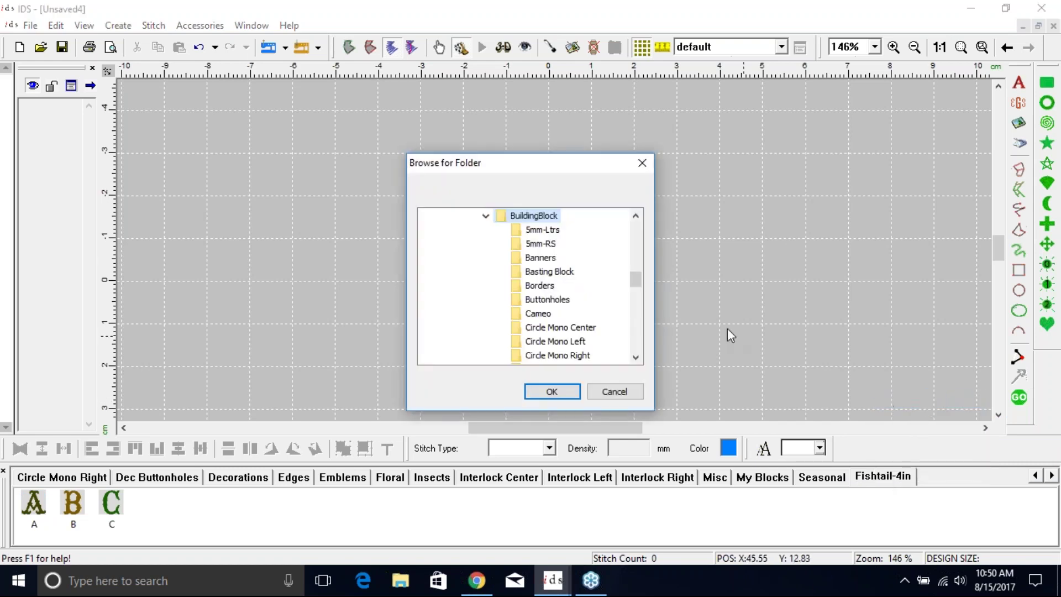
{"action": "left_click_drag", "start_coordinate": [634, 287], "coordinate": [635, 303]}
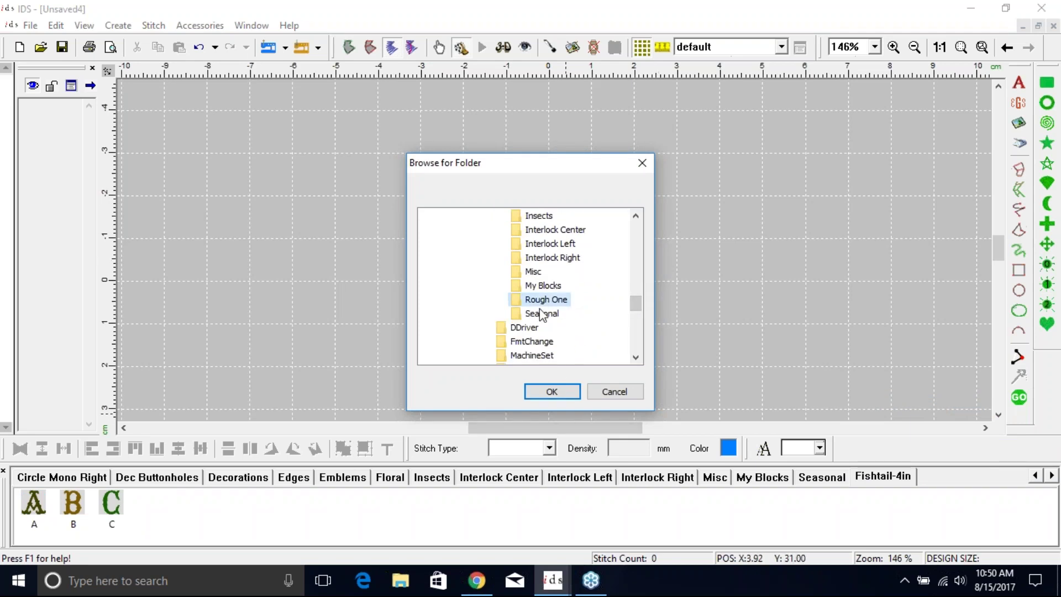
{"action": "left_click", "coordinate": [552, 392]}
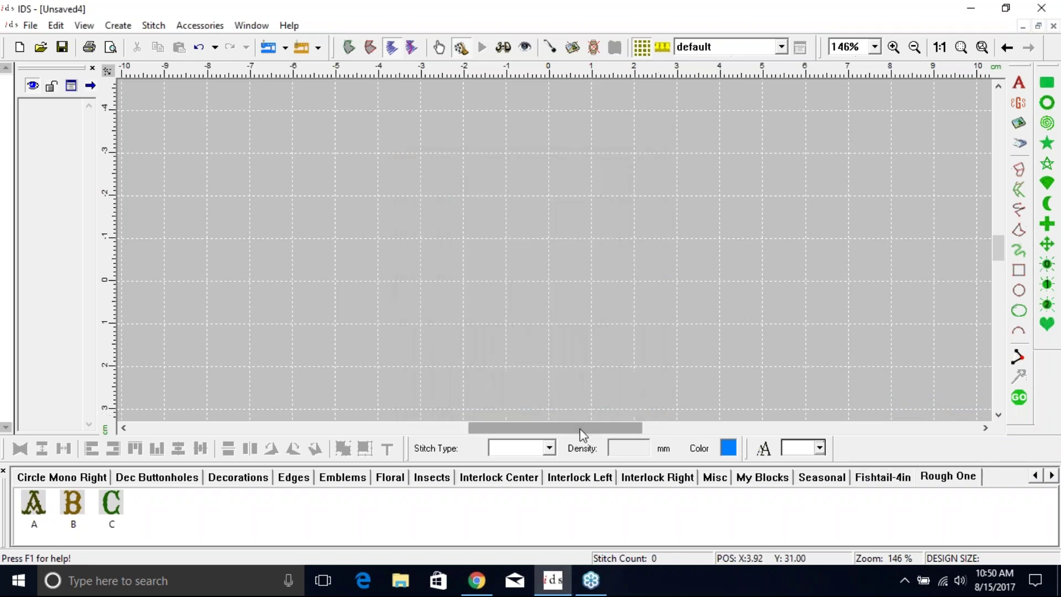
{"action": "right_click", "coordinate": [951, 477]}
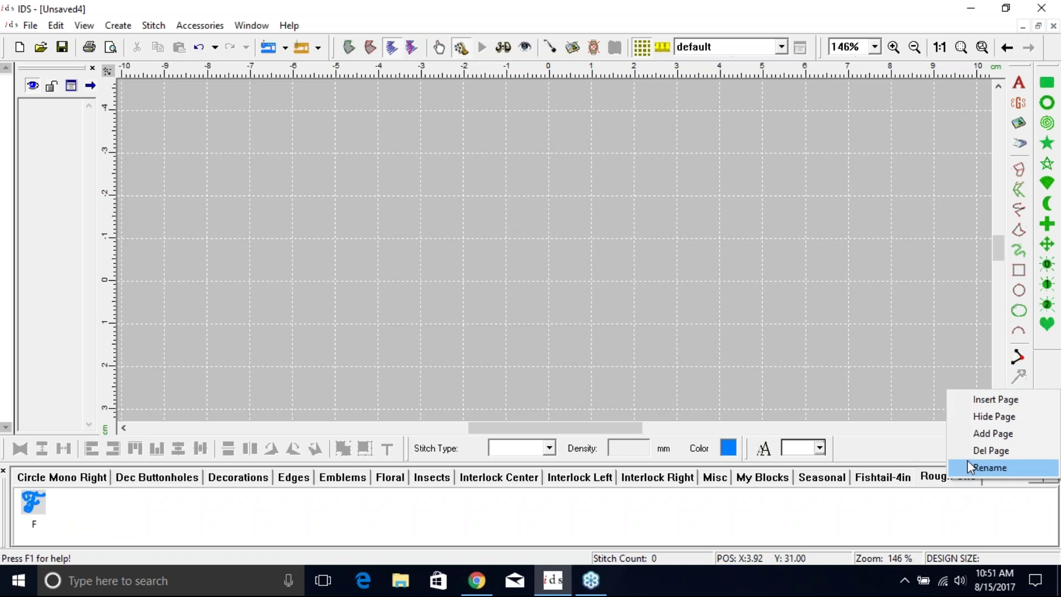
{"action": "left_click", "coordinate": [993, 418]}
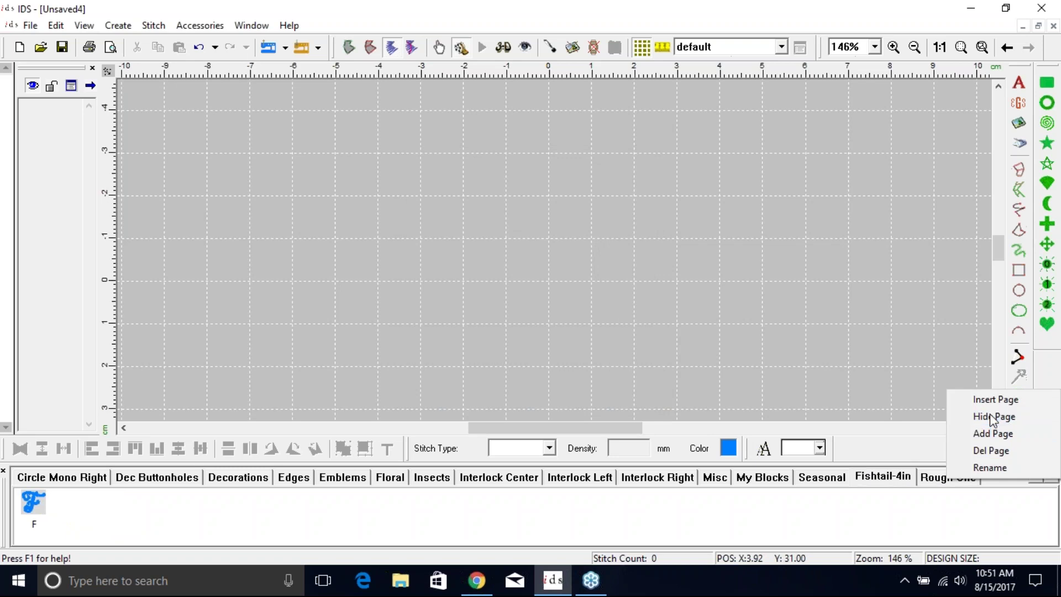
Step: Look through the building block folders offered for page insertion, highlight Emblems, and cancel the insertion
{"action": "right_click", "coordinate": [877, 482]}
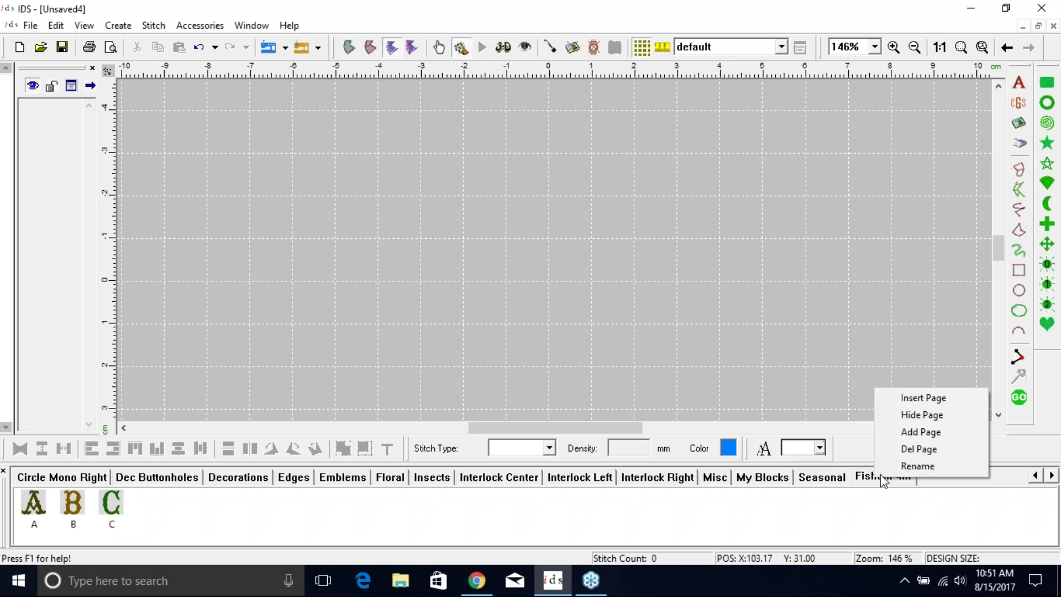
{"action": "left_click", "coordinate": [940, 399]}
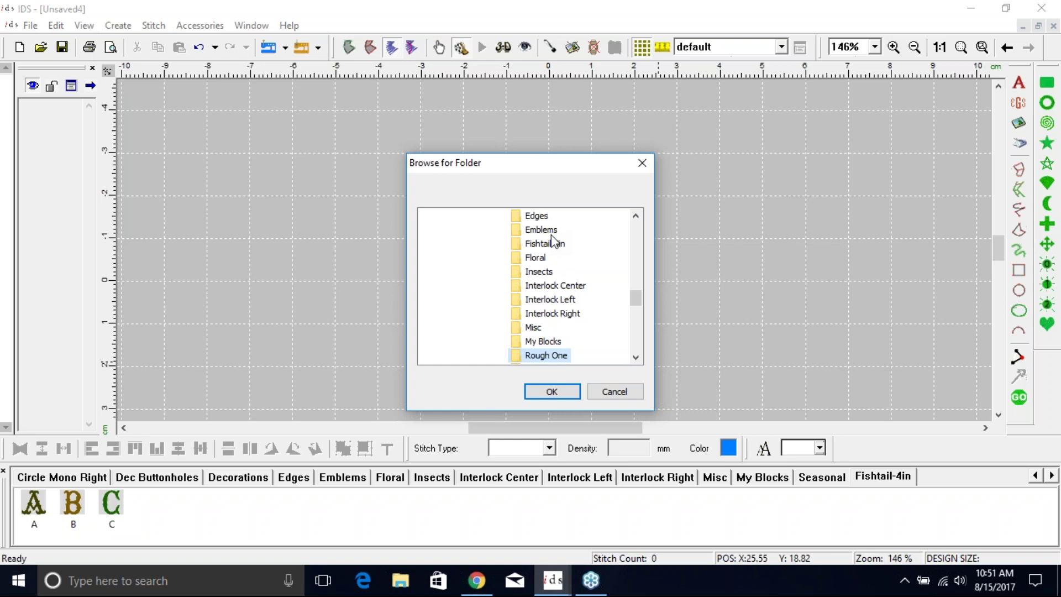
{"action": "mouse_move", "coordinate": [641, 304]}
{"action": "left_mouse_down"}
{"action": "mouse_move", "coordinate": [638, 280]}
{"action": "mouse_move", "coordinate": [643, 300]}
{"action": "left_mouse_up"}
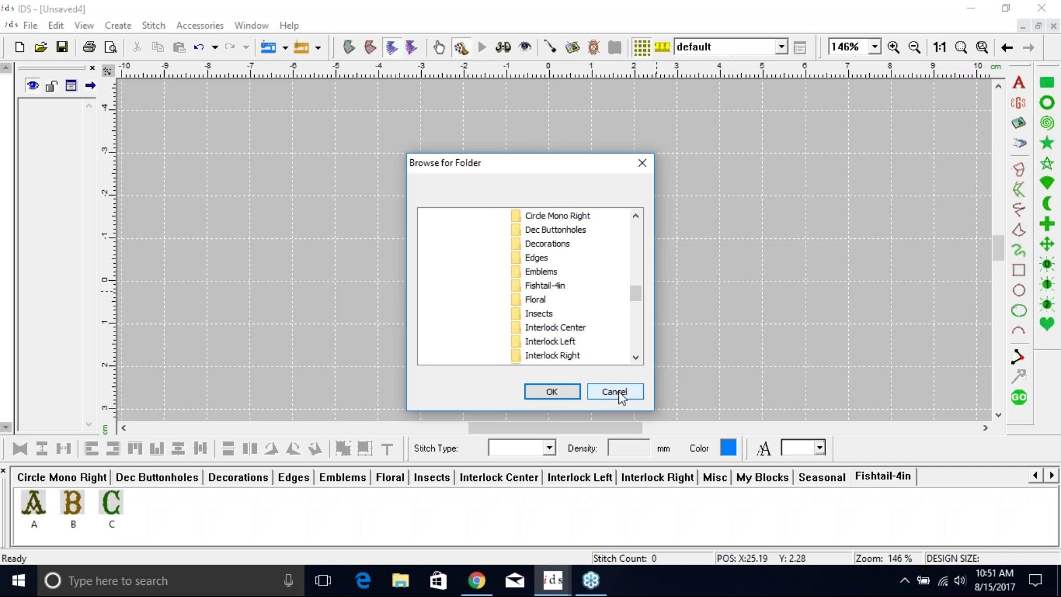
{"action": "left_click", "coordinate": [534, 274]}
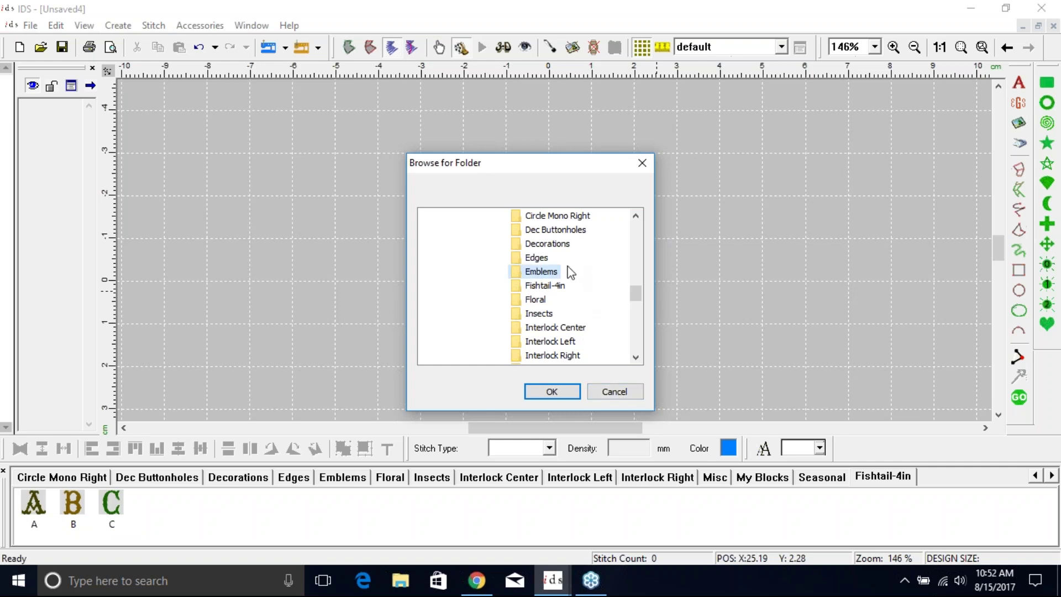
{"action": "left_click", "coordinate": [620, 393]}
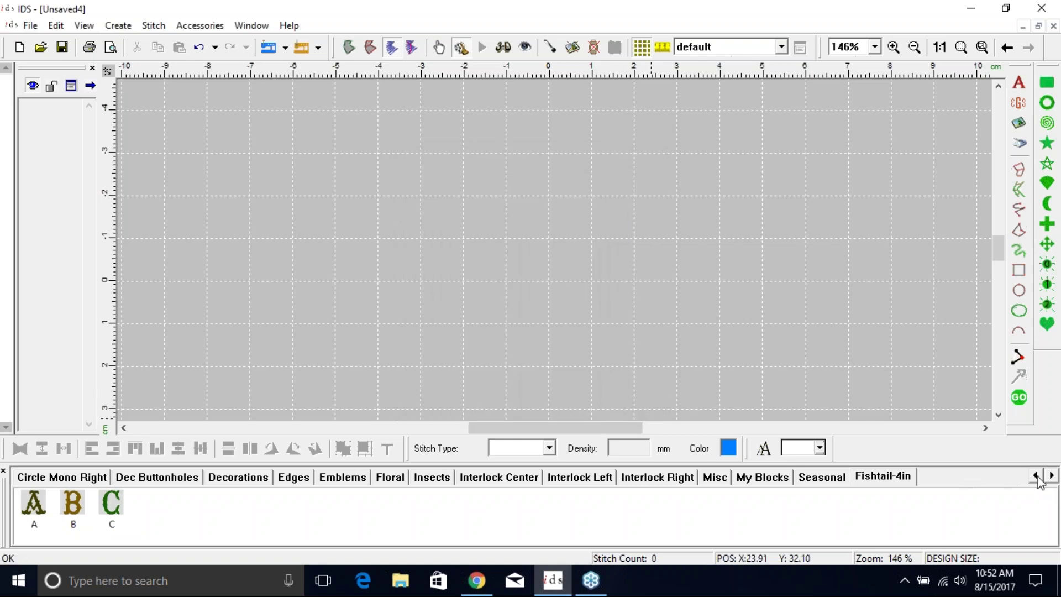
Step: Bring up the Emblems building block page and place emblem E-1A on the left half of the design area
{"action": "left_click", "coordinate": [1038, 477]}
{"action": "left_click", "coordinate": [1037, 477]}
{"action": "left_click", "coordinate": [1037, 477]}
{"action": "left_click", "coordinate": [1037, 477]}
{"action": "left_click", "coordinate": [840, 478]}
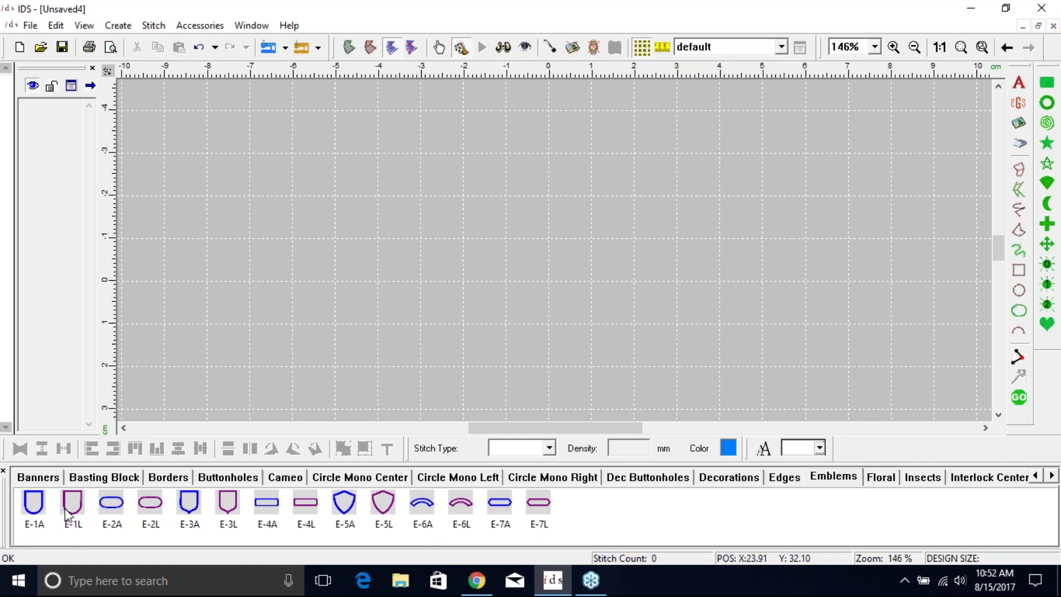
{"action": "left_click", "coordinate": [35, 506]}
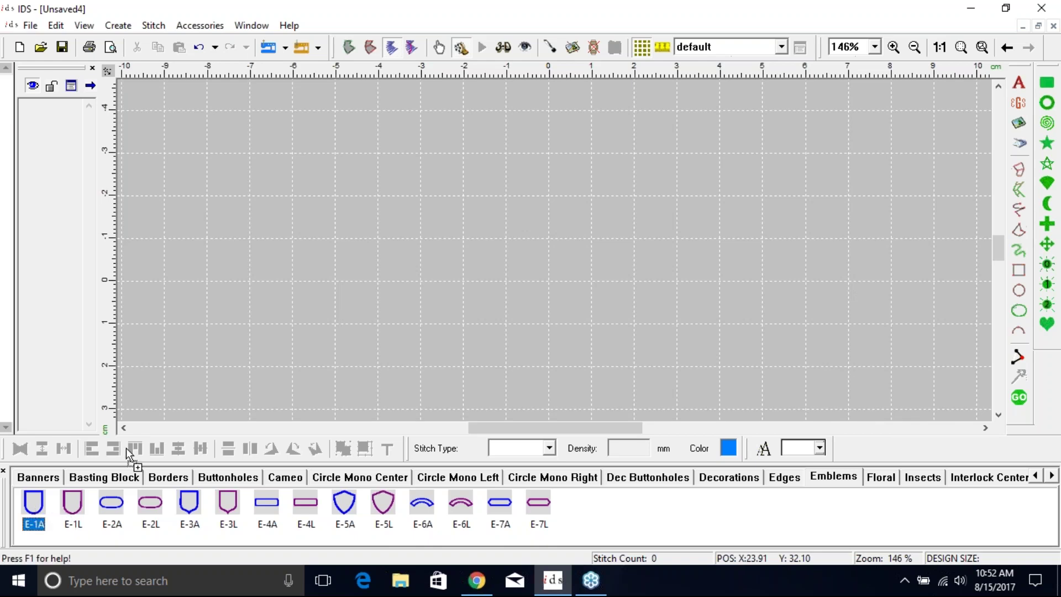
{"action": "left_click", "coordinate": [230, 326]}
{"action": "left_click_drag", "start_coordinate": [267, 254], "coordinate": [317, 245]}
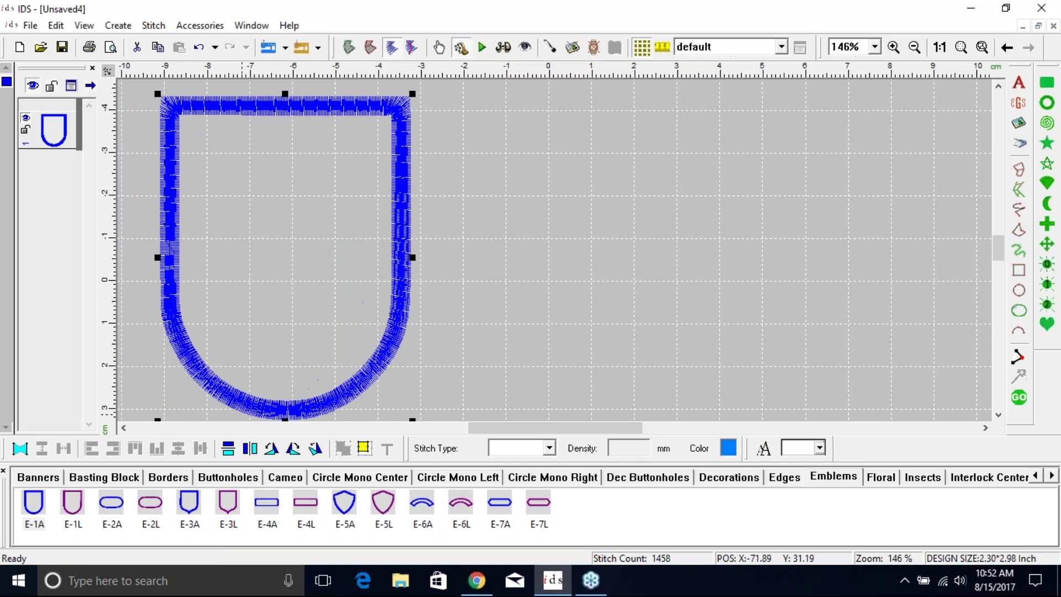
Step: Place emblem E-1L on the design area to the right of the blue E-1A emblem
{"action": "left_click", "coordinate": [75, 507]}
{"action": "left_click", "coordinate": [703, 259]}
{"action": "left_click_drag", "start_coordinate": [699, 254], "coordinate": [688, 256]}
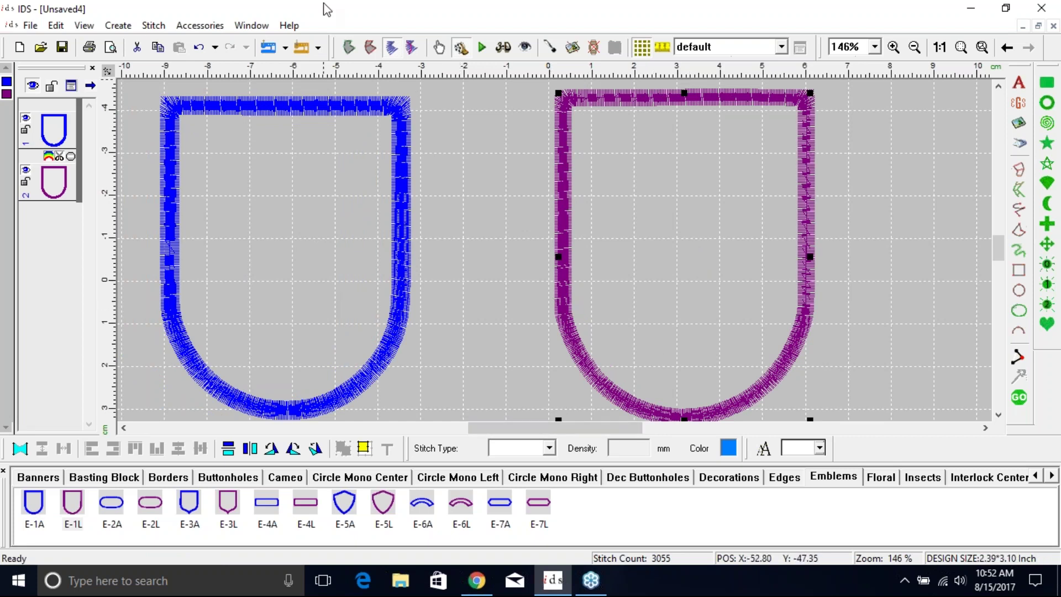
Step: Display the design as outlines and select the E-1A and E-1L emblems in turn to compare their construction and stitch types
{"action": "left_click", "coordinate": [352, 49]}
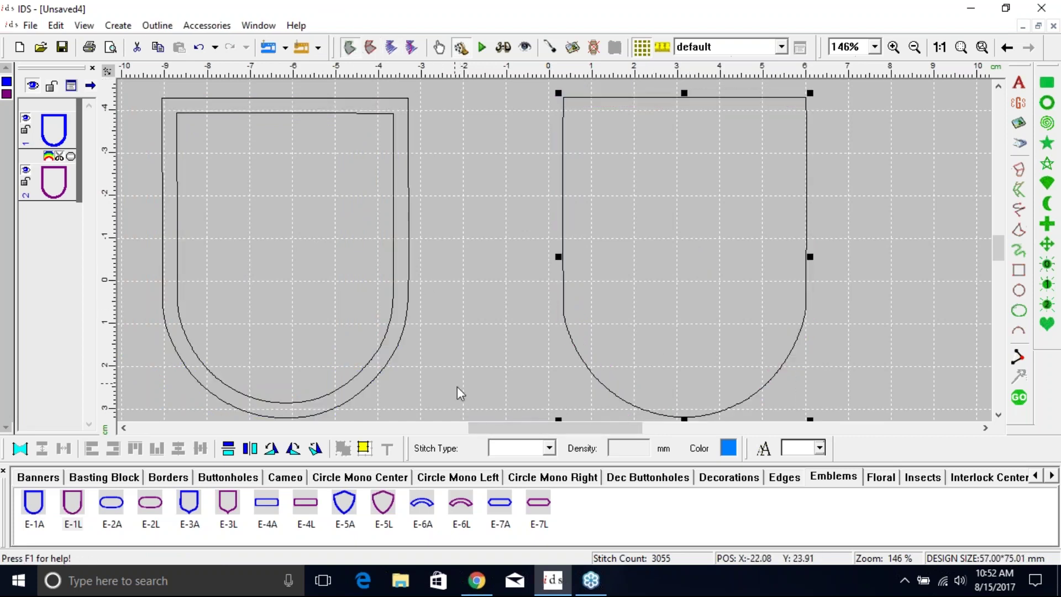
{"action": "left_click", "coordinate": [404, 300]}
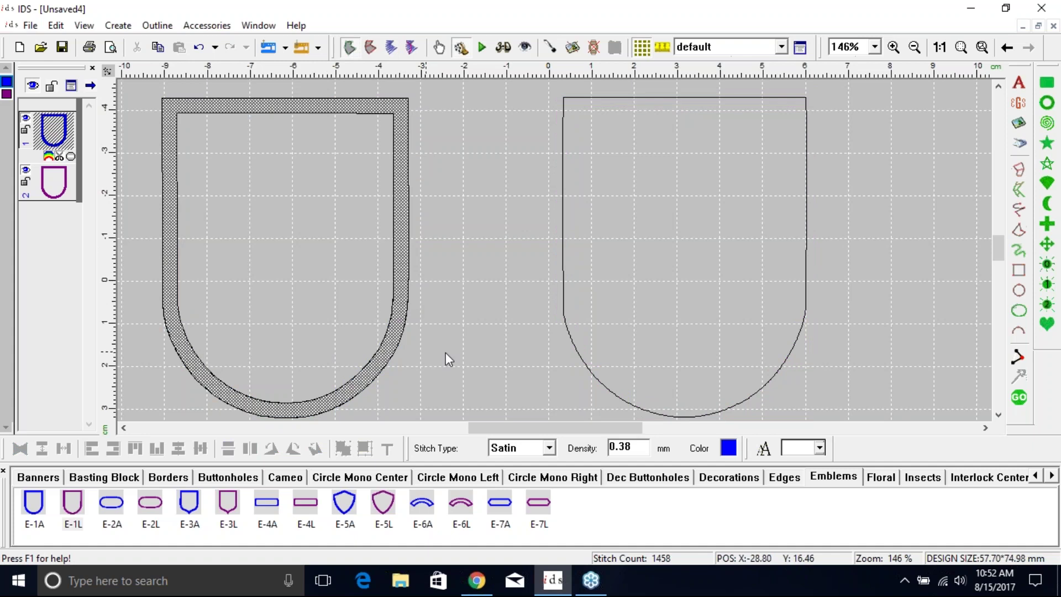
{"action": "left_click", "coordinate": [574, 350]}
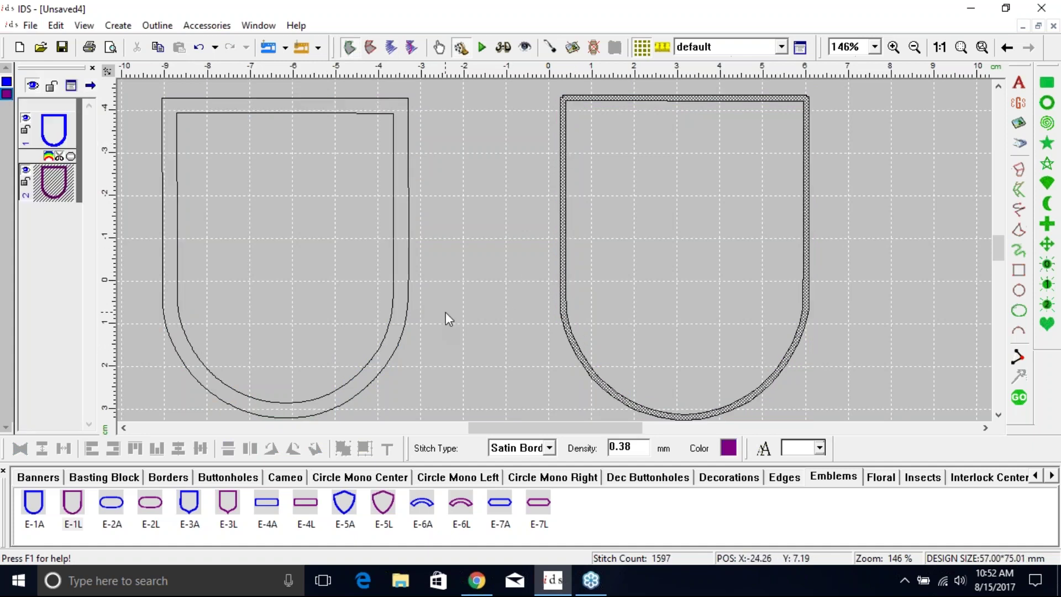
Step: Open the stitch properties of the purple E-1L emblem and look through its line stitch types, keeping Satin Border selected
{"action": "double_click", "coordinate": [638, 107]}
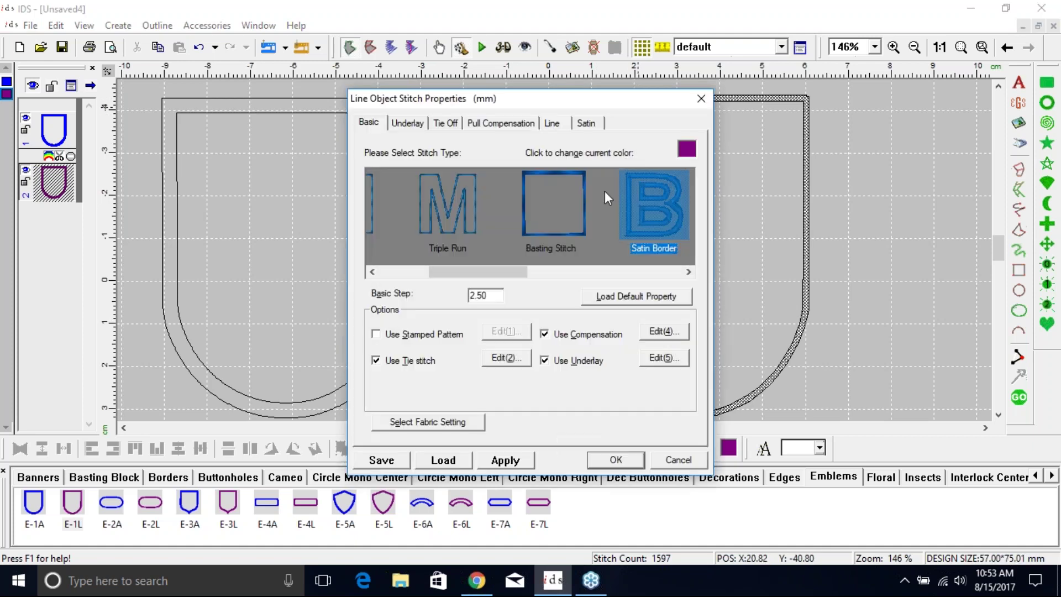
{"action": "left_click_drag", "start_coordinate": [483, 273], "coordinate": [436, 273]}
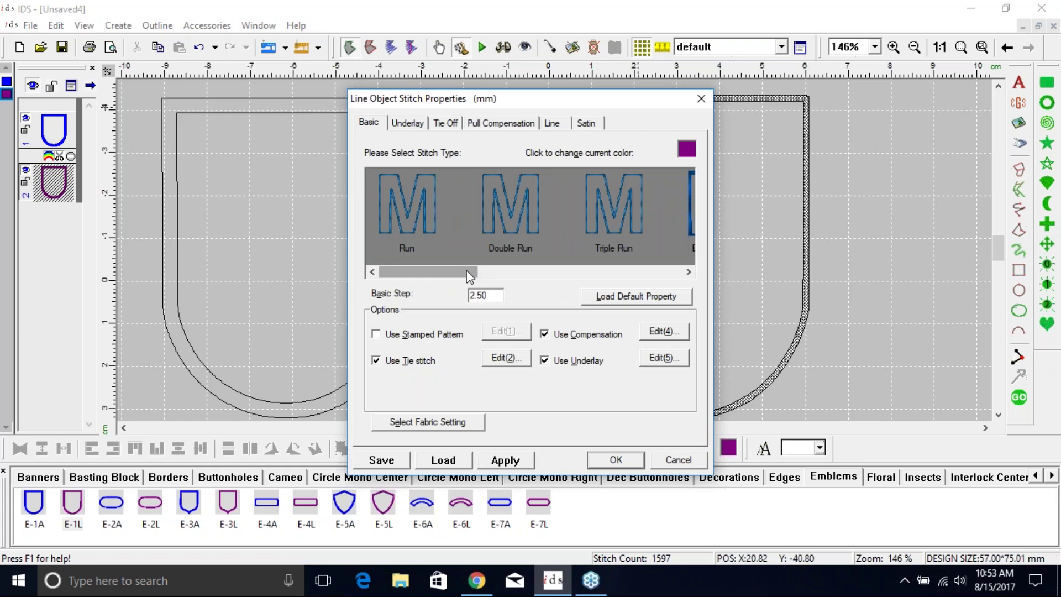
{"action": "left_click_drag", "start_coordinate": [428, 272], "coordinate": [523, 272]}
{"action": "left_click", "coordinate": [507, 229]}
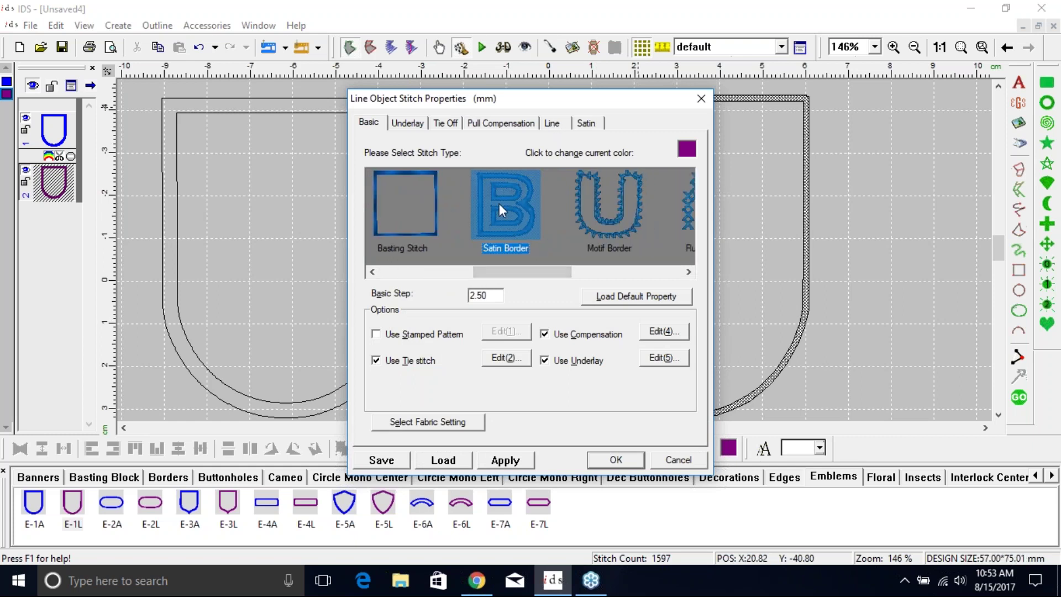
Step: Set the purple E-1L emblem's satin width to 5 mm and apply the new stitch properties
{"action": "left_click", "coordinate": [552, 125]}
{"action": "left_click_drag", "start_coordinate": [498, 216], "coordinate": [426, 220]}
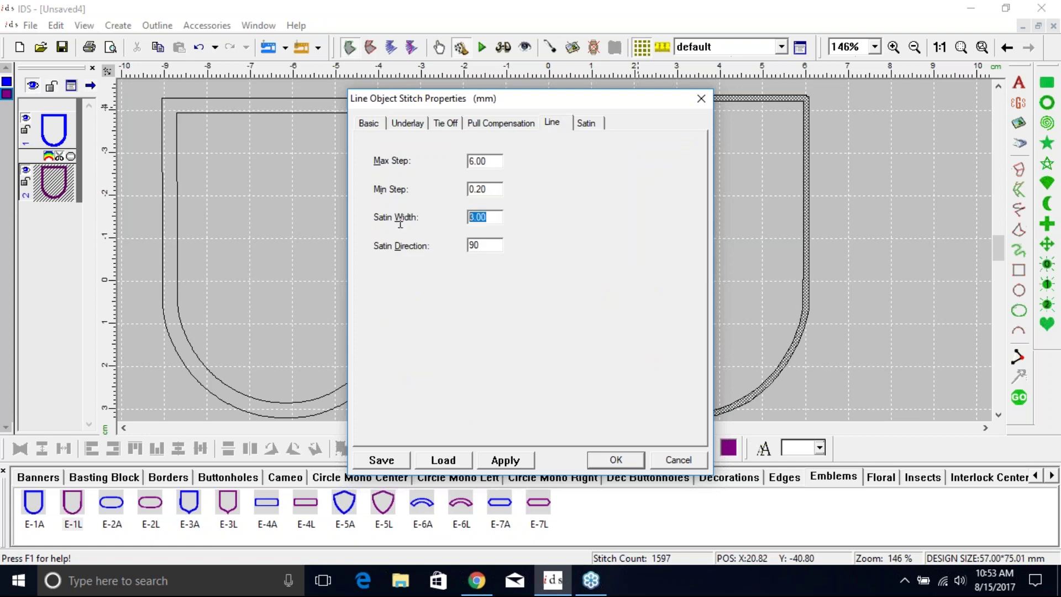
{"action": "type", "text": "5"}
{"action": "left_click_drag", "start_coordinate": [576, 103], "coordinate": [930, 34]}
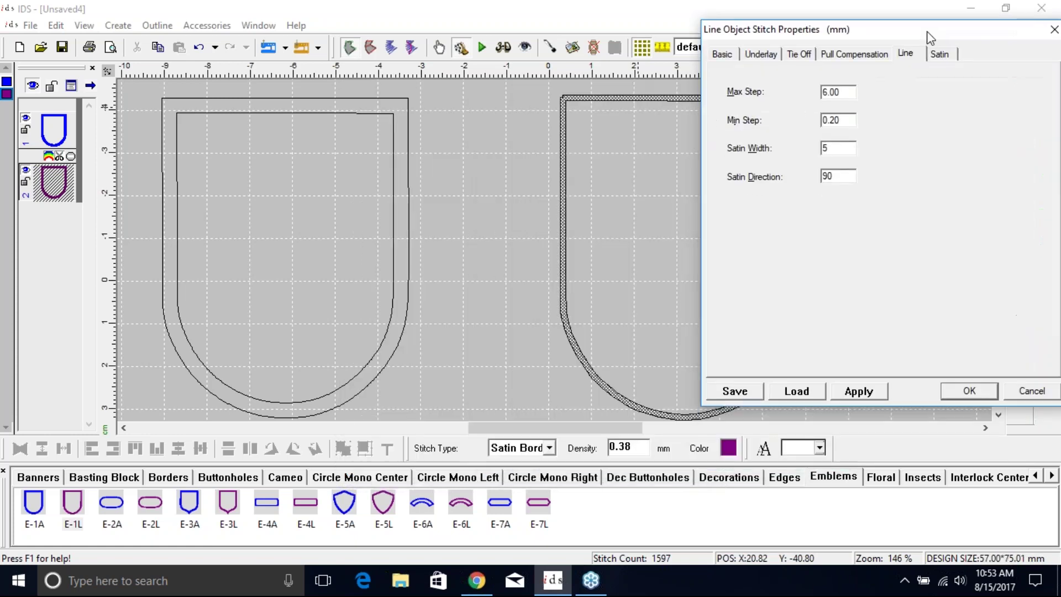
{"action": "left_click", "coordinate": [976, 391]}
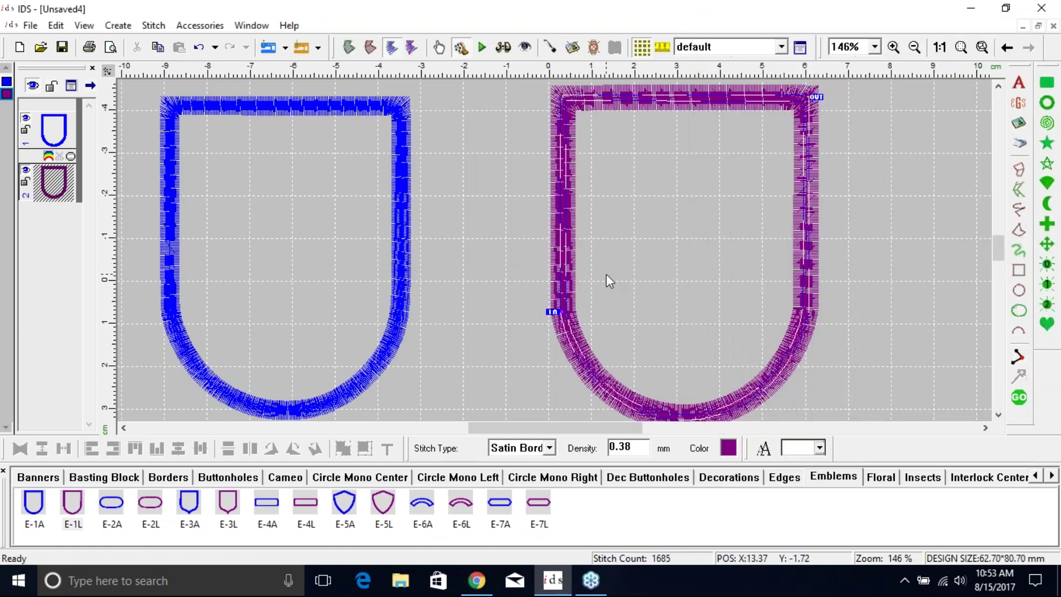
Step: Select the blue E-1A emblem in the stitched design
{"action": "left_click", "coordinate": [402, 320]}
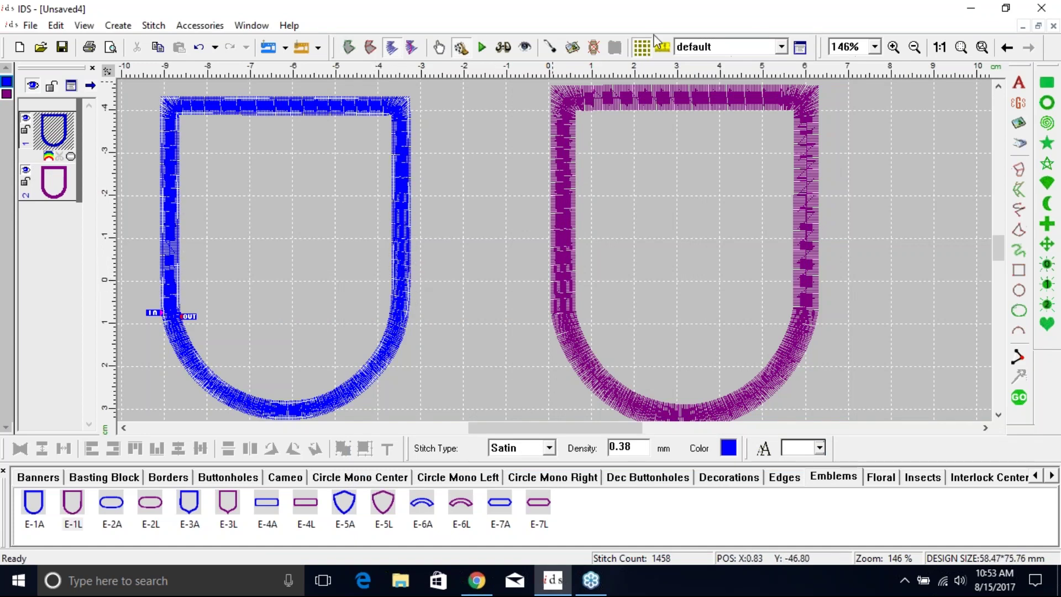
Step: Review the pull compensation settings of the blue emblem without applying any changes
{"action": "left_click", "coordinate": [799, 49]}
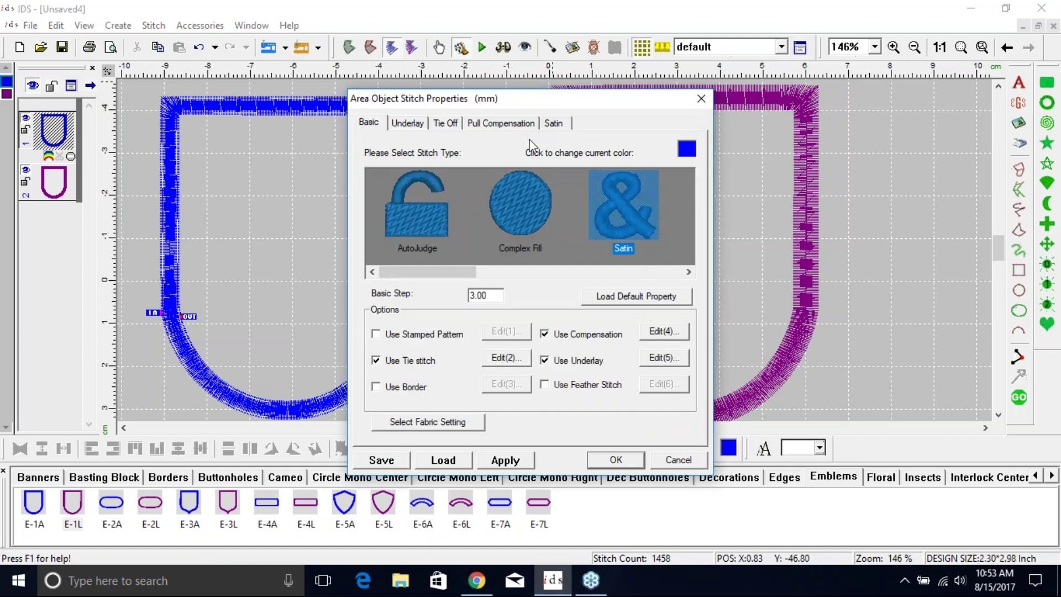
{"action": "left_click", "coordinate": [504, 126]}
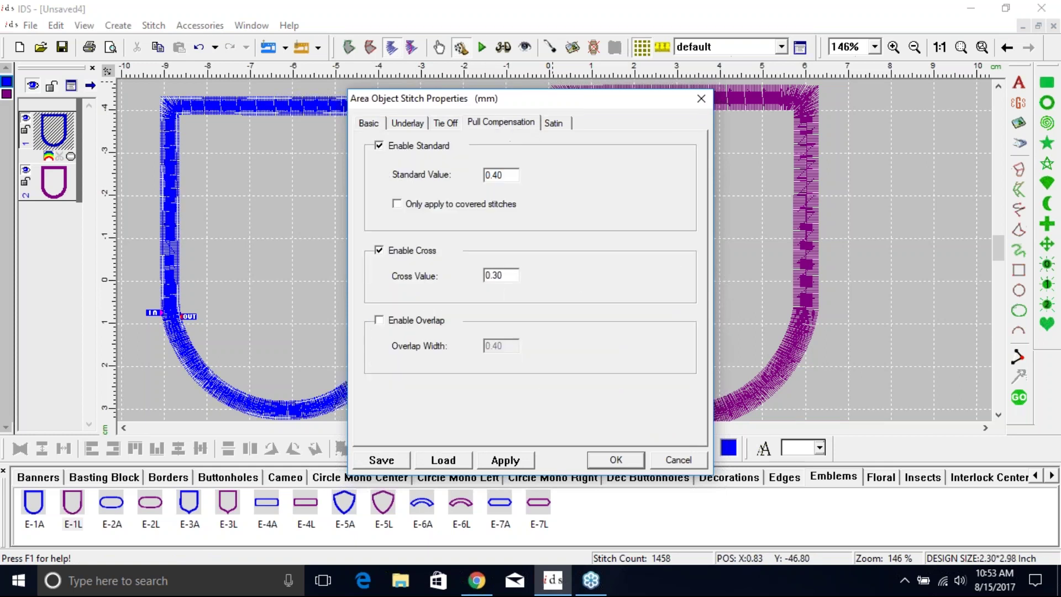
{"action": "double_click", "coordinate": [493, 175]}
{"action": "type", "text": "0.40"}
{"action": "left_click", "coordinate": [687, 462]}
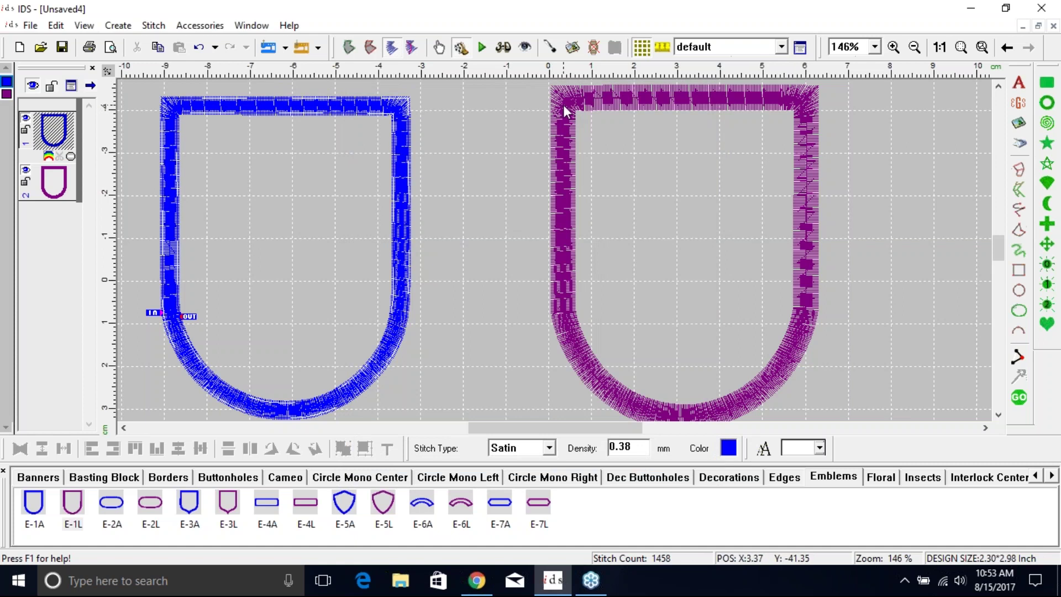
Step: Change the purple emblem's stitch type from Satin Border to Run
{"action": "left_click", "coordinate": [60, 178]}
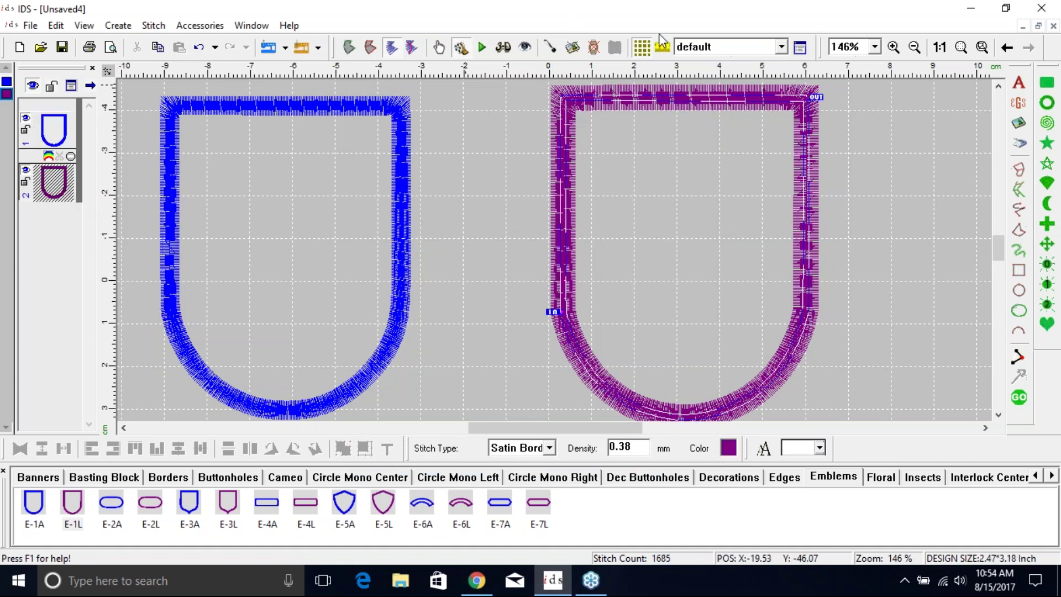
{"action": "left_click", "coordinate": [803, 50]}
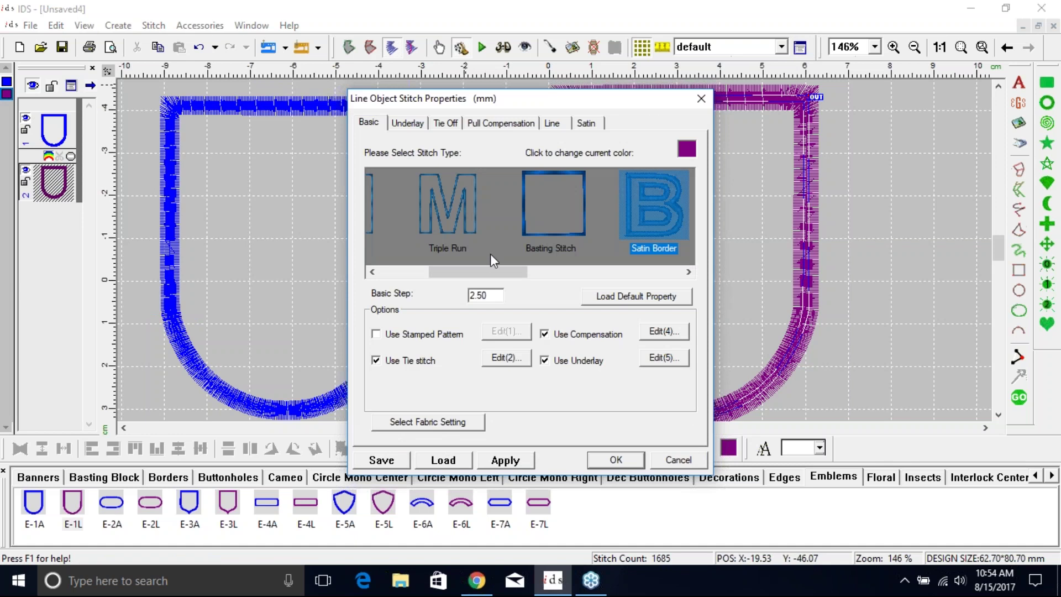
{"action": "scroll", "coordinate": [442, 221], "scroll_direction": "up", "scroll_amount": 3}
{"action": "left_click", "coordinate": [403, 210]}
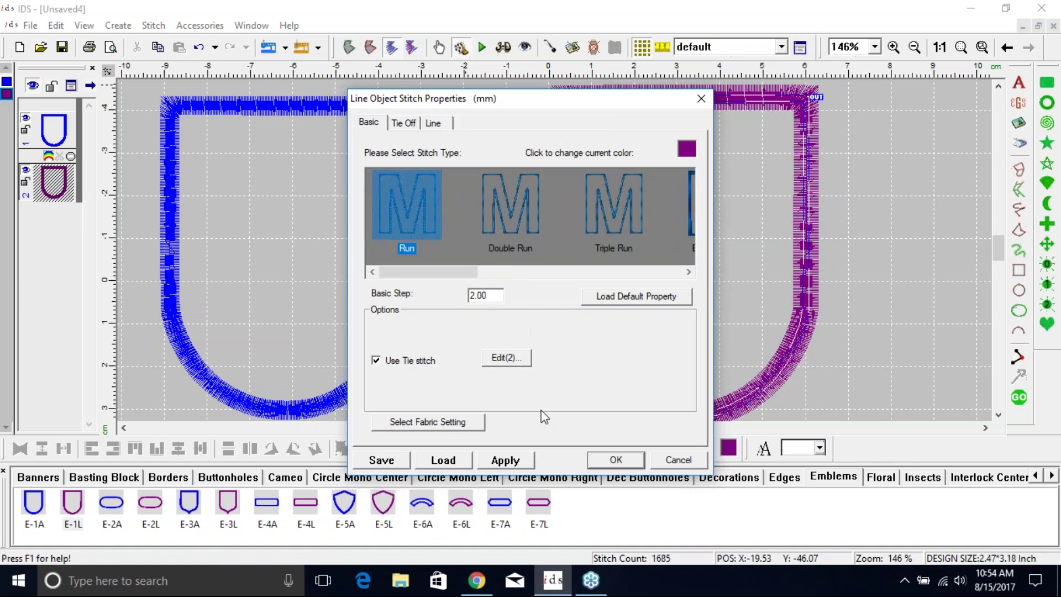
{"action": "left_click", "coordinate": [505, 460]}
{"action": "left_click", "coordinate": [622, 463]}
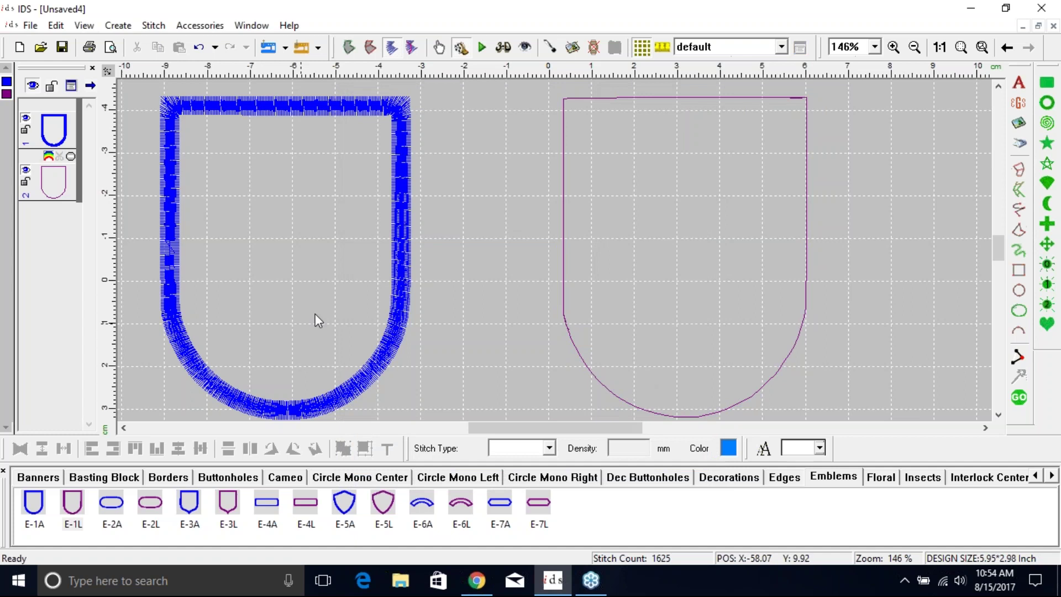
Step: Compare the basic stitch properties of the blue satin emblem and the purple run outline
{"action": "left_click", "coordinate": [402, 284]}
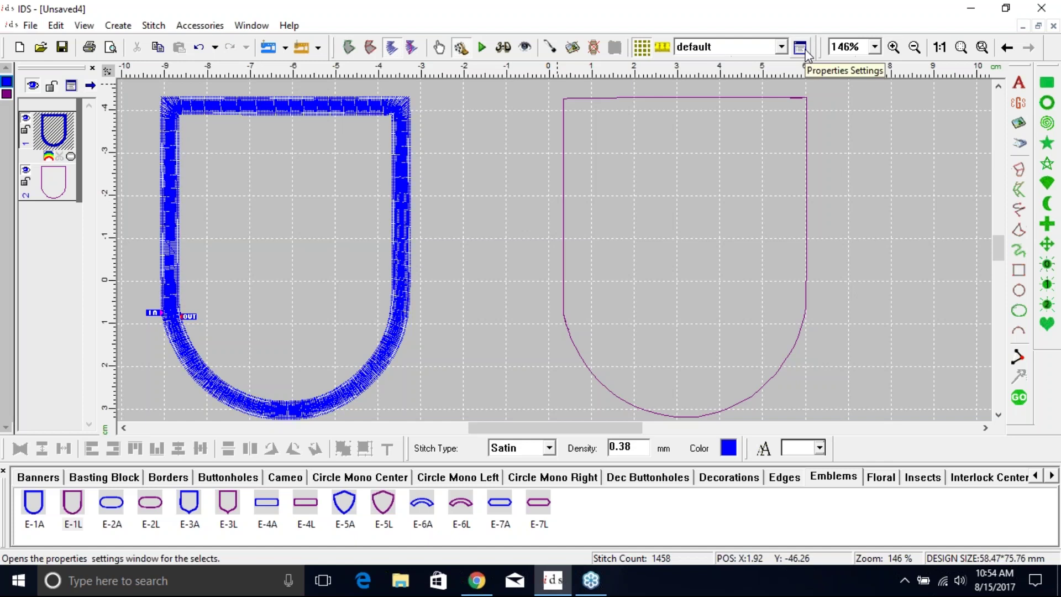
{"action": "left_click", "coordinate": [803, 50]}
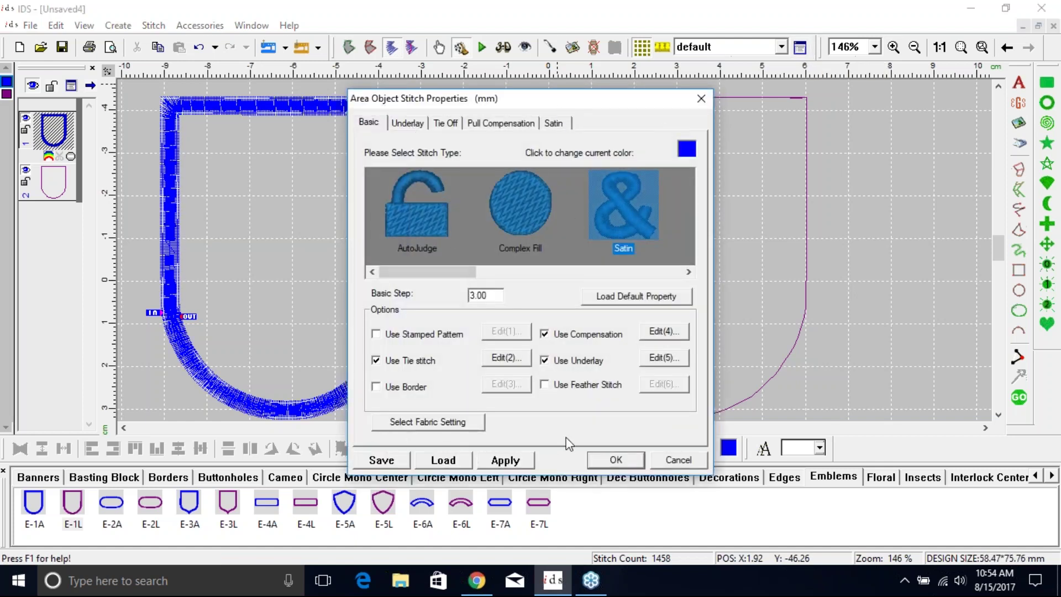
{"action": "left_click", "coordinate": [613, 460]}
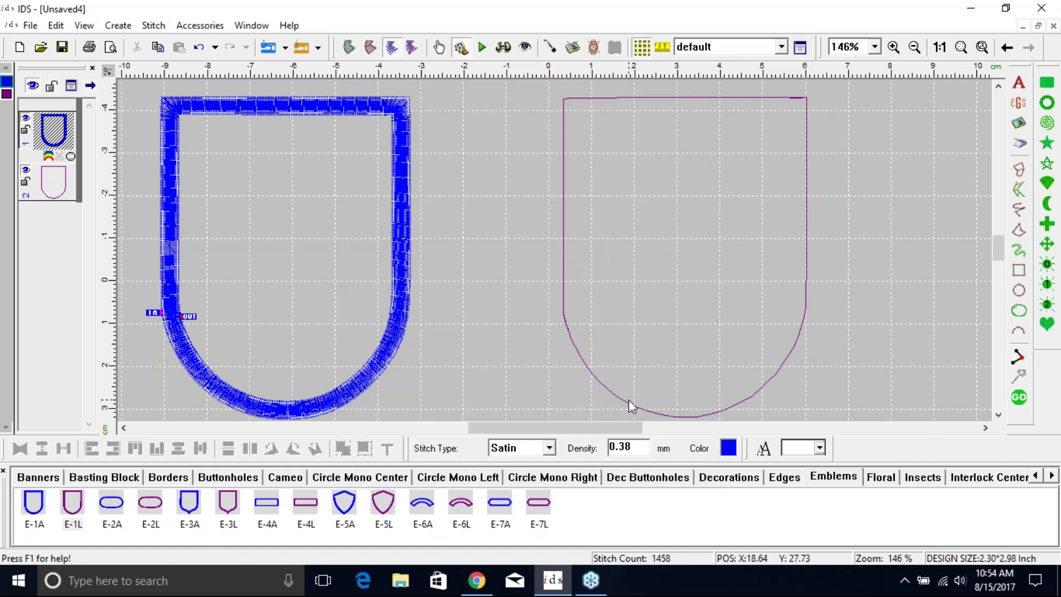
{"action": "left_click", "coordinate": [628, 403]}
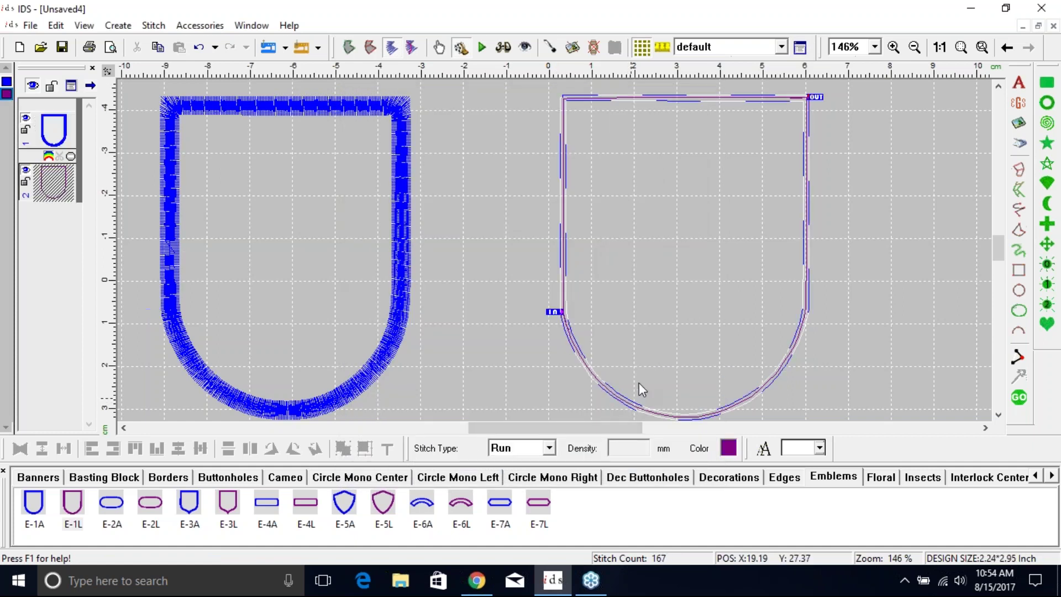
{"action": "left_click", "coordinate": [800, 49]}
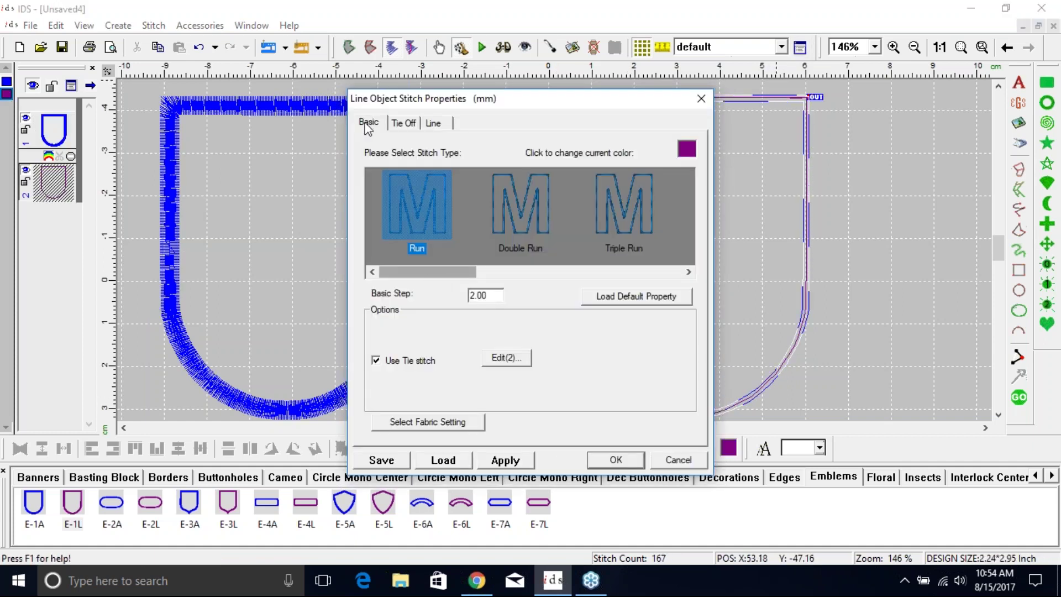
{"action": "left_click", "coordinate": [632, 460]}
{"action": "left_click", "coordinate": [920, 301]}
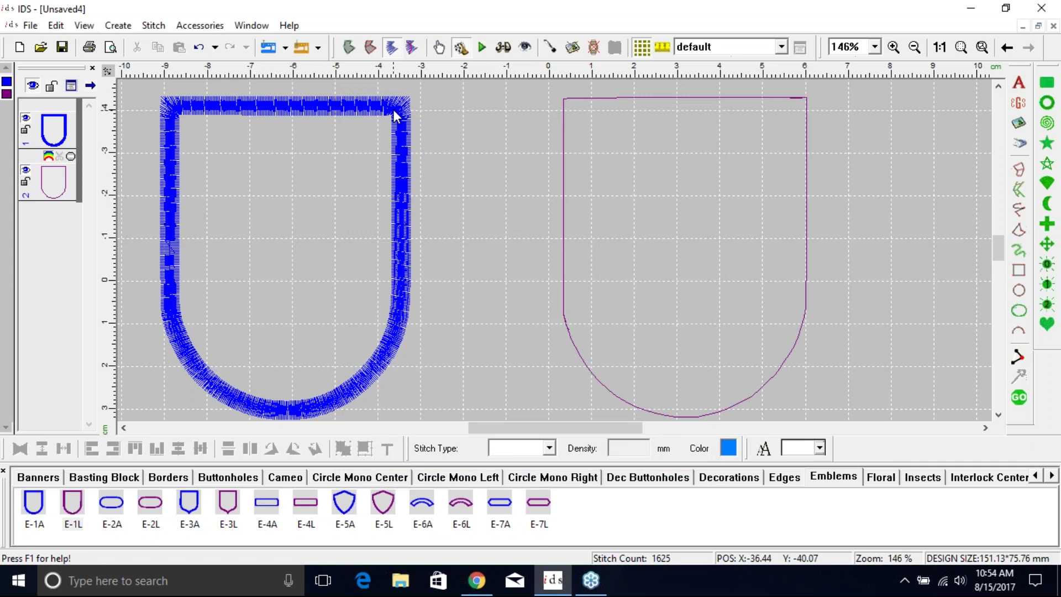
Step: Switch to outline view and align both emblems on a common centre so they overlap
{"action": "left_click", "coordinate": [350, 49]}
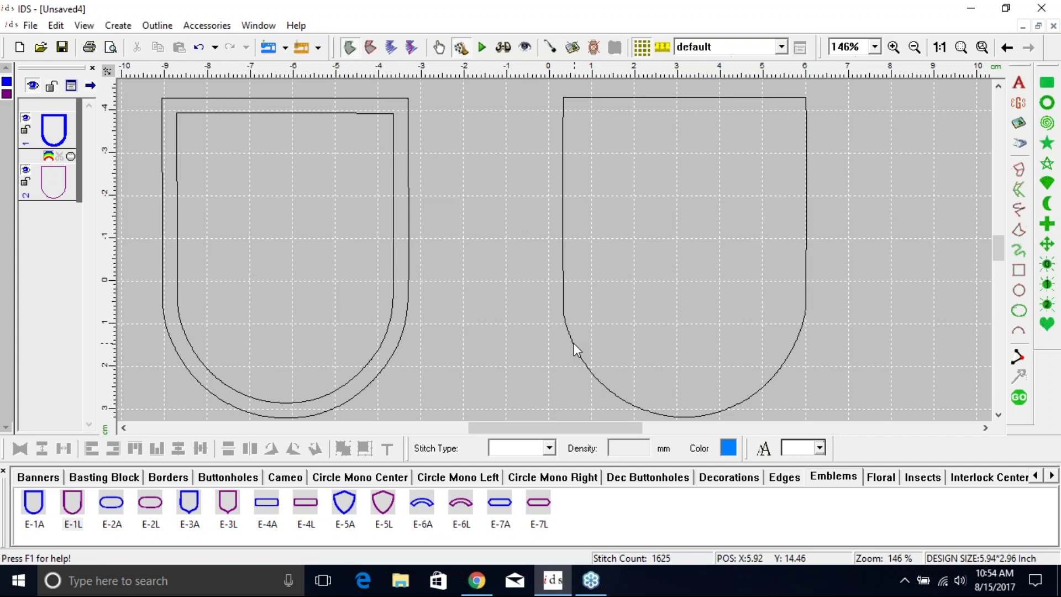
{"action": "key", "text": "ctrl+a"}
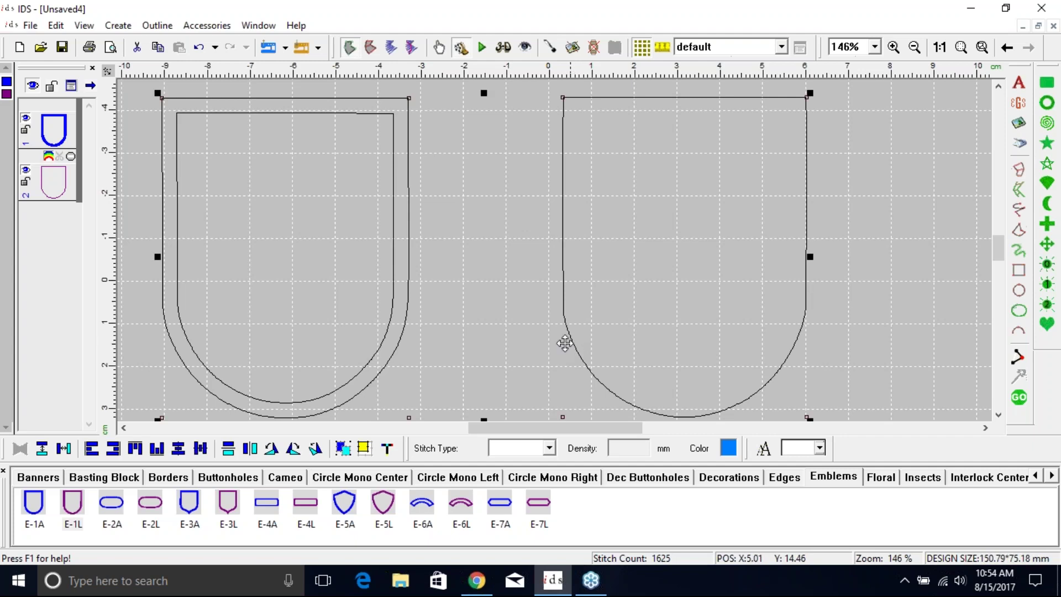
{"action": "left_click", "coordinate": [179, 449]}
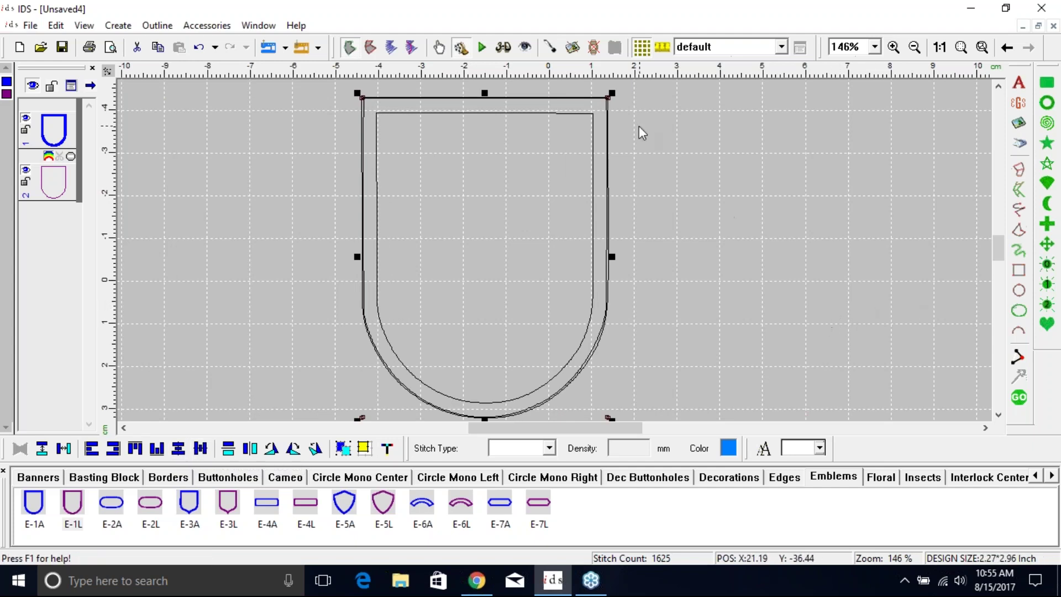
{"action": "left_click", "coordinate": [715, 175]}
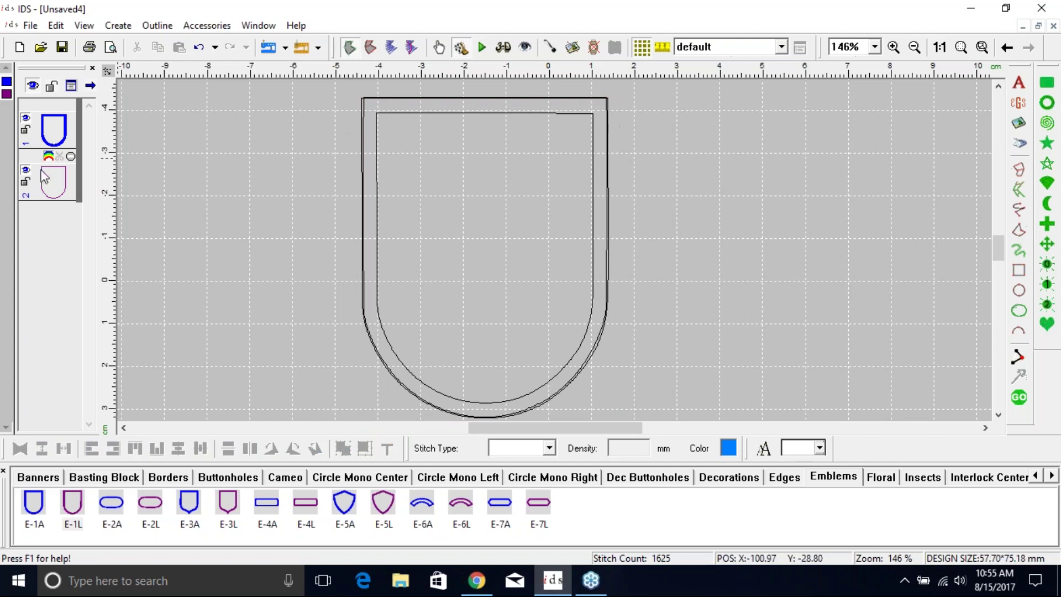
Step: Shrink the run outline to about 55 × 72 mm so it sits between the satin emblem's two edges, and regenerate the stitches
{"action": "left_click", "coordinate": [74, 190]}
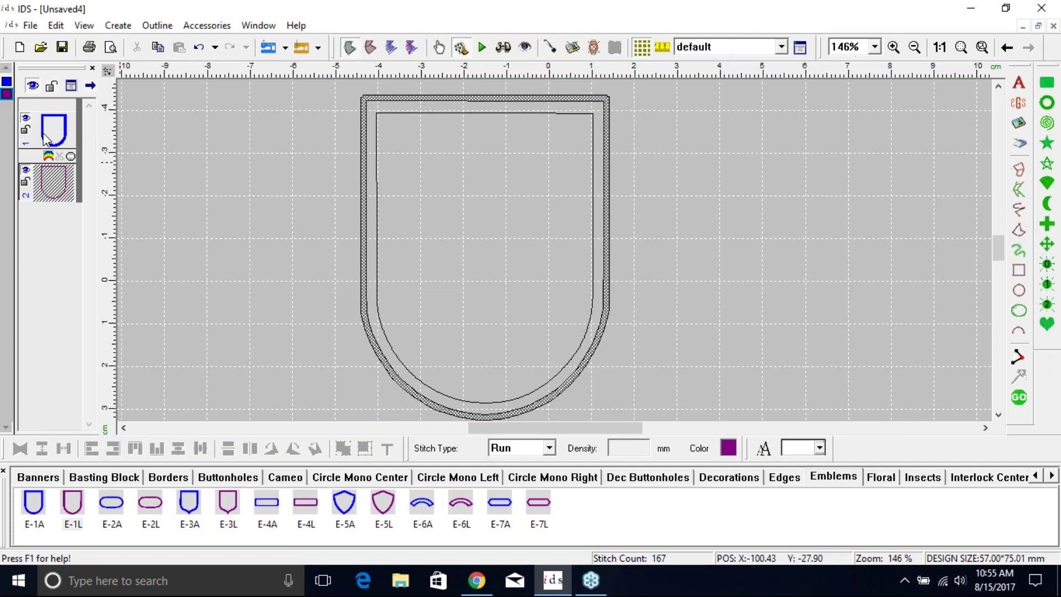
{"action": "left_click", "coordinate": [542, 99]}
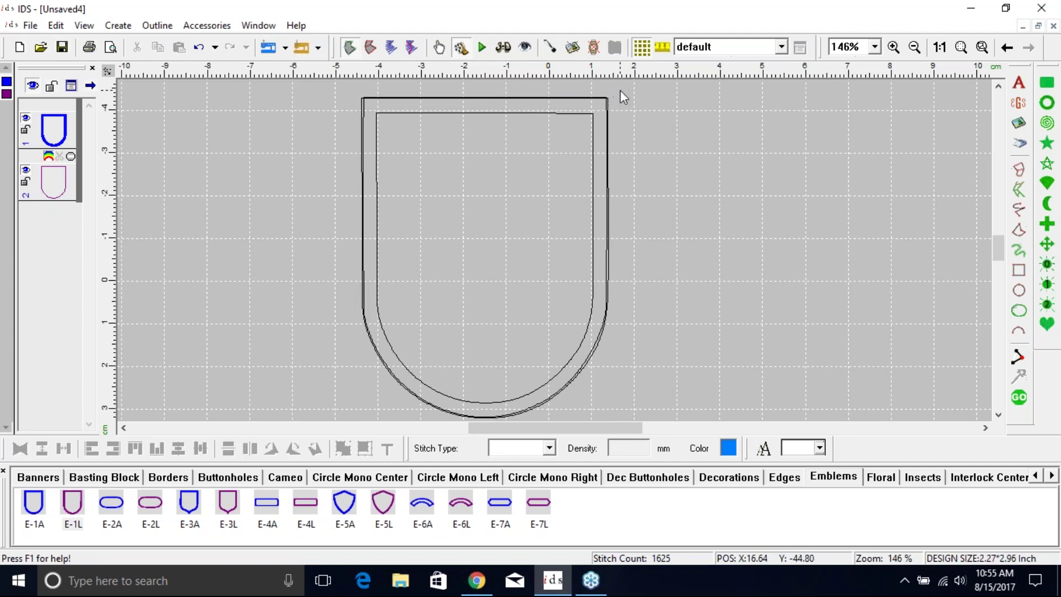
{"action": "left_click_drag", "start_coordinate": [611, 92], "coordinate": [607, 99]}
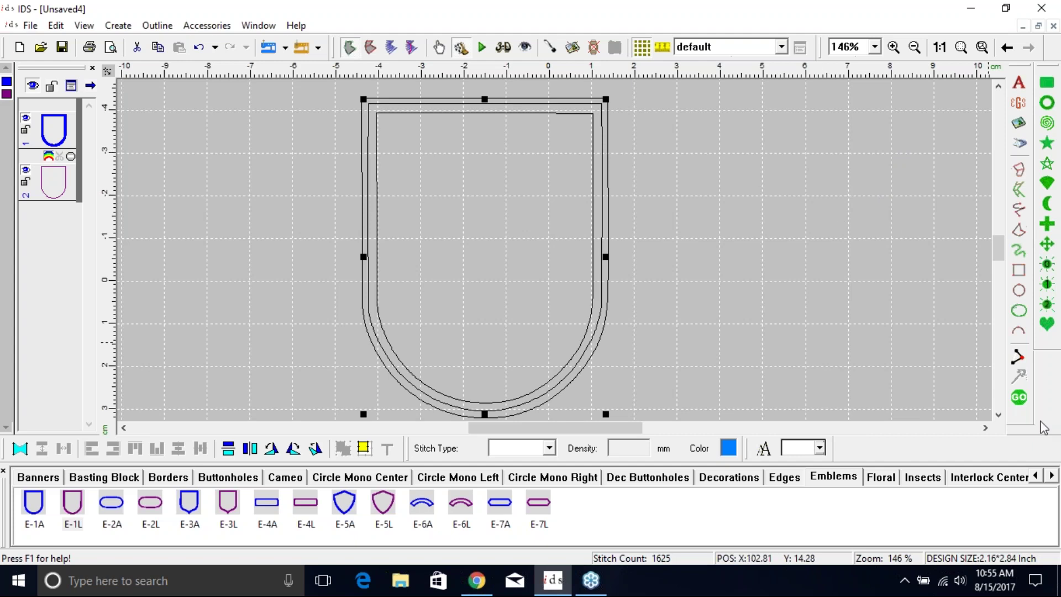
{"action": "left_click", "coordinate": [1020, 397]}
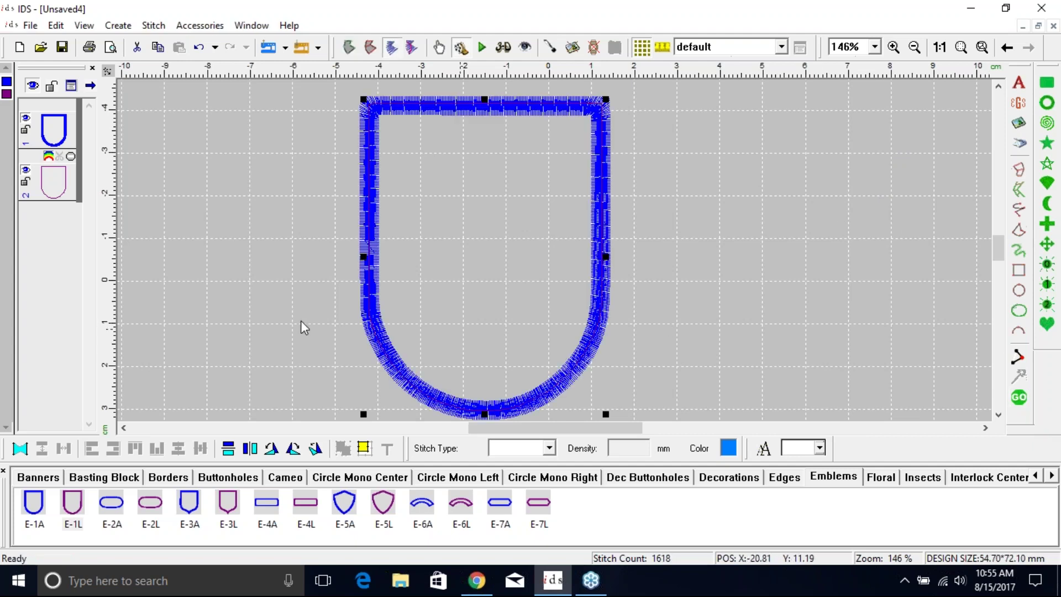
Step: Move the purple run outline ahead of the blue satin emblem in the sewing order
{"action": "left_click", "coordinate": [66, 182]}
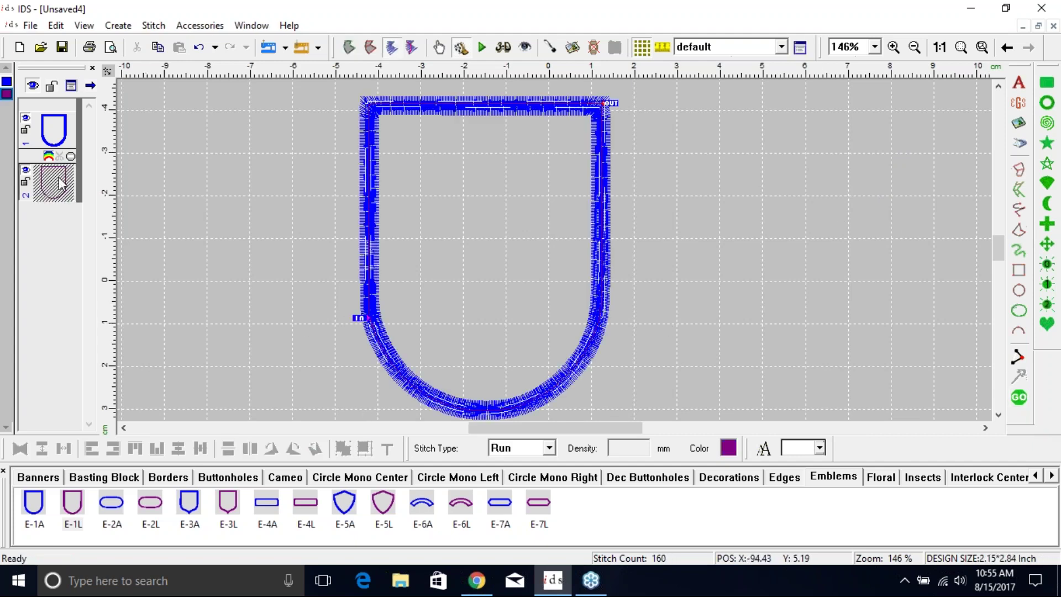
{"action": "left_click_drag", "start_coordinate": [61, 183], "coordinate": [54, 129]}
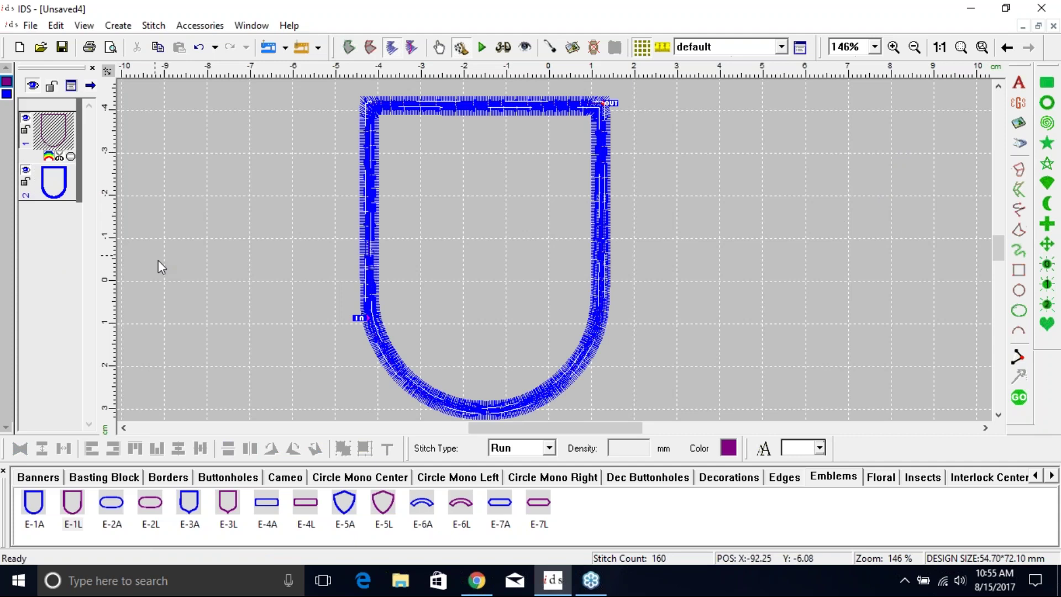
{"action": "left_click", "coordinate": [179, 263]}
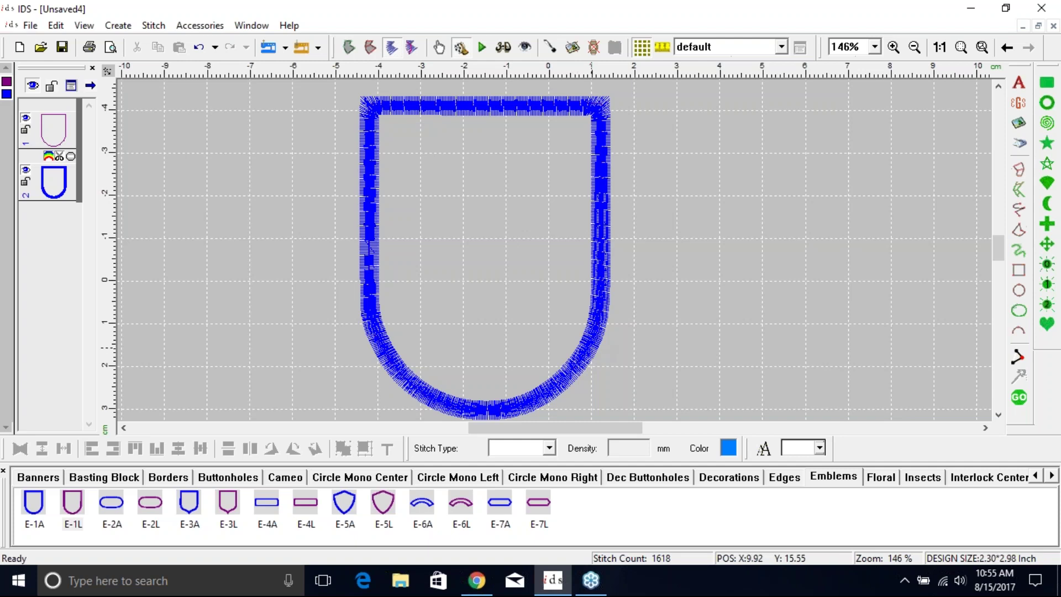
Step: Delete the blue satin emblem and the purple run outline from the design
{"action": "left_click", "coordinate": [594, 354]}
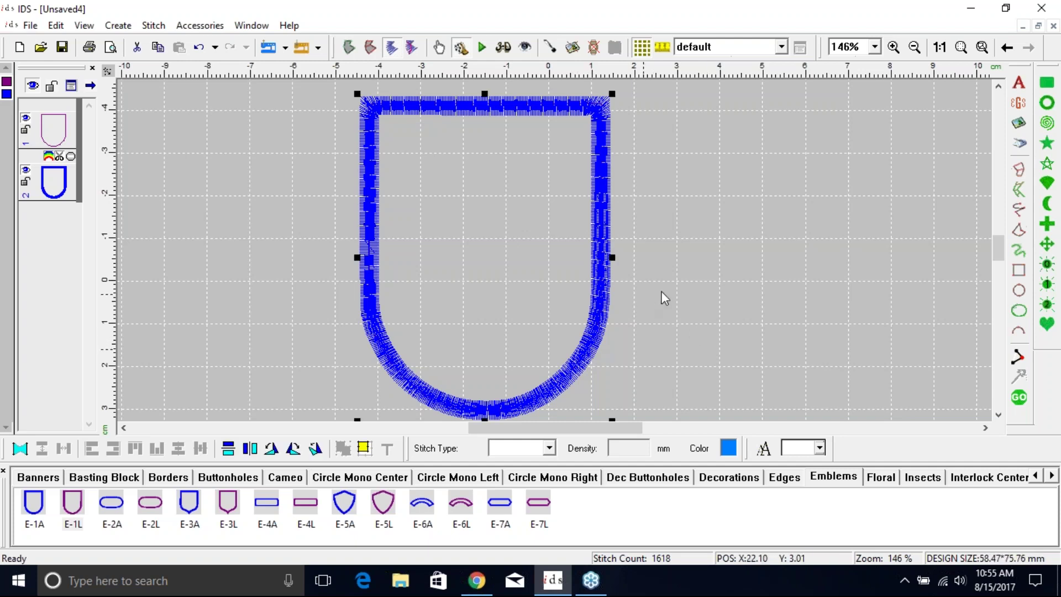
{"action": "key", "text": "Delete"}
{"action": "left_click", "coordinate": [601, 257]}
{"action": "key", "text": "Delete"}
Step: Place the E-5A shield emblem on the canvas and the E-5L shield beside it, to its right
{"action": "left_click", "coordinate": [339, 514]}
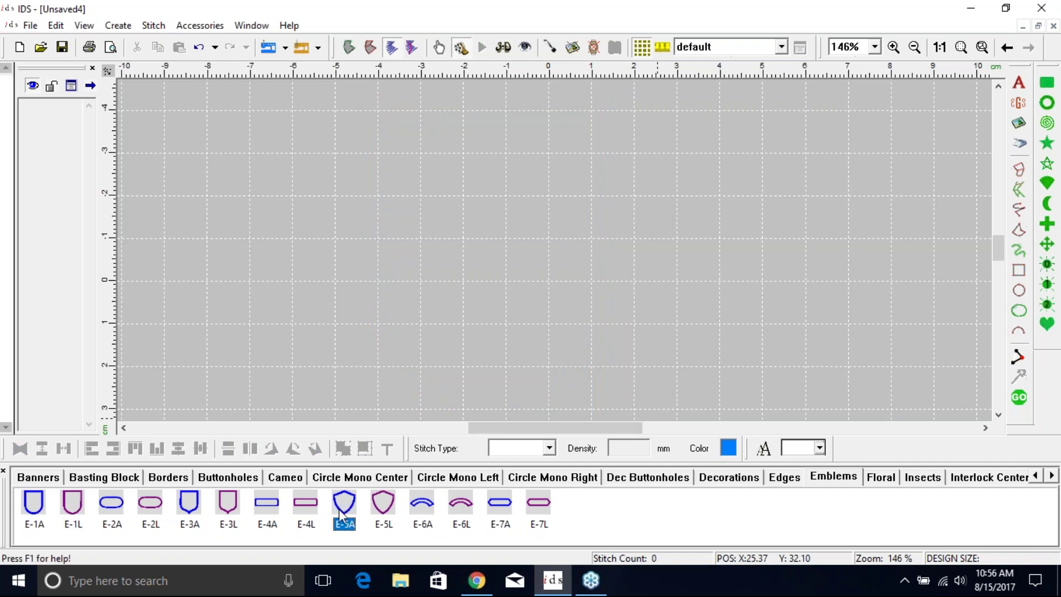
{"action": "left_click", "coordinate": [445, 268]}
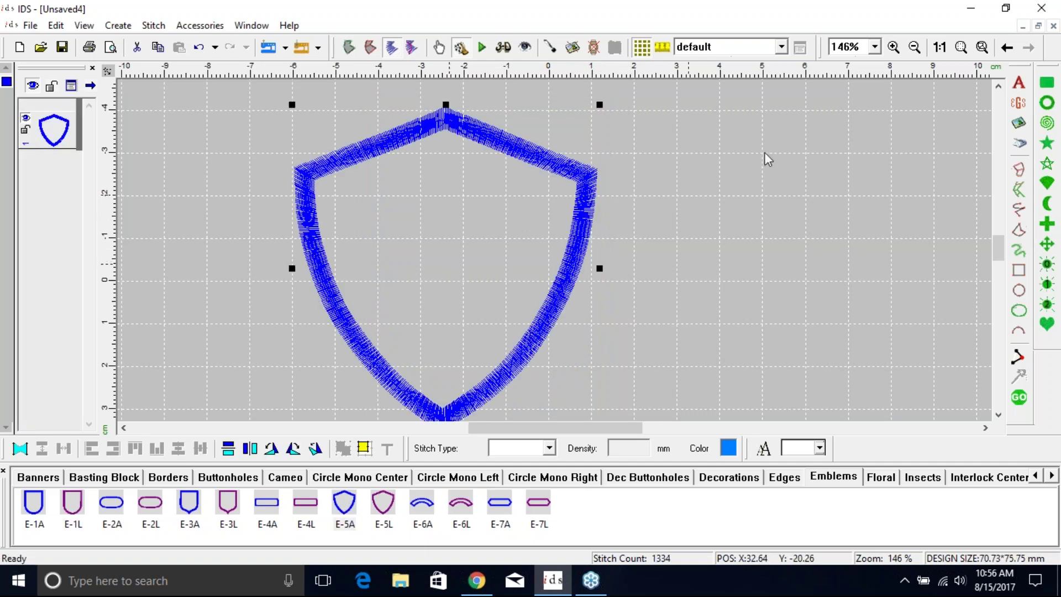
{"action": "left_click", "coordinate": [940, 47]}
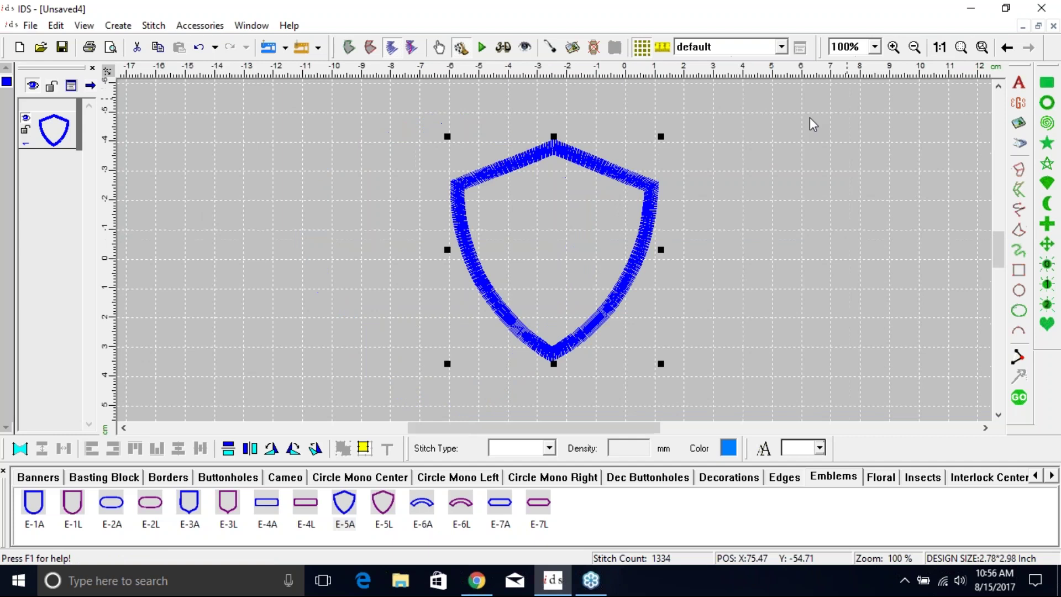
{"action": "left_click", "coordinate": [915, 47]}
{"action": "left_click", "coordinate": [553, 240]}
{"action": "left_click", "coordinate": [557, 239]}
{"action": "left_click", "coordinate": [557, 240]}
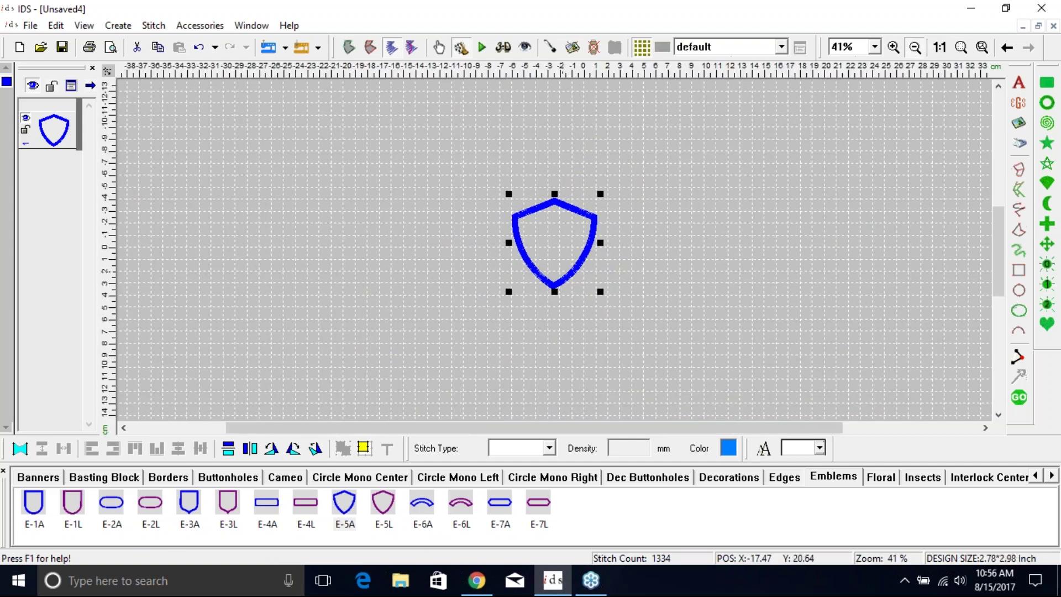
{"action": "left_click", "coordinate": [383, 503]}
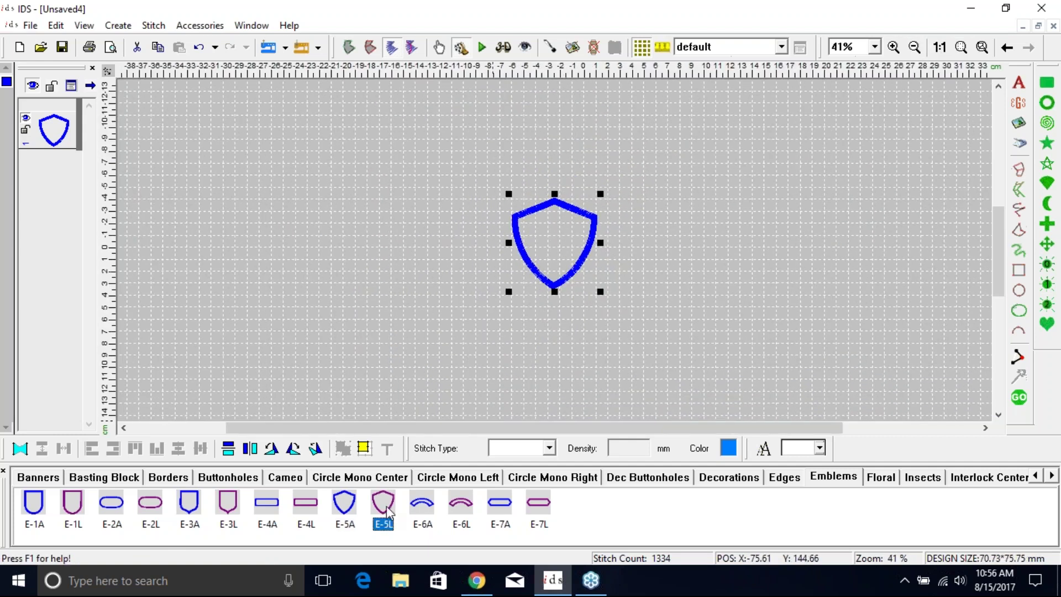
{"action": "left_click", "coordinate": [726, 244]}
{"action": "left_click_drag", "start_coordinate": [726, 243], "coordinate": [679, 251]}
Step: Resize both shields together to a height of 150 mm, maintaining the aspect ratio
{"action": "left_click_drag", "start_coordinate": [841, 373], "coordinate": [297, 148]}
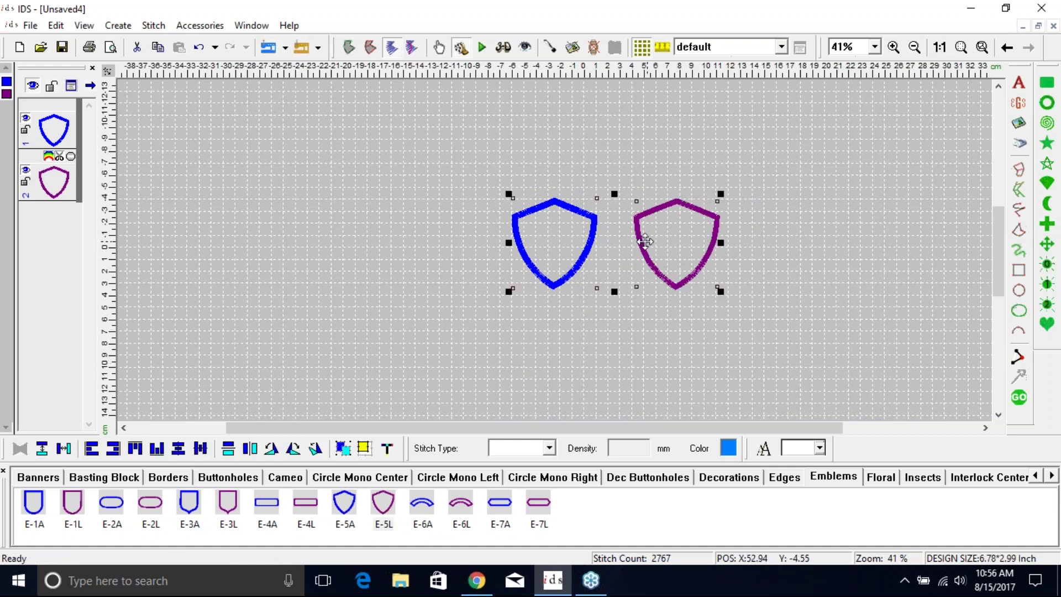
{"action": "left_click", "coordinate": [364, 449]}
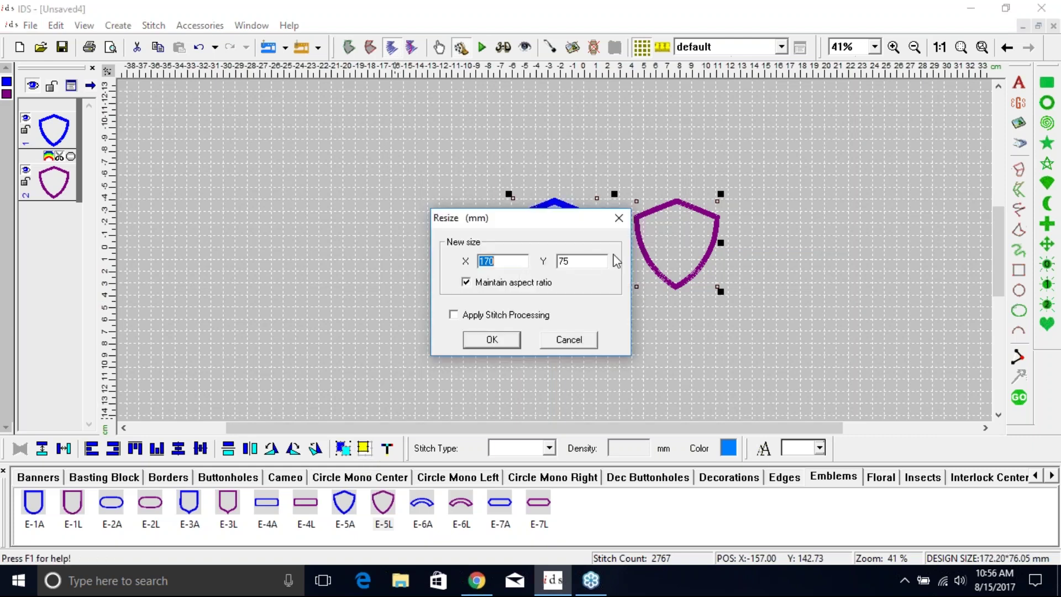
{"action": "left_click", "coordinate": [589, 262]}
{"action": "double_click", "coordinate": [589, 262]}
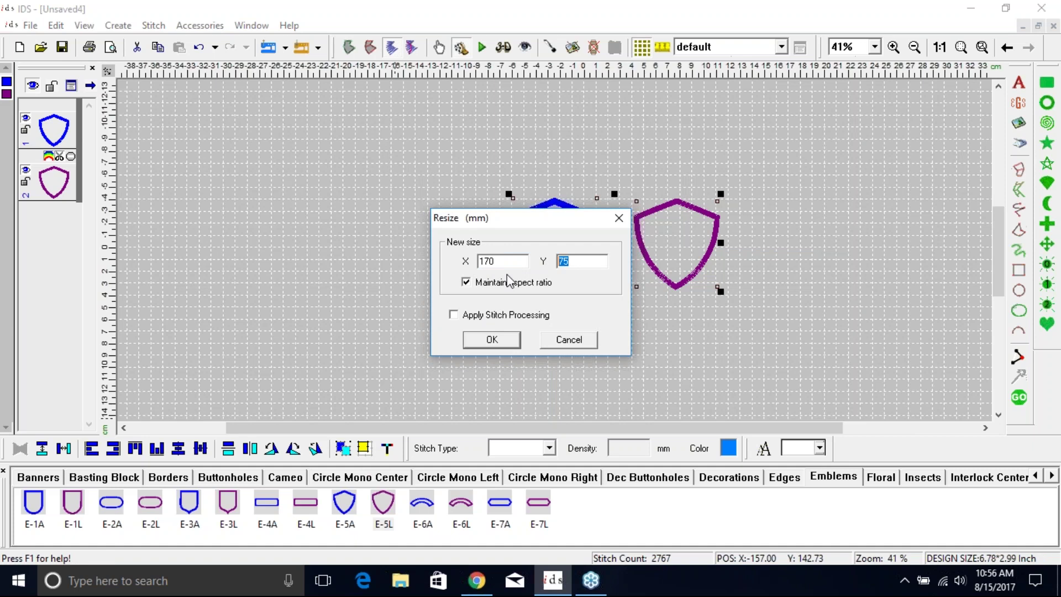
{"action": "type", "text": "150"}
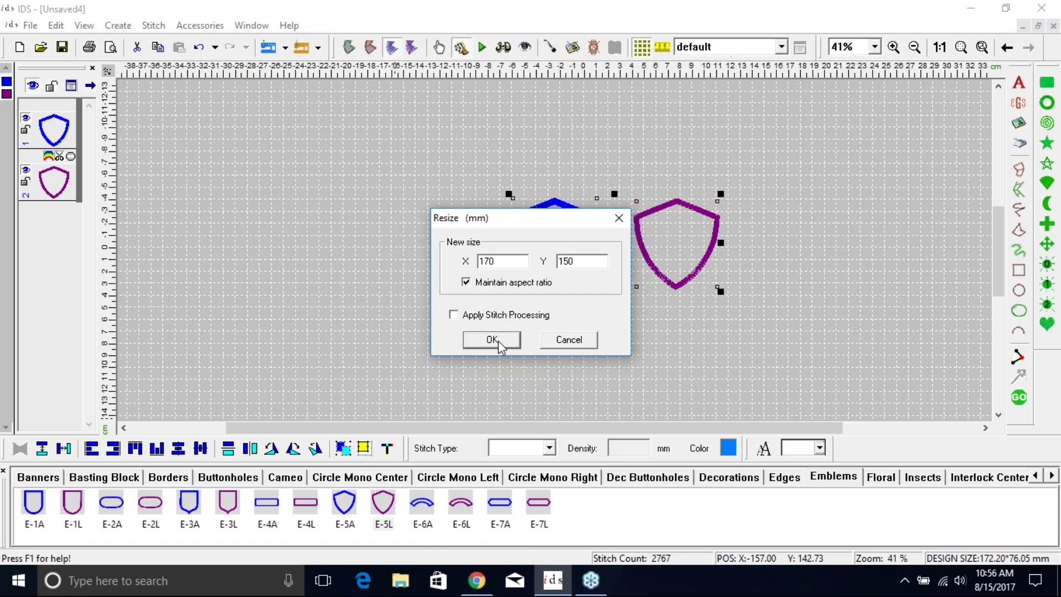
{"action": "left_click", "coordinate": [497, 343]}
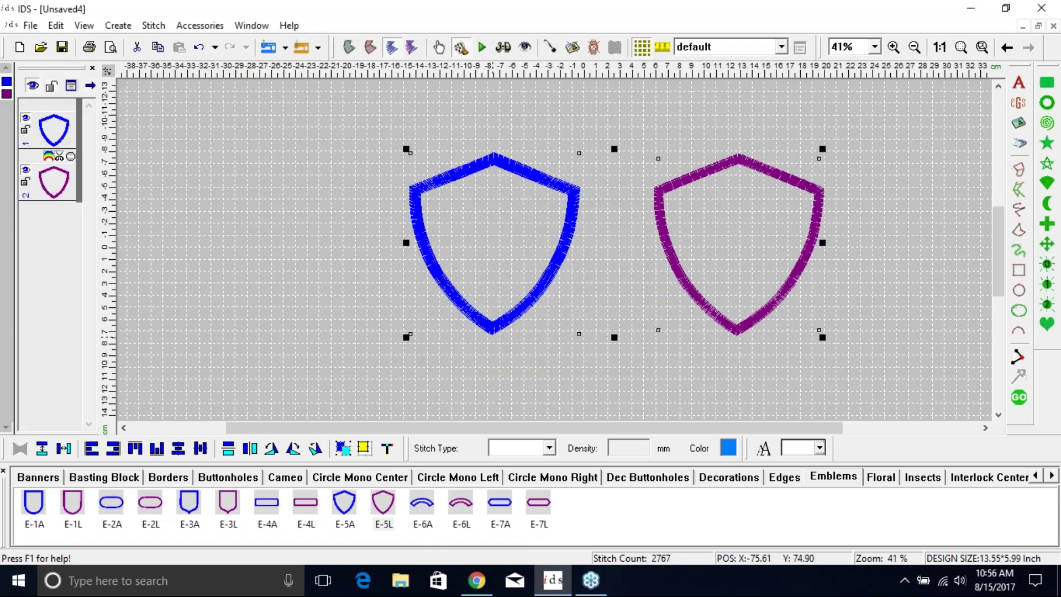
Step: Regenerate the stitches of both resized shields and enlarge the view to fit them
{"action": "left_click", "coordinate": [1019, 397]}
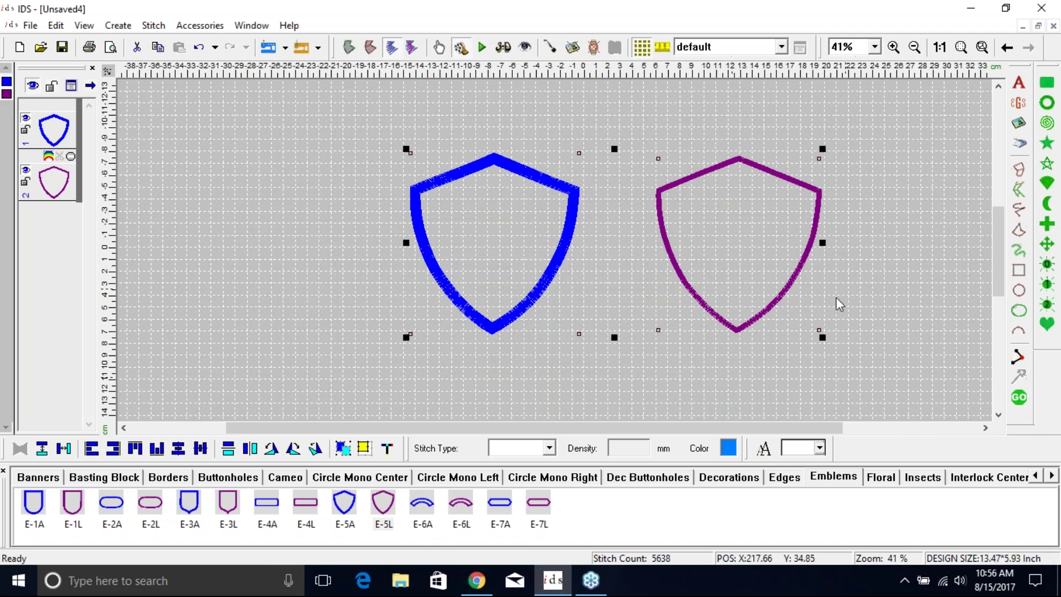
{"action": "left_click", "coordinate": [856, 305]}
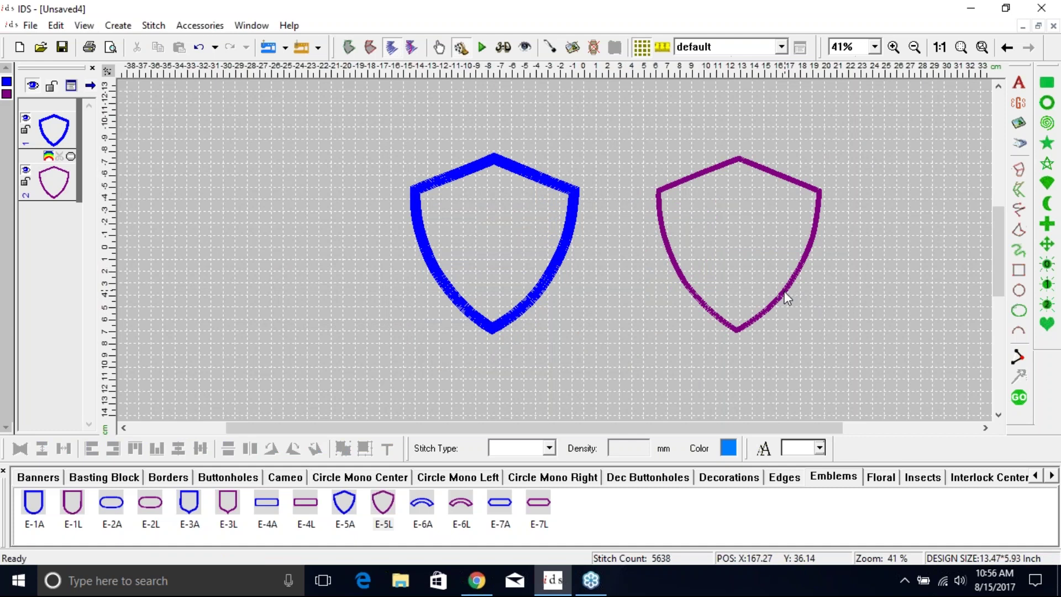
{"action": "left_click", "coordinate": [894, 47]}
{"action": "left_click_drag", "start_coordinate": [326, 125], "coordinate": [940, 359]}
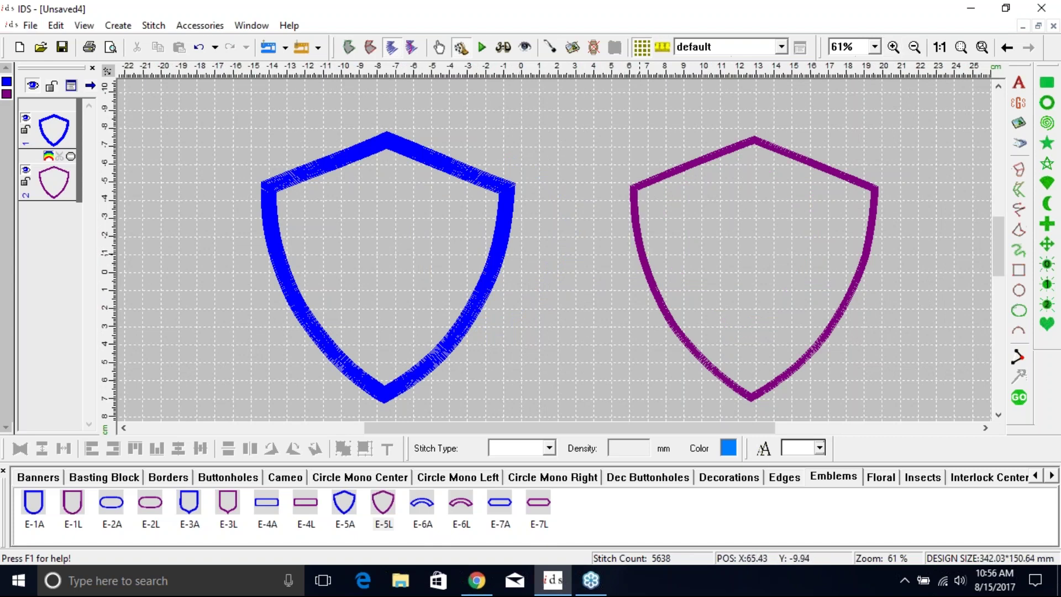
Step: Check the satin width in the purple shield's line stitch properties and compare it with the blue shield
{"action": "left_click", "coordinate": [642, 258]}
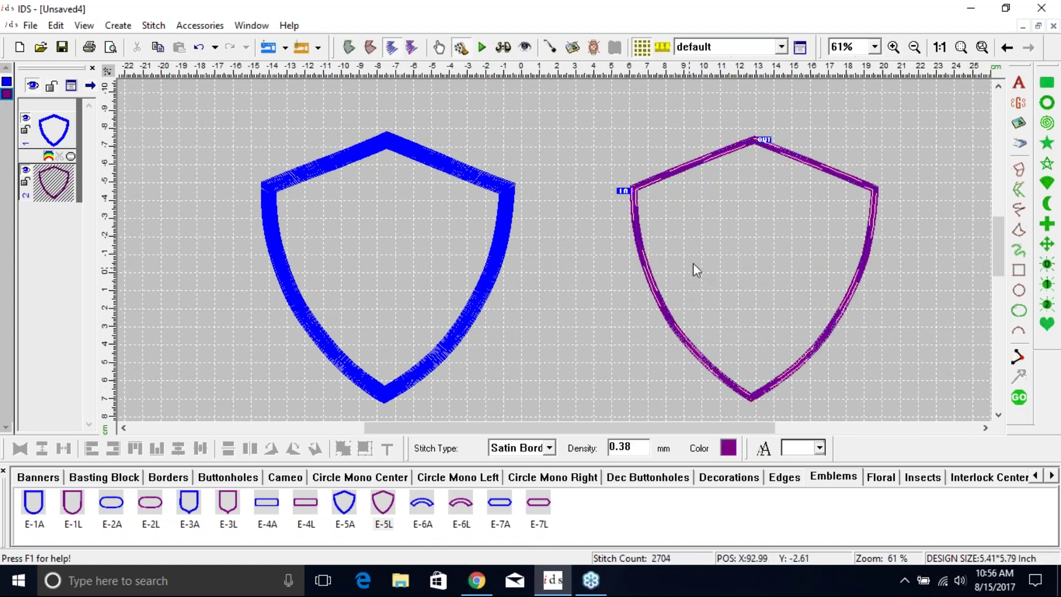
{"action": "left_click", "coordinate": [800, 47]}
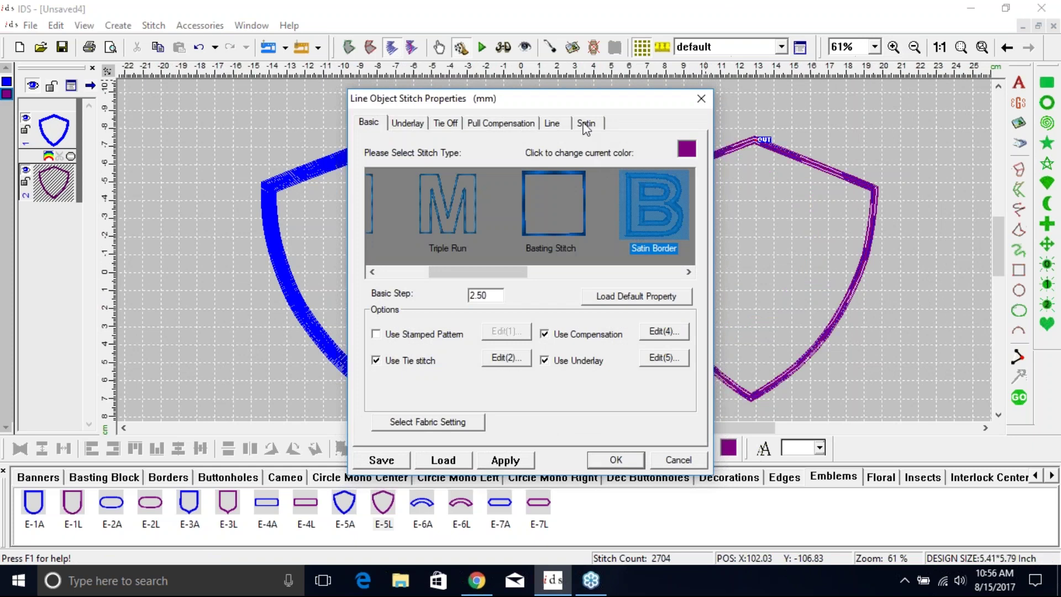
{"action": "left_click", "coordinate": [553, 122]}
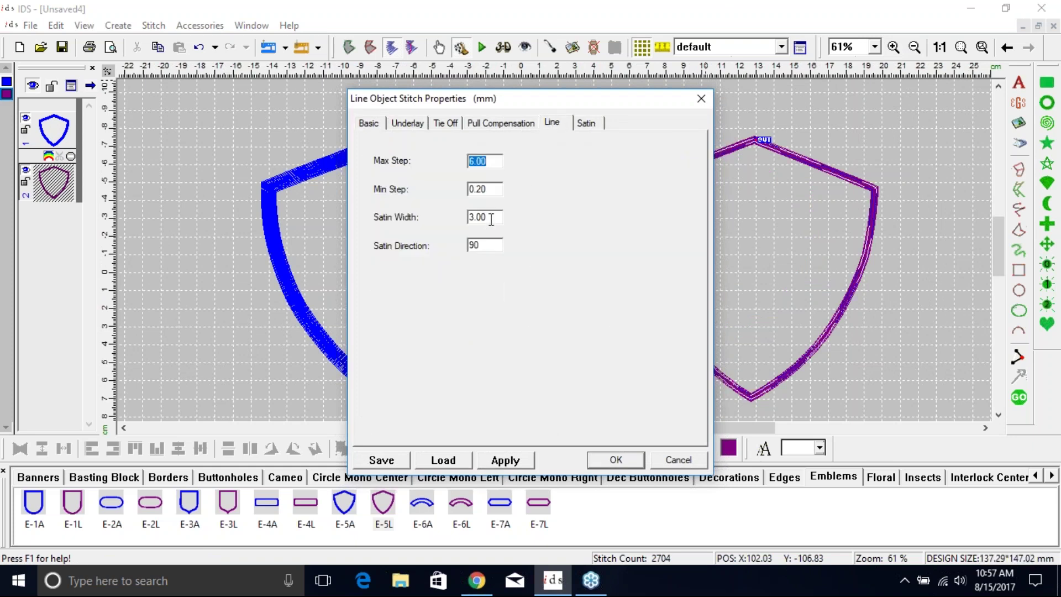
{"action": "left_click", "coordinate": [697, 463]}
{"action": "left_click", "coordinate": [493, 301]}
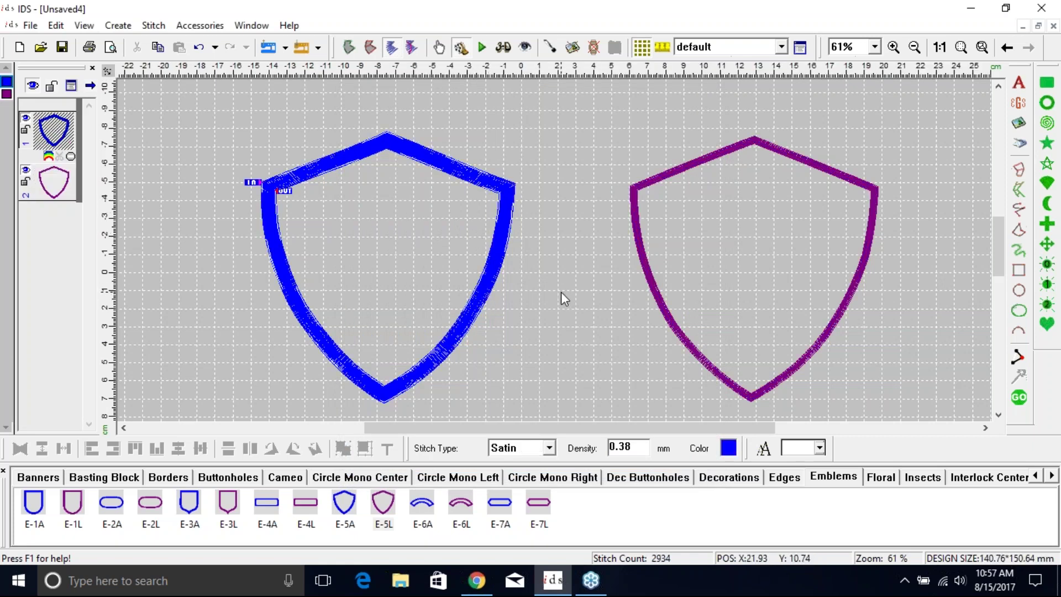
{"action": "left_click", "coordinate": [648, 270]}
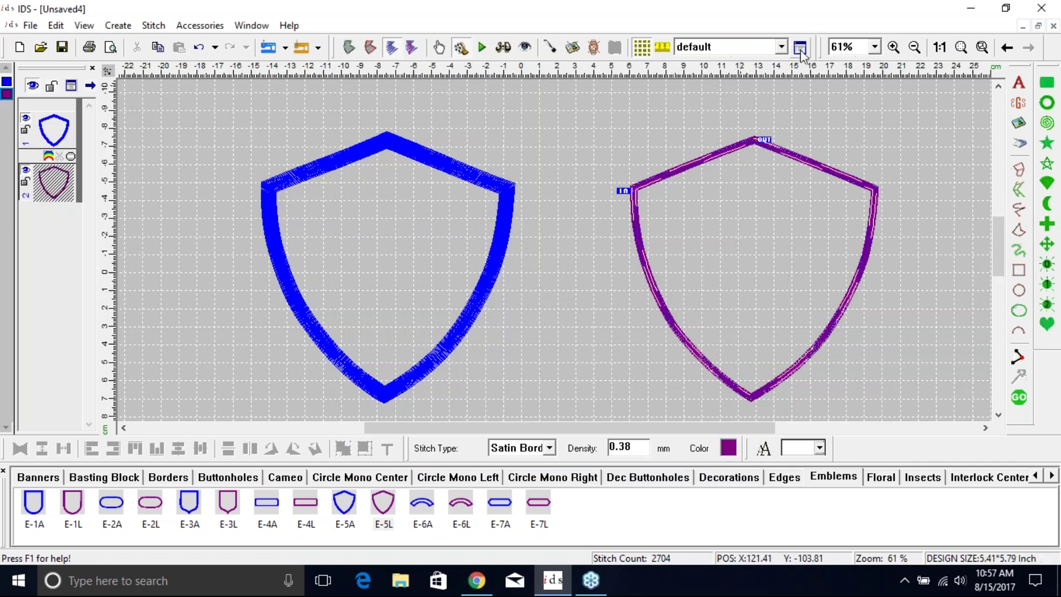
{"action": "left_click", "coordinate": [535, 282]}
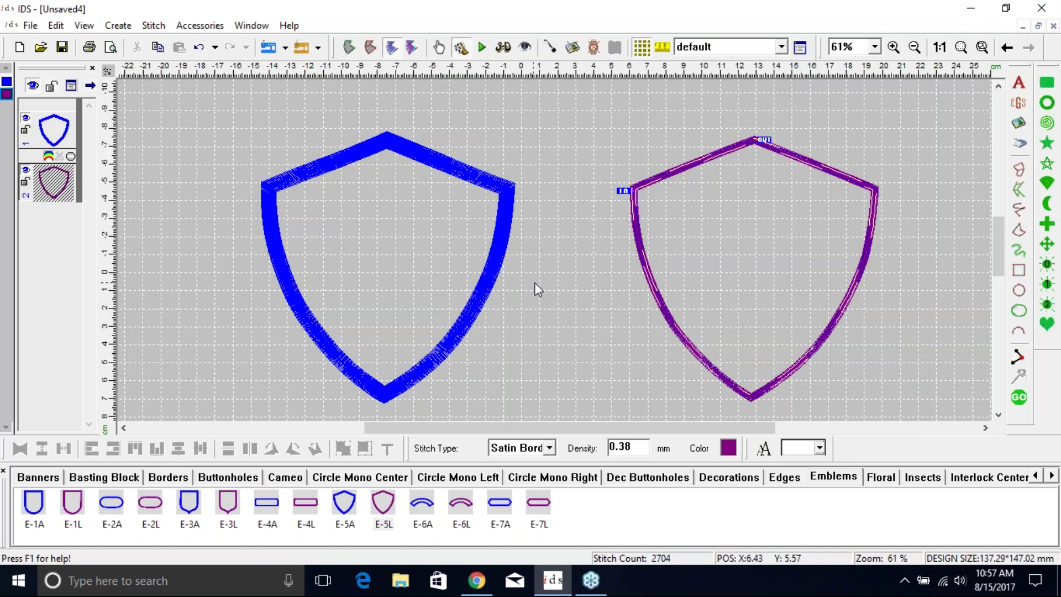
Step: Measure the width of the blue shield's satin border on its right side
{"action": "left_click", "coordinate": [663, 47]}
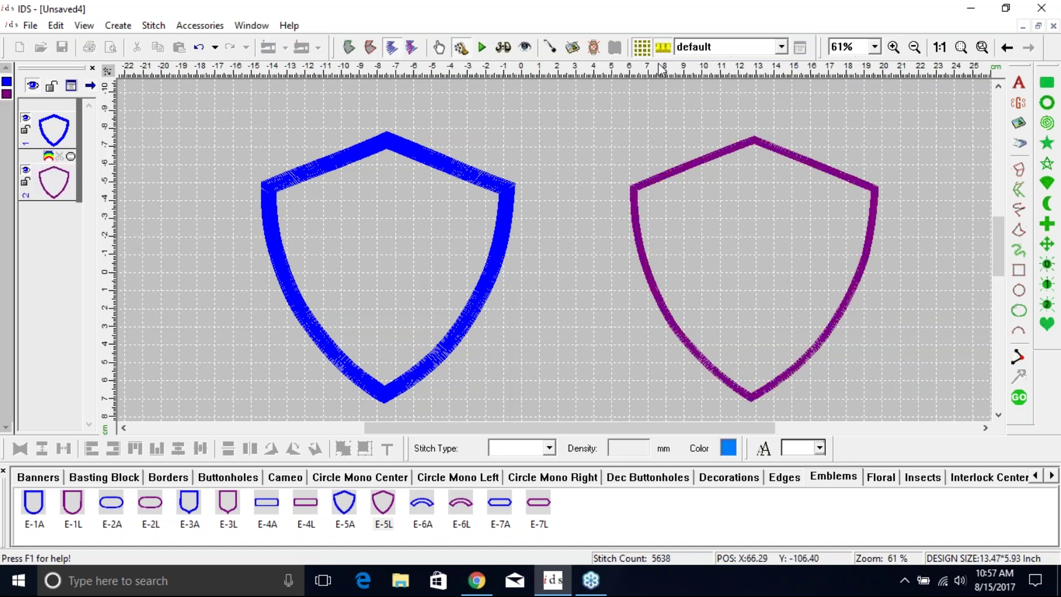
{"action": "scroll", "coordinate": [489, 268], "scroll_direction": "up", "scroll_amount": 1}
{"action": "left_click_drag", "start_coordinate": [488, 268], "coordinate": [509, 272]}
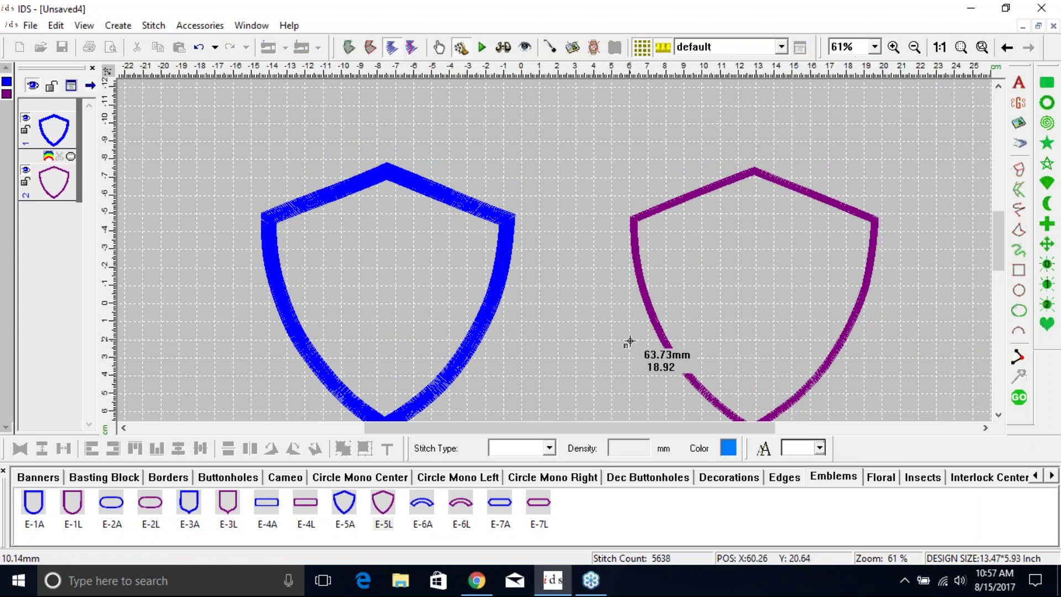
{"action": "key", "text": "Escape"}
Step: Set the purple shield's satin width to 10 mm in its line stitch properties
{"action": "left_click", "coordinate": [661, 338]}
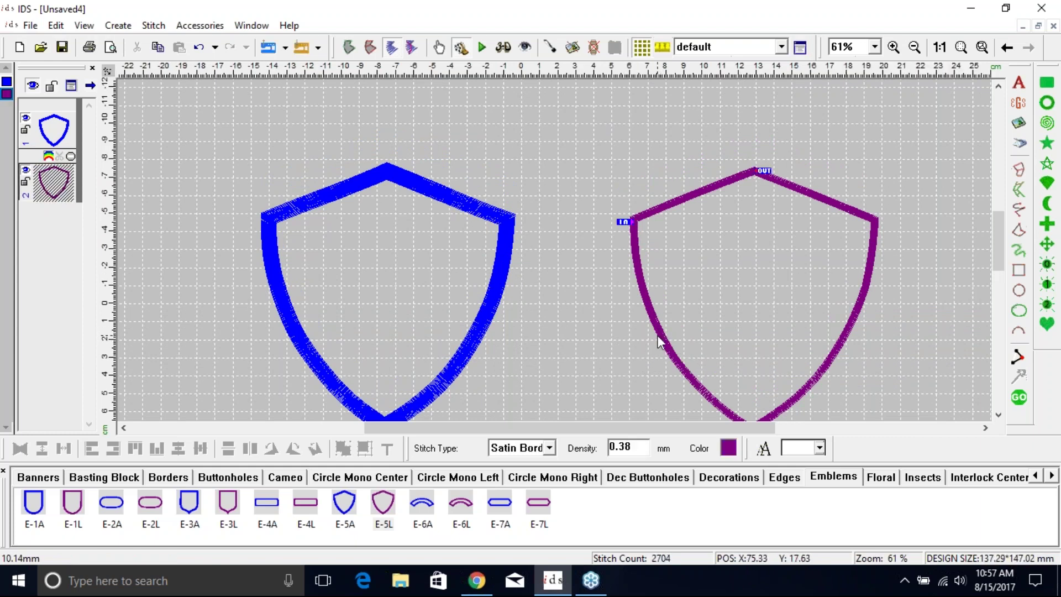
{"action": "left_click", "coordinate": [799, 50]}
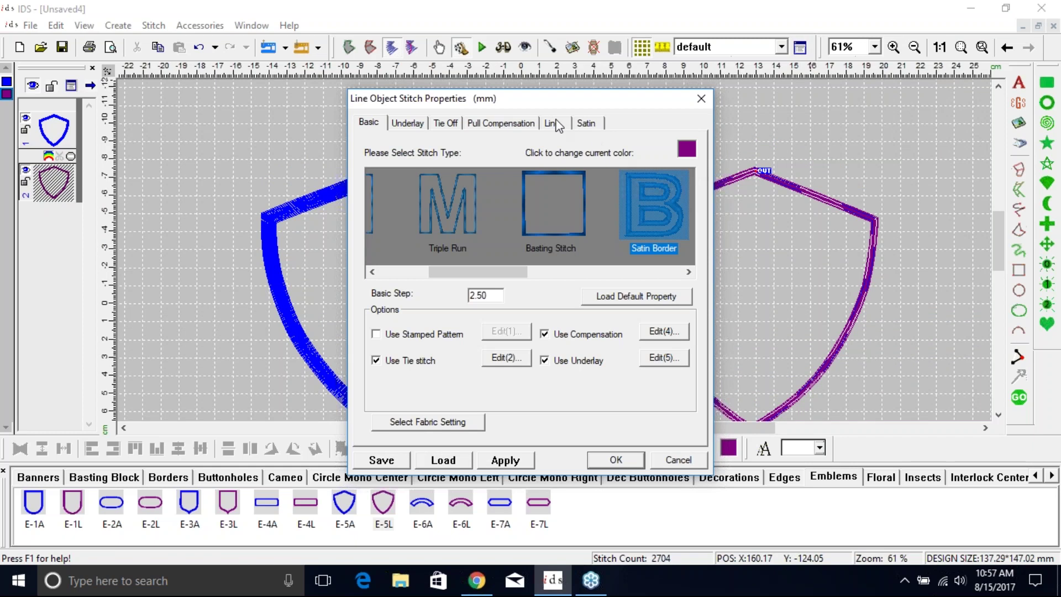
{"action": "left_click", "coordinate": [552, 124]}
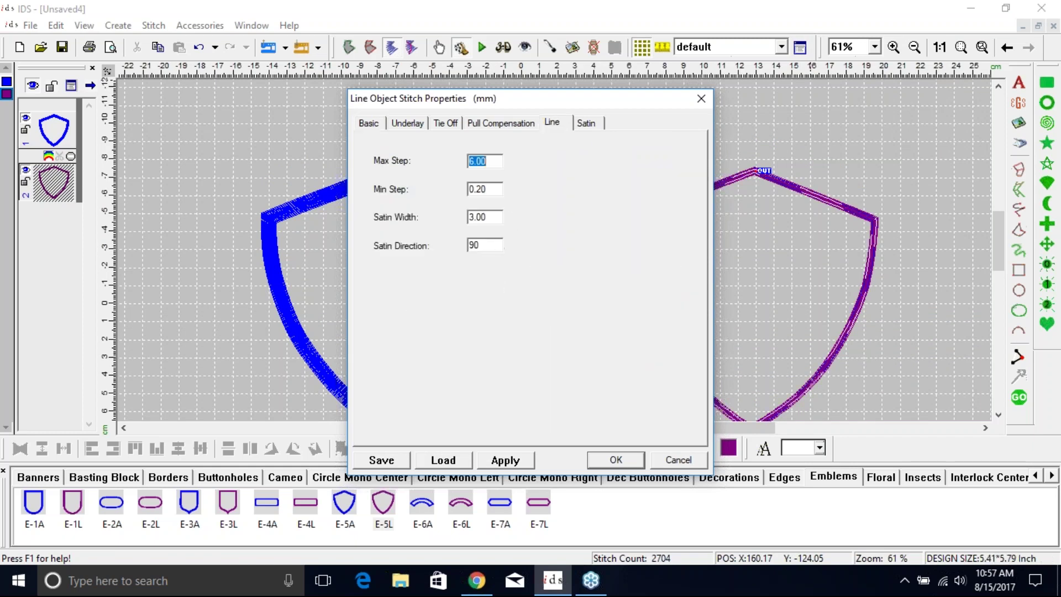
{"action": "key", "text": "Tab"}
{"action": "key", "text": "Tab"}
{"action": "type", "text": "10"}
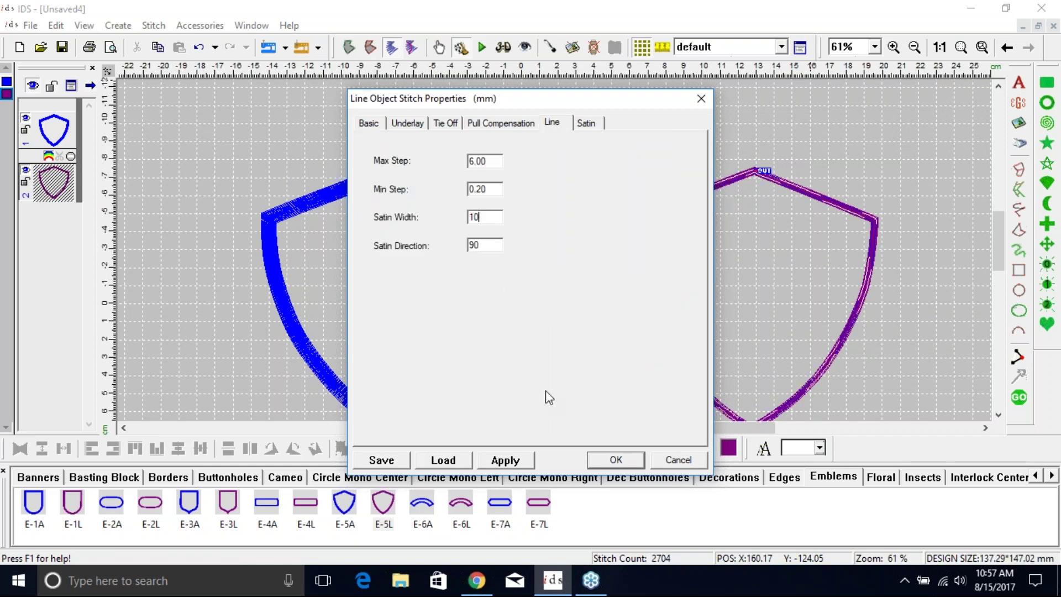
{"action": "left_click", "coordinate": [506, 459]}
{"action": "left_click", "coordinate": [634, 463]}
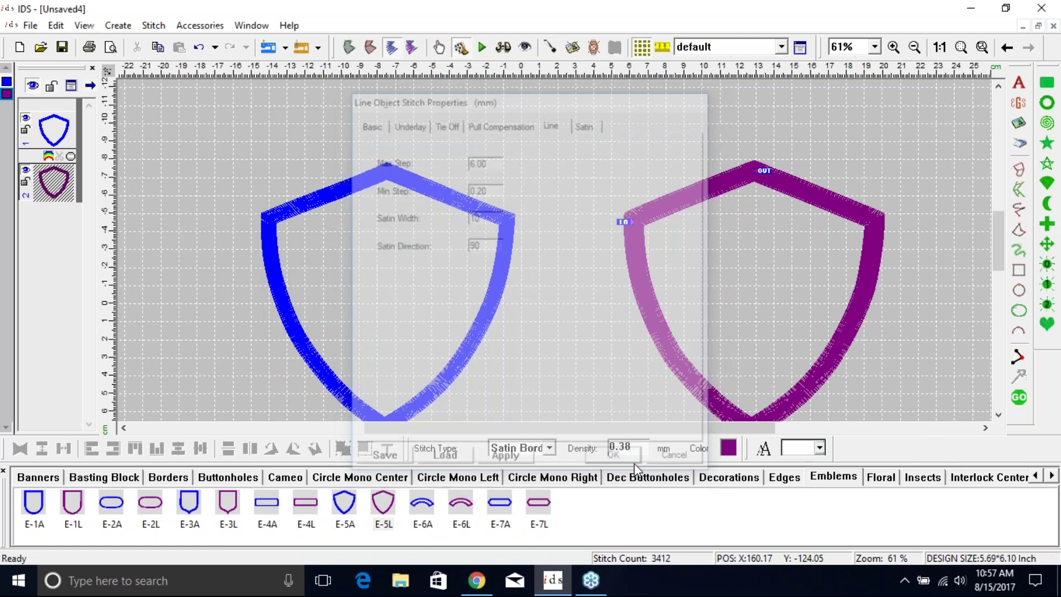
Step: Move the purple shield up and to the left, and the blue shield up and slightly to the right
{"action": "left_click", "coordinate": [641, 282]}
{"action": "left_click_drag", "start_coordinate": [641, 282], "coordinate": [651, 318]}
{"action": "left_click", "coordinate": [414, 347]}
{"action": "left_click_drag", "start_coordinate": [413, 347], "coordinate": [427, 305]}
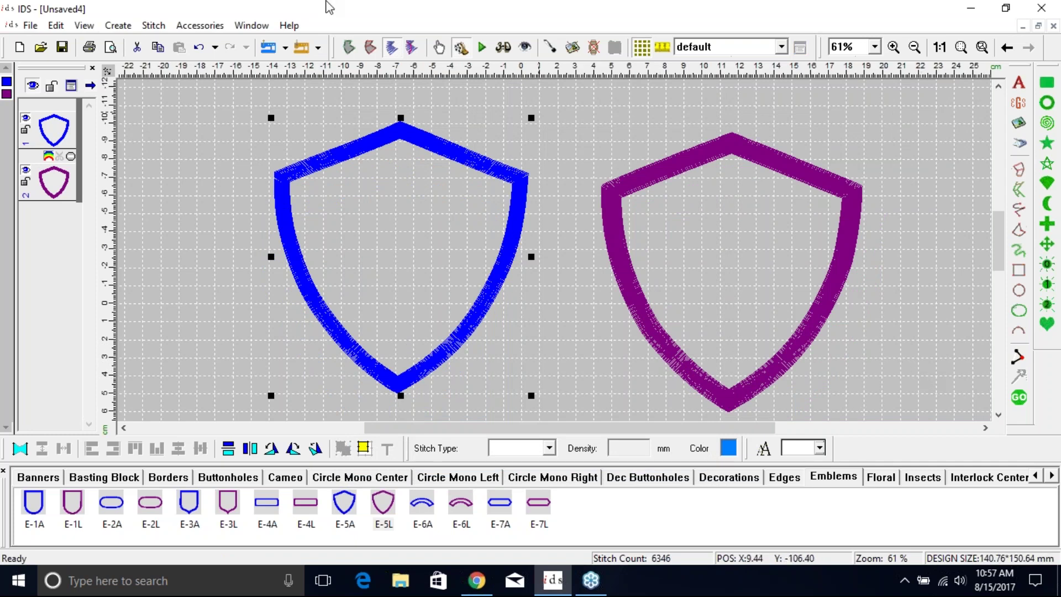
Step: Show the shields as outlines and compare the blue shield's double-edged satin construction with the purple shield's single line
{"action": "left_click", "coordinate": [372, 155]}
{"action": "left_click", "coordinate": [379, 44]}
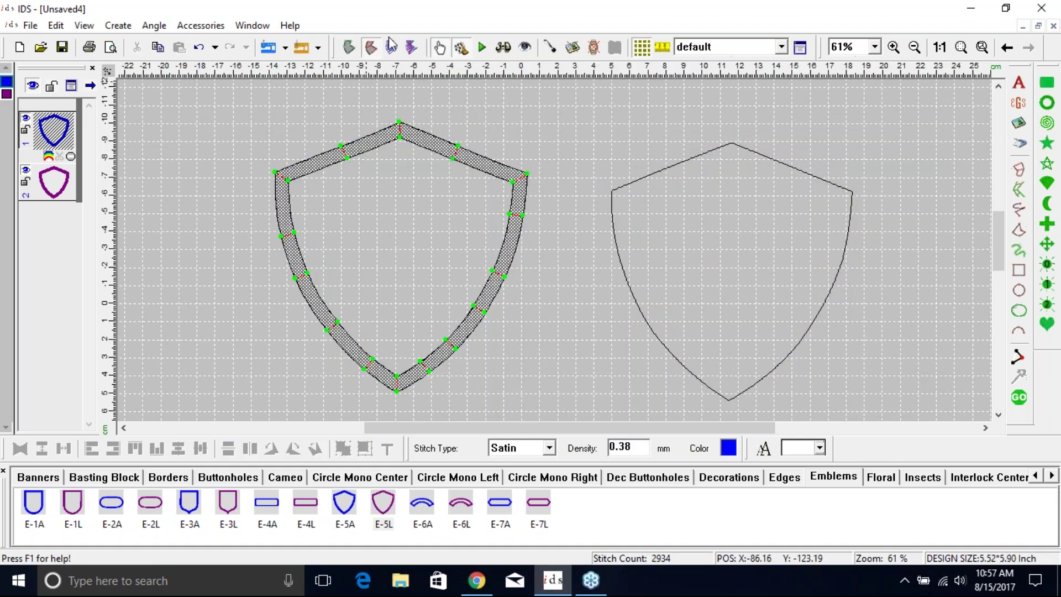
{"action": "left_click", "coordinate": [683, 369]}
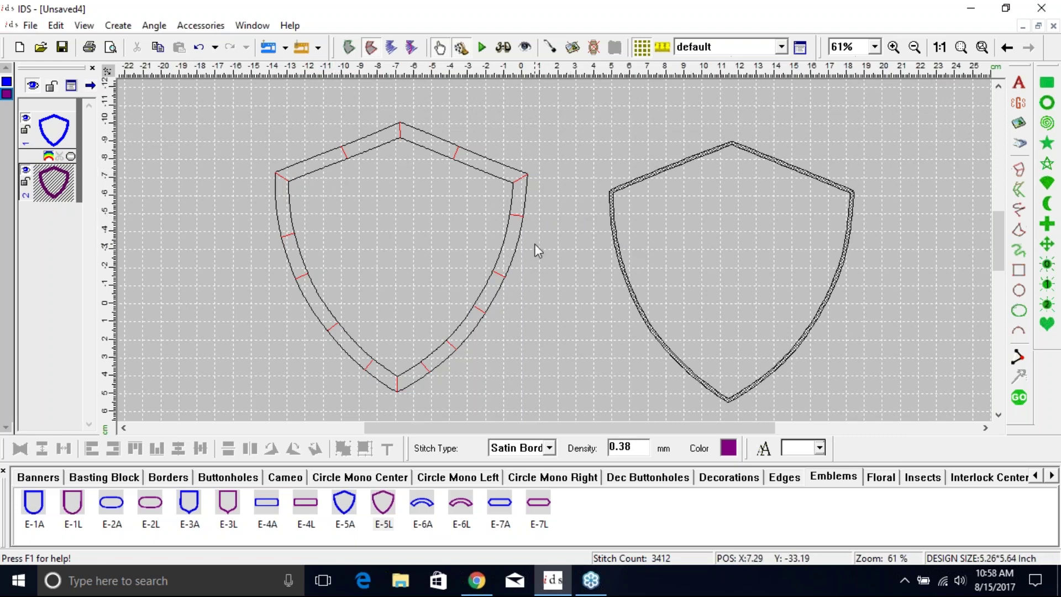
{"action": "left_click", "coordinate": [513, 249]}
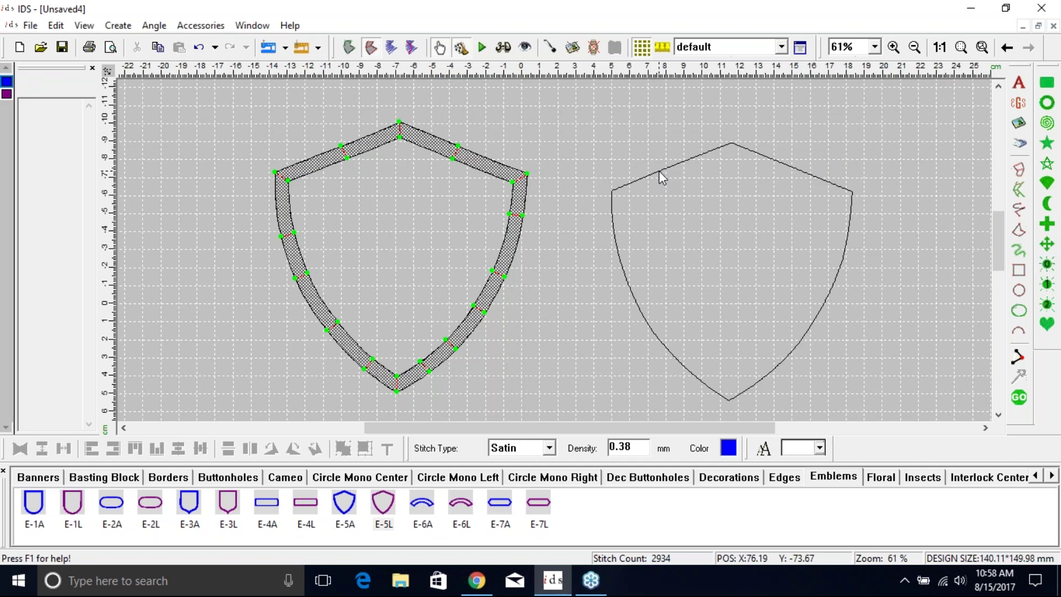
{"action": "left_click", "coordinate": [610, 159]}
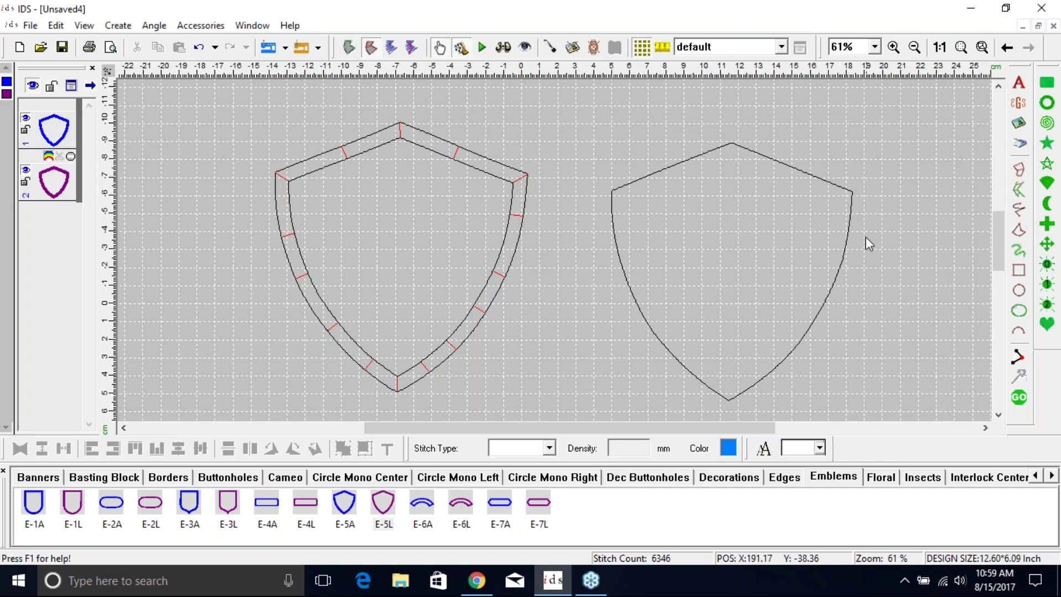
{"action": "left_click", "coordinate": [986, 428]}
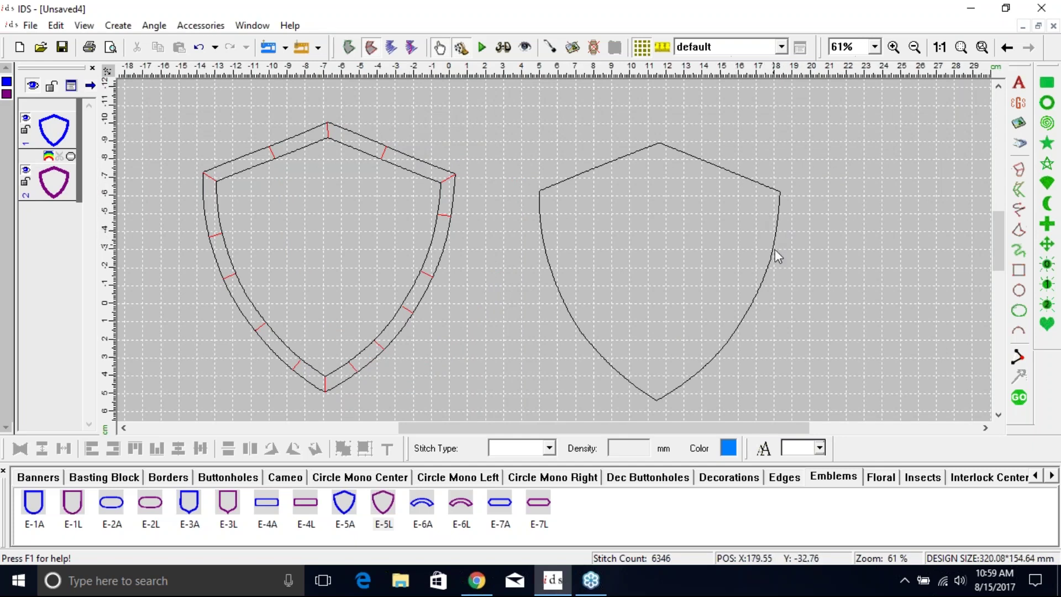
Step: Close the shield design and start a new blank design
{"action": "left_click", "coordinate": [1053, 26]}
{"action": "left_click", "coordinate": [535, 325]}
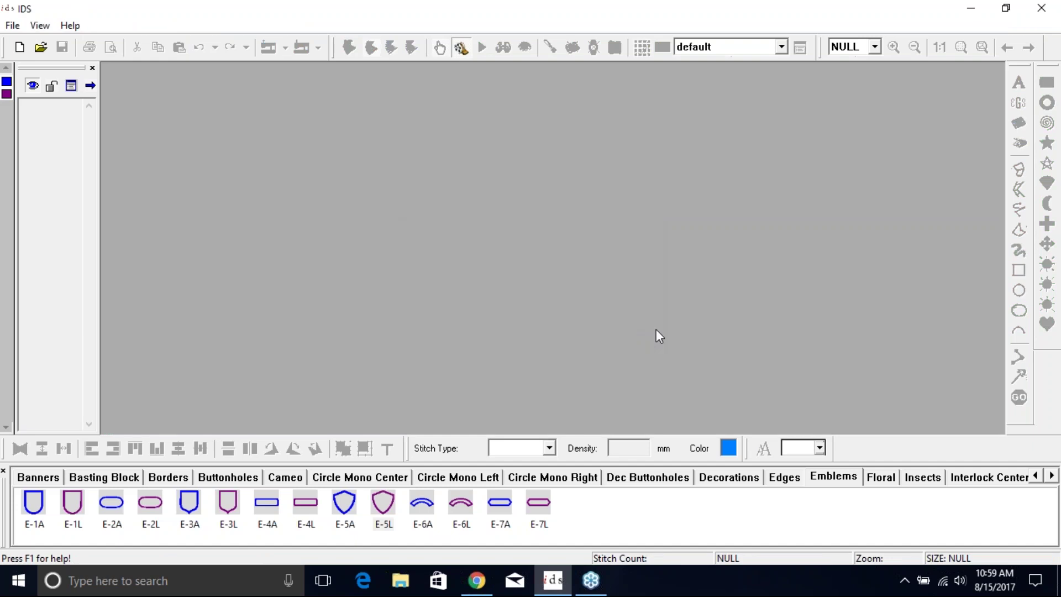
{"action": "left_click", "coordinate": [24, 49]}
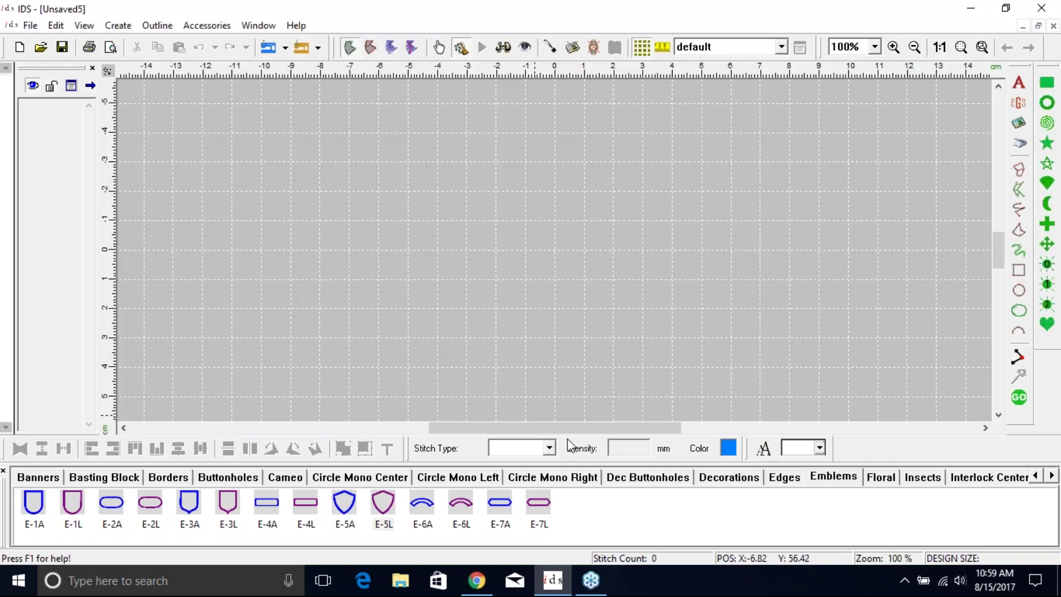
Step: Add a new page named Stahls Varsity after the Fishtail-4in page in the preset design library
{"action": "left_click", "coordinate": [1051, 476]}
{"action": "left_click", "coordinate": [1052, 476]}
{"action": "left_click", "coordinate": [1052, 476]}
{"action": "left_click", "coordinate": [1052, 476]}
{"action": "left_click", "coordinate": [1052, 476]}
{"action": "left_click", "coordinate": [1051, 475]}
{"action": "left_click", "coordinate": [983, 477]}
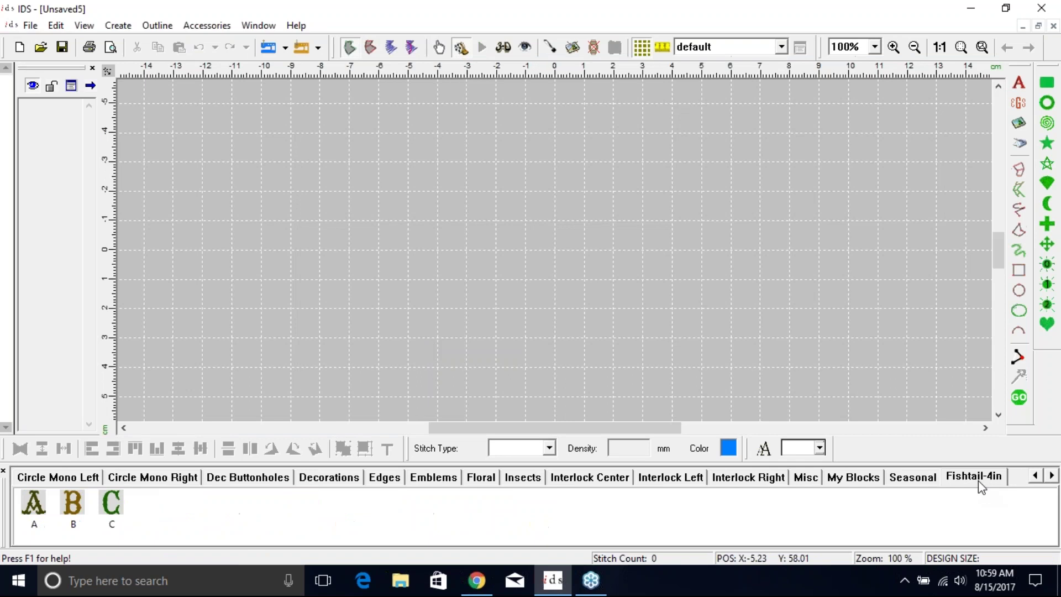
{"action": "right_click", "coordinate": [981, 485]}
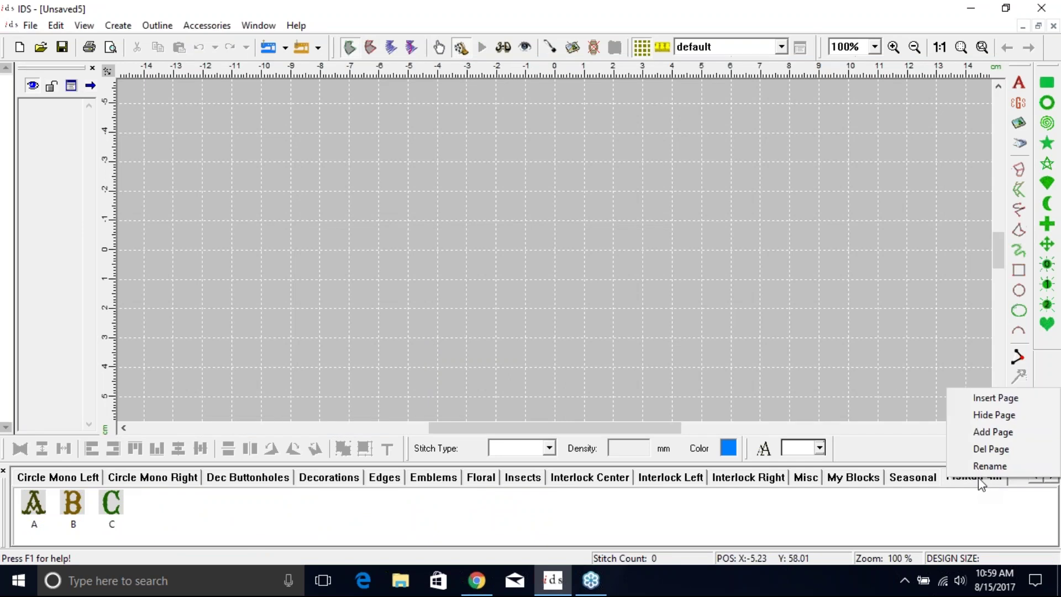
{"action": "left_click", "coordinate": [1002, 436]}
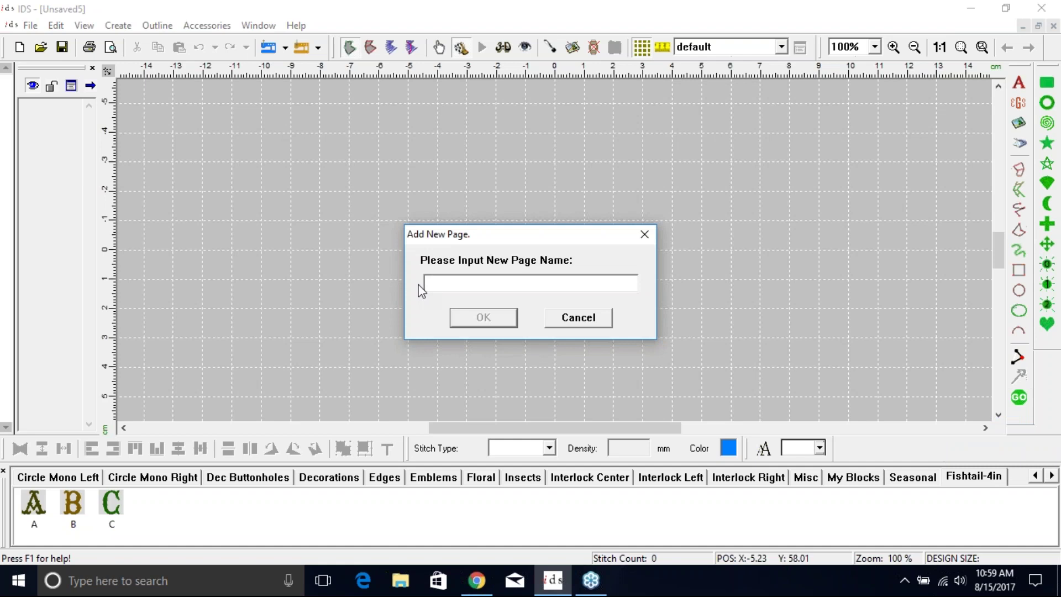
{"action": "type", "text": "Stahls A"}
{"action": "key", "text": "BackSpace"}
{"action": "type", "text": "Varsity"}
{"action": "left_click", "coordinate": [484, 319]}
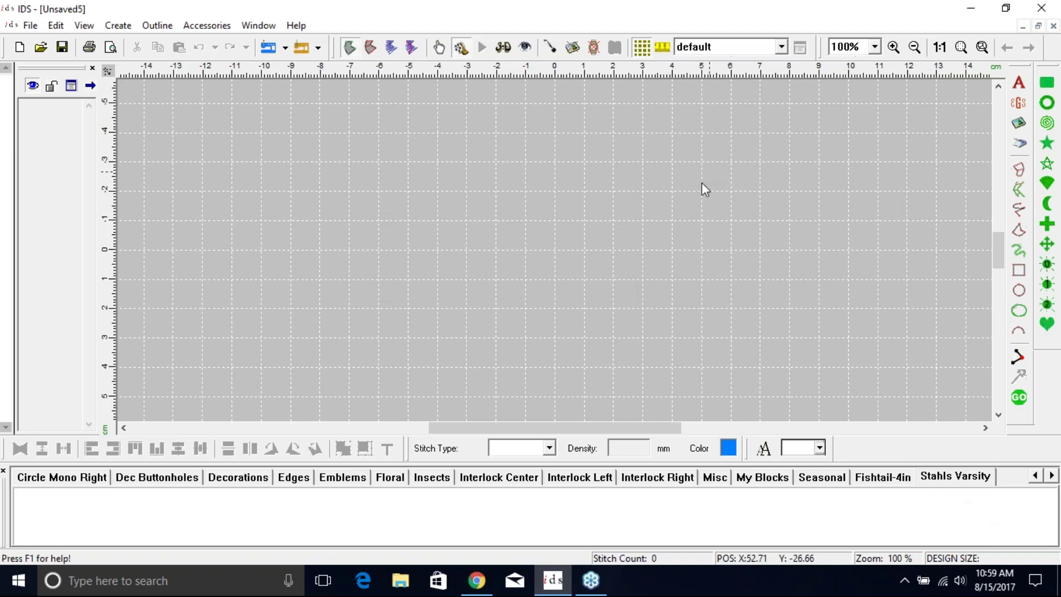
Step: Start opening a stitch file and browse from the Emb Fonts folder to the Auto Stitch folder inside Stahls
{"action": "left_click", "coordinate": [270, 55]}
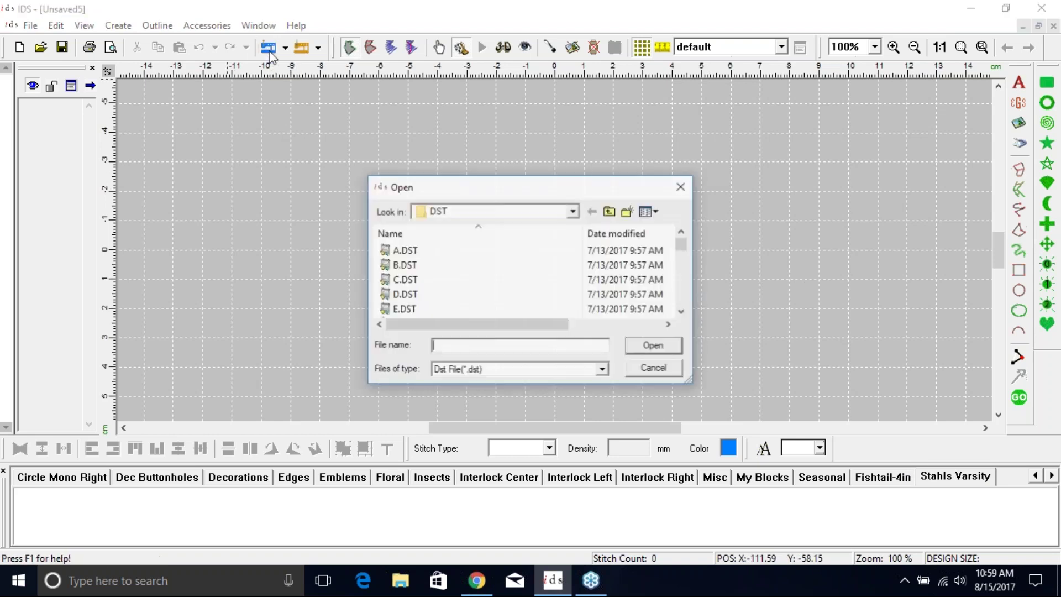
{"action": "left_click", "coordinate": [573, 212]}
{"action": "left_click", "coordinate": [474, 288]}
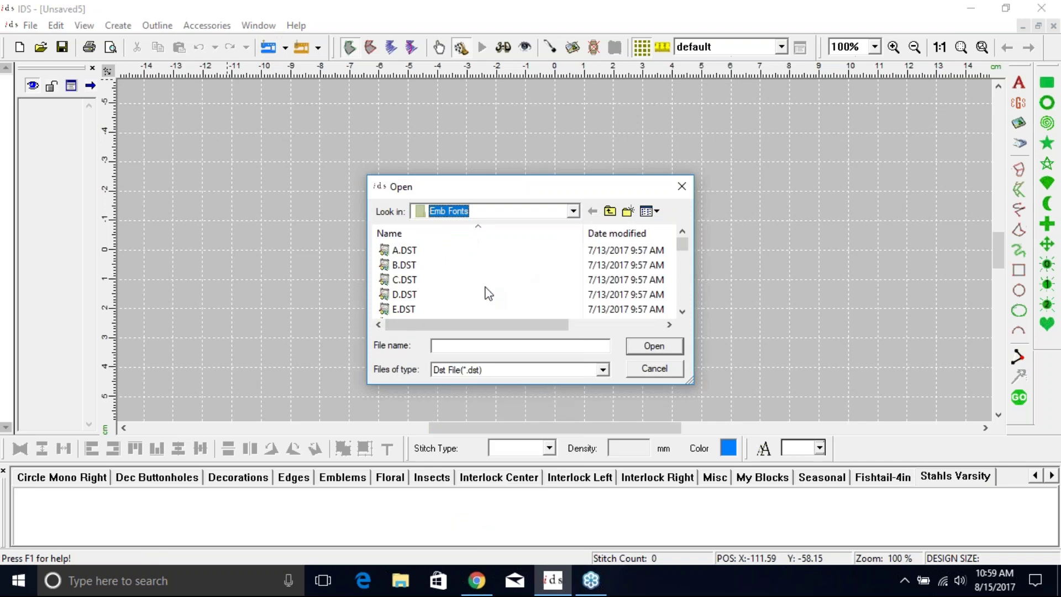
{"action": "left_click", "coordinate": [683, 311]}
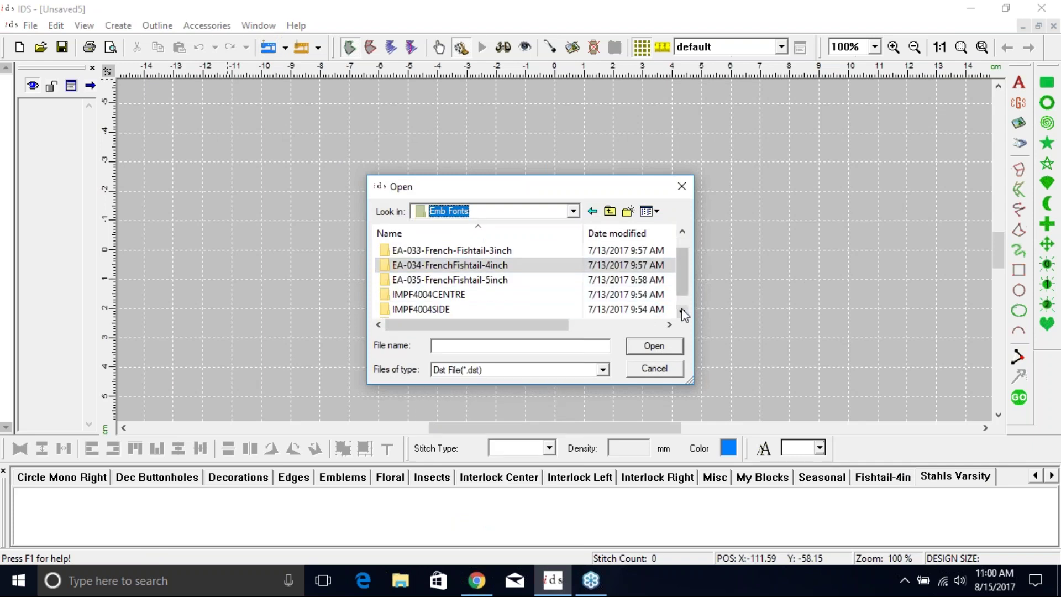
{"action": "left_click", "coordinate": [682, 311]}
{"action": "double_click", "coordinate": [404, 310]}
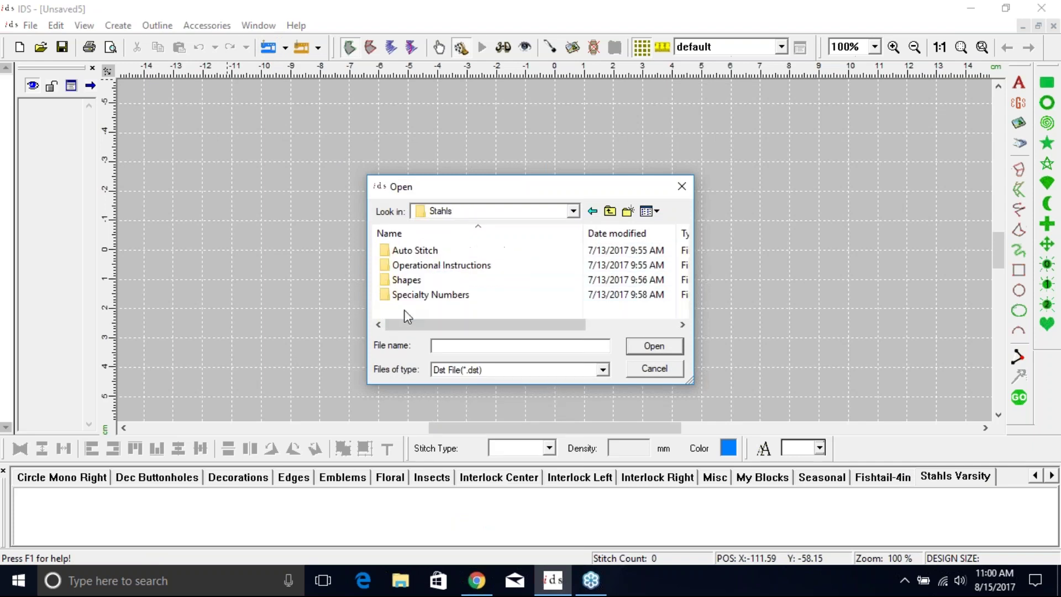
{"action": "left_click", "coordinate": [407, 250]}
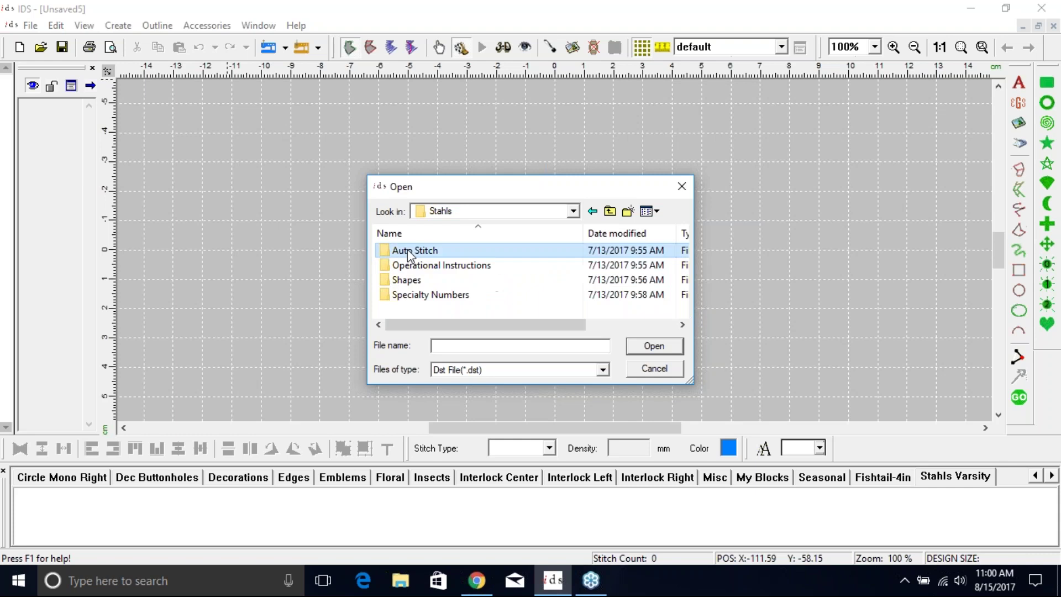
{"action": "double_click", "coordinate": [407, 249]}
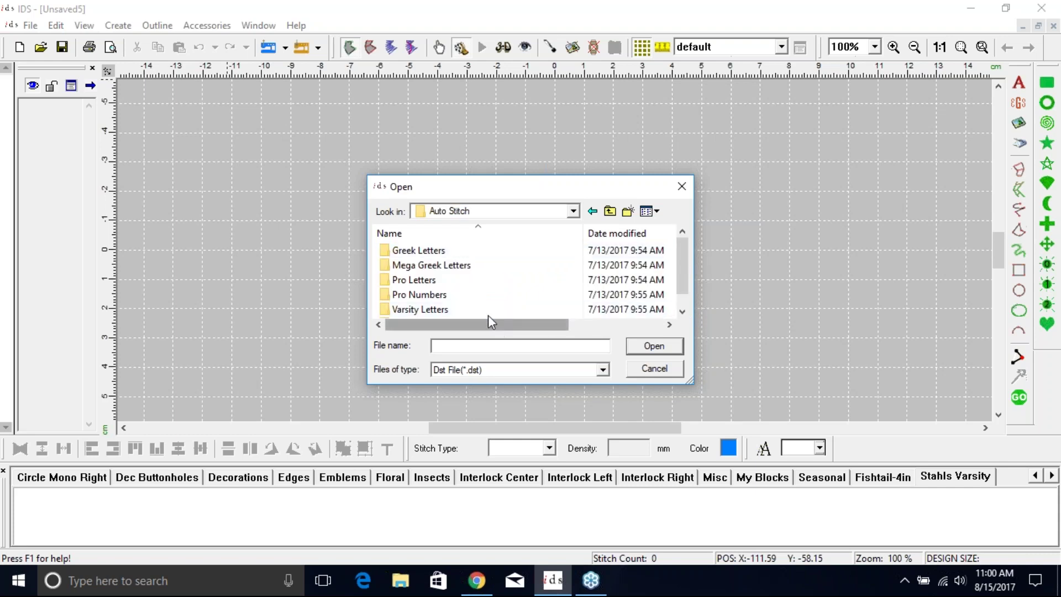
Step: Open 6VaristyA.DST from Varsity Letters, Tajima_DST_files, Satin, 6_inch, 1color, and fit the whole letter in view
{"action": "double_click", "coordinate": [456, 310]}
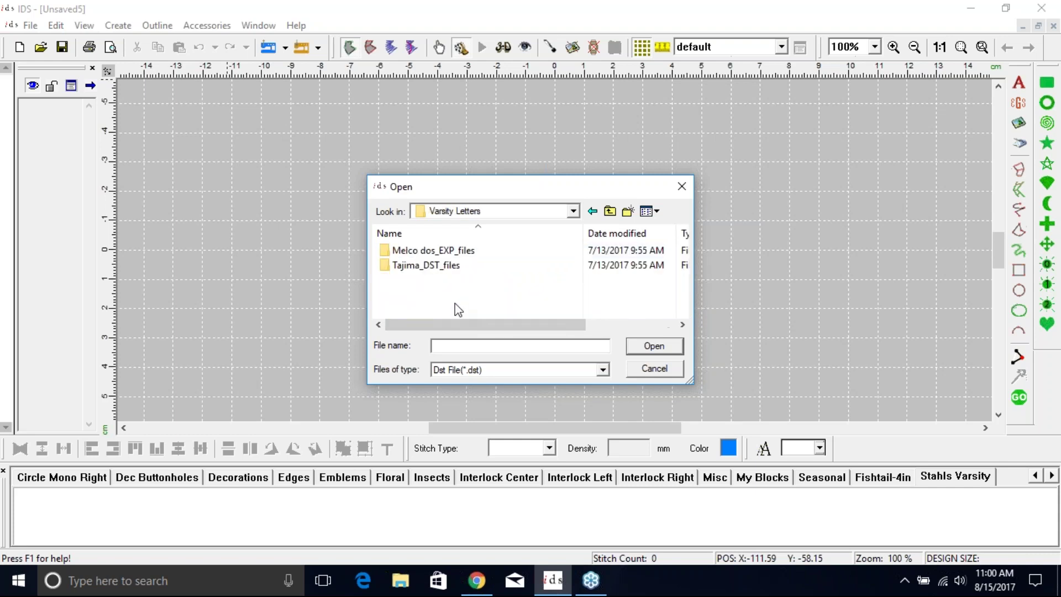
{"action": "double_click", "coordinate": [466, 270]}
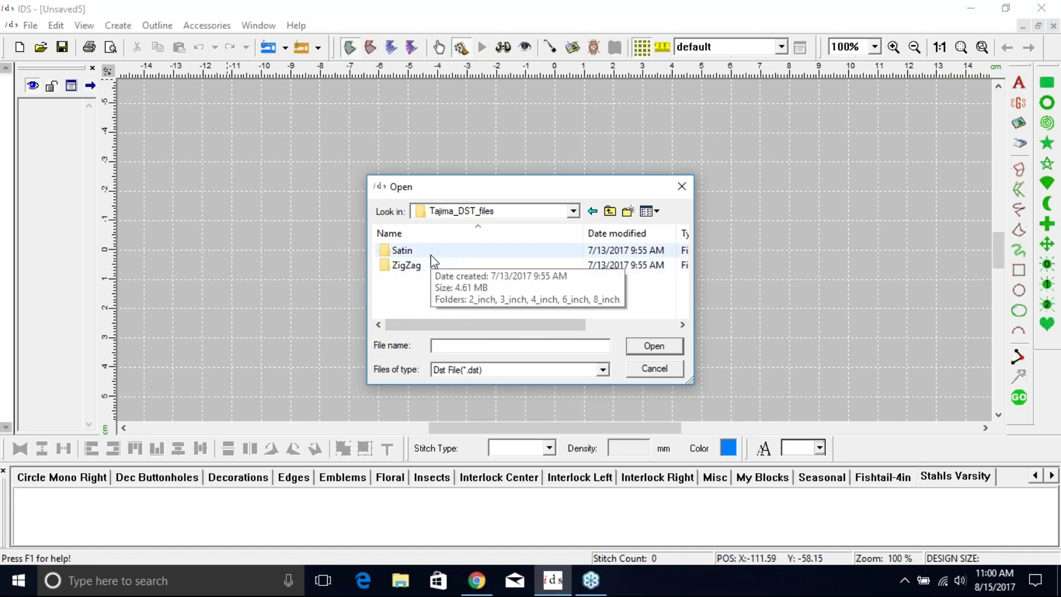
{"action": "double_click", "coordinate": [431, 255]}
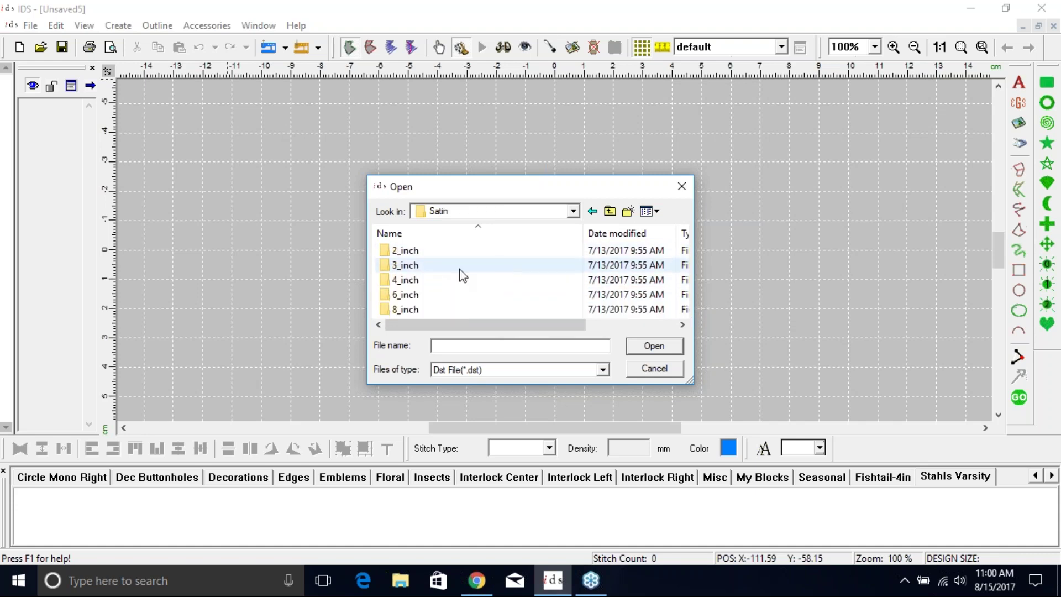
{"action": "double_click", "coordinate": [406, 296]}
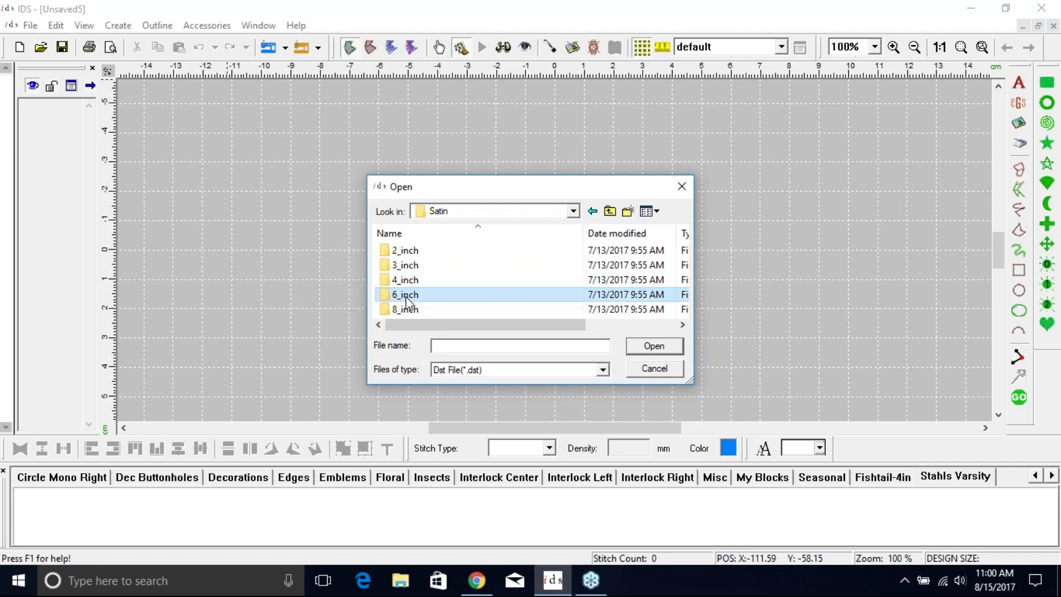
{"action": "double_click", "coordinate": [407, 251]}
{"action": "left_click", "coordinate": [410, 252]}
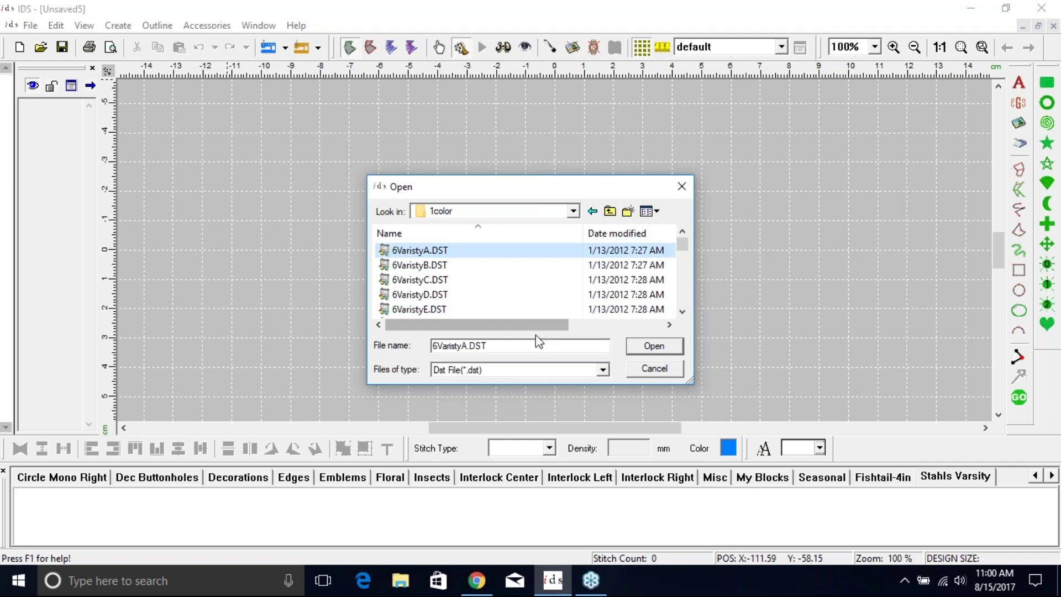
{"action": "left_click", "coordinate": [672, 346]}
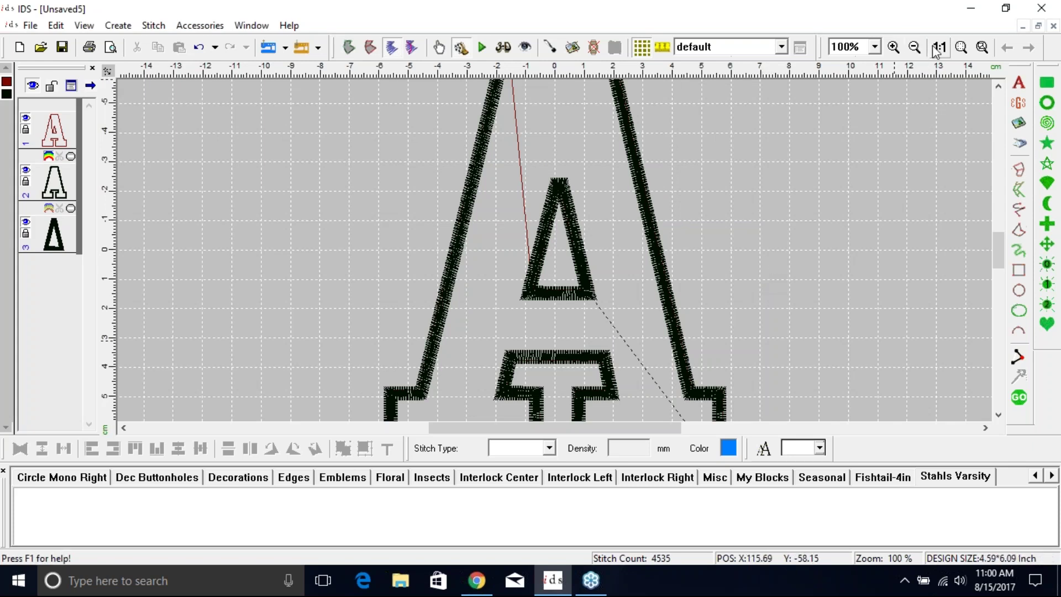
{"action": "left_click", "coordinate": [961, 48]}
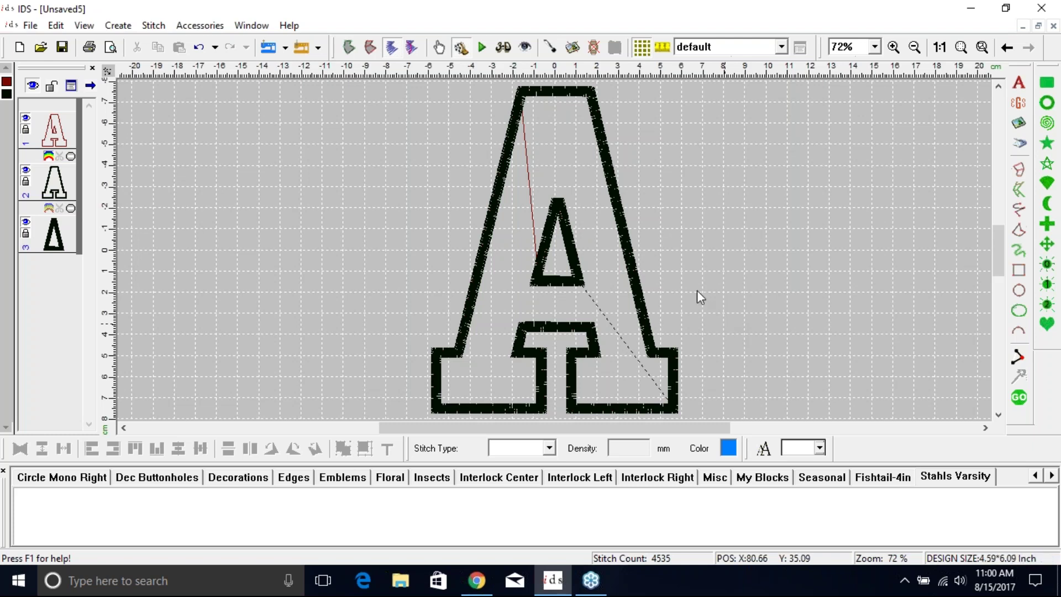
Step: Examine the letter A's placement outline with both satin segments hidden, and show the segments again with a trim between them
{"action": "left_click", "coordinate": [25, 170]}
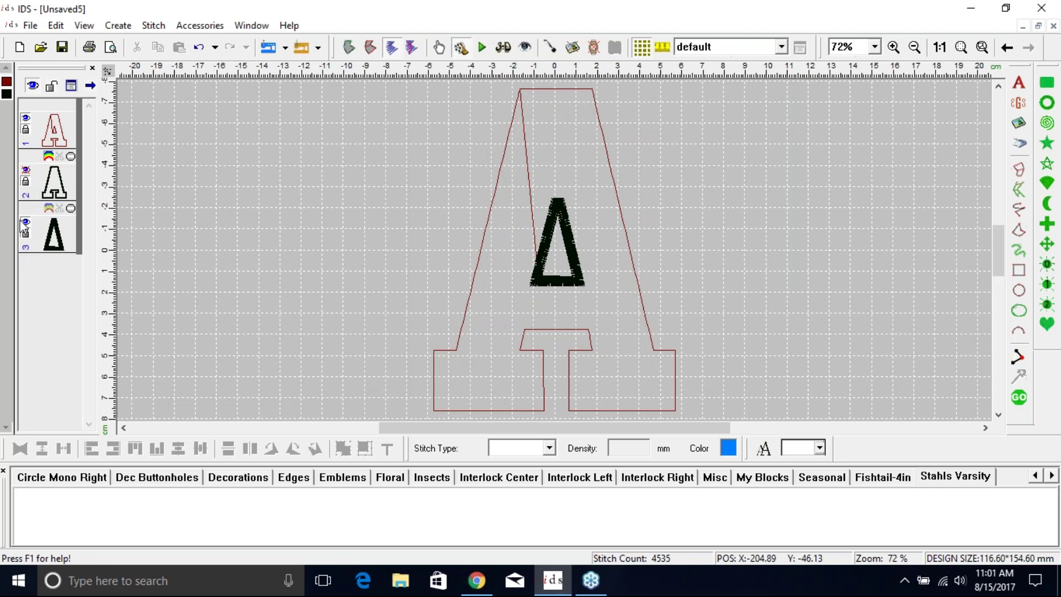
{"action": "left_click", "coordinate": [26, 223]}
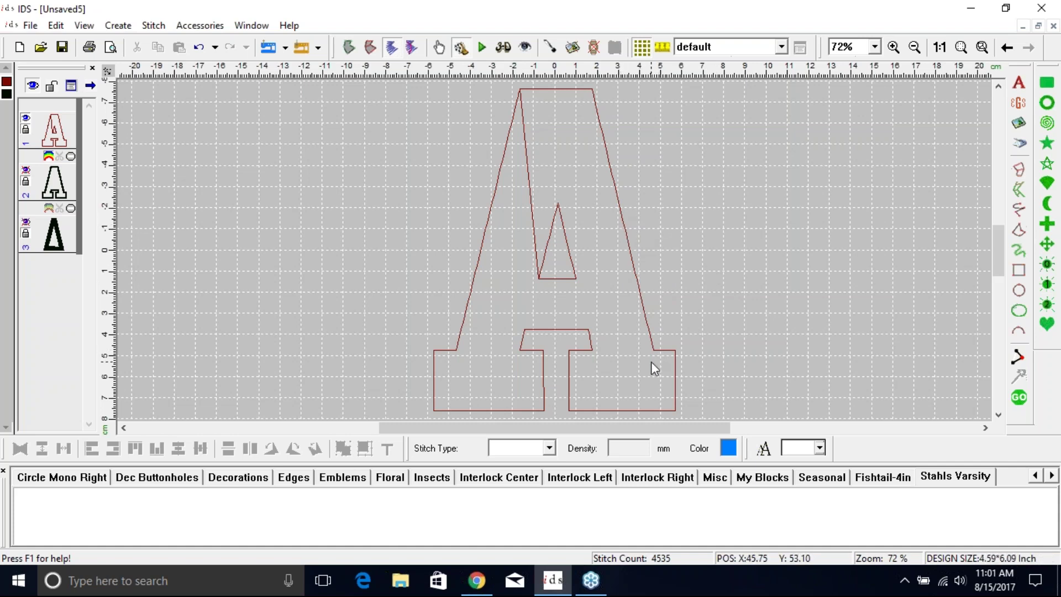
{"action": "left_click", "coordinate": [49, 155]}
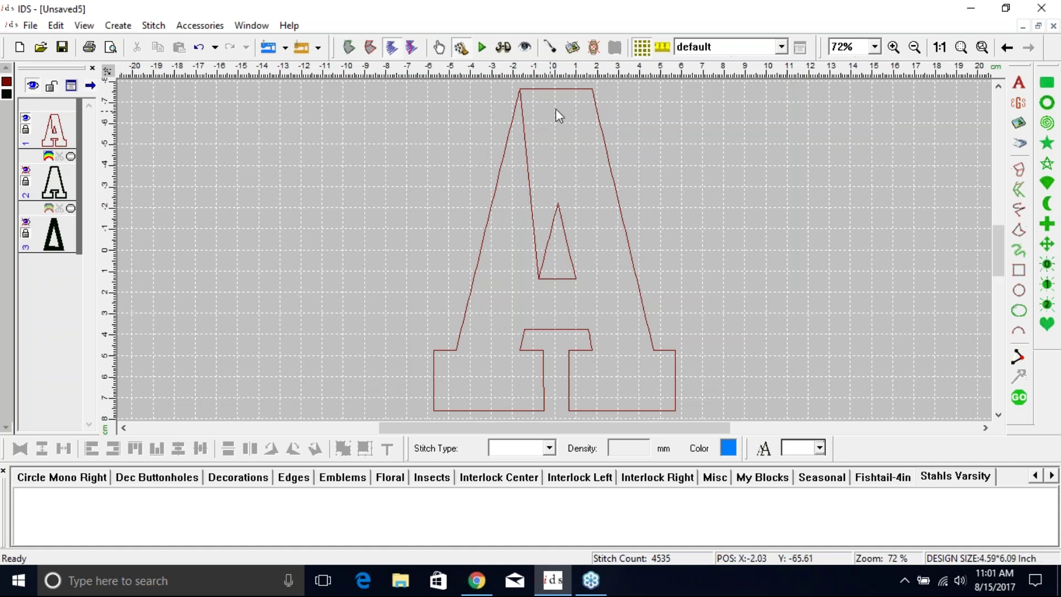
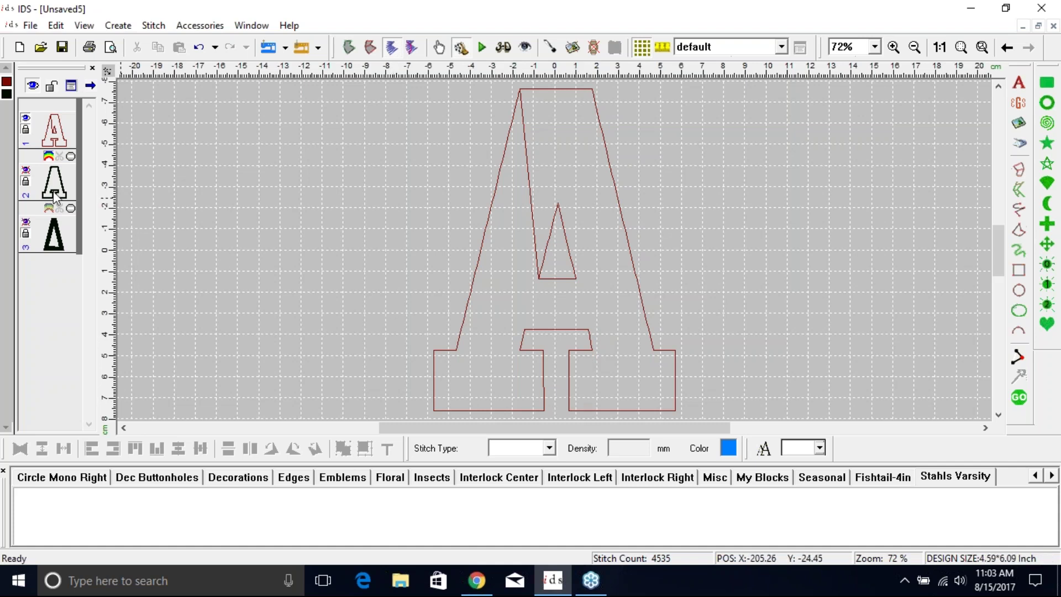
{"action": "left_click", "coordinate": [26, 170]}
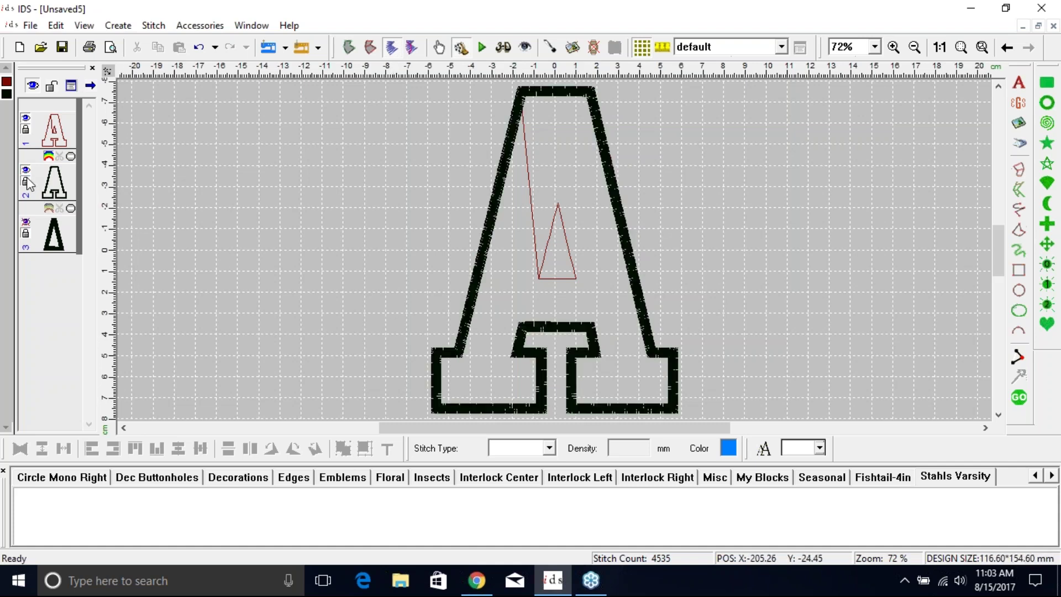
{"action": "left_click", "coordinate": [26, 221]}
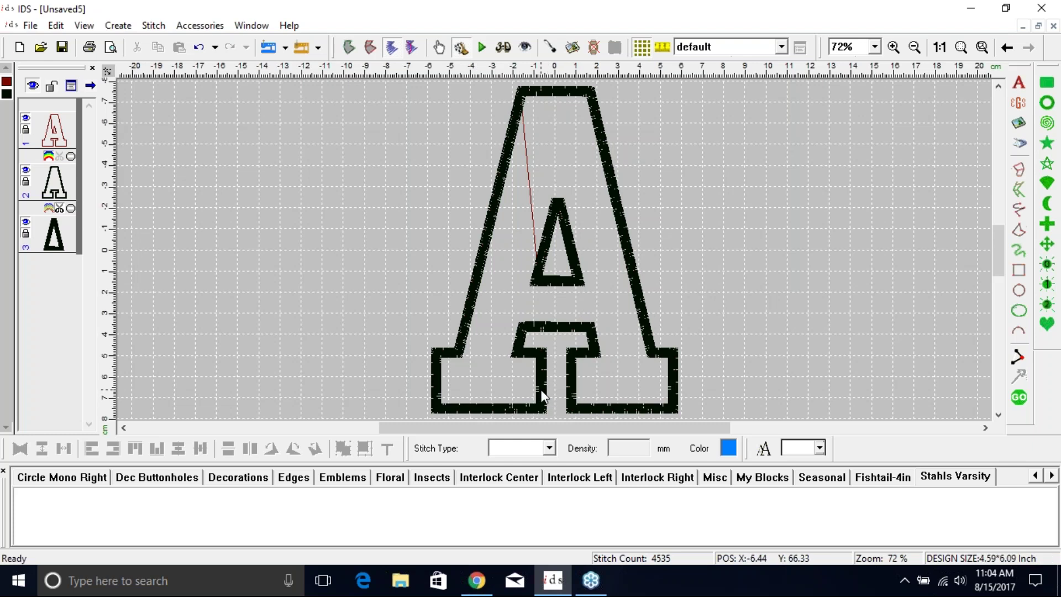
Step: Inspect the satin stitches and underlay closely along the crossbar above the letter A's lower opening
{"action": "left_click", "coordinate": [894, 47]}
{"action": "left_click_drag", "start_coordinate": [492, 301], "coordinate": [611, 348]}
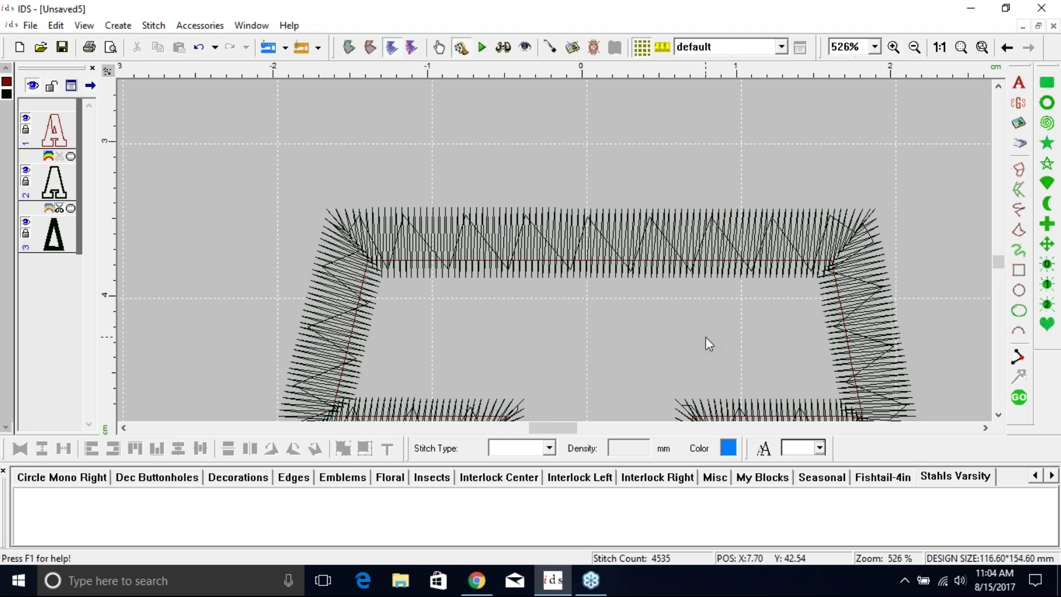
{"action": "key", "text": "0"}
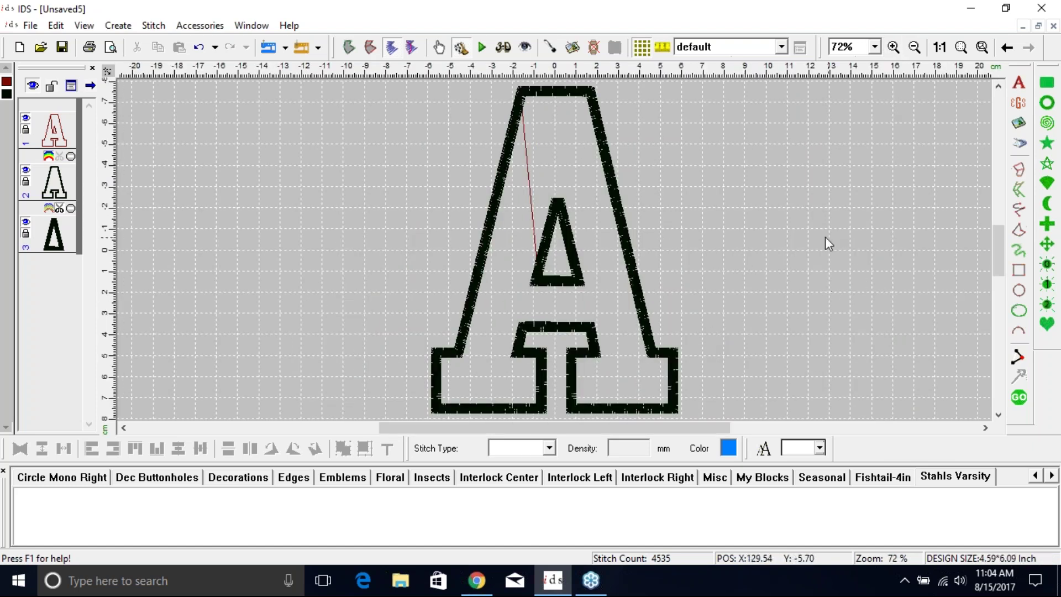
Step: Save the letter as a building block named A on the Stahls Varsity page and refresh that page
{"action": "left_click", "coordinate": [208, 26]}
{"action": "mouse_move", "coordinate": [379, 243]}
{"action": "left_click", "coordinate": [456, 259]}
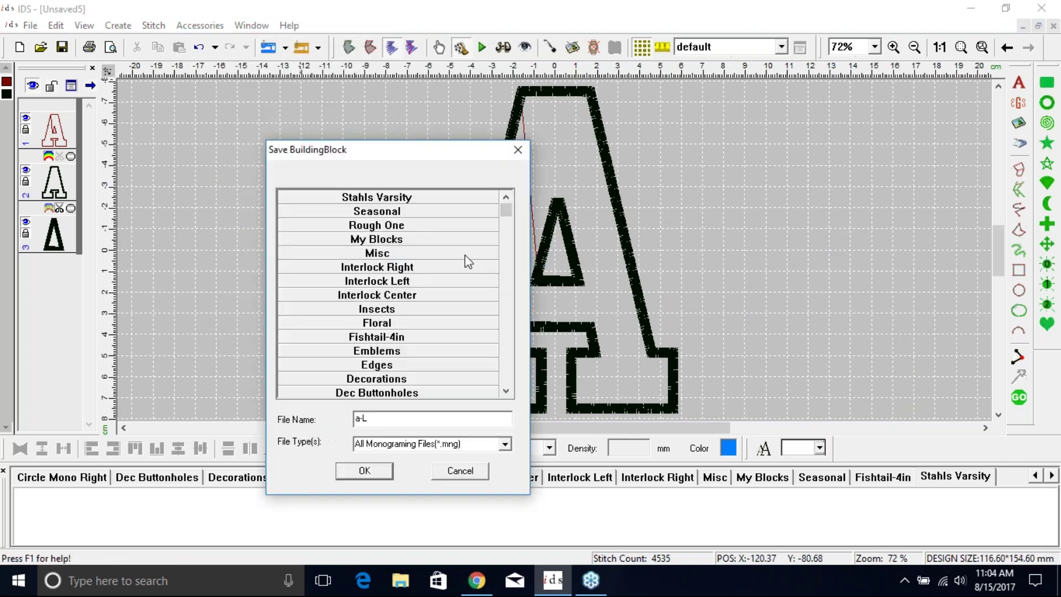
{"action": "left_click", "coordinate": [427, 200]}
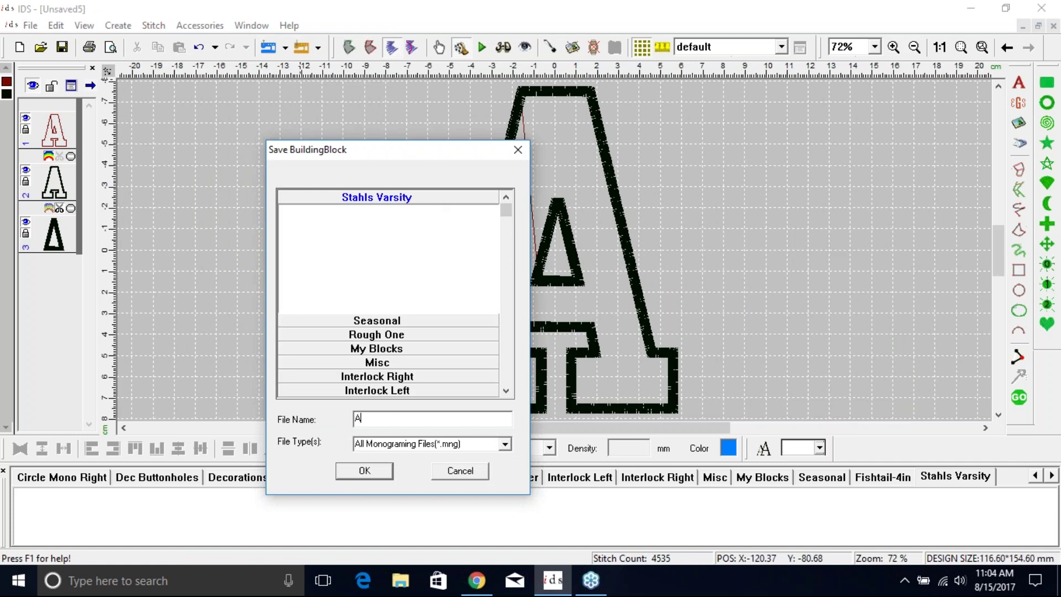
{"action": "left_click", "coordinate": [380, 479]}
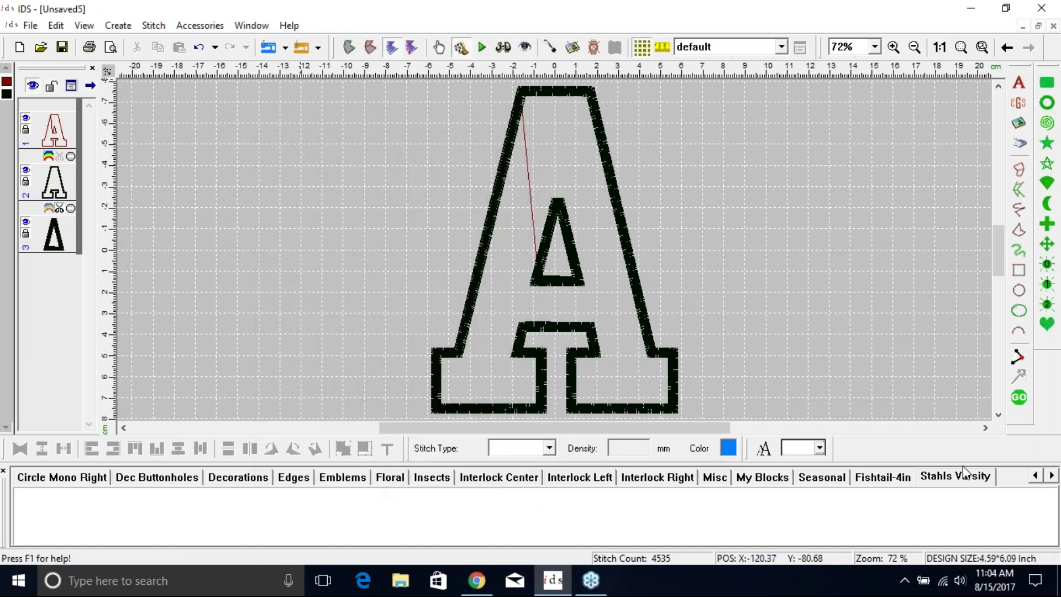
{"action": "left_click", "coordinate": [882, 477]}
{"action": "left_click", "coordinate": [971, 478]}
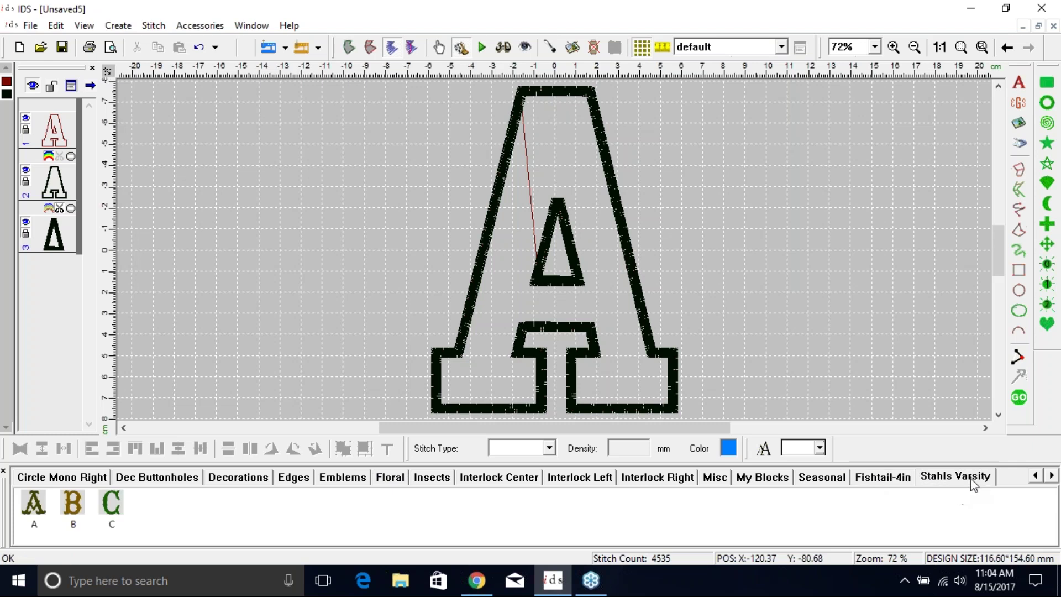
Step: Rename the Stahls Varsity library page as Stahls Varsity 6
{"action": "right_click", "coordinate": [980, 477]}
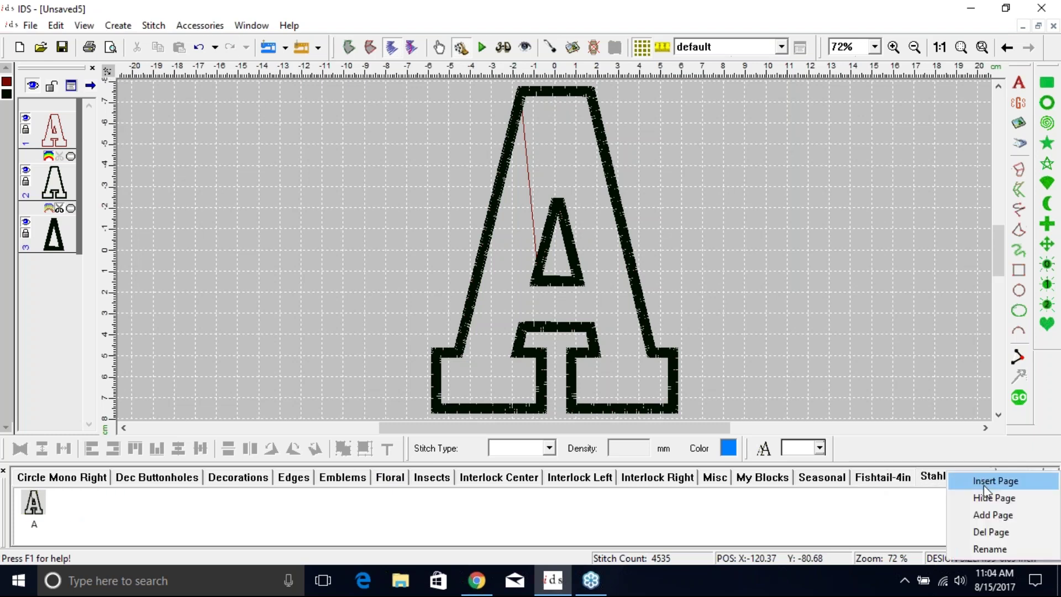
{"action": "left_click", "coordinate": [991, 549]}
{"action": "left_click", "coordinate": [521, 284]}
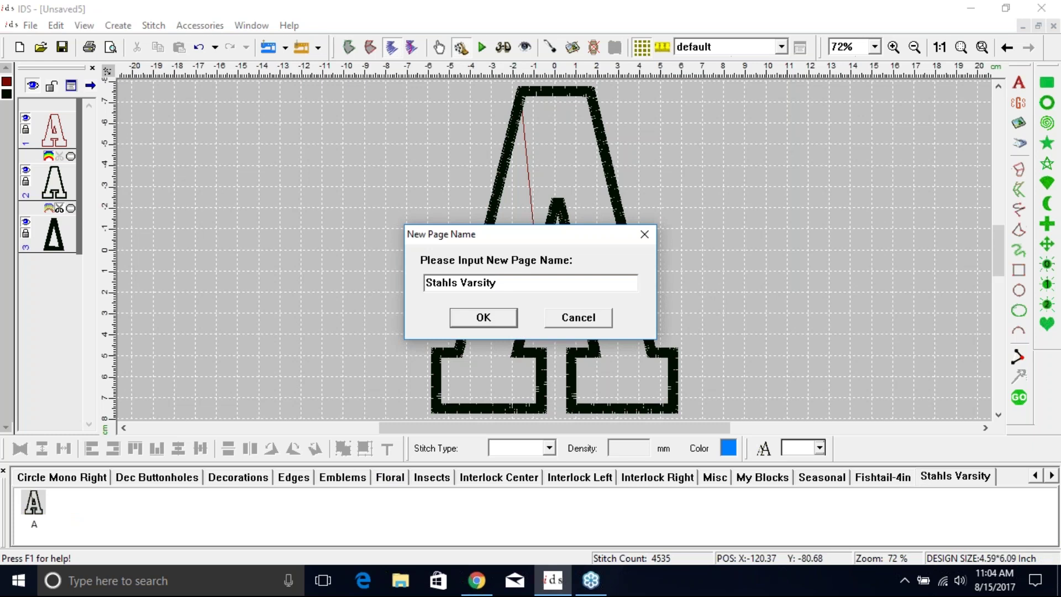
{"action": "type", "text": "6"}
{"action": "left_click", "coordinate": [495, 318]}
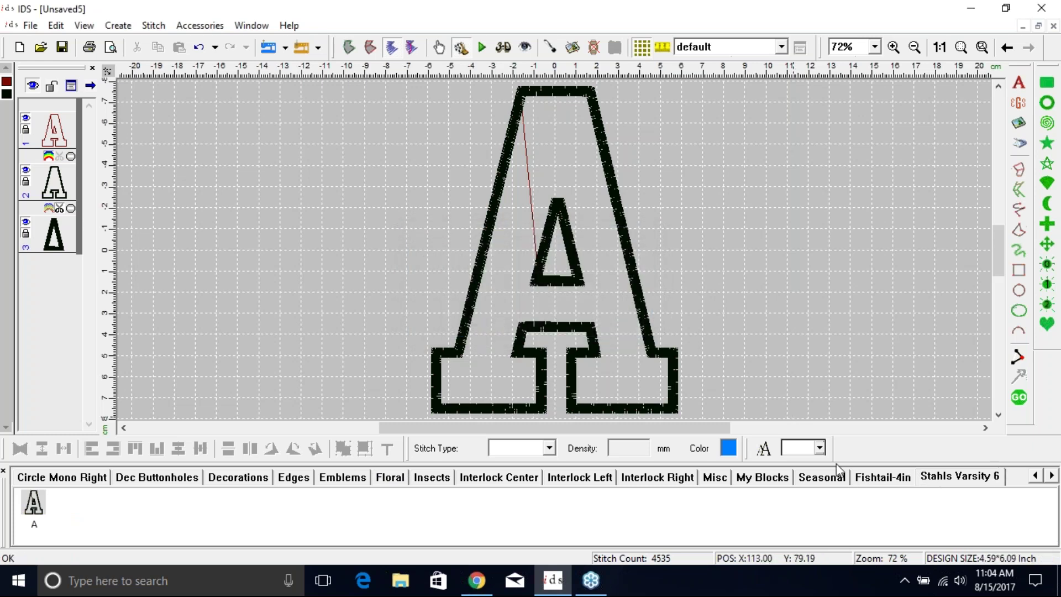
Step: Delete the entire letter A design from the workspace
{"action": "key", "text": "ctrl+a"}
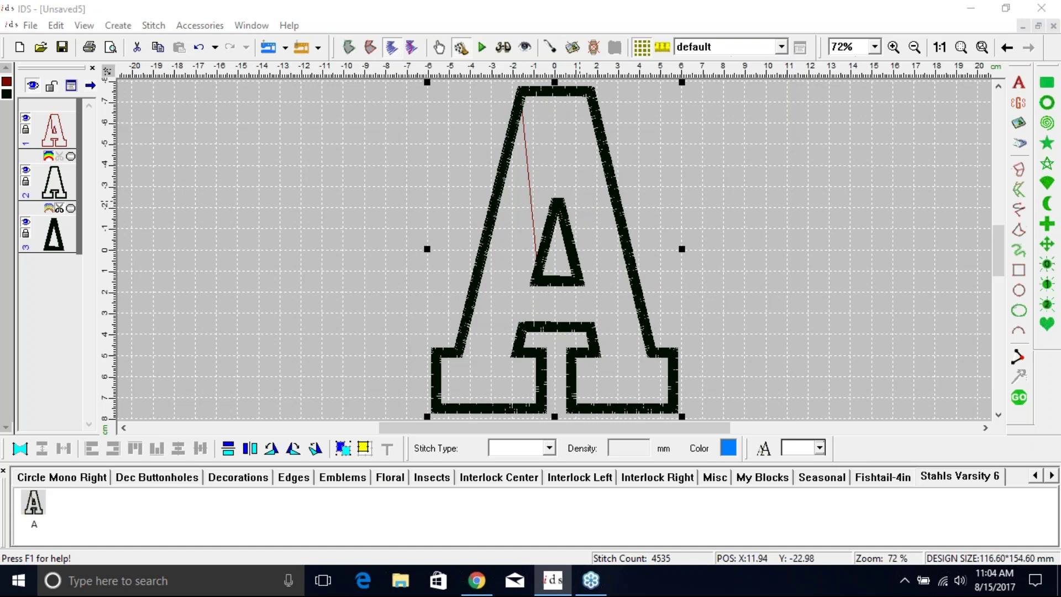
{"action": "key", "text": "Delete"}
{"action": "left_click", "coordinate": [520, 322]}
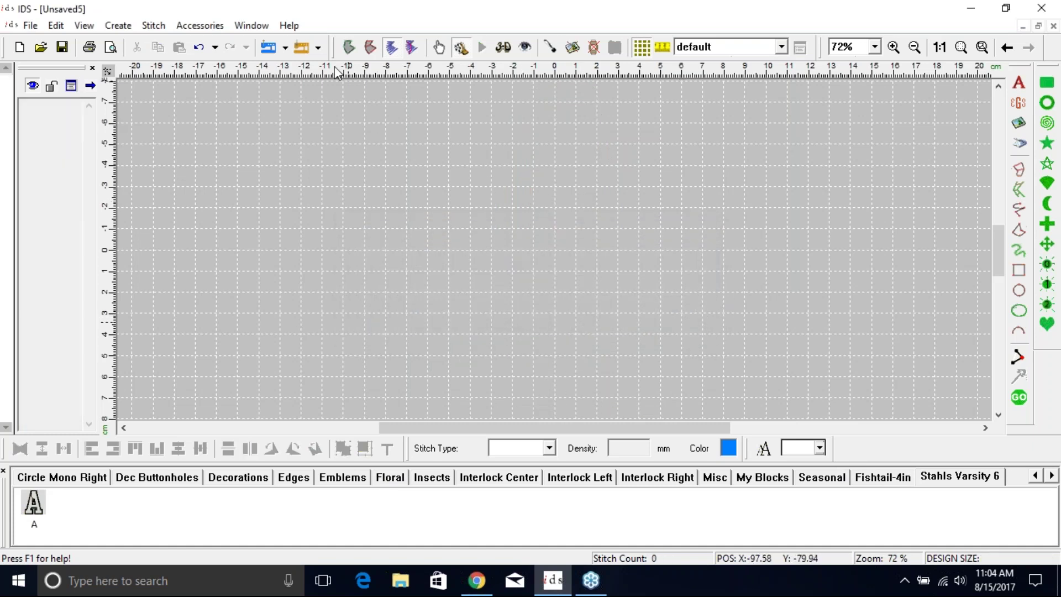
Step: Open 6VaristyB.DST from the 1color folder and add a trim between the letter's second and third segments
{"action": "left_click", "coordinate": [269, 47]}
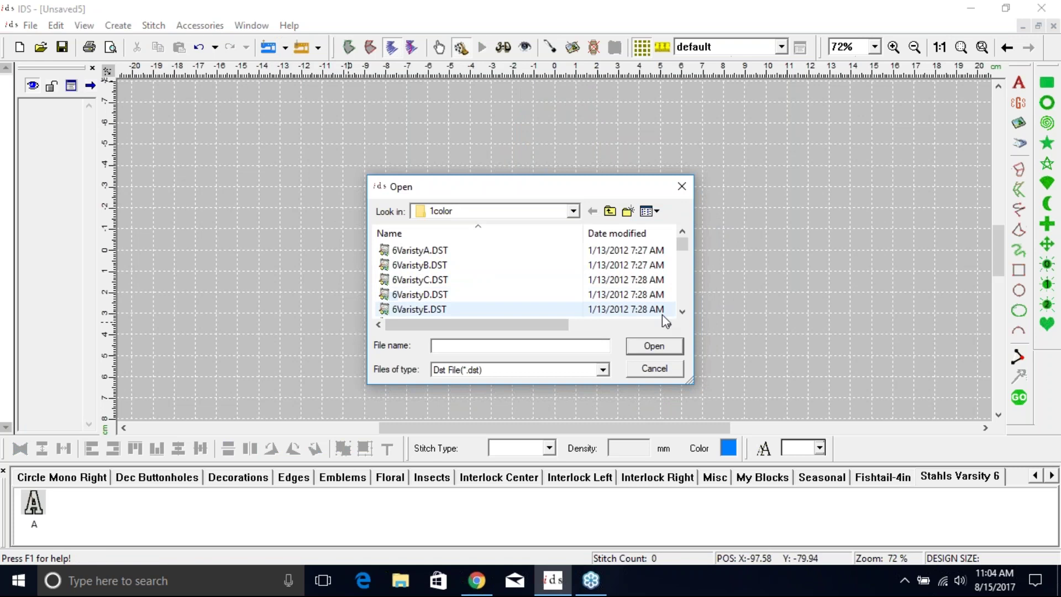
{"action": "left_click", "coordinate": [683, 311]}
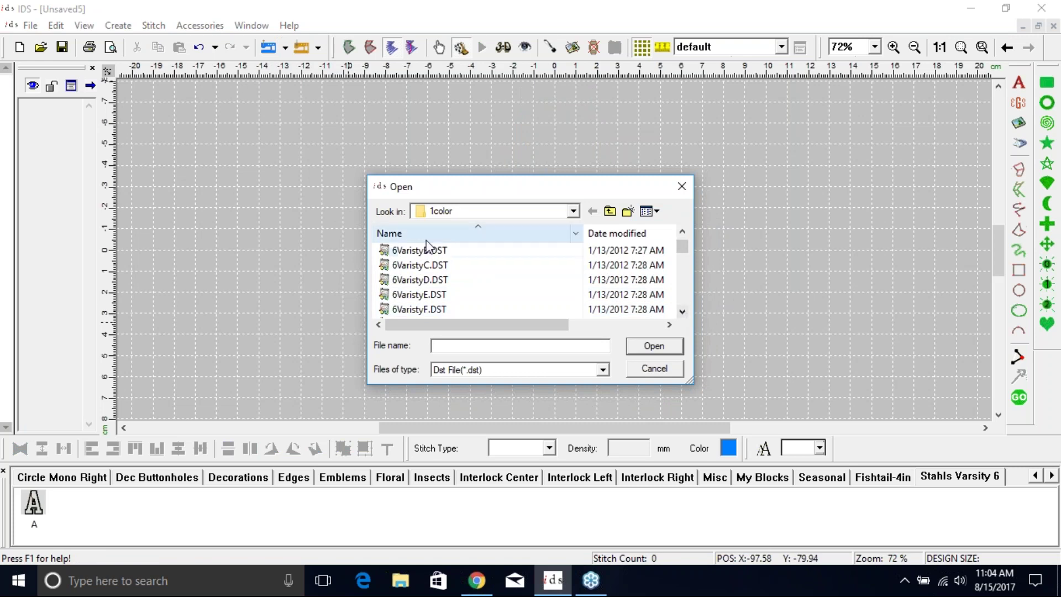
{"action": "left_click", "coordinate": [434, 253]}
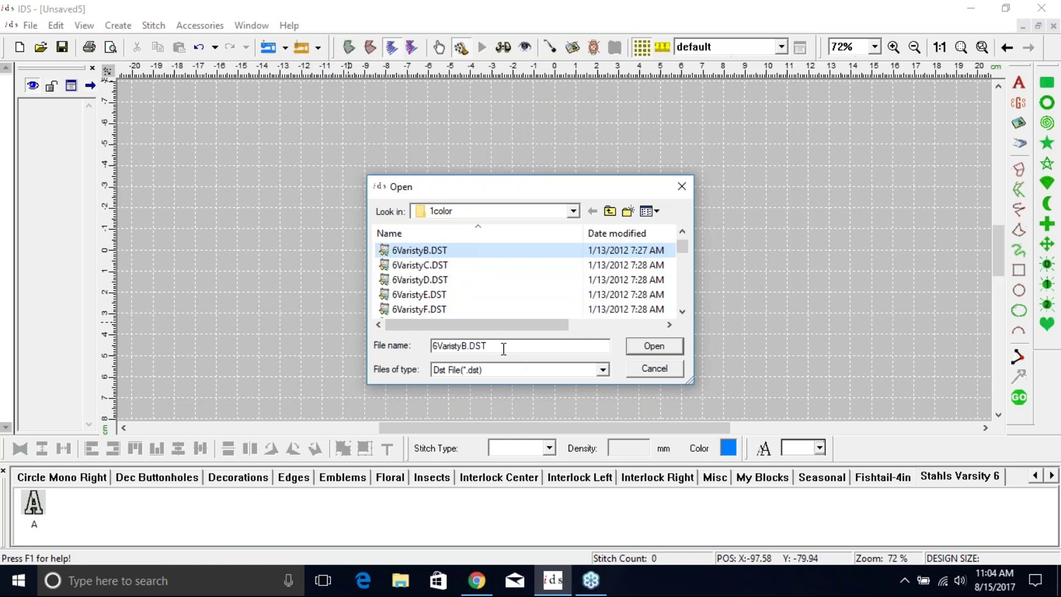
{"action": "left_click", "coordinate": [661, 348]}
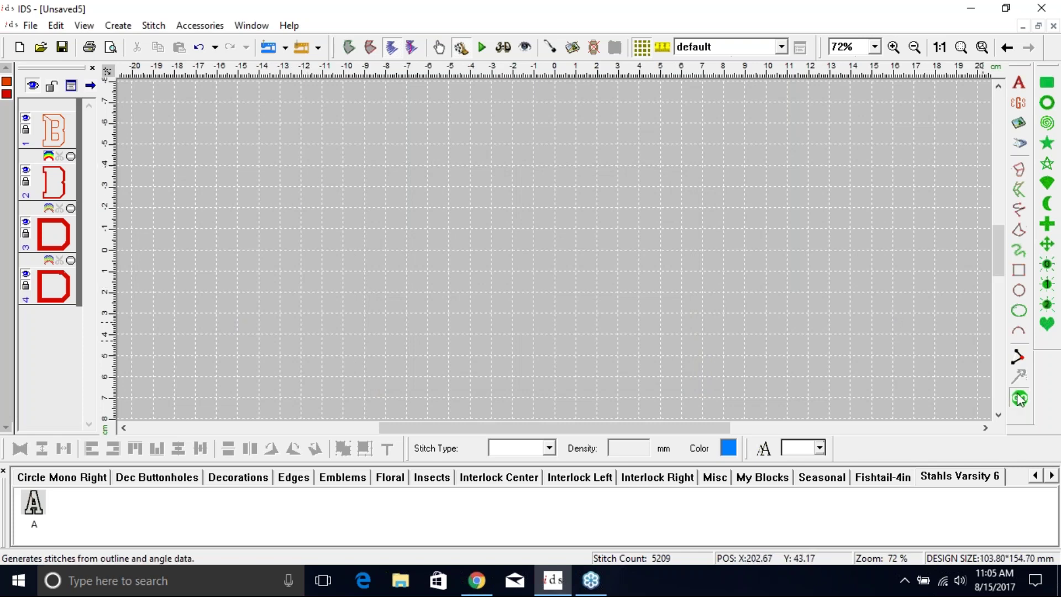
{"action": "left_click", "coordinate": [59, 209]}
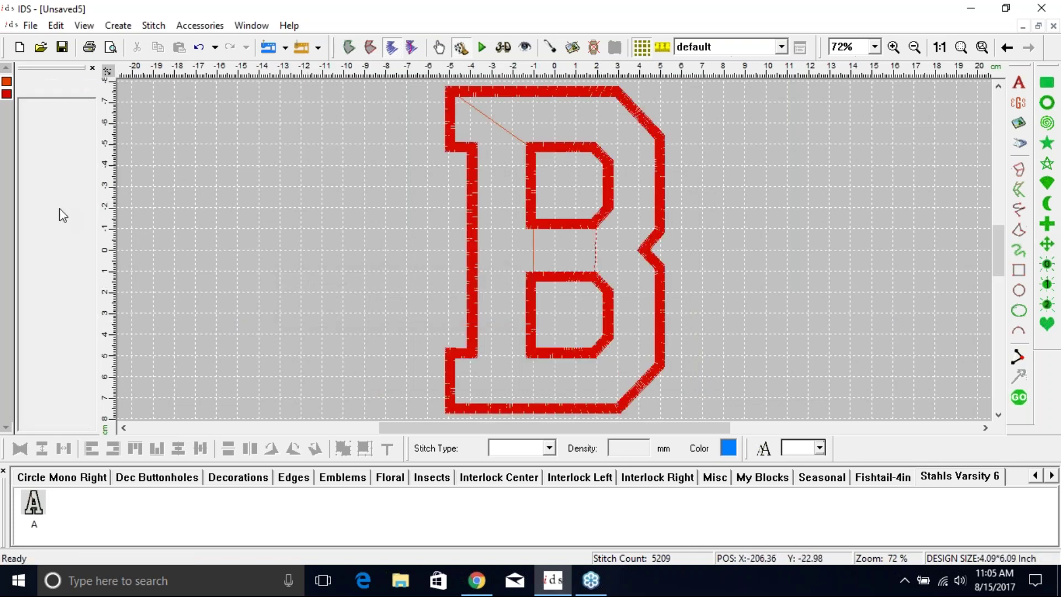
Step: Add a trim between letter B's third and fourth segments and save it as a building block named B on the Stahls Varsity 6 page
{"action": "left_click", "coordinate": [59, 261]}
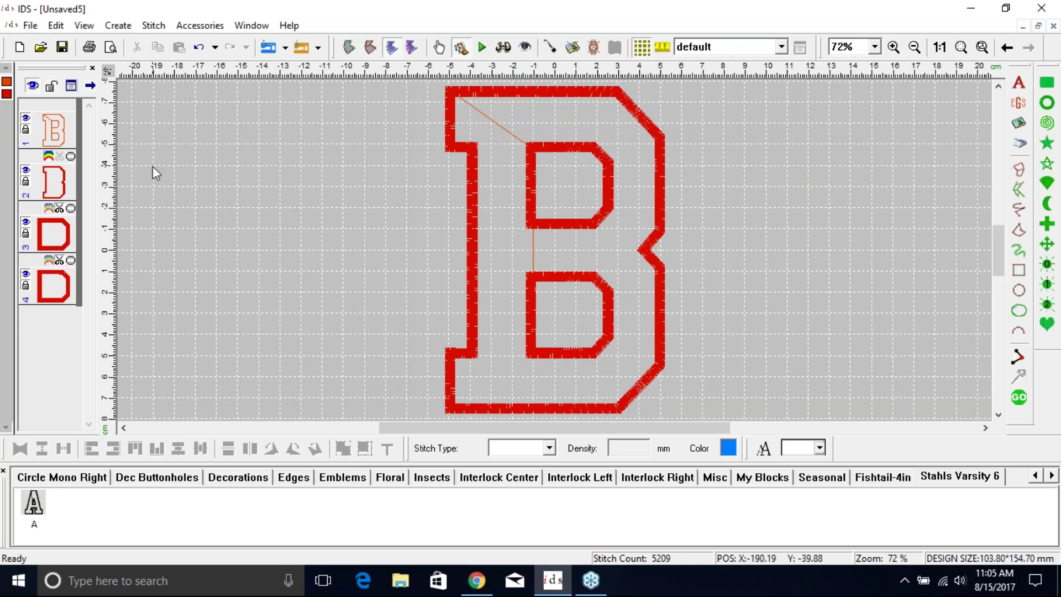
{"action": "left_click", "coordinate": [192, 26]}
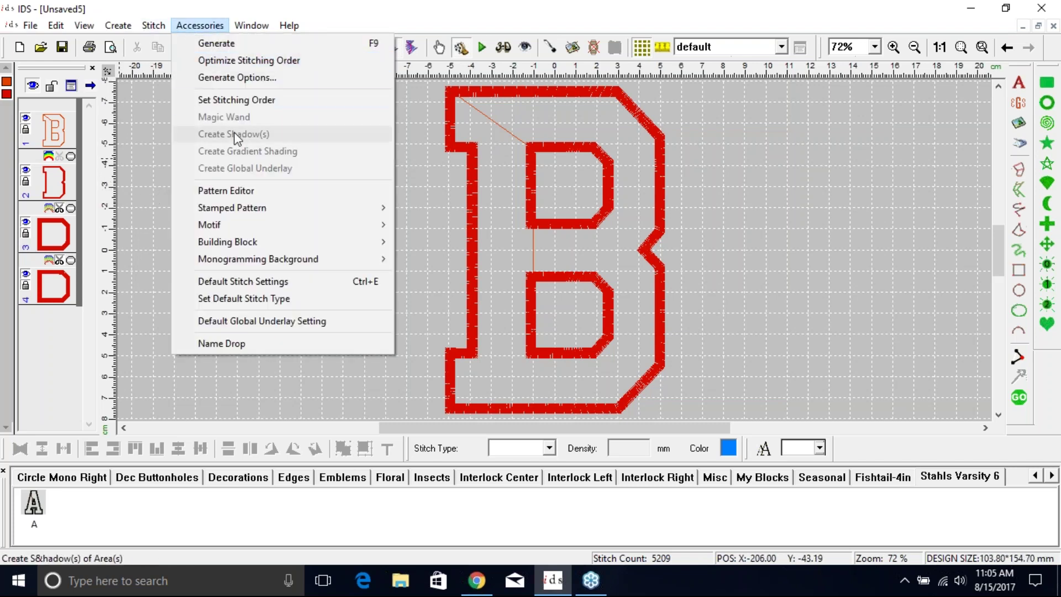
{"action": "mouse_move", "coordinate": [270, 242]}
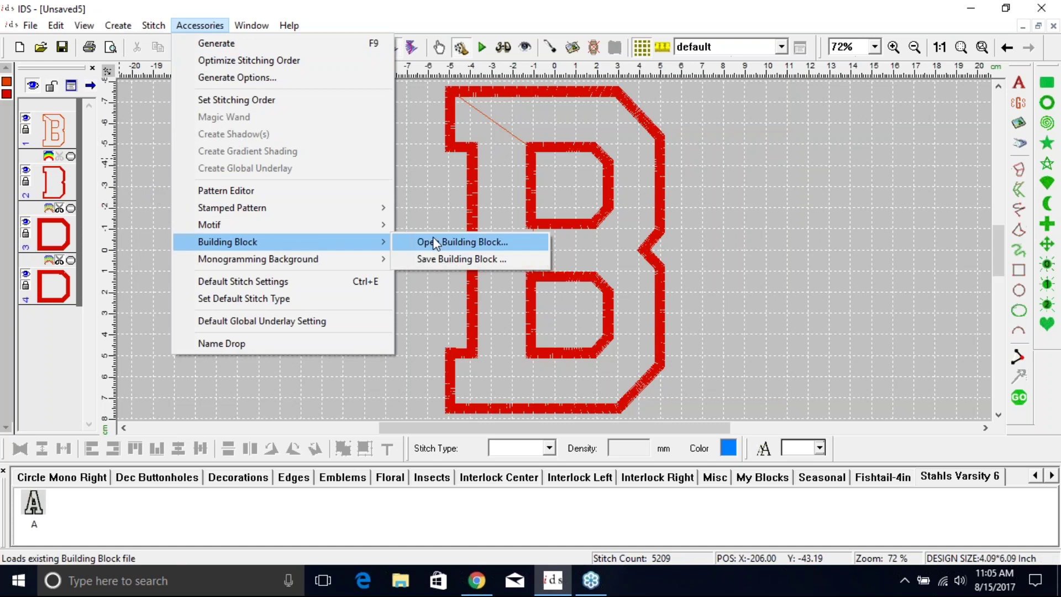
{"action": "left_click", "coordinate": [439, 259]}
{"action": "left_click", "coordinate": [416, 199]}
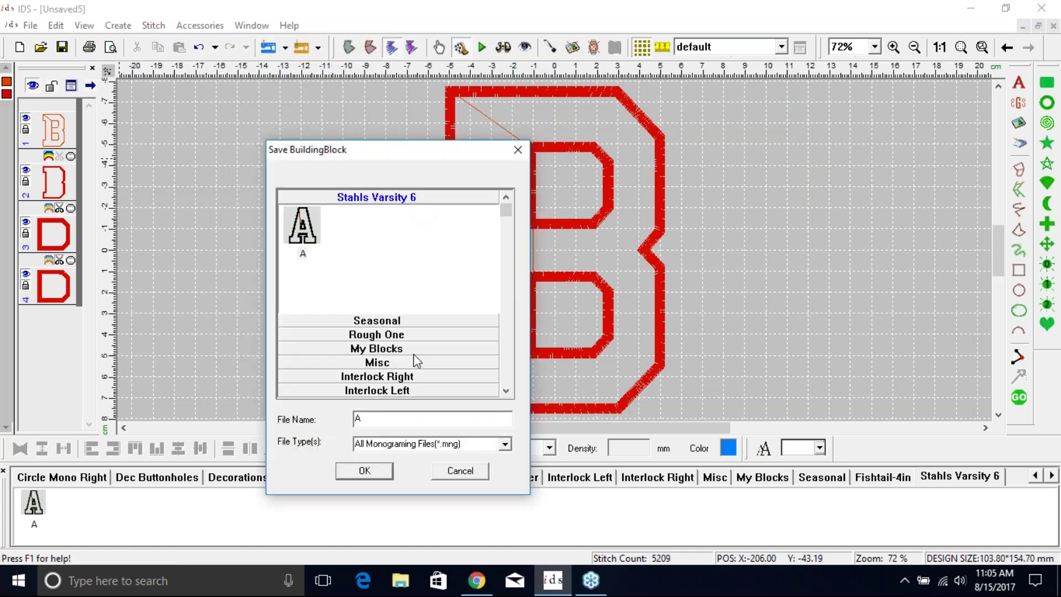
{"action": "double_click", "coordinate": [381, 418]}
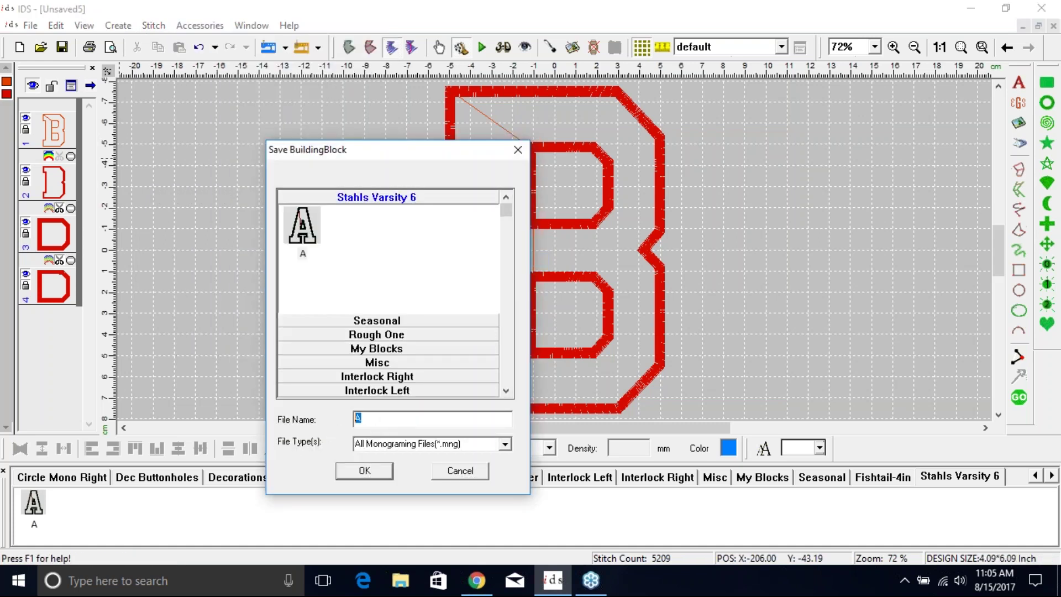
{"action": "type", "text": "B"}
{"action": "left_click", "coordinate": [364, 470]}
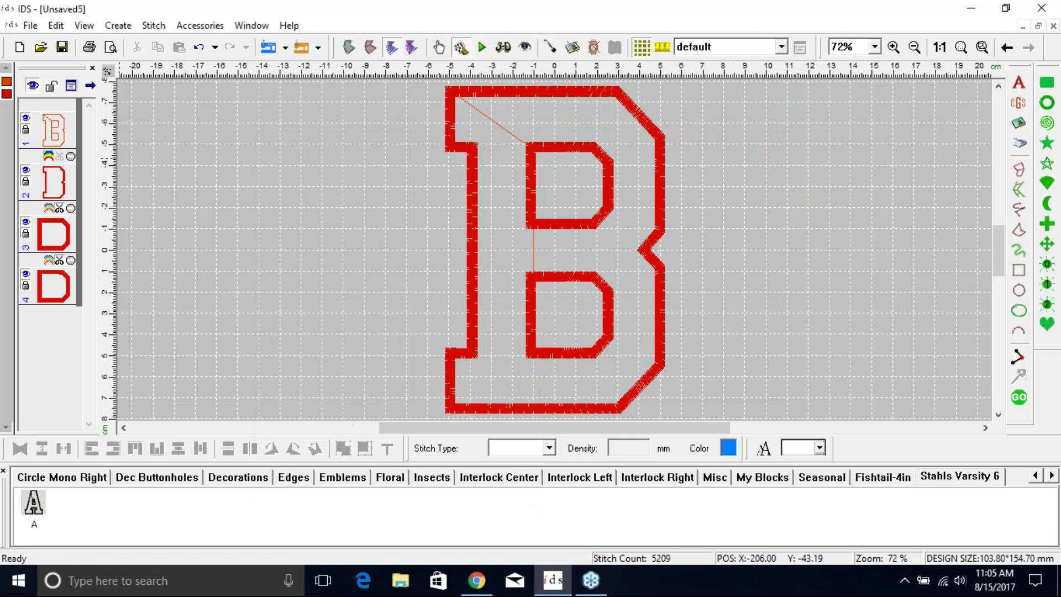
Step: Delete the entire letter B design, including its locked objects, and import the Varsity letter M stitch file
{"action": "key", "text": "Delete"}
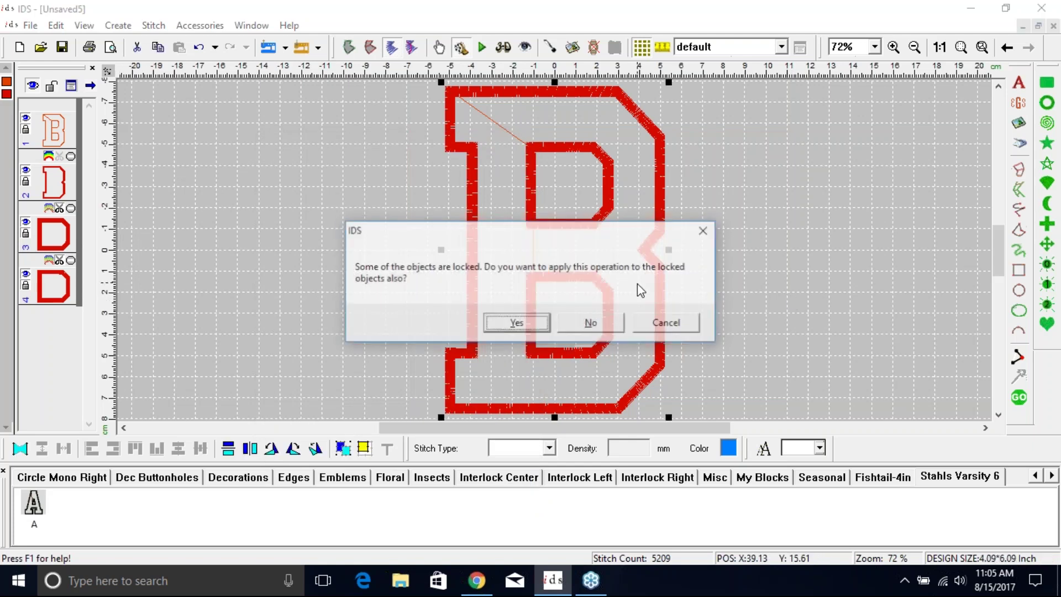
{"action": "left_click", "coordinate": [528, 323]}
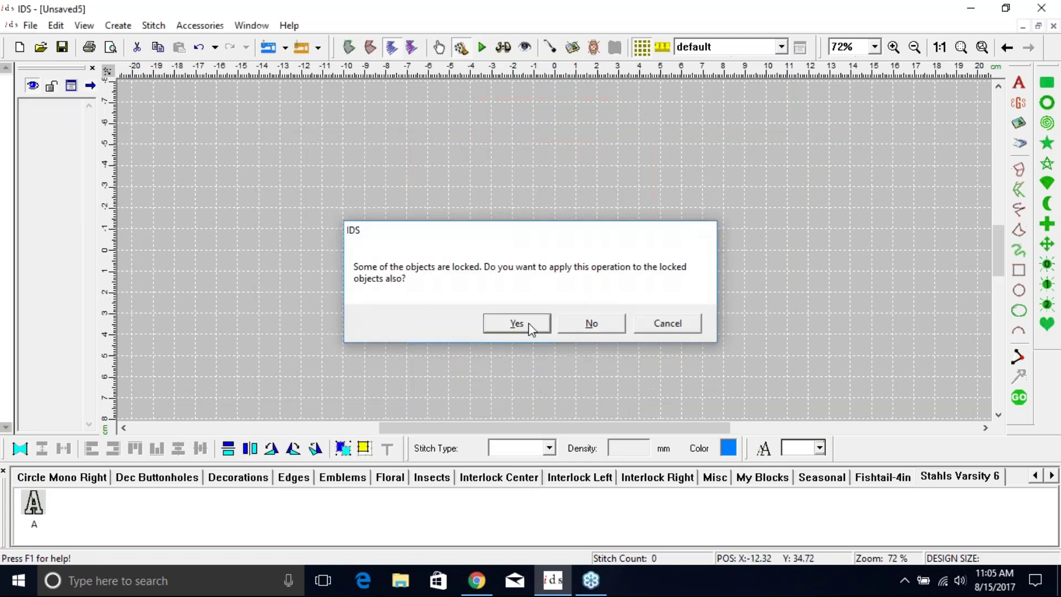
{"action": "left_click", "coordinate": [268, 47]}
{"action": "left_click", "coordinate": [683, 311]}
{"action": "left_click", "coordinate": [683, 312]}
{"action": "left_click", "coordinate": [683, 311]}
{"action": "left_click", "coordinate": [683, 311]}
{"action": "left_click", "coordinate": [446, 279]}
{"action": "left_click", "coordinate": [656, 347]}
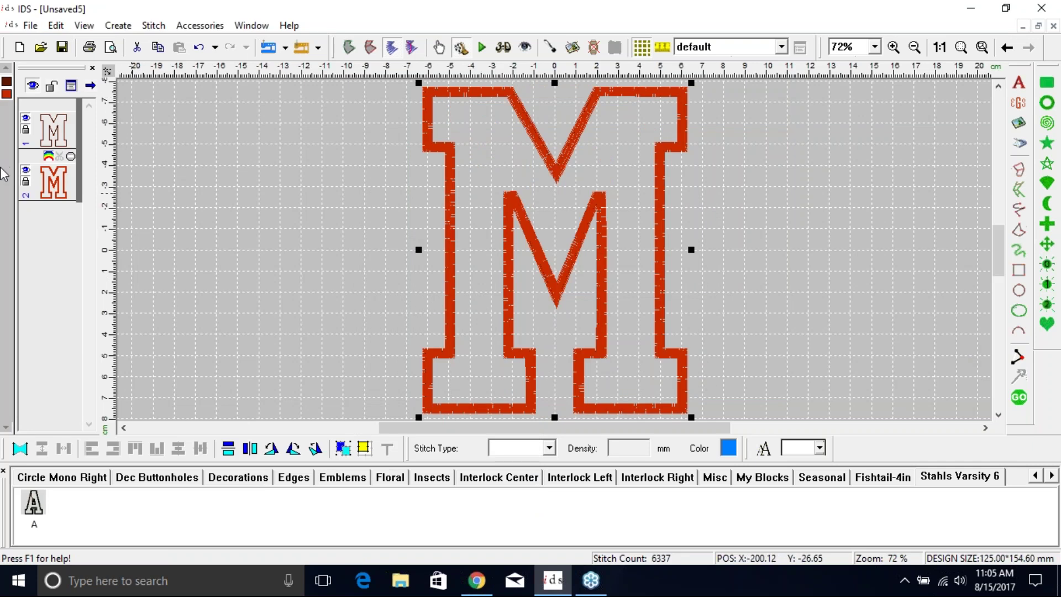
Step: Save the letter as a building block named M on the Stahls Varsity 6 page and refresh that page
{"action": "left_click", "coordinate": [182, 26]}
{"action": "mouse_move", "coordinate": [295, 246]}
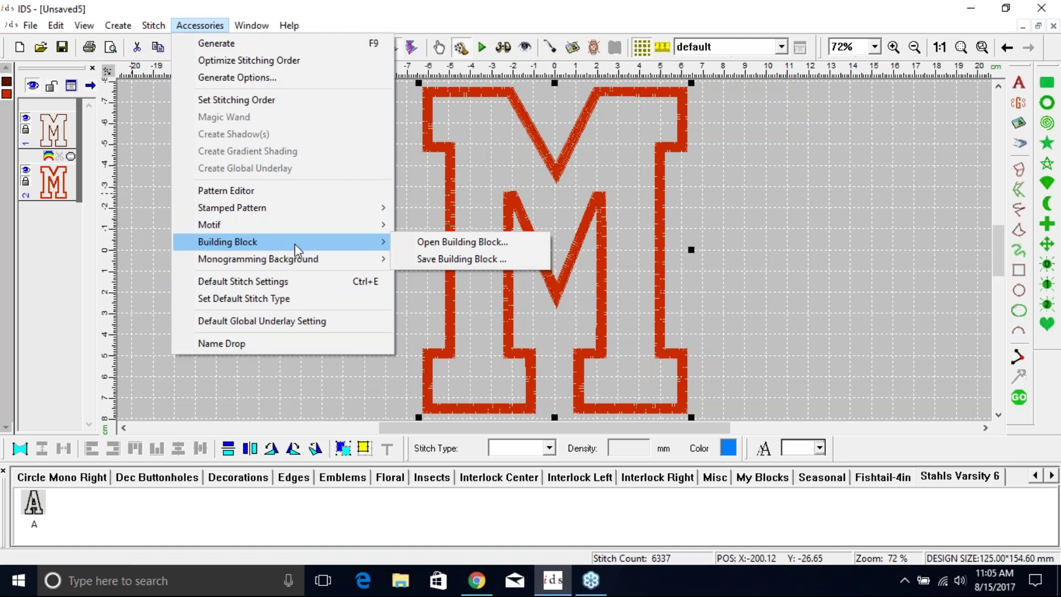
{"action": "left_click", "coordinate": [449, 260]}
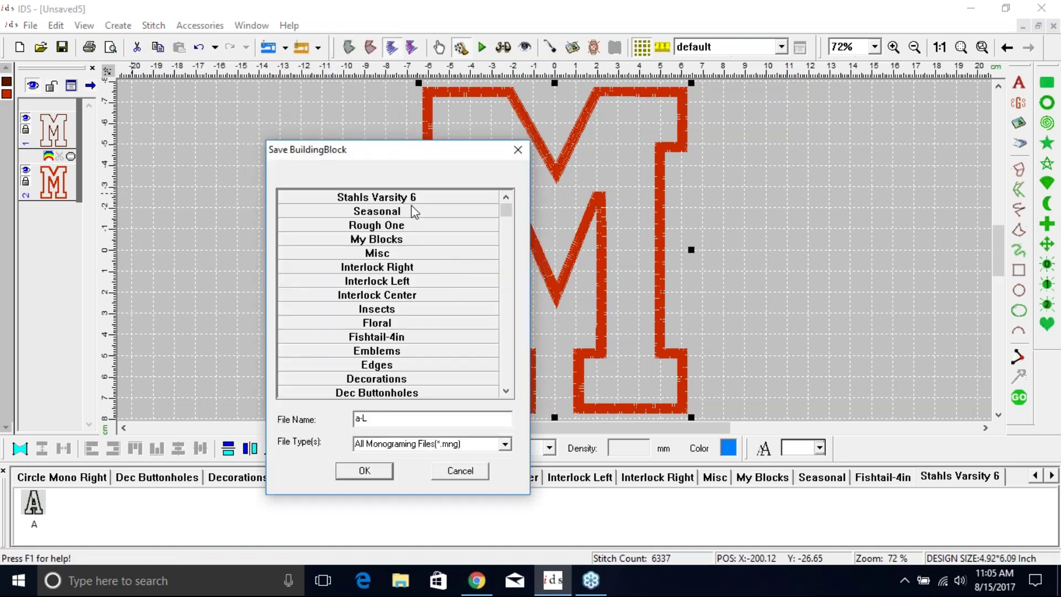
{"action": "left_click", "coordinate": [414, 198]}
{"action": "double_click", "coordinate": [387, 418]}
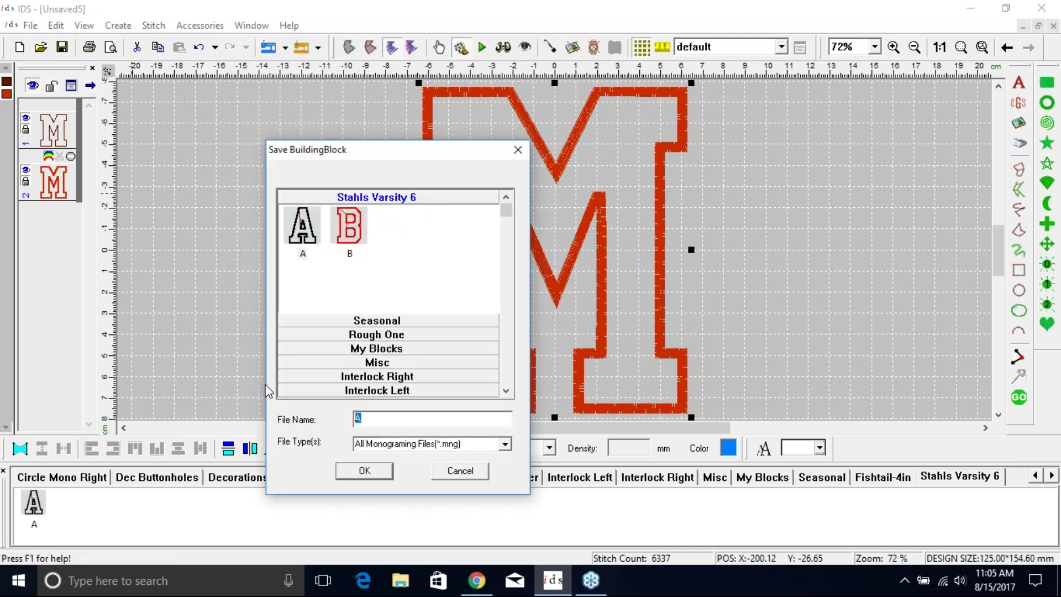
{"action": "type", "text": "M"}
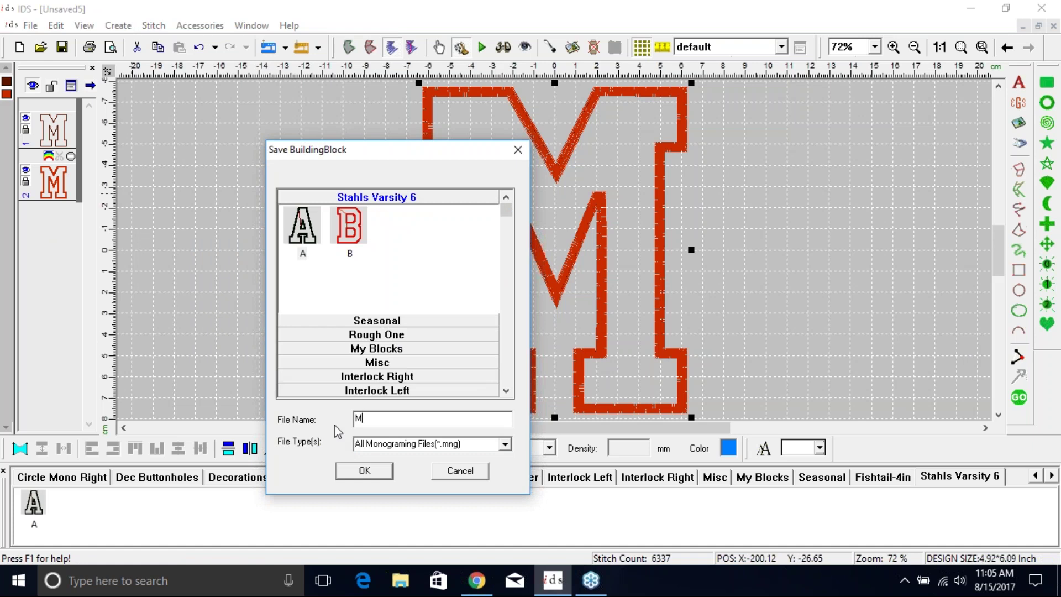
{"action": "left_click", "coordinate": [364, 471]}
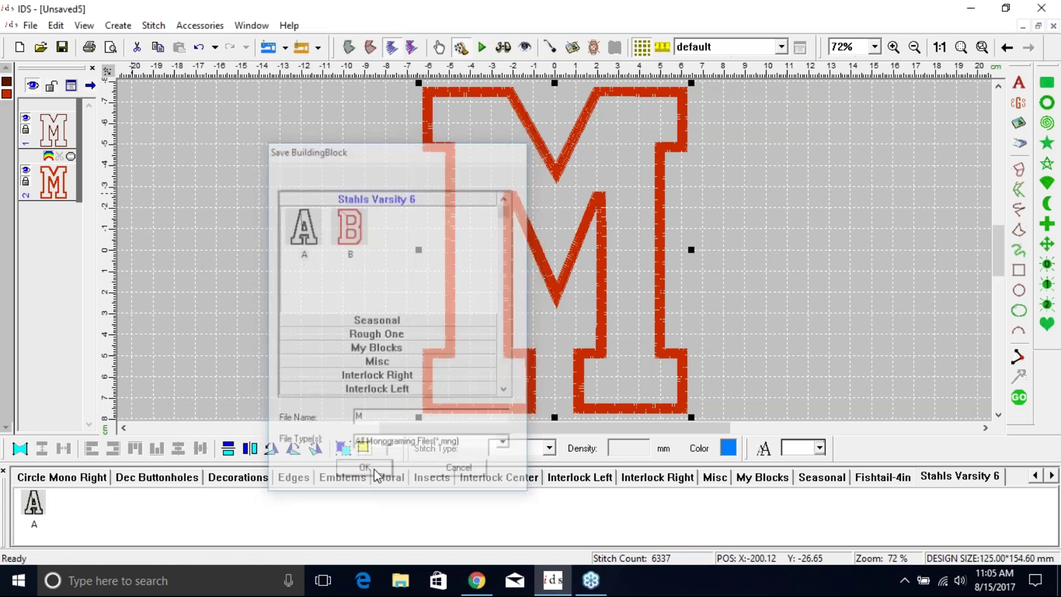
{"action": "left_click", "coordinate": [883, 478]}
{"action": "left_click", "coordinate": [999, 478]}
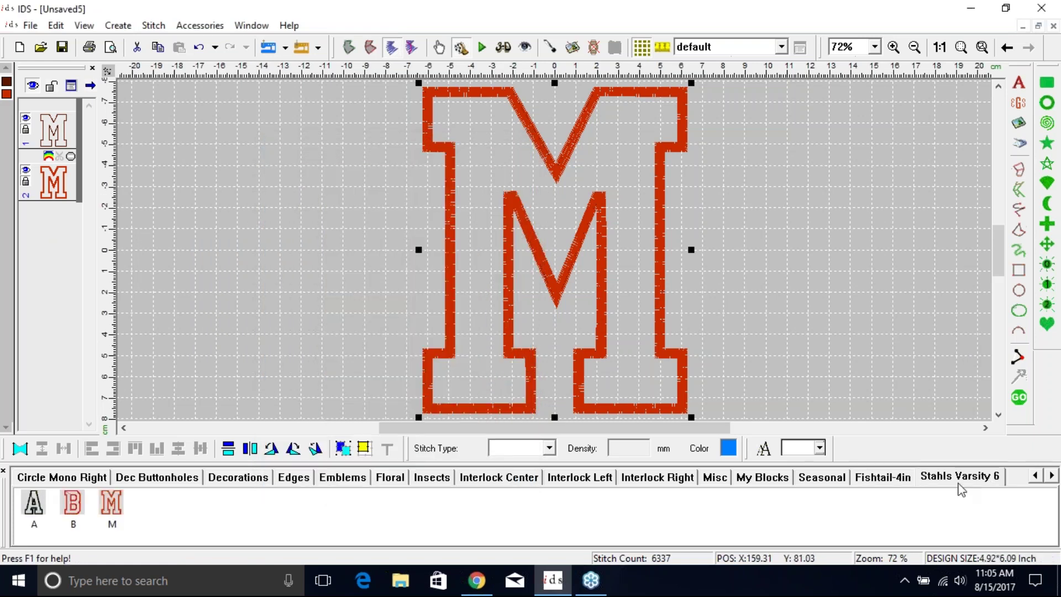
Step: Delete the entire letter M design from the workspace, including its locked objects
{"action": "left_click", "coordinate": [512, 220]}
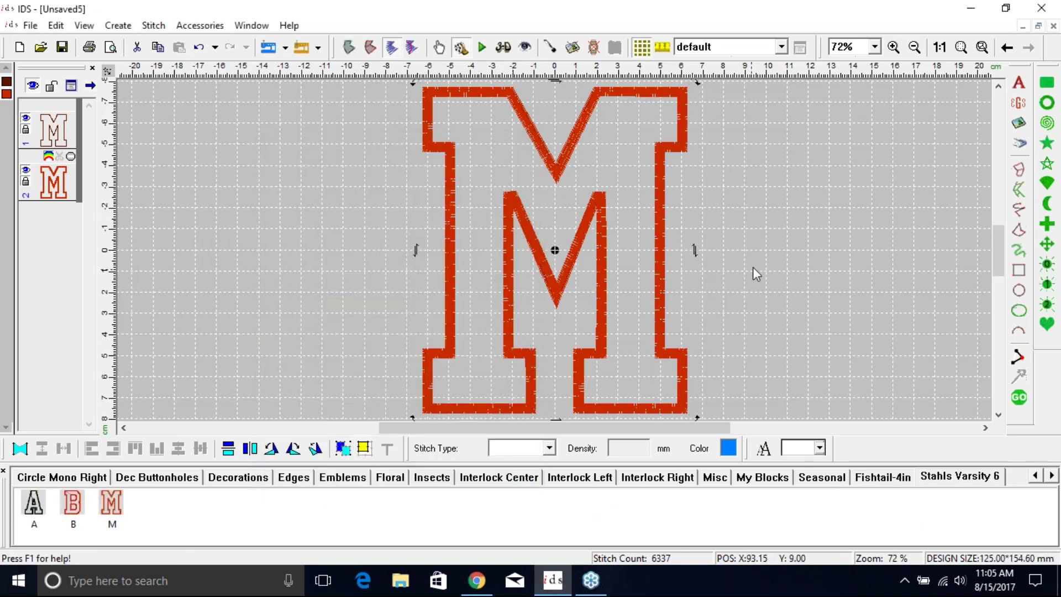
{"action": "key", "text": "Delete"}
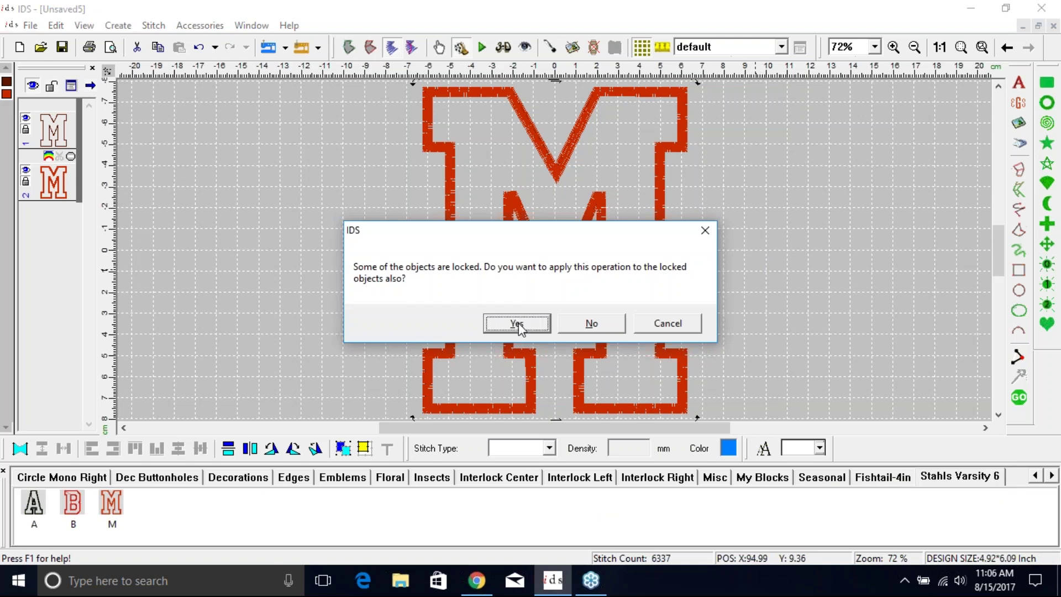
{"action": "left_click", "coordinate": [518, 323]}
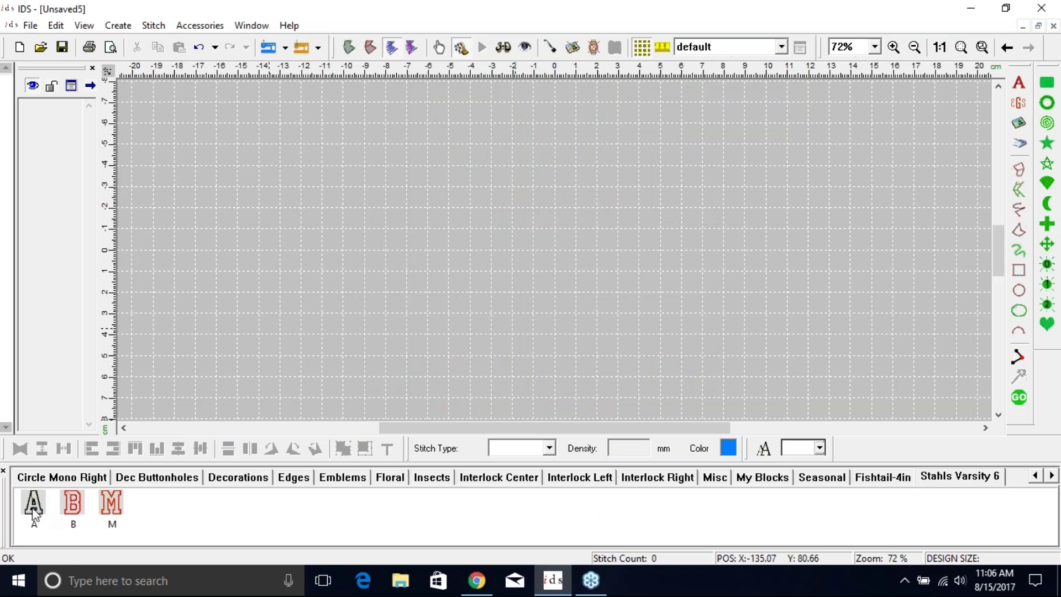
Step: Place the saved building blocks A, M and B side by side in the workspace from the Stahls Varsity 6 page
{"action": "left_click_drag", "start_coordinate": [34, 509], "coordinate": [273, 260]}
{"action": "left_click_drag", "start_coordinate": [114, 502], "coordinate": [572, 282]}
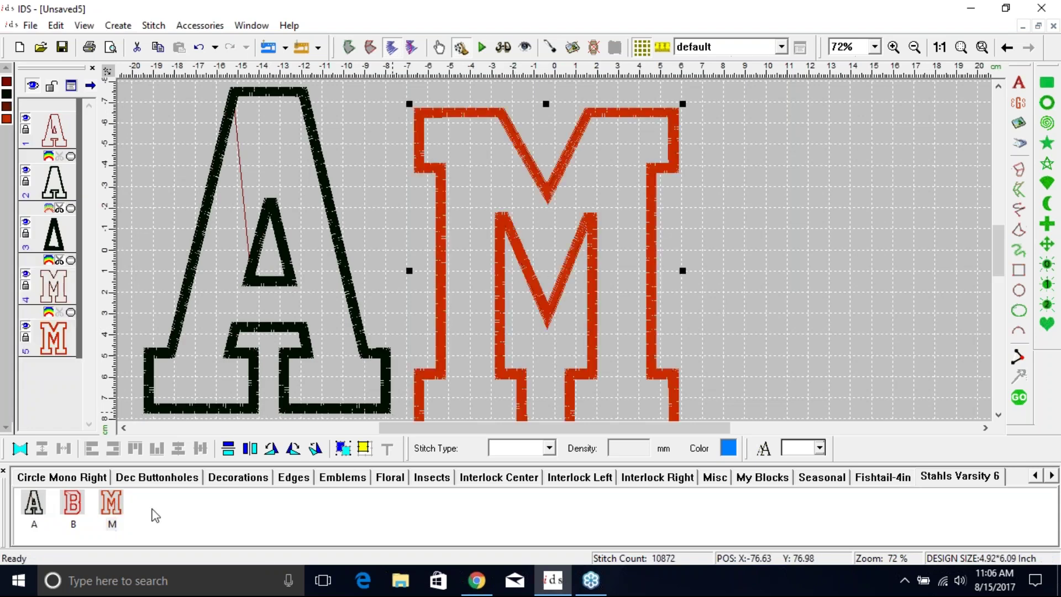
{"action": "left_click", "coordinate": [73, 506]}
{"action": "left_click_drag", "start_coordinate": [753, 250], "coordinate": [755, 250]}
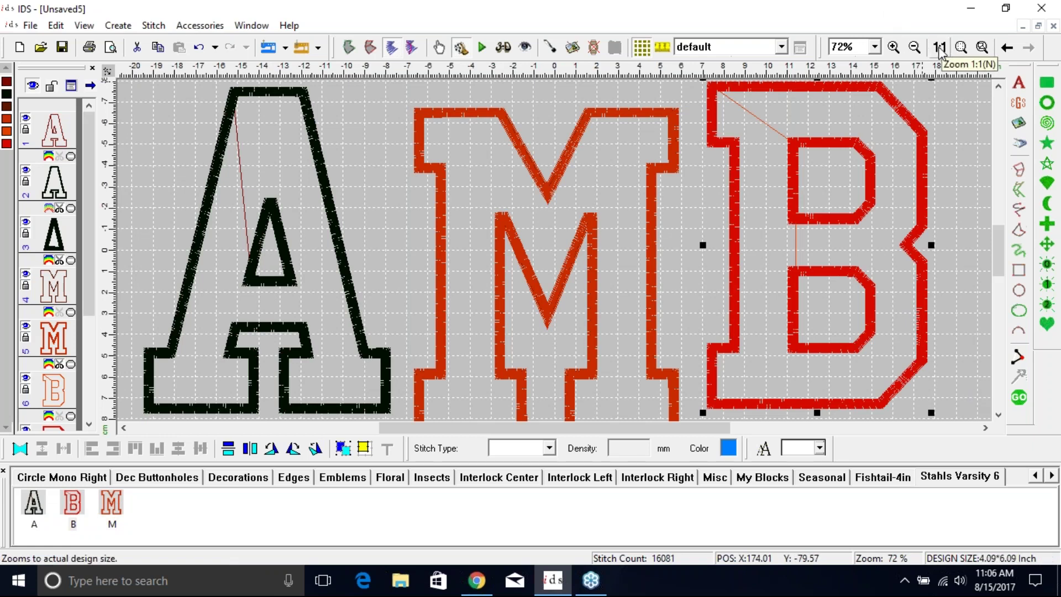
Step: Hide the Building Block Bar to give the three-letter design more workspace
{"action": "left_click", "coordinate": [961, 47]}
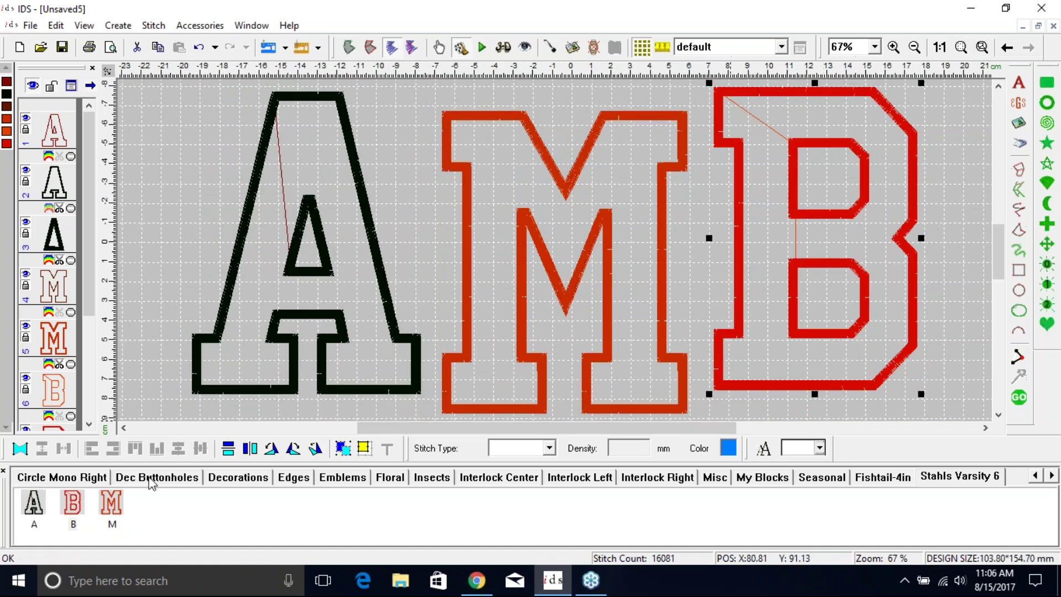
{"action": "right_click", "coordinate": [205, 452]}
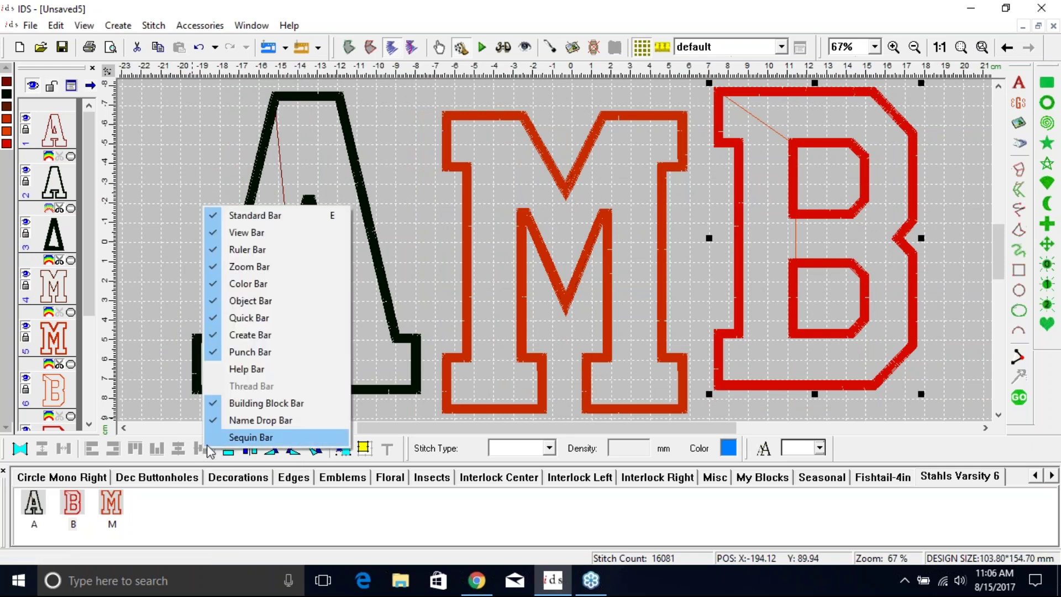
{"action": "left_click", "coordinate": [263, 404]}
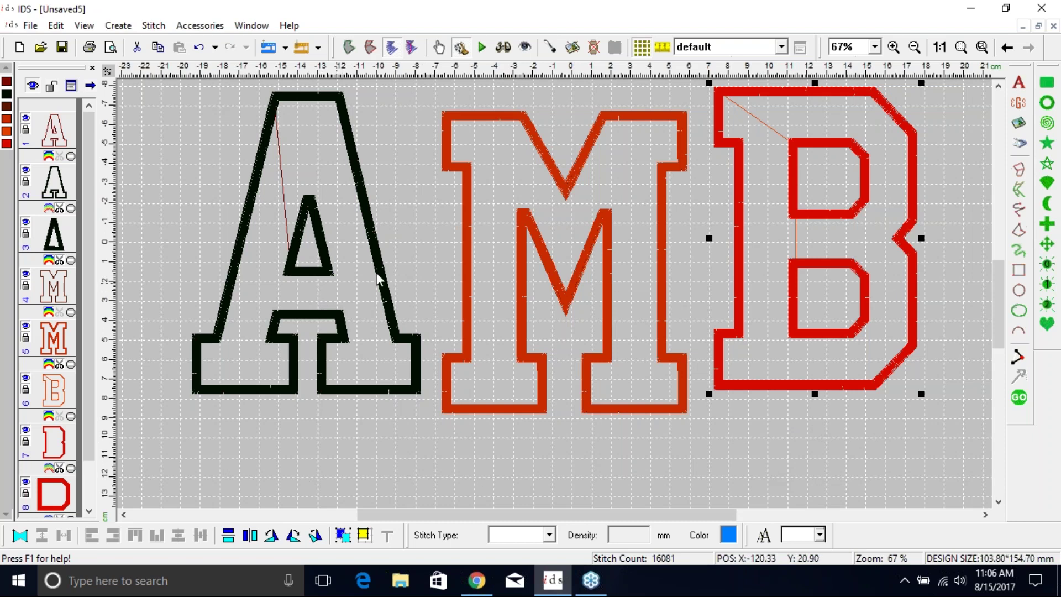
Step: Align the letters A, M and B on a common horizontal centre line and space them evenly across
{"action": "key", "text": "ctrl+a"}
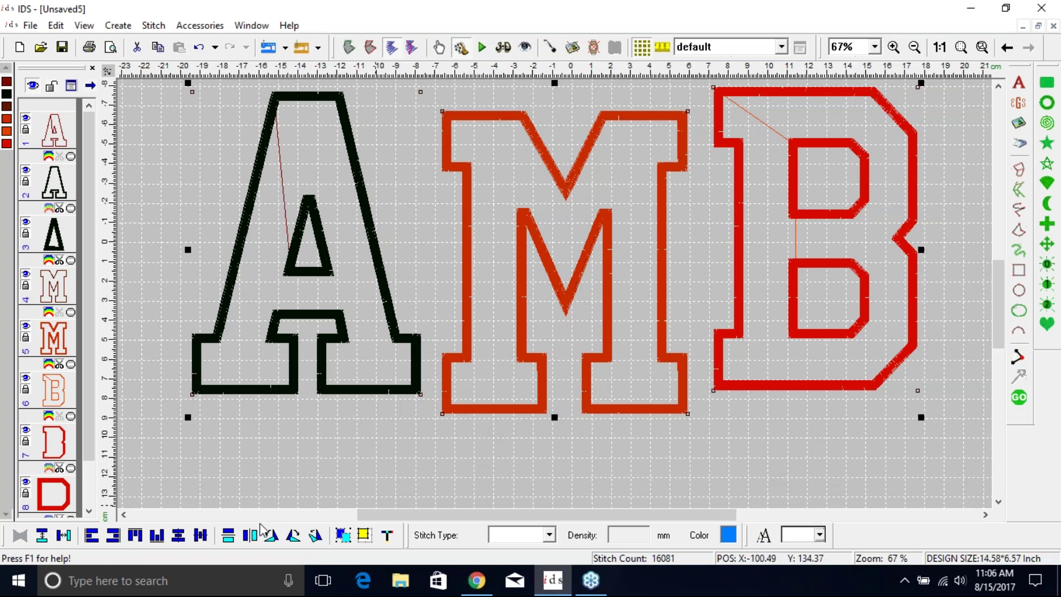
{"action": "left_click", "coordinate": [200, 535]}
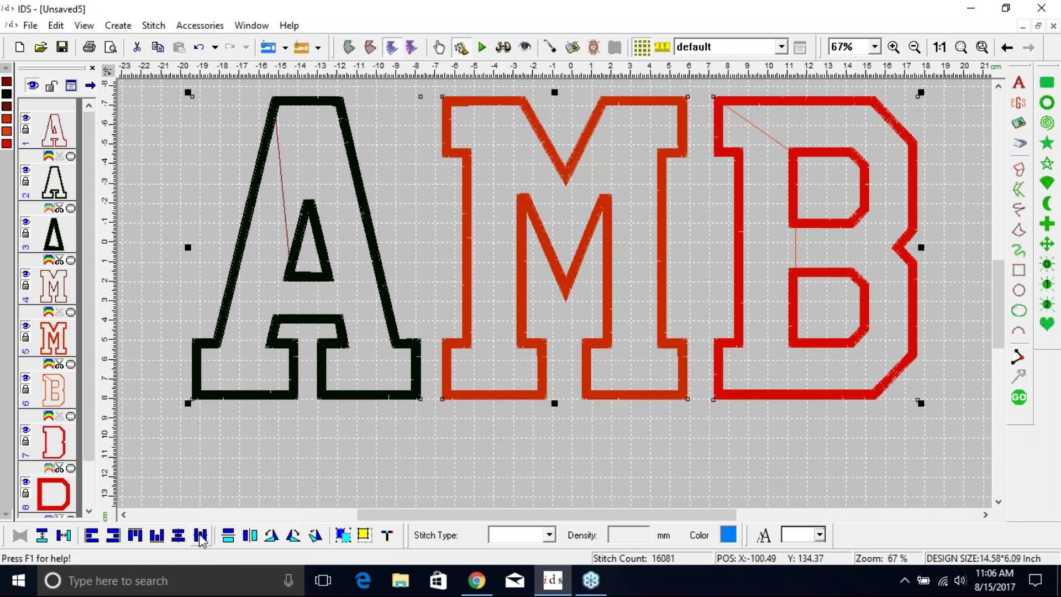
{"action": "left_click", "coordinate": [70, 536]}
{"action": "left_click", "coordinate": [794, 452]}
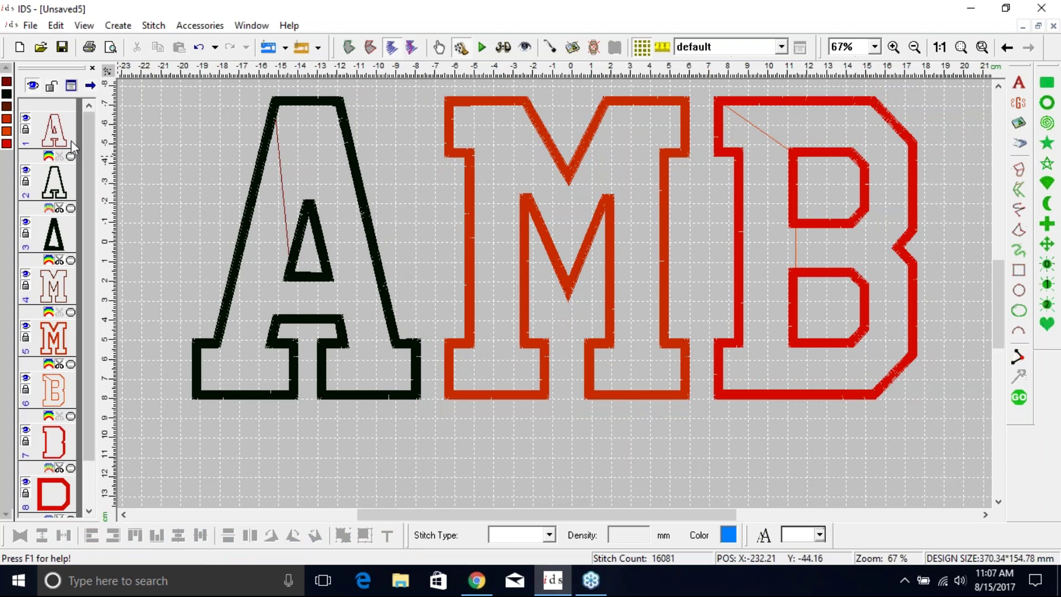
Step: Examine the individual segments of the letters A, M and B in the sequence list to review their stitching order
{"action": "left_click", "coordinate": [55, 133]}
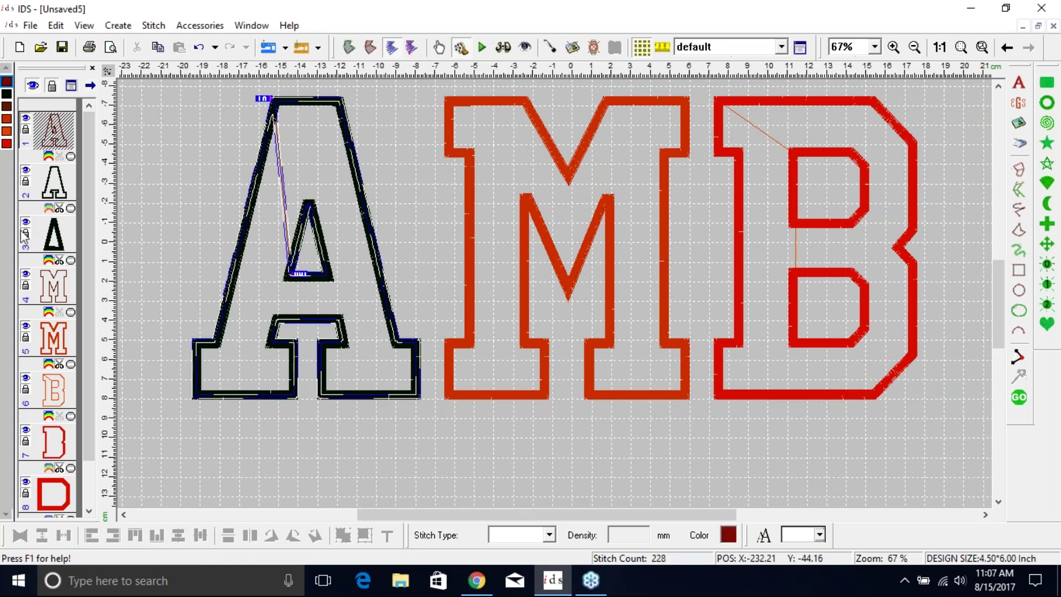
{"action": "left_click", "coordinate": [55, 183]}
{"action": "left_click", "coordinate": [53, 235]}
{"action": "left_click", "coordinate": [64, 298]}
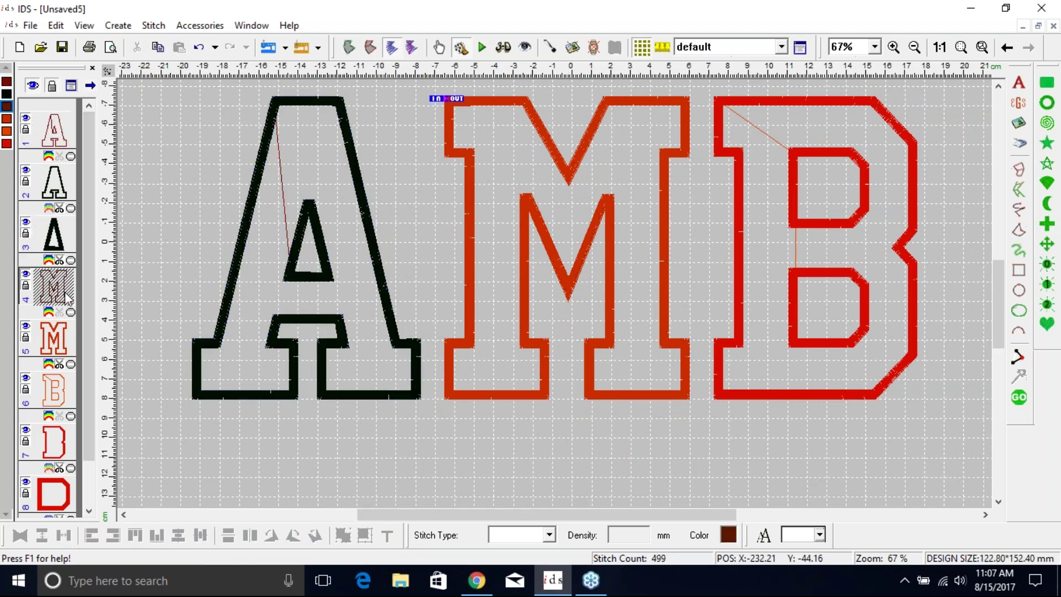
{"action": "left_click", "coordinate": [55, 338]}
{"action": "left_click", "coordinate": [60, 396]}
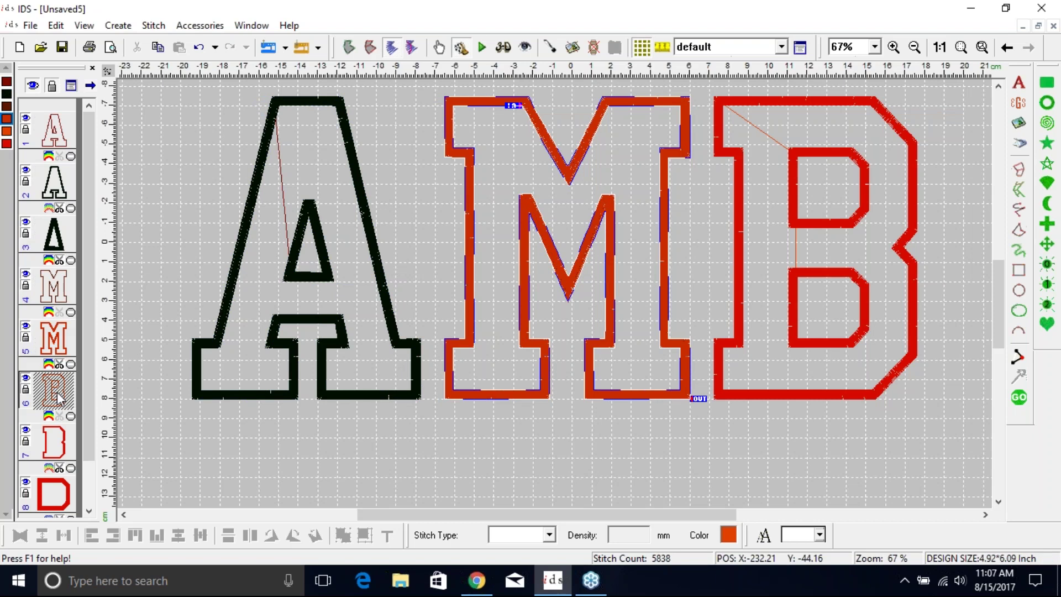
{"action": "left_click", "coordinate": [62, 437]}
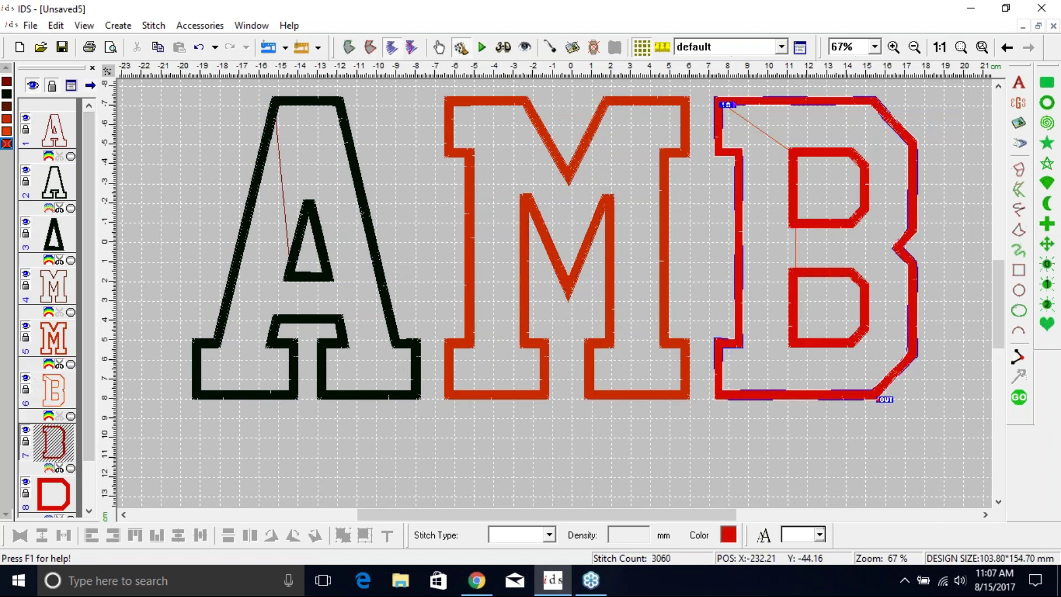
{"action": "left_click", "coordinate": [185, 423]}
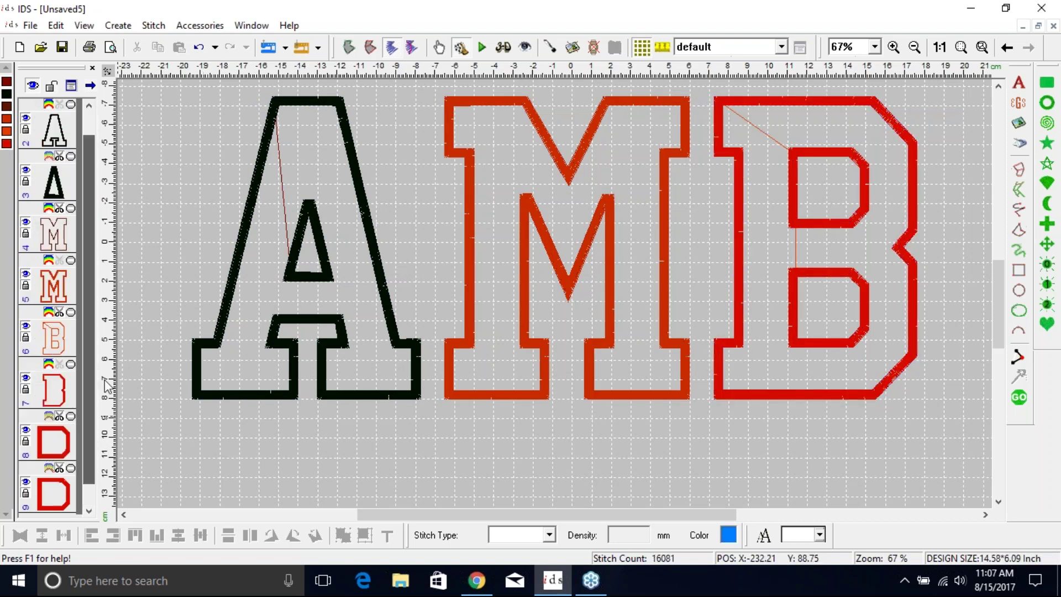
{"action": "scroll", "coordinate": [88, 398], "scroll_direction": "up", "scroll_amount": 1}
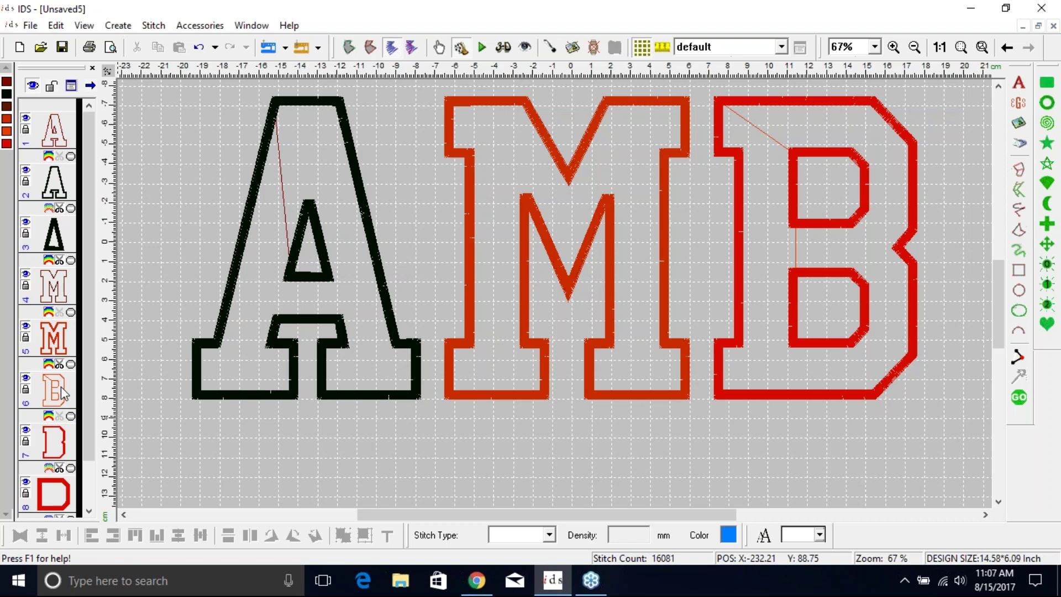
{"action": "left_click", "coordinate": [56, 286]}
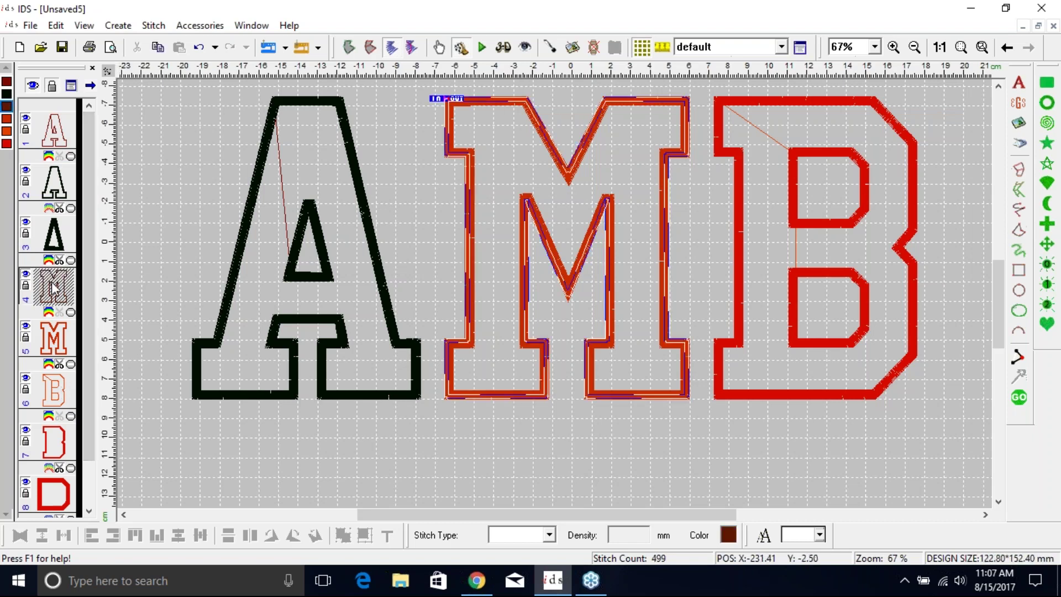
{"action": "left_click", "coordinate": [59, 132]}
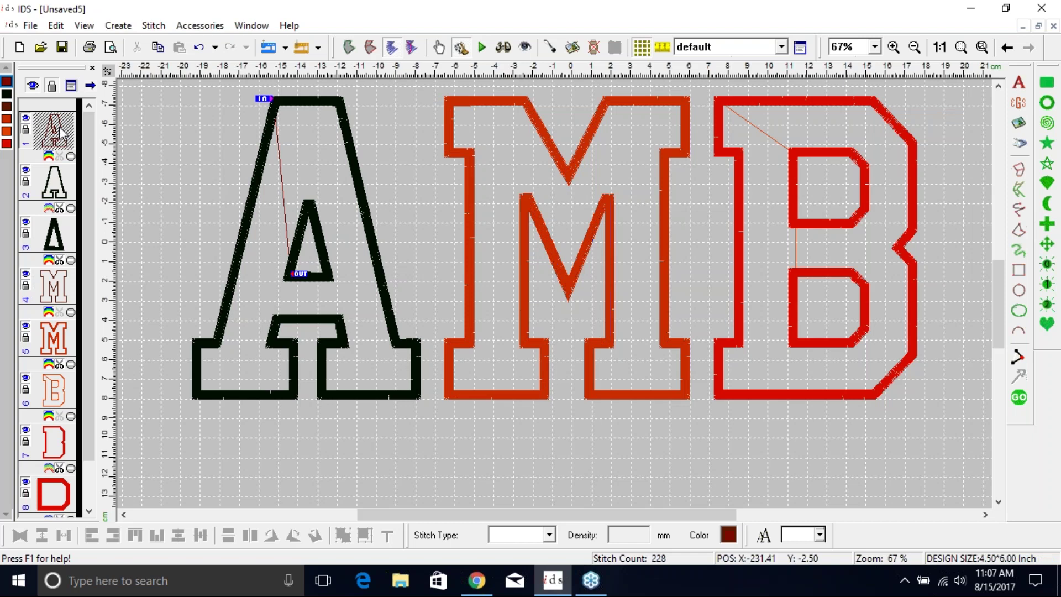
{"action": "left_click", "coordinate": [55, 180]}
{"action": "left_click", "coordinate": [55, 235]}
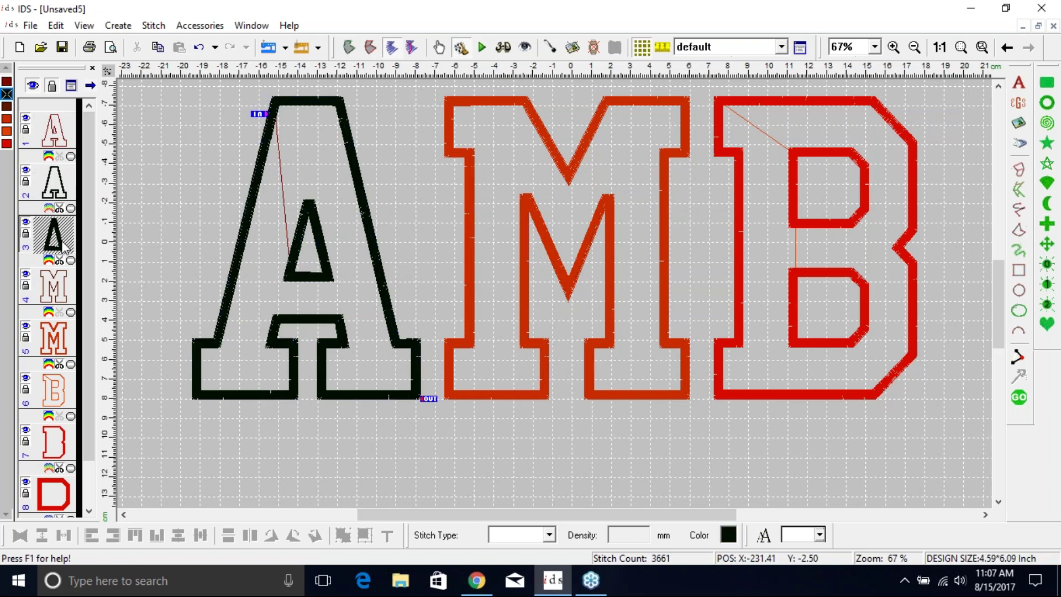
Step: Move the thin M outline segment ahead of index 2 in the sequence list, directly after the thin A outline
{"action": "left_click", "coordinate": [57, 293]}
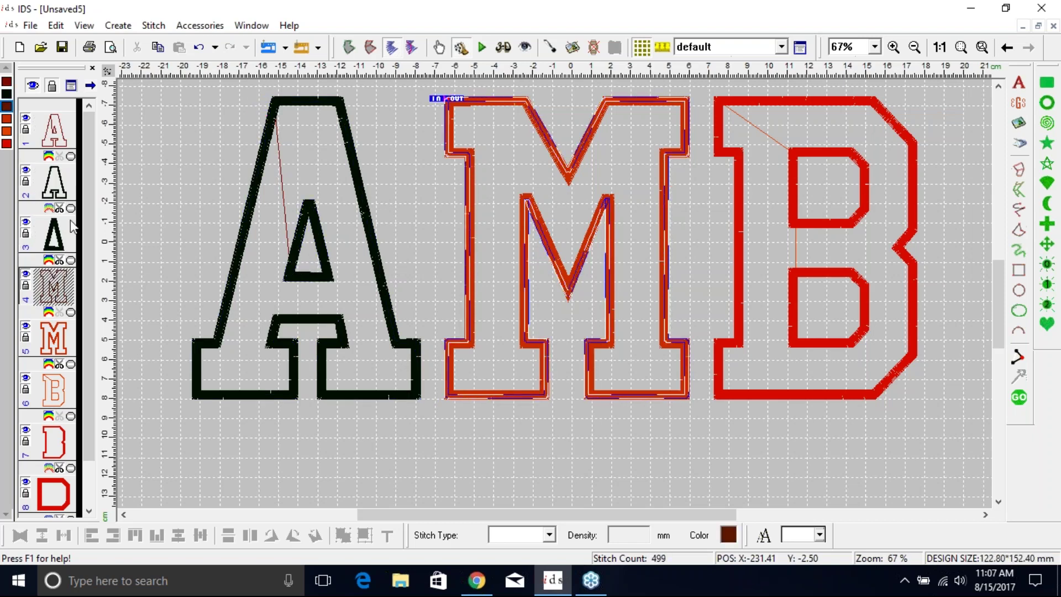
{"action": "right_click", "coordinate": [53, 291]}
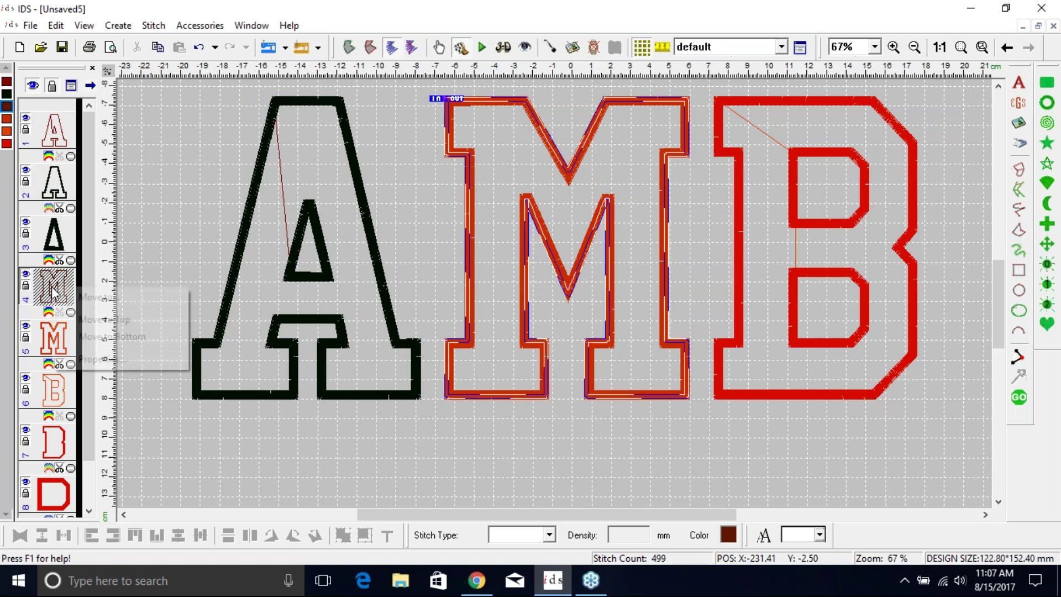
{"action": "left_click", "coordinate": [100, 298]}
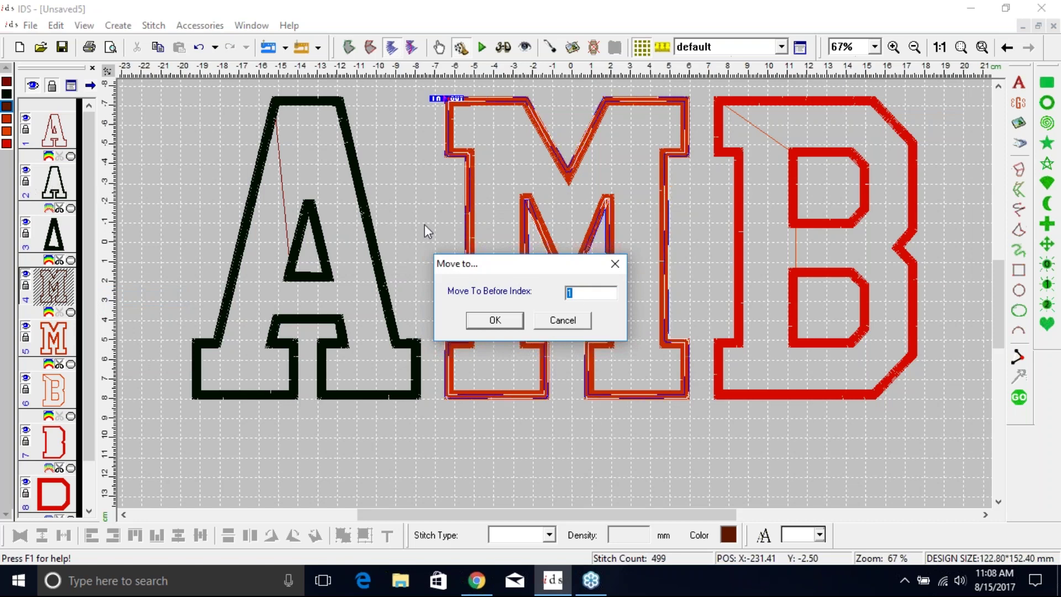
{"action": "type", "text": "2"}
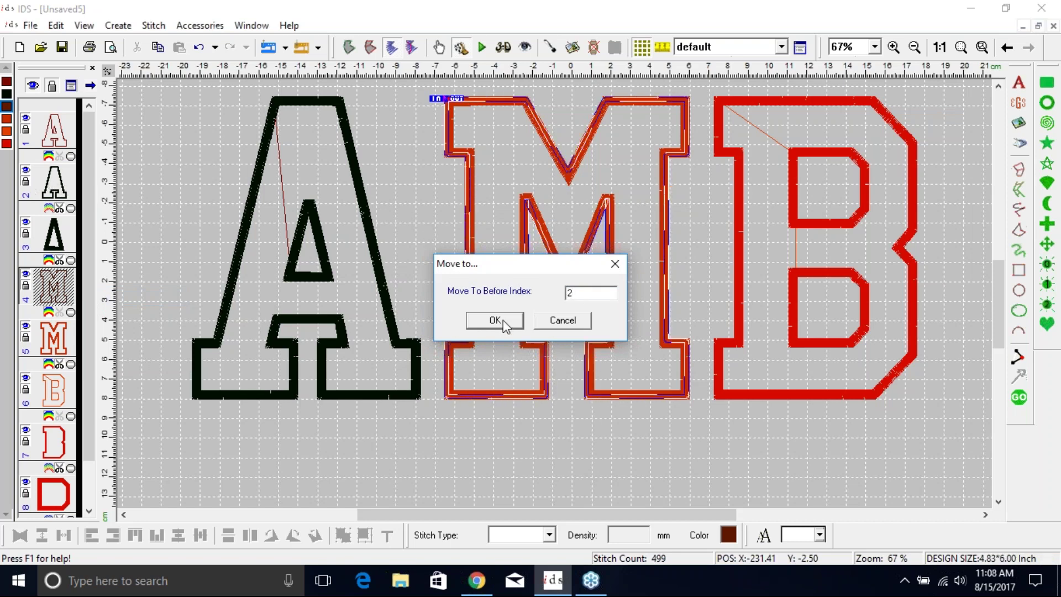
{"action": "left_click", "coordinate": [502, 322]}
Step: Move the thin B outline segment up to third place in the sequence, directly after the thin M outline
{"action": "scroll", "coordinate": [61, 161], "scroll_direction": "up", "scroll_amount": 1}
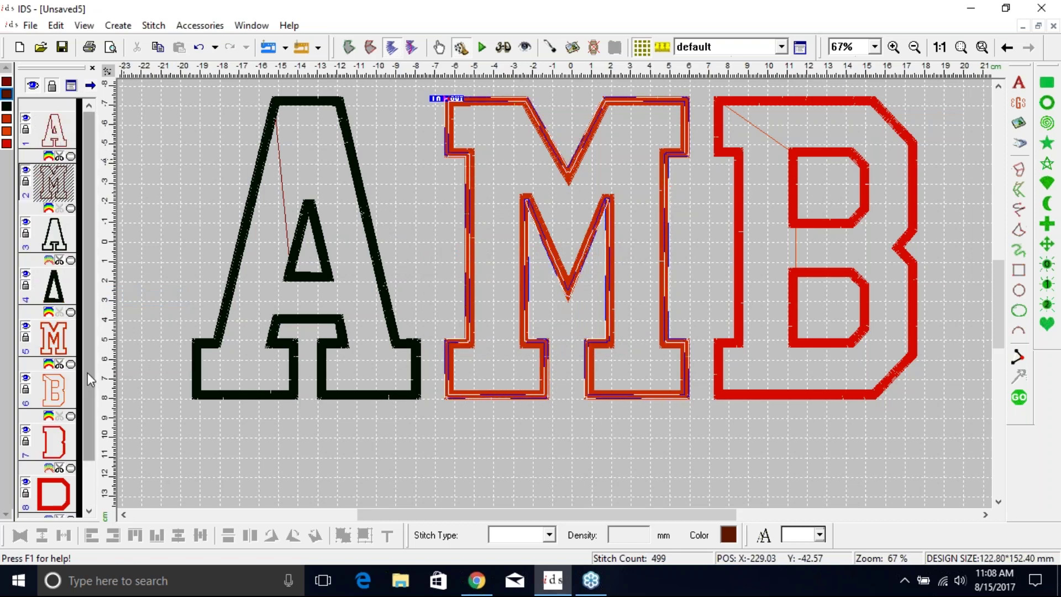
{"action": "left_click", "coordinate": [54, 398]}
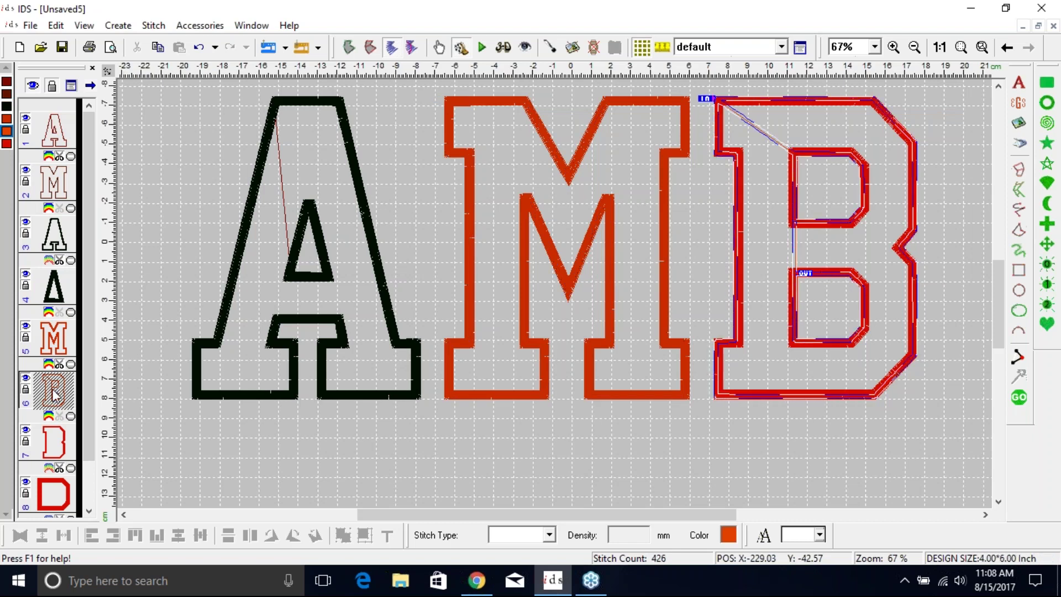
{"action": "left_click_drag", "start_coordinate": [54, 394], "coordinate": [58, 210]}
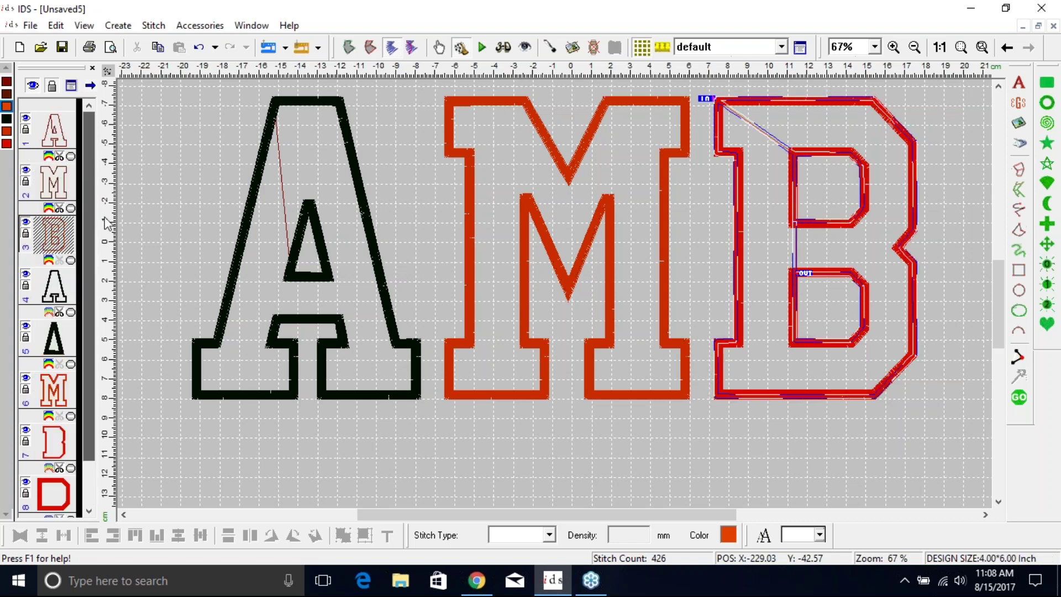
Step: Remove the colour changes between the thin A, M and B outlines so all three stitch in one dark red thread
{"action": "left_click", "coordinate": [89, 139]}
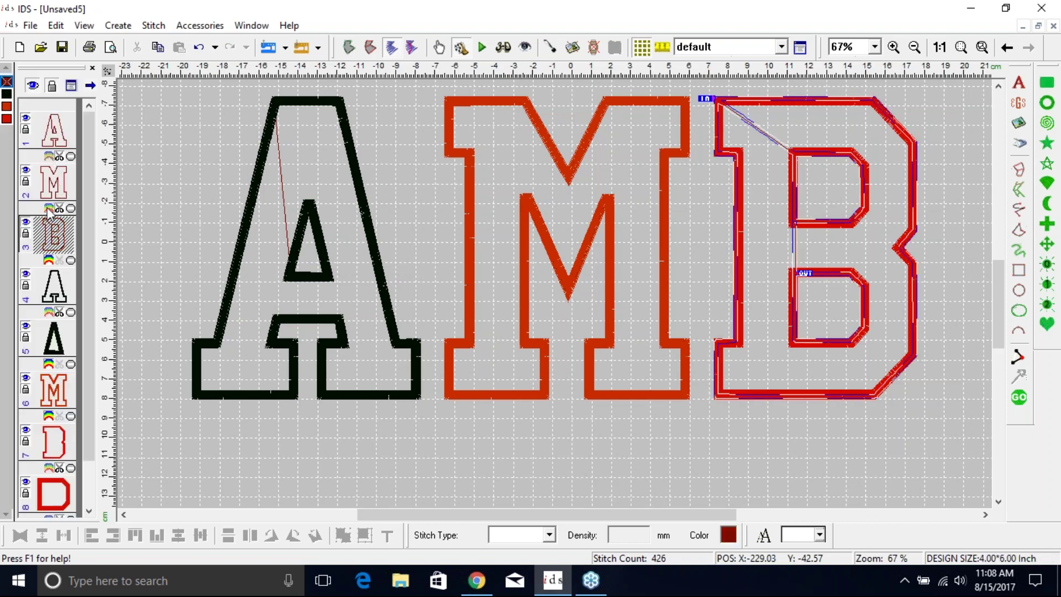
{"action": "left_click", "coordinate": [53, 136]}
{"action": "left_click", "coordinate": [54, 194]}
{"action": "left_click", "coordinate": [54, 237]}
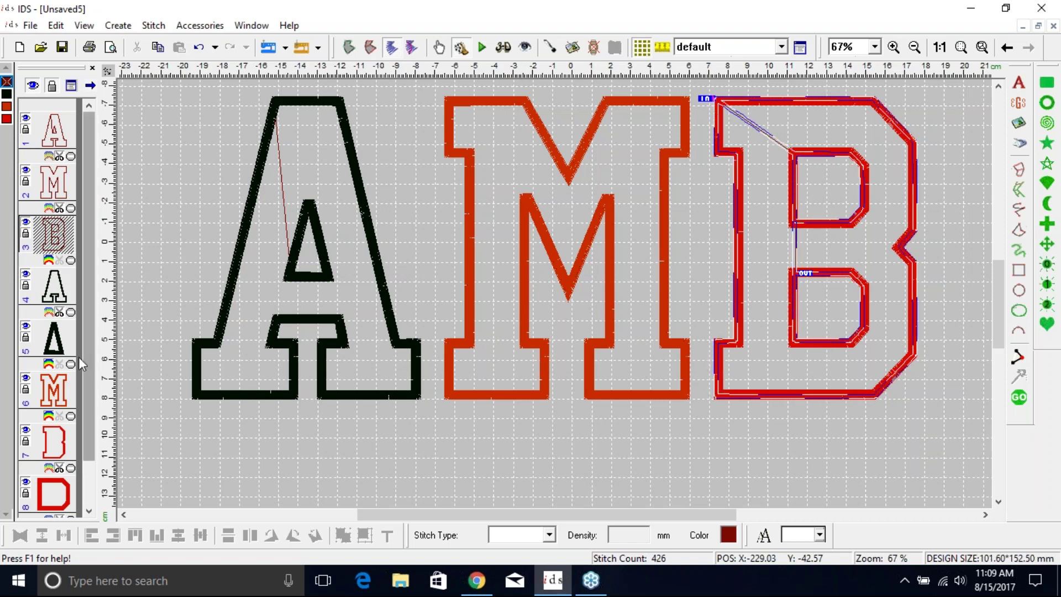
Step: Remove the colour changes between the satin borders of A, M and B so they all stitch in black
{"action": "scroll", "coordinate": [84, 366], "scroll_direction": "down", "scroll_amount": 1}
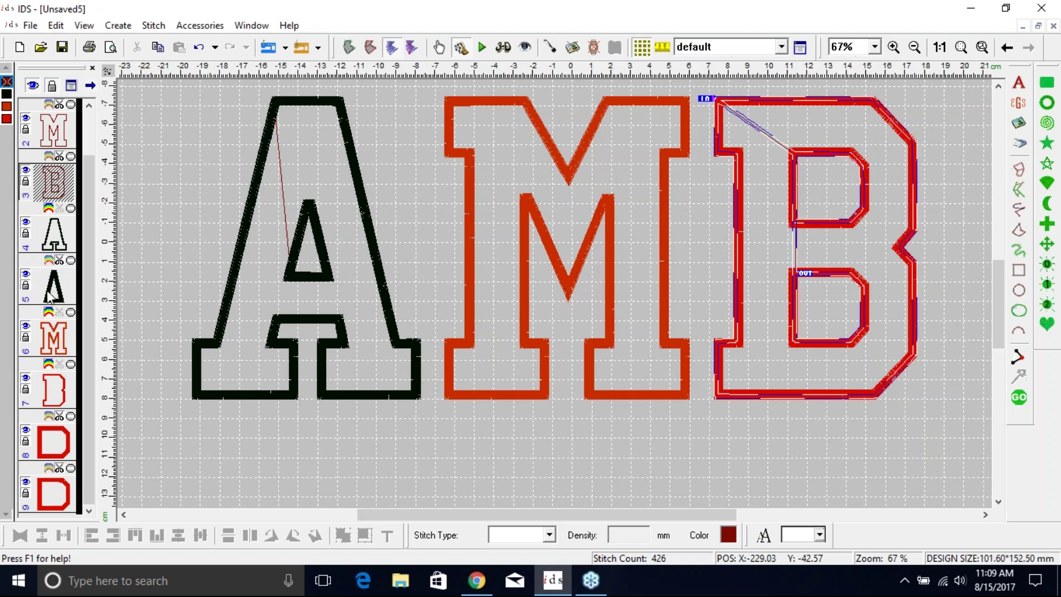
{"action": "left_click", "coordinate": [50, 318]}
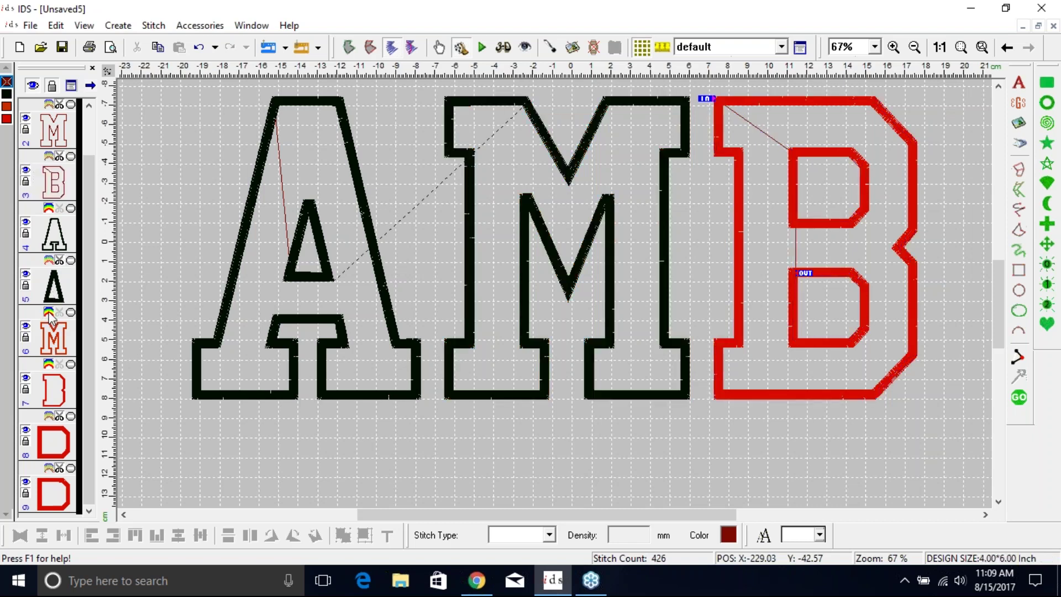
{"action": "left_click", "coordinate": [49, 366]}
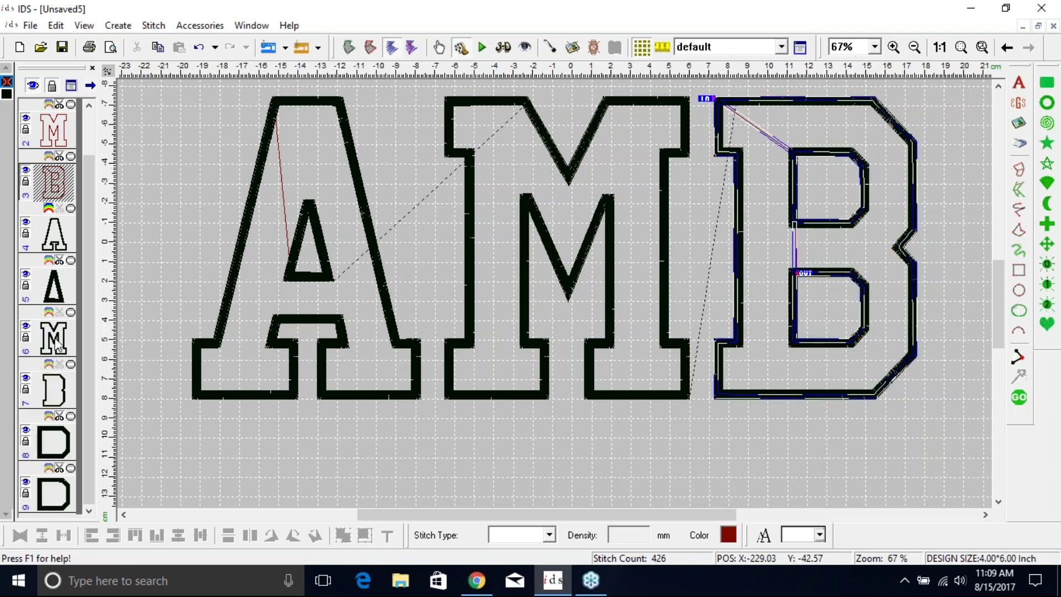
Step: Add thread trims between the satin borders of A and M and of M and B, and clear the selection
{"action": "left_click", "coordinate": [60, 313]}
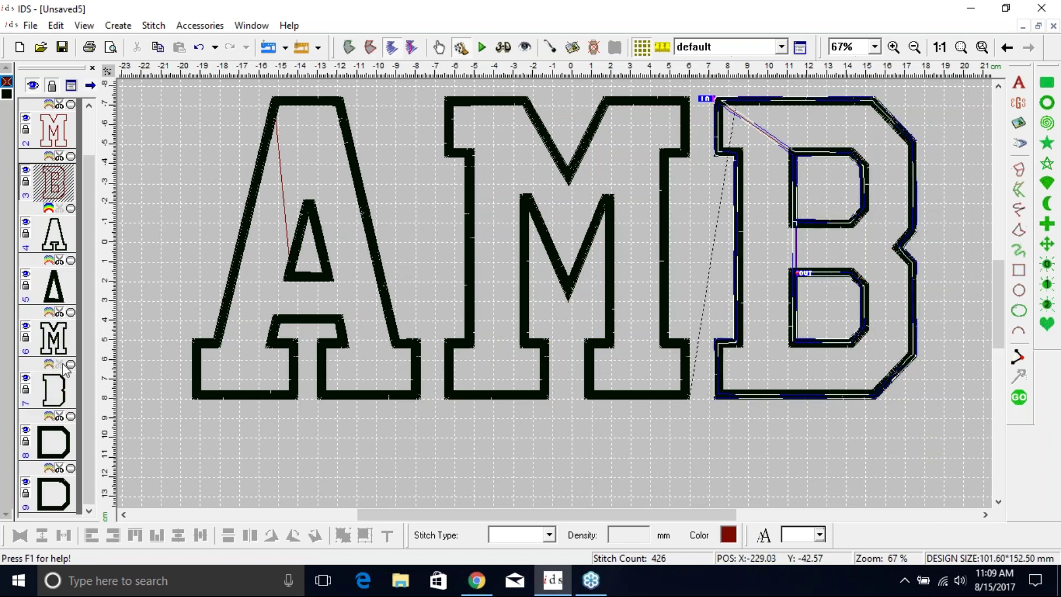
{"action": "left_click", "coordinate": [59, 364]}
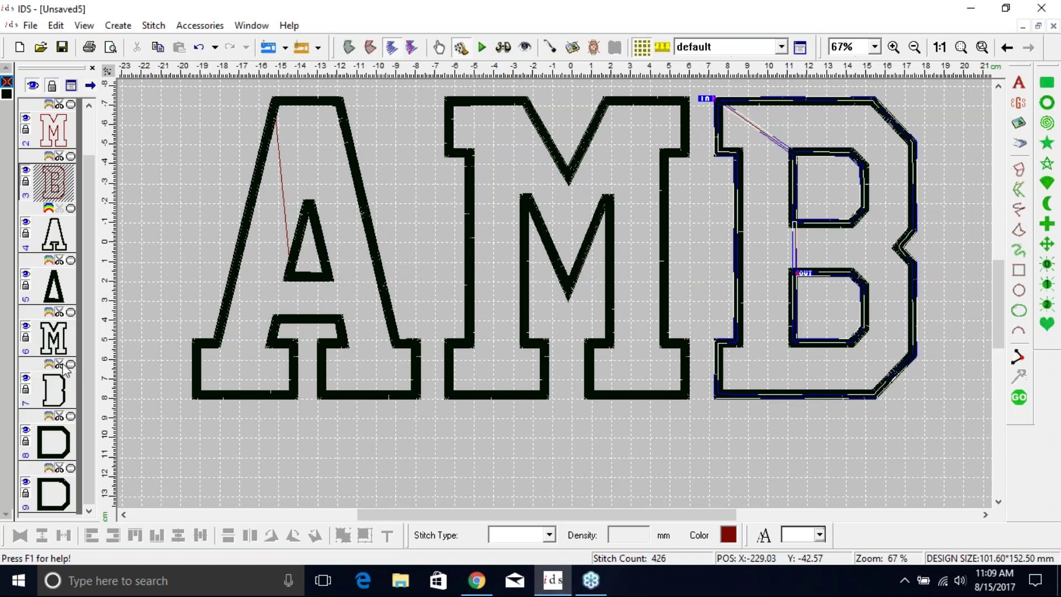
{"action": "left_click", "coordinate": [200, 440]}
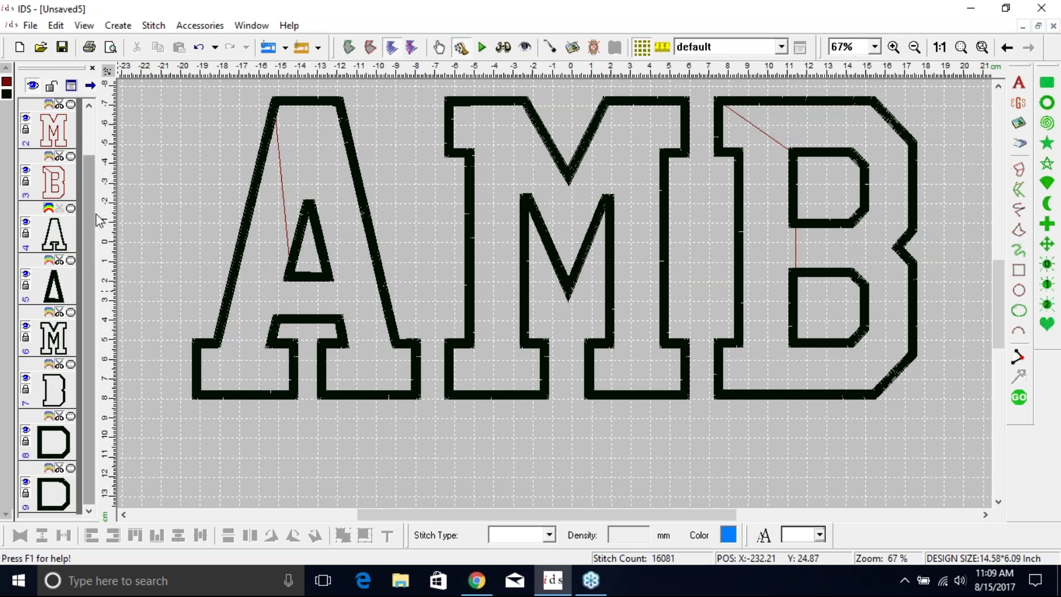
Step: Start exporting the AMB design as a DST file and set the save location to the C: drive
{"action": "scroll", "coordinate": [74, 125], "scroll_direction": "up", "scroll_amount": 1}
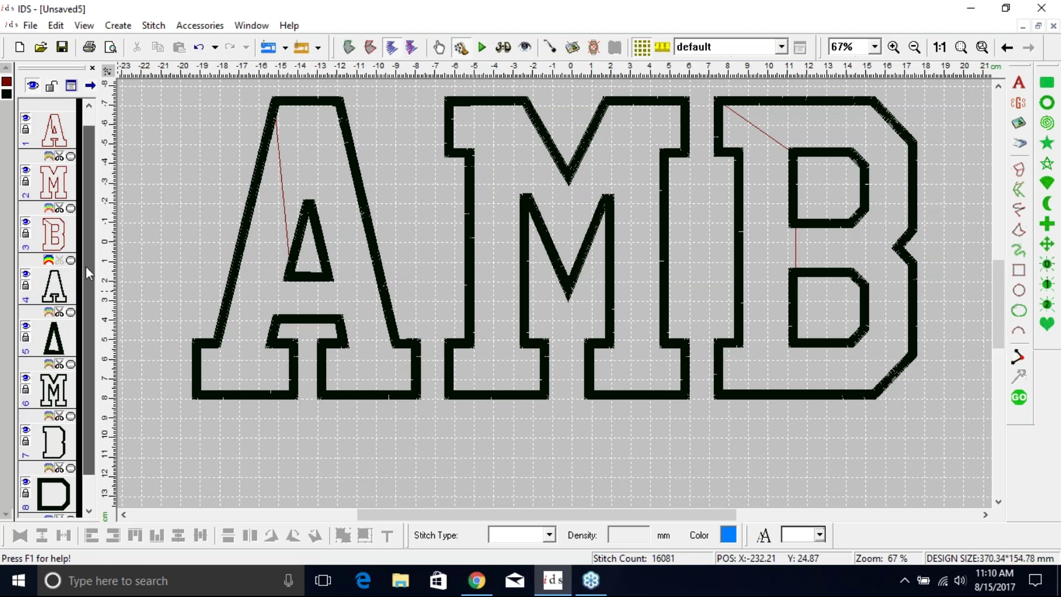
{"action": "scroll", "coordinate": [85, 267], "scroll_direction": "down", "scroll_amount": 1}
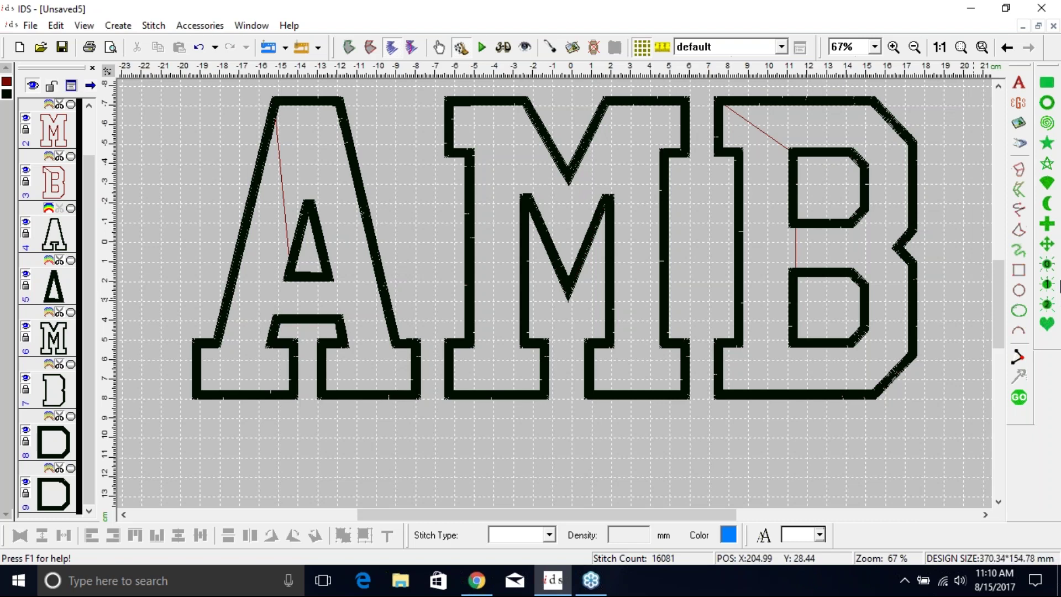
{"action": "scroll", "coordinate": [691, 519], "scroll_direction": "up", "scroll_amount": 1}
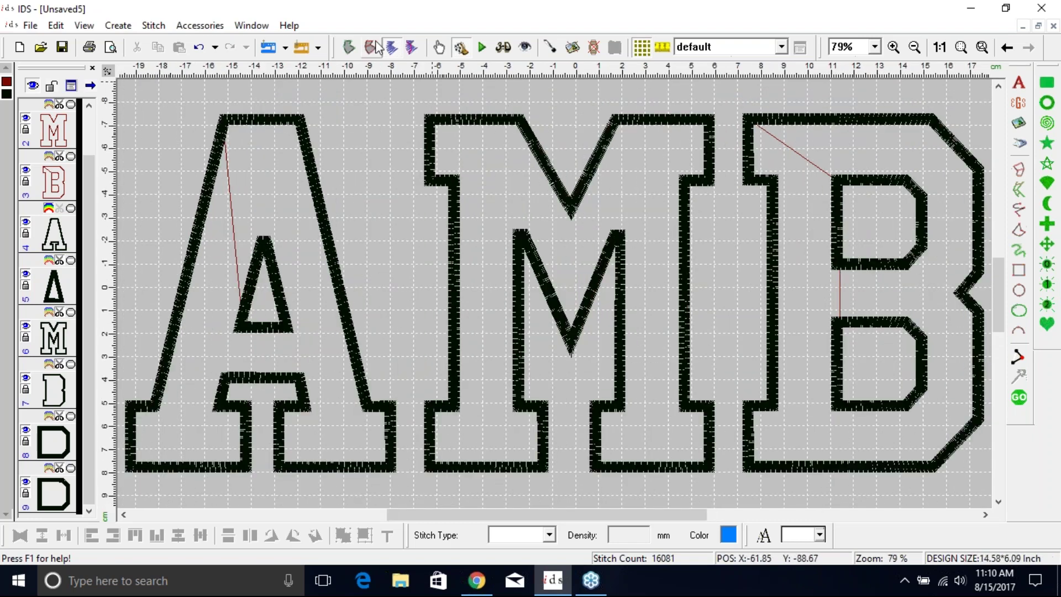
{"action": "left_click", "coordinate": [319, 49]}
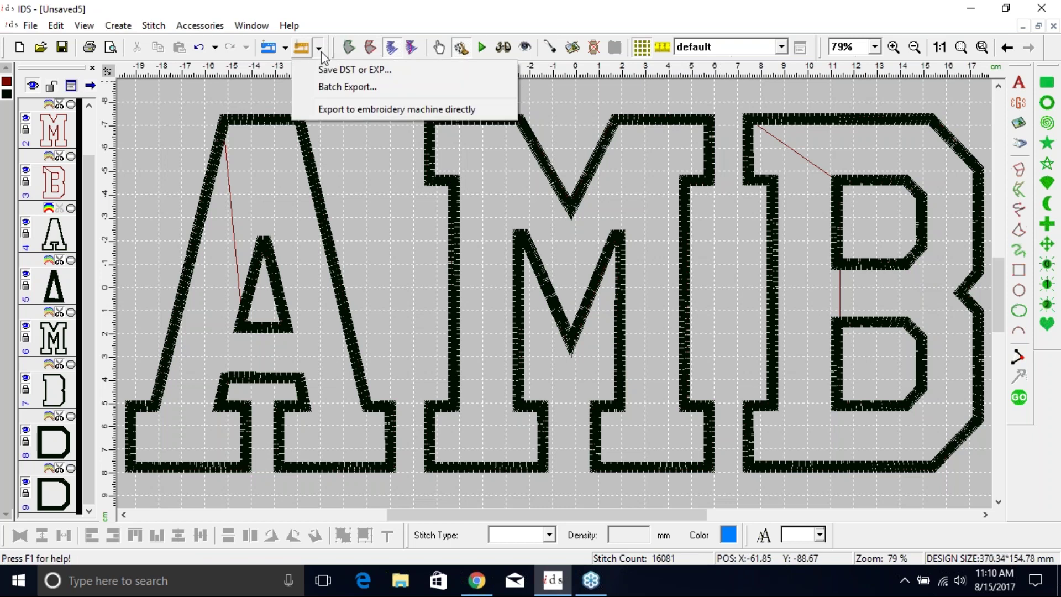
{"action": "left_click", "coordinate": [329, 70]}
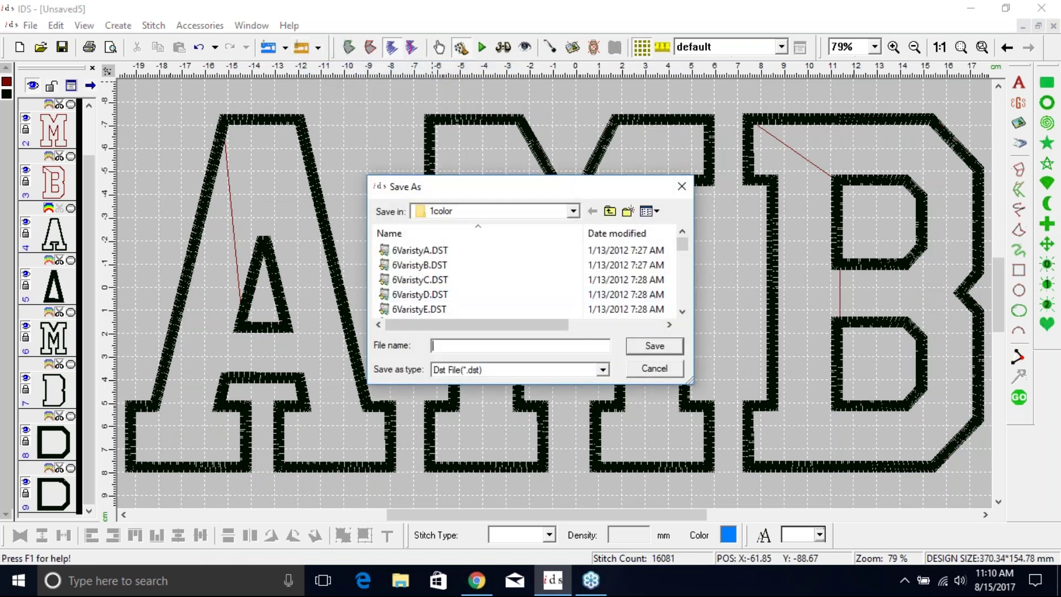
{"action": "left_click", "coordinate": [573, 210]}
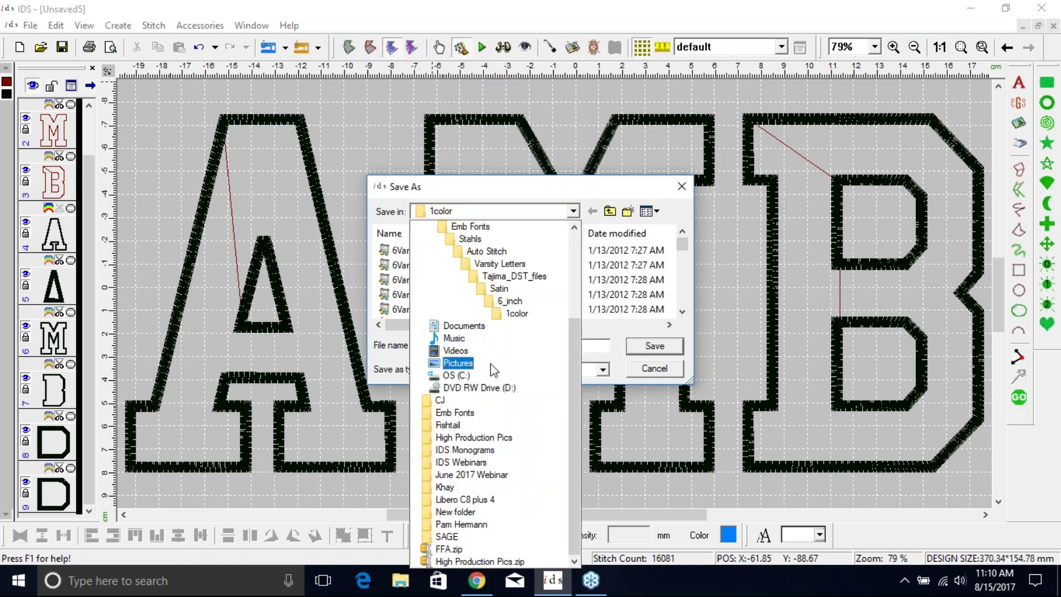
{"action": "left_click_drag", "start_coordinate": [578, 387], "coordinate": [574, 230]}
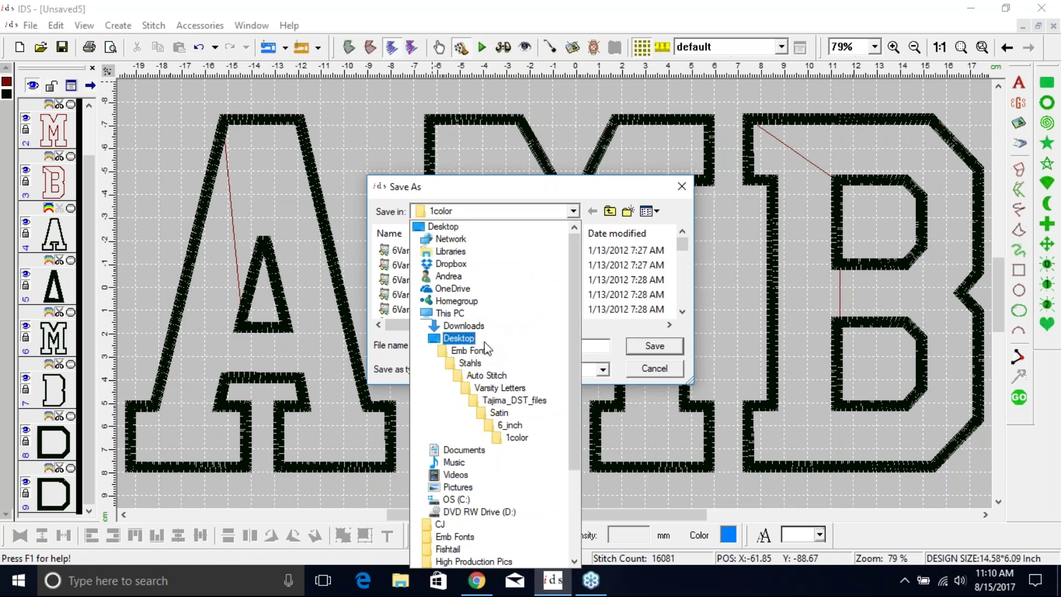
{"action": "left_click", "coordinate": [458, 315]}
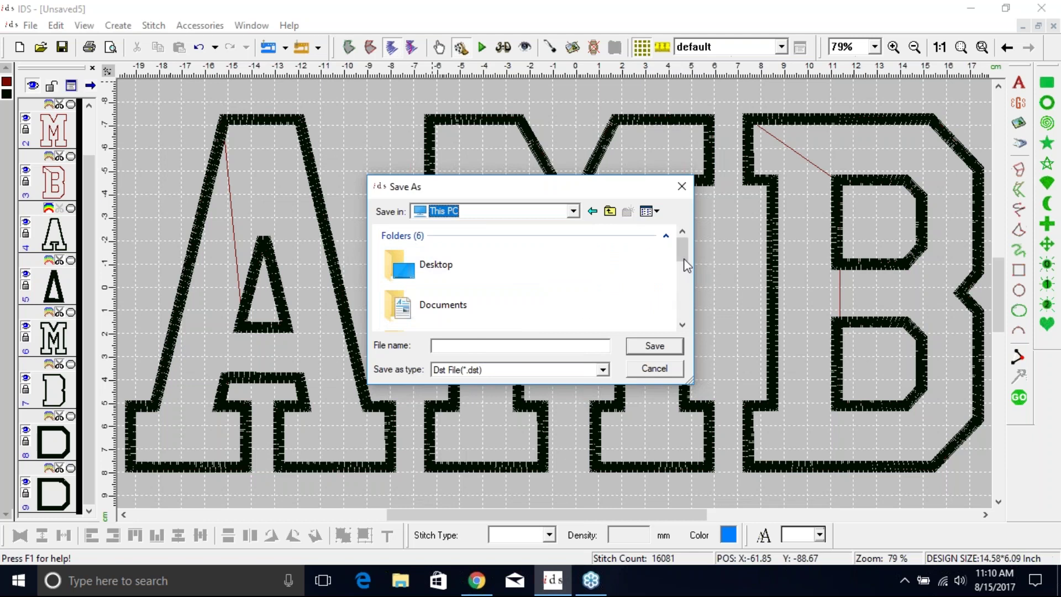
{"action": "left_click_drag", "start_coordinate": [683, 262], "coordinate": [683, 316]}
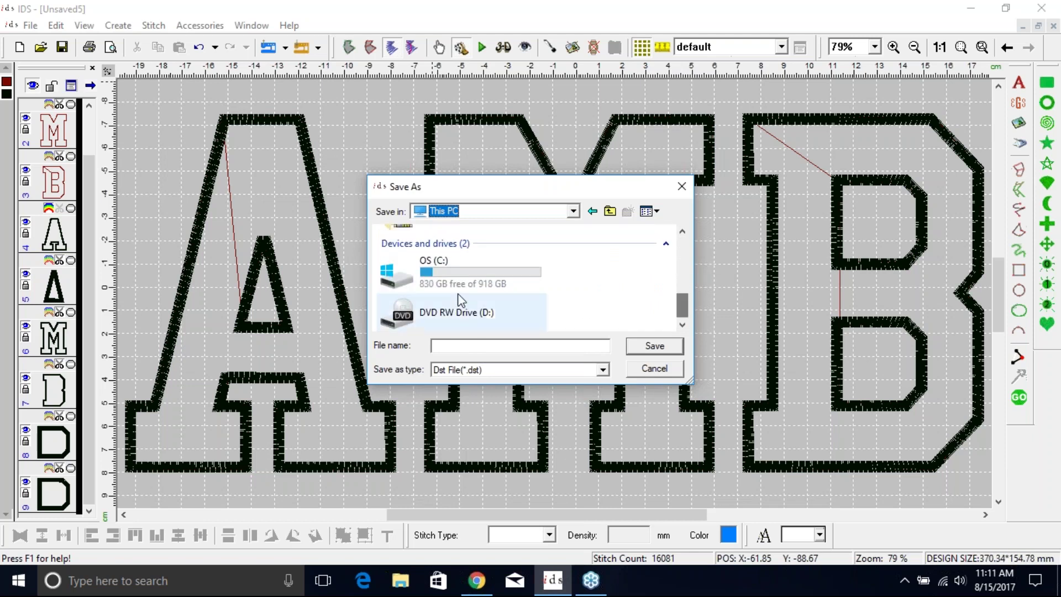
{"action": "double_click", "coordinate": [452, 270]}
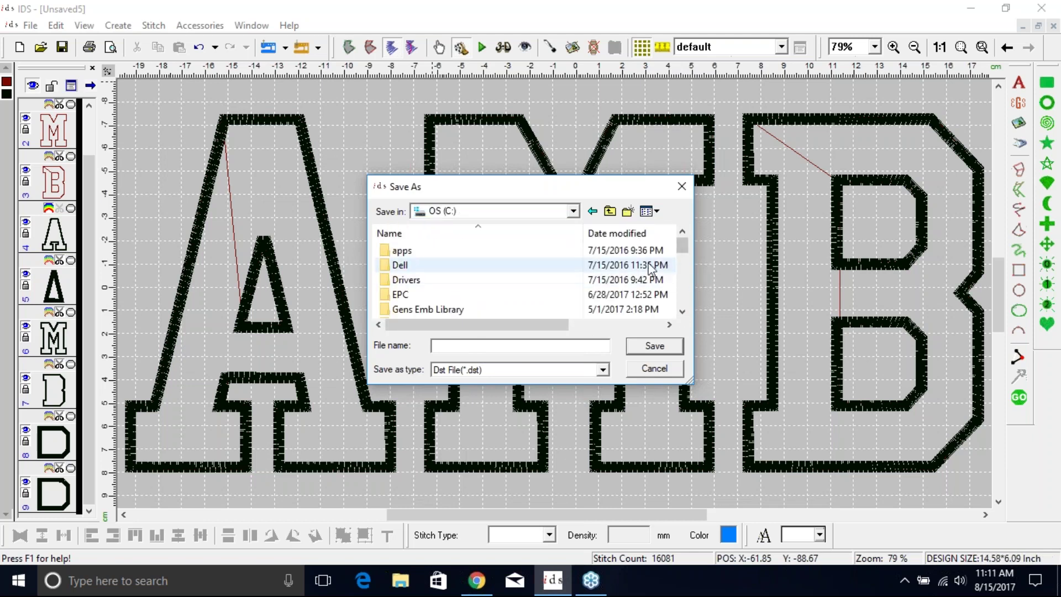
Step: Save the design as a DST file named AMB in the ZSK folder
{"action": "left_click_drag", "start_coordinate": [680, 247], "coordinate": [683, 301]}
{"action": "double_click", "coordinate": [538, 311]}
{"action": "left_click", "coordinate": [472, 349]}
{"action": "type", "text": "AMB"}
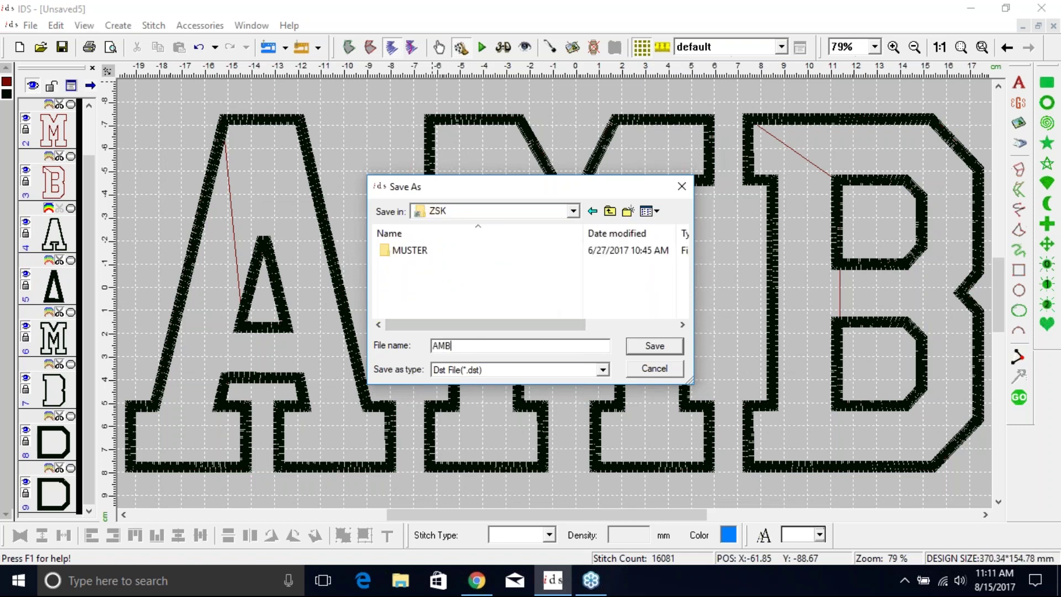
{"action": "left_click", "coordinate": [655, 349]}
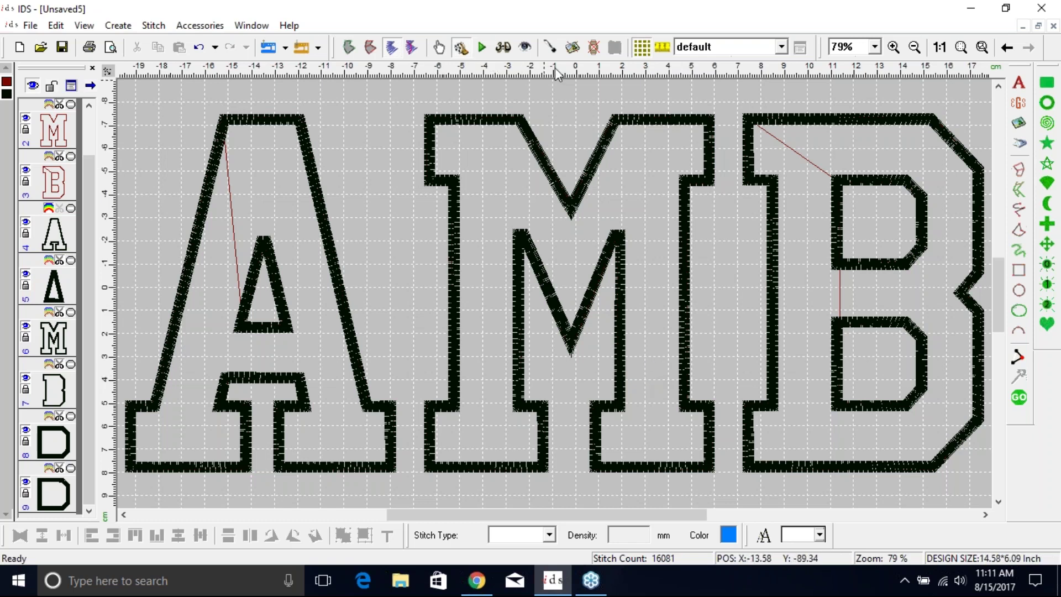
Step: Preview the design's print worksheet with its 100% placement template pages, and close the preview
{"action": "left_click", "coordinate": [111, 47]}
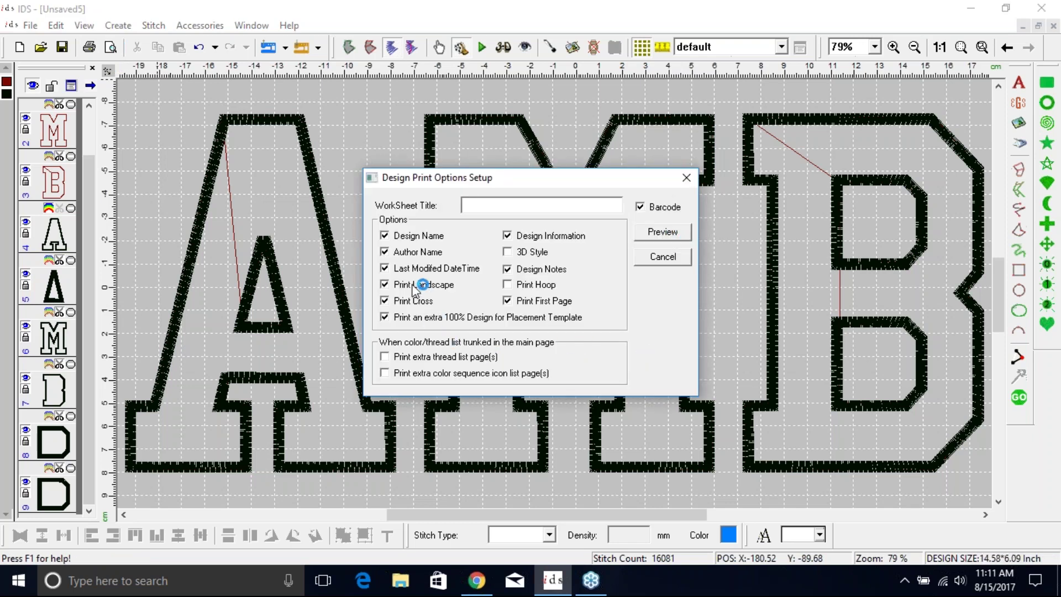
{"action": "left_click", "coordinate": [664, 233]}
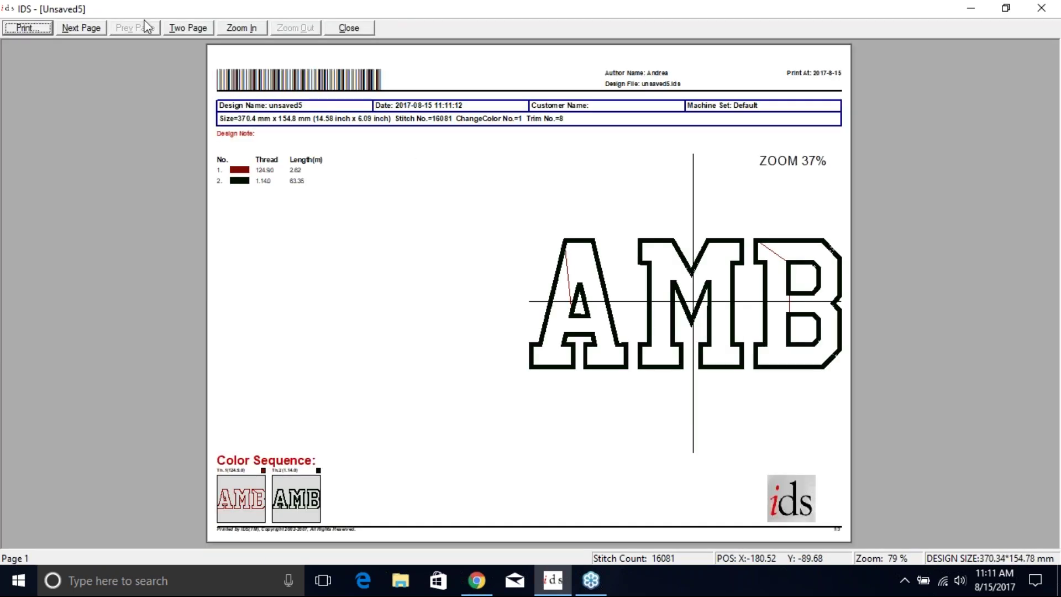
{"action": "left_click", "coordinate": [84, 28]}
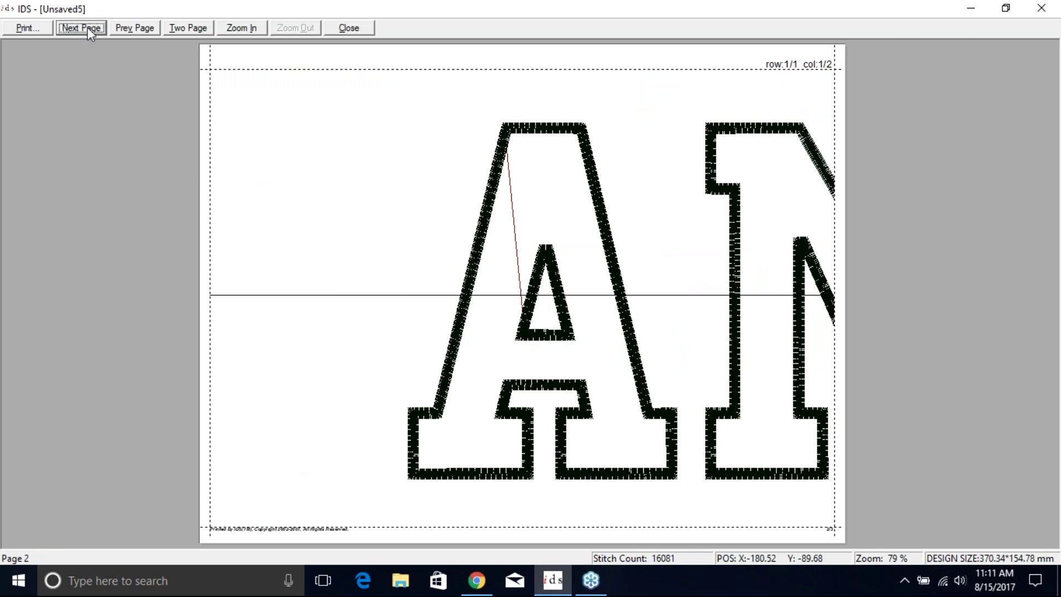
{"action": "left_click", "coordinate": [133, 28]}
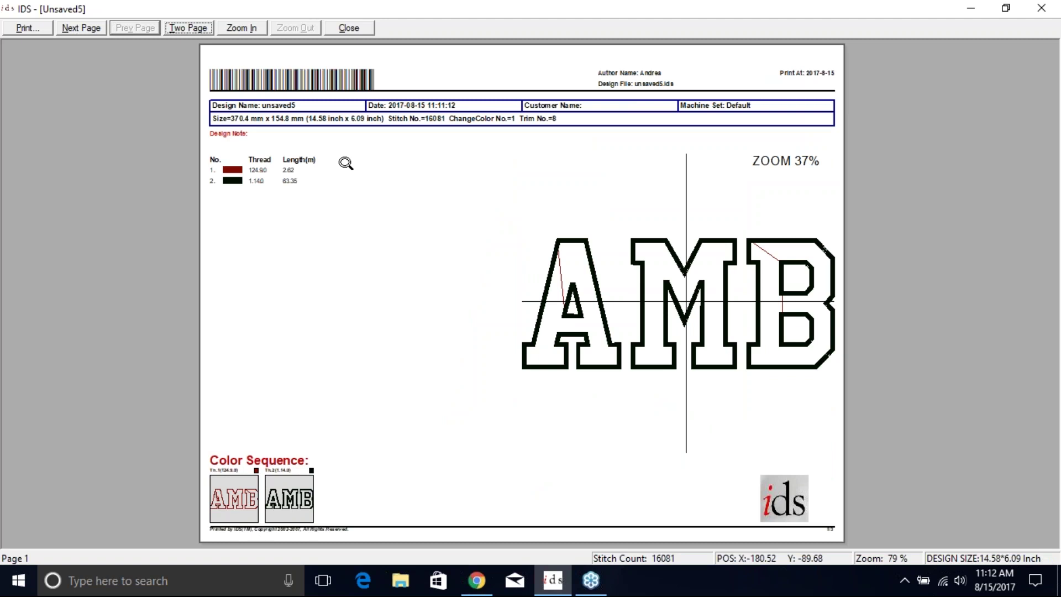
{"action": "left_click", "coordinate": [356, 25]}
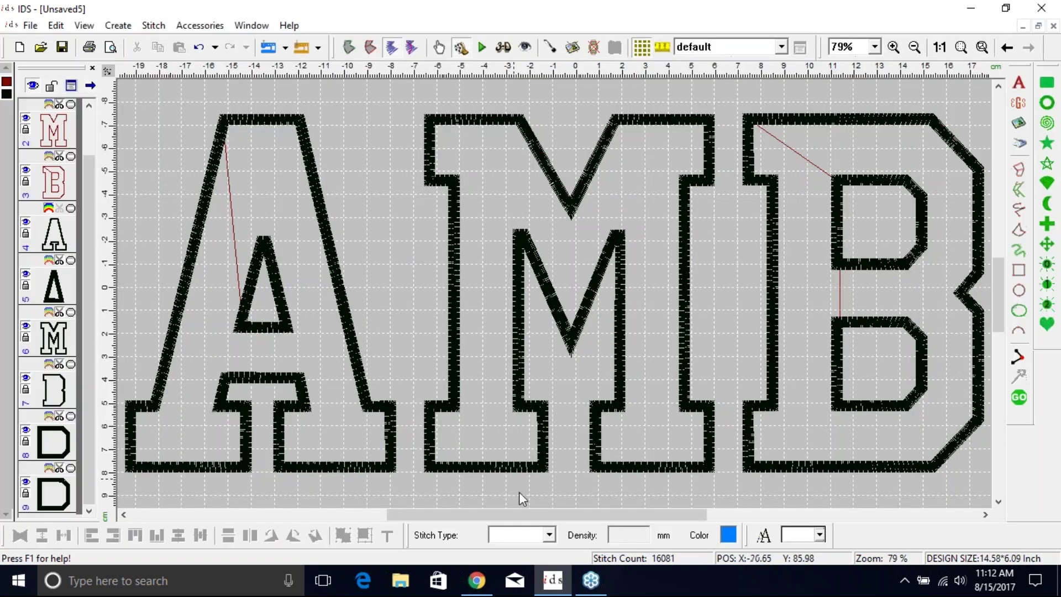
{"action": "mouse_move", "coordinate": [477, 580]}
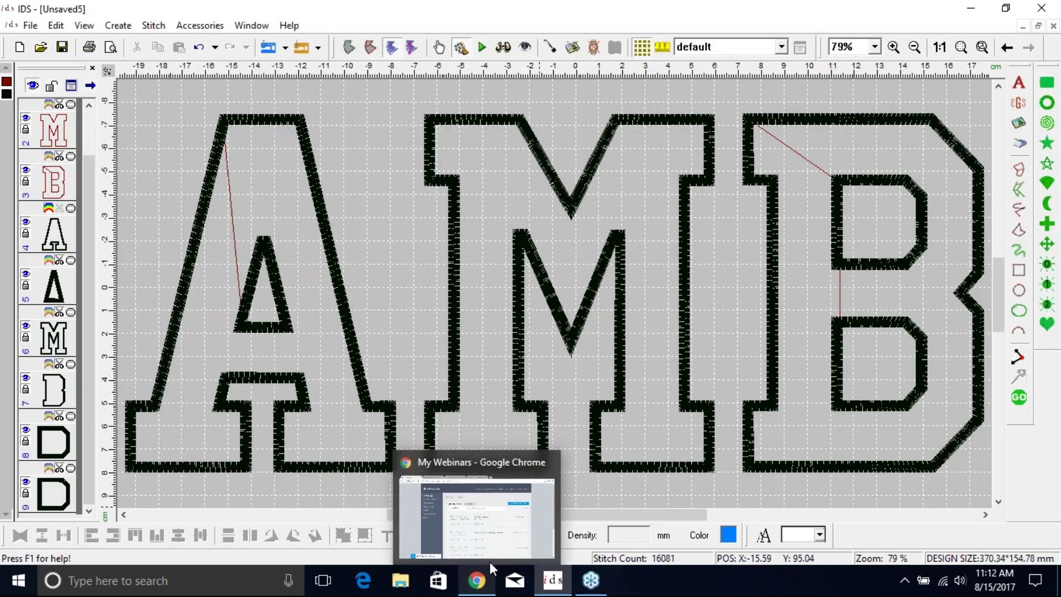
{"action": "left_click", "coordinate": [525, 517]}
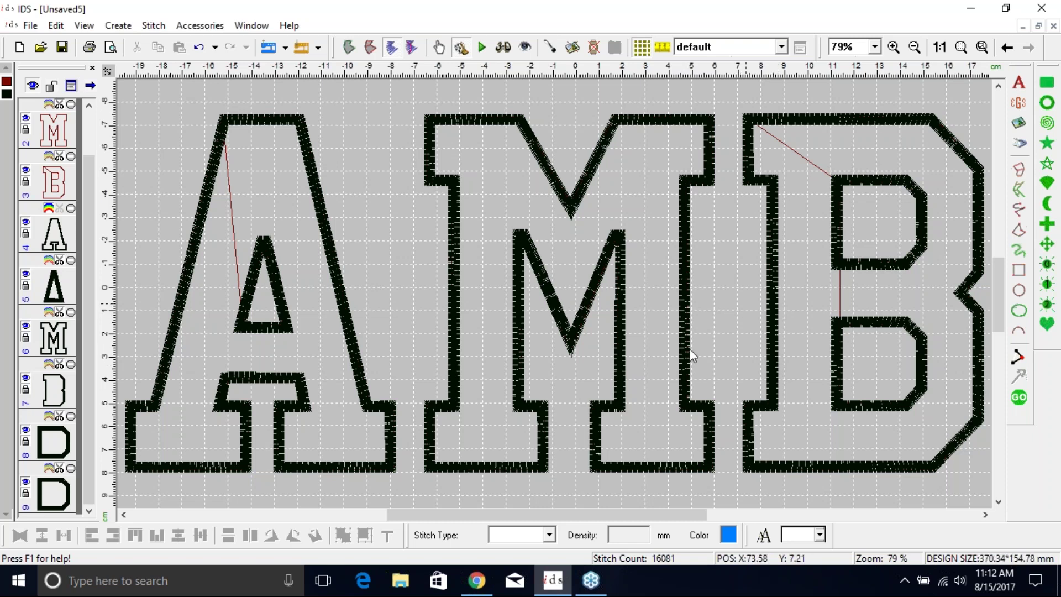
{"action": "left_click_drag", "start_coordinate": [84, 233], "coordinate": [89, 107]}
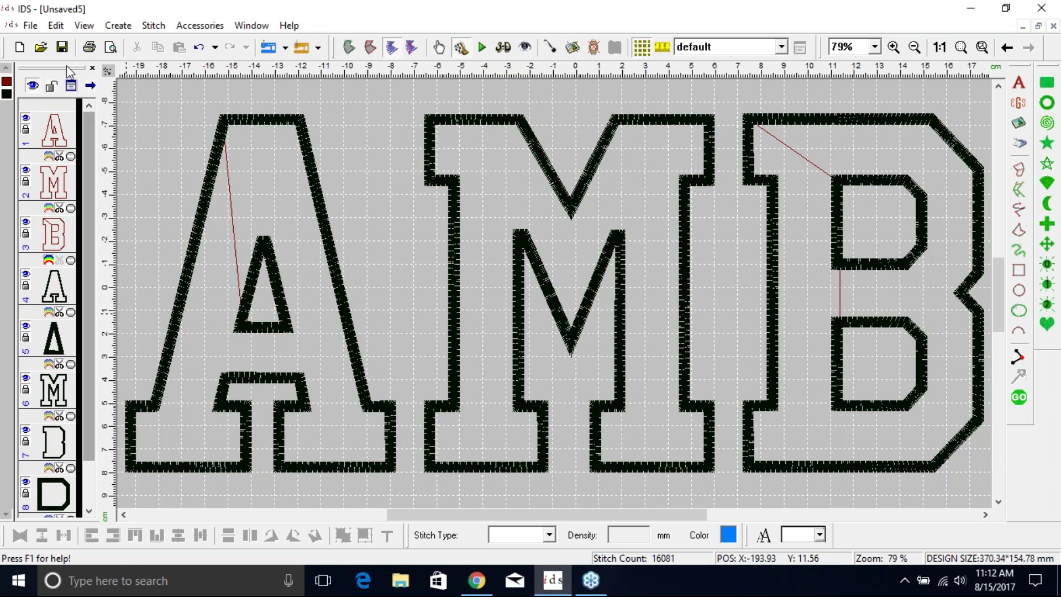
Step: Create a new blank design, start inserting lettering and choose the Arial font
{"action": "left_click", "coordinate": [20, 47]}
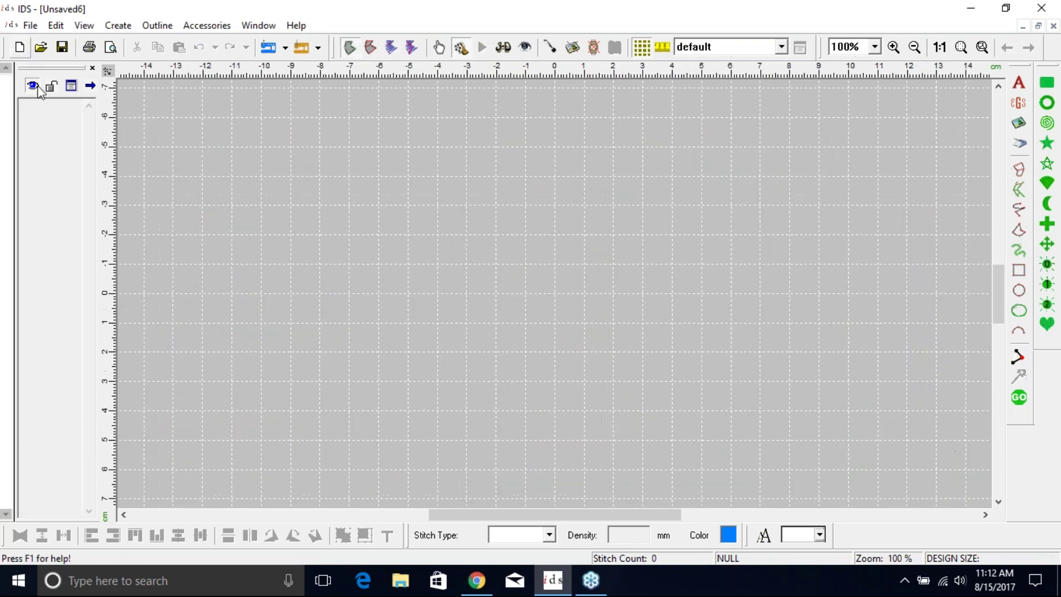
{"action": "left_click", "coordinate": [1019, 84]}
{"action": "left_click", "coordinate": [539, 275]}
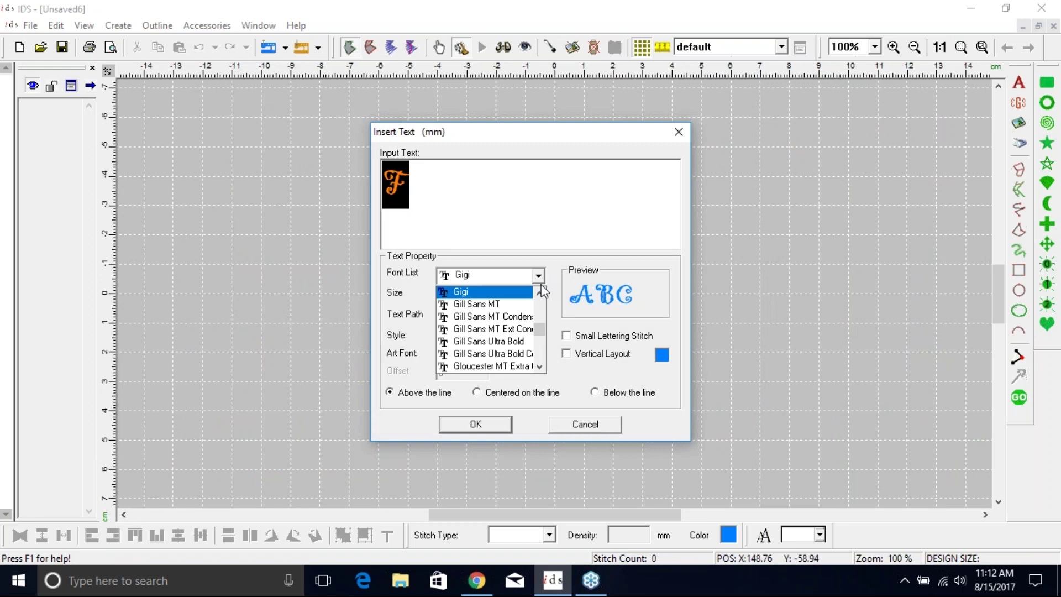
{"action": "left_click_drag", "start_coordinate": [540, 328], "coordinate": [543, 320]}
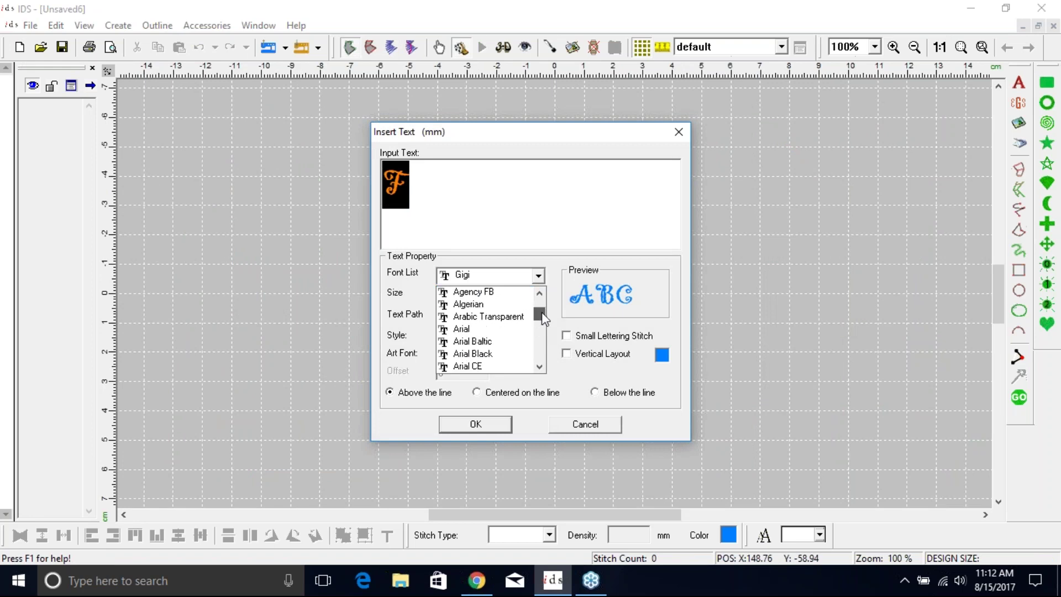
{"action": "left_click", "coordinate": [527, 329]}
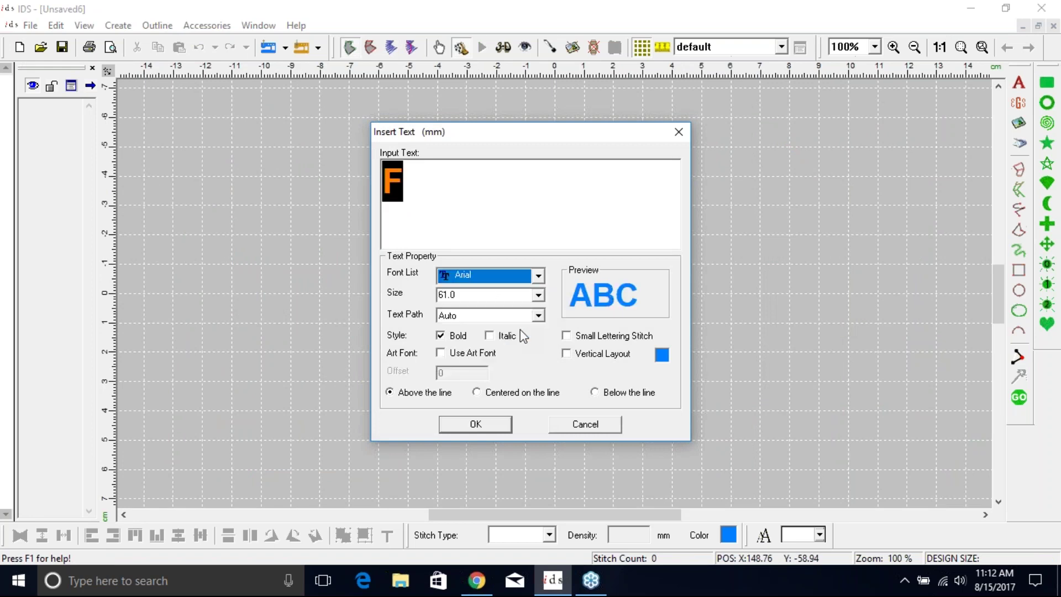
Step: Try to set the lettering size to 32.5 before entering the text
{"action": "left_click", "coordinate": [538, 295]}
{"action": "left_click", "coordinate": [541, 389]}
{"action": "left_click", "coordinate": [541, 389]}
{"action": "left_click", "coordinate": [540, 389]}
{"action": "left_click", "coordinate": [540, 389]}
{"action": "left_click", "coordinate": [539, 389]}
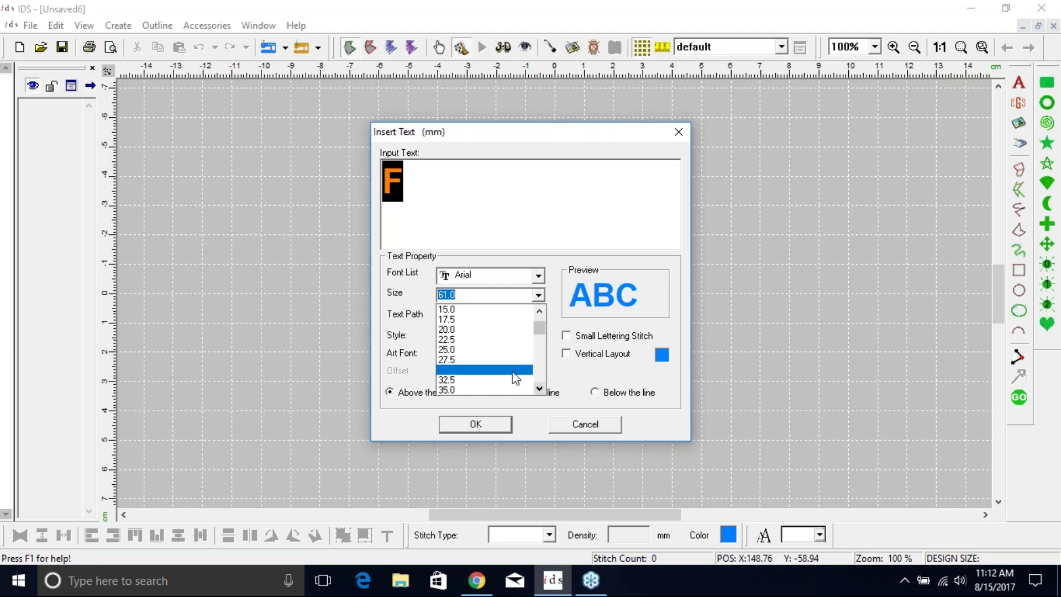
{"action": "left_click", "coordinate": [479, 379]}
Step: Enter CAPS as the lettering text, set its size to 32.5 and insert it into the design
{"action": "left_click", "coordinate": [464, 179]}
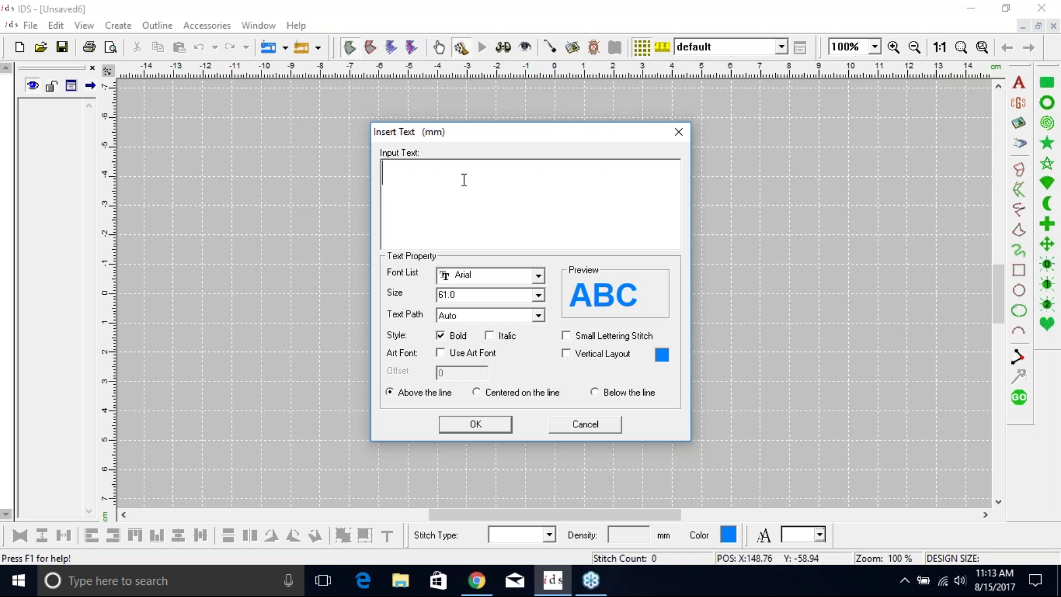
{"action": "type", "text": "CAPS"}
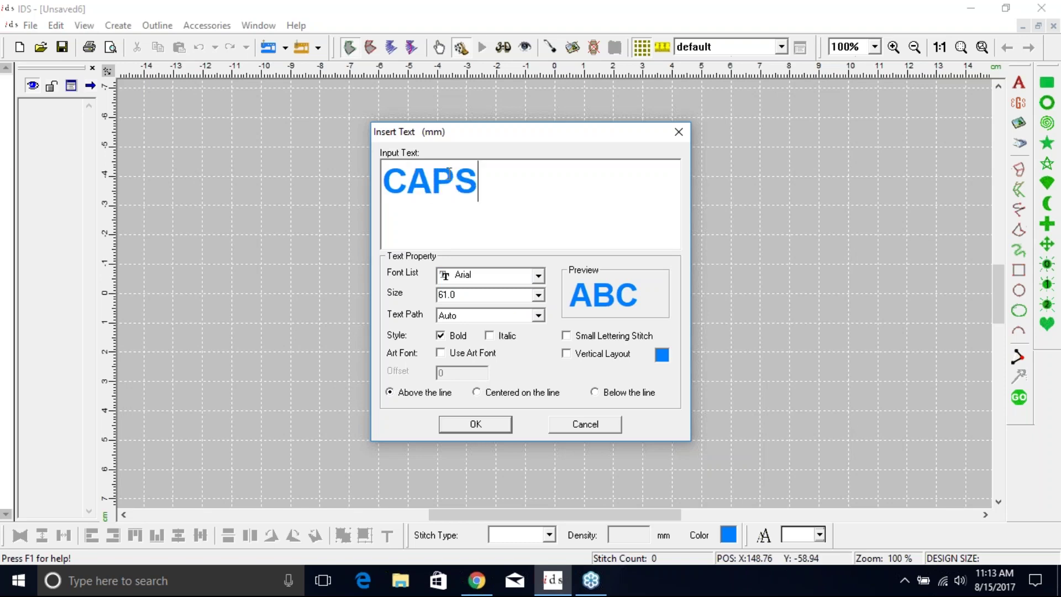
{"action": "left_click_drag", "start_coordinate": [482, 199], "coordinate": [310, 180]}
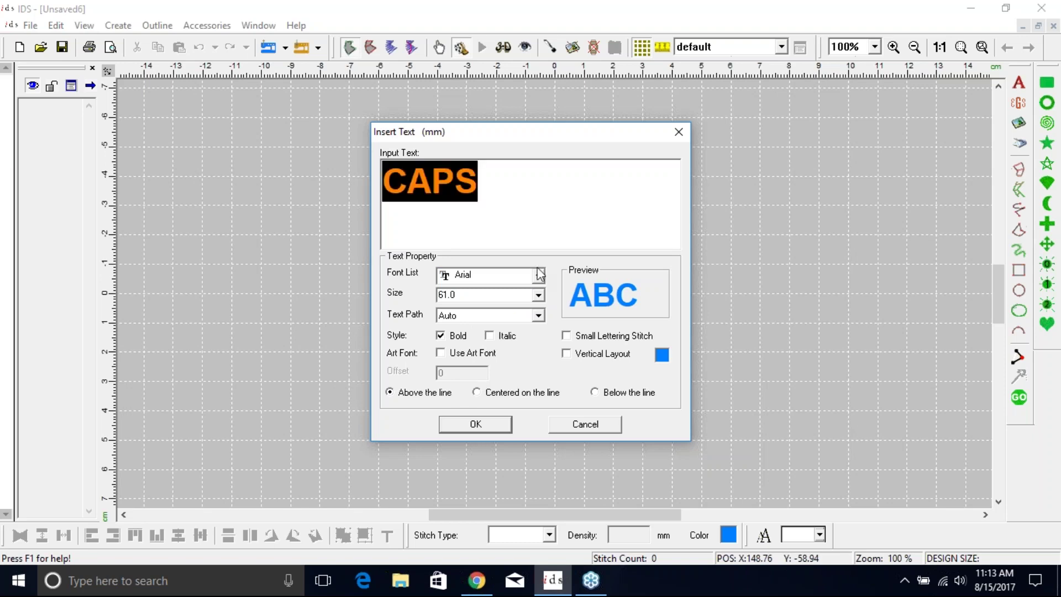
{"action": "left_click", "coordinate": [538, 295]}
{"action": "left_click", "coordinate": [539, 389]}
{"action": "left_click", "coordinate": [539, 389]}
{"action": "left_click", "coordinate": [540, 388]}
{"action": "left_click", "coordinate": [540, 388]}
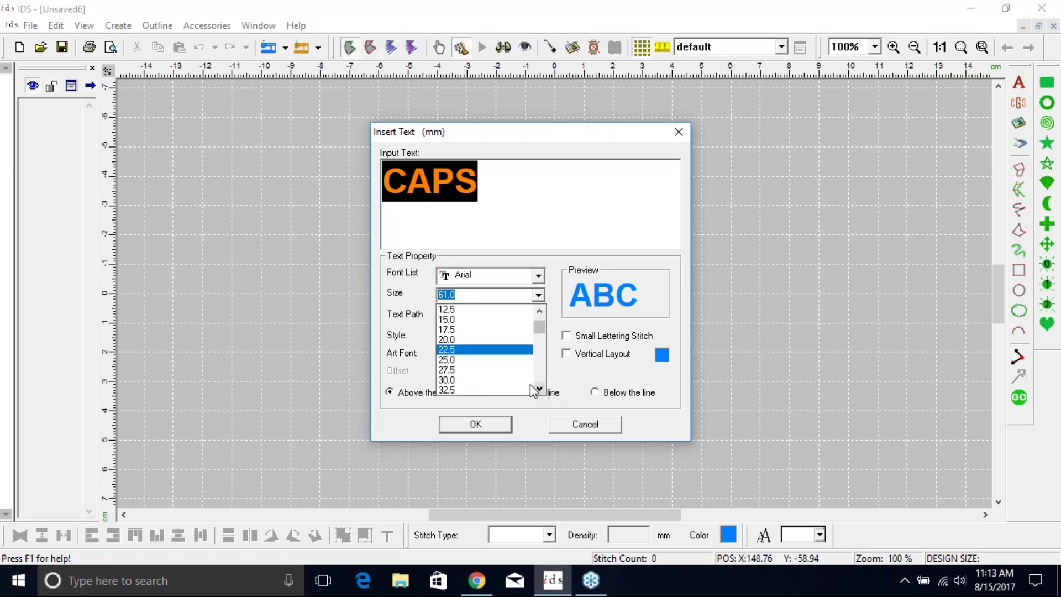
{"action": "left_click", "coordinate": [478, 389]}
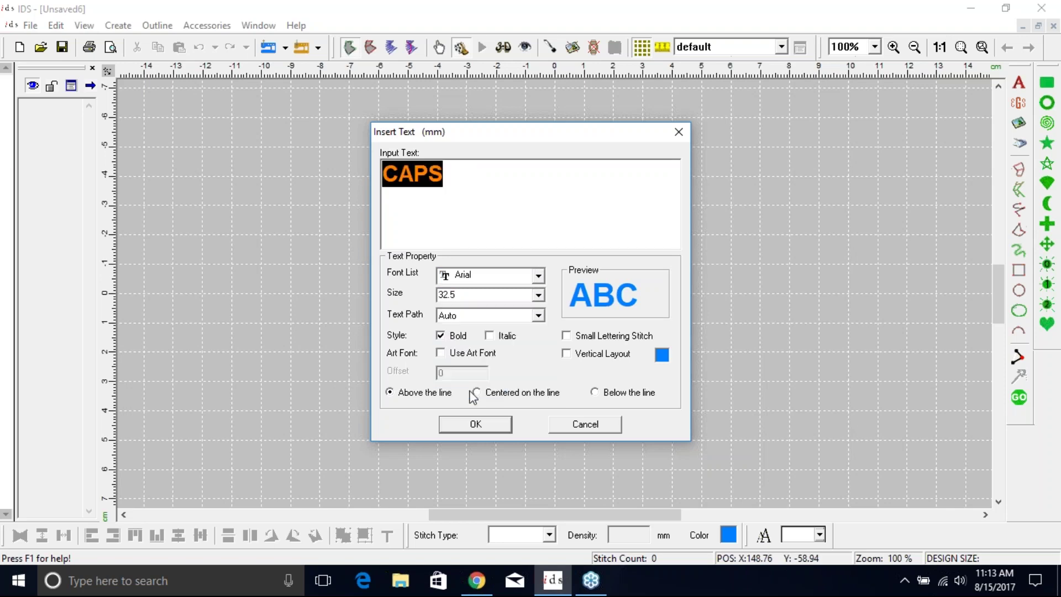
{"action": "left_click", "coordinate": [477, 427]}
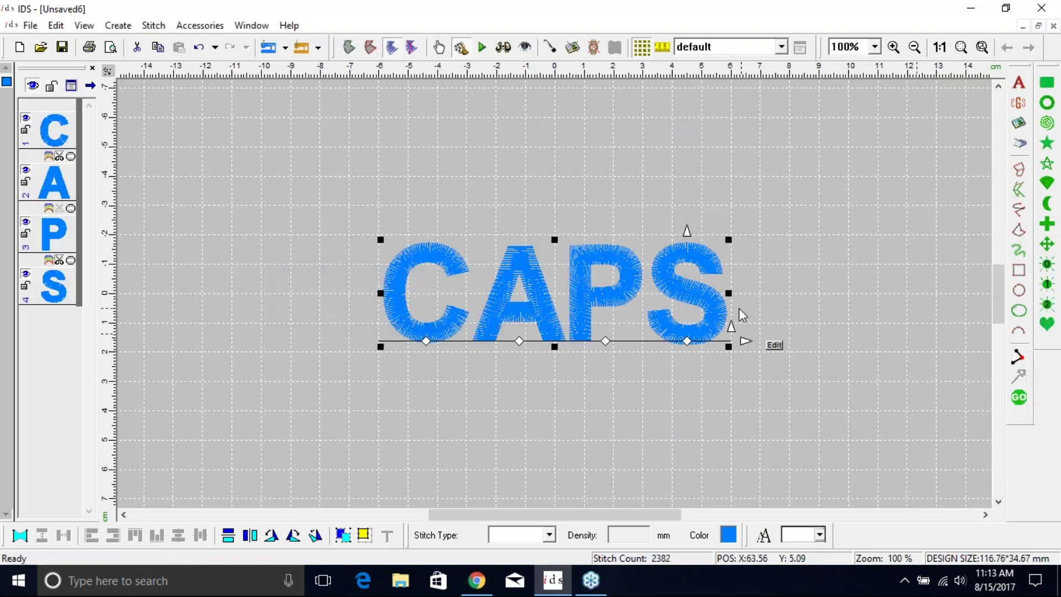
Step: Create satin border outlines from all area borders of the CAPS letters, with width 1.25 and offset 0.25
{"action": "left_click_drag", "start_coordinate": [356, 202], "coordinate": [767, 388]}
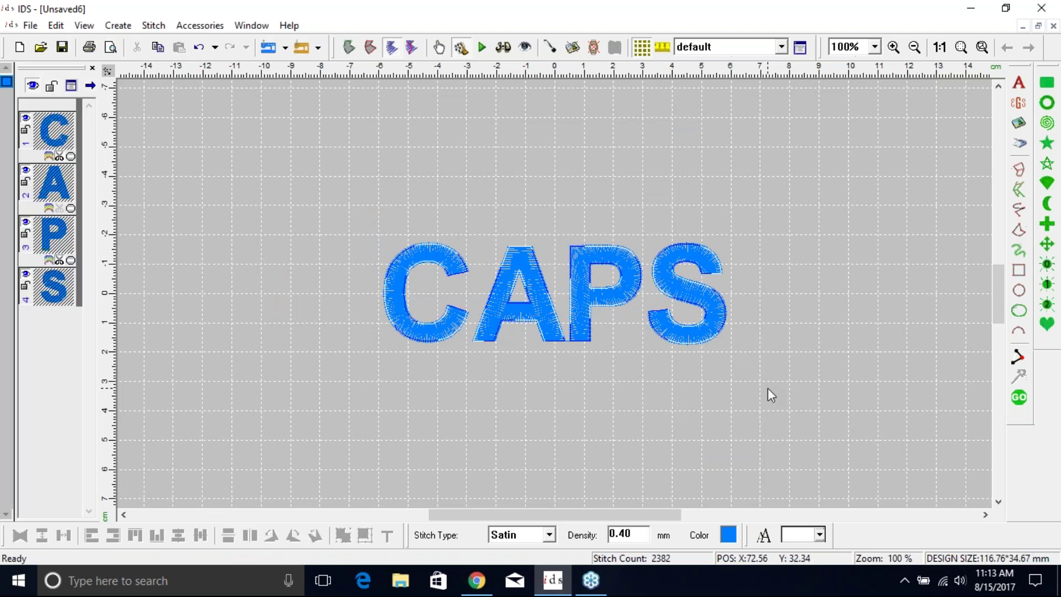
{"action": "right_click", "coordinate": [582, 304]}
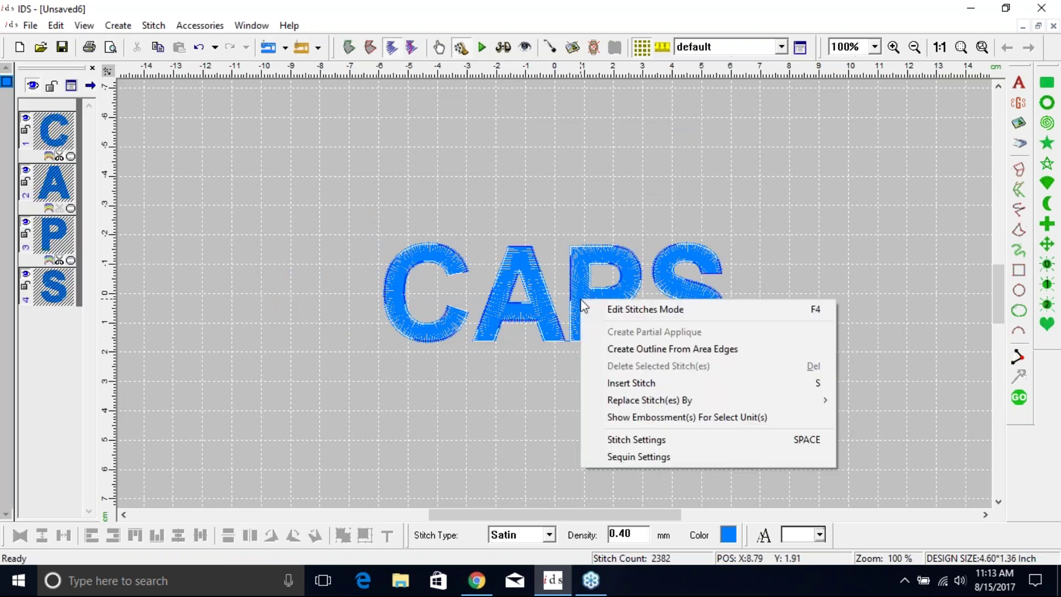
{"action": "left_click", "coordinate": [622, 350]}
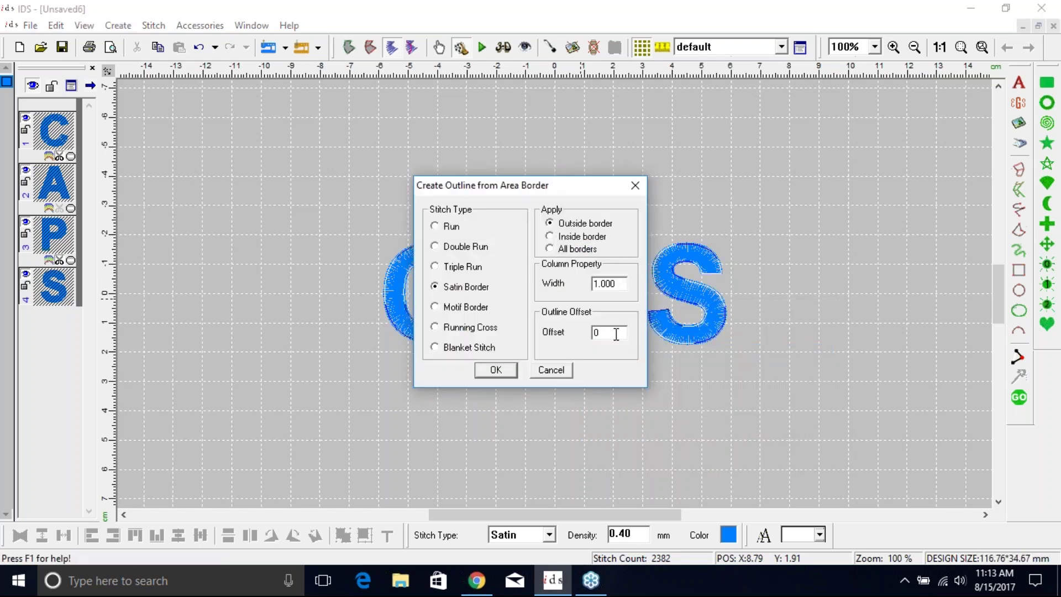
{"action": "left_click", "coordinate": [585, 250]}
{"action": "left_click_drag", "start_coordinate": [590, 191], "coordinate": [912, 89]}
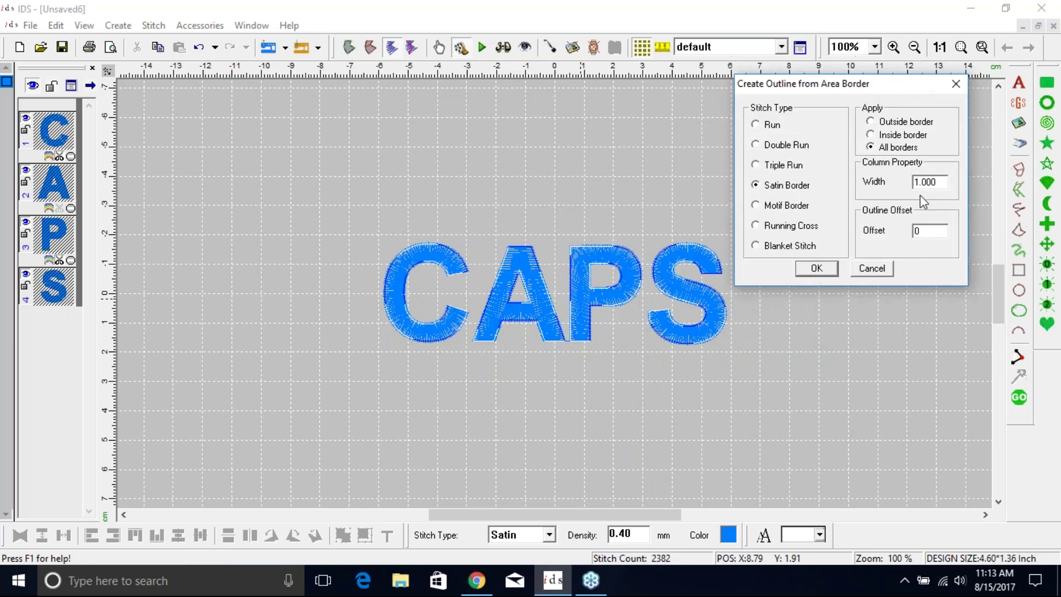
{"action": "left_click_drag", "start_coordinate": [917, 182], "coordinate": [936, 181]}
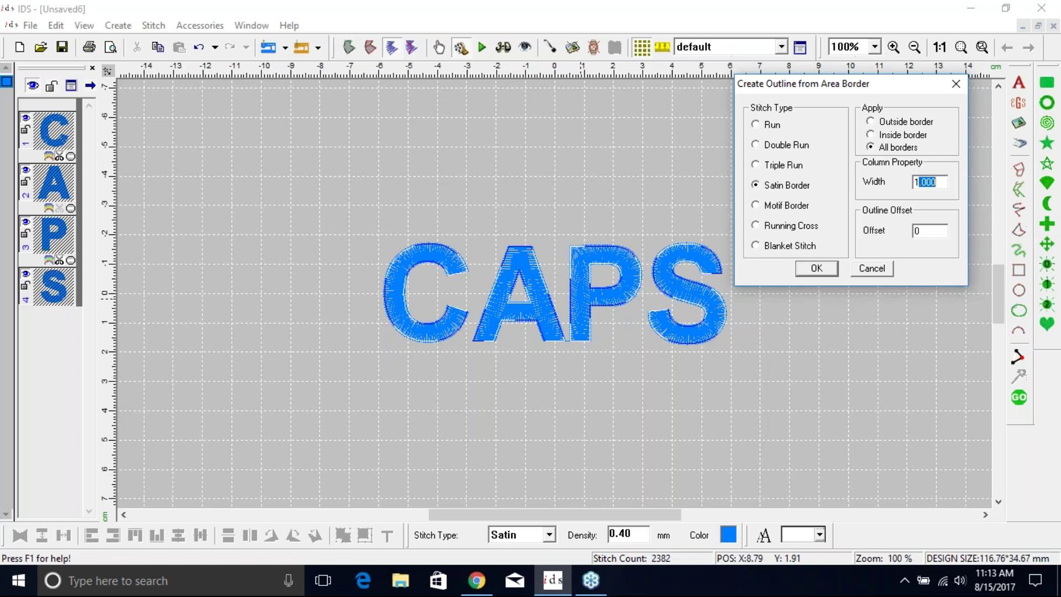
{"action": "type", "text": ".255"}
{"action": "key", "text": "BackSpace"}
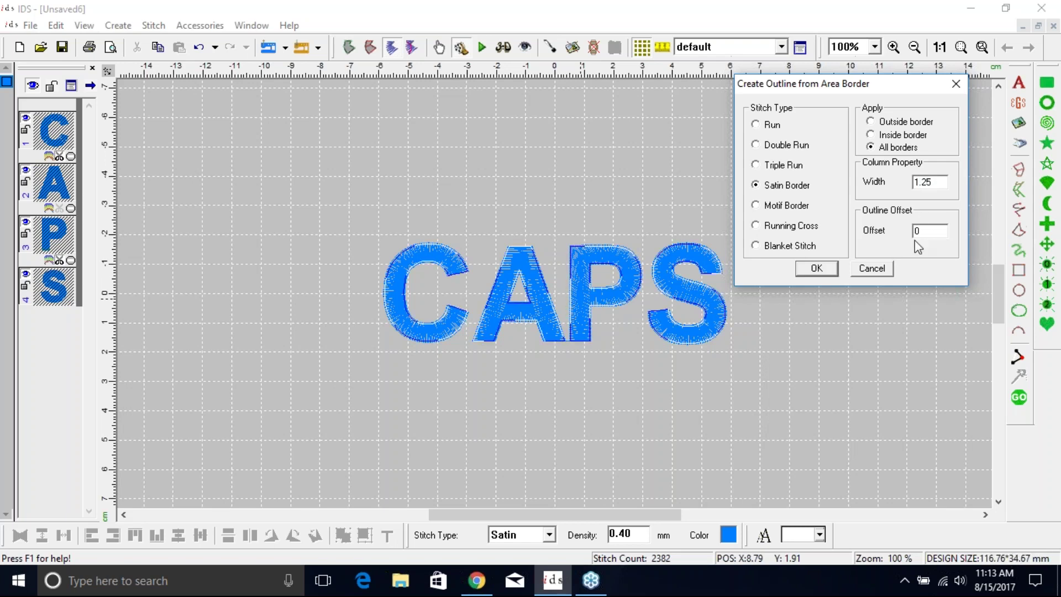
{"action": "left_click_drag", "start_coordinate": [929, 231], "coordinate": [893, 231]}
{"action": "type", "text": ".25"}
{"action": "left_click", "coordinate": [829, 269]}
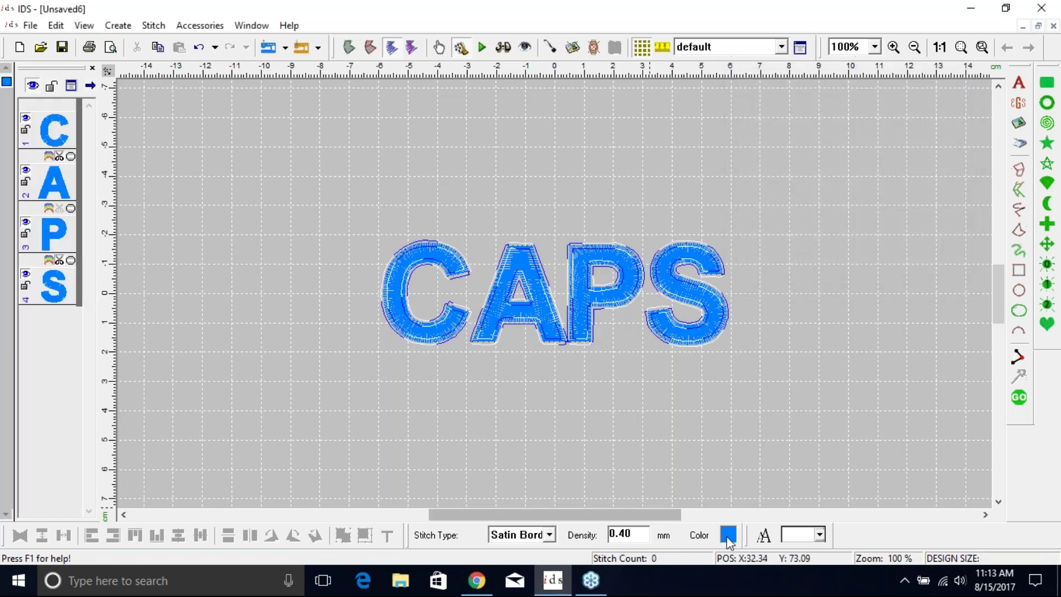
Step: Color the satin borders of the CAPS letters white
{"action": "left_click", "coordinate": [733, 534]}
{"action": "left_click", "coordinate": [560, 287]}
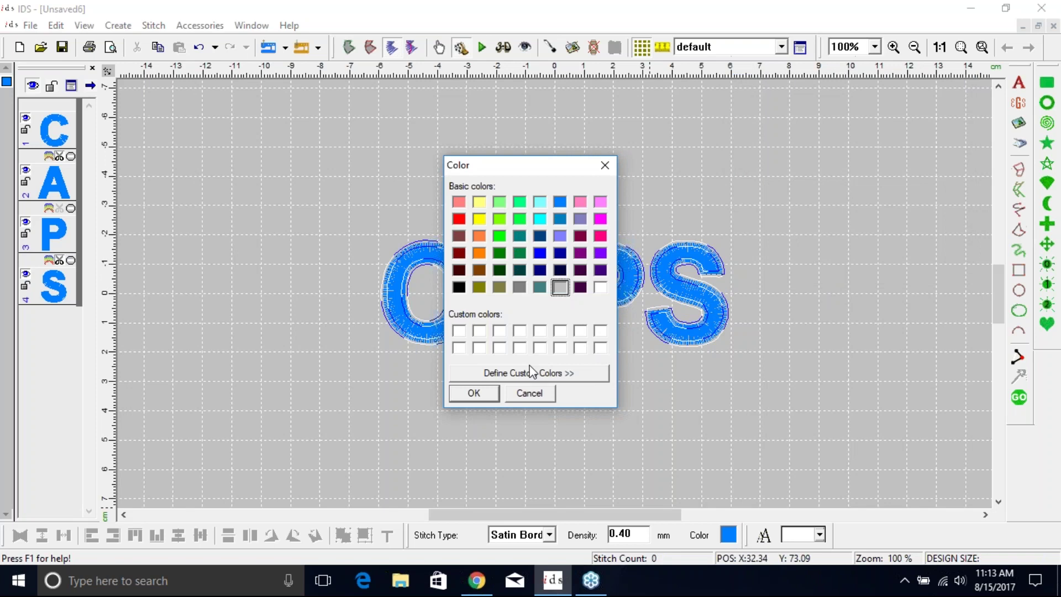
{"action": "left_click", "coordinate": [601, 288]}
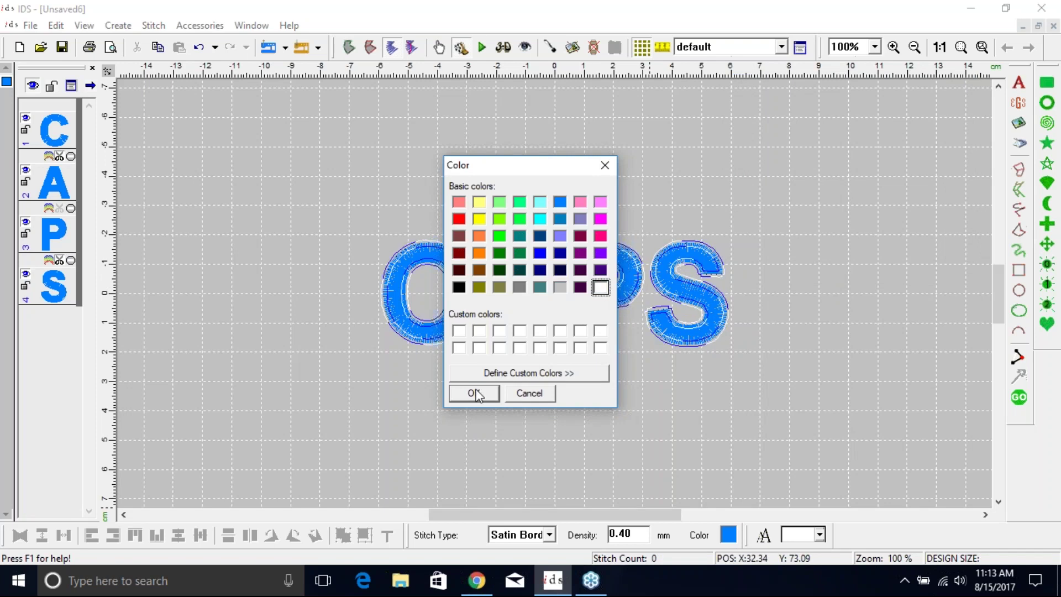
{"action": "left_click", "coordinate": [474, 393]}
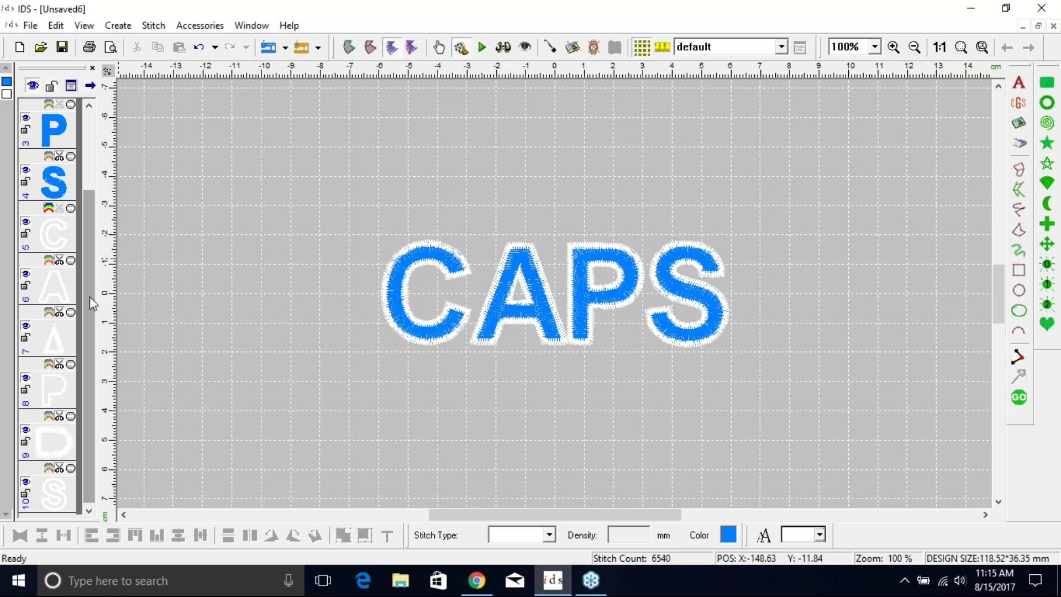
Step: Move the blue A fill to the end of the stitch sequence
{"action": "left_click_drag", "start_coordinate": [89, 296], "coordinate": [90, 218]}
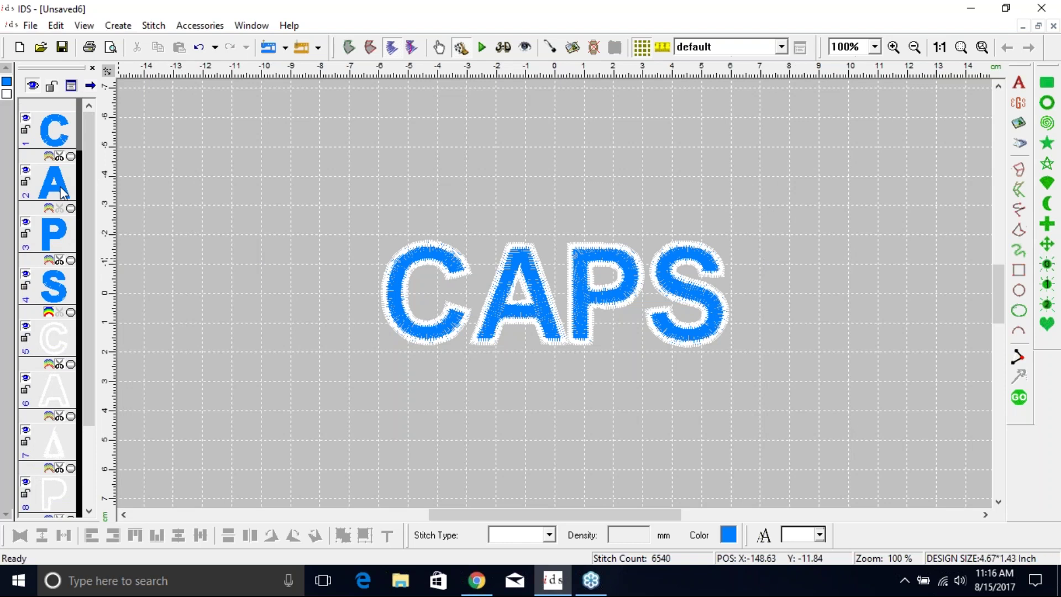
{"action": "left_click", "coordinate": [62, 190]}
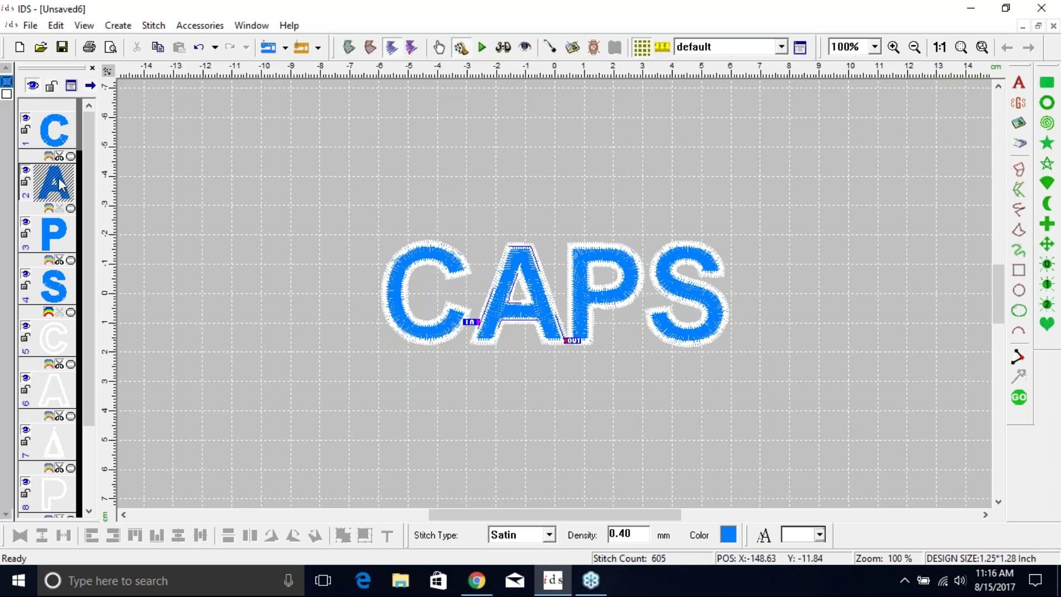
{"action": "right_click", "coordinate": [62, 185]}
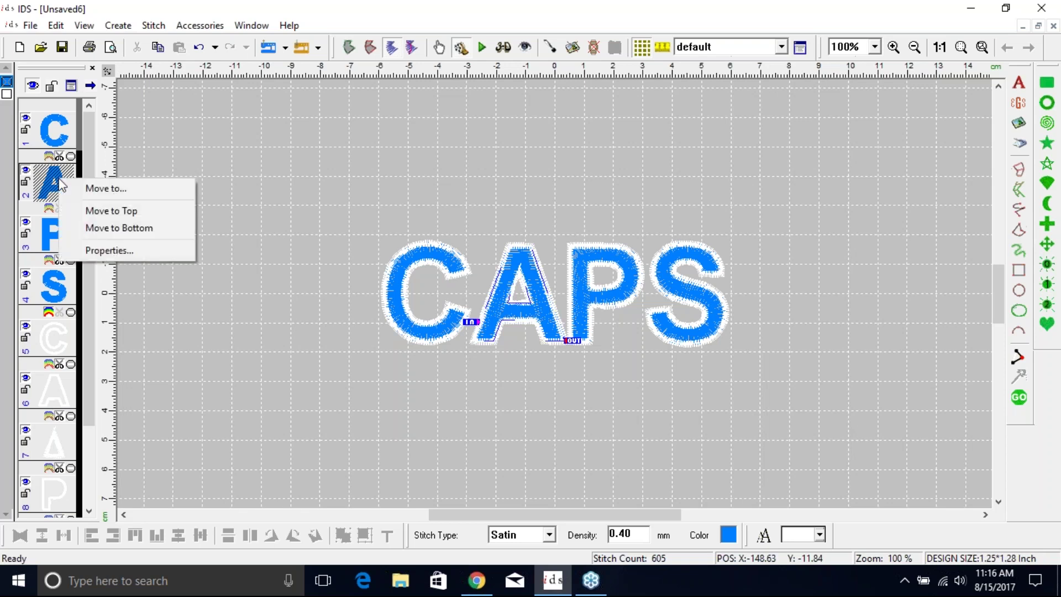
{"action": "left_click", "coordinate": [113, 229]}
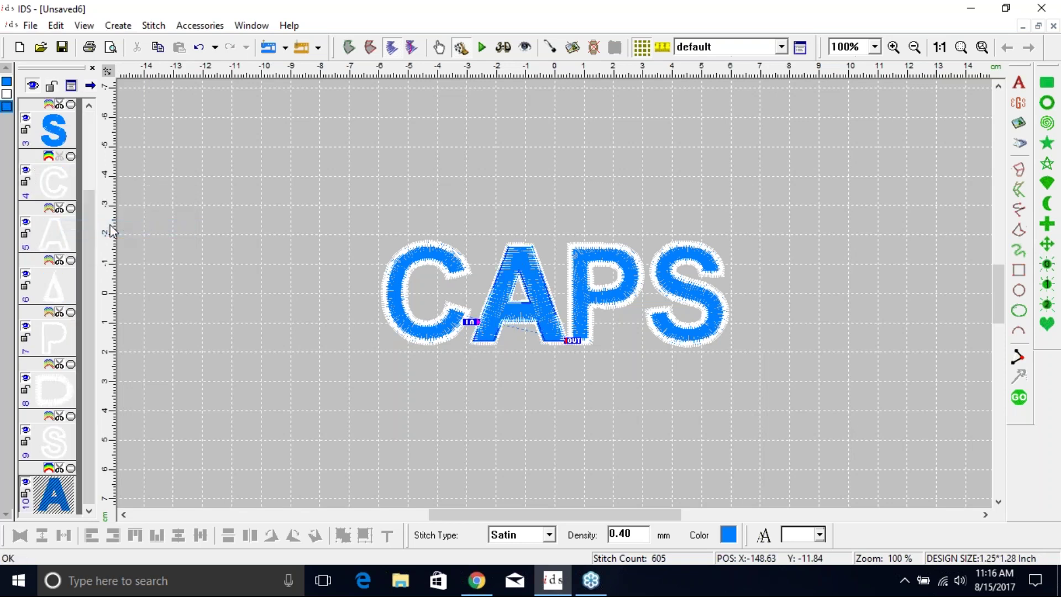
Step: Move the outer and inner white borders of the A together to the end of the stitch sequence
{"action": "left_click", "coordinate": [67, 276]}
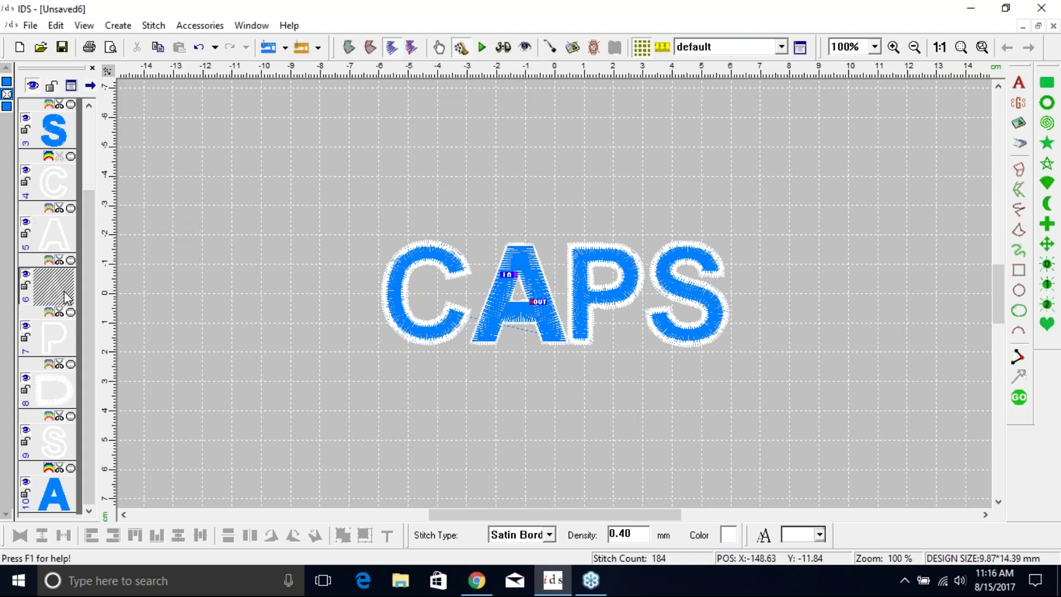
{"action": "left_click", "coordinate": [61, 246]}
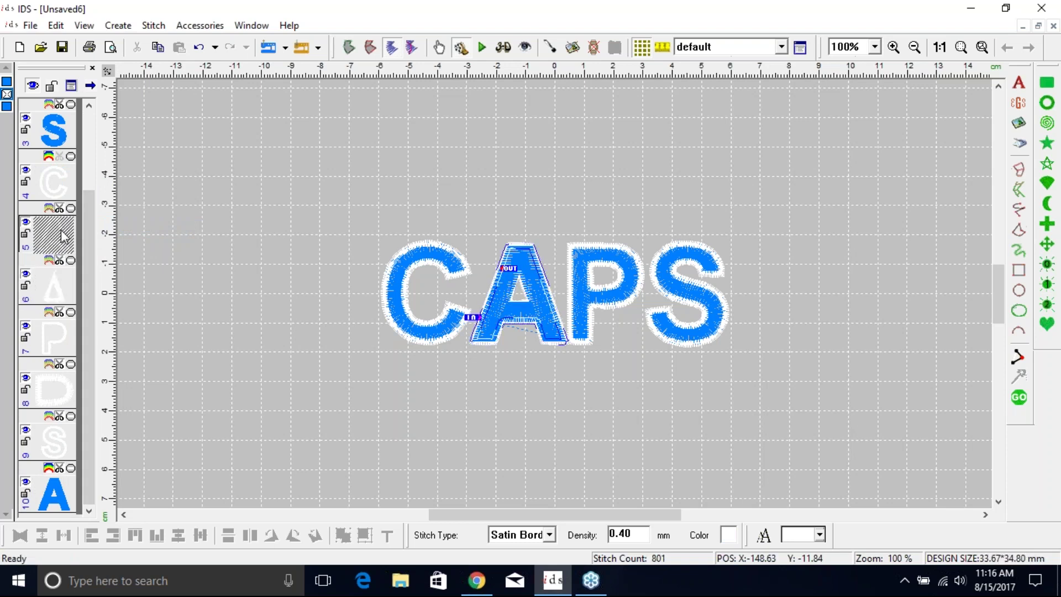
{"action": "left_click", "coordinate": [54, 295], "text": "ctrl"}
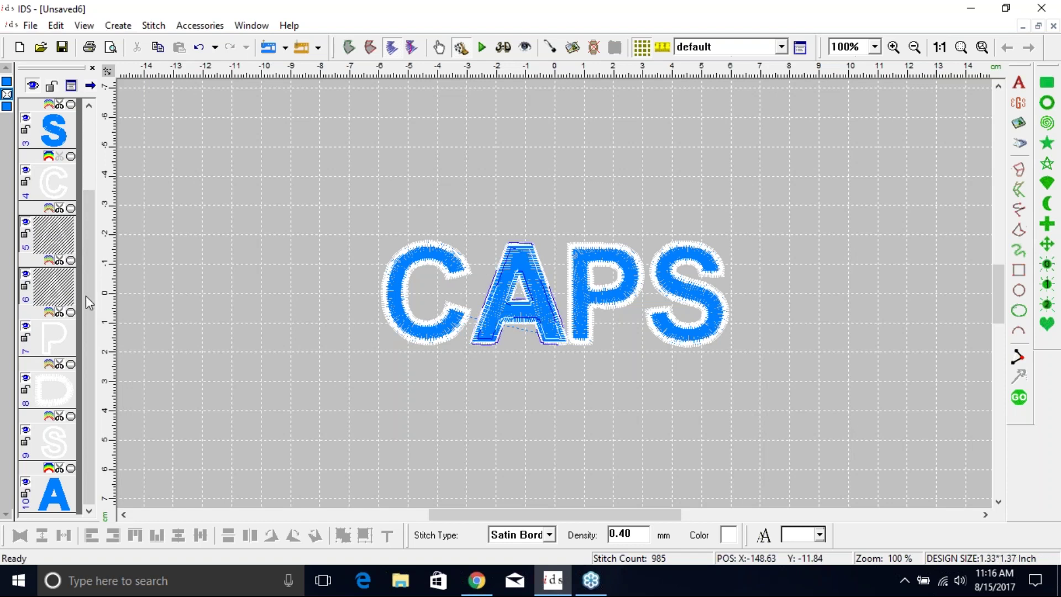
{"action": "right_click", "coordinate": [48, 236]}
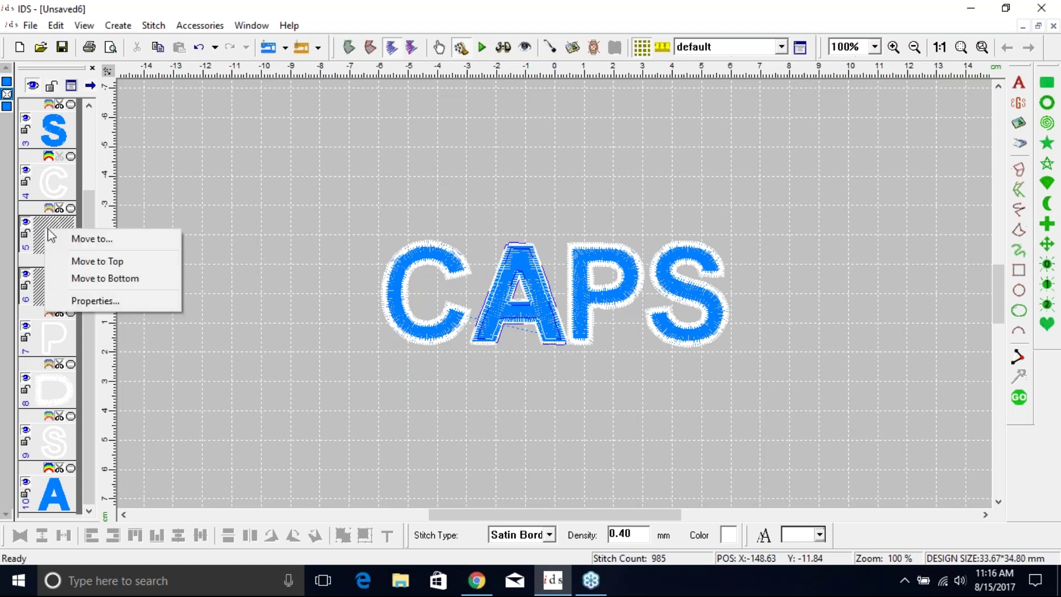
{"action": "left_click", "coordinate": [74, 278]}
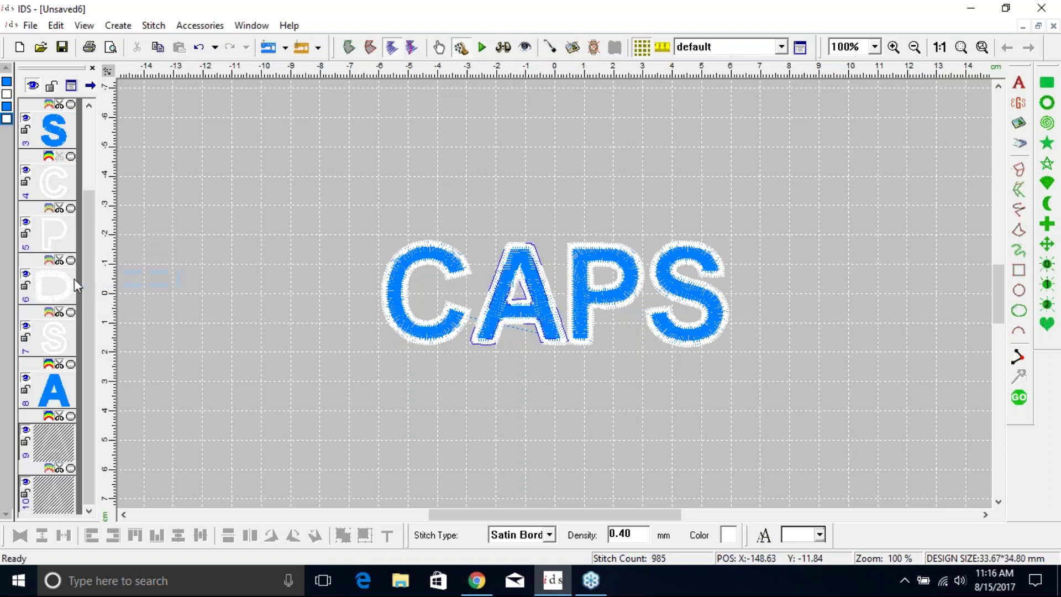
Step: Move the blue C fill to the end of the stitch sequence
{"action": "left_click_drag", "start_coordinate": [82, 322], "coordinate": [101, 218]}
{"action": "left_click", "coordinate": [59, 141]}
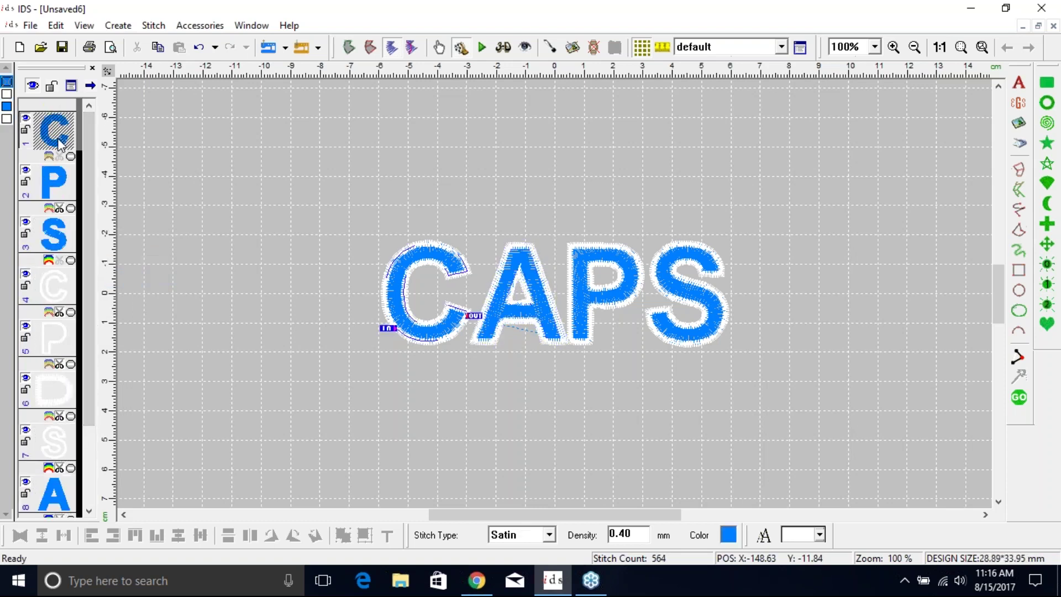
{"action": "right_click", "coordinate": [56, 135]}
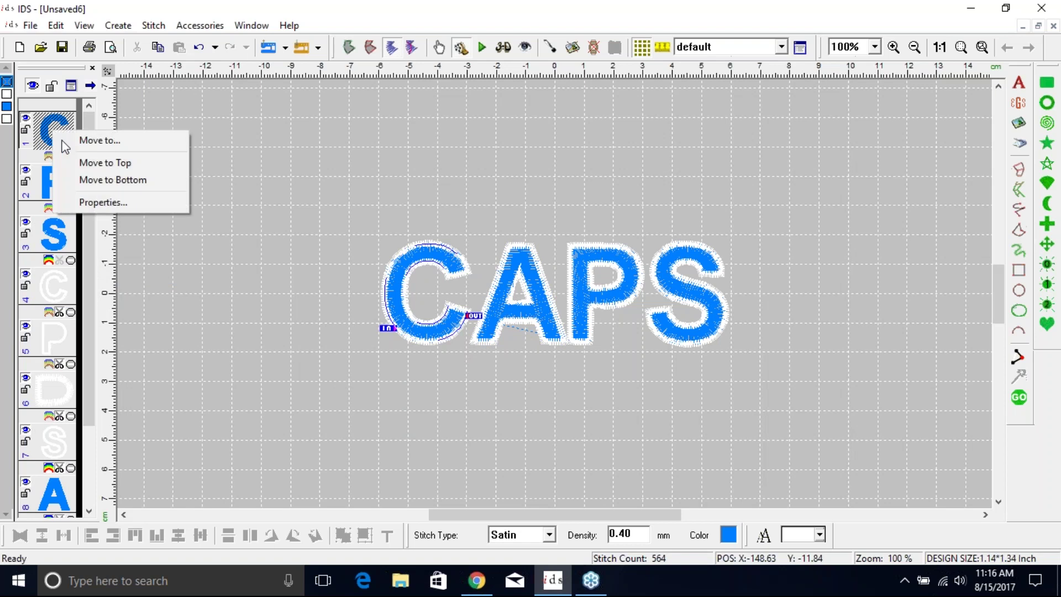
{"action": "left_click", "coordinate": [84, 181]}
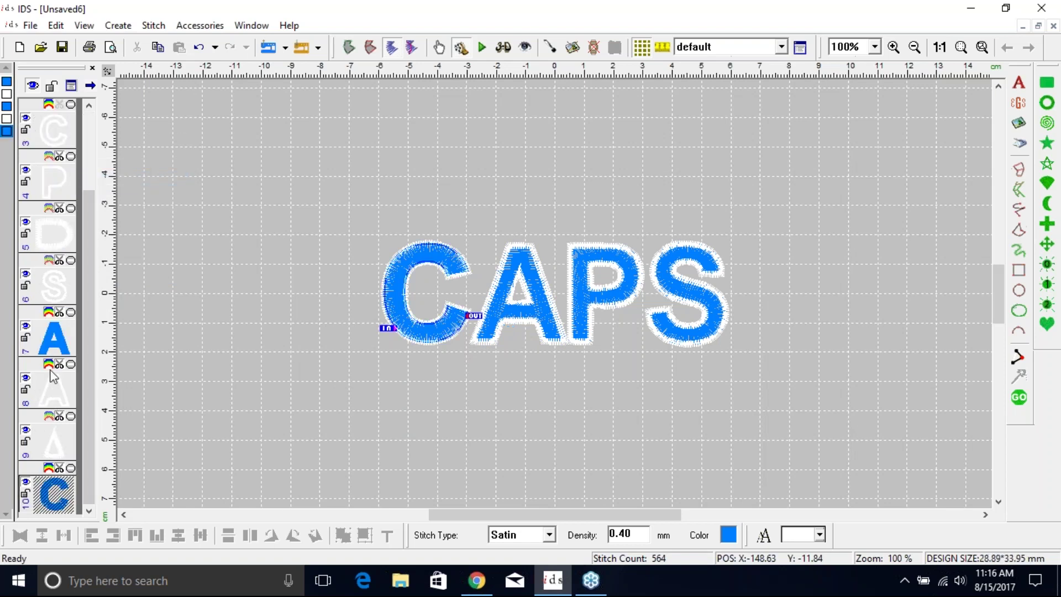
Step: Move the white border of the C to the end of the stitch sequence
{"action": "left_click_drag", "start_coordinate": [94, 345], "coordinate": [78, 265]}
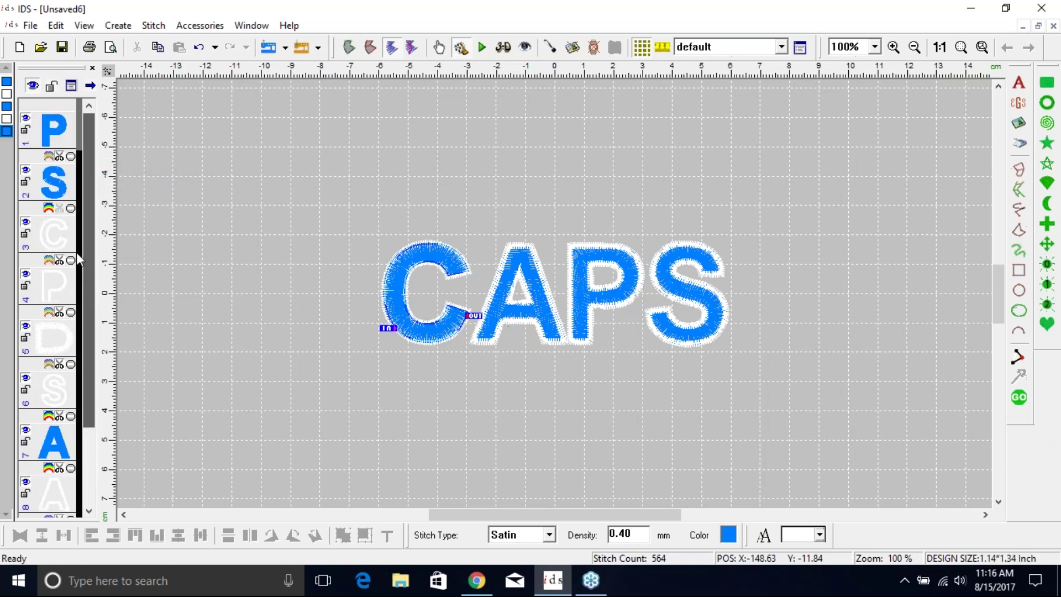
{"action": "left_click", "coordinate": [48, 239]}
{"action": "right_click", "coordinate": [47, 238]}
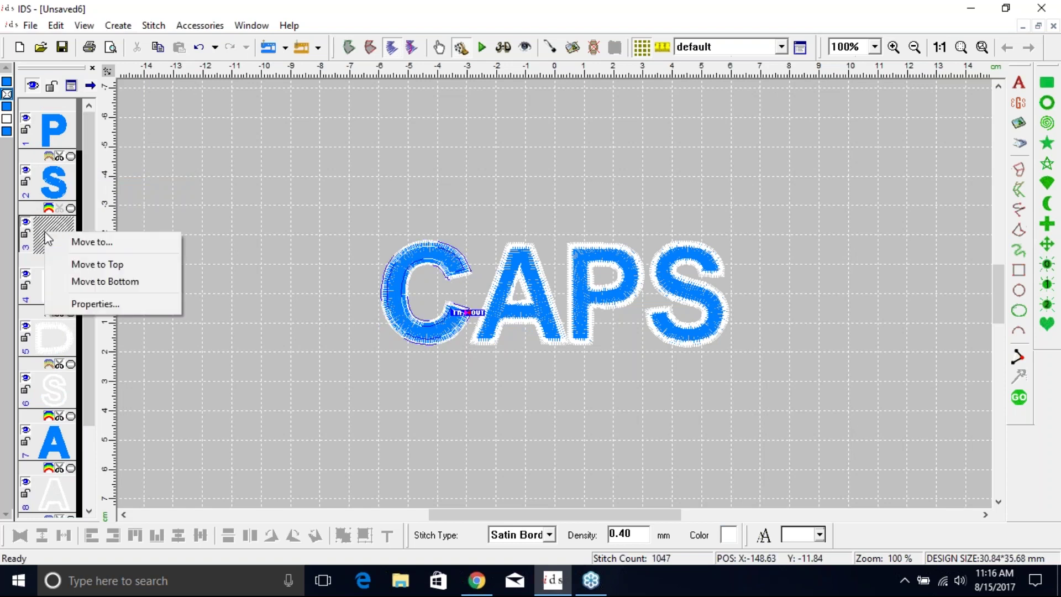
{"action": "left_click", "coordinate": [74, 281]}
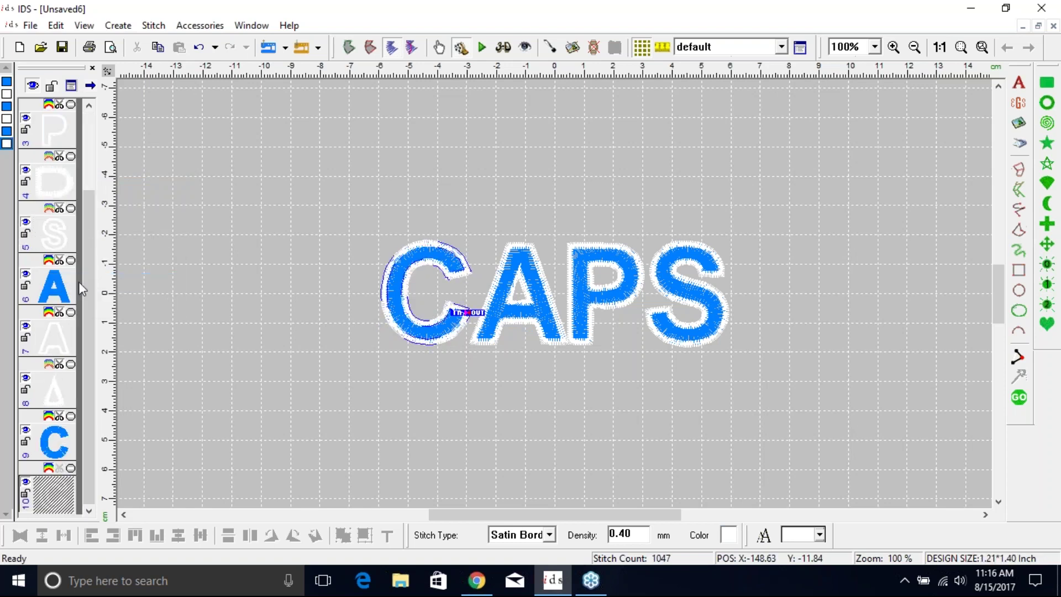
Step: Move the blue P fill to the end of the stitch sequence
{"action": "scroll", "coordinate": [92, 330], "scroll_direction": "up", "scroll_amount": 3}
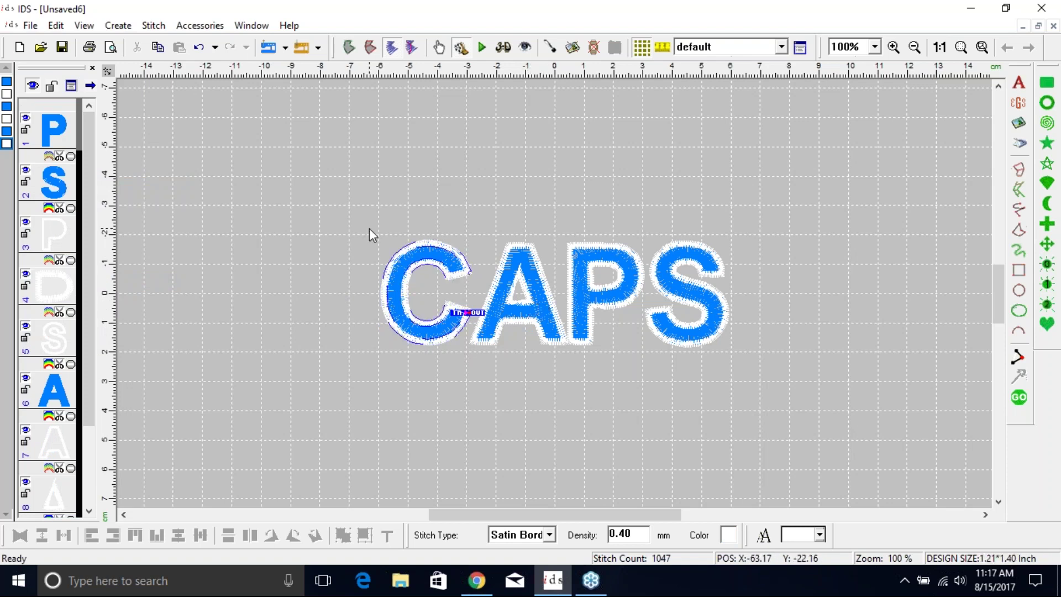
{"action": "left_click", "coordinate": [67, 132]}
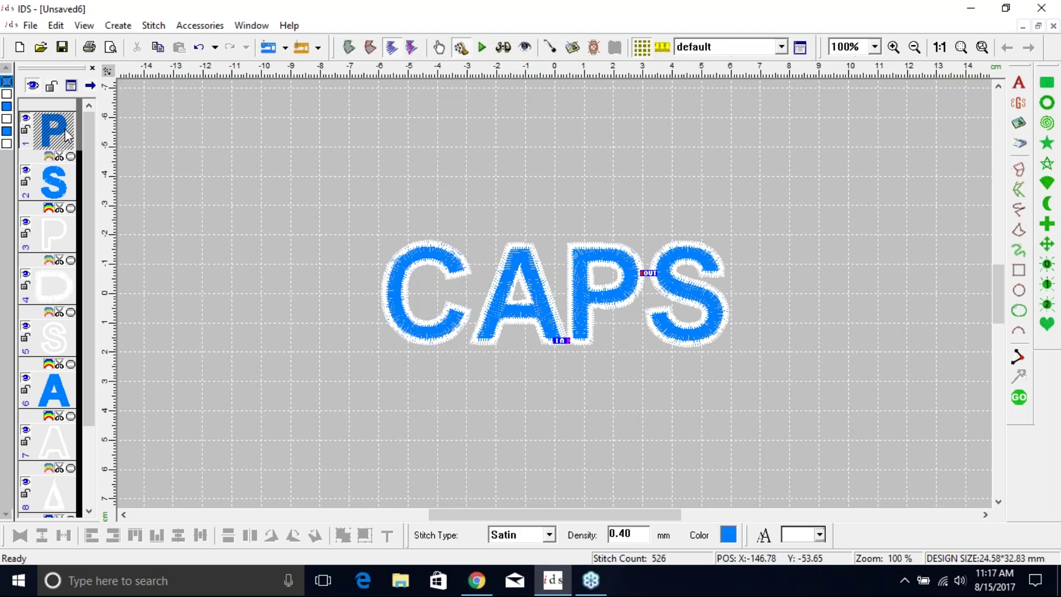
{"action": "right_click", "coordinate": [67, 131]}
{"action": "left_click", "coordinate": [119, 179]}
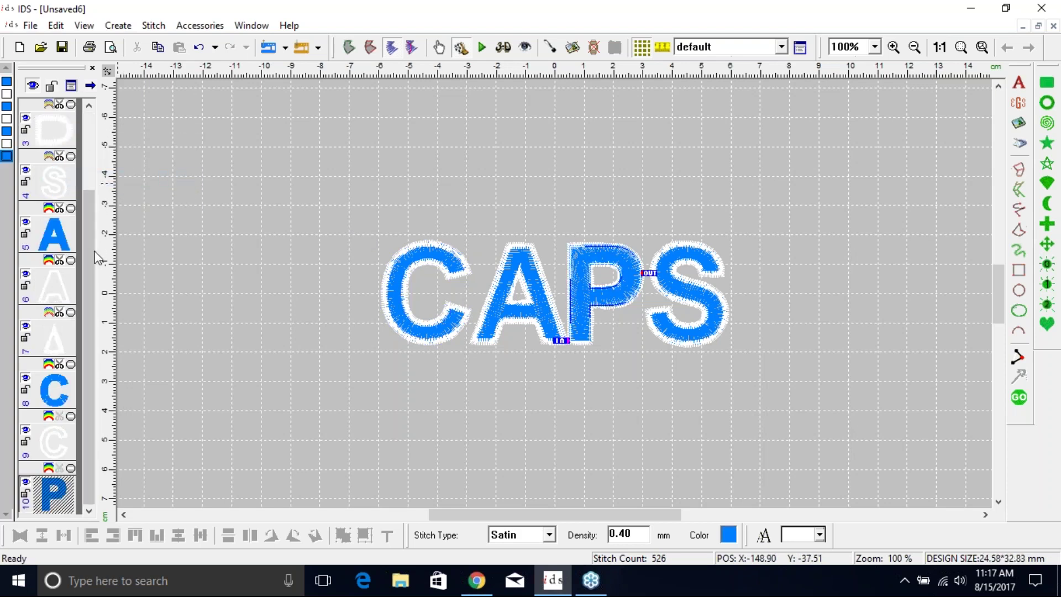
Step: Move the outer and inner white borders of the P together to the end of the stitch sequence
{"action": "left_click", "coordinate": [87, 151]}
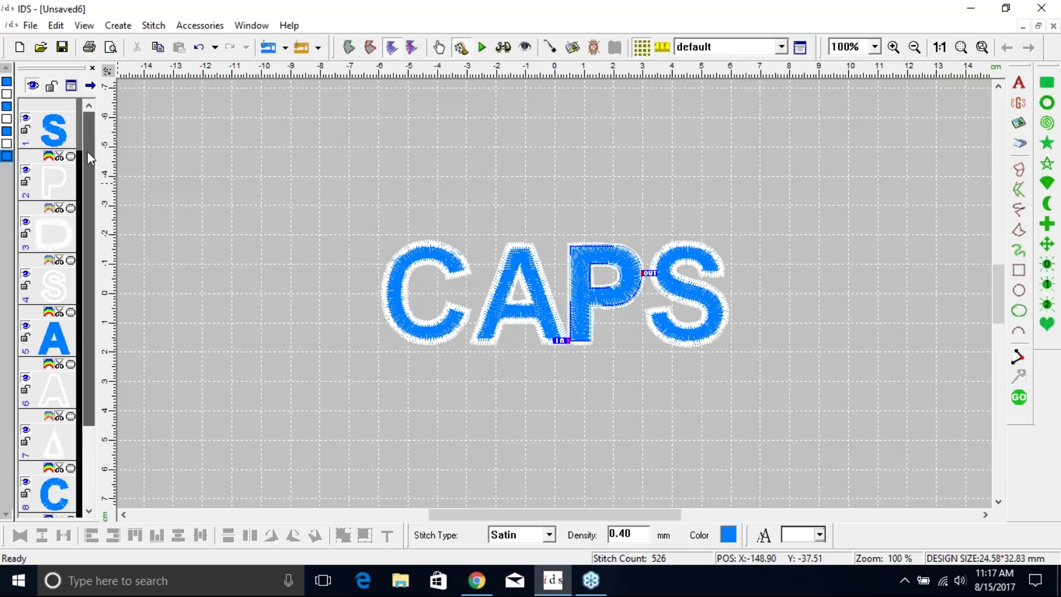
{"action": "left_click", "coordinate": [62, 177]}
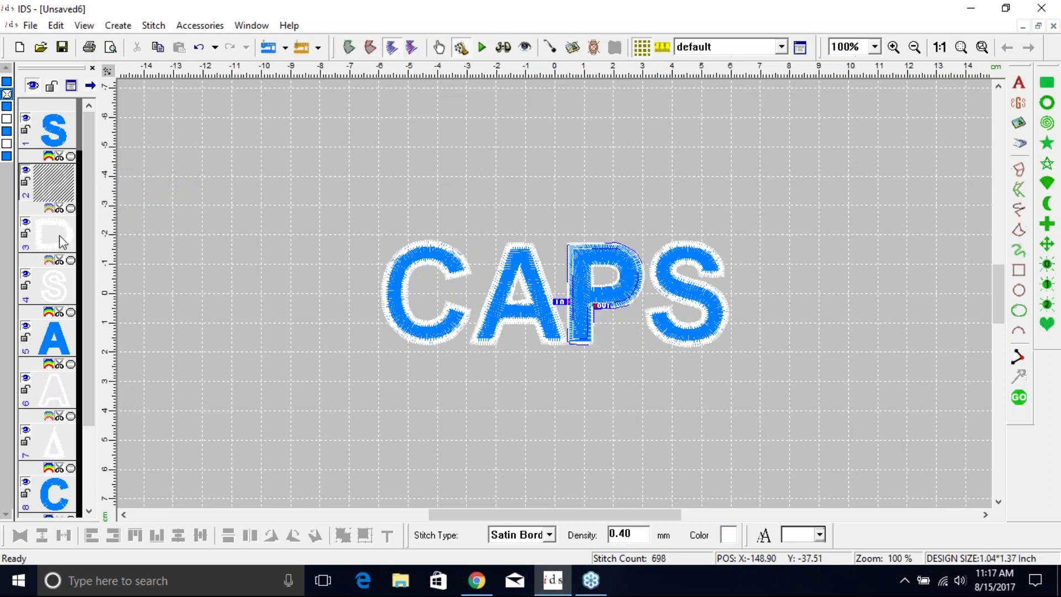
{"action": "left_click", "coordinate": [58, 236], "text": "ctrl"}
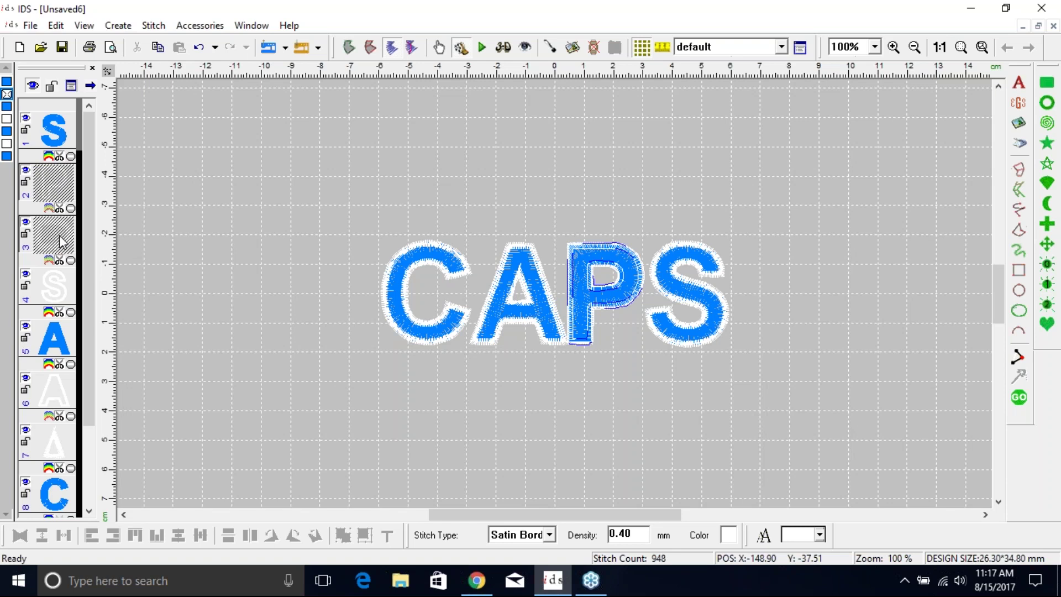
{"action": "right_click", "coordinate": [59, 236]}
{"action": "left_click", "coordinate": [109, 285]}
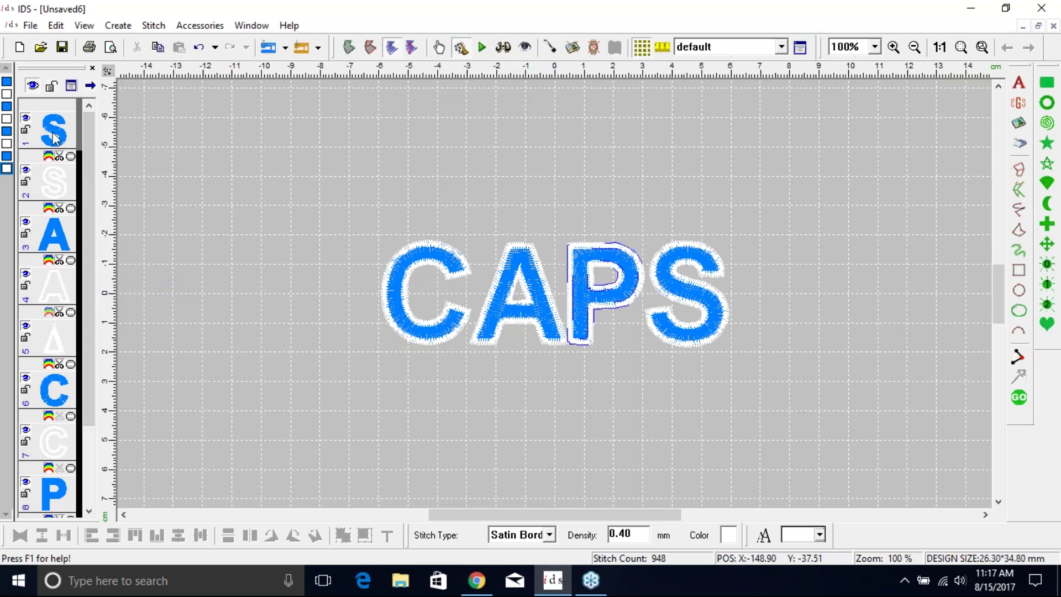
Step: Move the blue S fill and its white border together to the end of the stitch sequence
{"action": "left_click", "coordinate": [54, 131]}
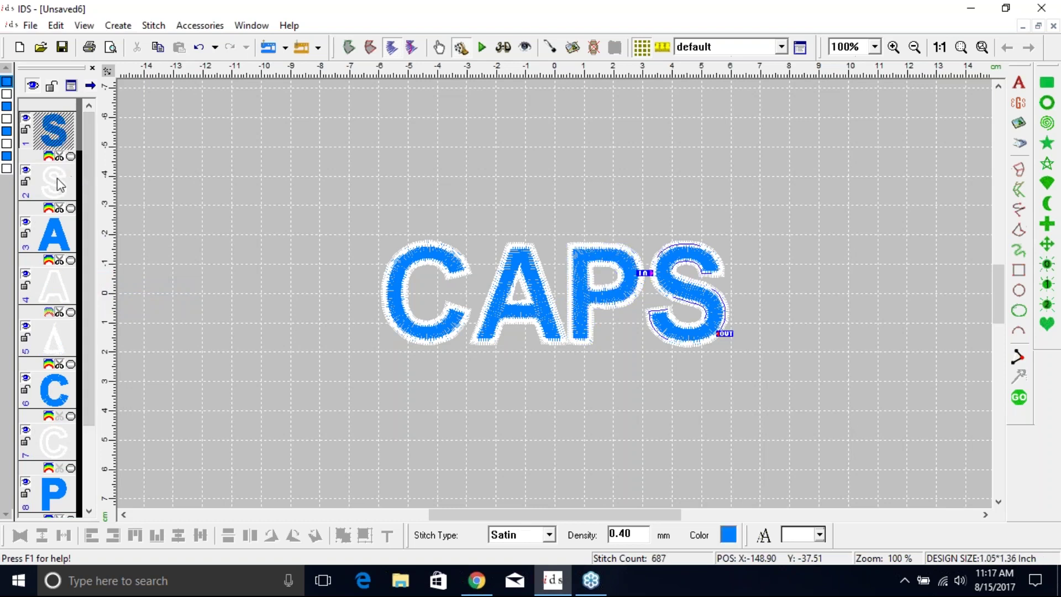
{"action": "left_click", "coordinate": [59, 189], "text": "ctrl"}
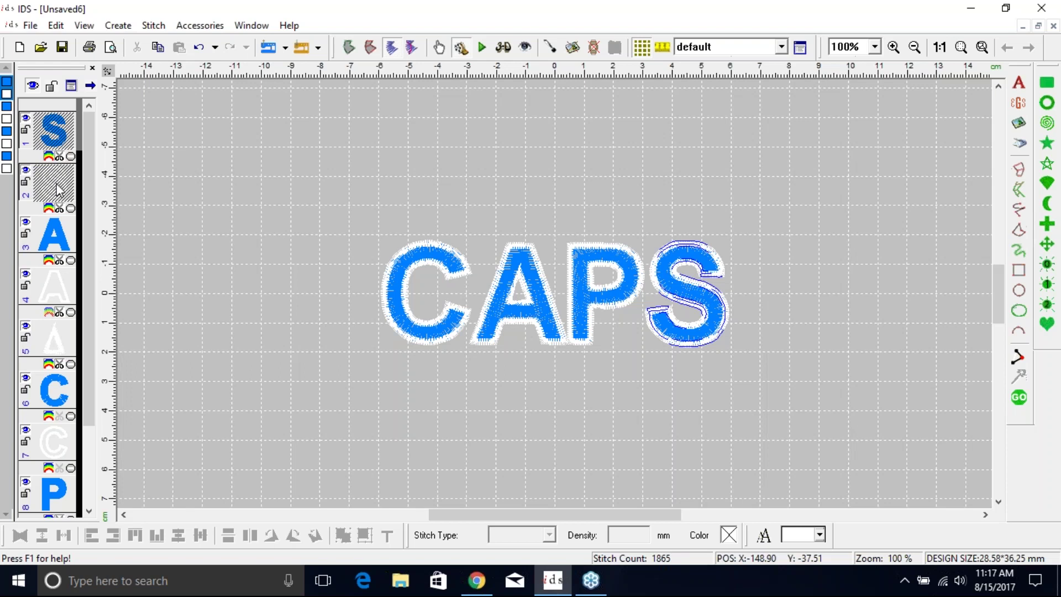
{"action": "right_click", "coordinate": [59, 189]}
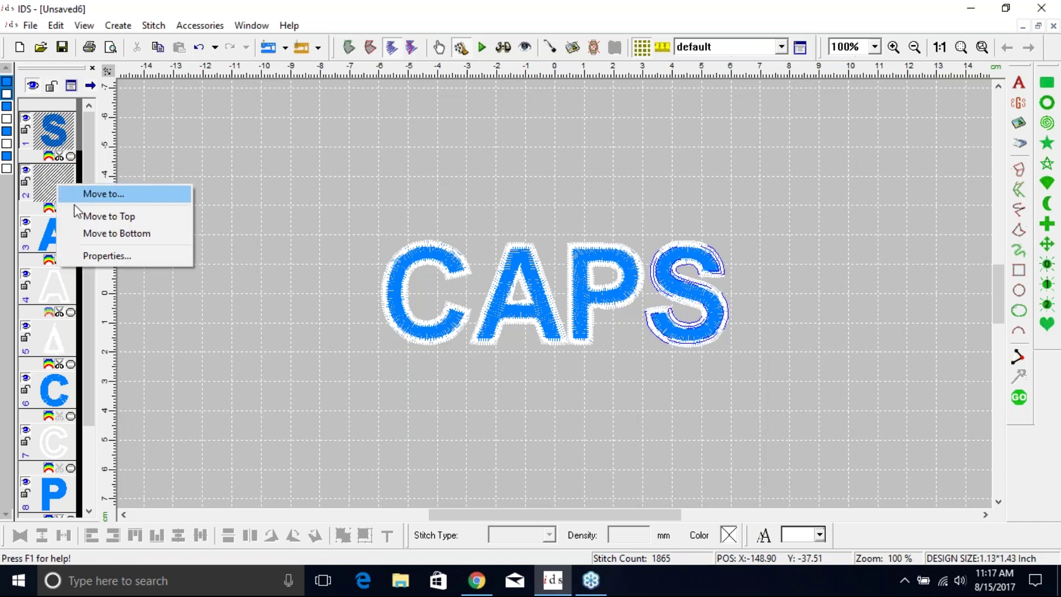
{"action": "left_click", "coordinate": [88, 234]}
{"action": "left_click_drag", "start_coordinate": [84, 283], "coordinate": [73, 166]}
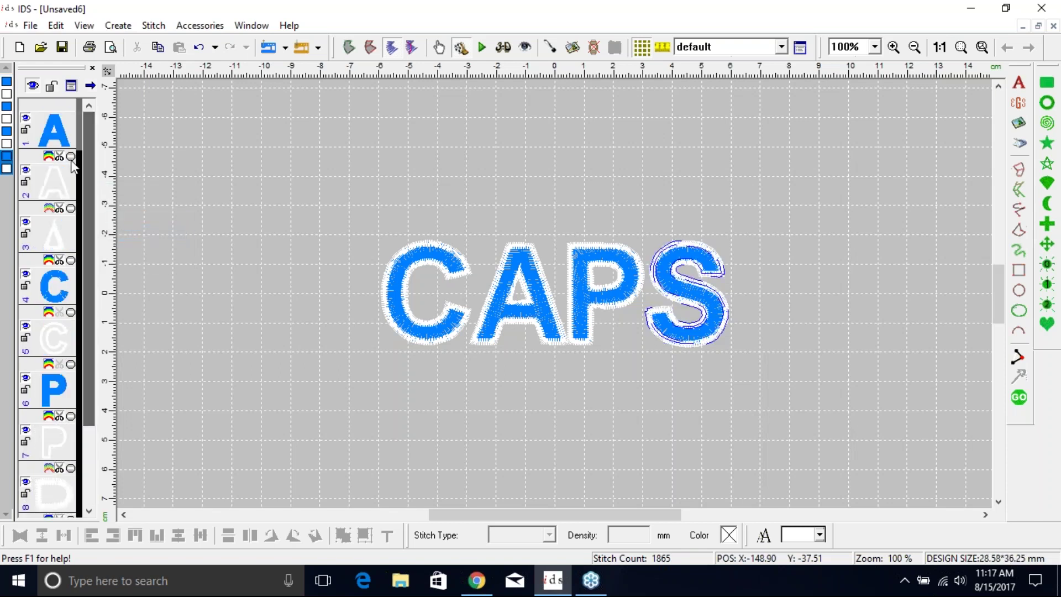
{"action": "left_click", "coordinate": [218, 228]}
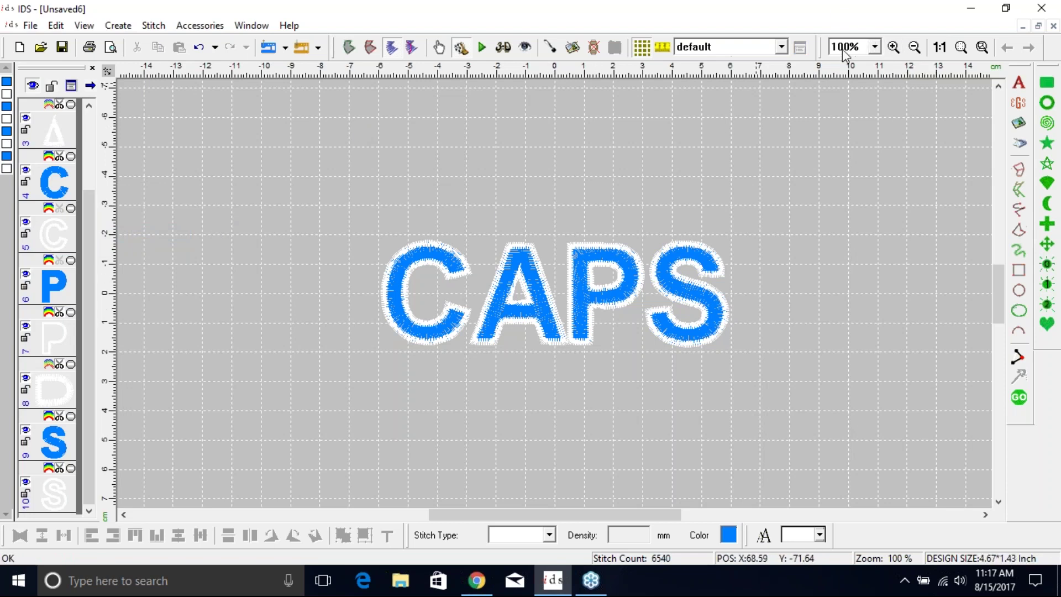
Step: Undo all the stitch sequence moves of the CAPS letters and borders in one go
{"action": "left_click", "coordinate": [215, 48]}
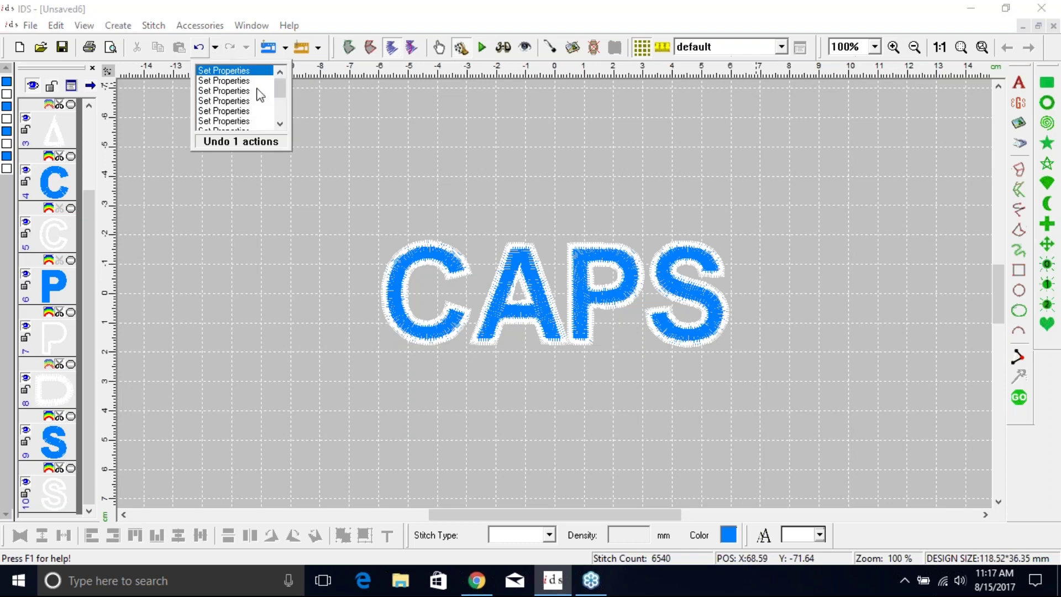
{"action": "left_click", "coordinate": [279, 124]}
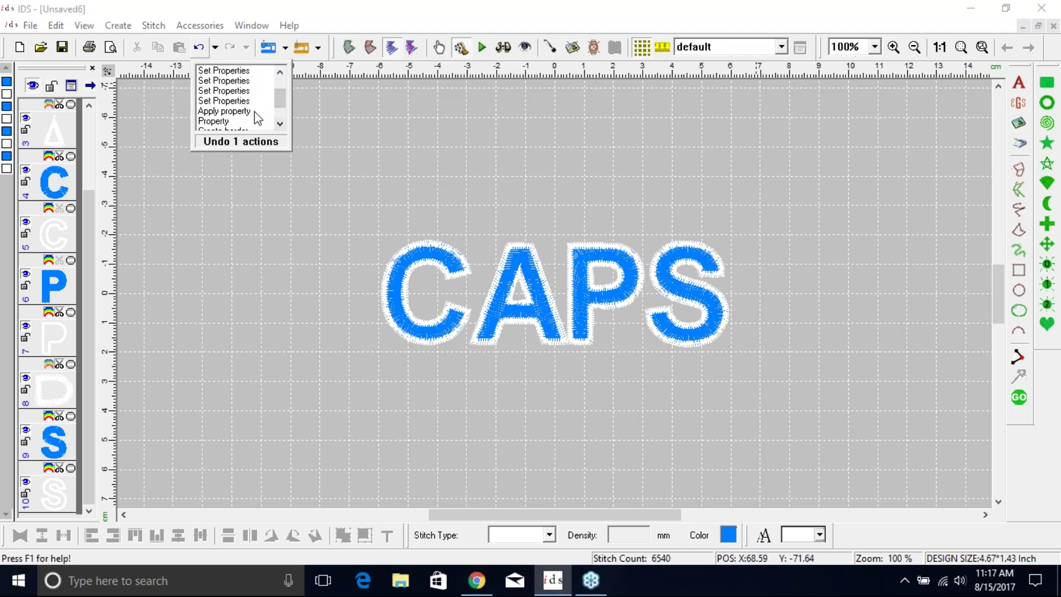
{"action": "left_click", "coordinate": [254, 111]}
{"action": "left_click", "coordinate": [1020, 399]}
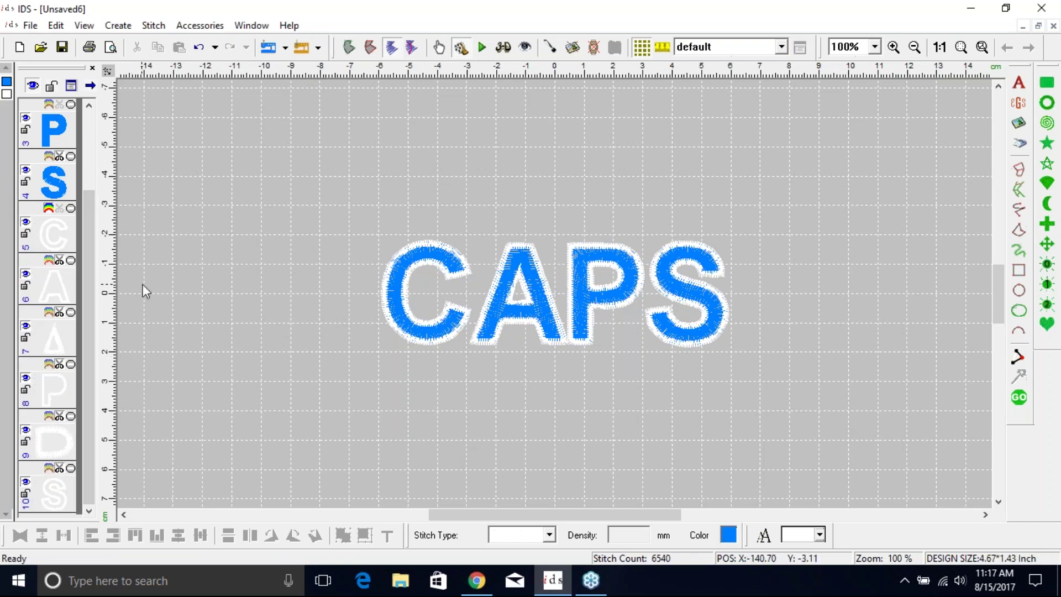
{"action": "scroll", "coordinate": [85, 232], "scroll_direction": "up", "scroll_amount": 2}
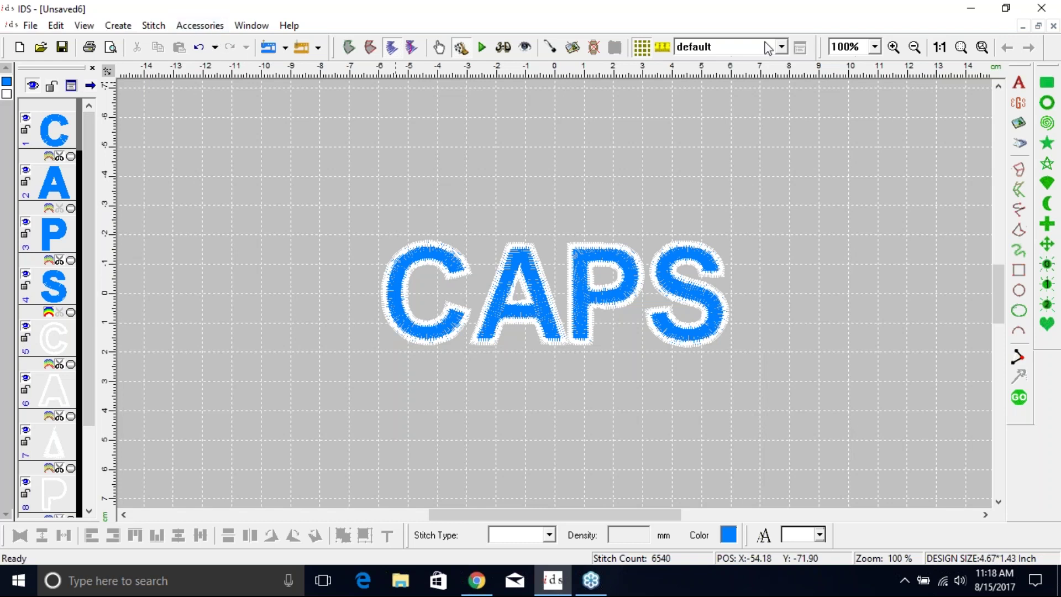
Step: Show only outlines and use Set Stitching Order to number the A fill 1, its inner border 2 and its outer border 3
{"action": "left_click", "coordinate": [959, 49]}
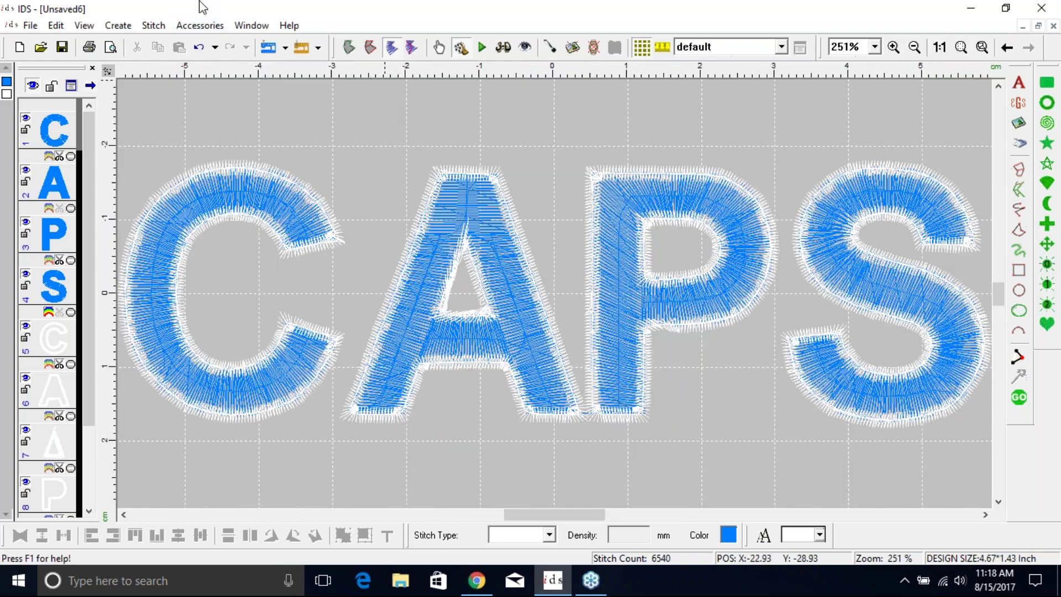
{"action": "left_click", "coordinate": [215, 29]}
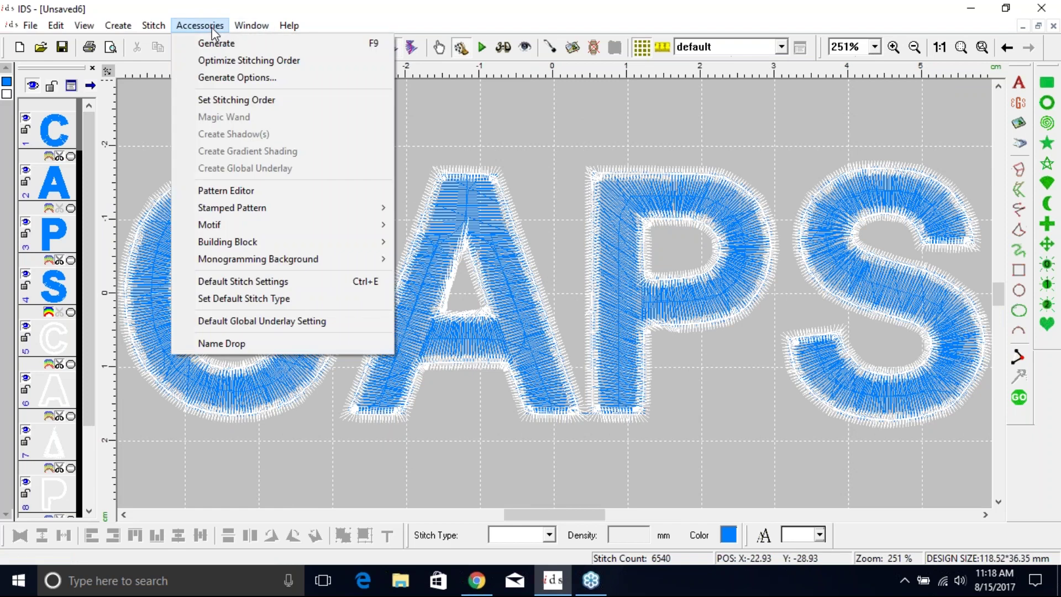
{"action": "left_click", "coordinate": [222, 100]}
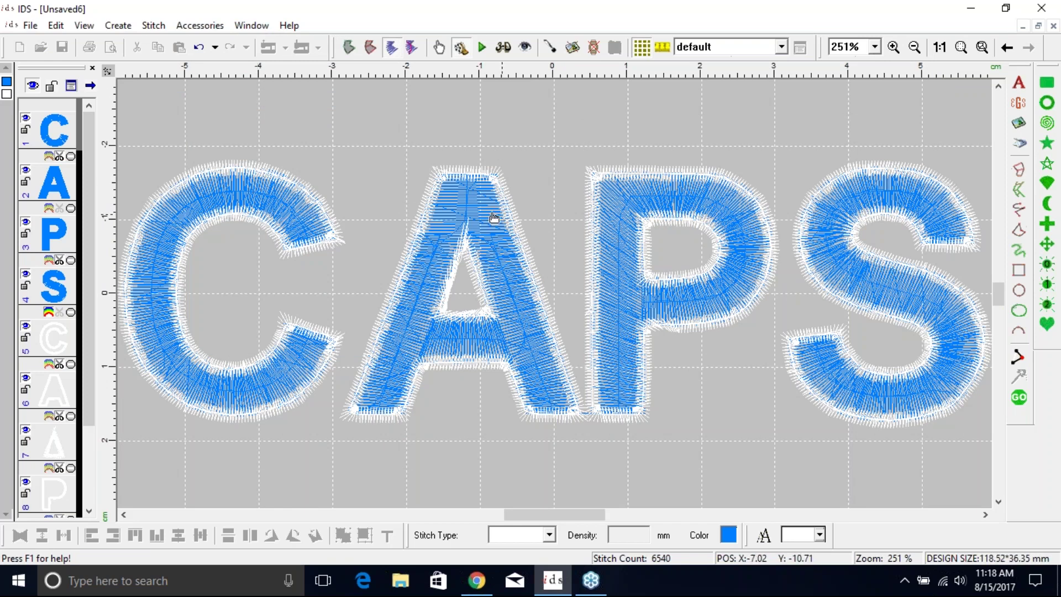
{"action": "left_click", "coordinate": [350, 48]}
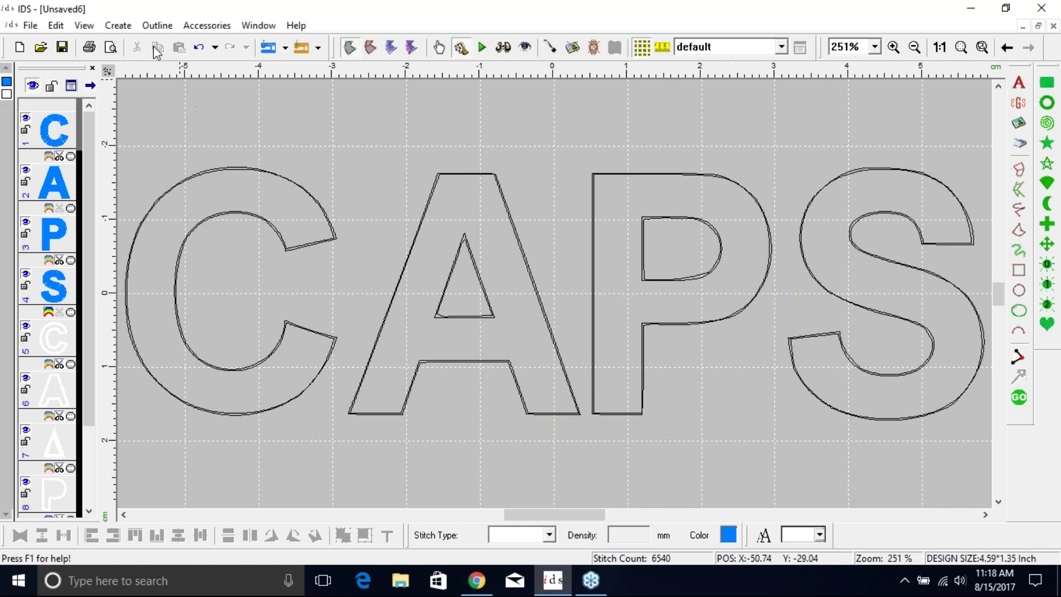
{"action": "left_click", "coordinate": [157, 26]}
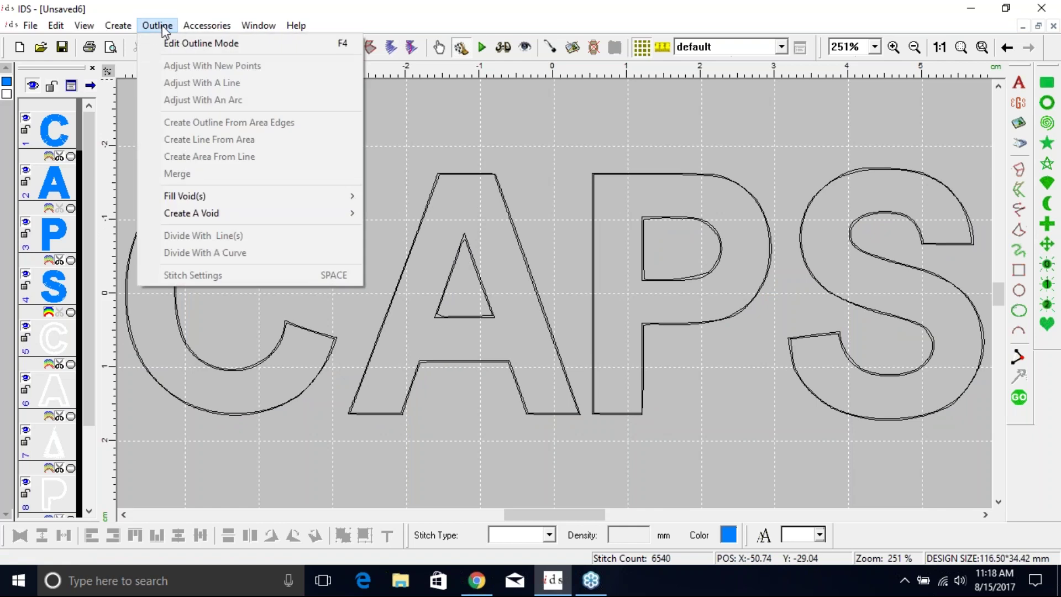
{"action": "mouse_move", "coordinate": [210, 31]}
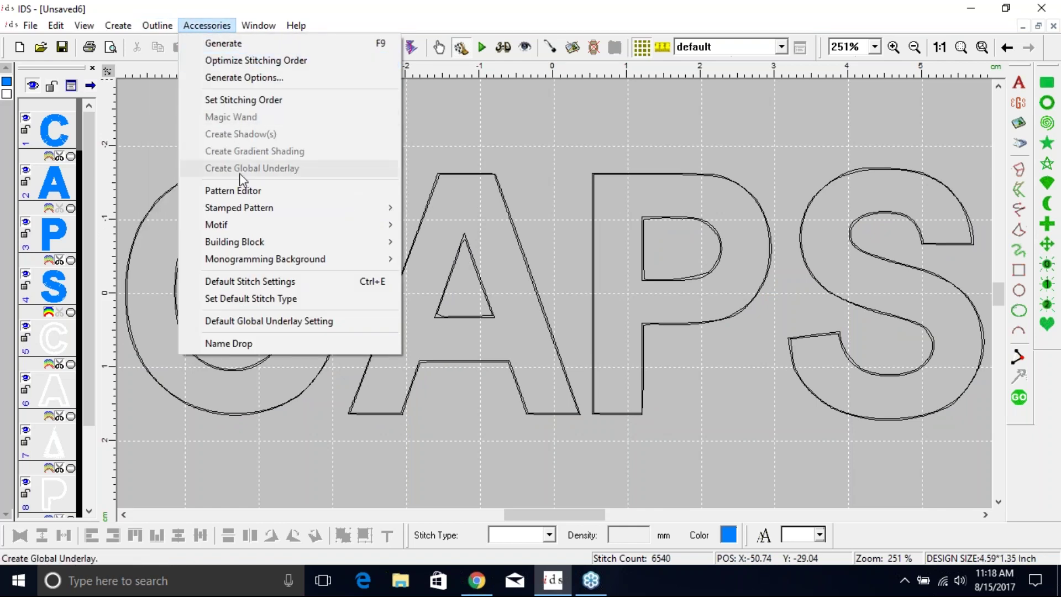
{"action": "left_click", "coordinate": [212, 101]}
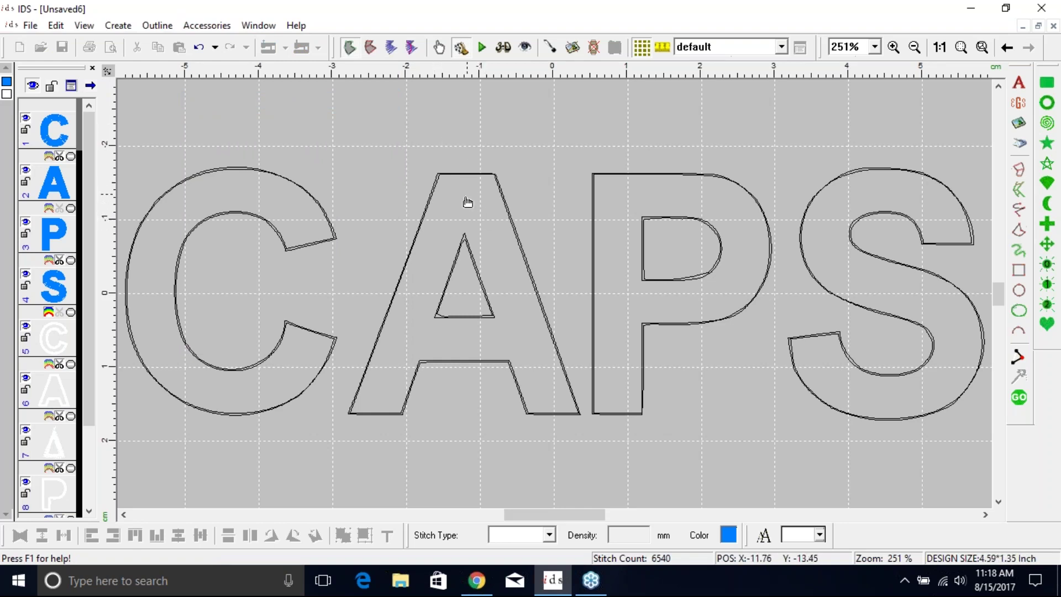
{"action": "left_click", "coordinate": [466, 203]}
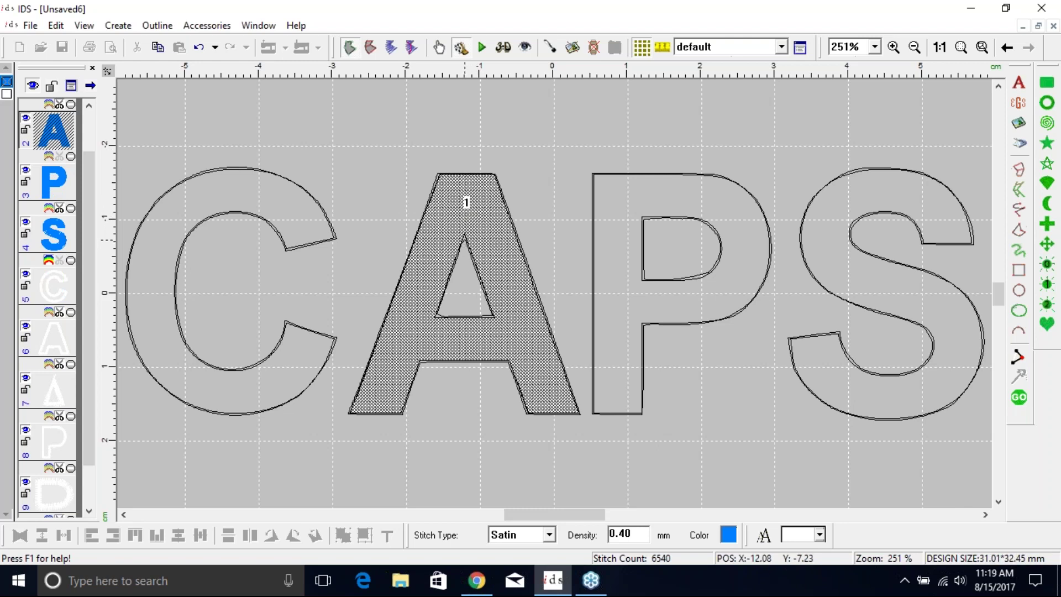
{"action": "left_click", "coordinate": [465, 248]}
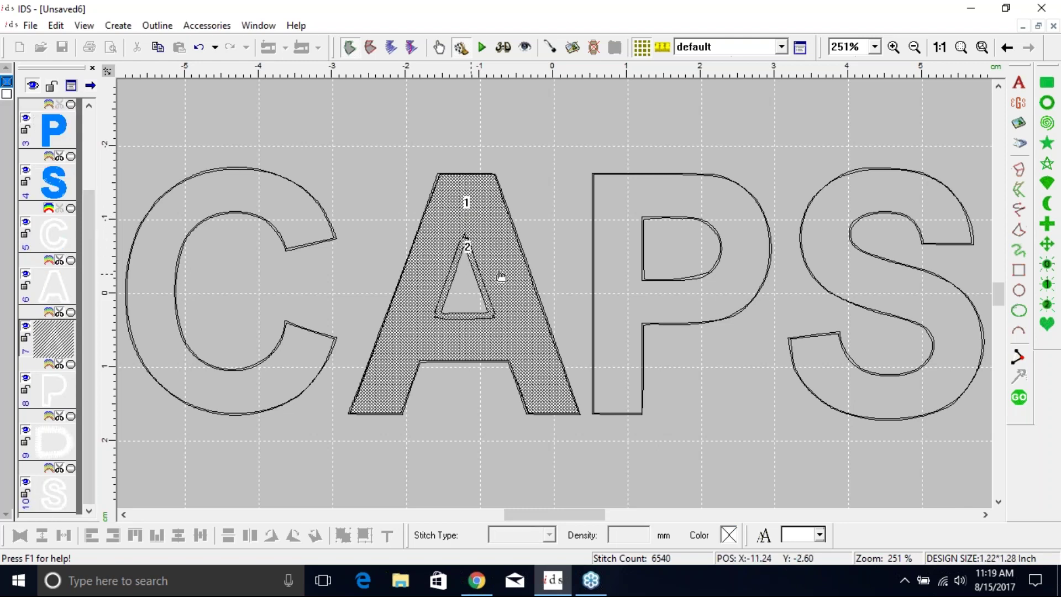
{"action": "left_click", "coordinate": [530, 270]}
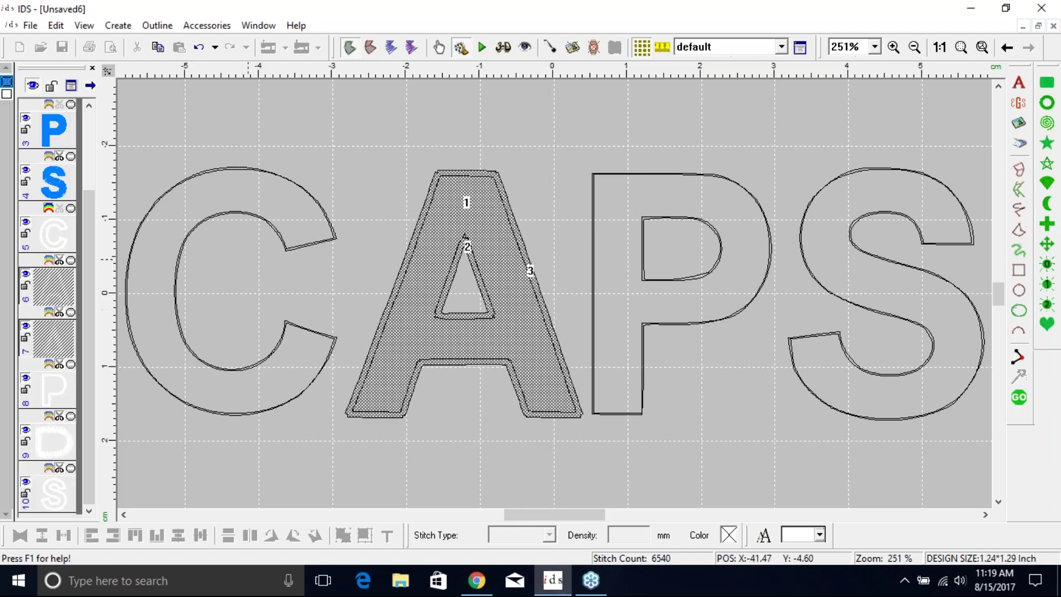
Step: Number the C fill 4 and its border 5 in the stitching order
{"action": "left_click", "coordinate": [295, 254]}
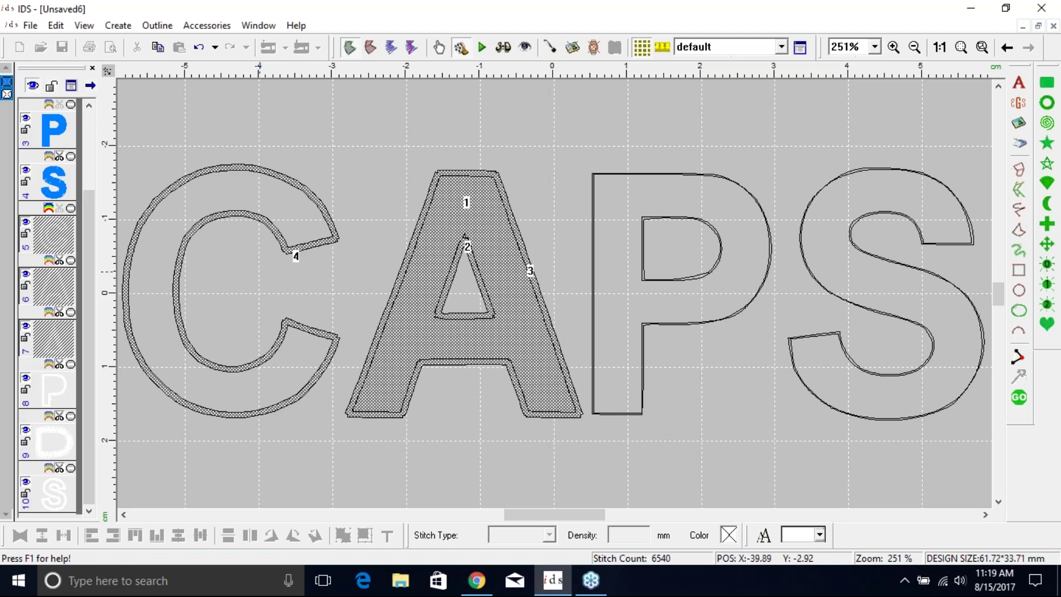
{"action": "right_click", "coordinate": [252, 292]}
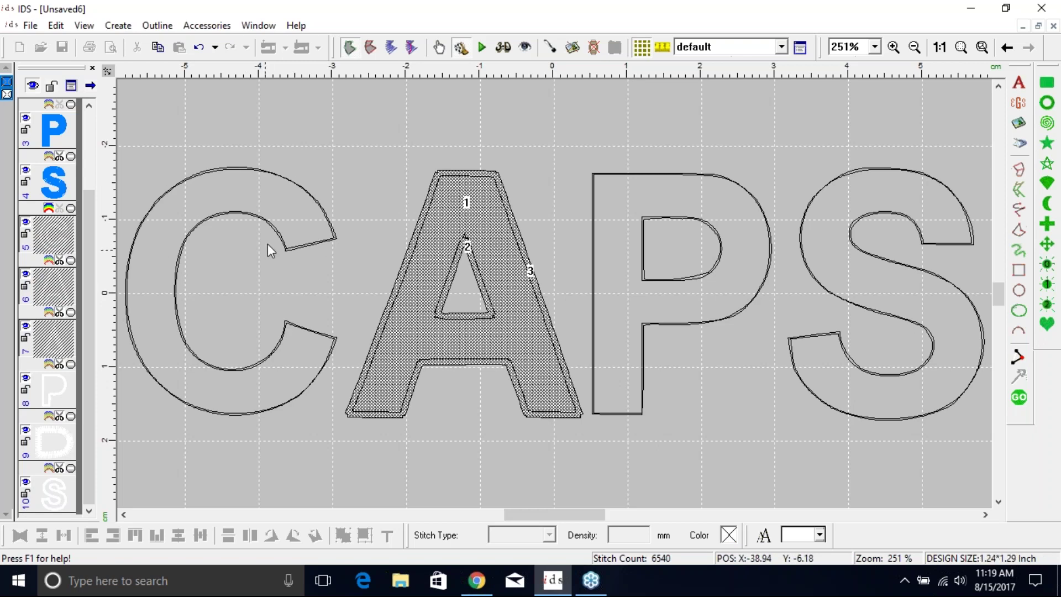
{"action": "left_click", "coordinate": [267, 191]}
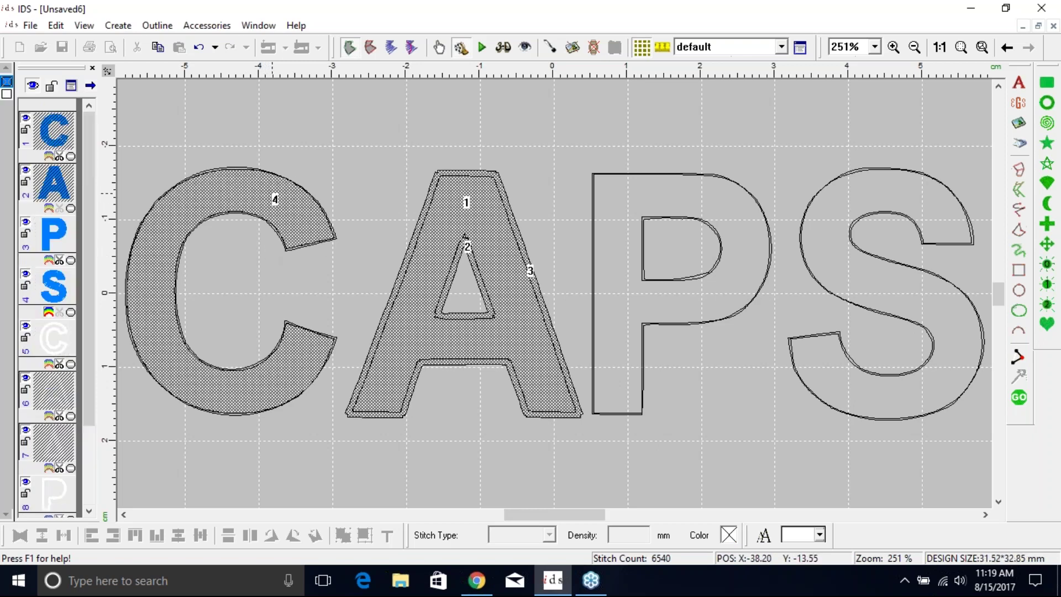
{"action": "left_click", "coordinate": [276, 239]}
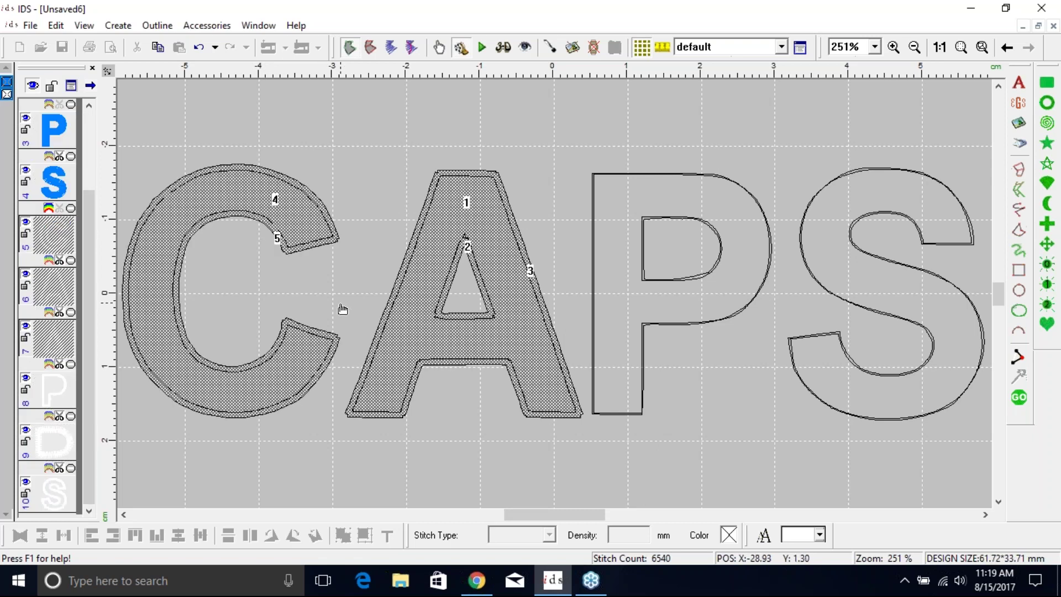
Step: Number the P fill 6, its inner border 7 and its outer border 8 in the stitching order
{"action": "left_click", "coordinate": [639, 306]}
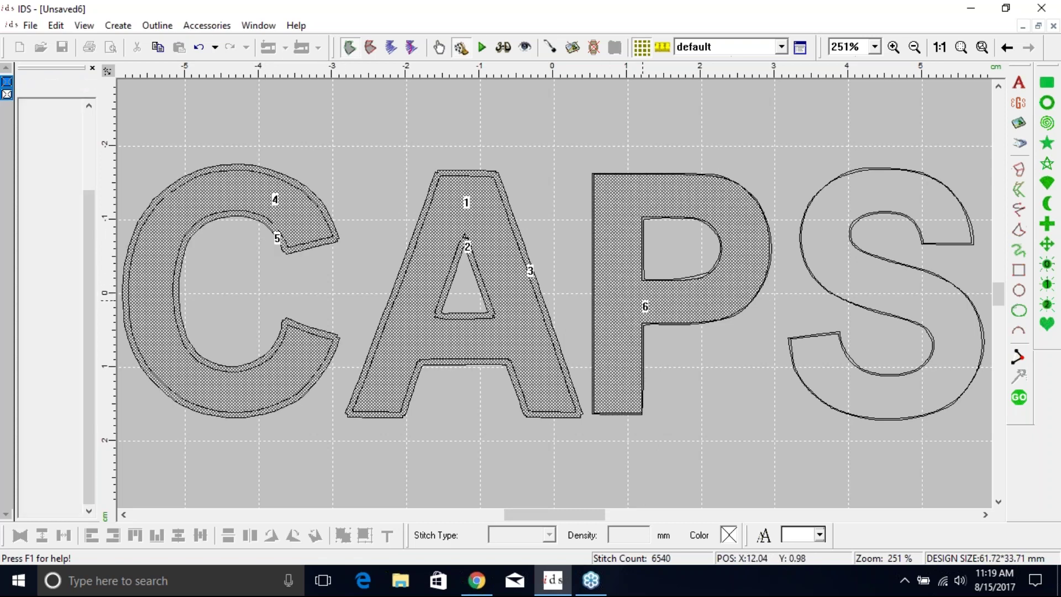
{"action": "left_click", "coordinate": [701, 282]}
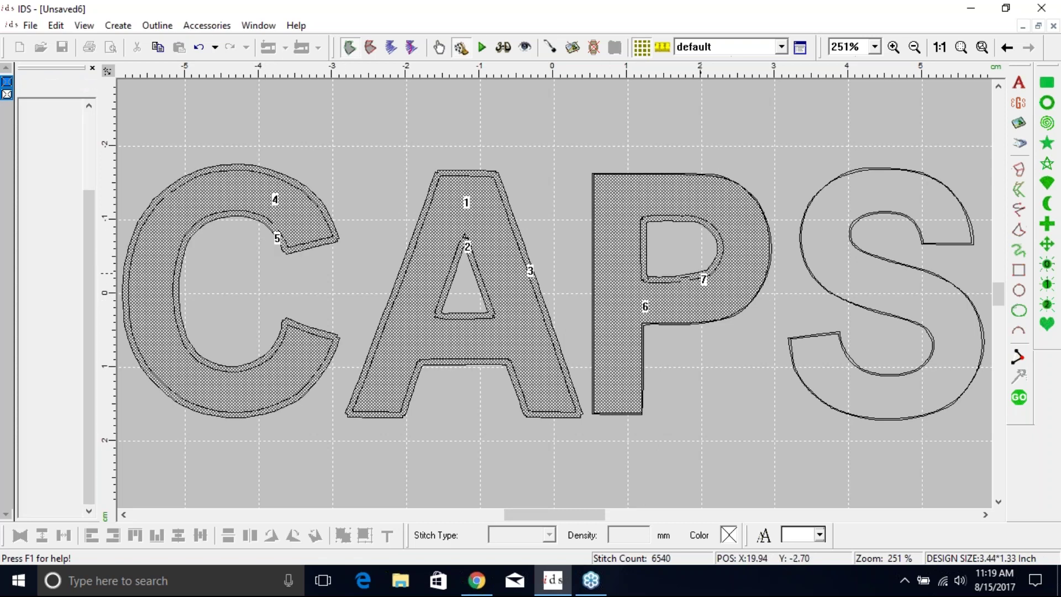
{"action": "left_click", "coordinate": [692, 329]}
Step: Number the S fill 9 and its border 10 to complete the stitching order, and generate the stitches
{"action": "left_click", "coordinate": [858, 370]}
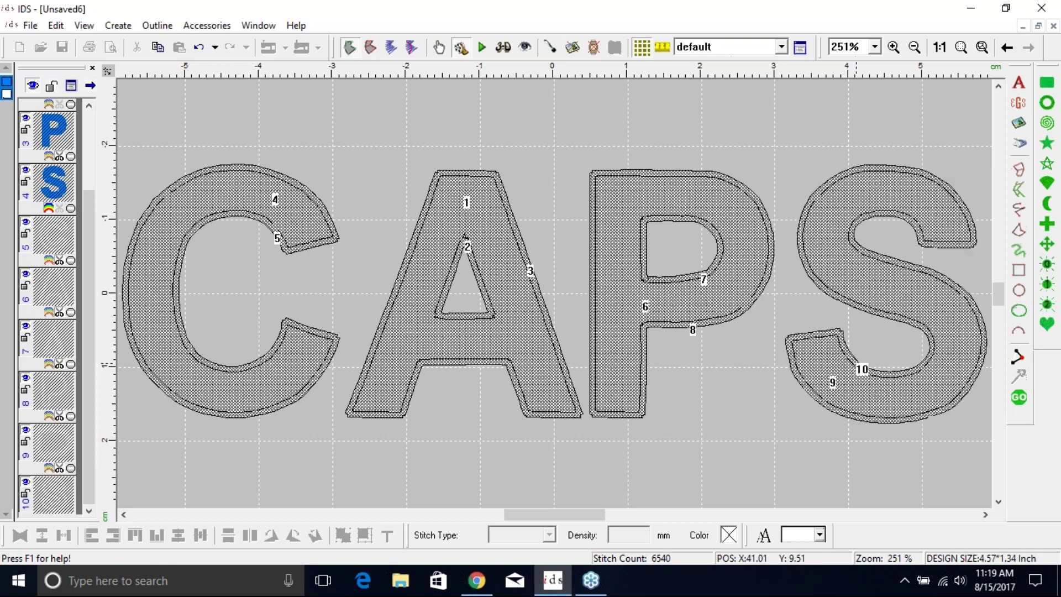
{"action": "right_click", "coordinate": [813, 331]}
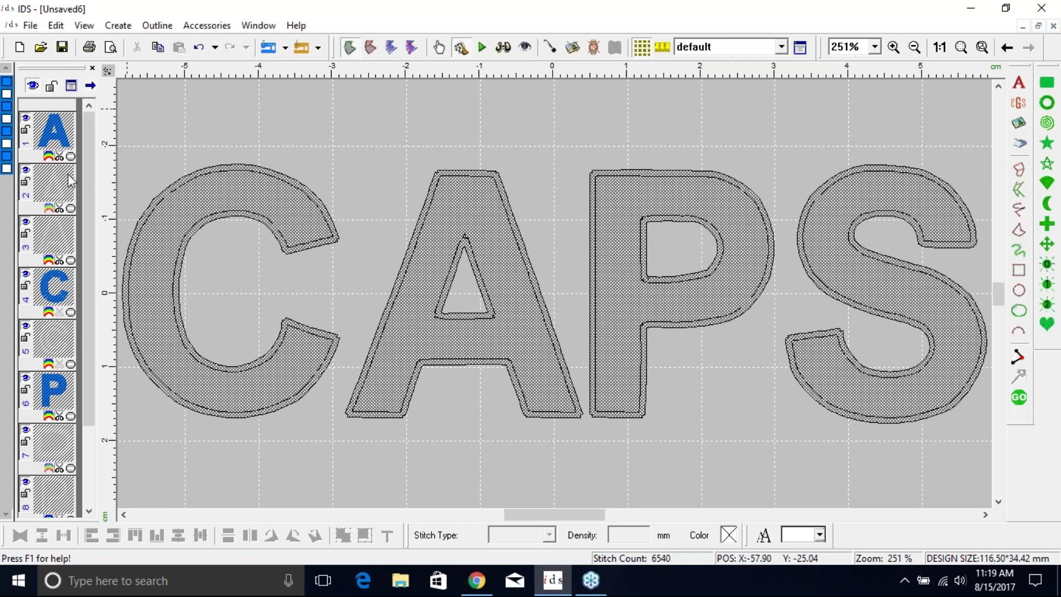
{"action": "left_click_drag", "start_coordinate": [84, 261], "coordinate": [224, 142]}
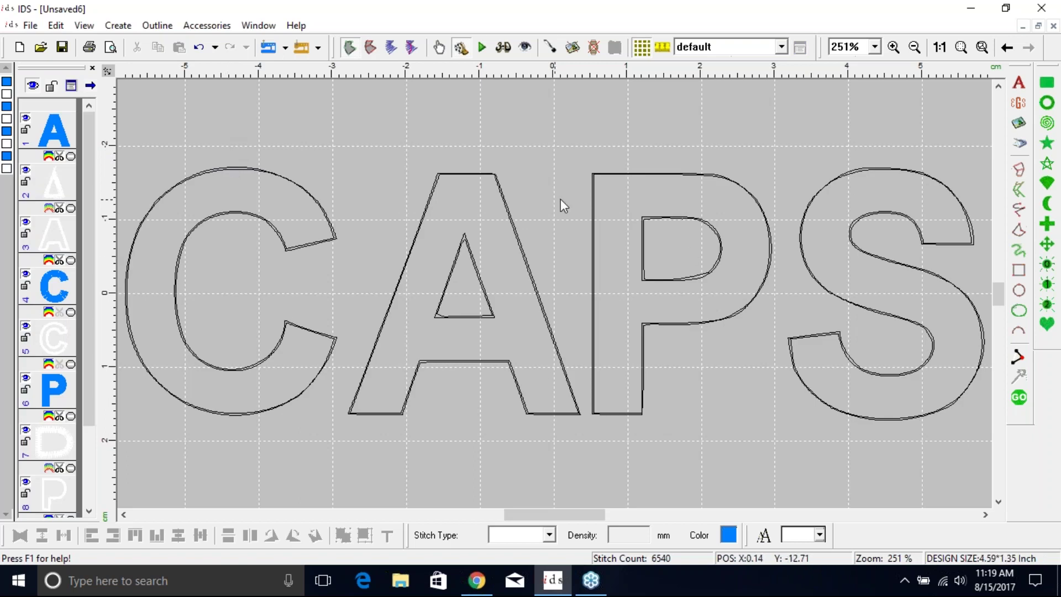
{"action": "left_click", "coordinate": [1019, 397]}
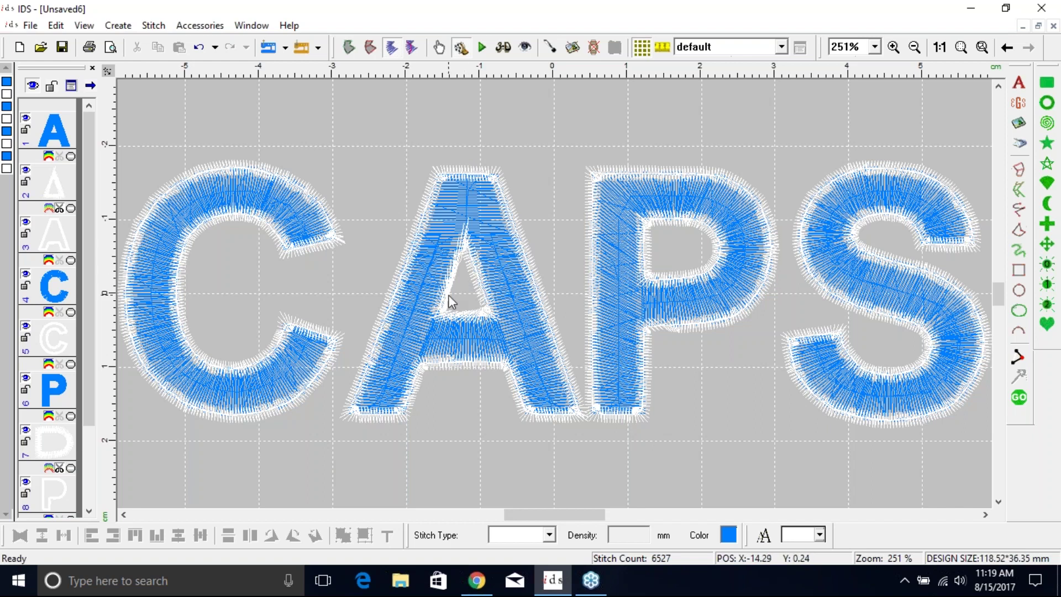
Step: Open the A's inner triangle border for outline editing and delete the extra point on its slanted side near the apex
{"action": "left_click", "coordinate": [350, 48]}
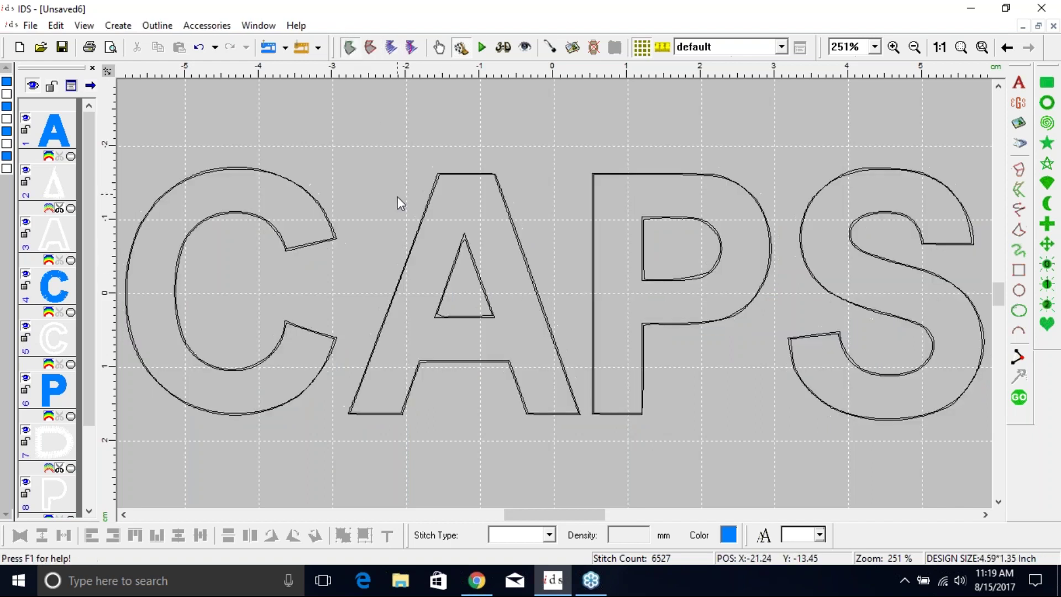
{"action": "left_click", "coordinate": [467, 244]}
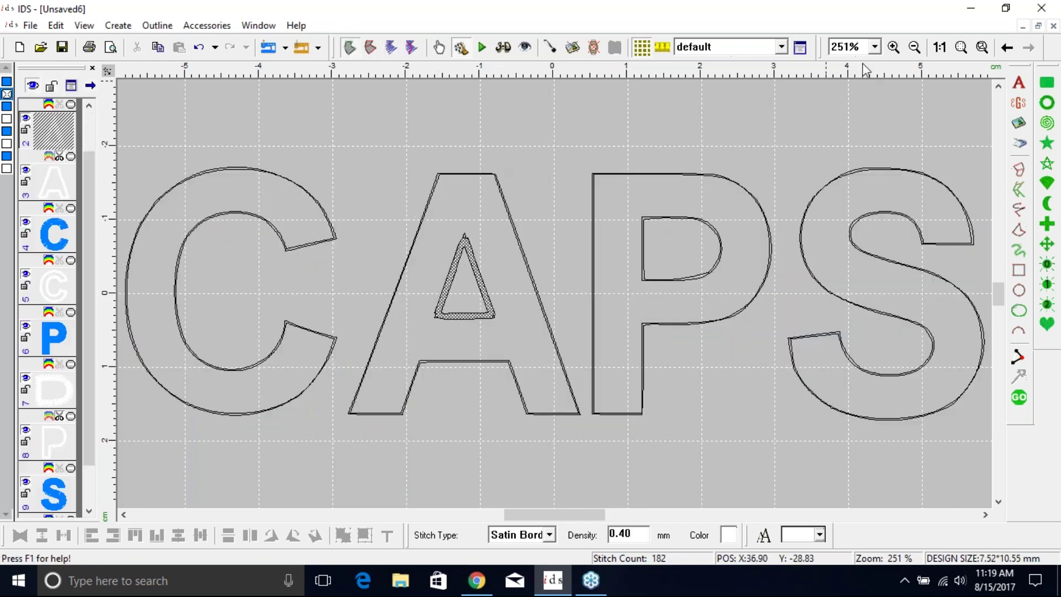
{"action": "left_click", "coordinate": [894, 47]}
{"action": "left_click_drag", "start_coordinate": [363, 207], "coordinate": [563, 362]}
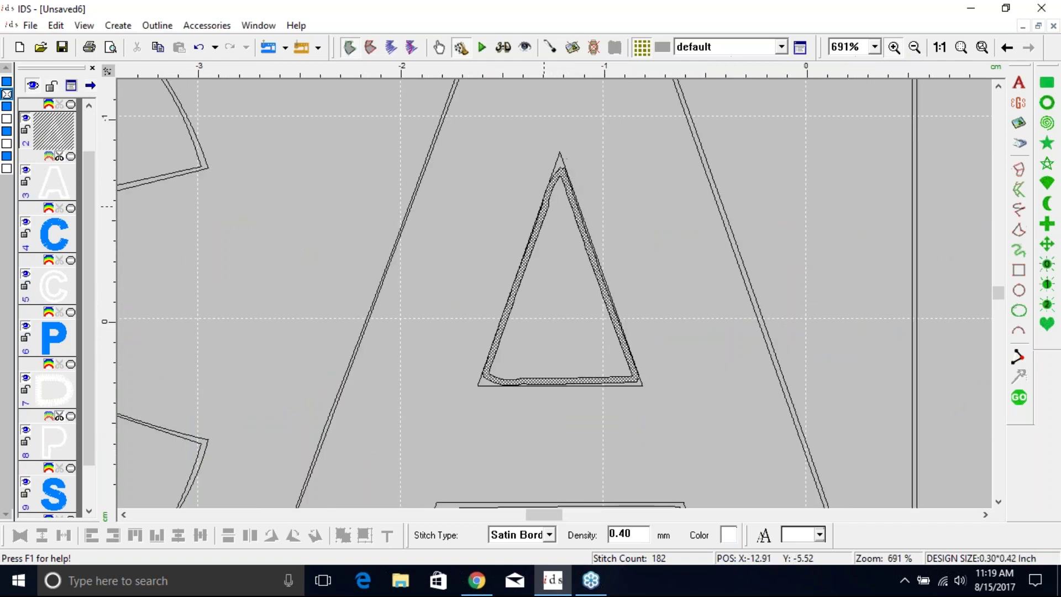
{"action": "left_click", "coordinate": [440, 50]}
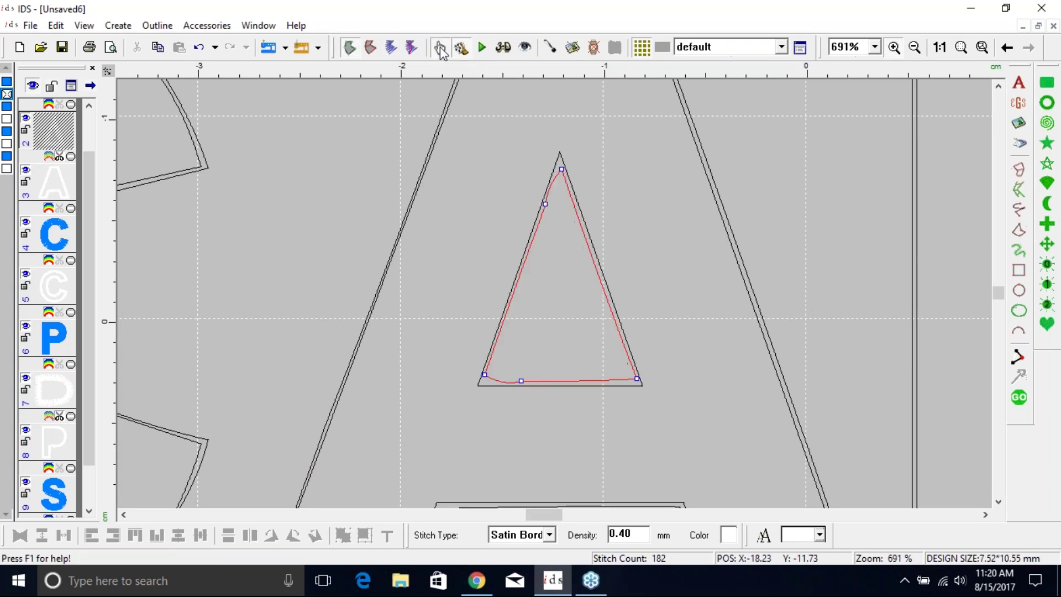
{"action": "right_click", "coordinate": [545, 204]}
{"action": "left_click", "coordinate": [573, 217]}
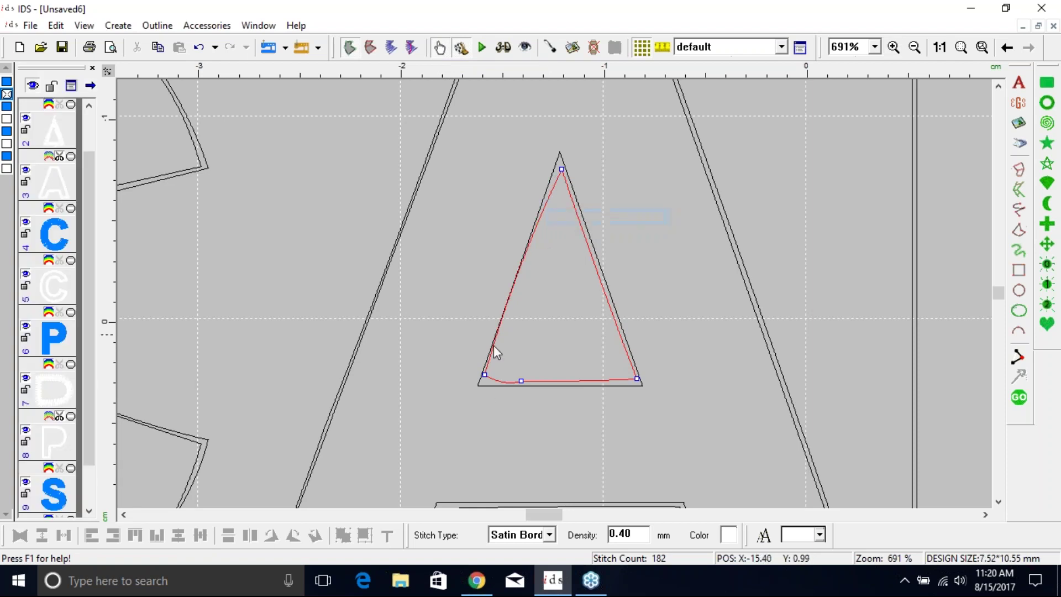
Step: Move the triangle border's lower-left point into the corner and add a point moved up to the apex
{"action": "left_click_drag", "start_coordinate": [484, 375], "coordinate": [487, 380]}
{"action": "left_click", "coordinate": [514, 293]}
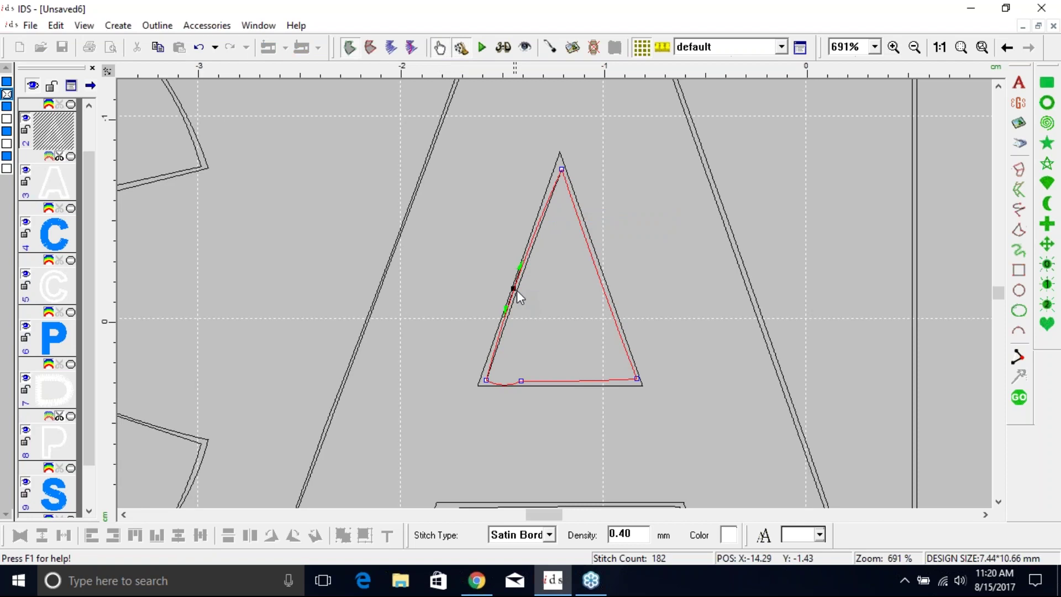
{"action": "left_click", "coordinate": [561, 170]}
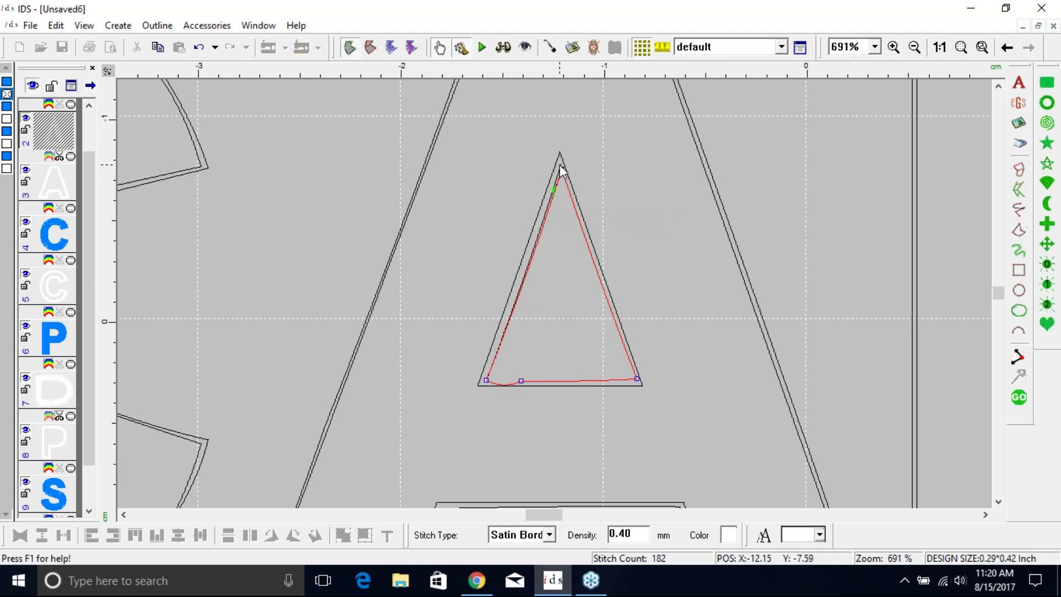
{"action": "left_click_drag", "start_coordinate": [561, 170], "coordinate": [563, 167]}
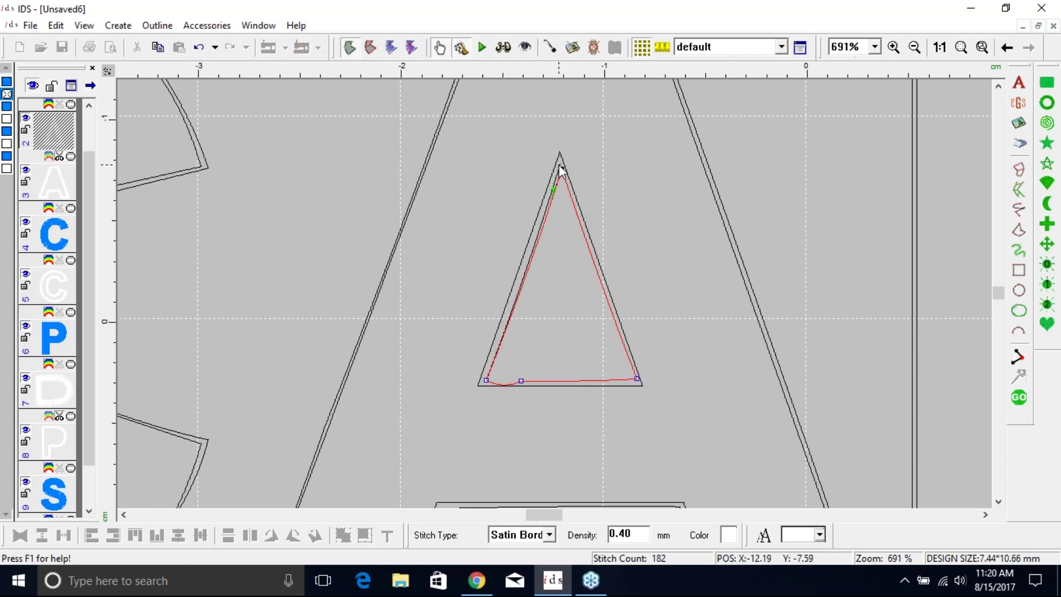
Step: Delete the extra point on the triangle border's bottom edge and regenerate the stitches
{"action": "right_click", "coordinate": [520, 380]}
{"action": "left_click", "coordinate": [555, 389]}
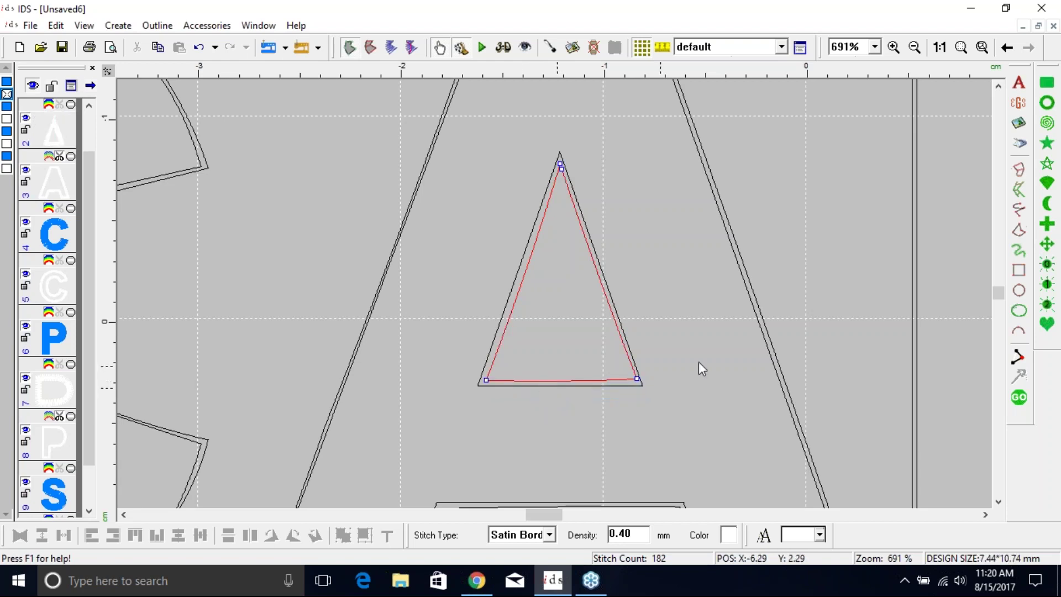
{"action": "left_click", "coordinate": [1017, 394]}
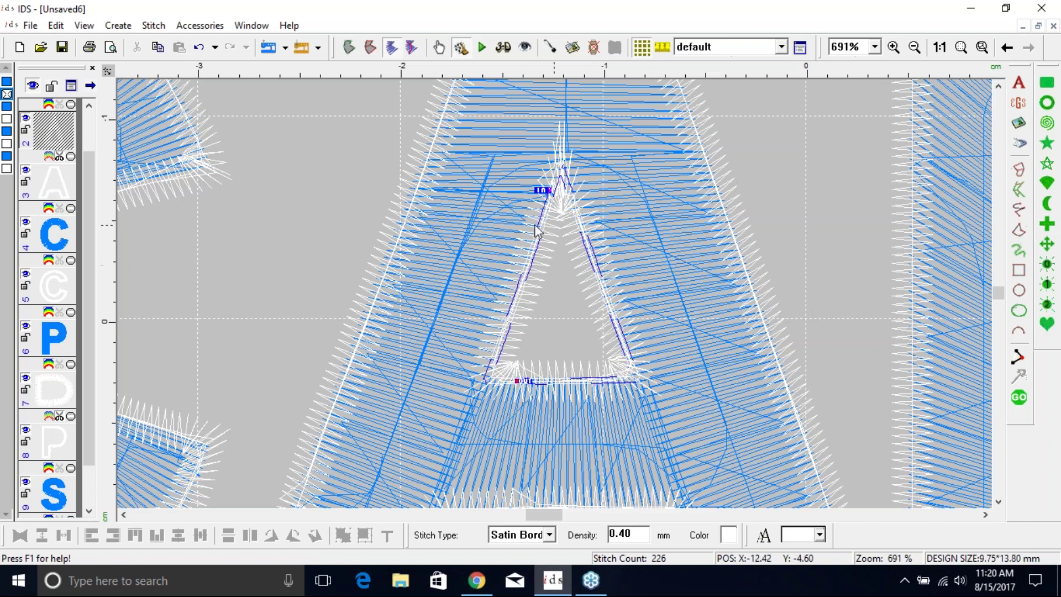
{"action": "key", "text": "0"}
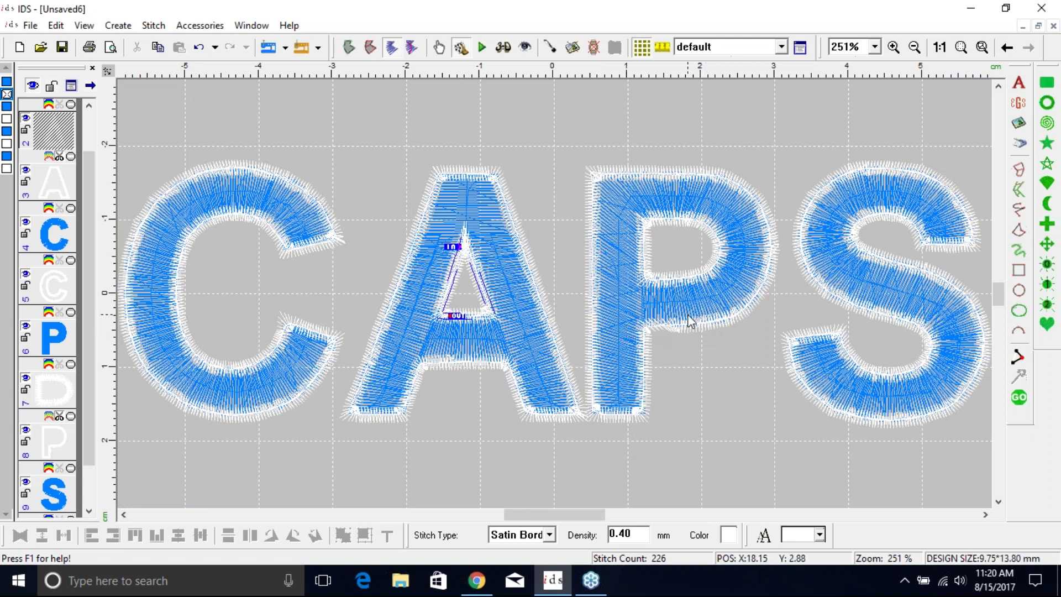
Step: Edit the P's outer border outline under the bowl, lowering its points and adding another point along the curve
{"action": "left_click", "coordinate": [893, 47]}
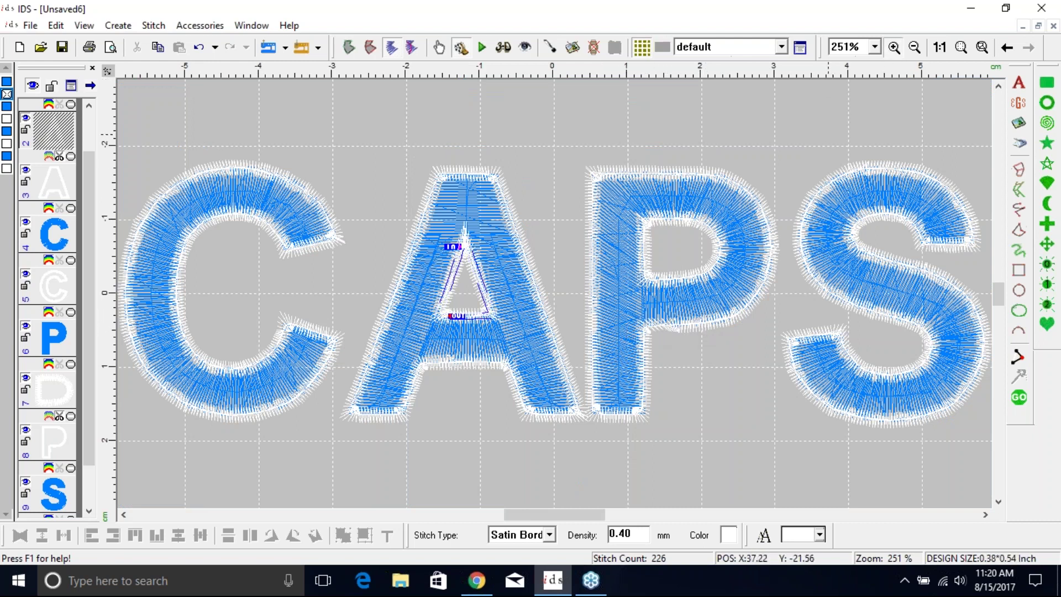
{"action": "left_click_drag", "start_coordinate": [629, 308], "coordinate": [746, 367]}
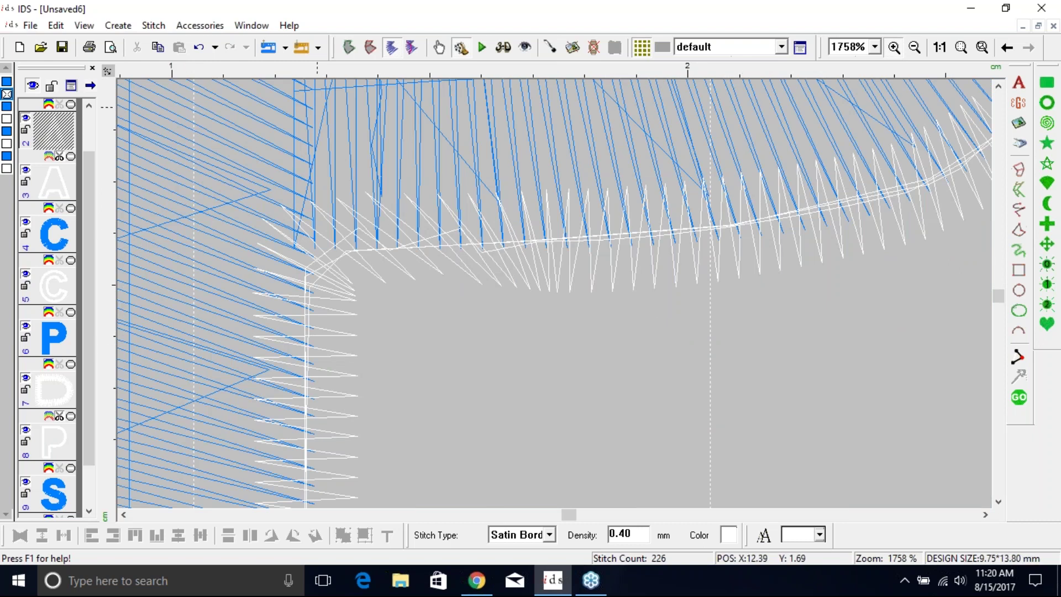
{"action": "left_click", "coordinate": [349, 47]}
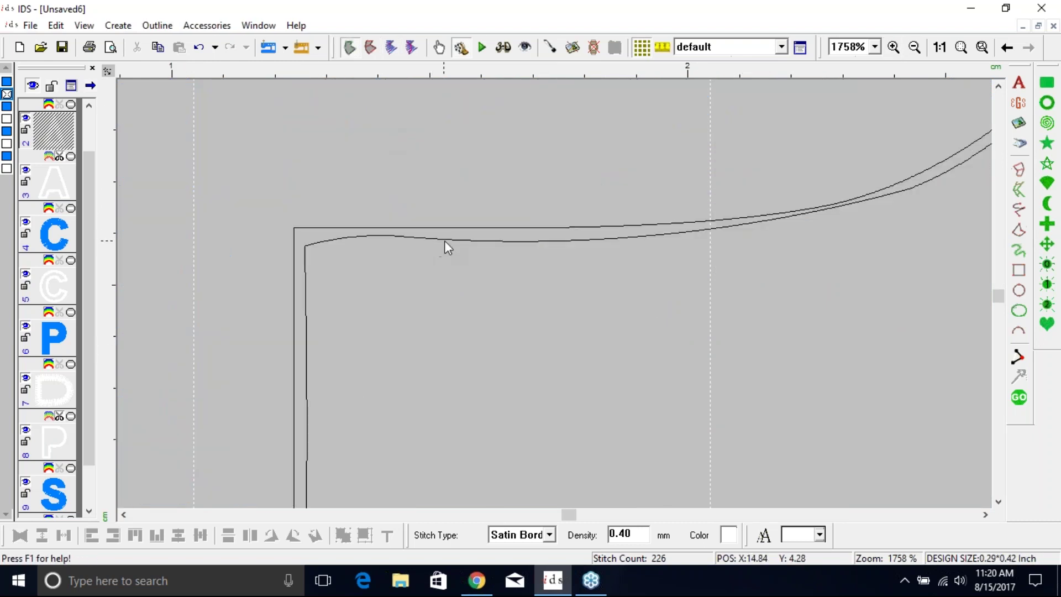
{"action": "left_click", "coordinate": [444, 240]}
{"action": "right_click", "coordinate": [445, 239]}
{"action": "left_click", "coordinate": [486, 248]}
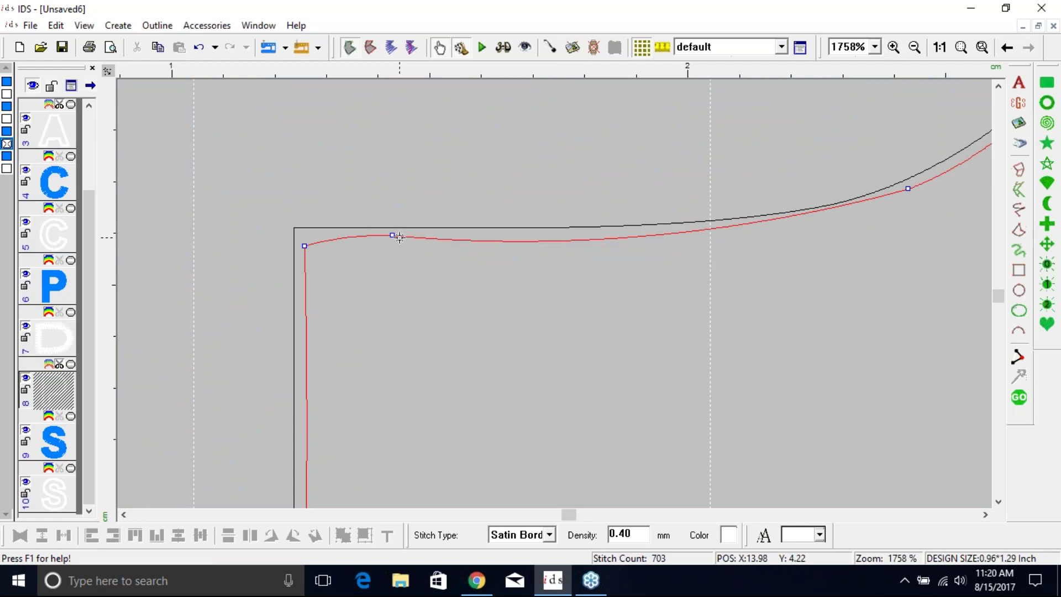
{"action": "left_click_drag", "start_coordinate": [393, 235], "coordinate": [404, 241]}
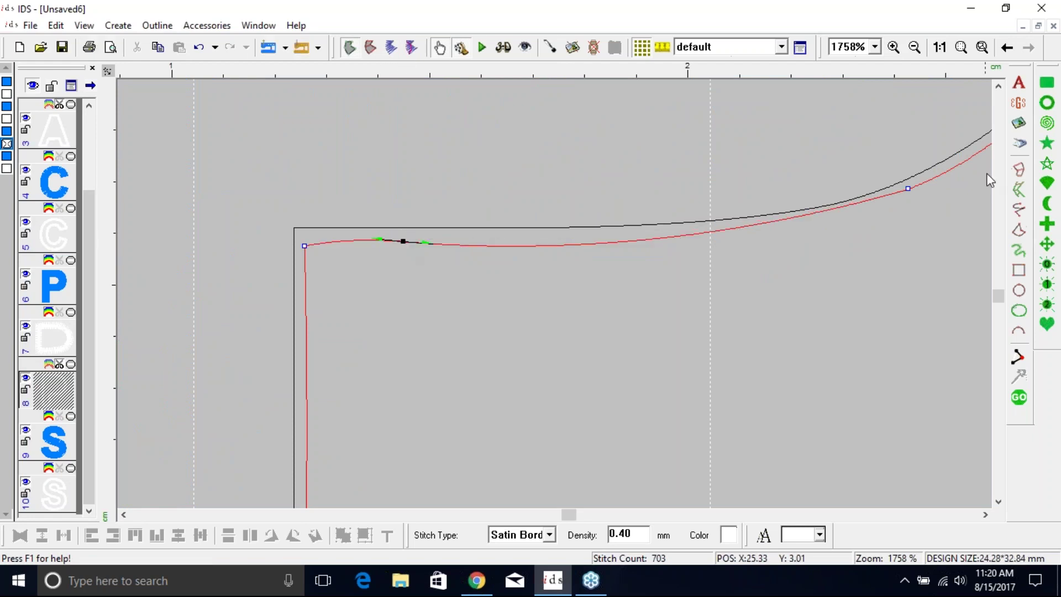
{"action": "left_click_drag", "start_coordinate": [908, 189], "coordinate": [910, 193]}
{"action": "left_click", "coordinate": [671, 241]}
{"action": "left_click_drag", "start_coordinate": [680, 244], "coordinate": [795, 224]}
Step: Straighten the P border by deleting the point beside the stem corner and realigning the corner, and regenerate the stitches
{"action": "right_click", "coordinate": [404, 243]}
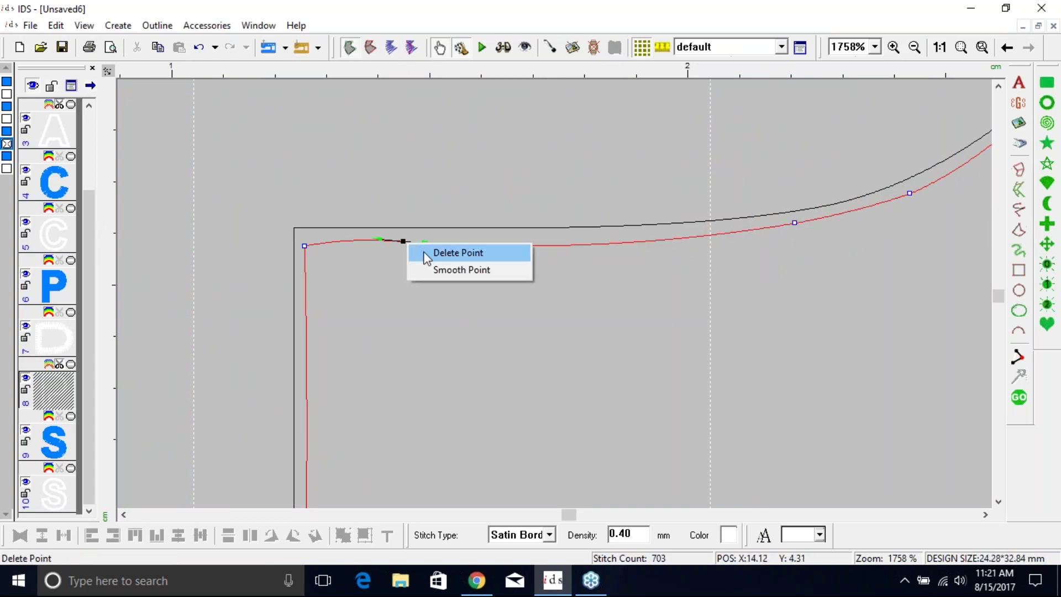
{"action": "left_click", "coordinate": [424, 250]}
{"action": "left_click_drag", "start_coordinate": [492, 238], "coordinate": [492, 243]}
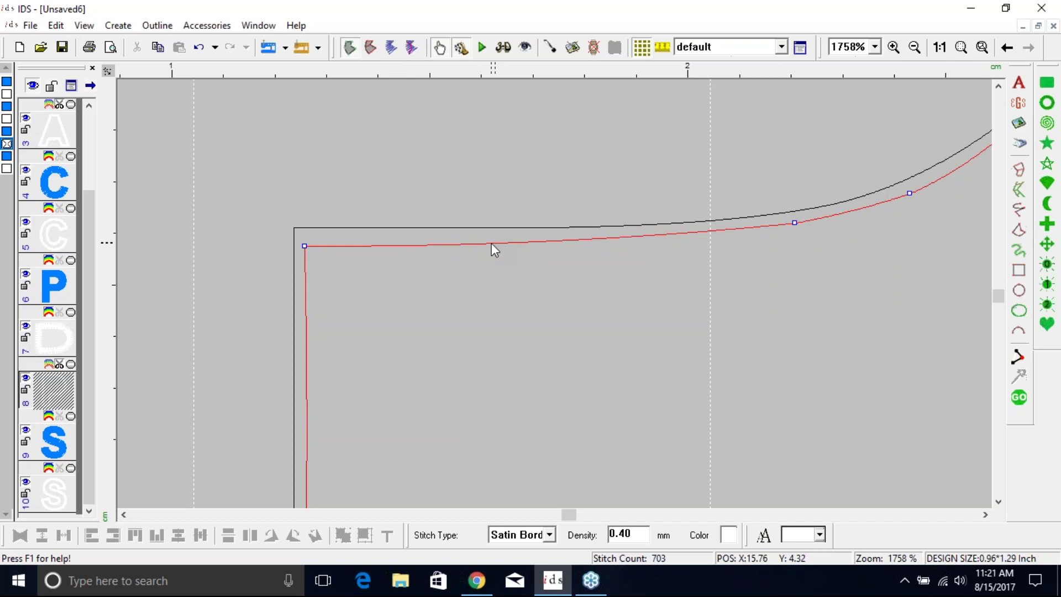
{"action": "left_click_drag", "start_coordinate": [305, 246], "coordinate": [313, 241]}
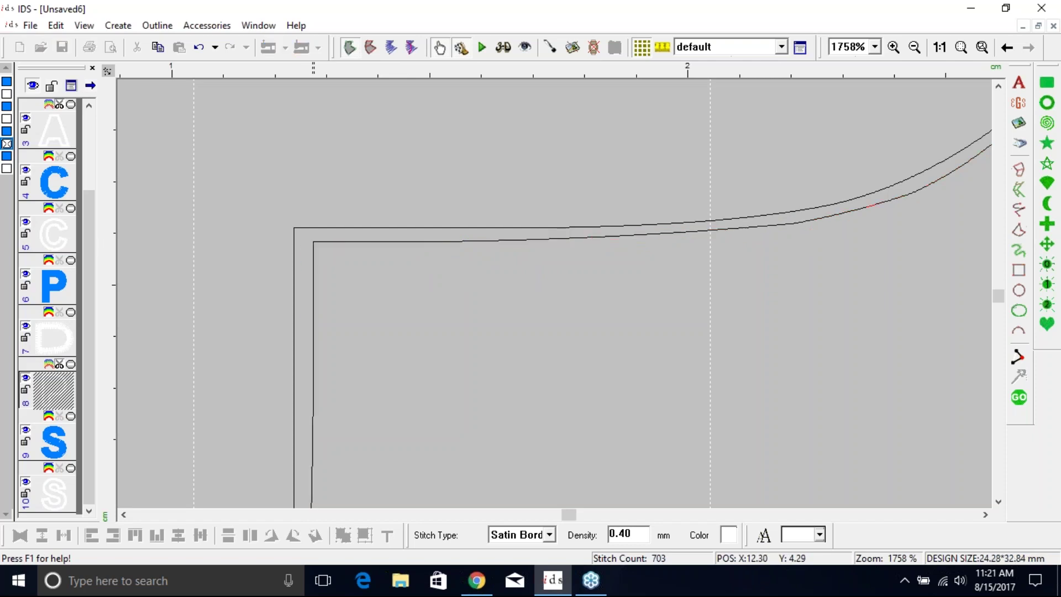
{"action": "left_click", "coordinate": [706, 232]}
{"action": "left_click_drag", "start_coordinate": [706, 232], "coordinate": [708, 235]}
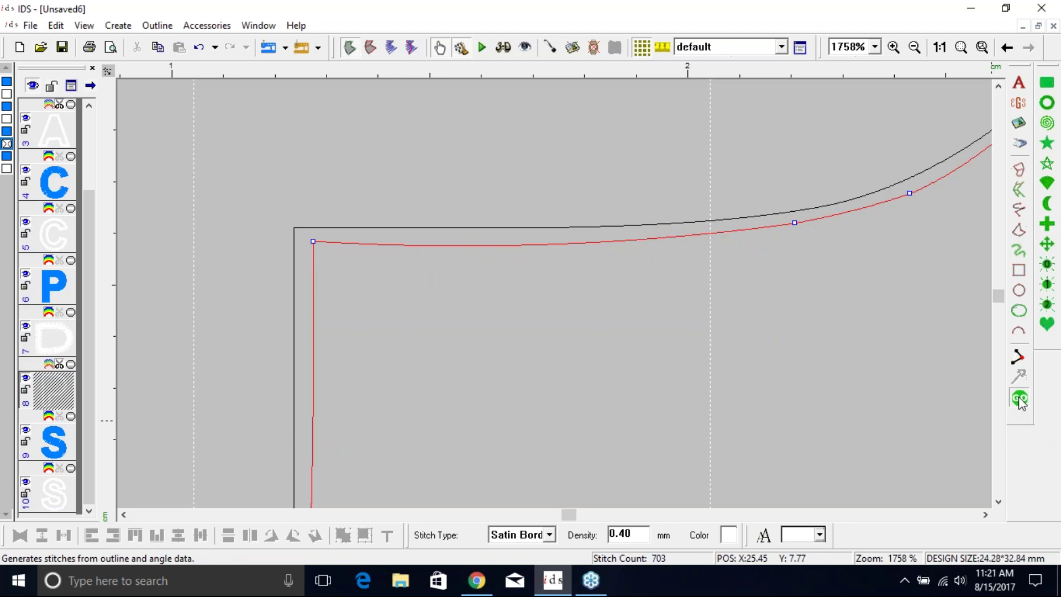
{"action": "left_click", "coordinate": [1019, 397]}
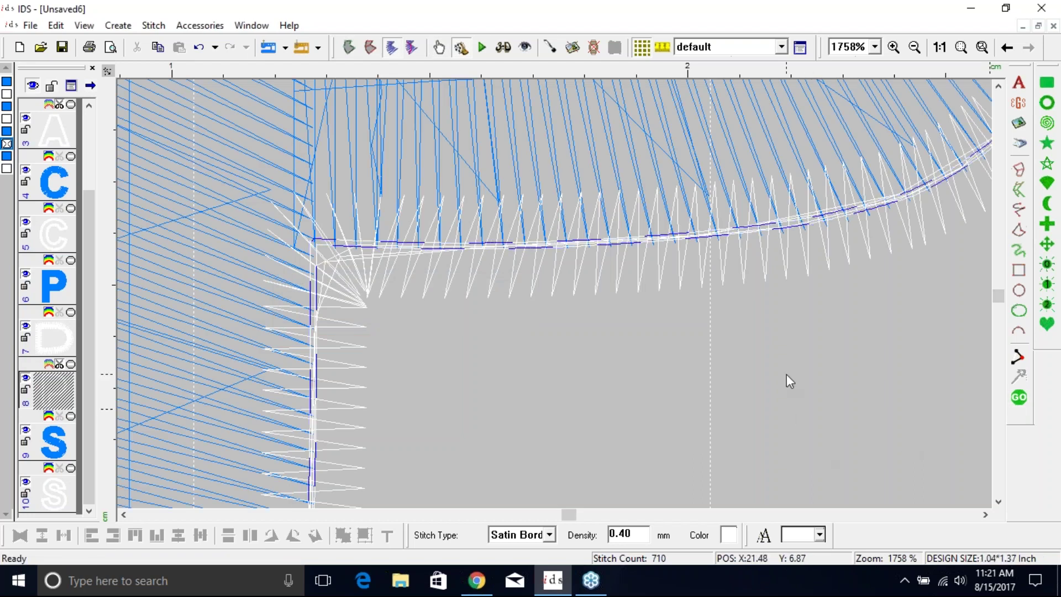
{"action": "left_click", "coordinate": [722, 282]}
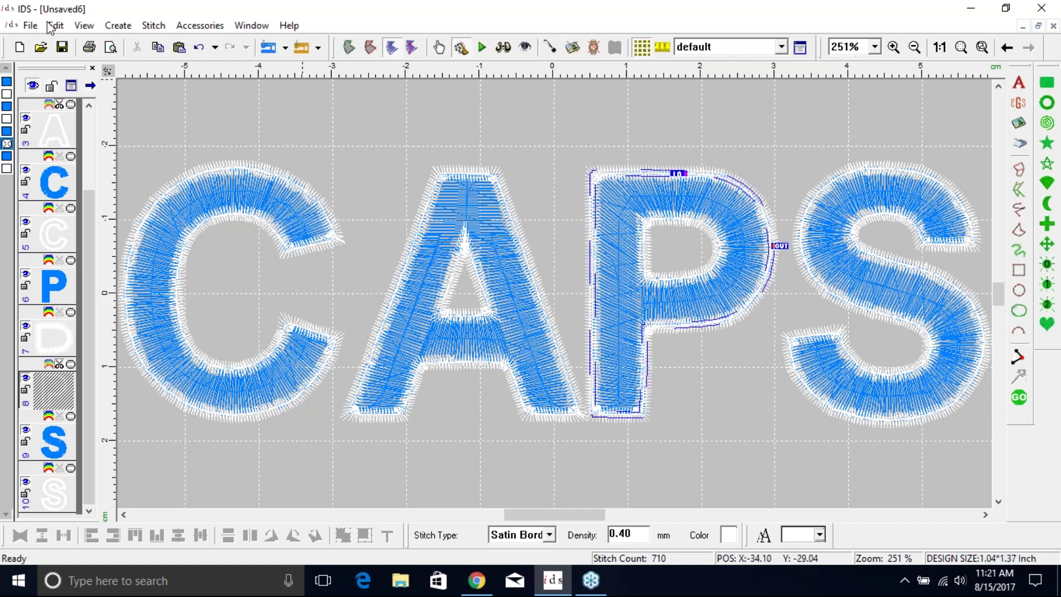
Step: Paste the P's outer border into a new design and generate its stitches
{"action": "left_click", "coordinate": [22, 50]}
{"action": "key", "text": "ctrl+v"}
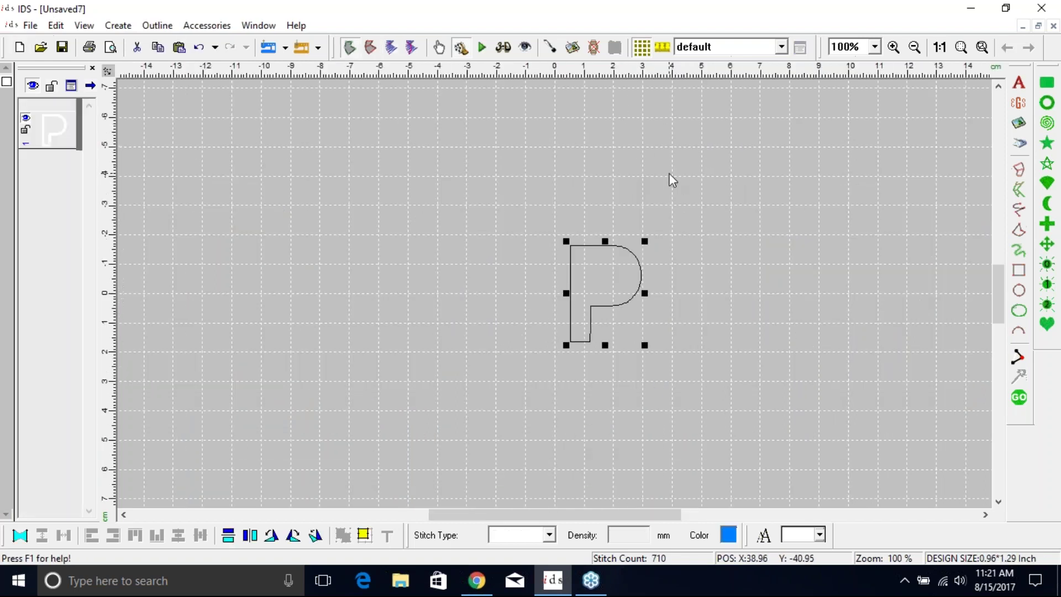
{"action": "left_click", "coordinate": [1019, 397]}
{"action": "left_click", "coordinate": [662, 47]}
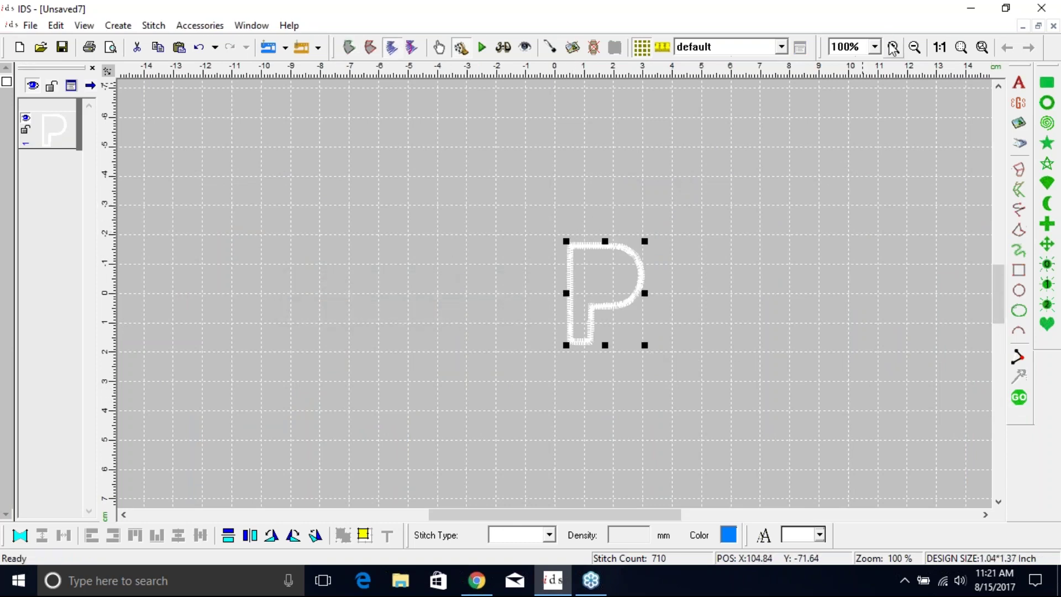
{"action": "left_click", "coordinate": [894, 47]}
{"action": "left_click_drag", "start_coordinate": [529, 212], "coordinate": [702, 373]}
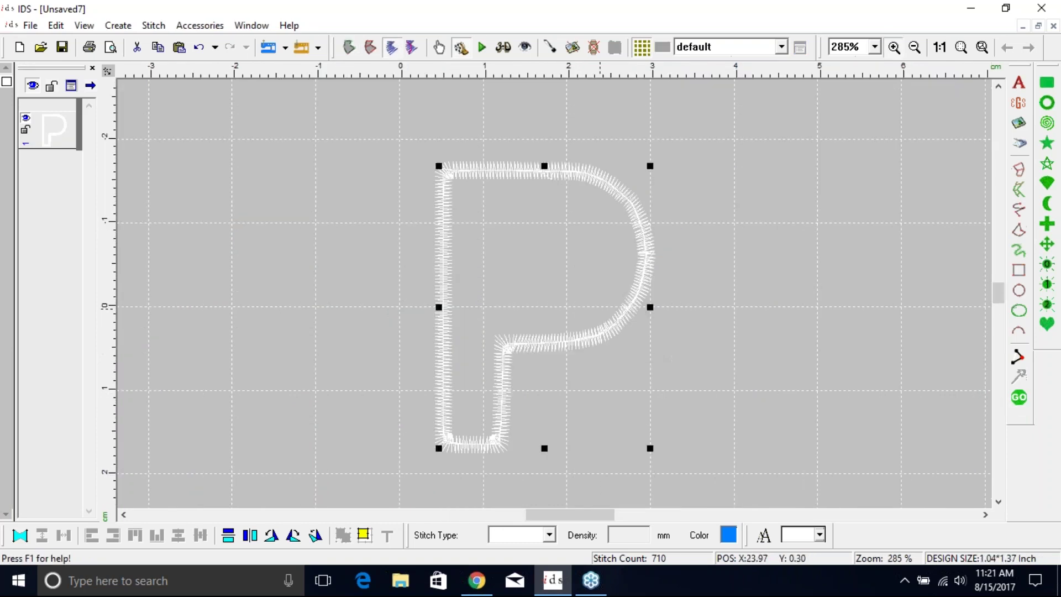
Step: Convert the P's border line into an area with a custom width using Create Area From Line
{"action": "left_click", "coordinate": [586, 341]}
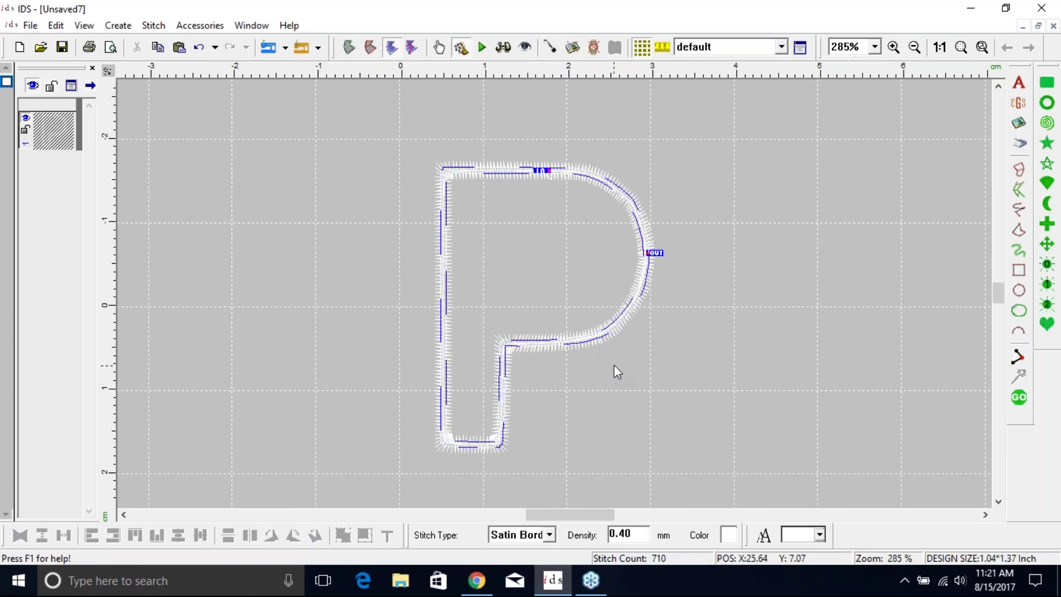
{"action": "left_click", "coordinate": [349, 51]}
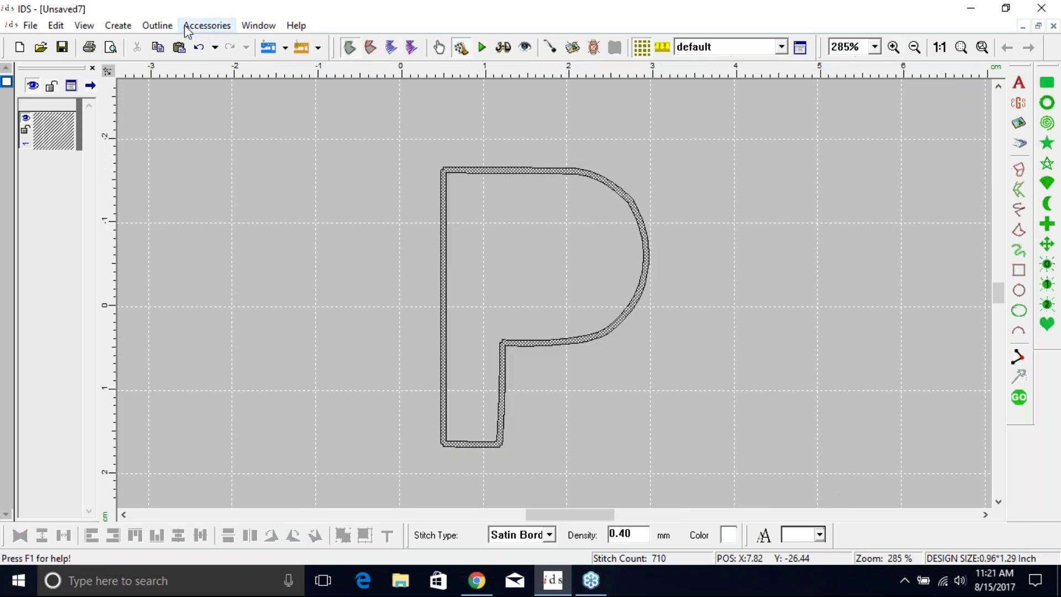
{"action": "left_click", "coordinate": [166, 32]}
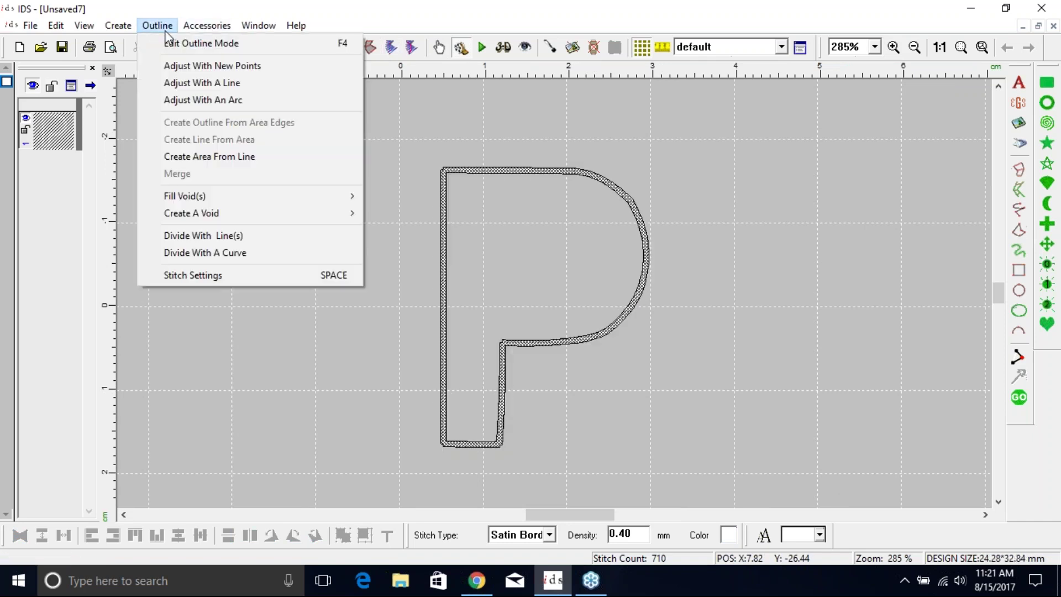
{"action": "left_click", "coordinate": [188, 160]}
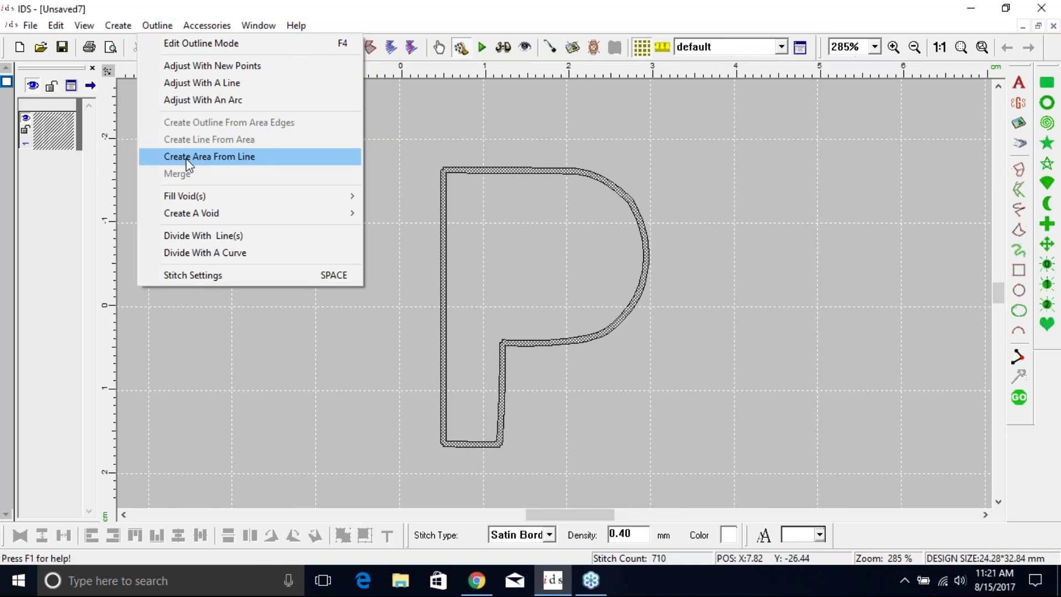
{"action": "left_click_drag", "start_coordinate": [547, 247], "coordinate": [287, 178]}
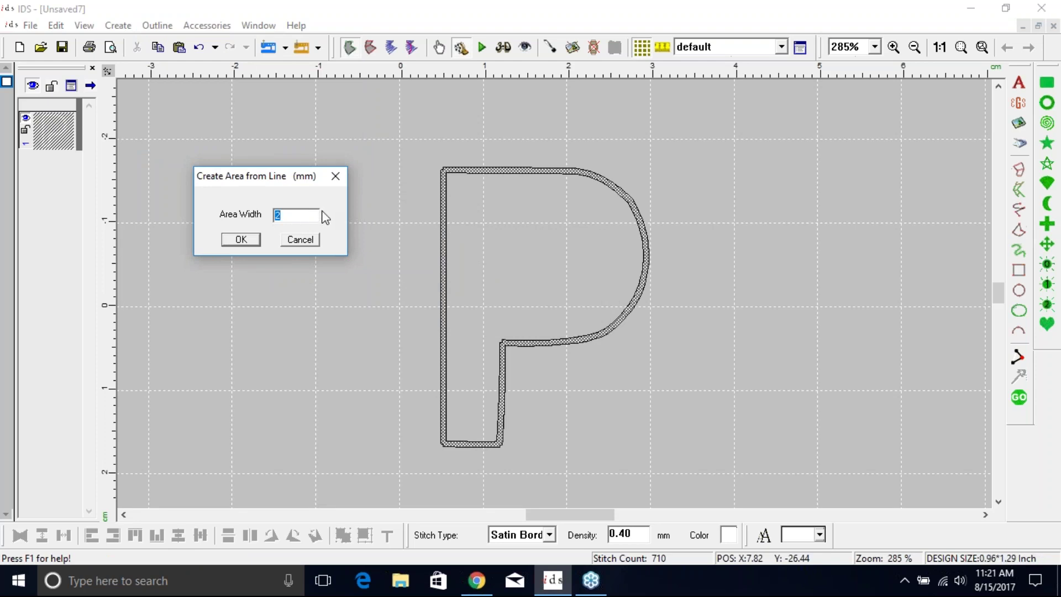
{"action": "type", "text": ".5"}
{"action": "left_click", "coordinate": [247, 242]}
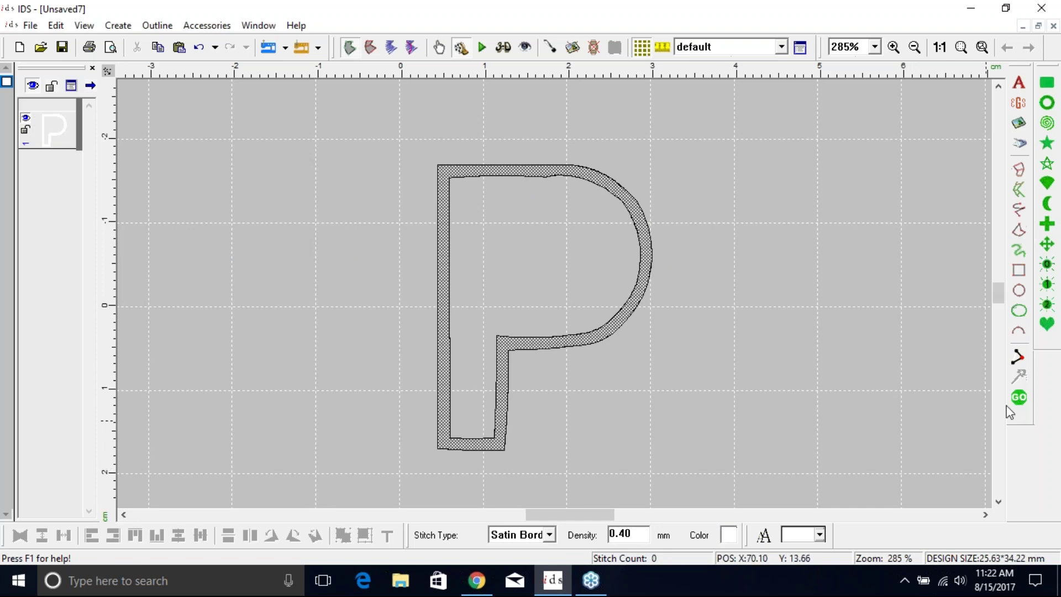
Step: Generate satin stitches for the new P area and recolour it green
{"action": "left_click", "coordinate": [1019, 397]}
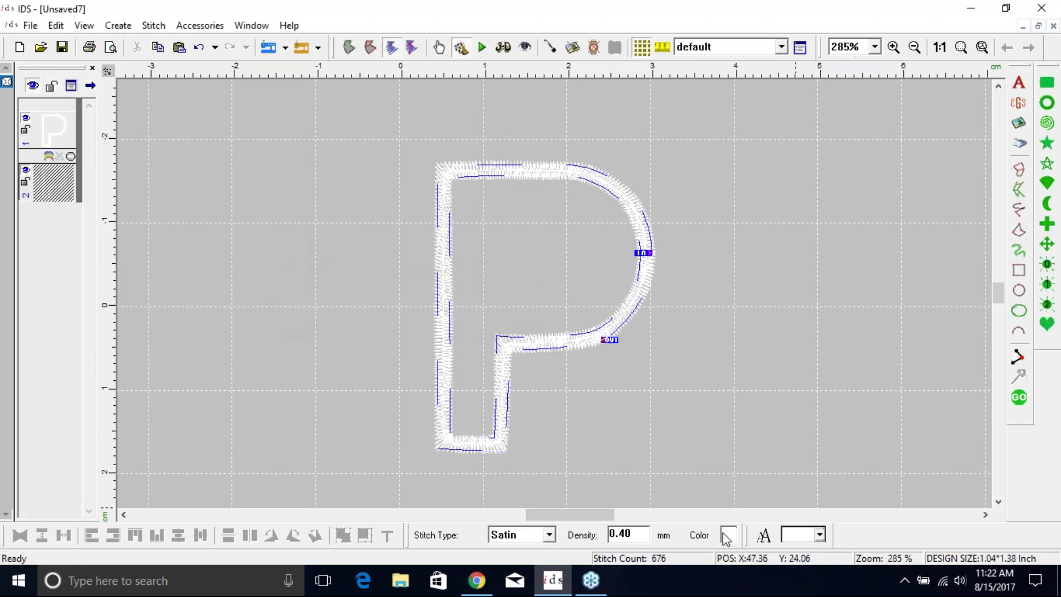
{"action": "left_click", "coordinate": [729, 534]}
{"action": "left_click", "coordinate": [519, 252]}
{"action": "left_click", "coordinate": [479, 395]}
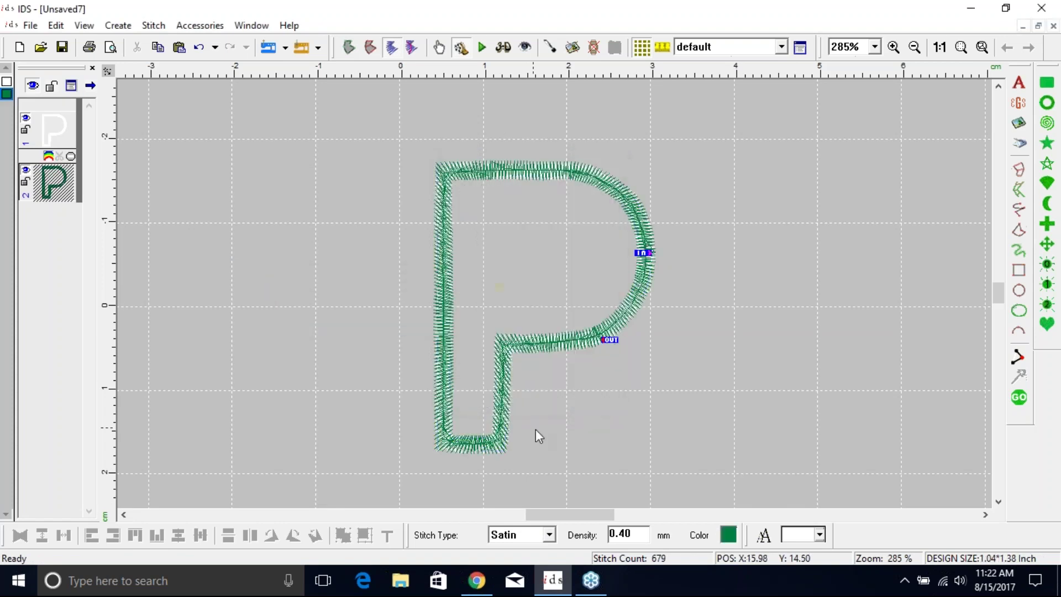
Step: Move the grouped white and green P borders about 1 cm to the left of their original position
{"action": "left_click", "coordinate": [503, 407]}
{"action": "left_click_drag", "start_coordinate": [503, 408], "coordinate": [773, 382]}
{"action": "left_click", "coordinate": [564, 360]}
{"action": "left_click", "coordinate": [702, 289]}
{"action": "left_click_drag", "start_coordinate": [690, 304], "coordinate": [365, 296]}
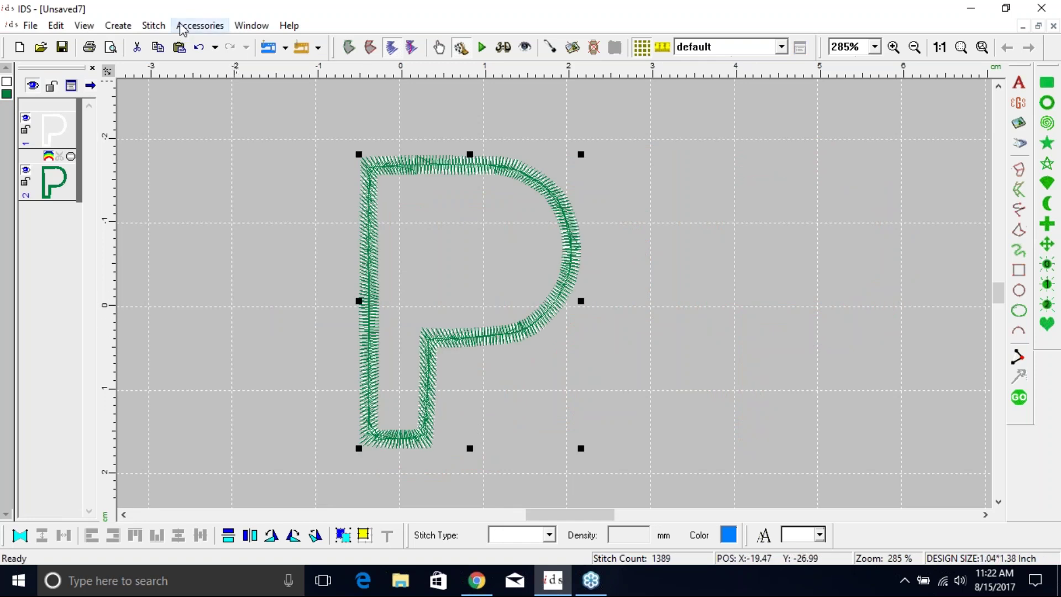
Step: Ungroup the two P borders and move the green one about 3 cm to the right of the white one
{"action": "left_click", "coordinate": [59, 27]}
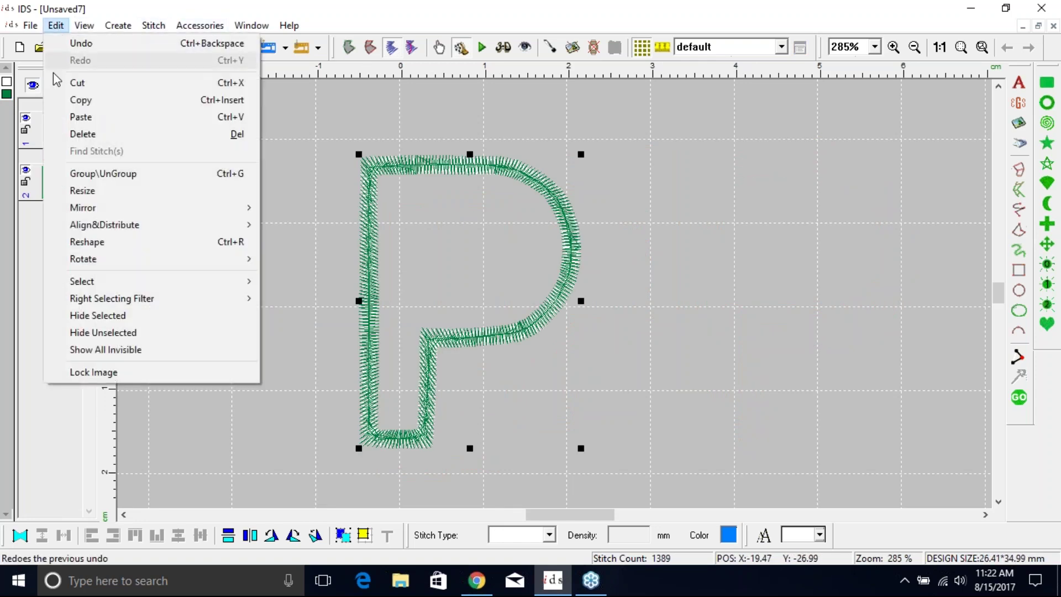
{"action": "left_click", "coordinate": [55, 173]}
{"action": "left_click", "coordinate": [700, 319]}
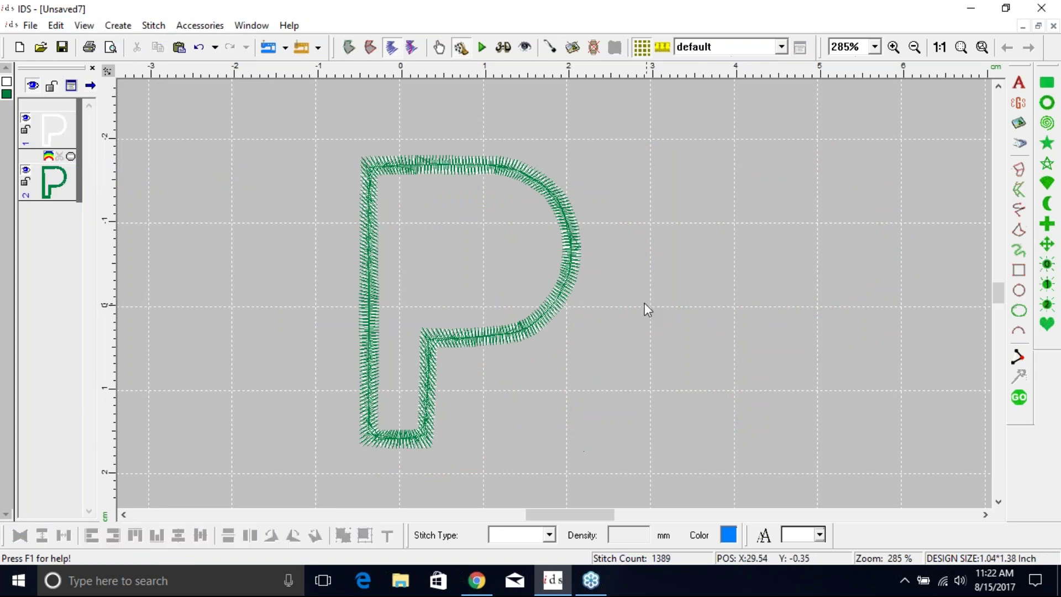
{"action": "left_click", "coordinate": [550, 286]}
{"action": "left_click_drag", "start_coordinate": [539, 310], "coordinate": [800, 309]}
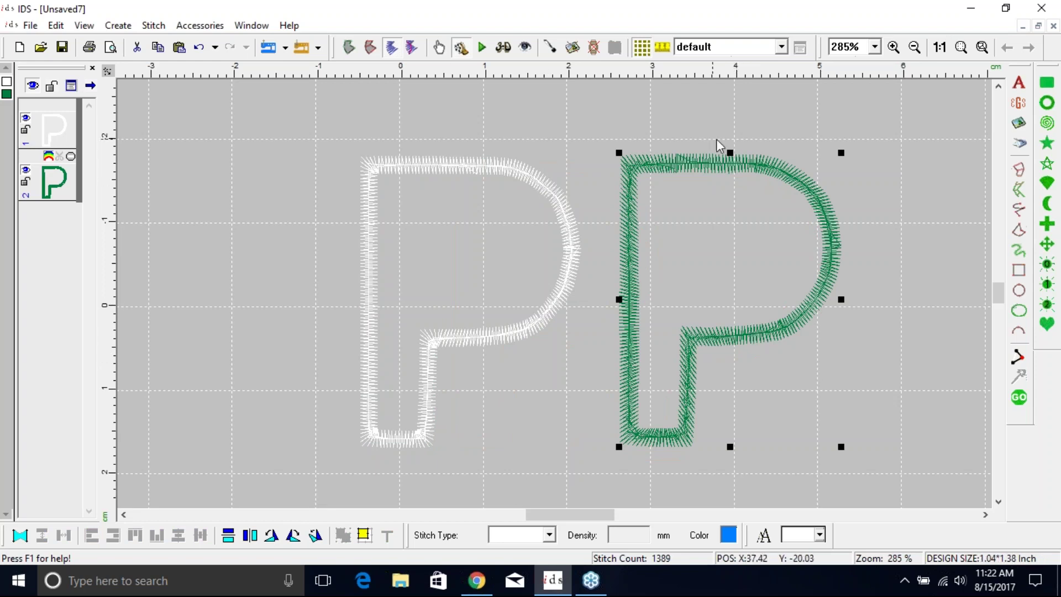
Step: Create a line from the green P's area, generate its double run stitches, and recolour it orange
{"action": "left_click", "coordinate": [350, 48]}
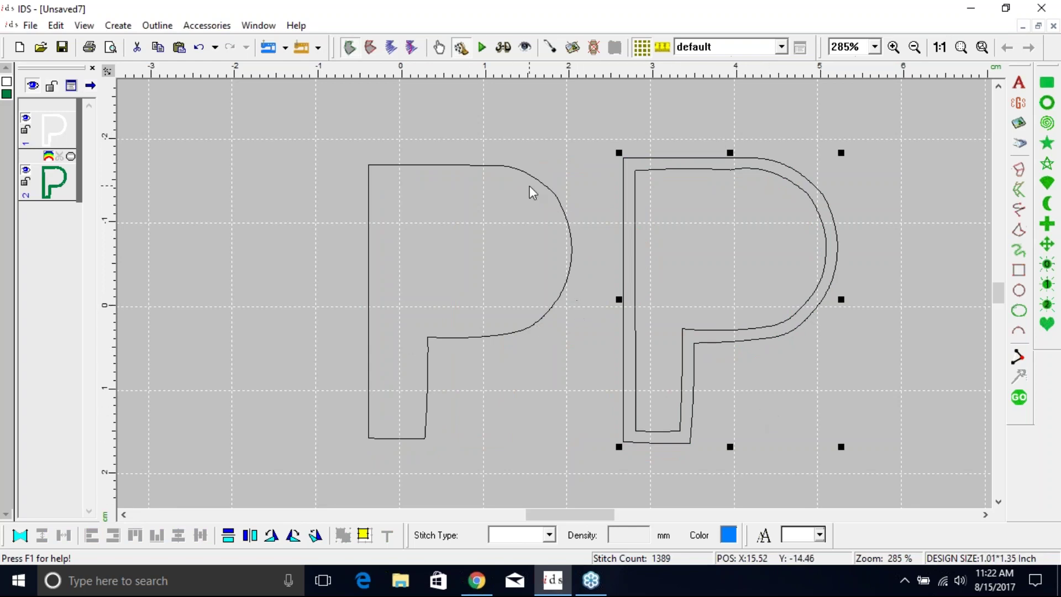
{"action": "left_click", "coordinate": [629, 294]}
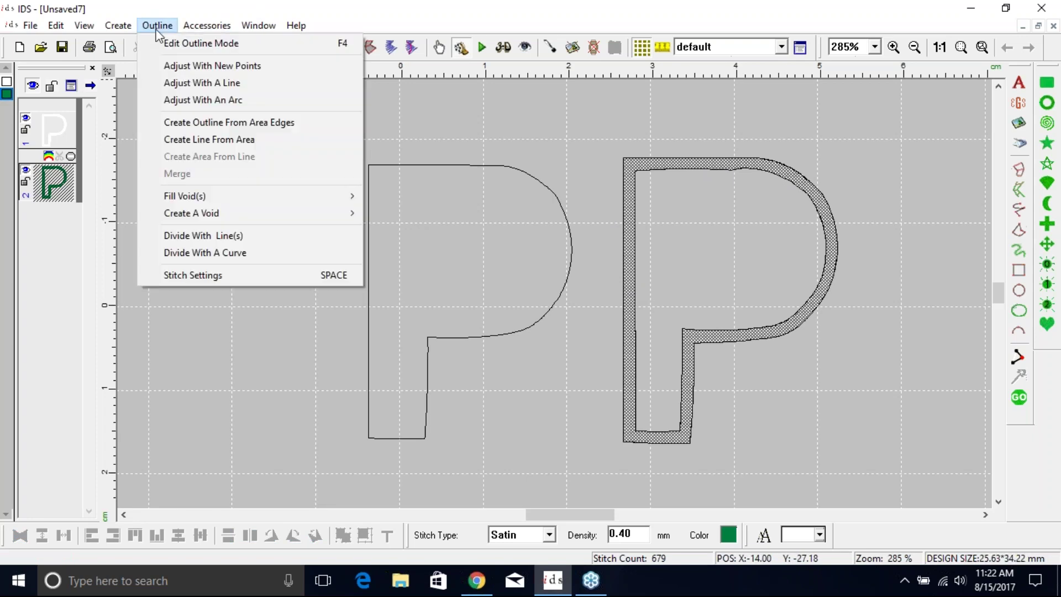
{"action": "left_click", "coordinate": [210, 140]}
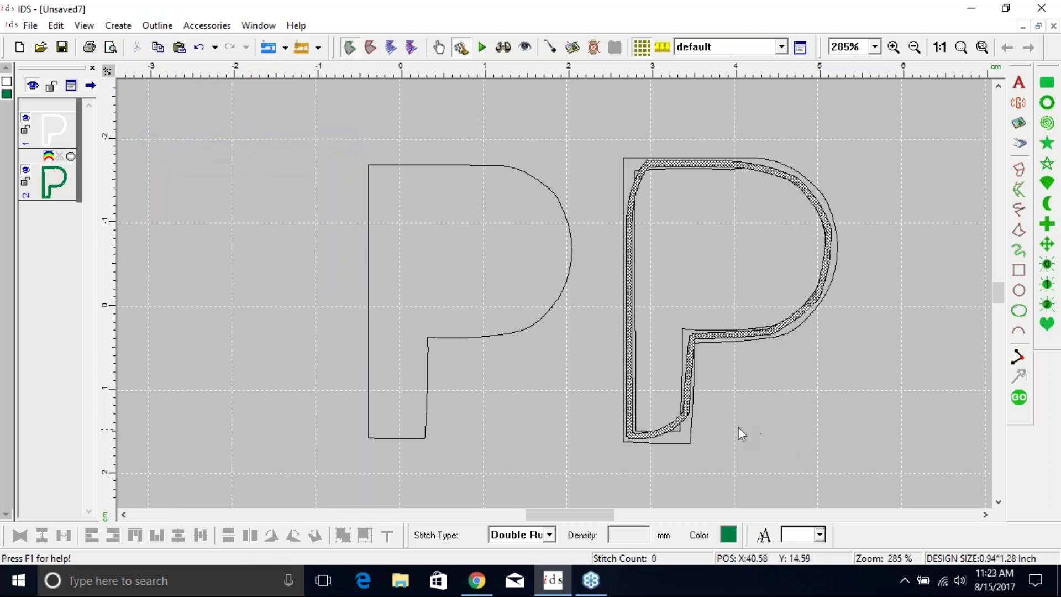
{"action": "left_click", "coordinate": [1019, 397]}
{"action": "left_click", "coordinate": [729, 534]}
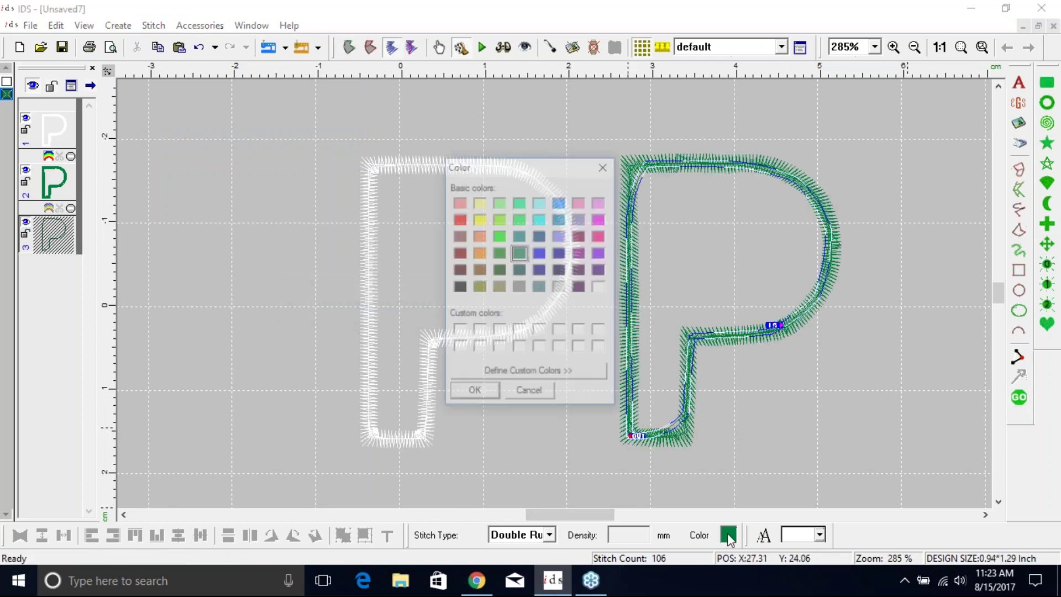
{"action": "left_click", "coordinate": [479, 236]}
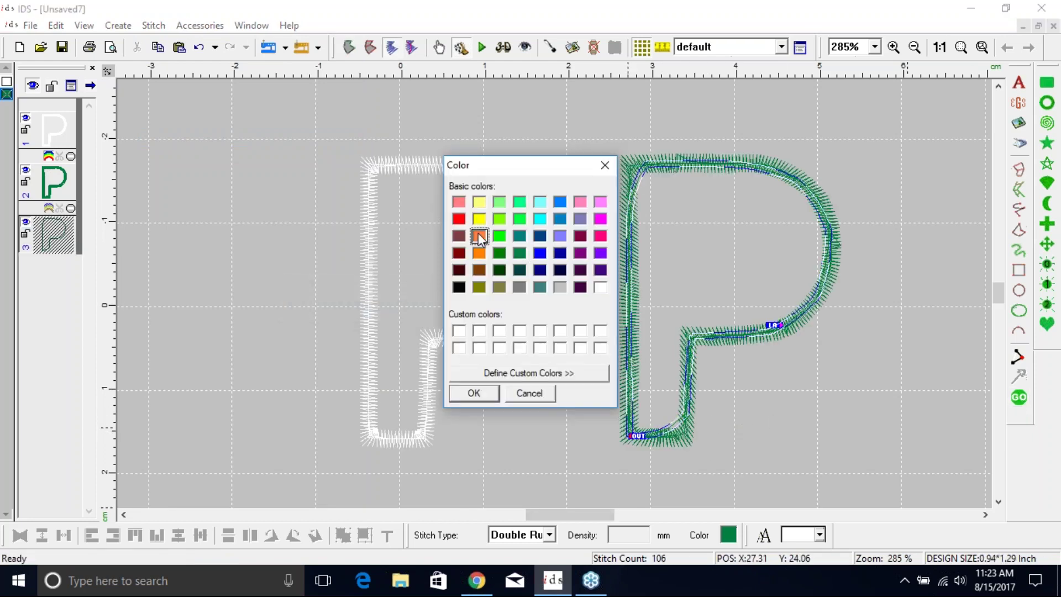
{"action": "left_click", "coordinate": [474, 393]}
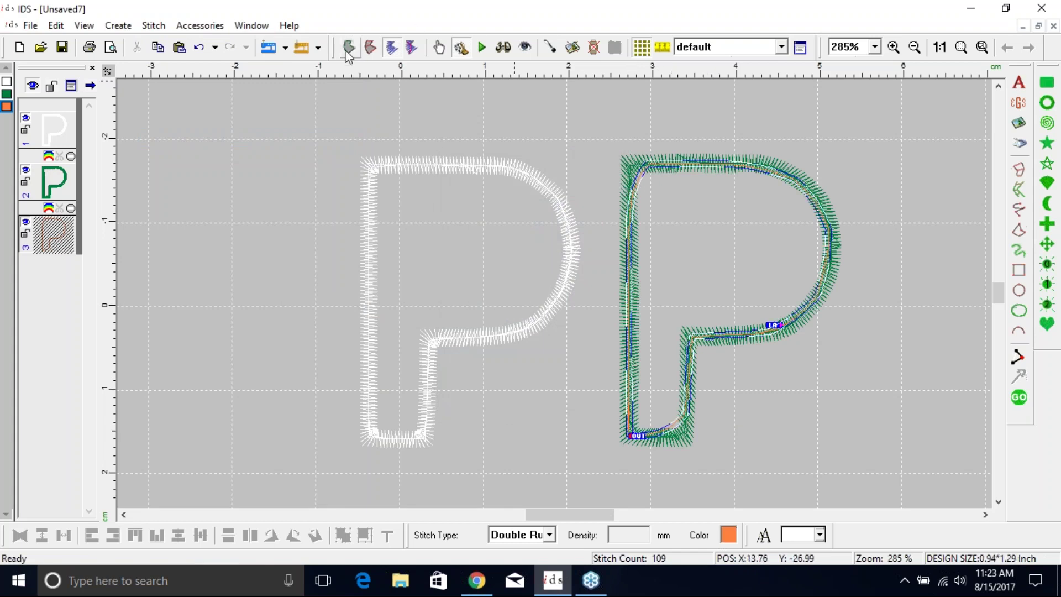
Step: Edit the orange line's outline, moving its lower-right stem point and upper-left point out to the P's corners
{"action": "left_click", "coordinate": [440, 48]}
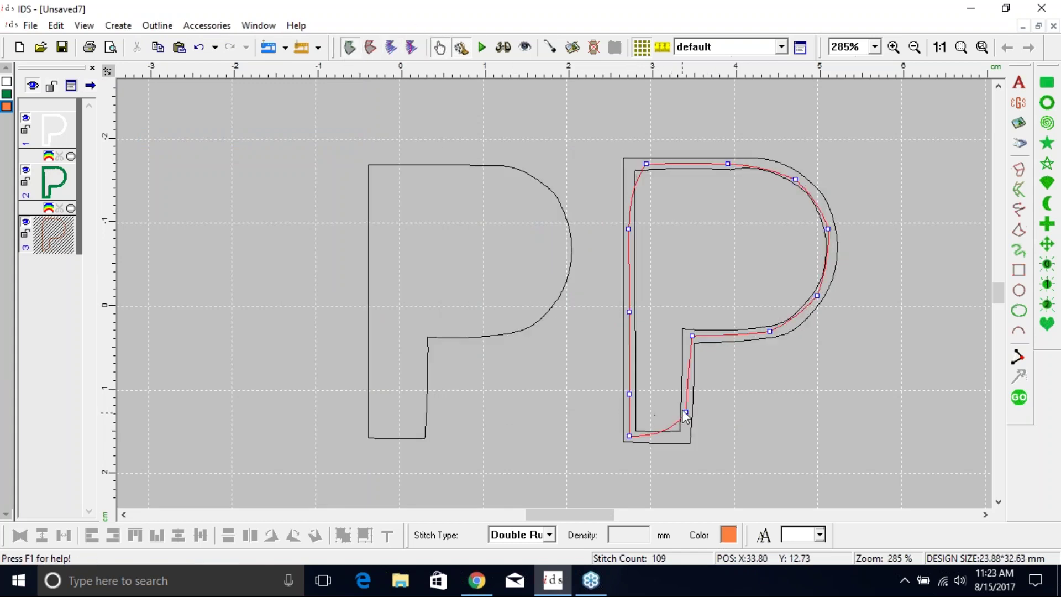
{"action": "left_click_drag", "start_coordinate": [686, 412], "coordinate": [685, 436]}
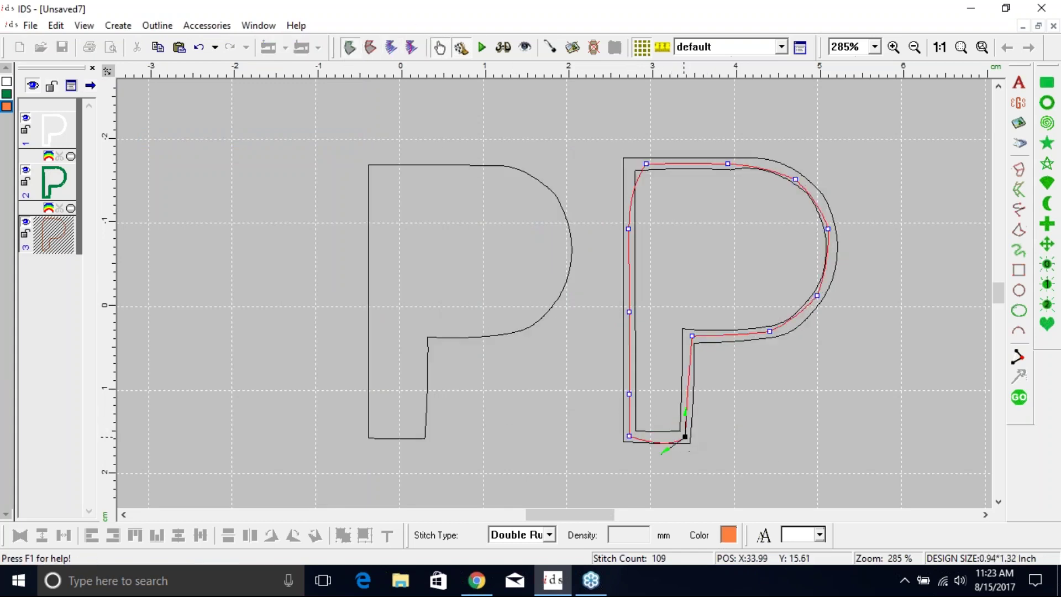
{"action": "left_click", "coordinate": [646, 164]}
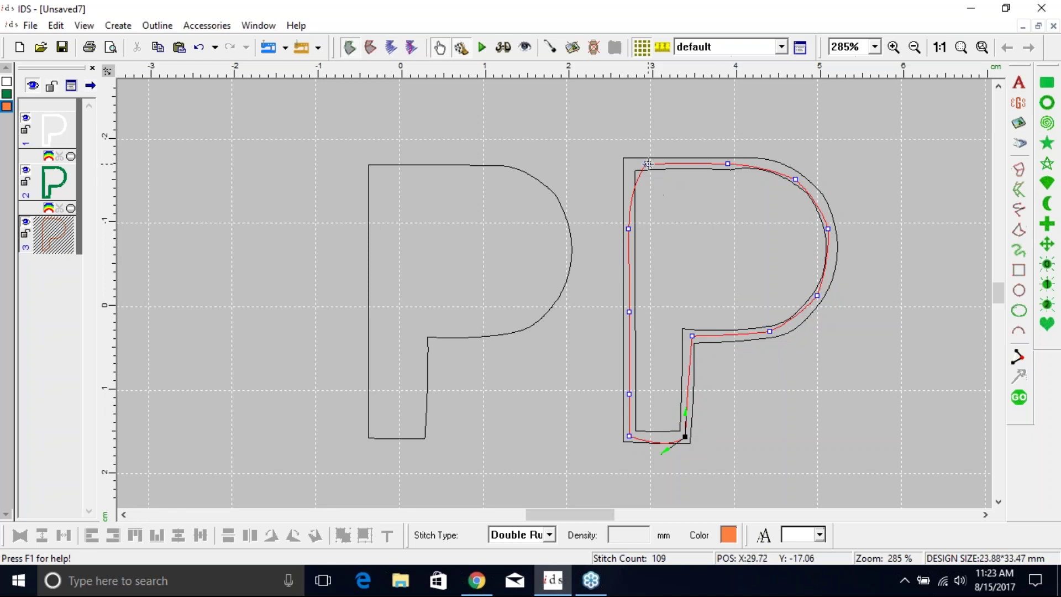
{"action": "left_click_drag", "start_coordinate": [646, 164], "coordinate": [627, 163]}
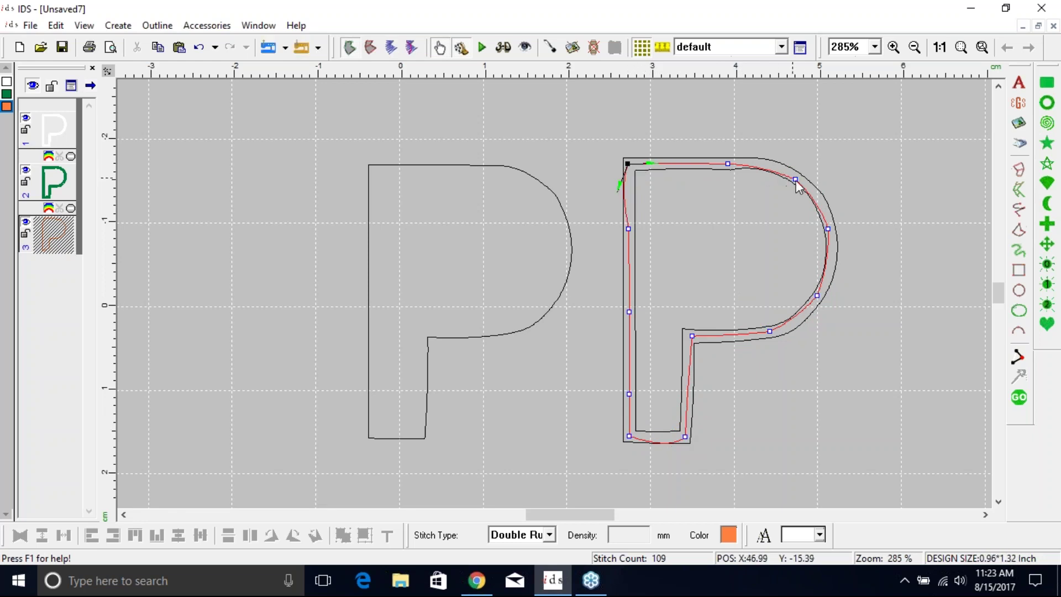
Step: Delete the two extra points on the upper and lower curve of the orange P's bowl
{"action": "left_click", "coordinate": [795, 178]}
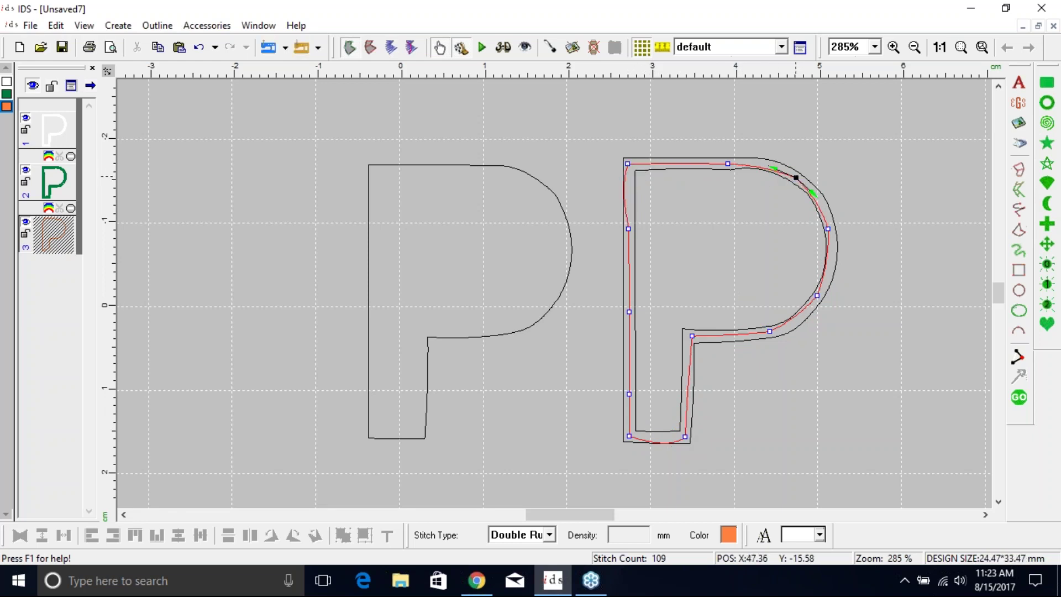
{"action": "right_click", "coordinate": [795, 177]}
{"action": "left_click", "coordinate": [845, 191]}
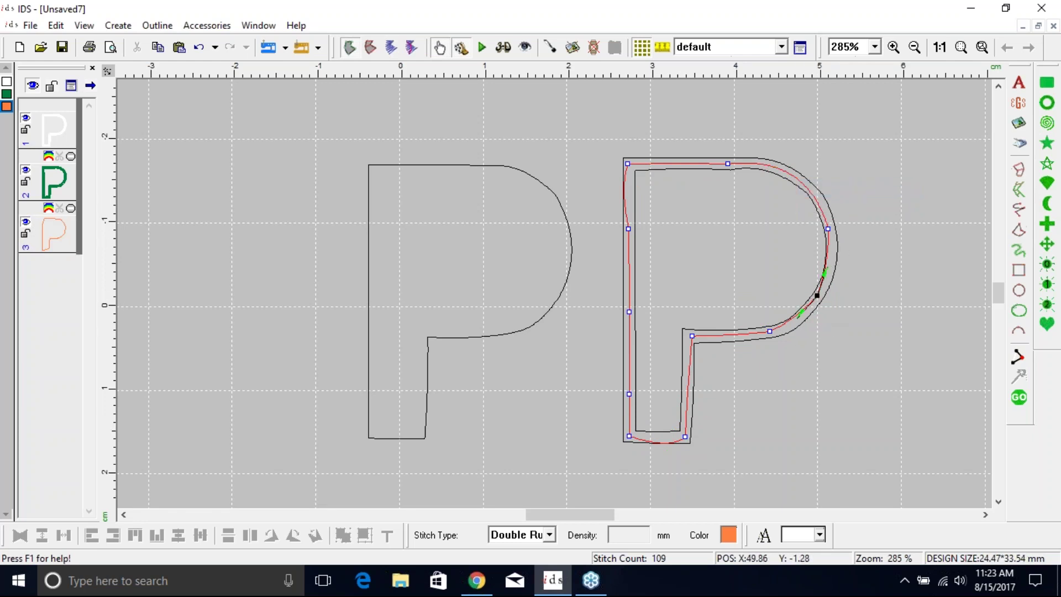
{"action": "right_click", "coordinate": [817, 297]}
{"action": "left_click", "coordinate": [824, 306]}
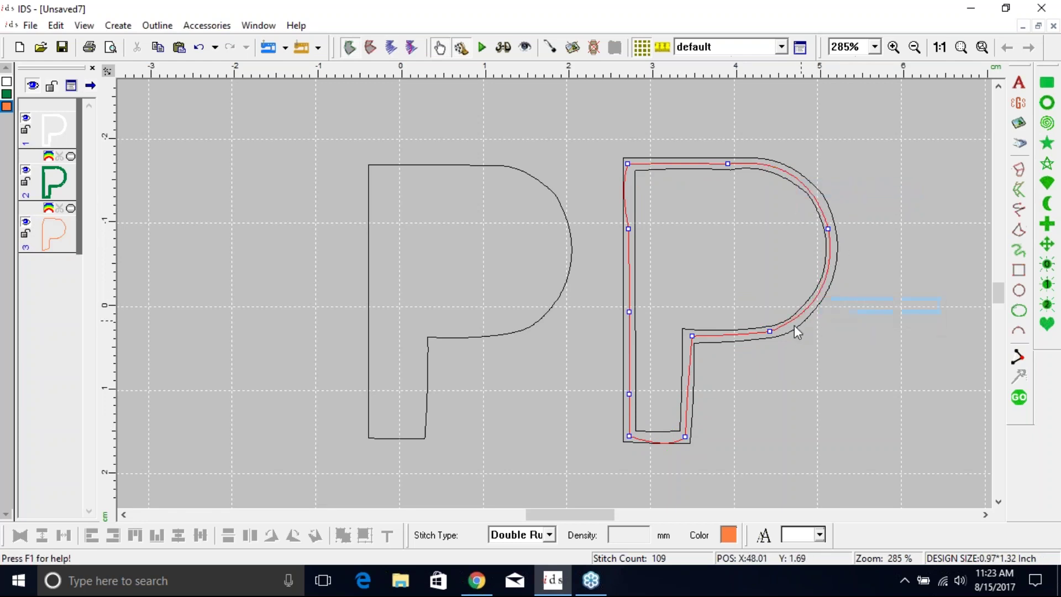
Step: Straighten the orange P's bottom edge, delete the left edge's uppermost point below the corner, and regenerate the stitches
{"action": "left_click", "coordinate": [652, 441]}
{"action": "key", "text": "Delete"}
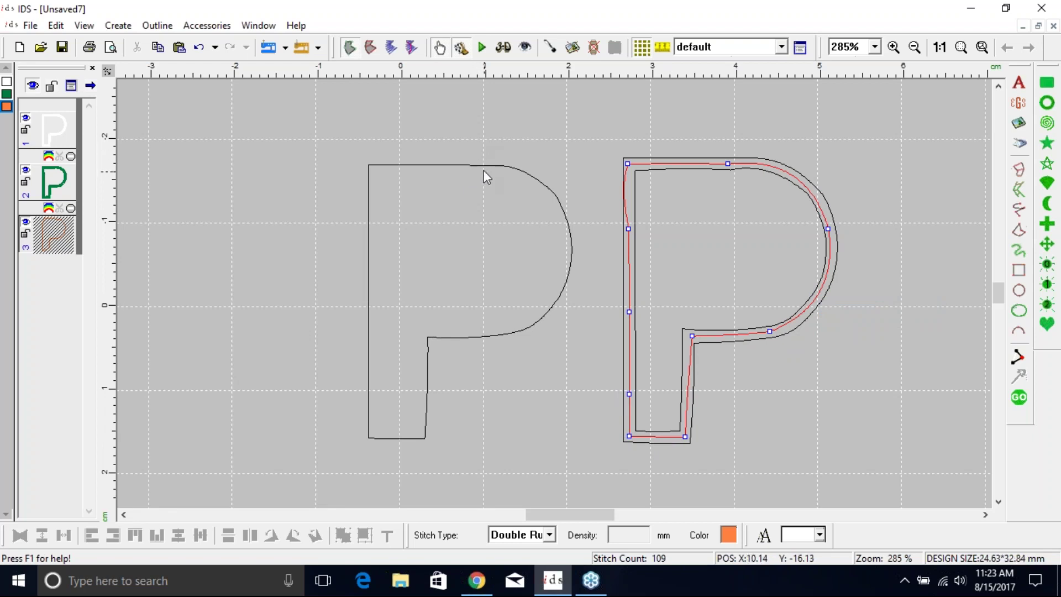
{"action": "right_click", "coordinate": [629, 229]}
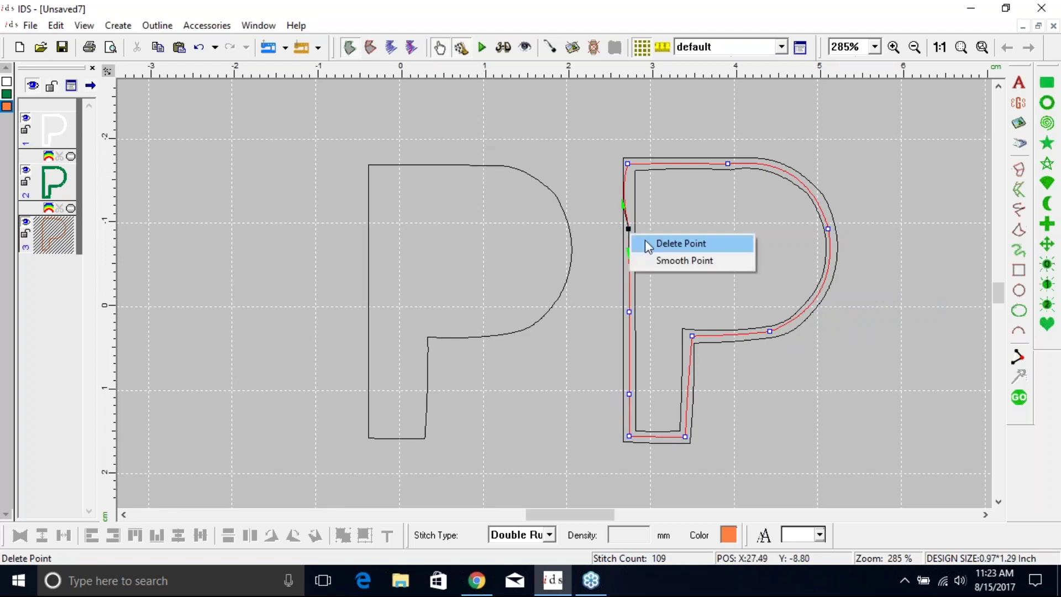
{"action": "left_click", "coordinate": [664, 244]}
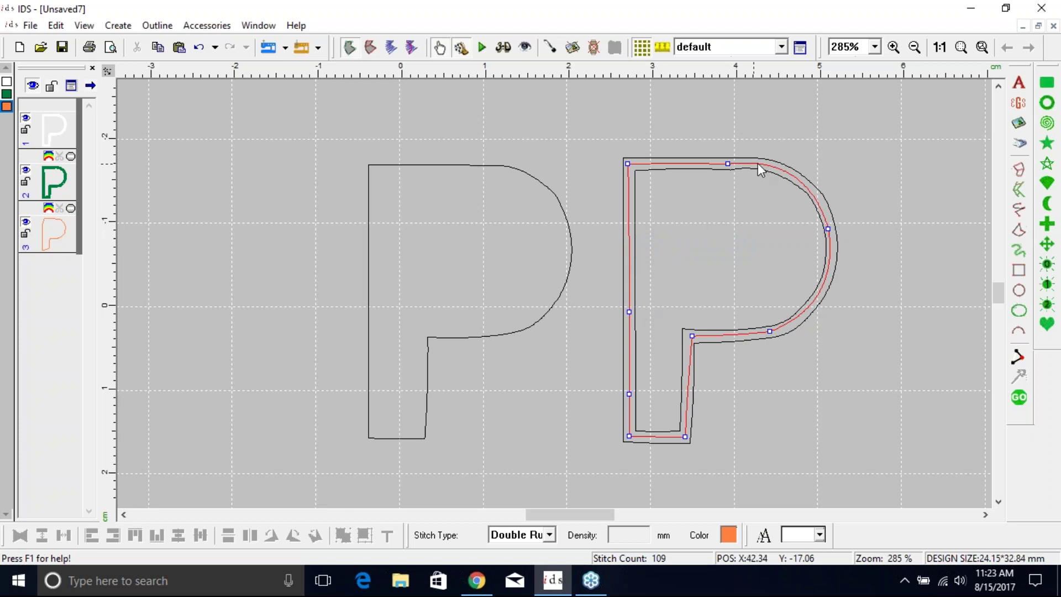
{"action": "left_click", "coordinate": [1021, 401]}
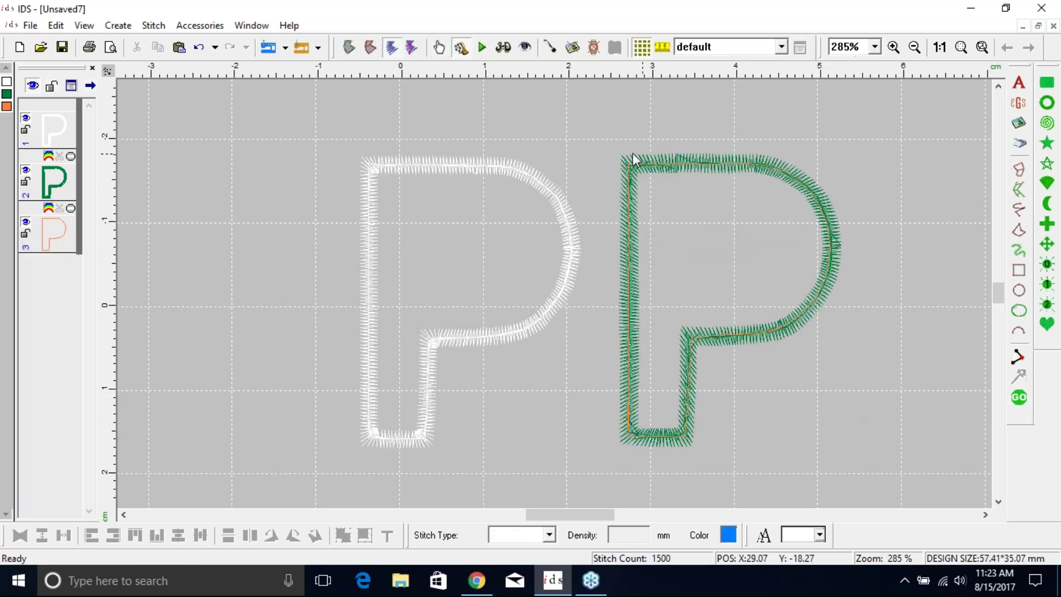
Step: Ungroup the orange line from the green P, place it to the left of the white P, and select it
{"action": "left_click", "coordinate": [650, 164]}
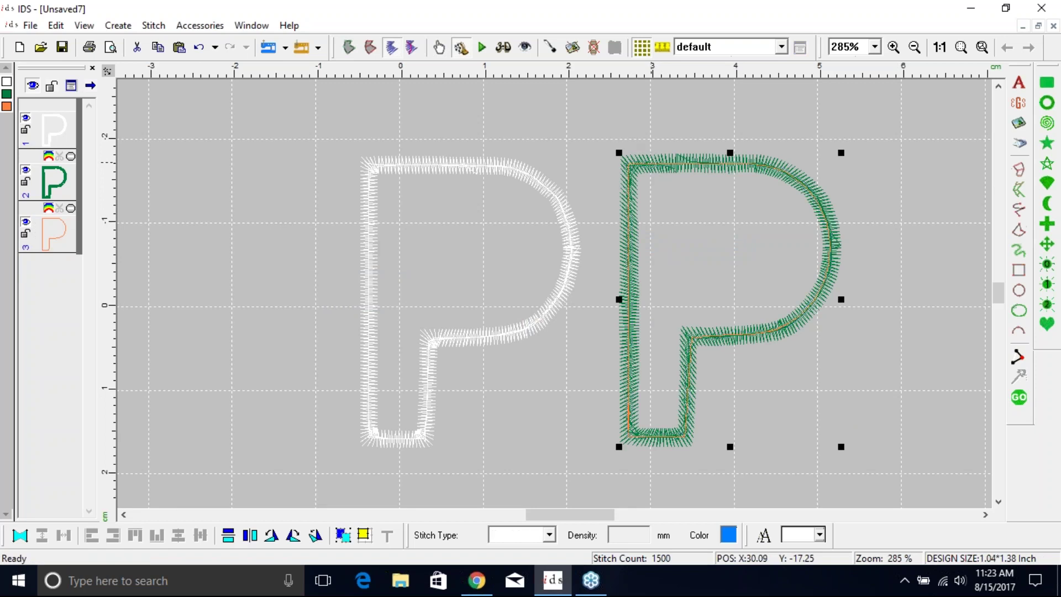
{"action": "mouse_move", "coordinate": [651, 163]}
{"action": "left_mouse_down"}
{"action": "mouse_move", "coordinate": [209, 221]}
{"action": "mouse_move", "coordinate": [681, 164]}
{"action": "mouse_move", "coordinate": [652, 165]}
{"action": "left_mouse_up"}
{"action": "left_click", "coordinate": [56, 26]}
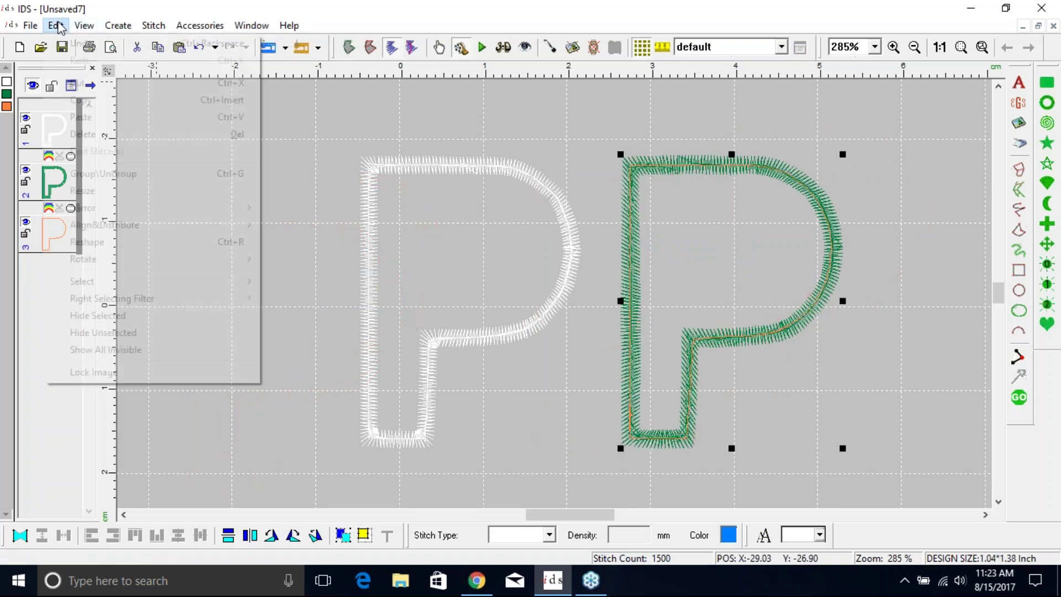
{"action": "left_click", "coordinate": [86, 173]}
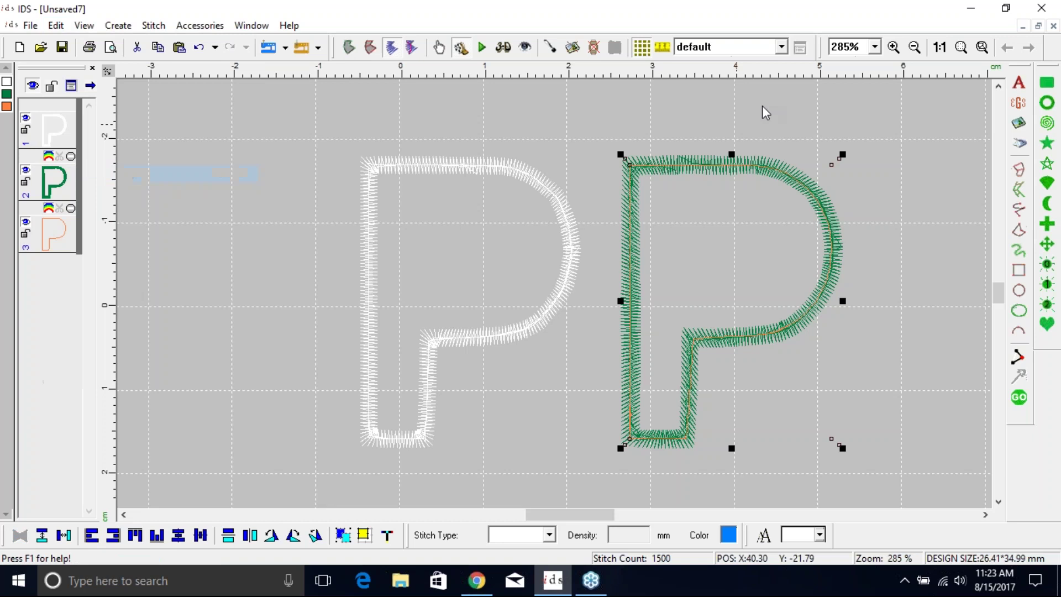
{"action": "left_click", "coordinate": [741, 165]}
{"action": "left_click_drag", "start_coordinate": [741, 165], "coordinate": [224, 151]}
{"action": "left_click", "coordinate": [544, 440]}
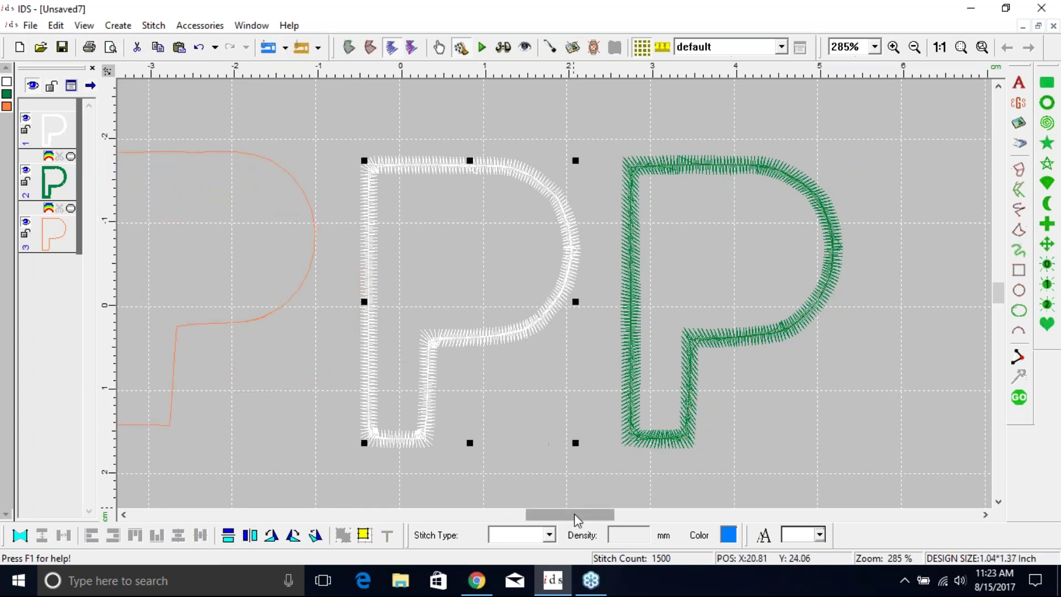
{"action": "left_click_drag", "start_coordinate": [576, 520], "coordinate": [563, 519]}
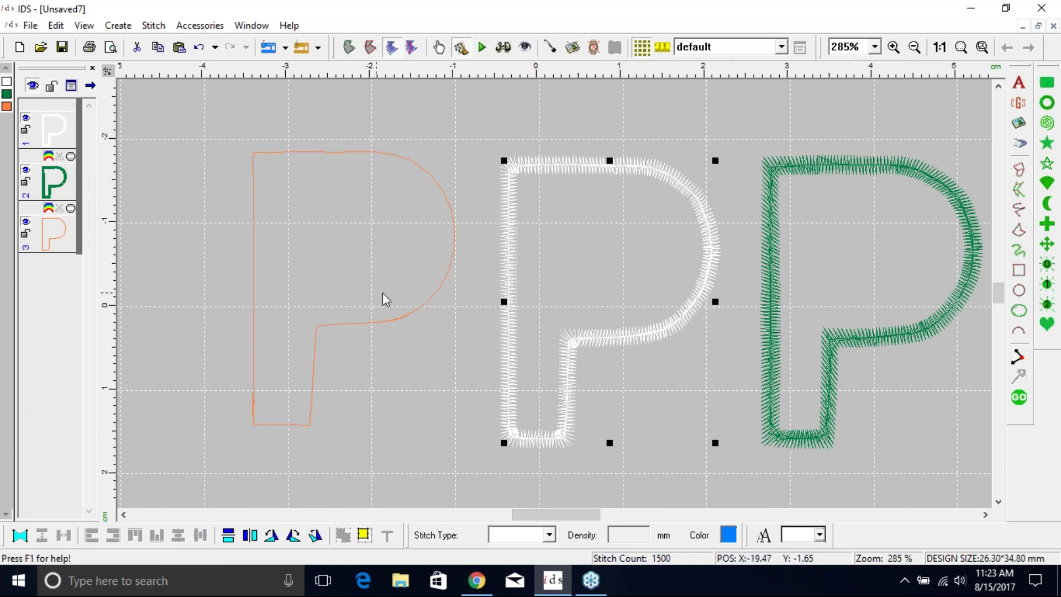
{"action": "left_click", "coordinate": [416, 314]}
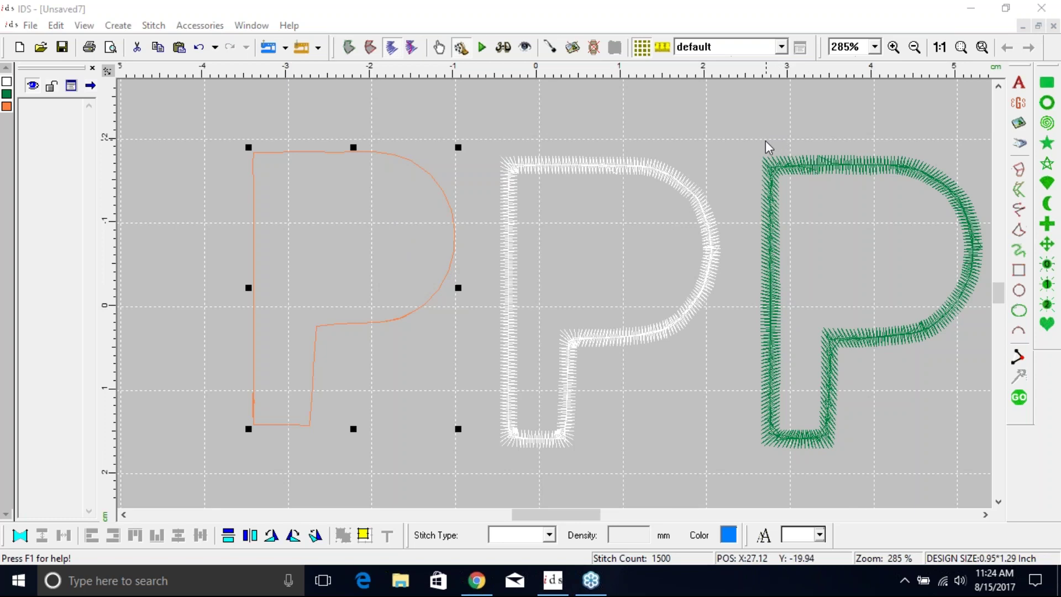
Step: Create a Run outline from the green P's area edges on the inside border with offset -.5, and generate its stitches
{"action": "left_click", "coordinate": [874, 168]}
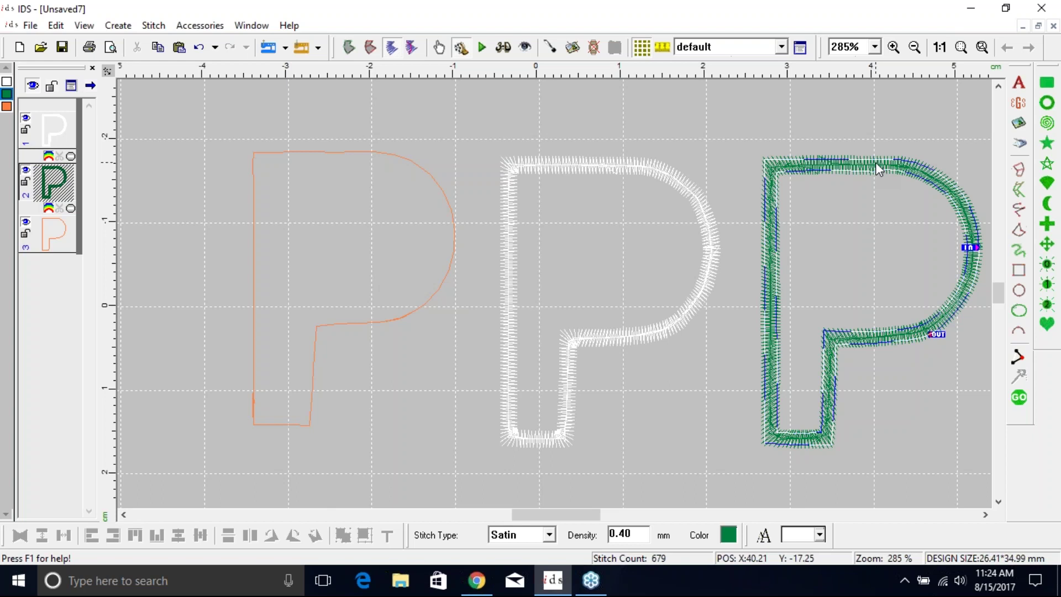
{"action": "right_click", "coordinate": [860, 165]}
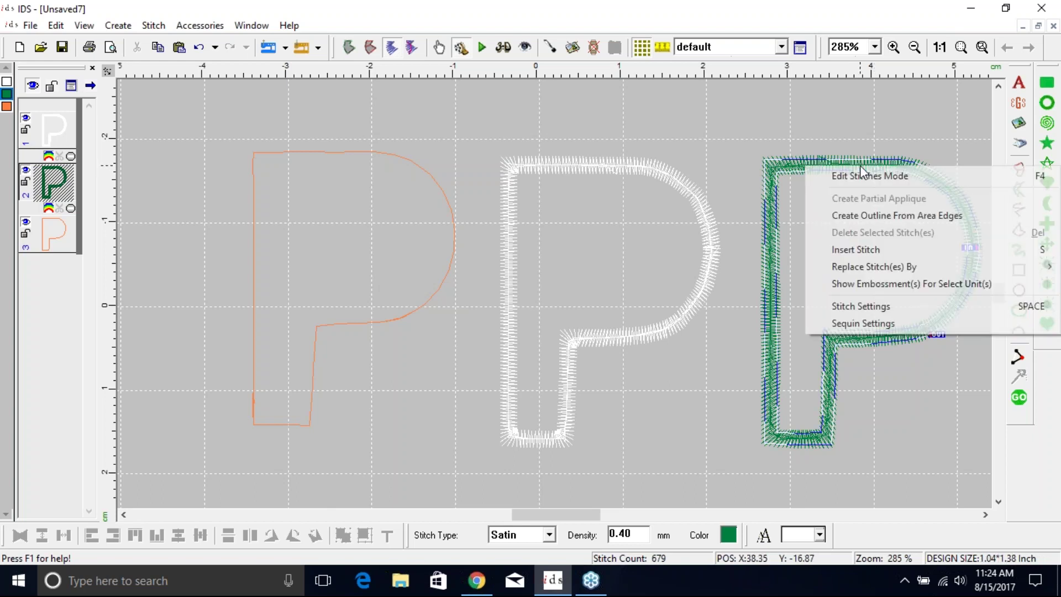
{"action": "left_click", "coordinate": [871, 216]}
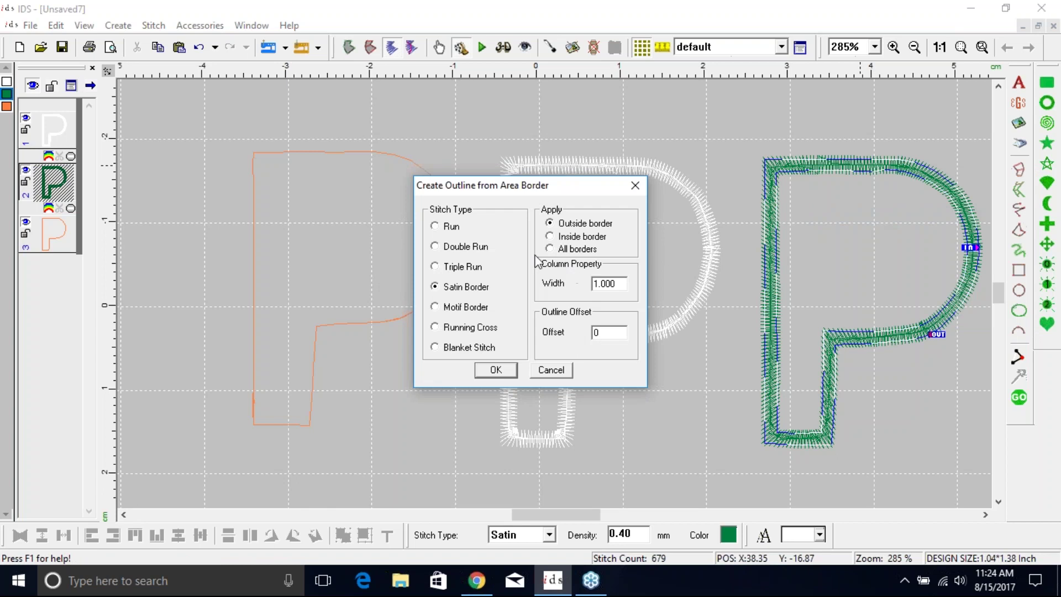
{"action": "left_click", "coordinate": [454, 231]}
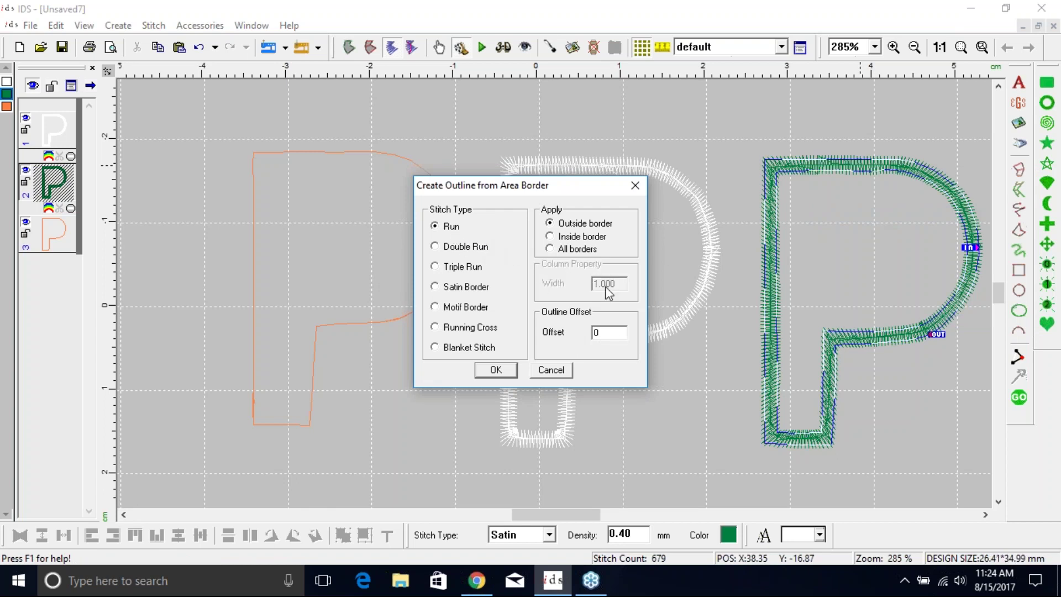
{"action": "double_click", "coordinate": [618, 332]}
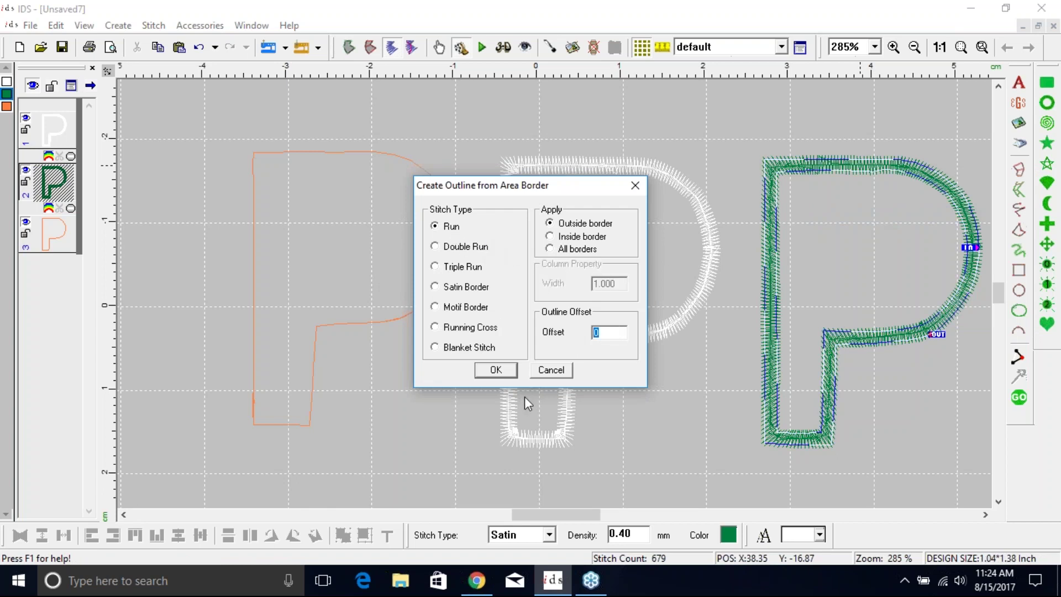
{"action": "left_click", "coordinate": [550, 236]}
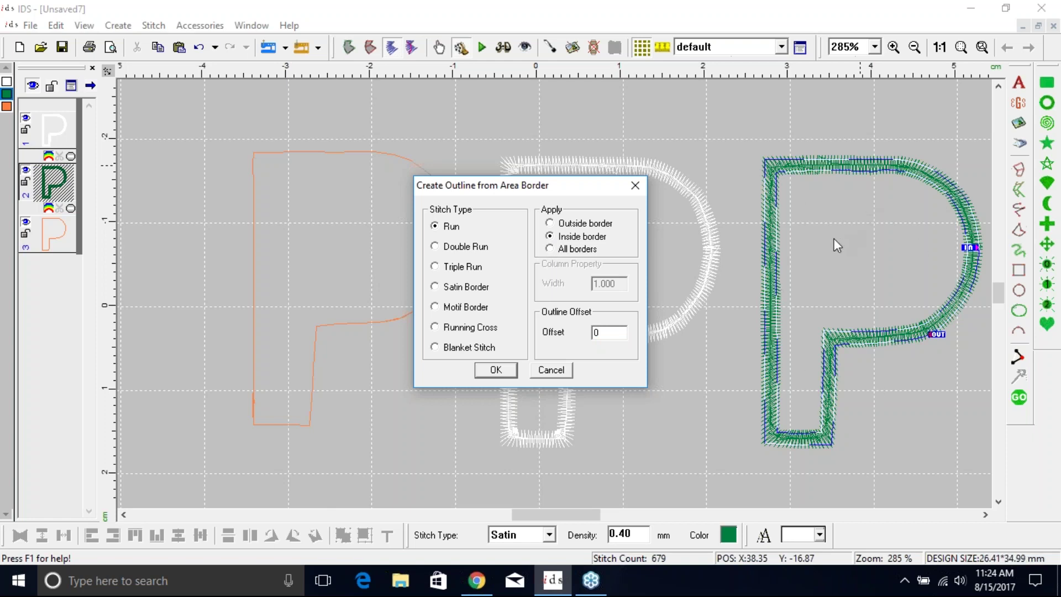
{"action": "double_click", "coordinate": [601, 332]}
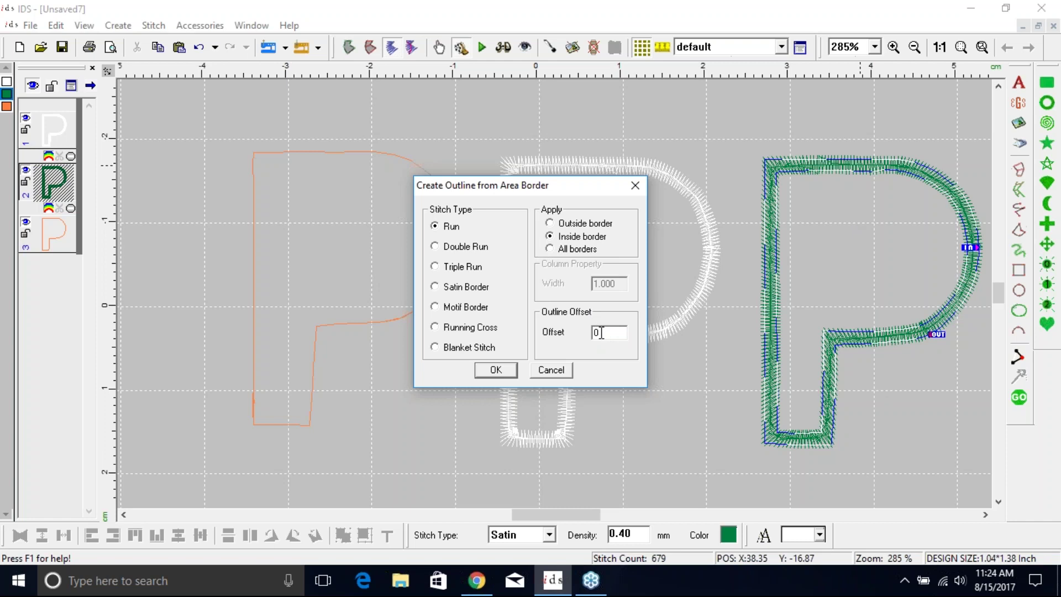
{"action": "type", "text": "-"}
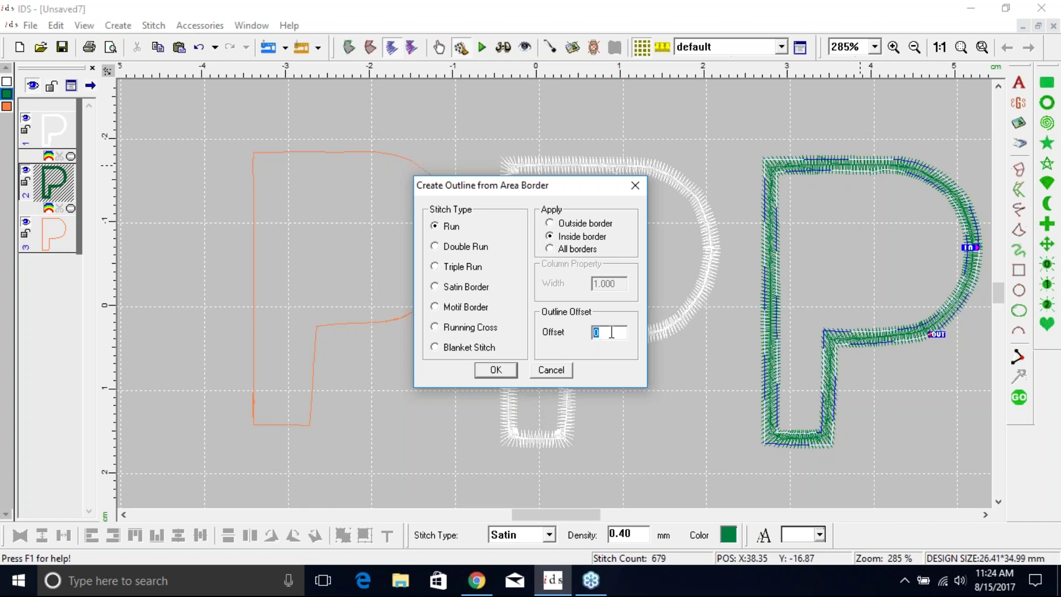
{"action": "type", "text": ".5"}
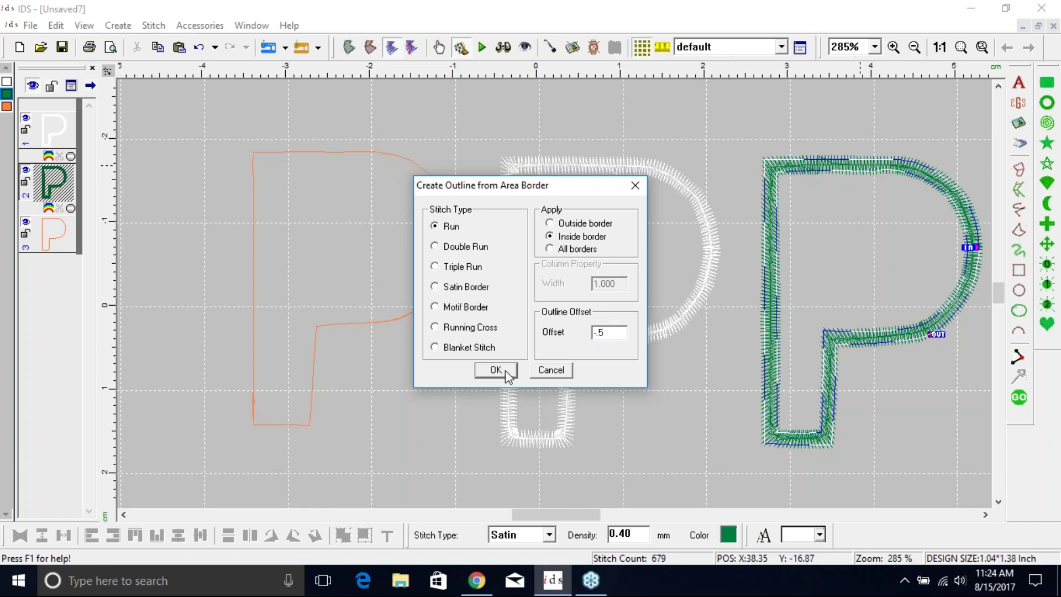
{"action": "left_click", "coordinate": [496, 370]}
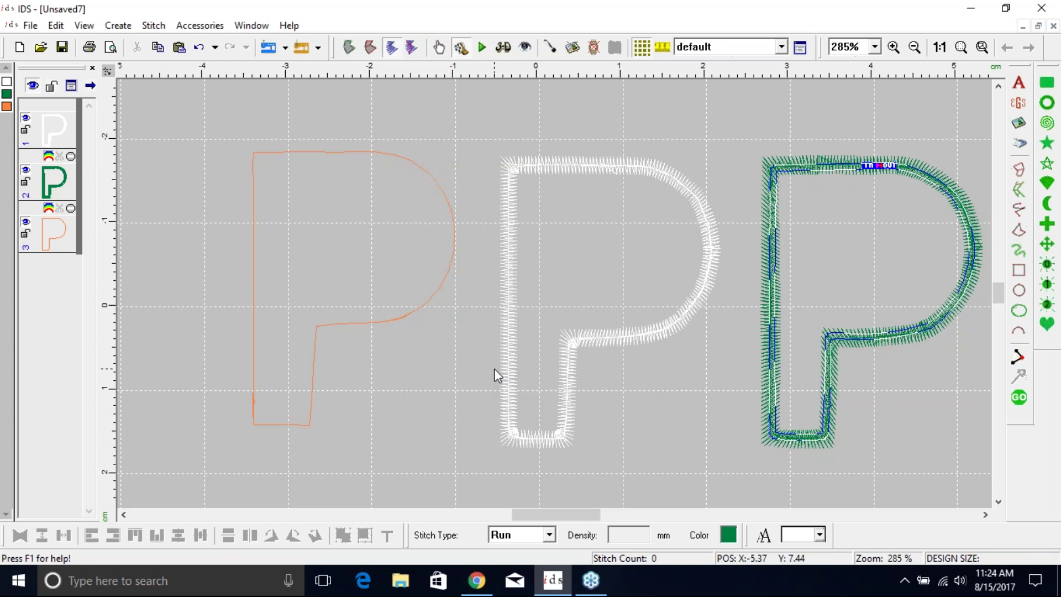
{"action": "left_click", "coordinate": [1019, 397]}
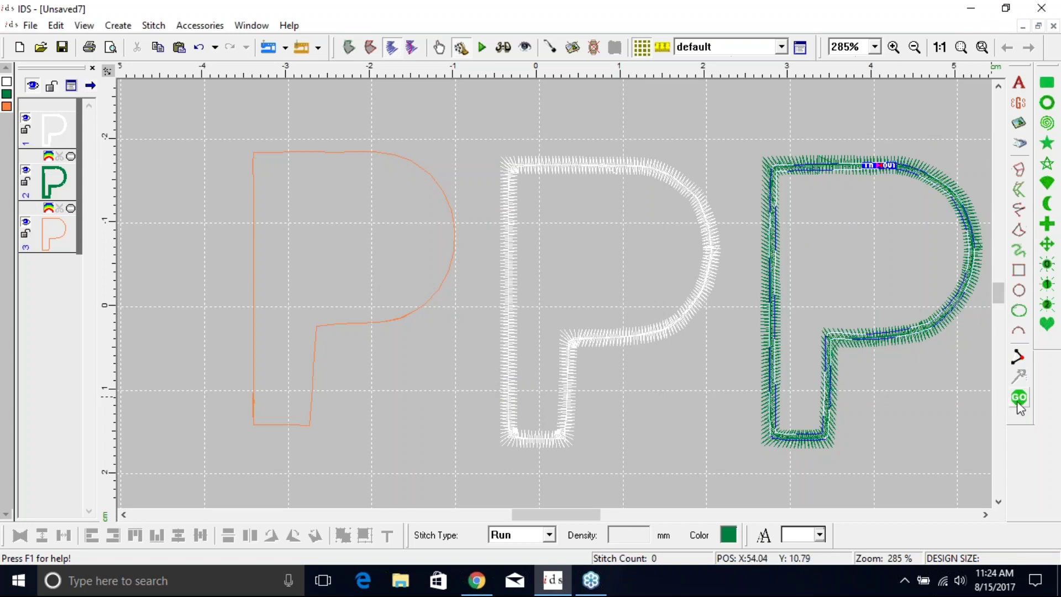
Step: Change the new run outline's color to pink
{"action": "left_click", "coordinate": [728, 534]}
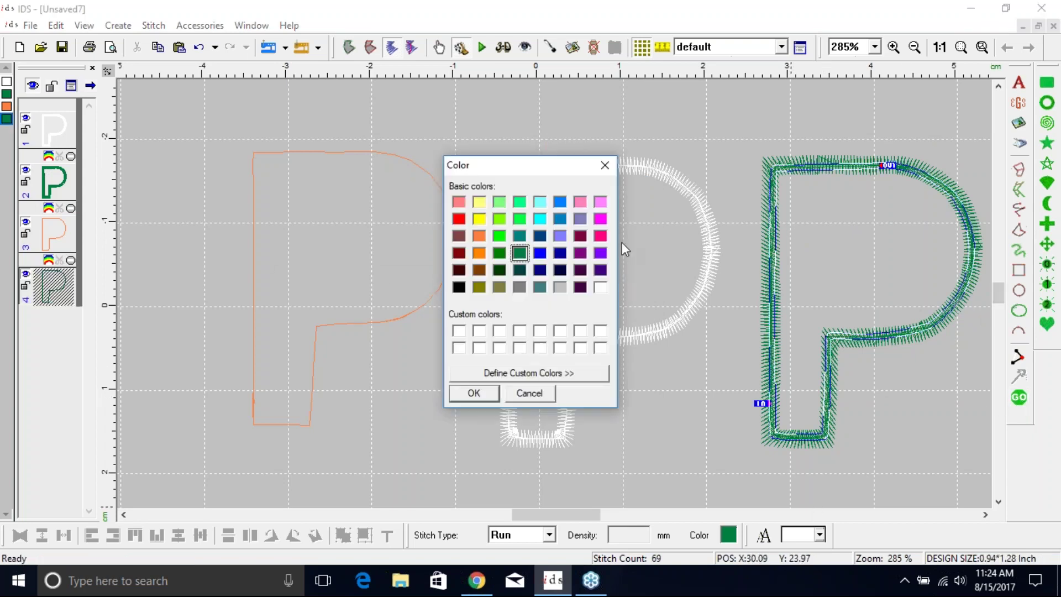
{"action": "left_click", "coordinate": [601, 236]}
{"action": "key", "text": "Return"}
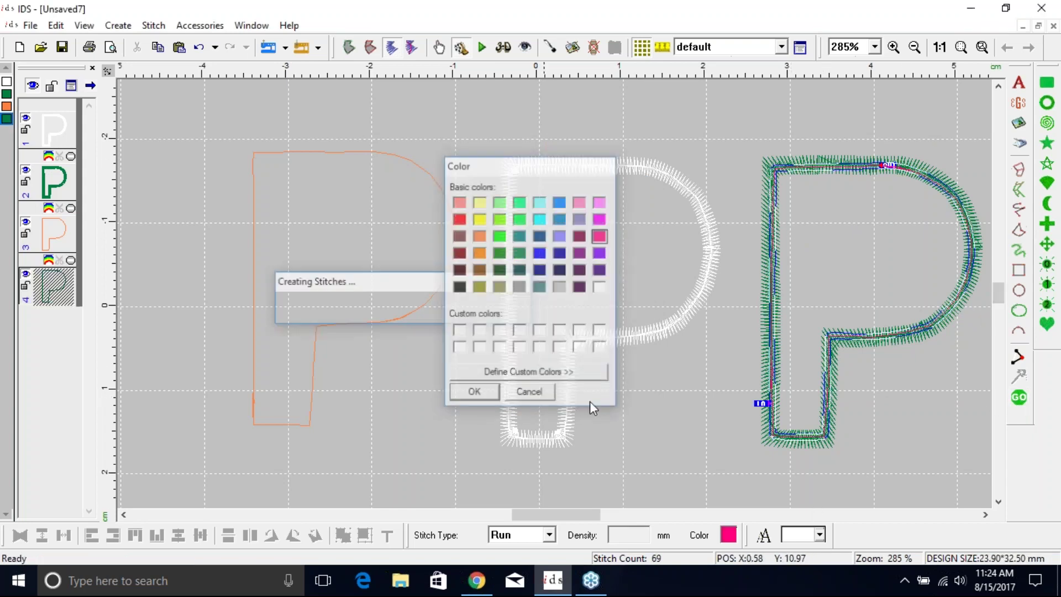
Step: Ungroup the pink outline from the green P and place it to the left of the orange P
{"action": "left_click", "coordinate": [951, 391]}
{"action": "mouse_move", "coordinate": [862, 337]}
{"action": "left_mouse_down"}
{"action": "mouse_move", "coordinate": [529, 386]}
{"action": "mouse_move", "coordinate": [900, 333]}
{"action": "mouse_move", "coordinate": [861, 326]}
{"action": "left_mouse_up"}
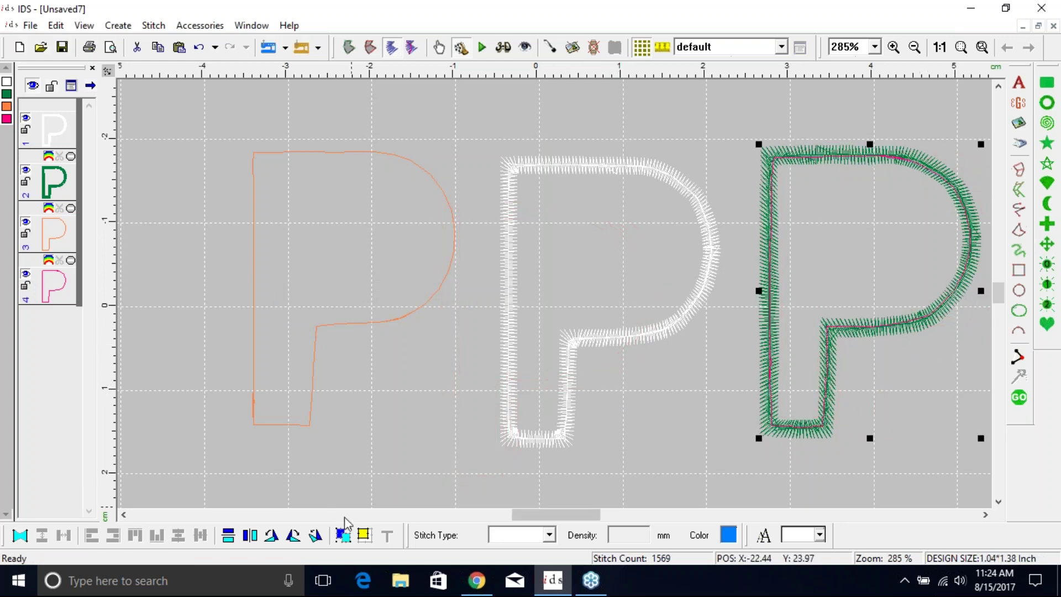
{"action": "left_click", "coordinate": [691, 338]}
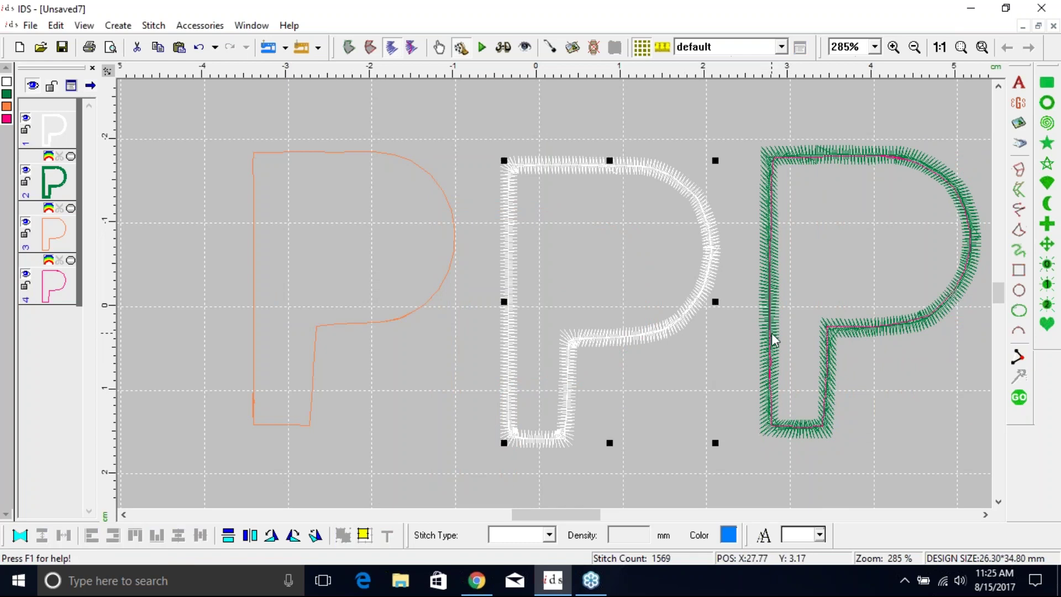
{"action": "left_click", "coordinate": [773, 343]}
{"action": "left_click_drag", "start_coordinate": [774, 347], "coordinate": [135, 339]}
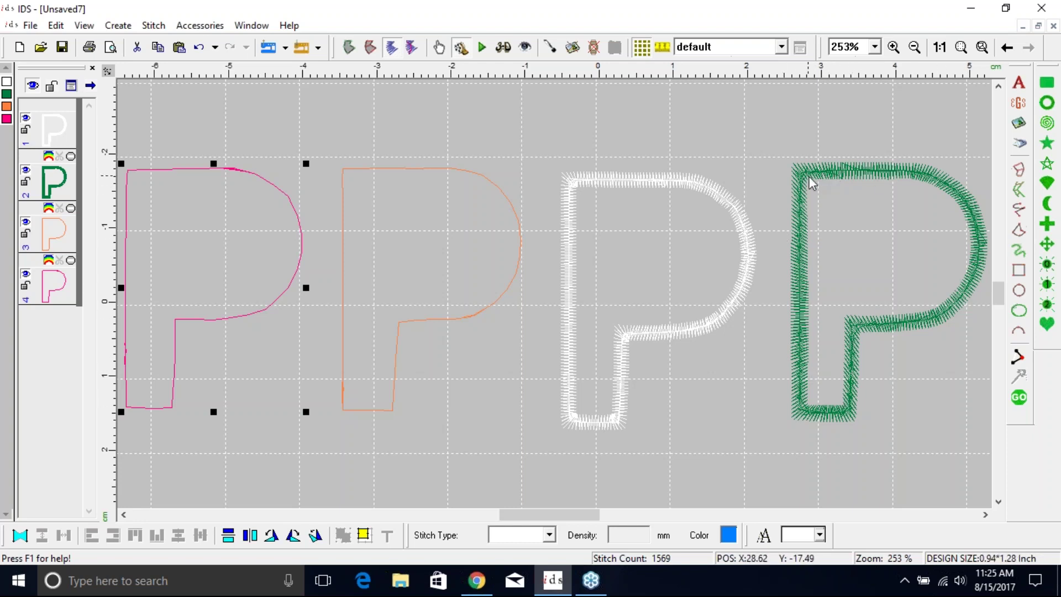
{"action": "left_click", "coordinate": [894, 47]}
{"action": "left_click_drag", "start_coordinate": [758, 168], "coordinate": [990, 454]}
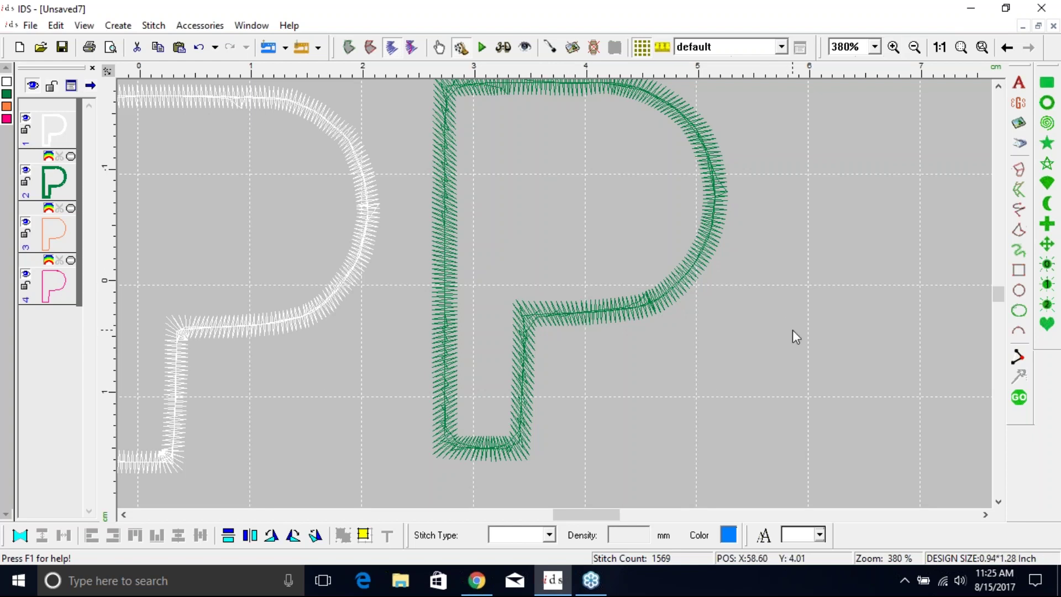
{"action": "left_click", "coordinate": [939, 47]}
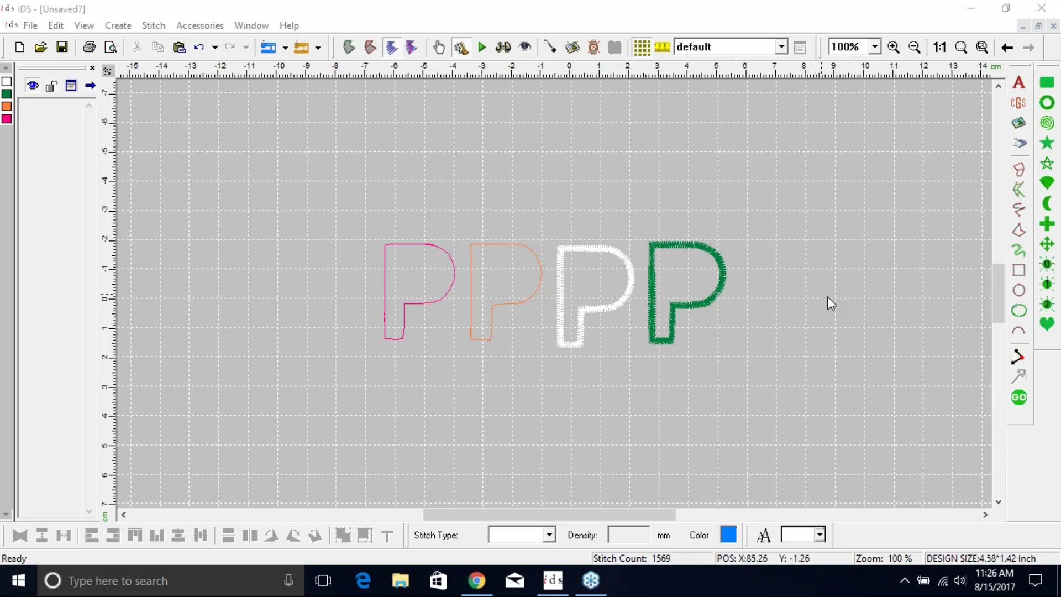
Step: Switch to a new Google Chrome window and search for "mm to inch chart"
{"action": "right_click", "coordinate": [476, 580]}
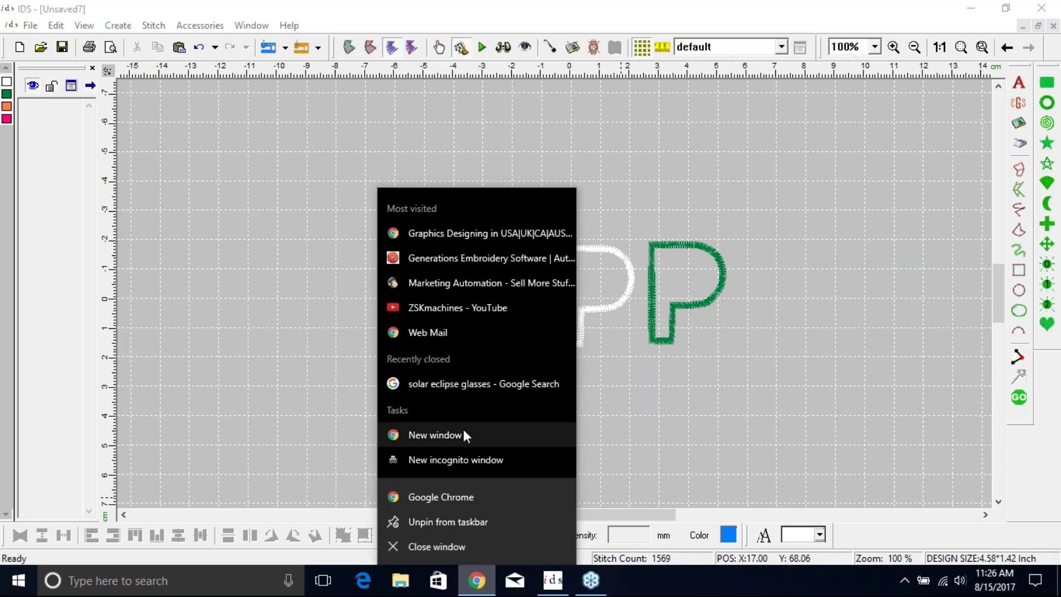
{"action": "left_click", "coordinate": [467, 435]}
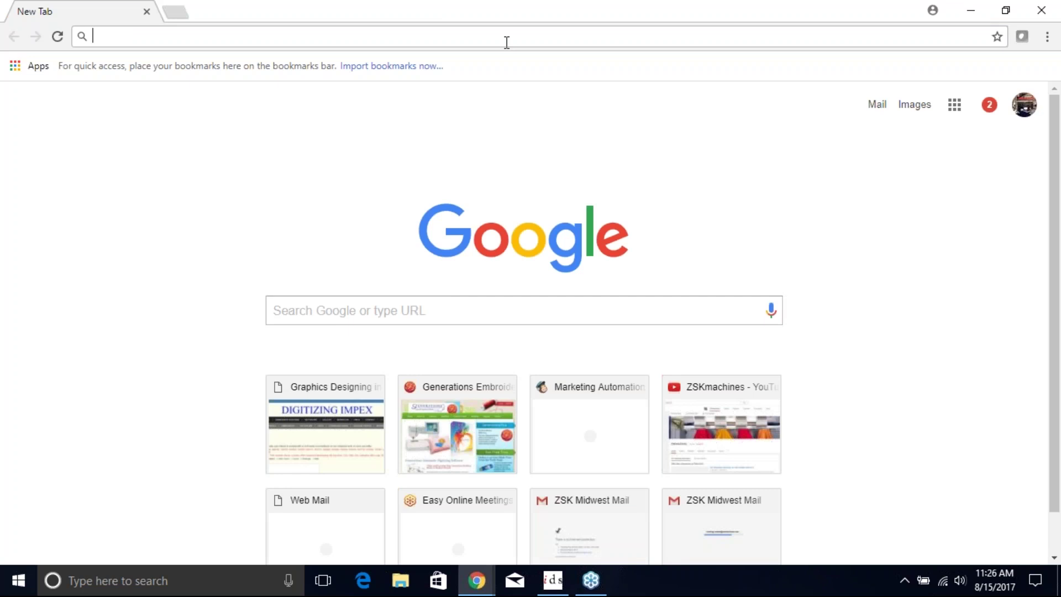
{"action": "type", "text": "mm to inch"}
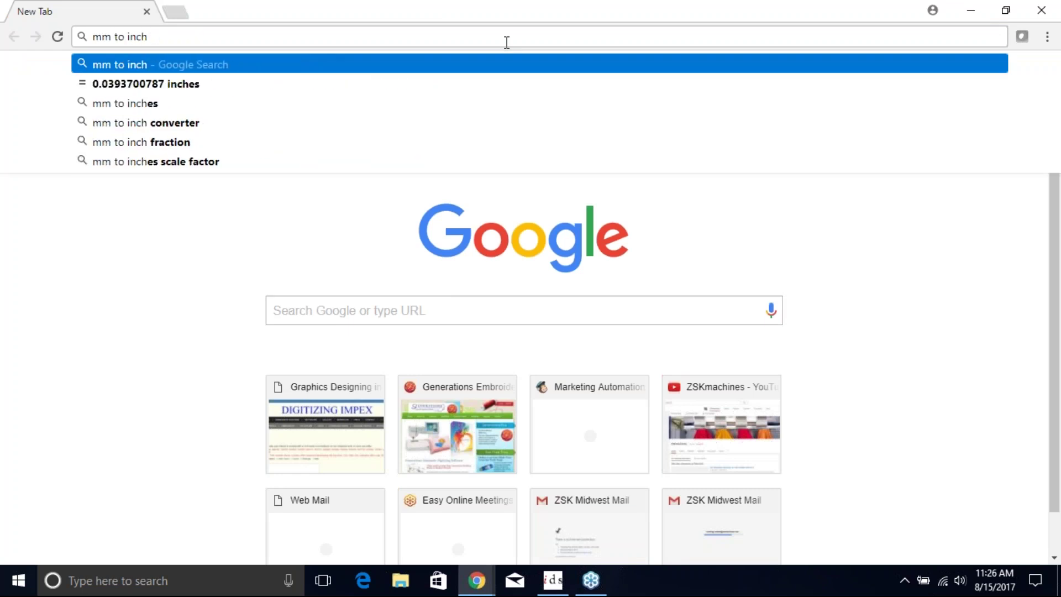
{"action": "type", "text": " chart"}
{"action": "key", "text": "Return"}
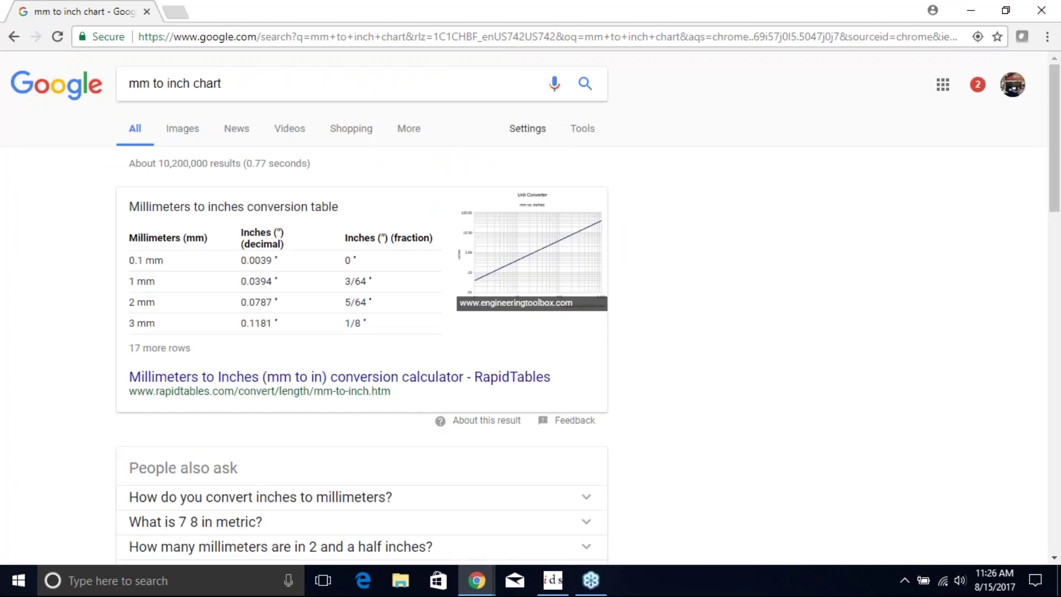
Step: Find the fraction/decimal/millimeter conversion chart among the image results and open Bolton Engineering's page for it
{"action": "scroll", "coordinate": [315, 208], "scroll_direction": "down", "scroll_amount": 5}
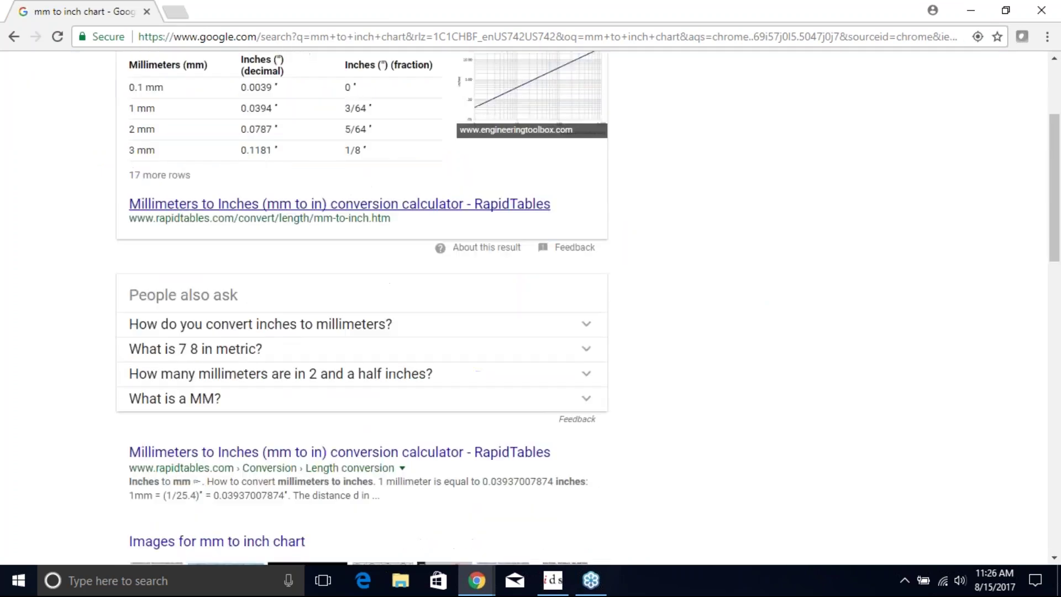
{"action": "scroll", "coordinate": [339, 197], "scroll_direction": "down", "scroll_amount": 4}
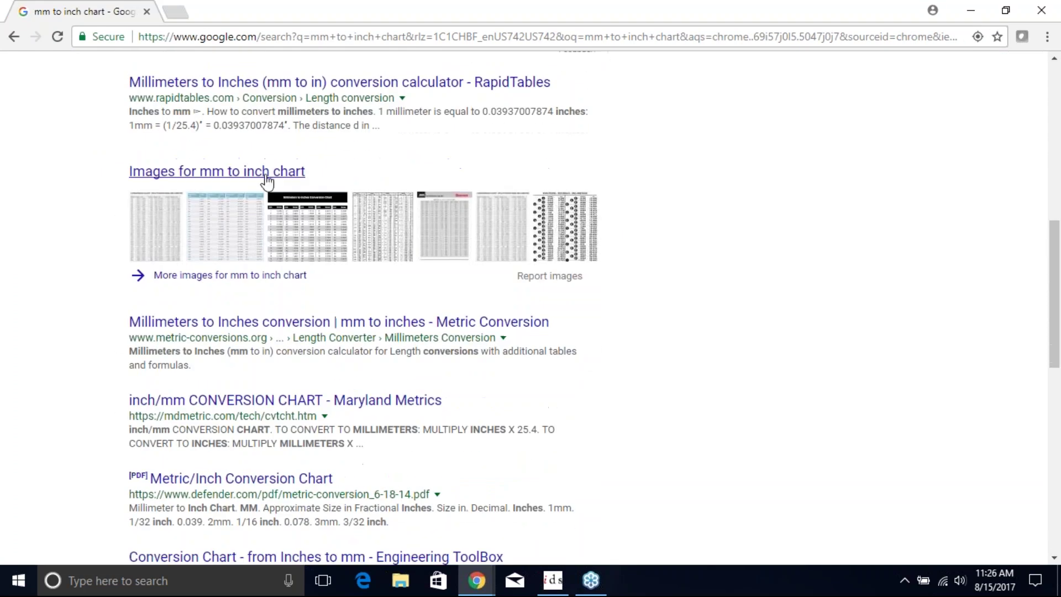
{"action": "left_click", "coordinate": [147, 235]}
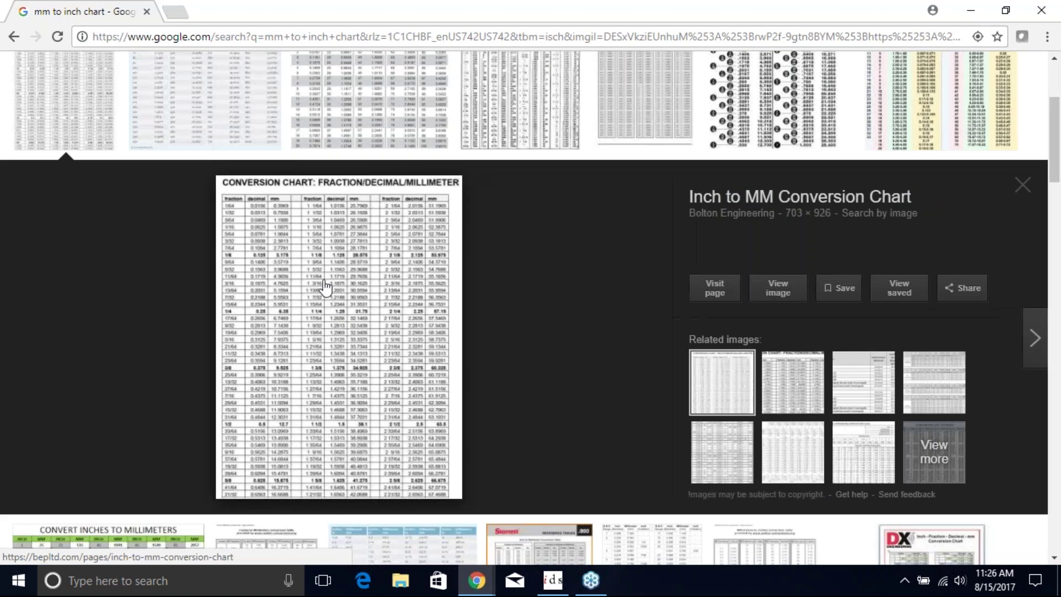
{"action": "left_click", "coordinate": [323, 287]}
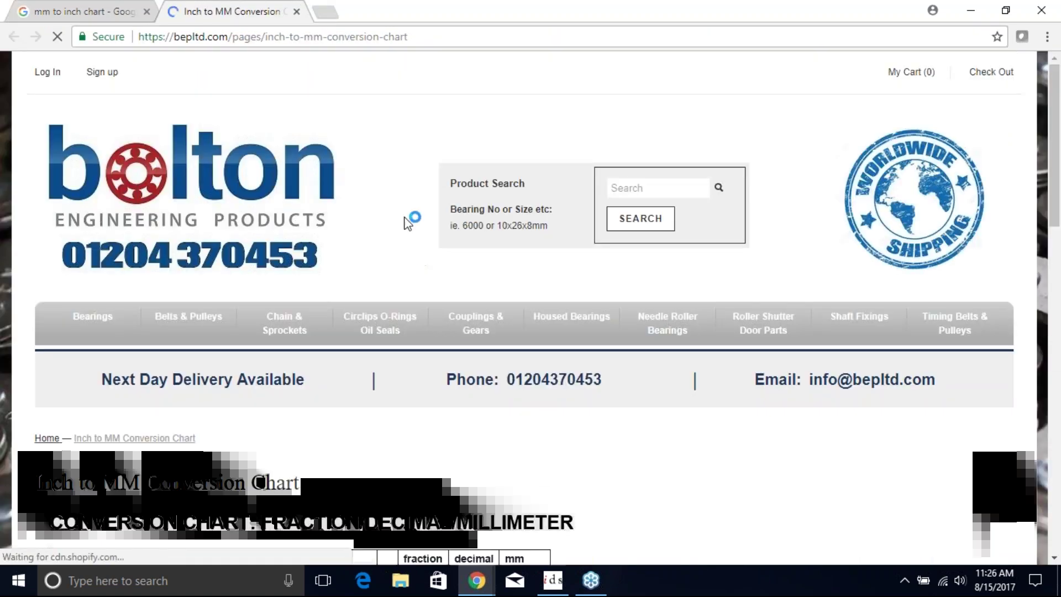
Step: Read through the Inch to MM Conversion Chart's fraction, decimal and mm columns, and close its page
{"action": "scroll", "coordinate": [410, 217], "scroll_direction": "down", "scroll_amount": 5}
{"action": "scroll", "coordinate": [407, 220], "scroll_direction": "down", "scroll_amount": 3}
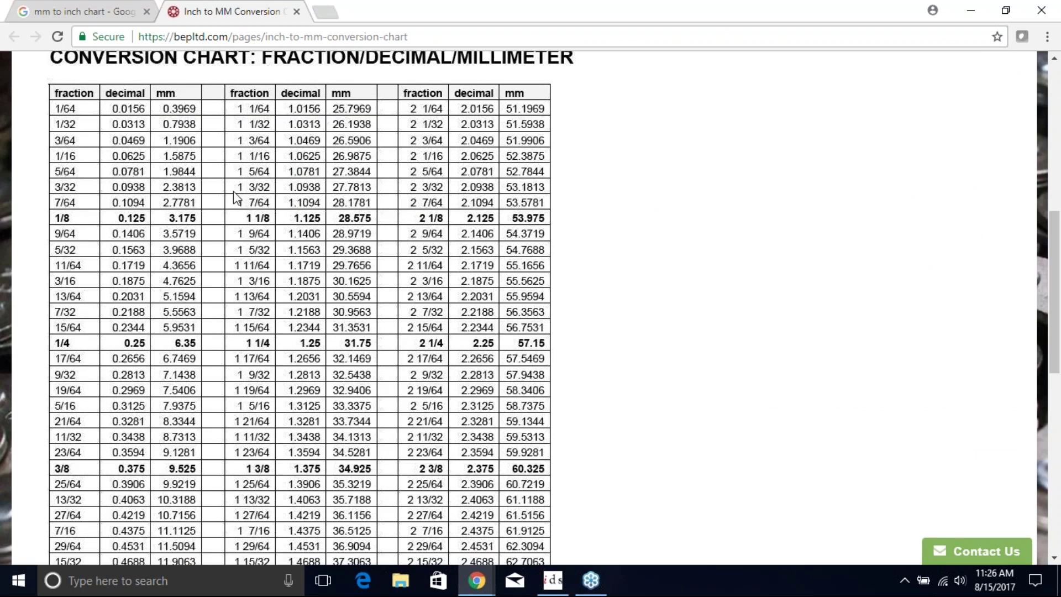
{"action": "scroll", "coordinate": [236, 196], "scroll_direction": "down", "scroll_amount": 1}
{"action": "scroll", "coordinate": [236, 196], "scroll_direction": "down", "scroll_amount": 3}
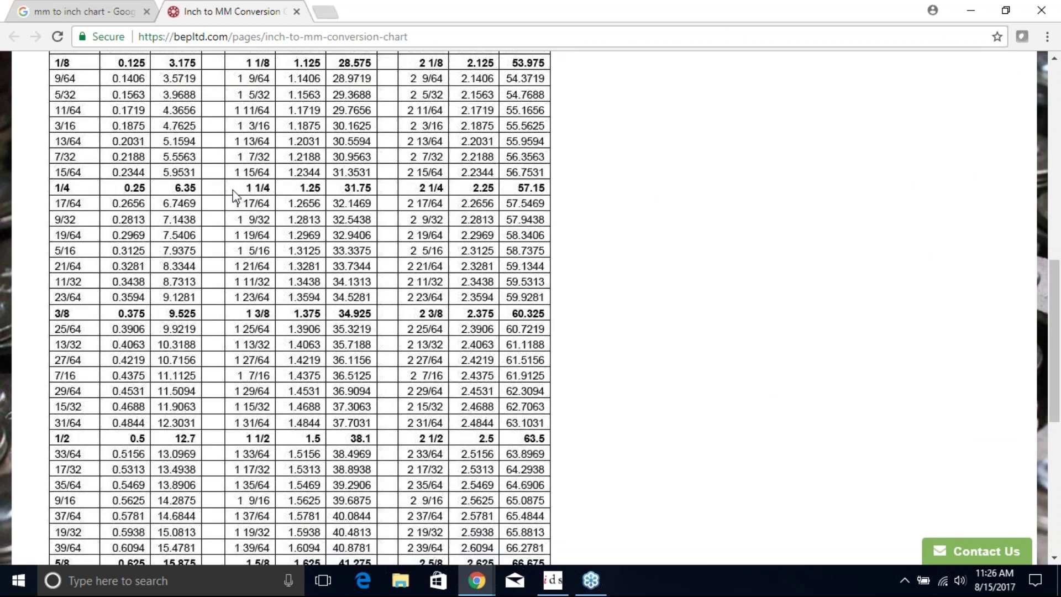
{"action": "scroll", "coordinate": [237, 165], "scroll_direction": "up", "scroll_amount": 4}
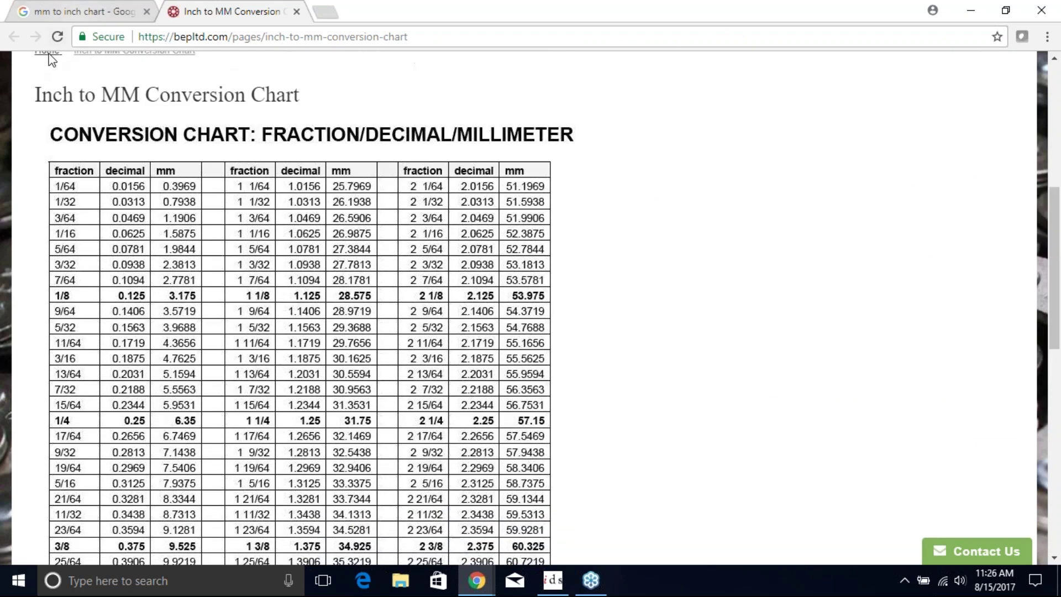
{"action": "left_click", "coordinate": [297, 12]}
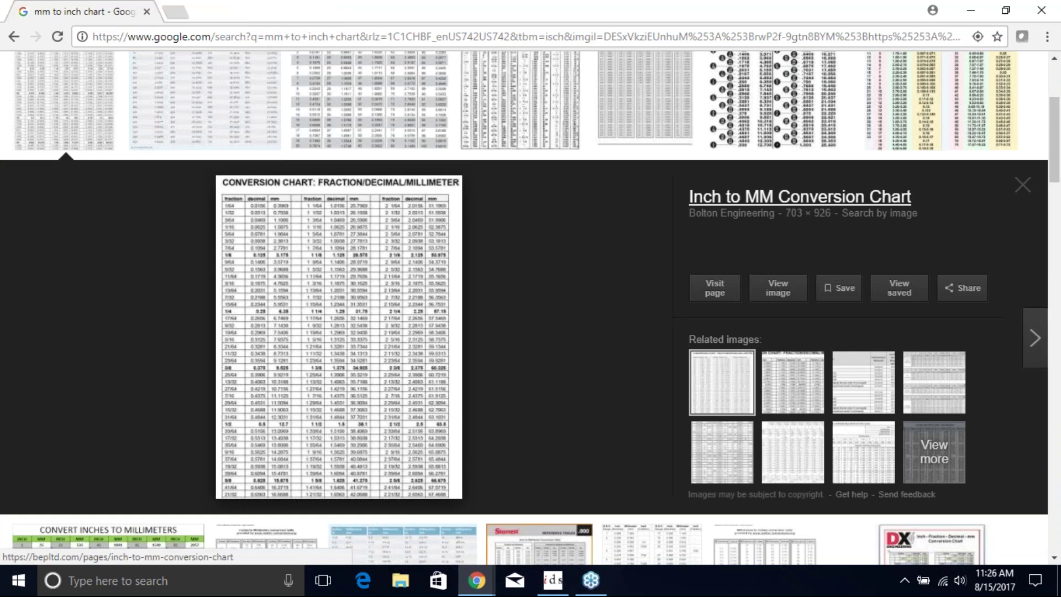
Step: Preview the black-header Millimeters to Inches Conversion Chart, close the preview, and return to the start of the image results
{"action": "left_click", "coordinate": [370, 105]}
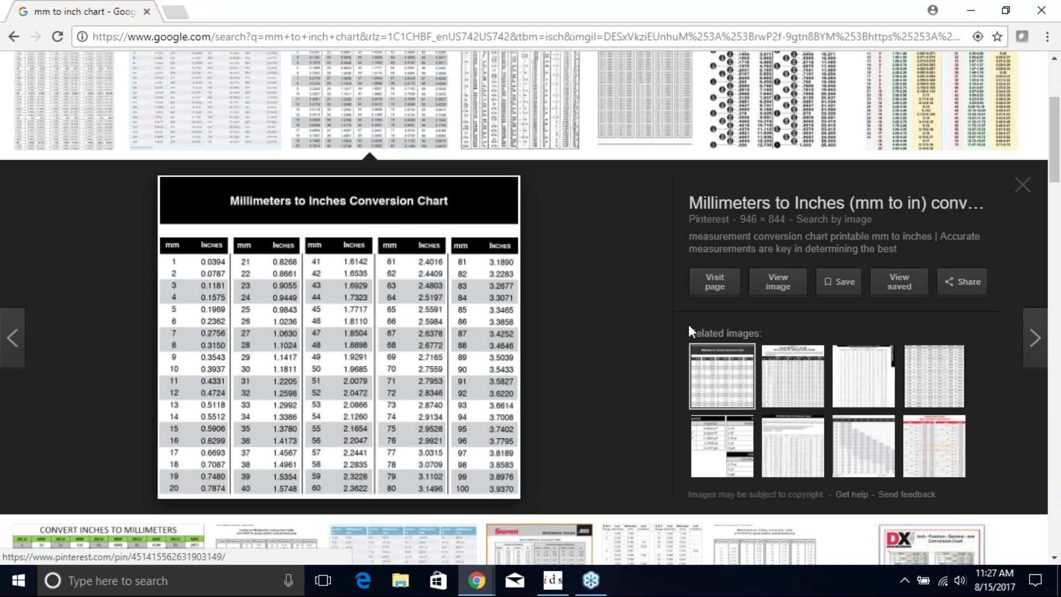
{"action": "left_click", "coordinate": [1023, 185]}
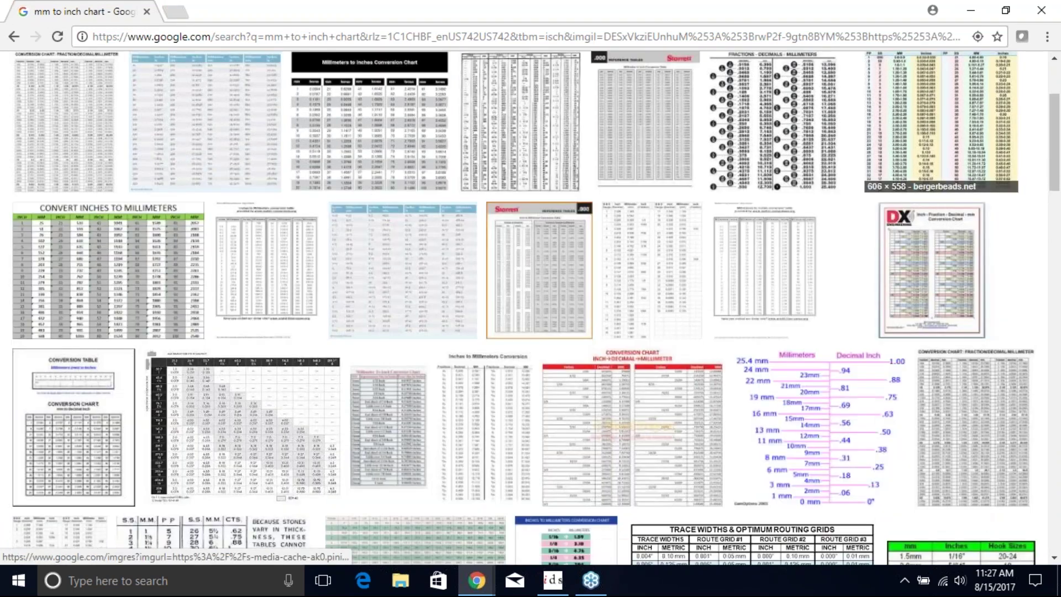
{"action": "scroll", "coordinate": [894, 197], "scroll_direction": "up", "scroll_amount": 3}
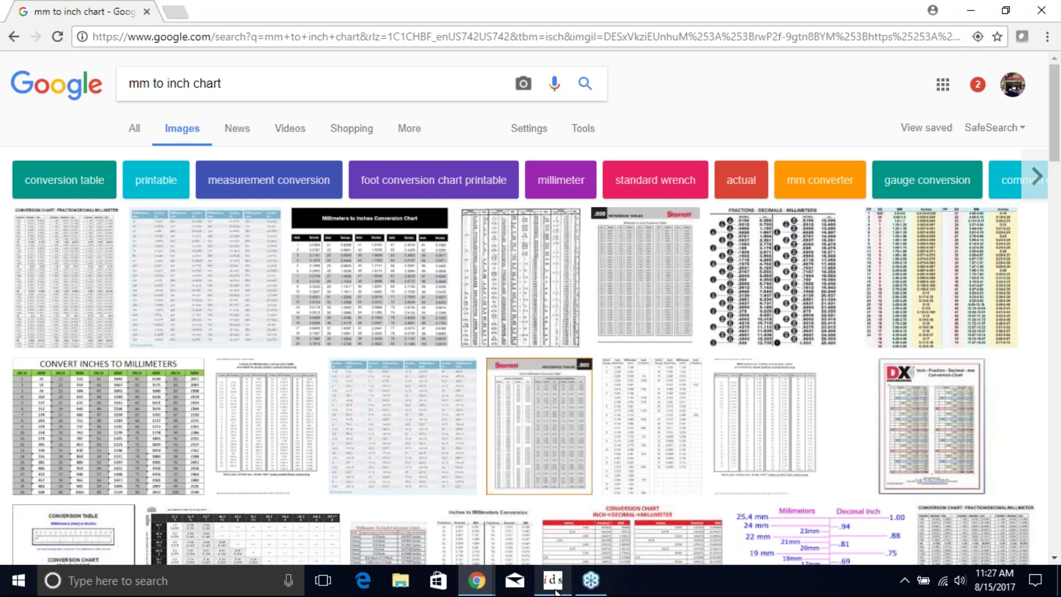
{"action": "mouse_move", "coordinate": [555, 591]}
{"action": "left_click", "coordinate": [598, 589]}
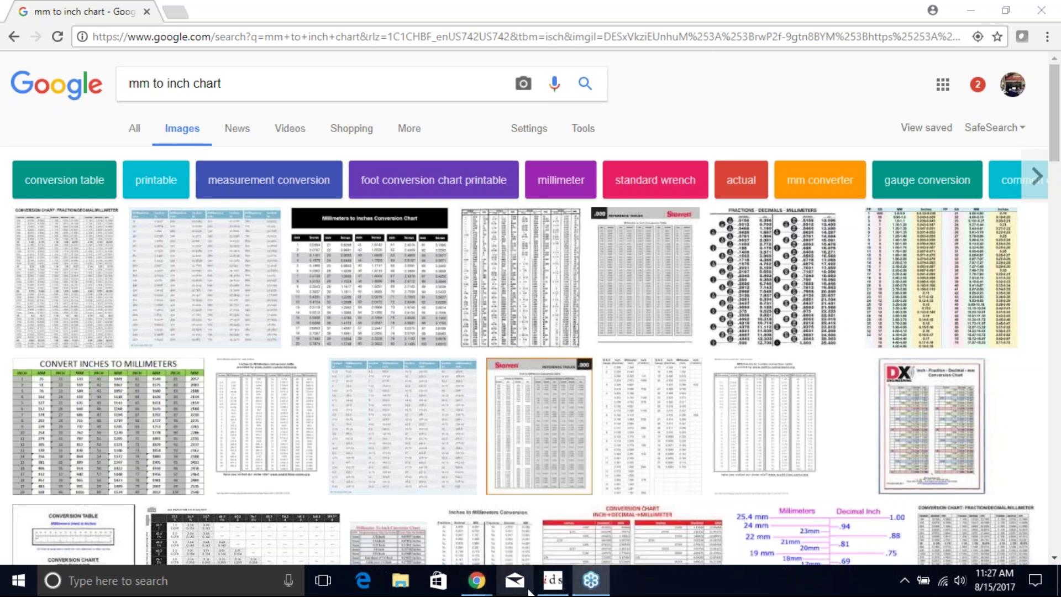
{"action": "mouse_move", "coordinate": [560, 585]}
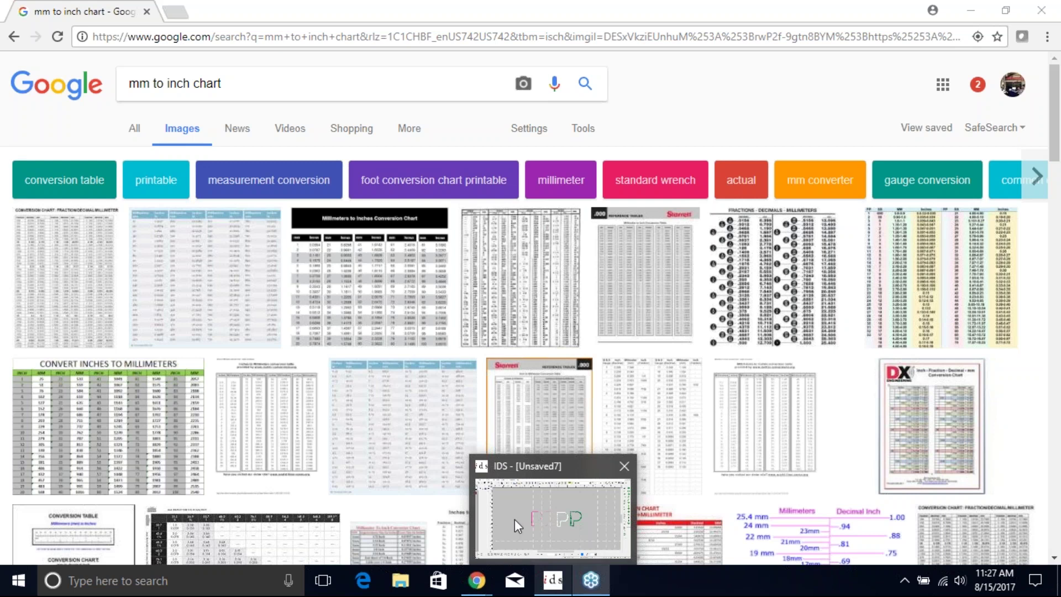
Step: Go to issshows.com and open the page for its Orlando show
{"action": "left_click", "coordinate": [546, 36]}
{"action": "type", "text": "isssshow"}
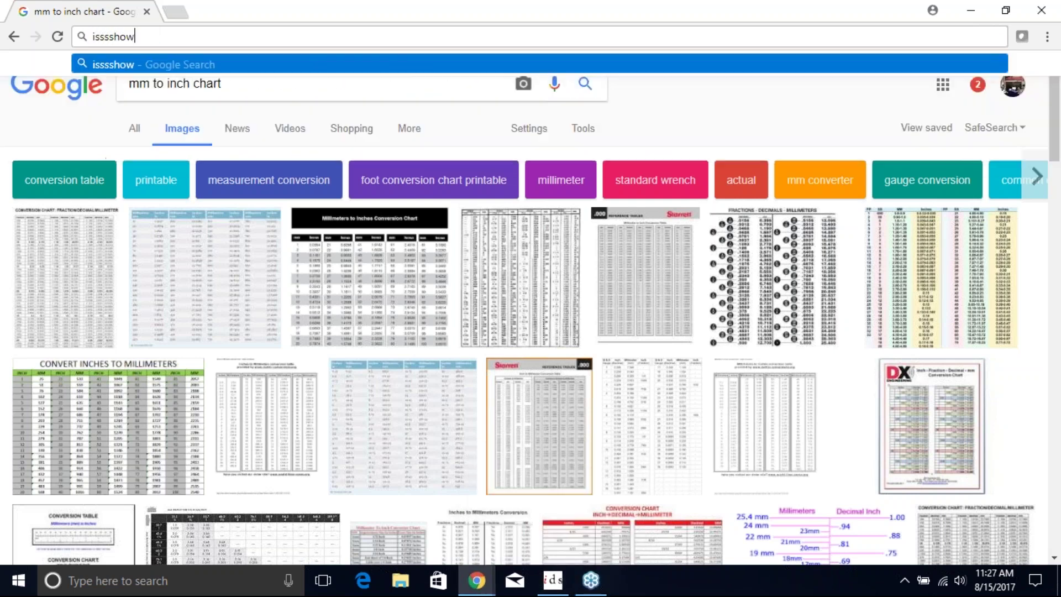
{"action": "key", "text": "BackSpace"}
{"action": "key", "text": "BackSpace"}
{"action": "key", "text": "BackSpace"}
{"action": "key", "text": "BackSpace"}
{"action": "type", "text": "hows.com"}
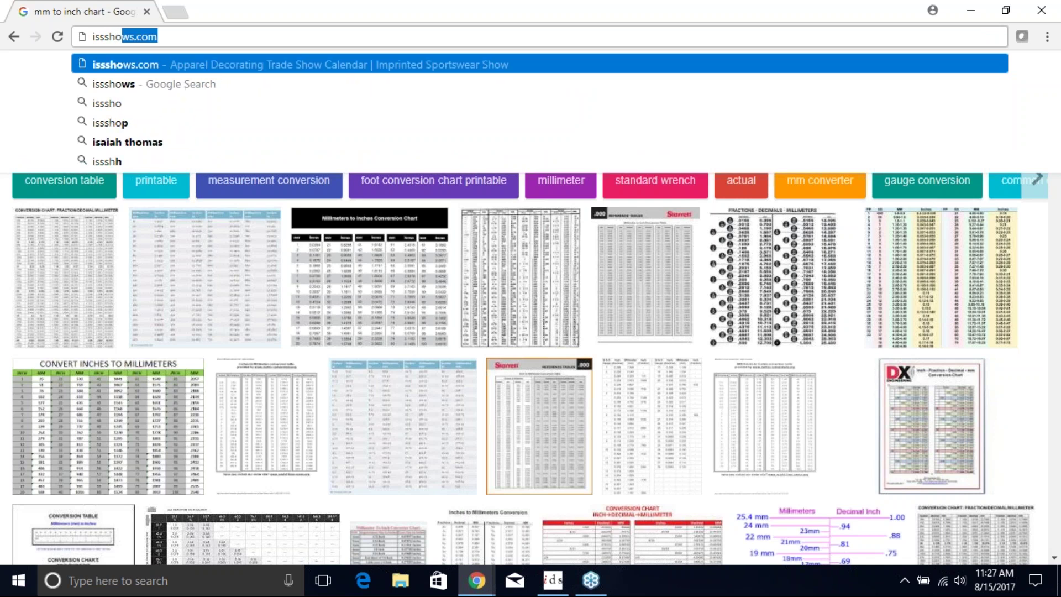
{"action": "key", "text": "Return"}
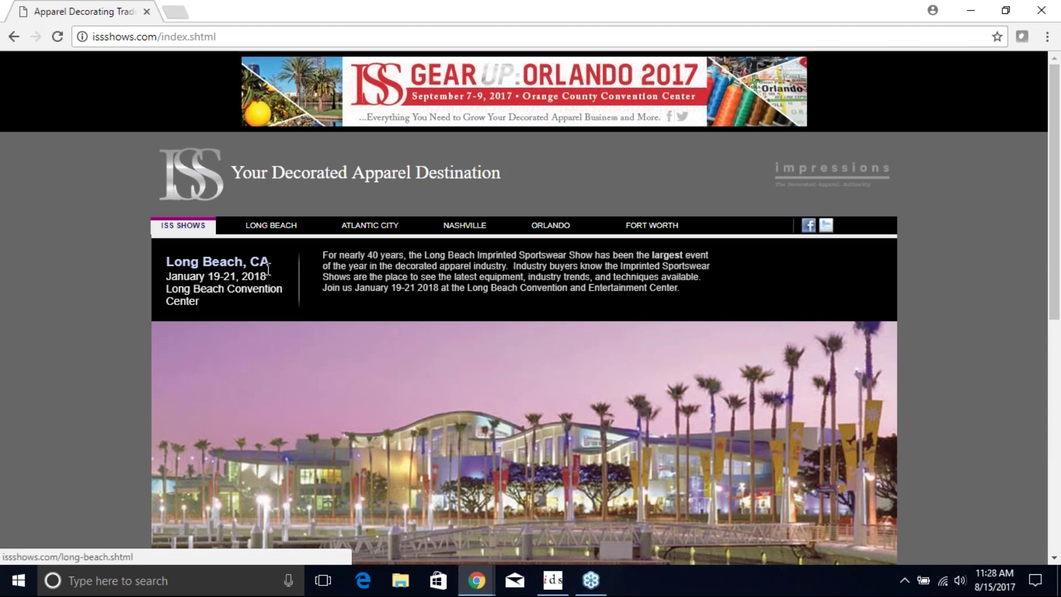
{"action": "left_click", "coordinate": [555, 227]}
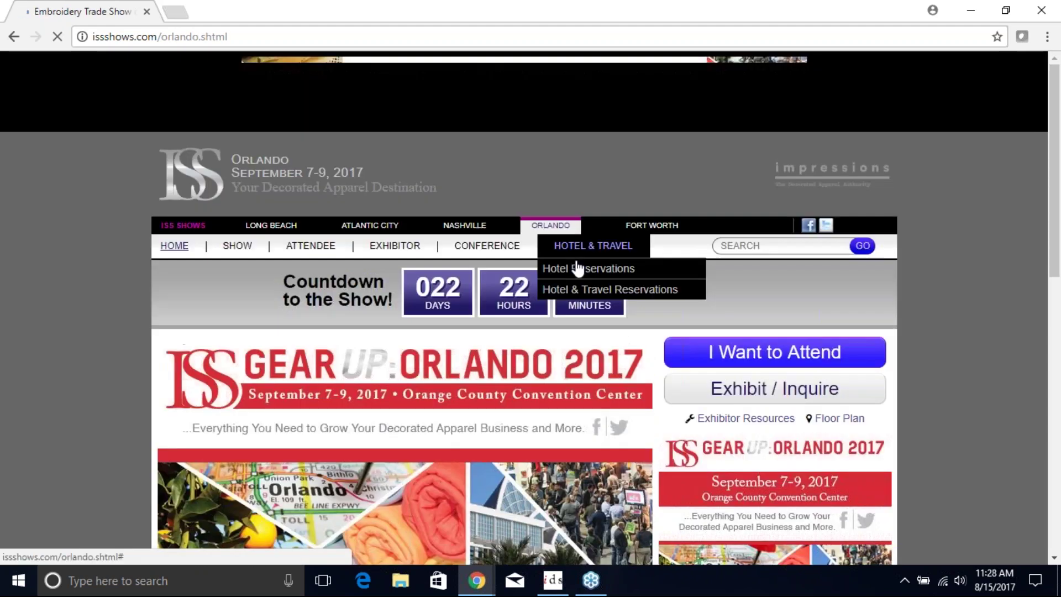
{"action": "scroll", "coordinate": [585, 307], "scroll_direction": "down", "scroll_amount": 3}
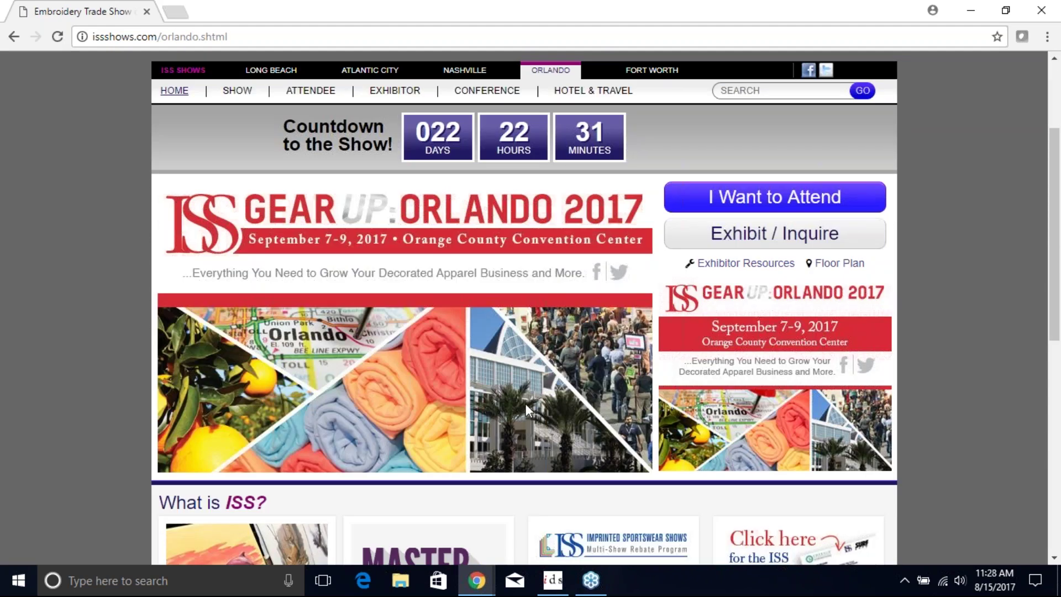
Step: Open zskmachines.com in a new browser tab and go to its trade-show Events page
{"action": "left_click", "coordinate": [176, 11]}
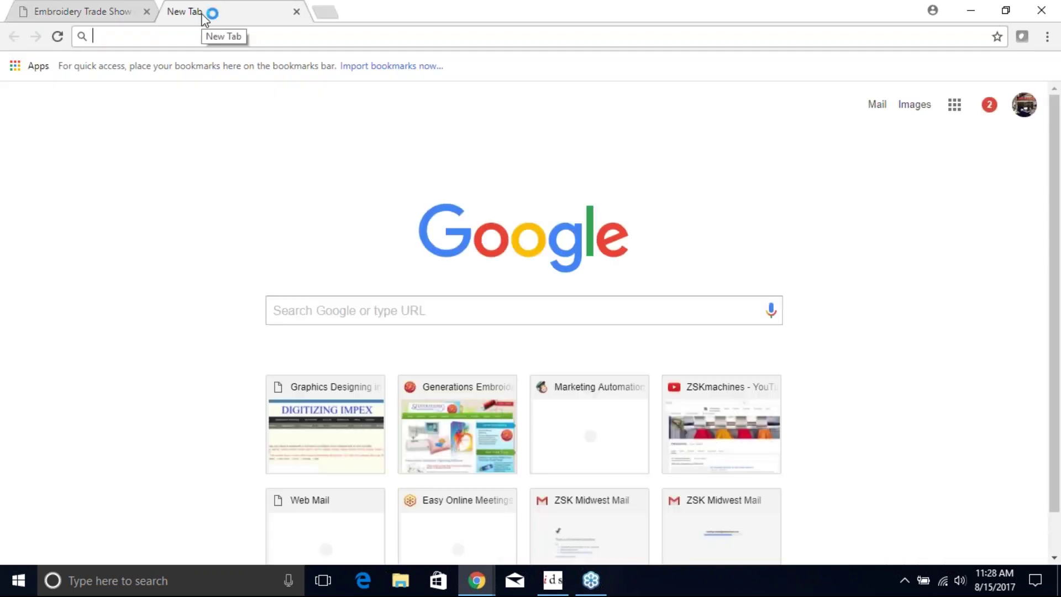
{"action": "type", "text": "zskmachines.com"}
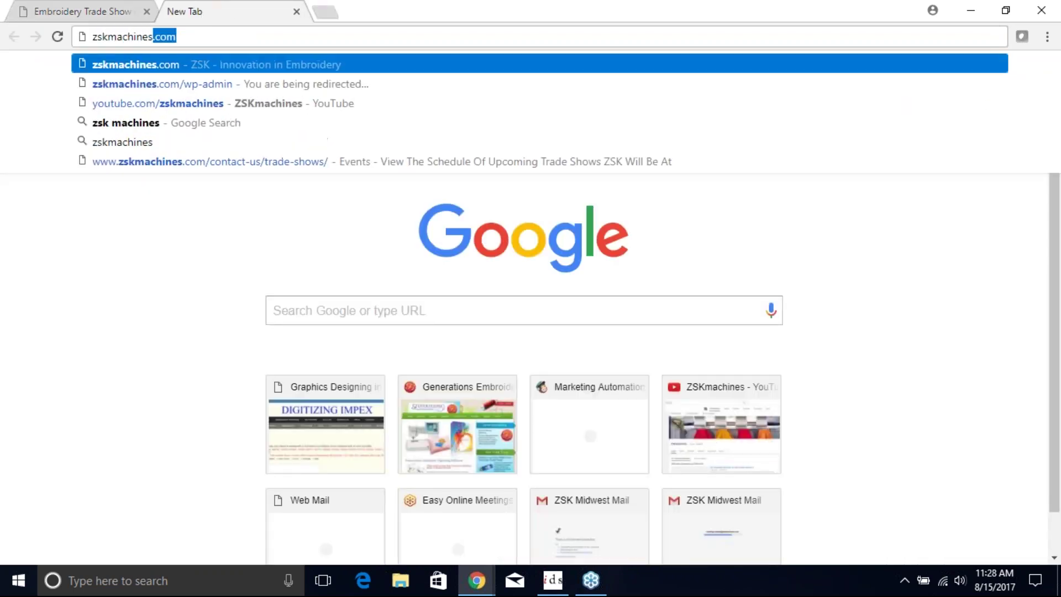
{"action": "key", "text": "Return"}
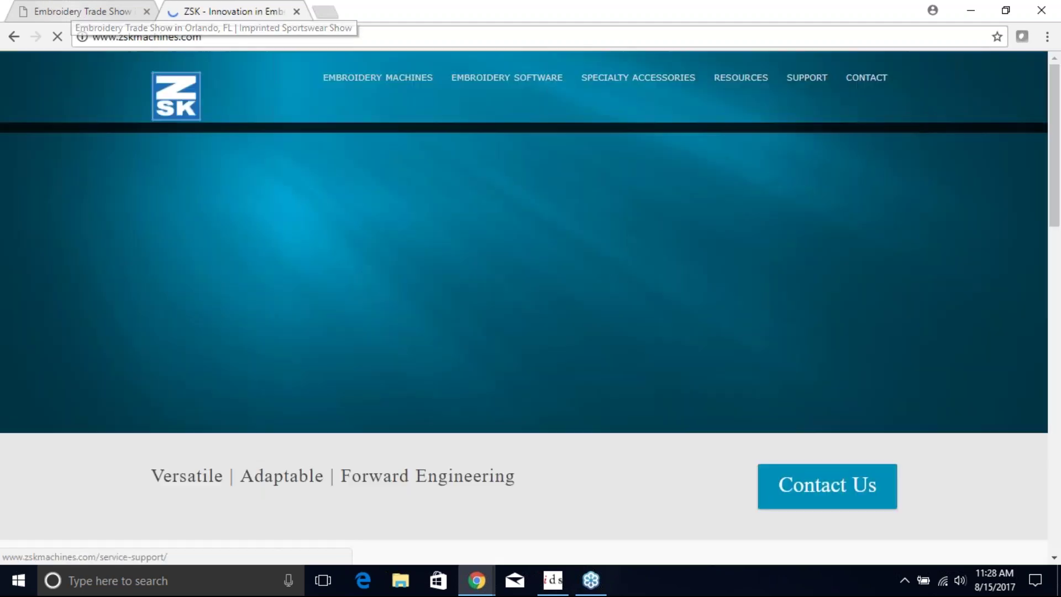
{"action": "mouse_move", "coordinate": [873, 88]}
{"action": "left_click", "coordinate": [874, 139]}
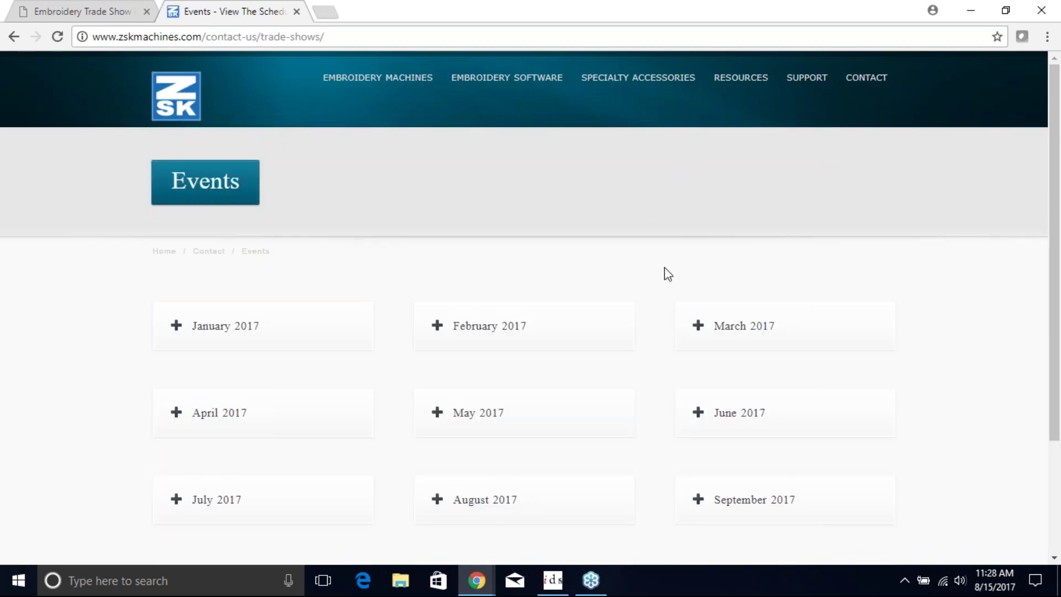
Step: Expand September 2017 in the events schedule and check the events listed for it
{"action": "scroll", "coordinate": [667, 253], "scroll_direction": "down", "scroll_amount": 1}
{"action": "left_click", "coordinate": [699, 423]}
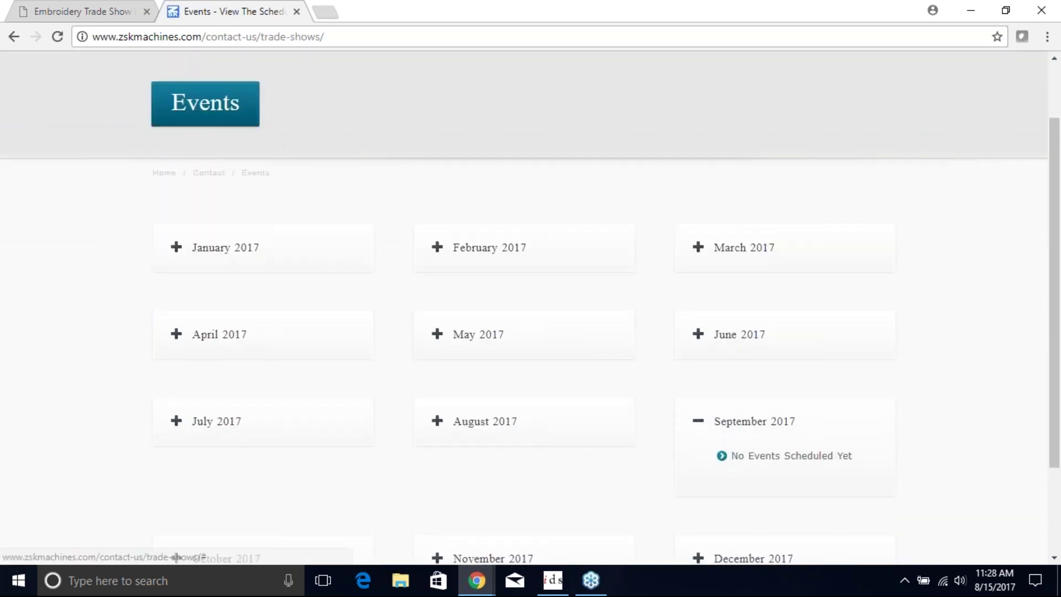
{"action": "scroll", "coordinate": [876, 426], "scroll_direction": "down", "scroll_amount": 2}
{"action": "scroll", "coordinate": [876, 425], "scroll_direction": "up", "scroll_amount": 1}
Step: Open the attendee registration from the ISS Orlando page and look through its login form and Terms and Conditions
{"action": "left_click", "coordinate": [79, 10]}
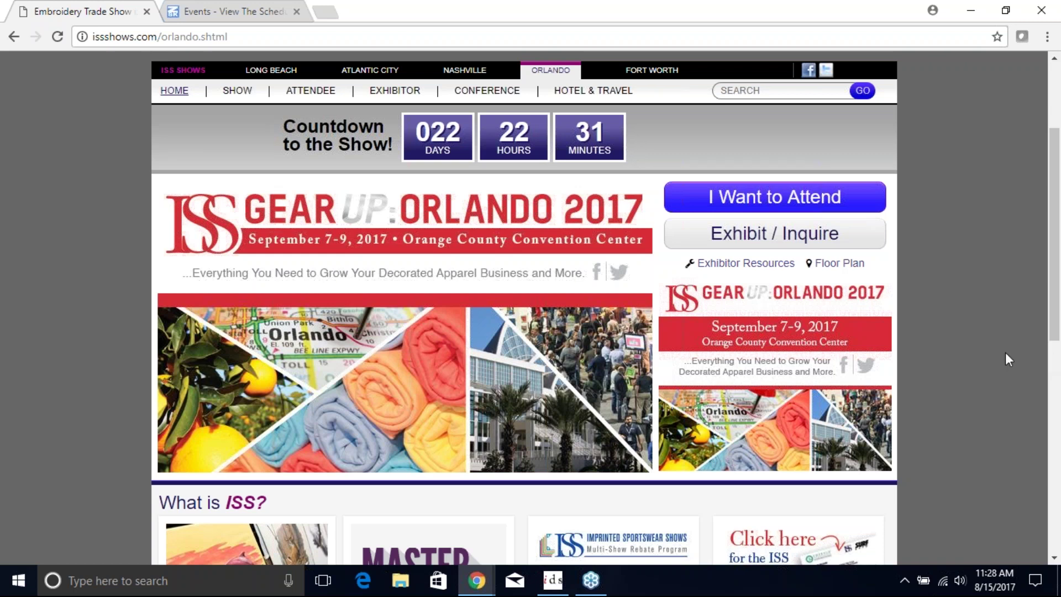
{"action": "left_click", "coordinate": [816, 200]}
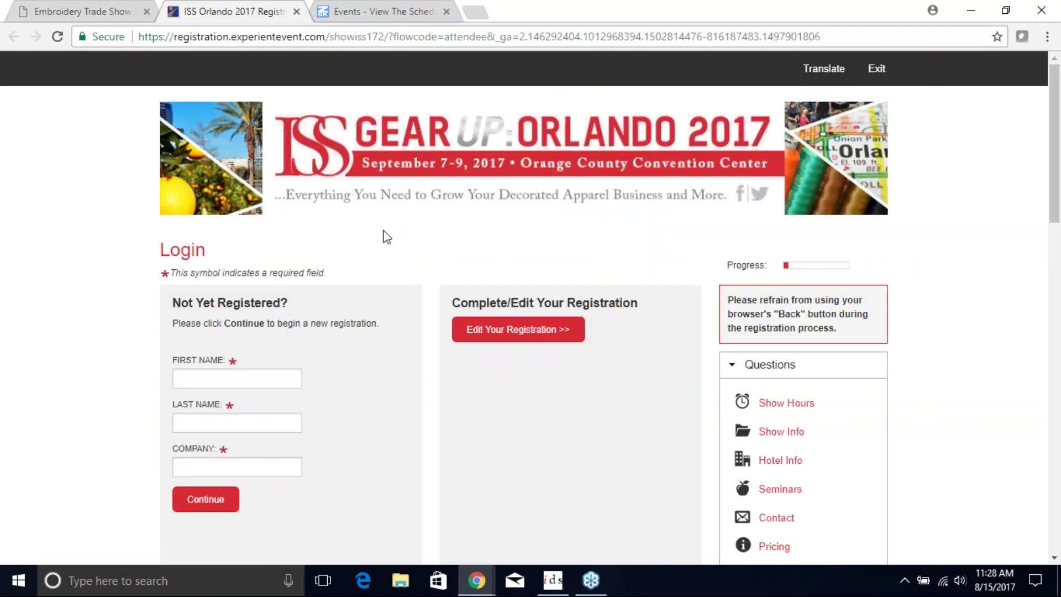
{"action": "scroll", "coordinate": [387, 237], "scroll_direction": "down", "scroll_amount": 3}
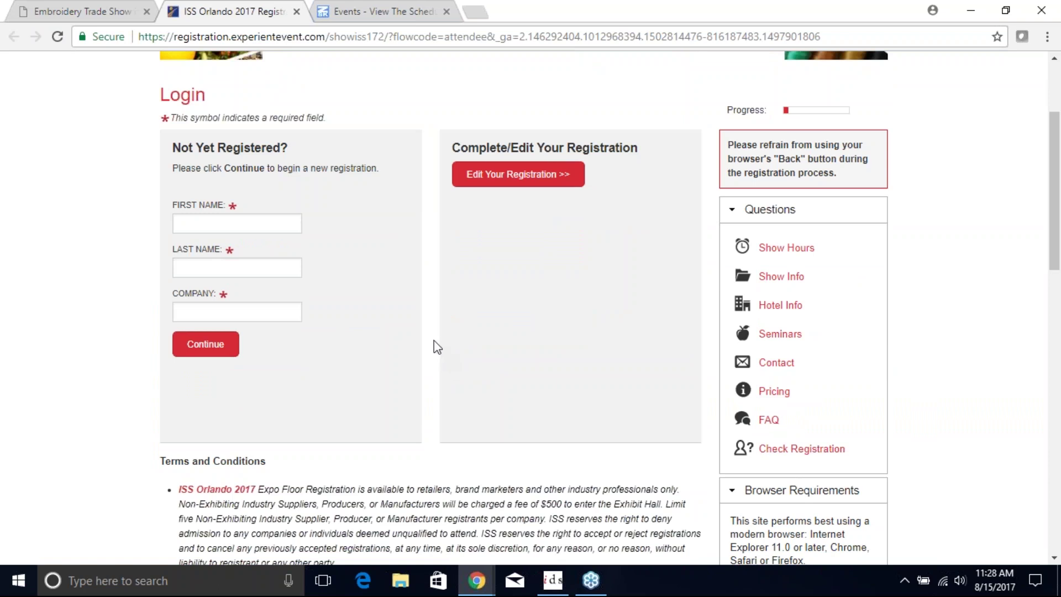
{"action": "scroll", "coordinate": [434, 344], "scroll_direction": "down", "scroll_amount": 6}
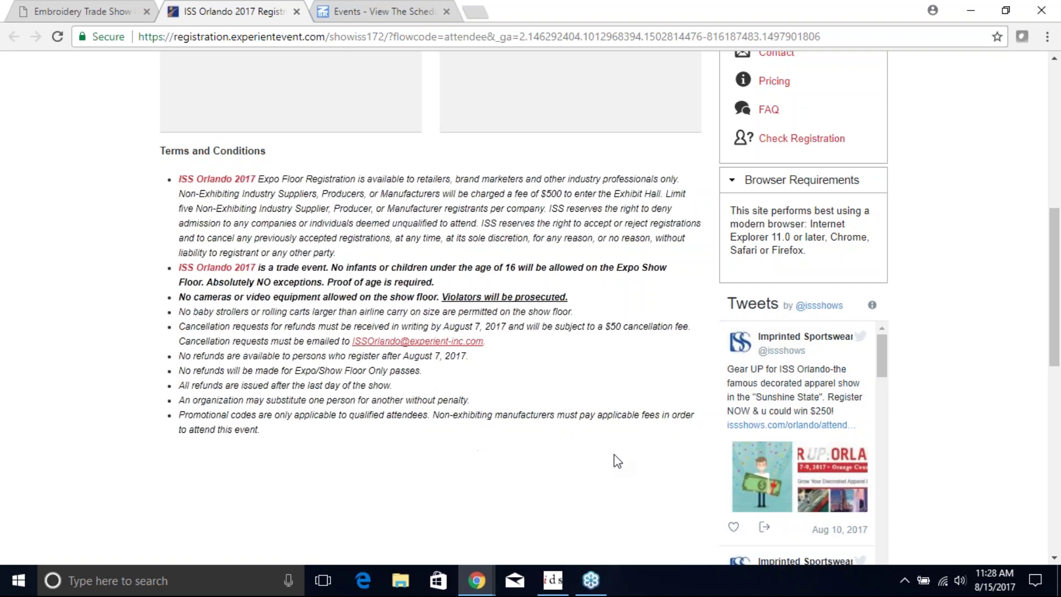
{"action": "scroll", "coordinate": [610, 431], "scroll_direction": "down", "scroll_amount": 4}
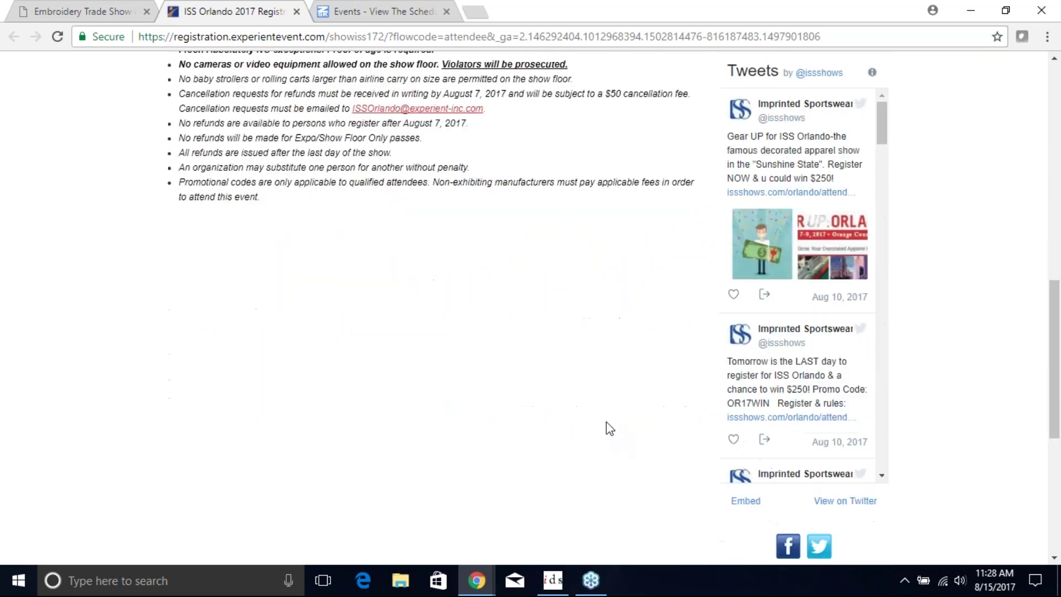
{"action": "scroll", "coordinate": [607, 423], "scroll_direction": "down", "scroll_amount": 5}
{"action": "scroll", "coordinate": [590, 401], "scroll_direction": "up", "scroll_amount": 11}
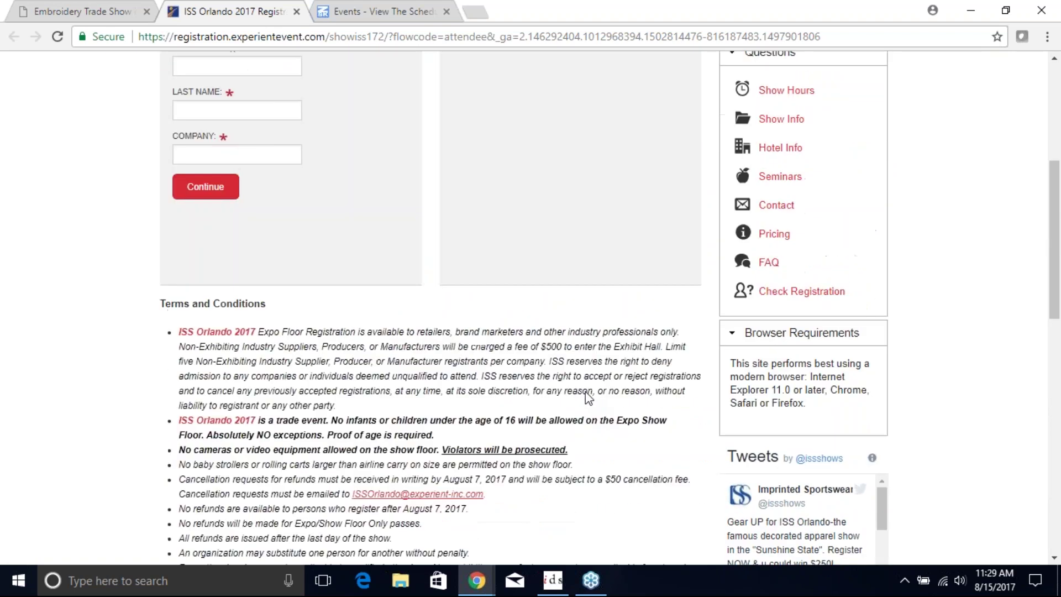
{"action": "scroll", "coordinate": [585, 391], "scroll_direction": "up", "scroll_amount": 6}
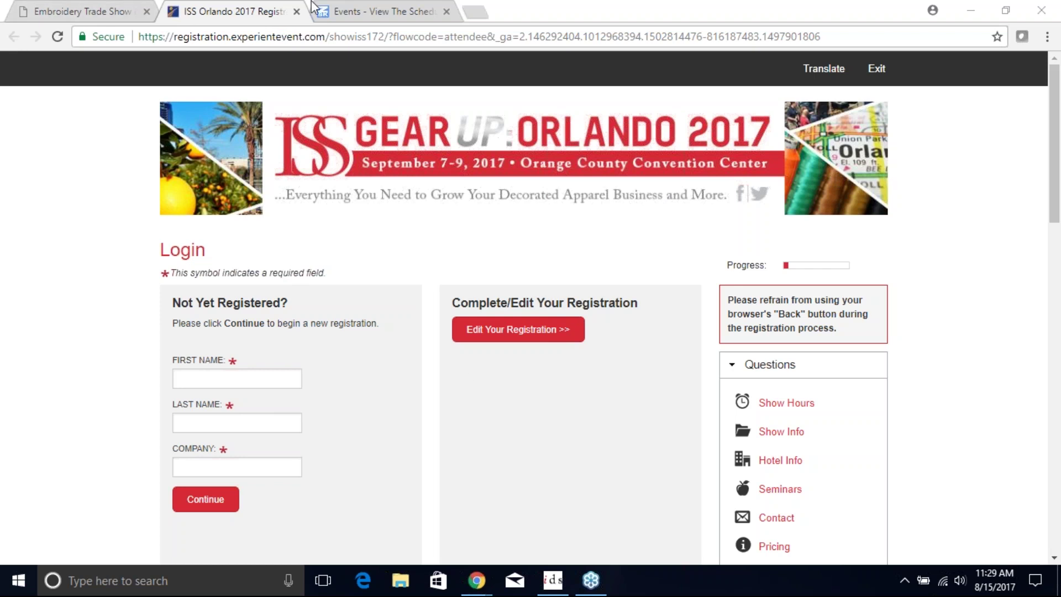
Step: Return to the ISS Shows site, open the Long Beach show page and look through its contents
{"action": "left_click", "coordinate": [84, 10]}
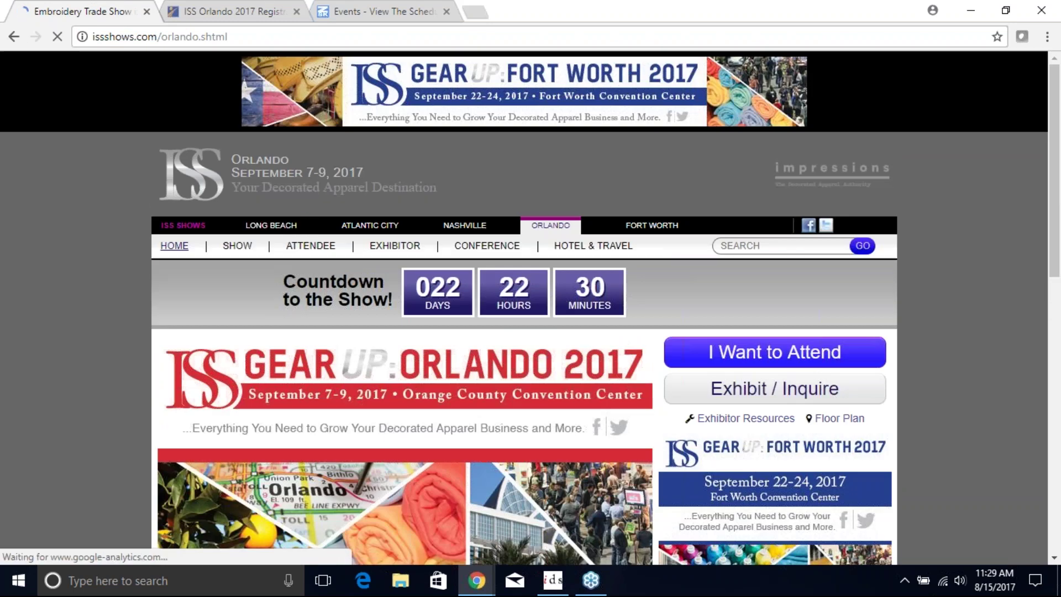
{"action": "left_click", "coordinate": [272, 228]}
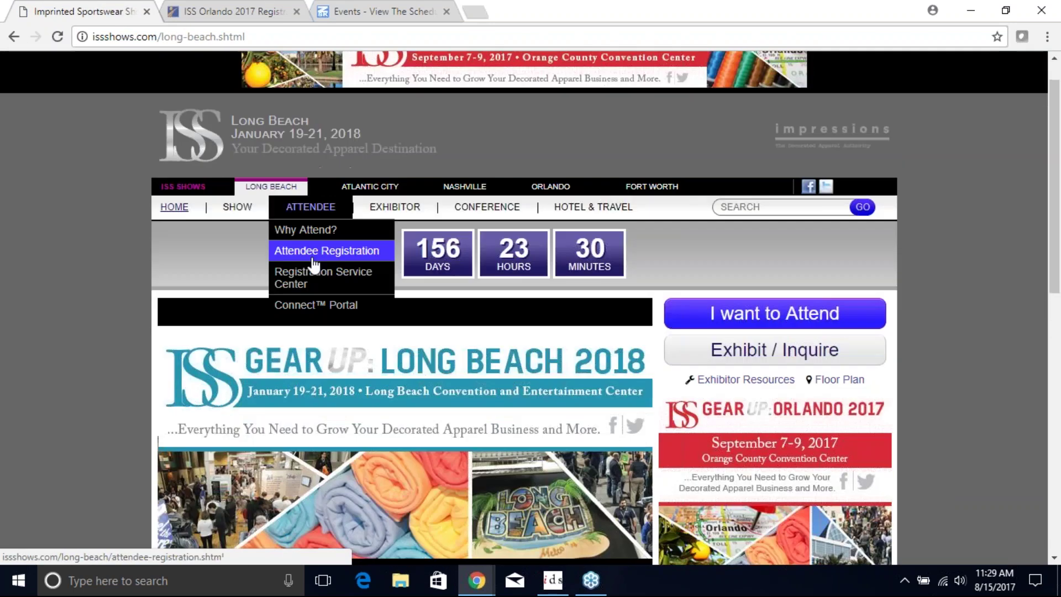
{"action": "scroll", "coordinate": [485, 304], "scroll_direction": "down", "scroll_amount": 2}
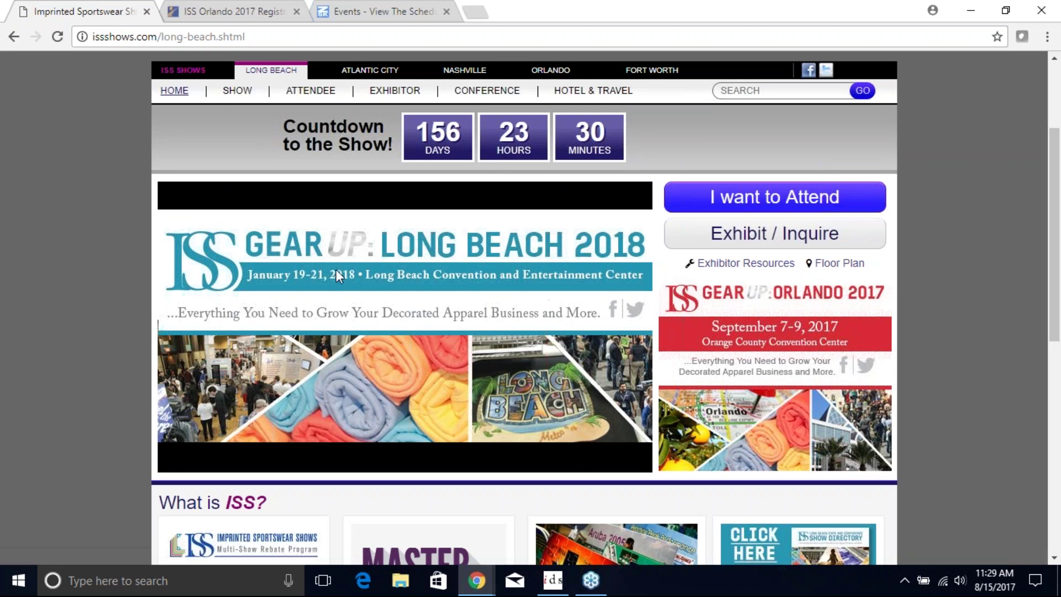
{"action": "scroll", "coordinate": [313, 236], "scroll_direction": "down", "scroll_amount": 3}
{"action": "scroll", "coordinate": [310, 230], "scroll_direction": "down", "scroll_amount": 5}
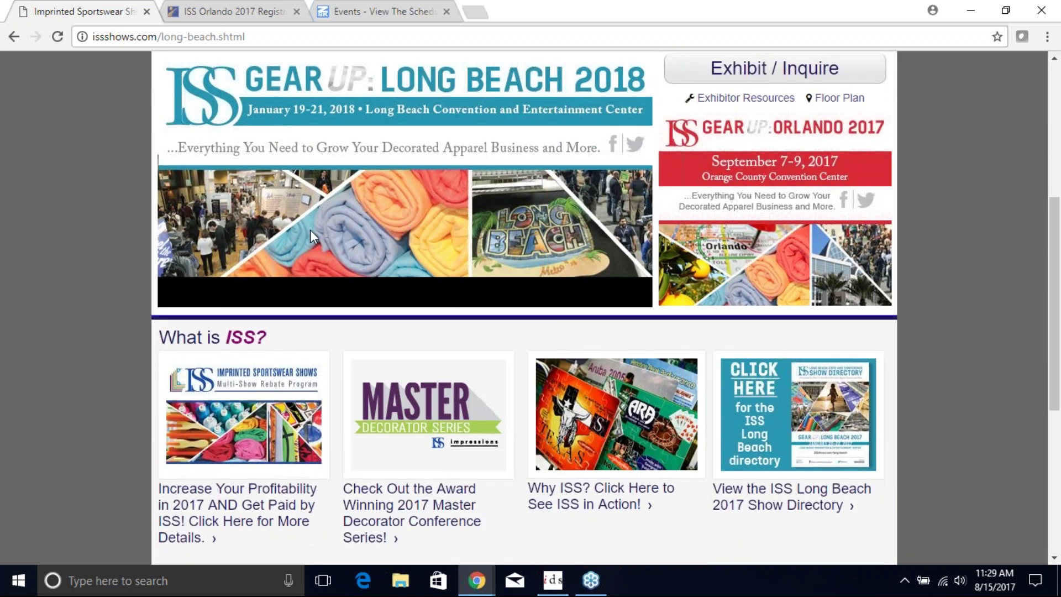
{"action": "scroll", "coordinate": [310, 230], "scroll_direction": "up", "scroll_amount": 5}
{"action": "scroll", "coordinate": [367, 390], "scroll_direction": "up", "scroll_amount": 5}
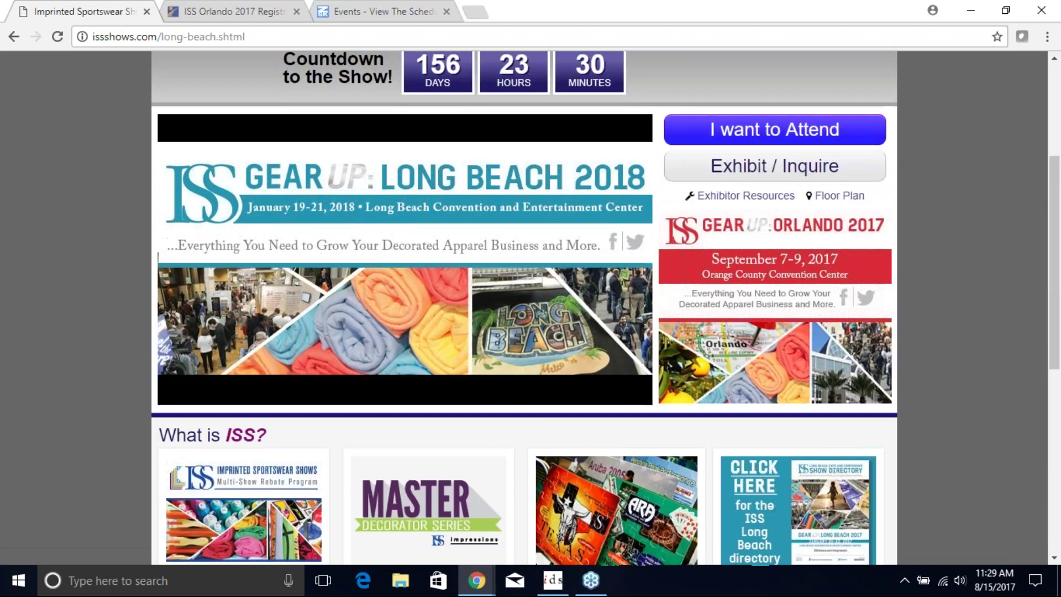